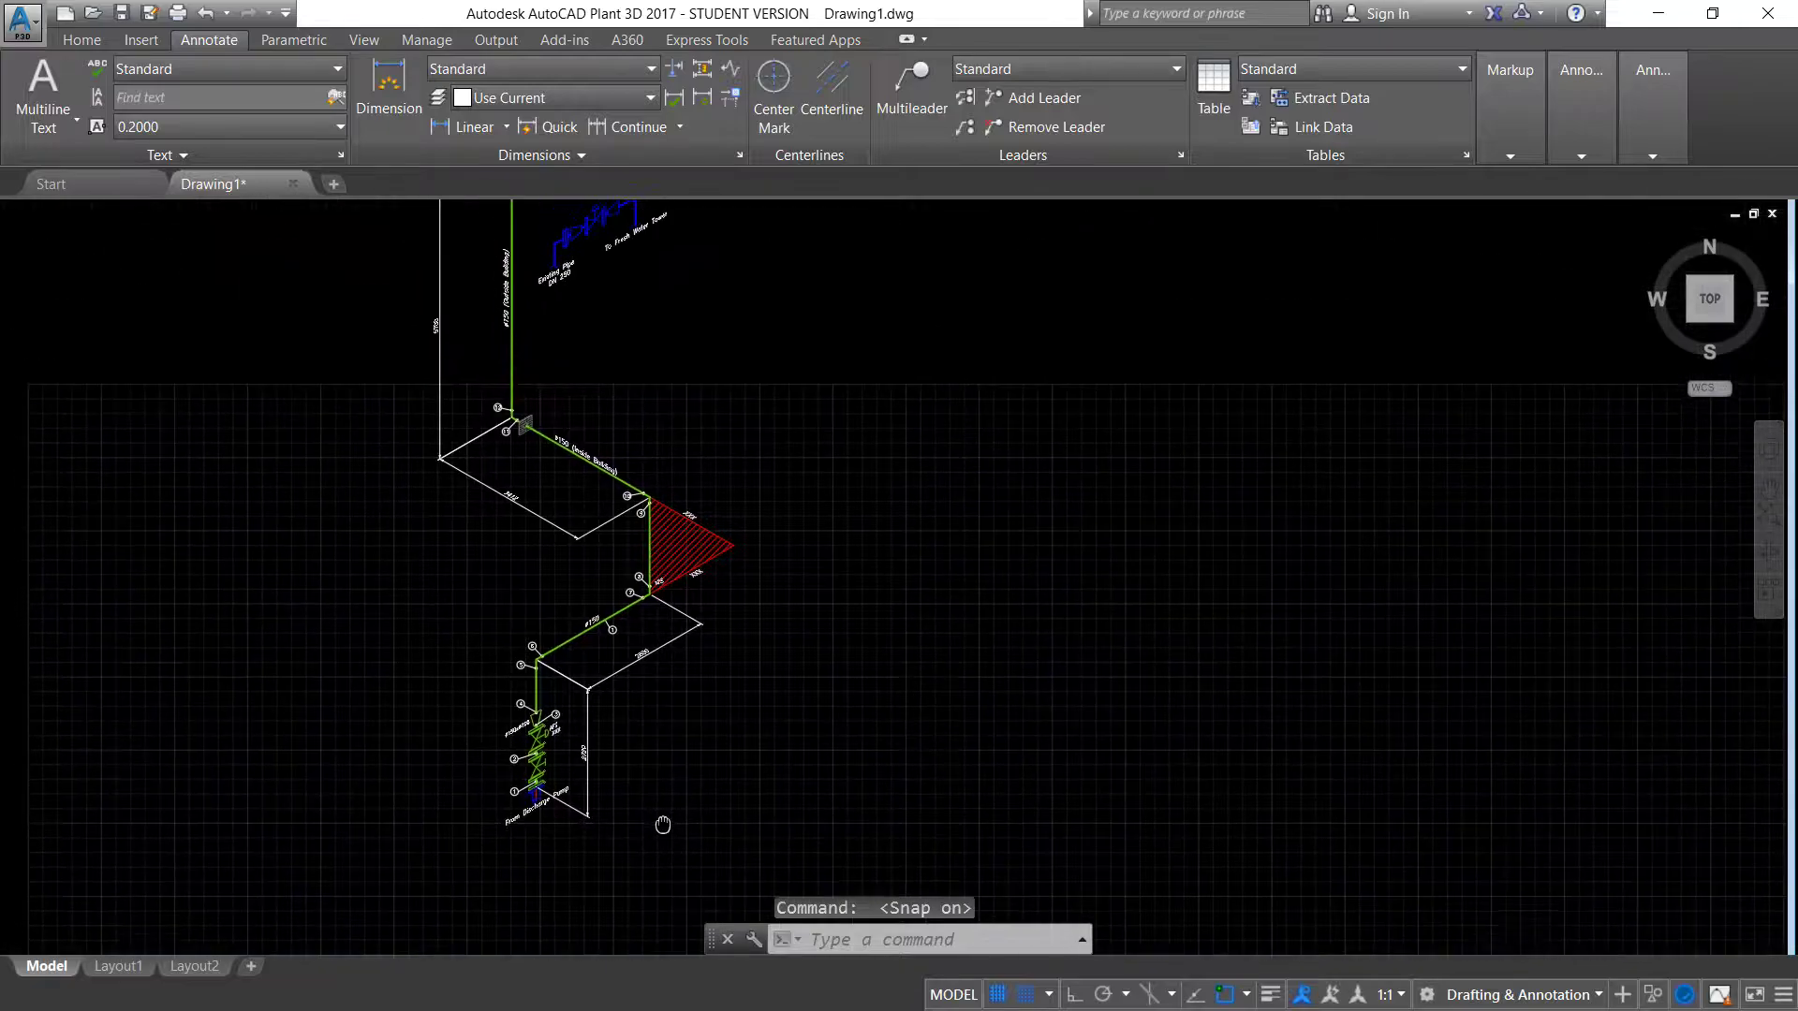
# Pan and zoom over the isometric pipe run to view the upper run, items 7–12 and the hatched wall
pyautogui.scroll(-2, 681, 700)
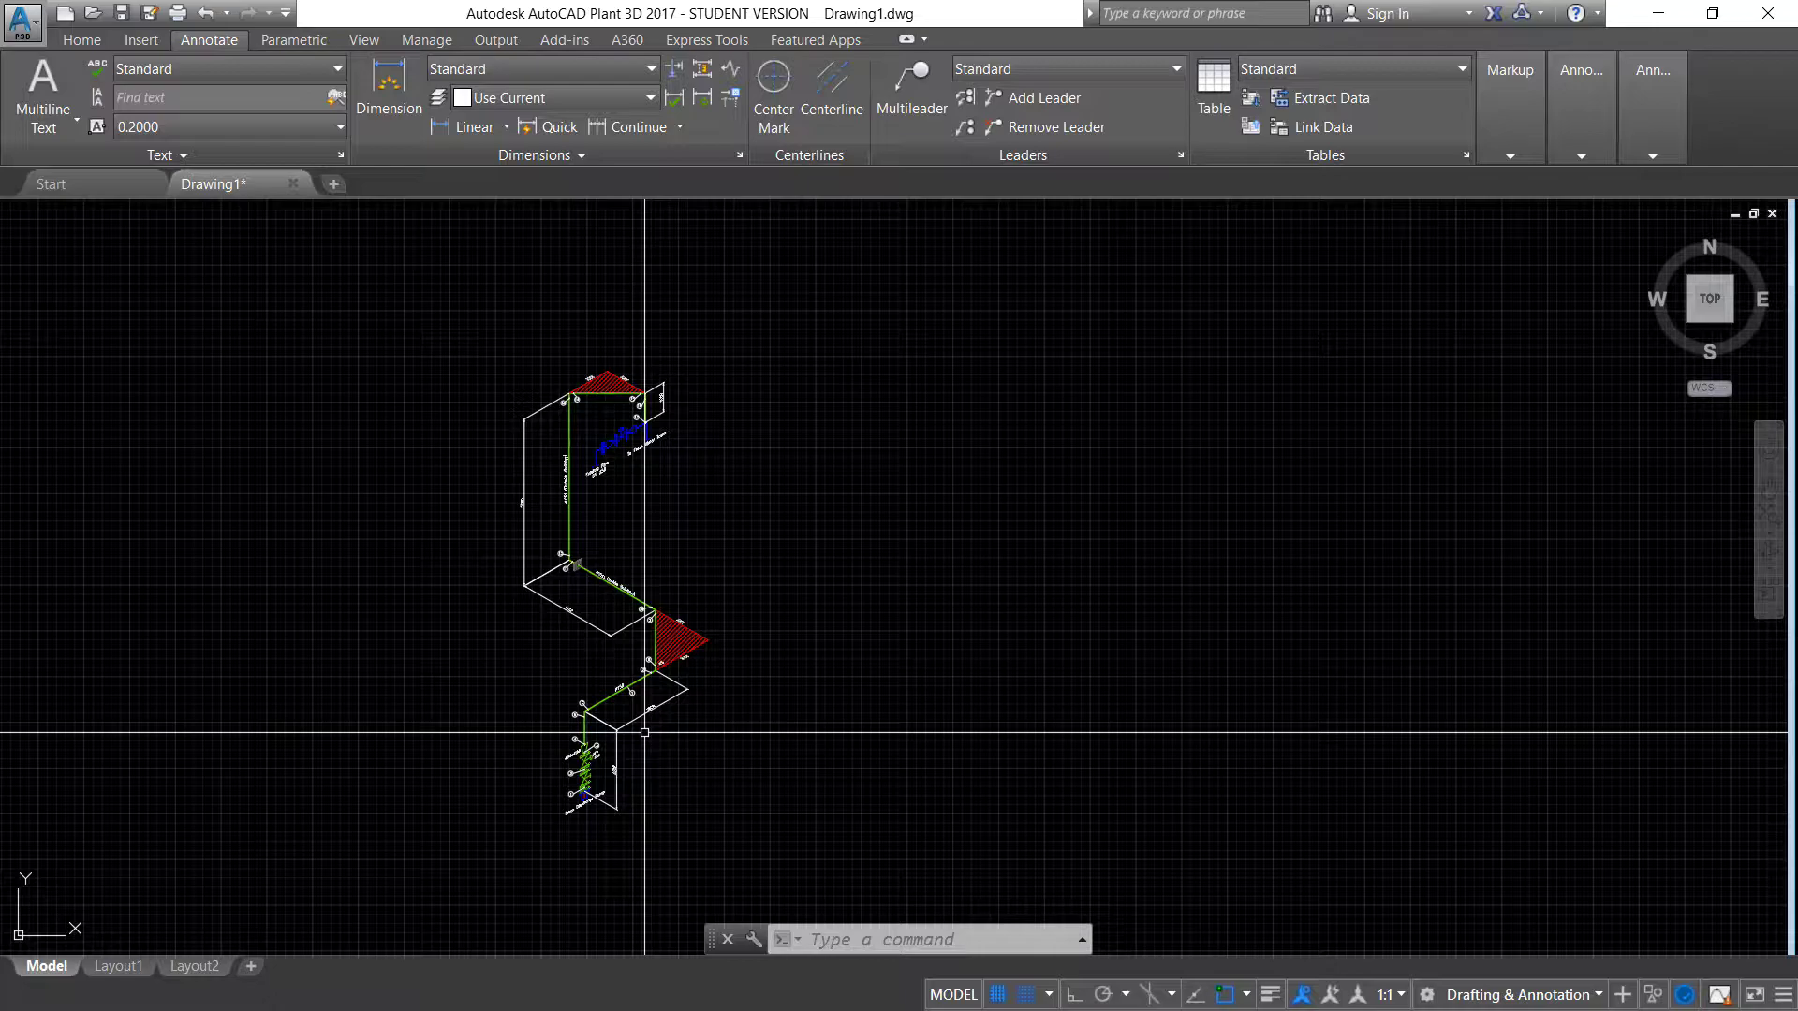
pyautogui.scroll(2, 645, 729)
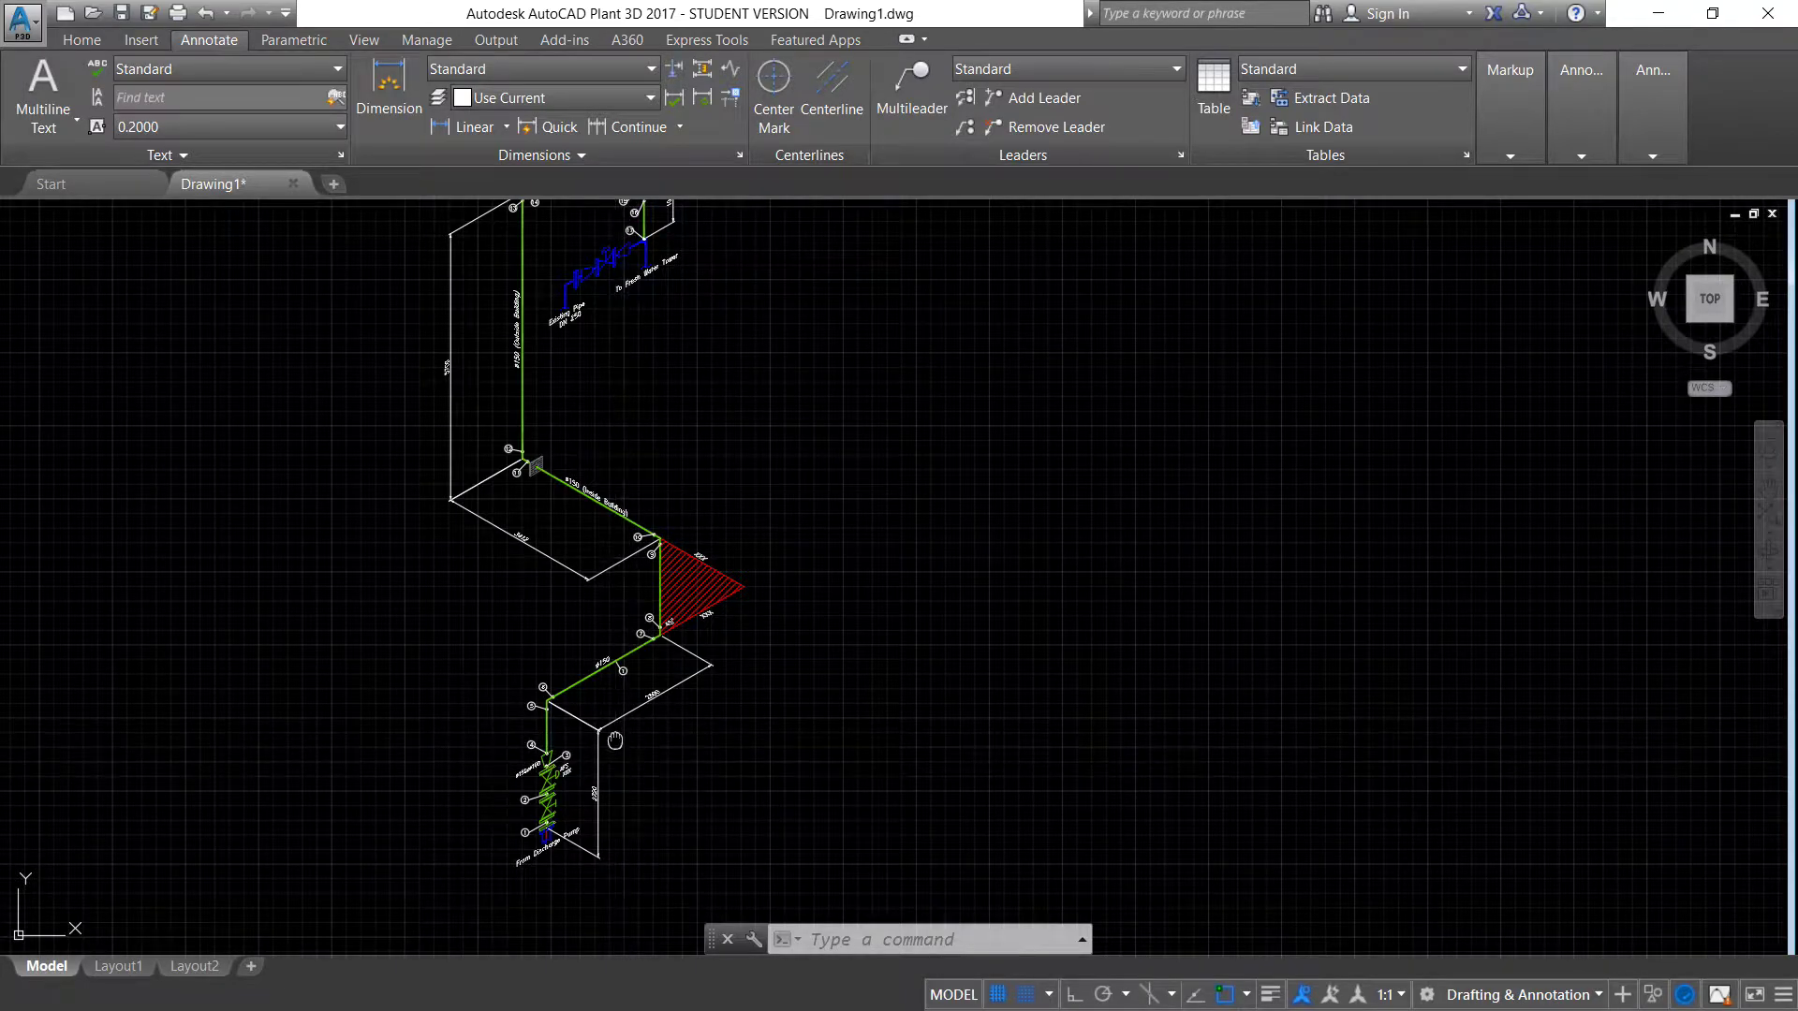
pyautogui.moveTo(616, 743); pyautogui.dragTo(643, 802, button='middle')
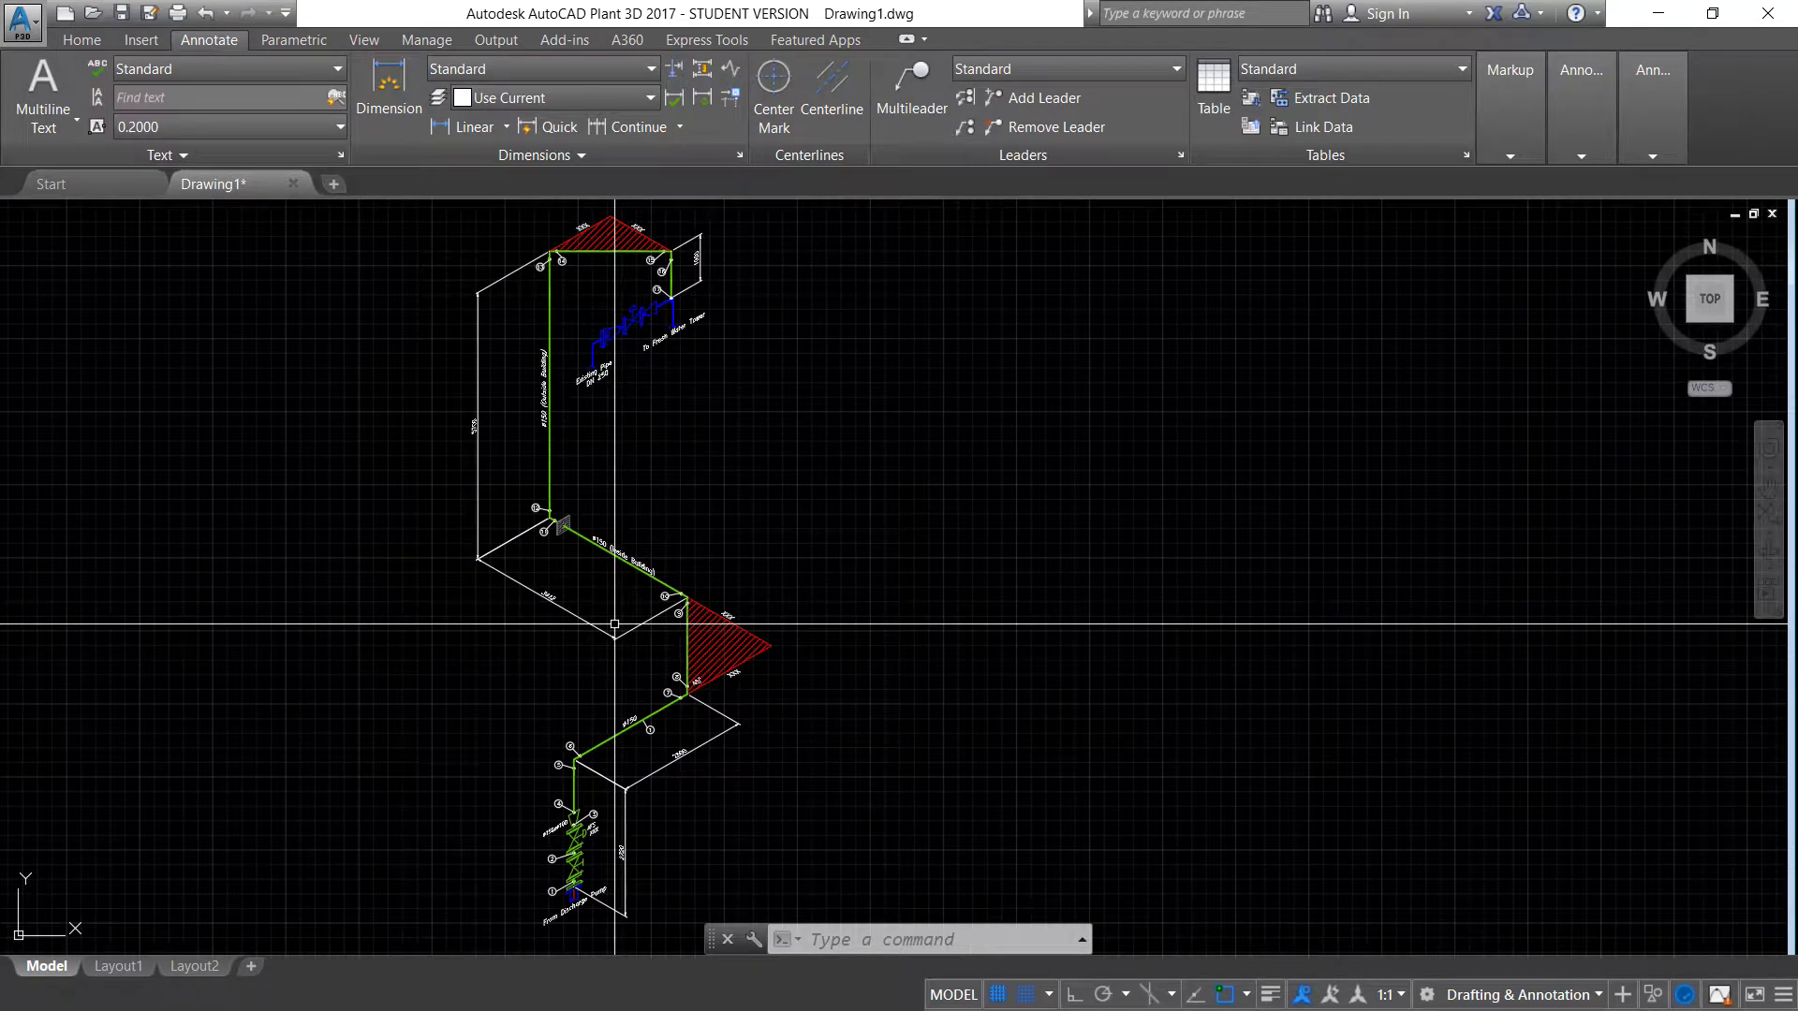
pyautogui.scroll(1, 571, 674)
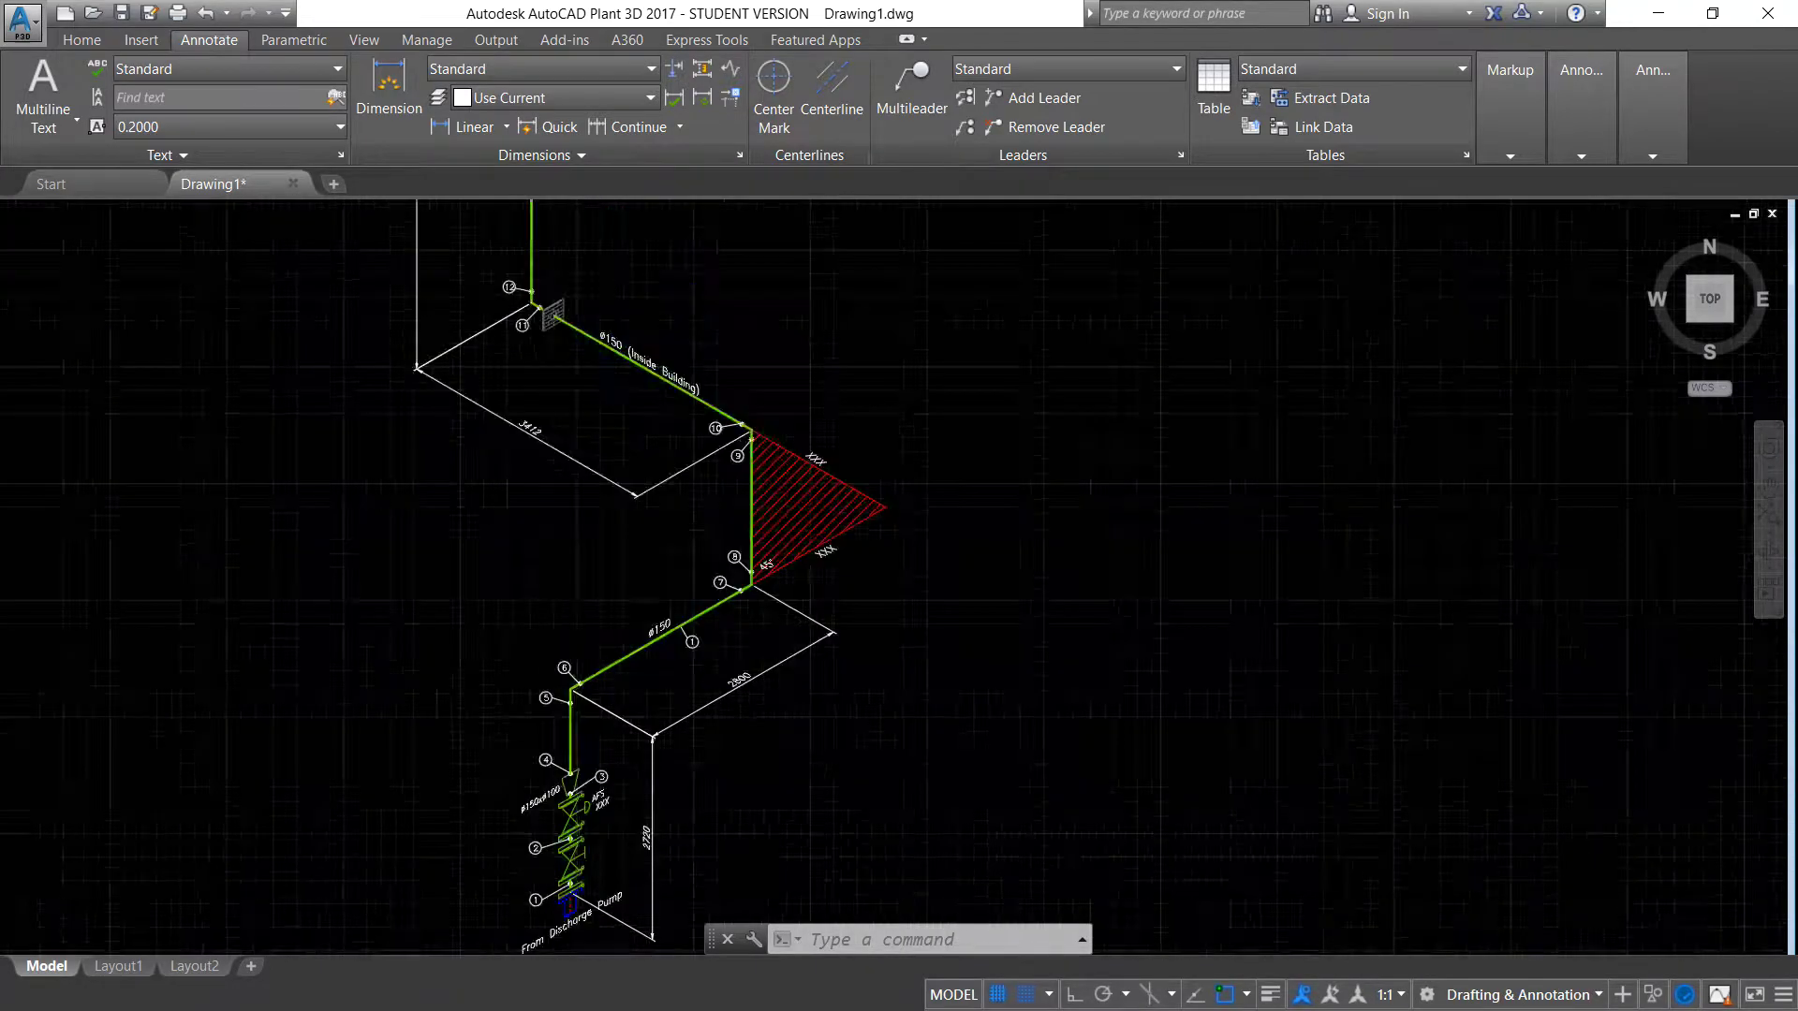
pyautogui.scroll(1, 562, 684)
pyautogui.scroll(1, 554, 688)
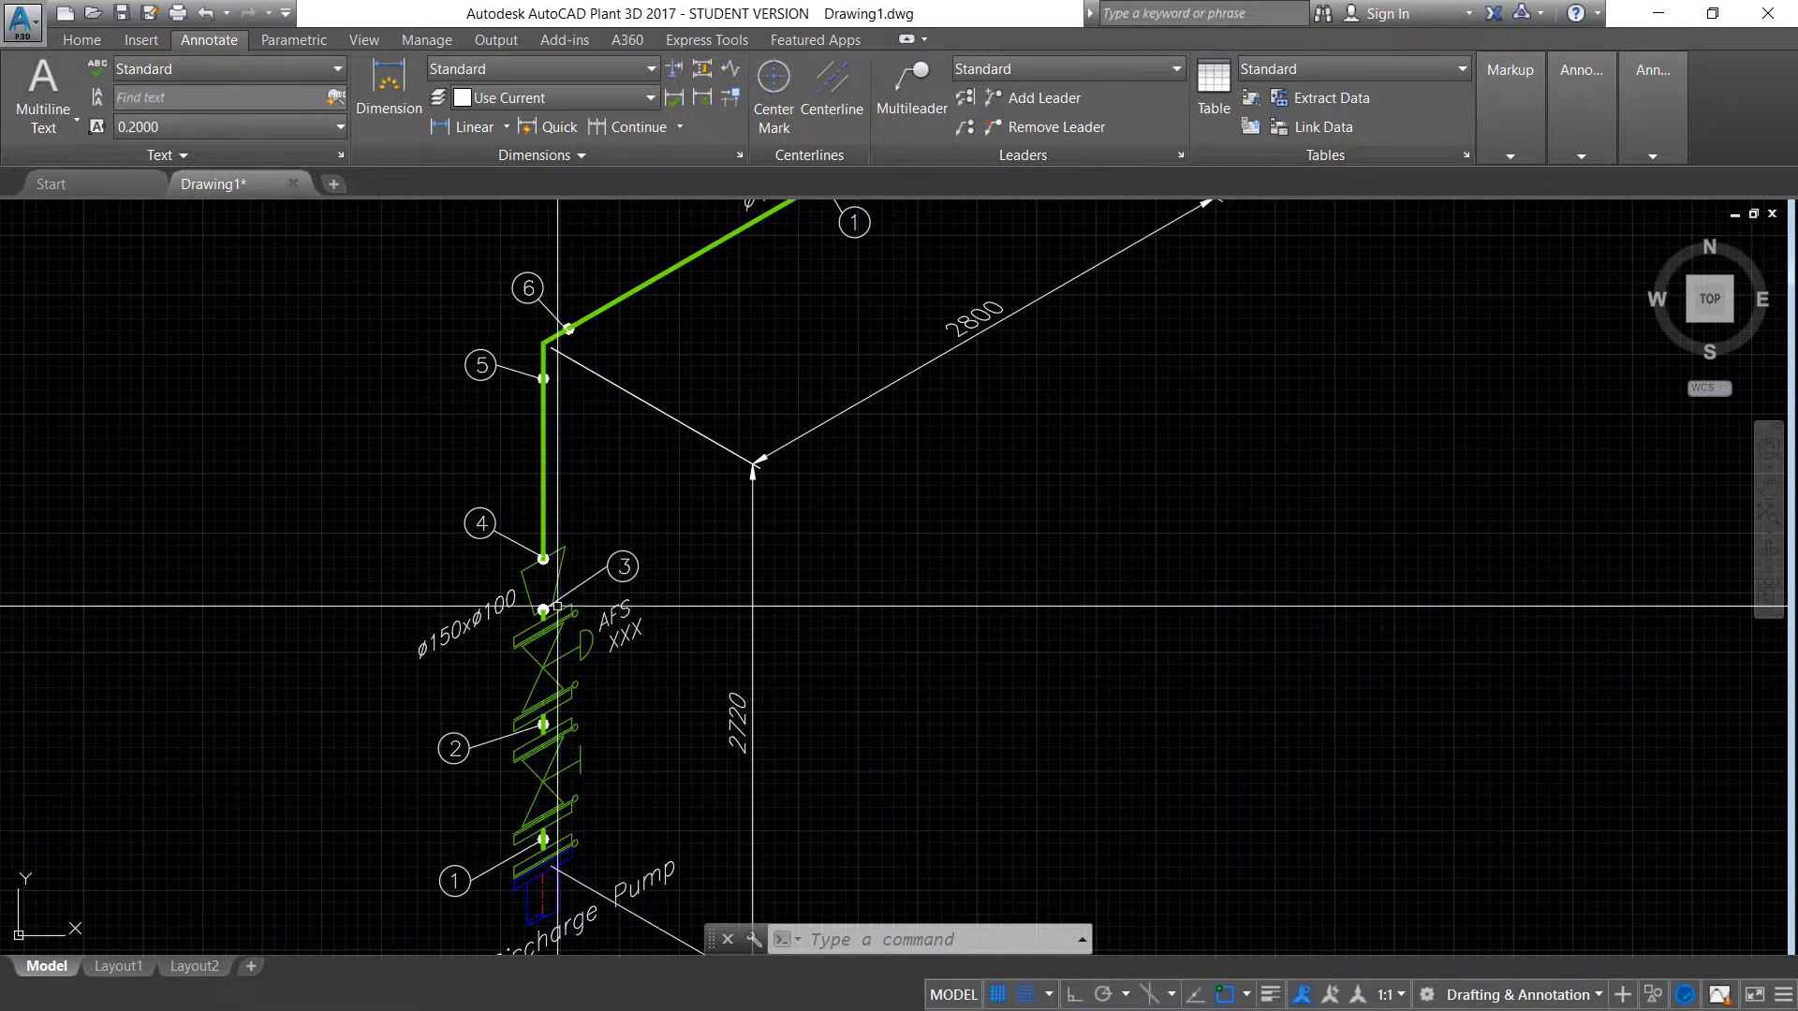
pyautogui.scroll(-6, 562, 609)
pyautogui.scroll(1, 580, 699)
pyautogui.scroll(1, 580, 698)
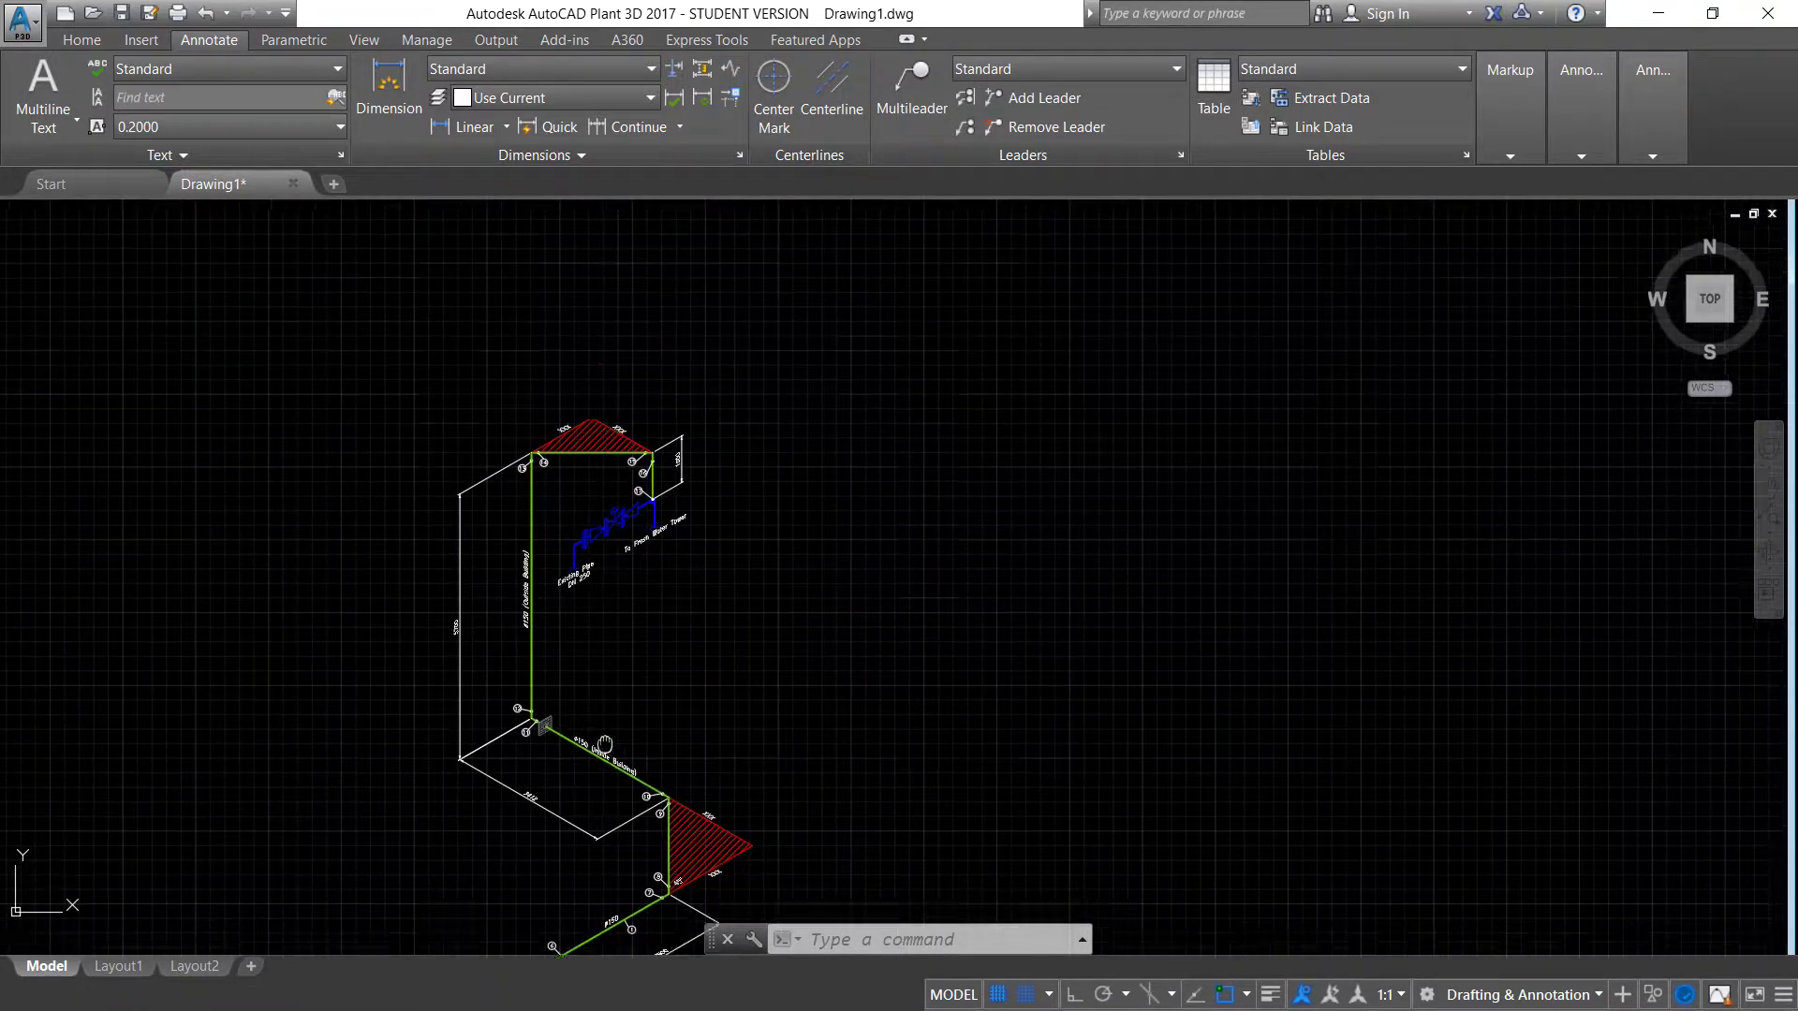
pyautogui.scroll(1, 581, 698)
pyautogui.scroll(2, 581, 698)
pyautogui.scroll(1, 557, 772)
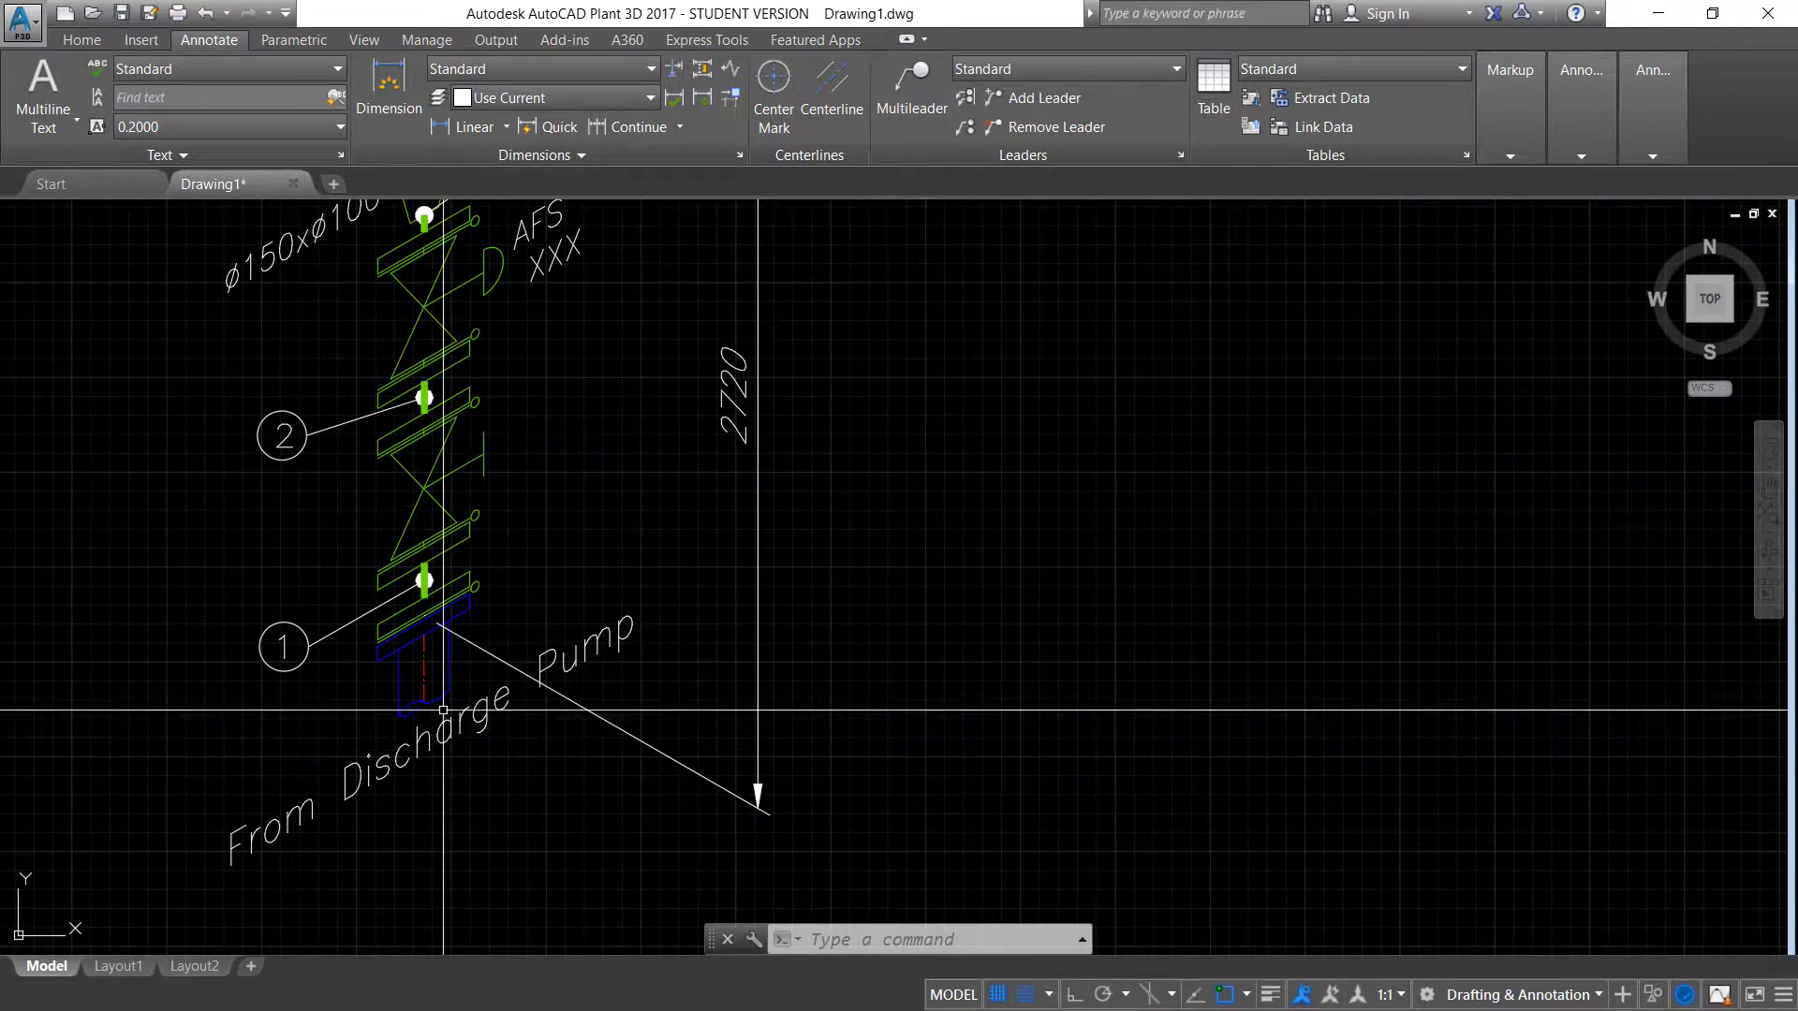
pyautogui.scroll(-2, 443, 711)
pyautogui.scroll(-3, 469, 824)
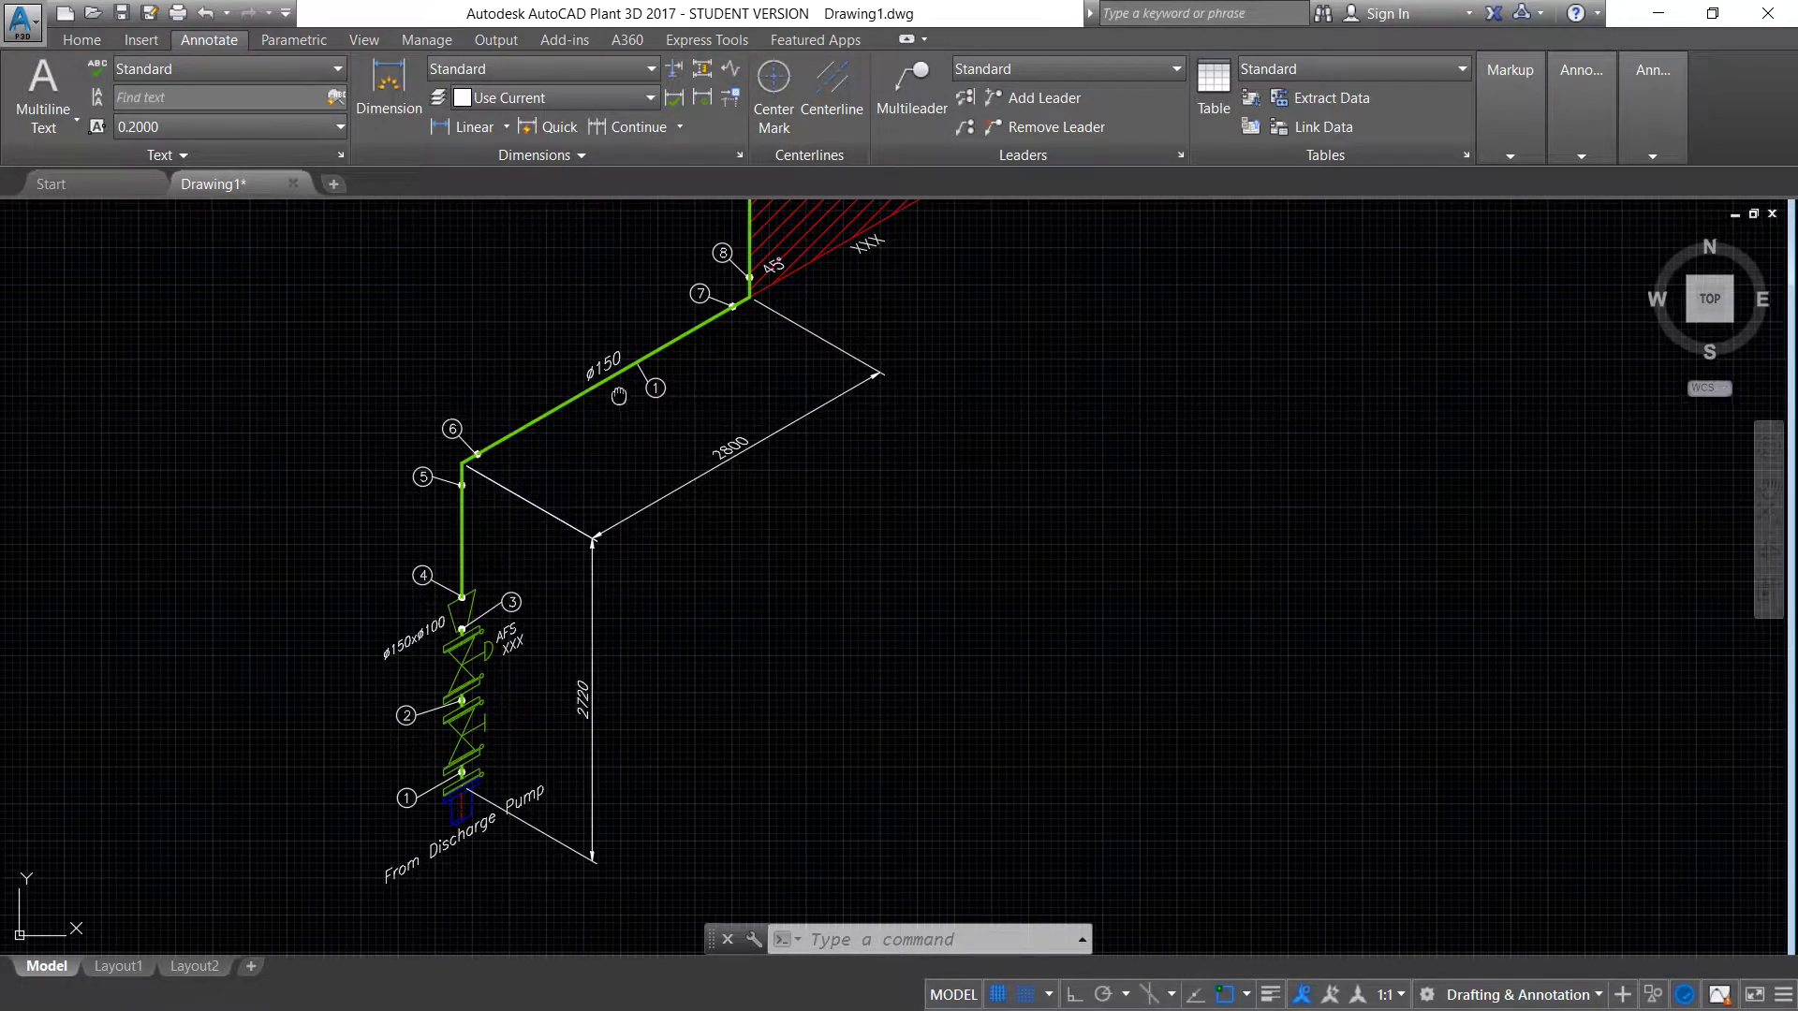
pyautogui.moveTo(618, 396); pyautogui.dragTo(402, 743, button='middle')
pyautogui.scroll(-3, 402, 754)
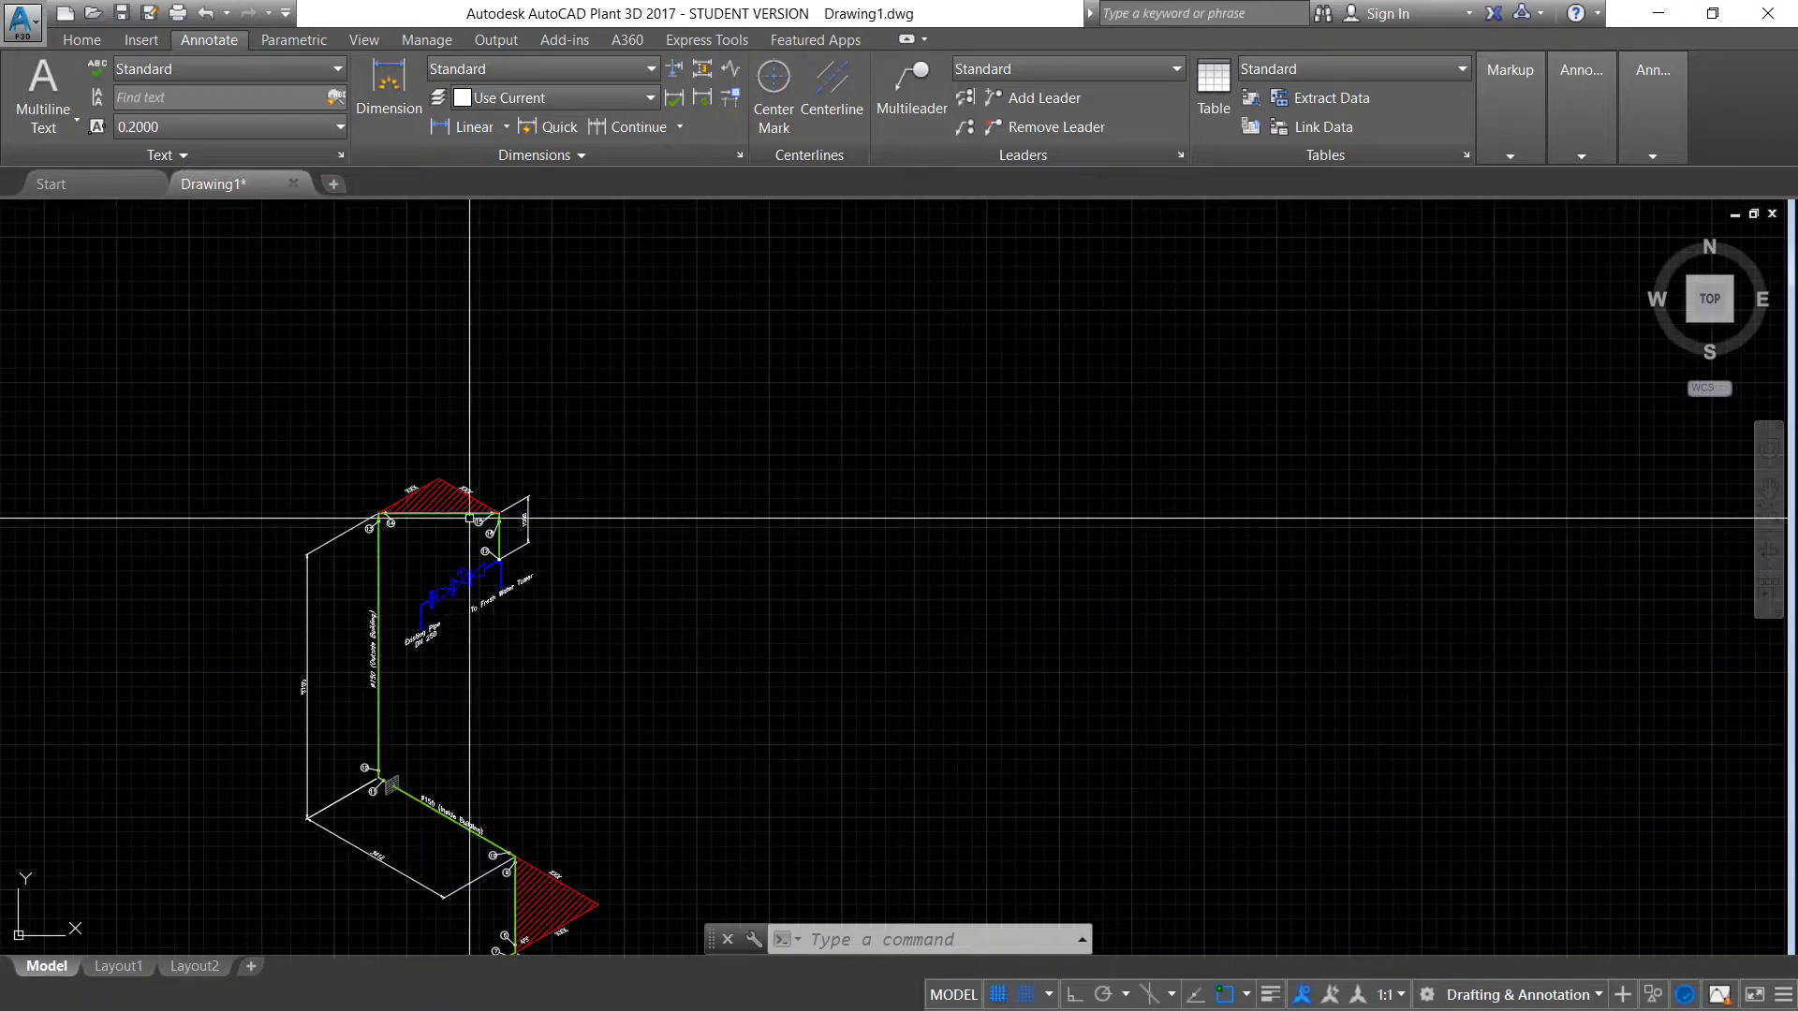
pyautogui.scroll(6, 469, 518)
pyautogui.scroll(-4, 576, 718)
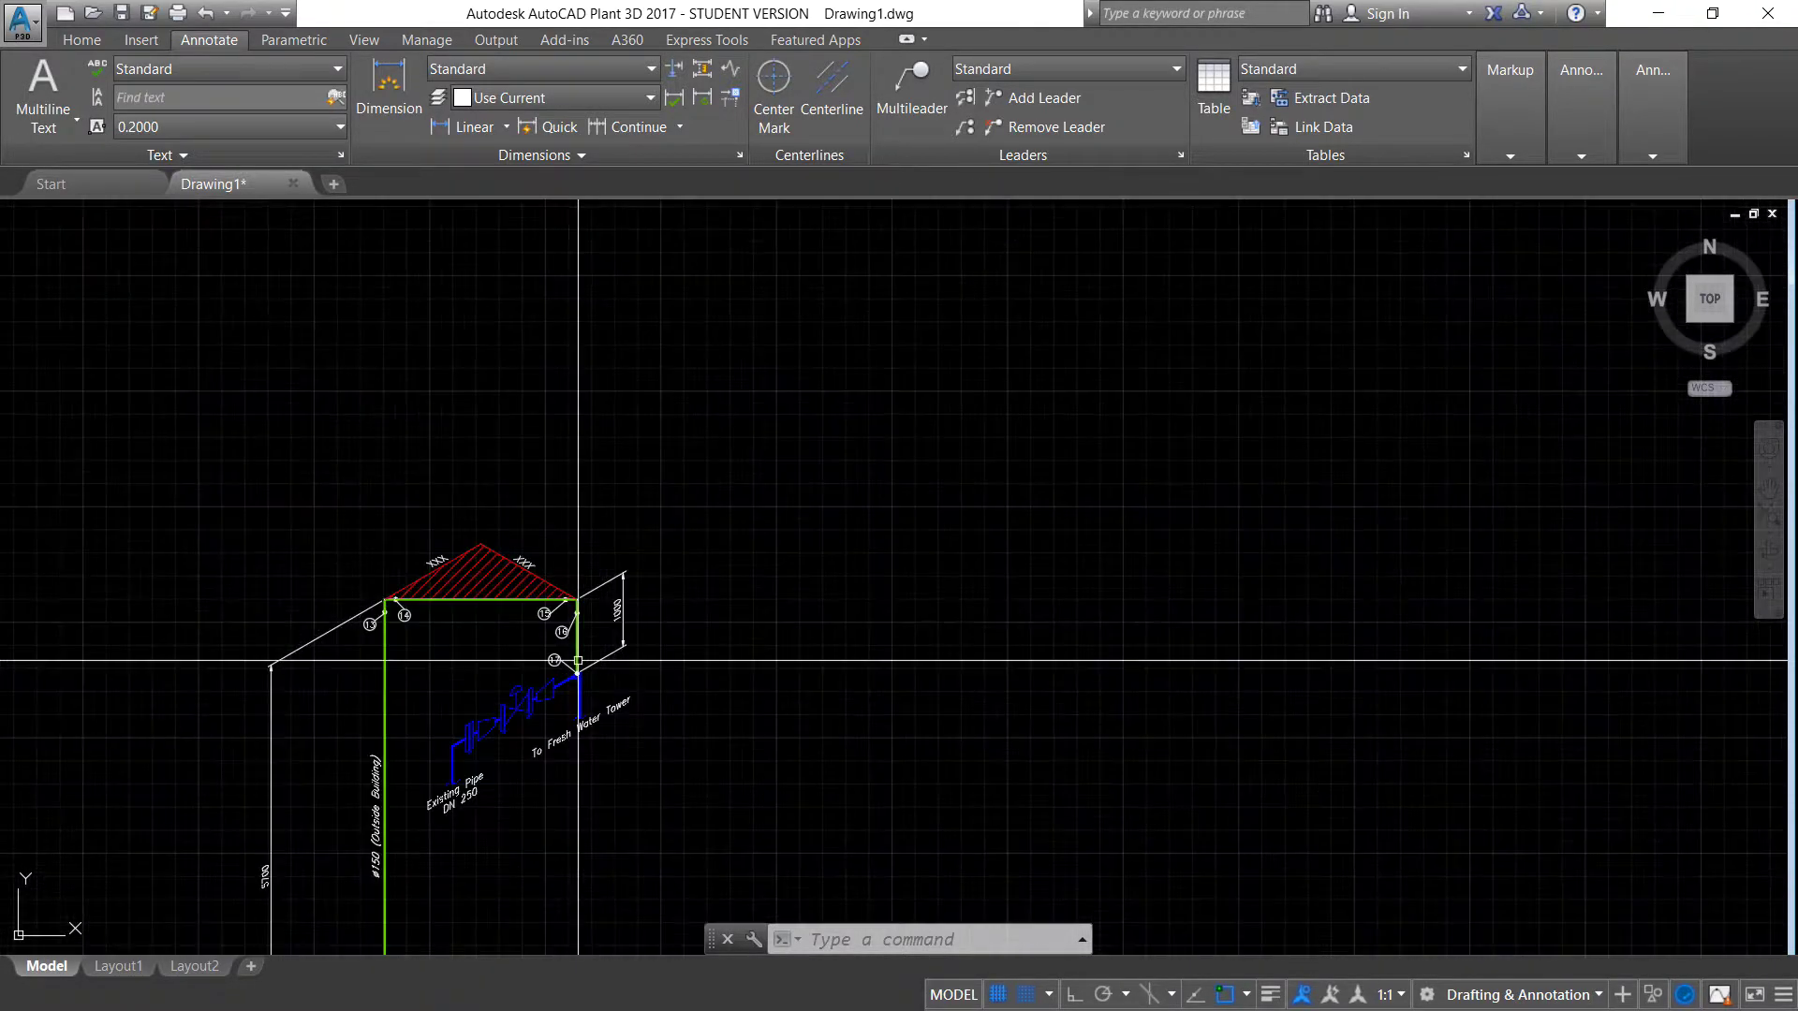
pyautogui.scroll(2, 590, 674)
pyautogui.scroll(-2, 590, 636)
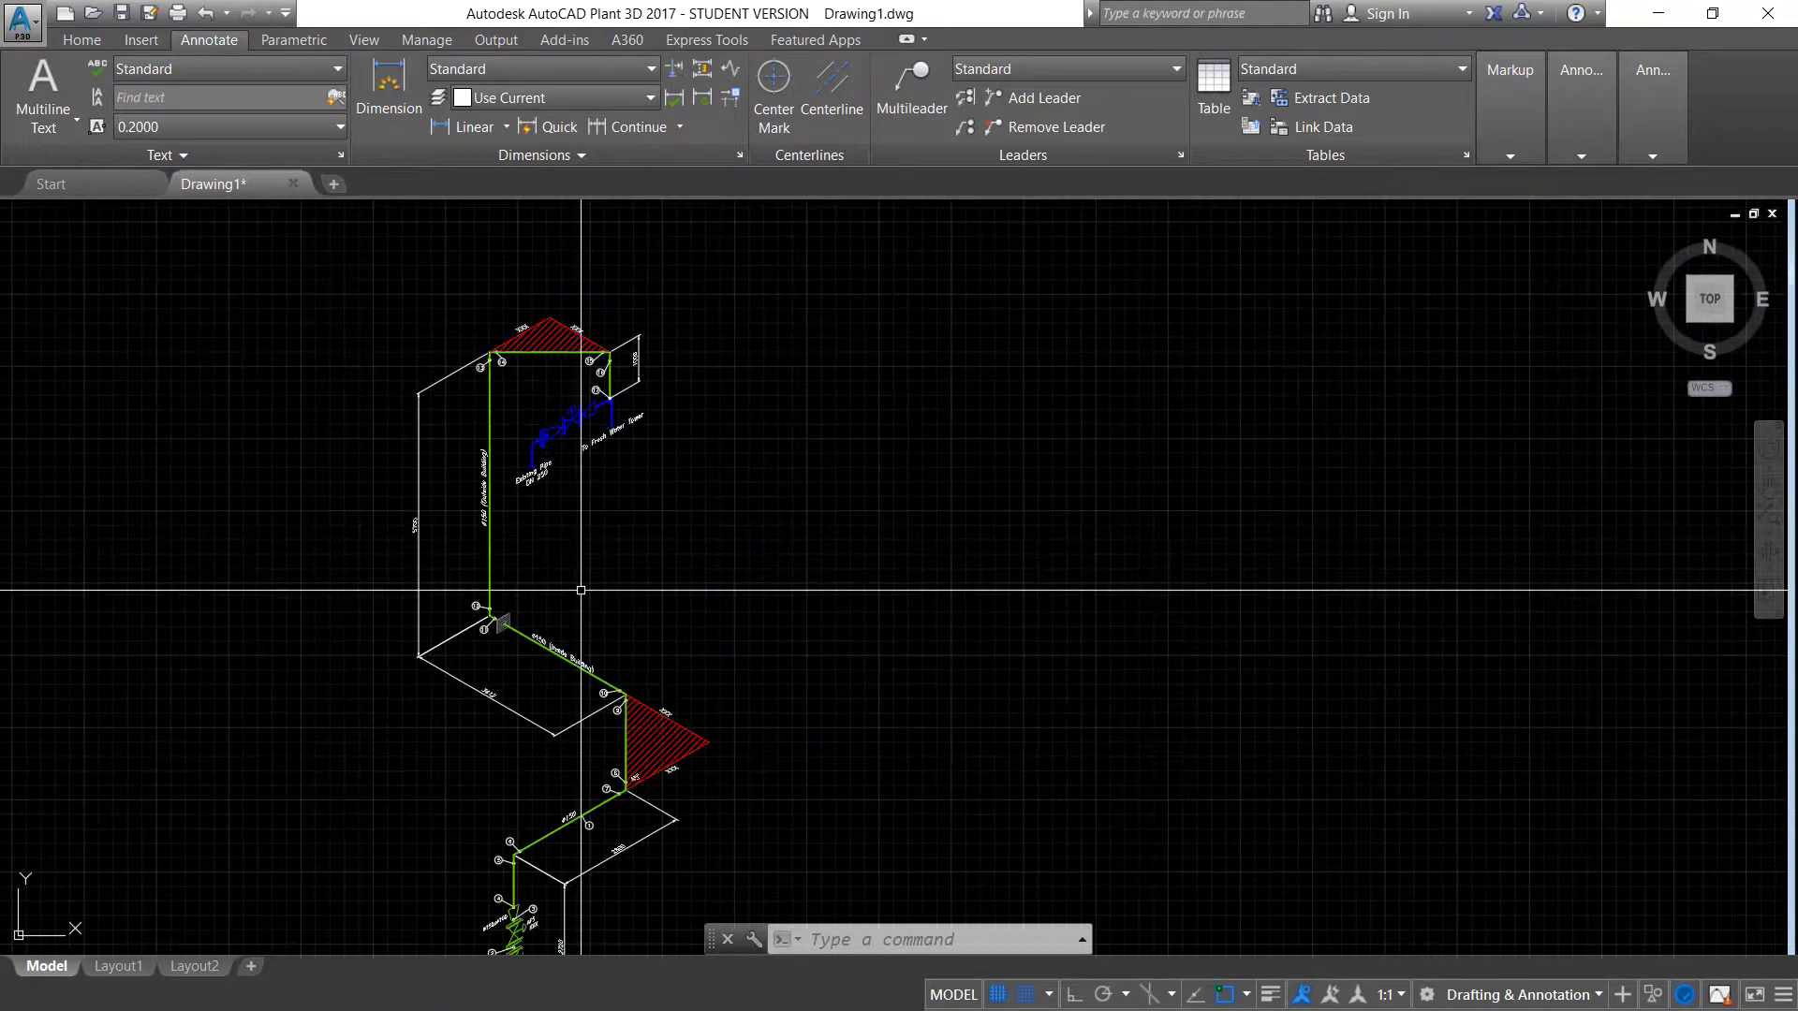
pyautogui.moveTo(566, 795); pyautogui.dragTo(558, 728, button='middle')
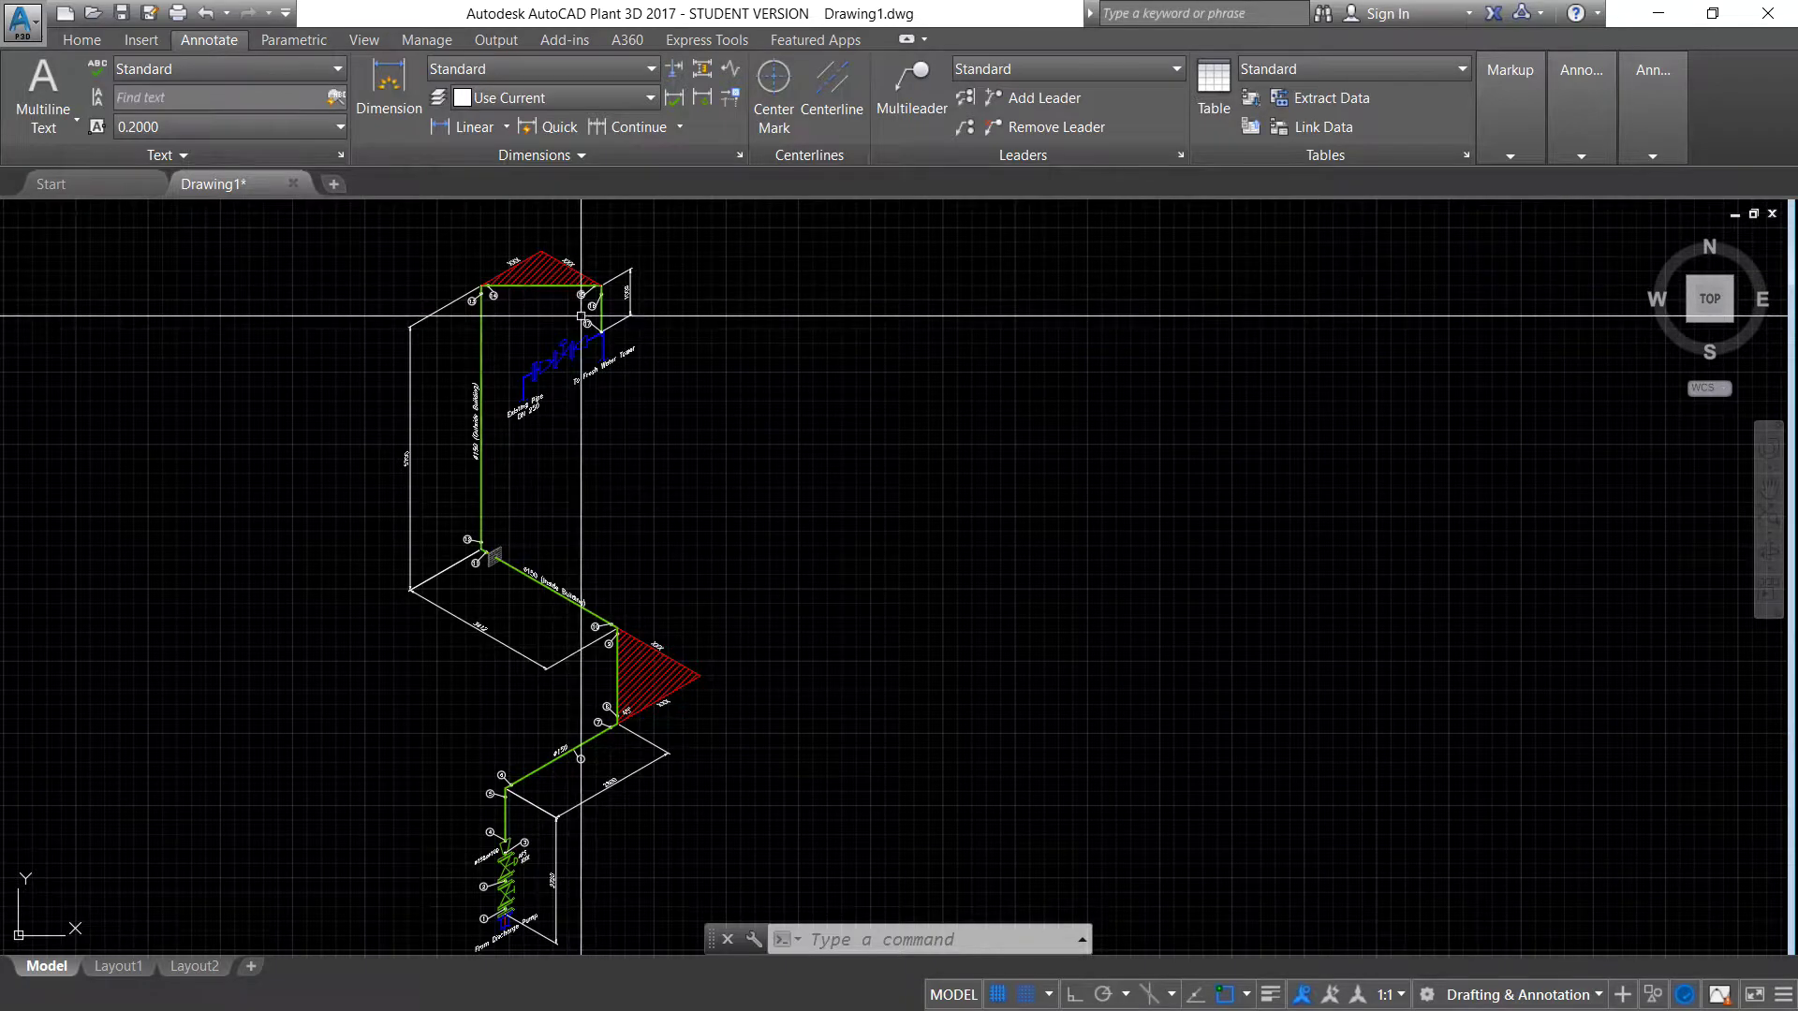
pyautogui.scroll(2, 580, 316)
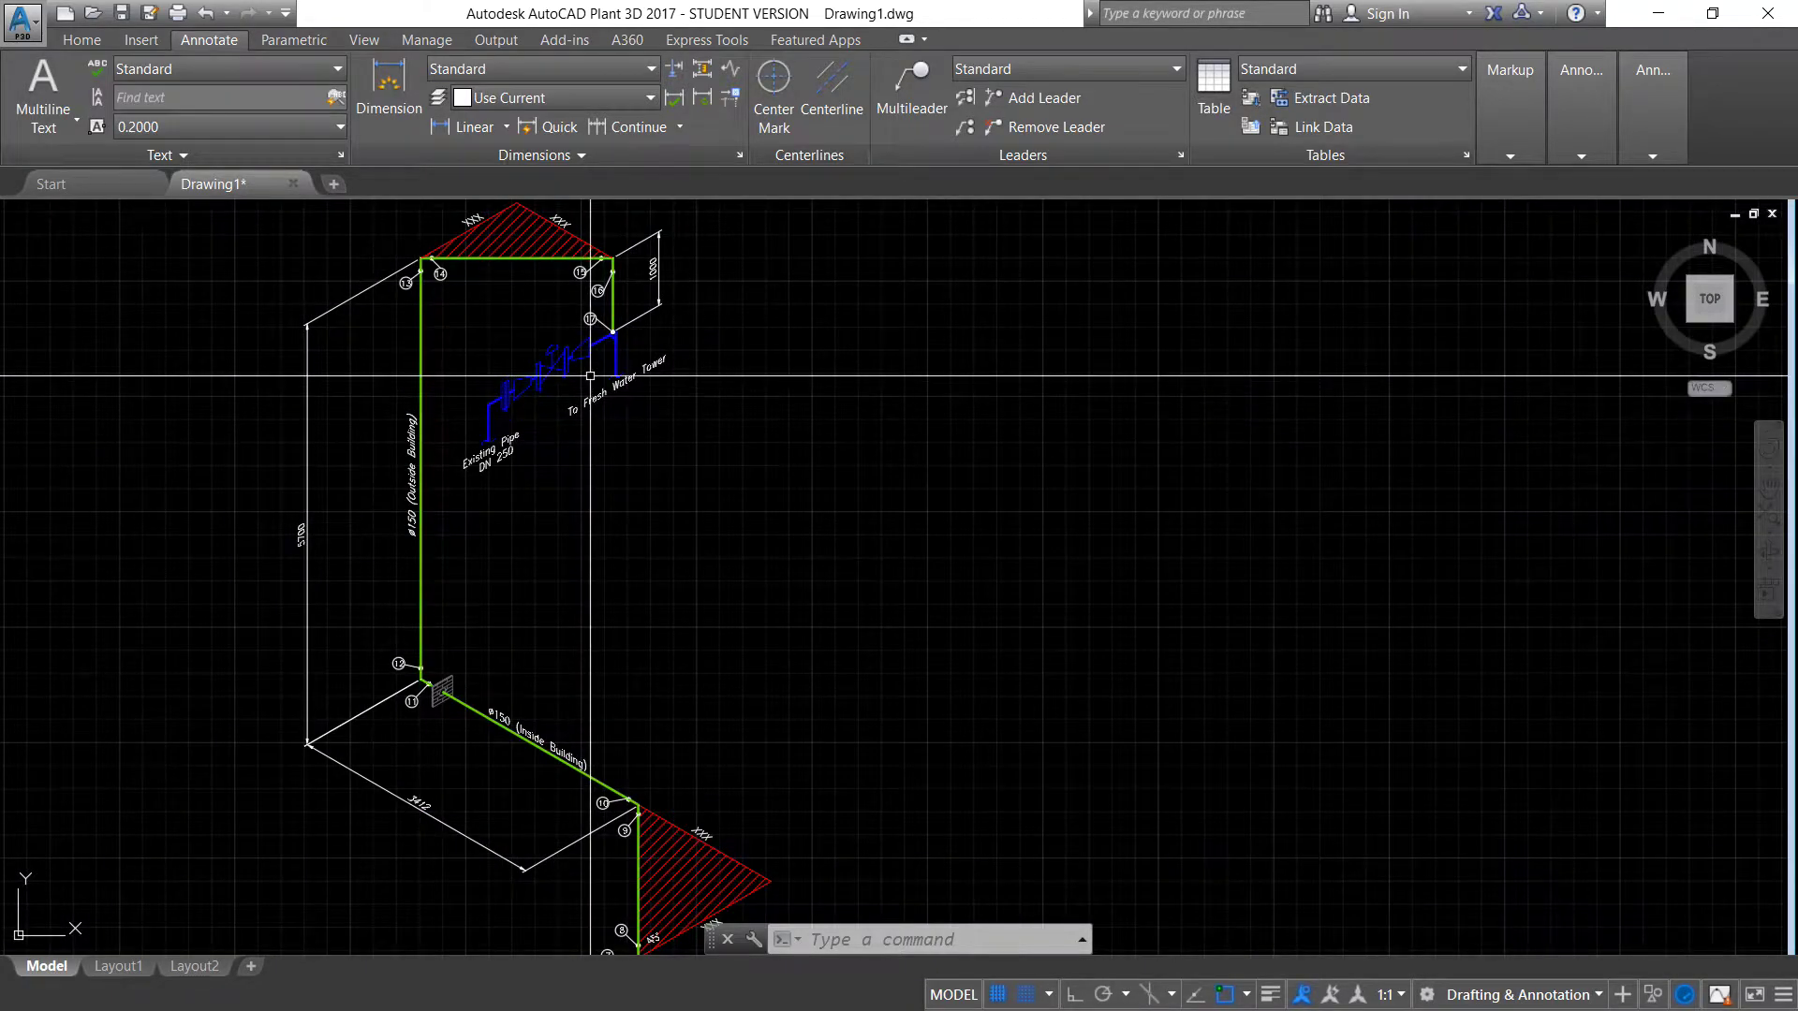
pyautogui.scroll(-2, 590, 375)
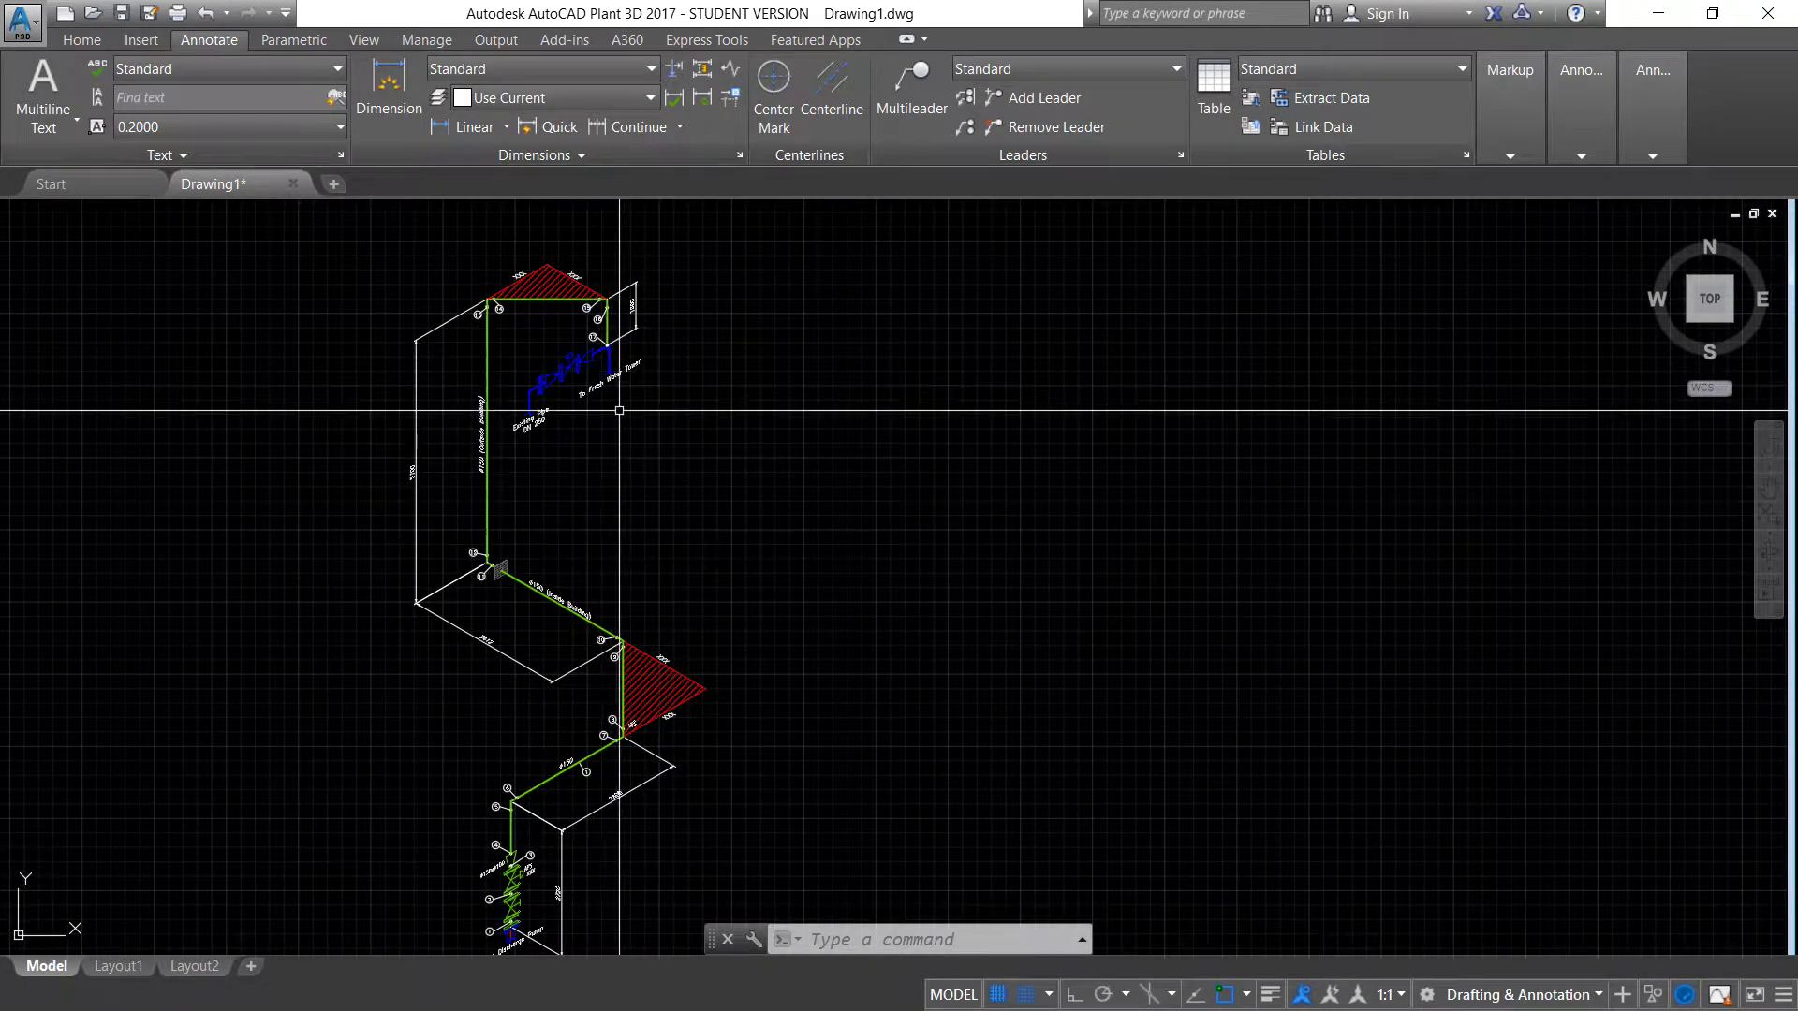
pyautogui.scroll(3, 595, 381)
pyautogui.scroll(2, 587, 640)
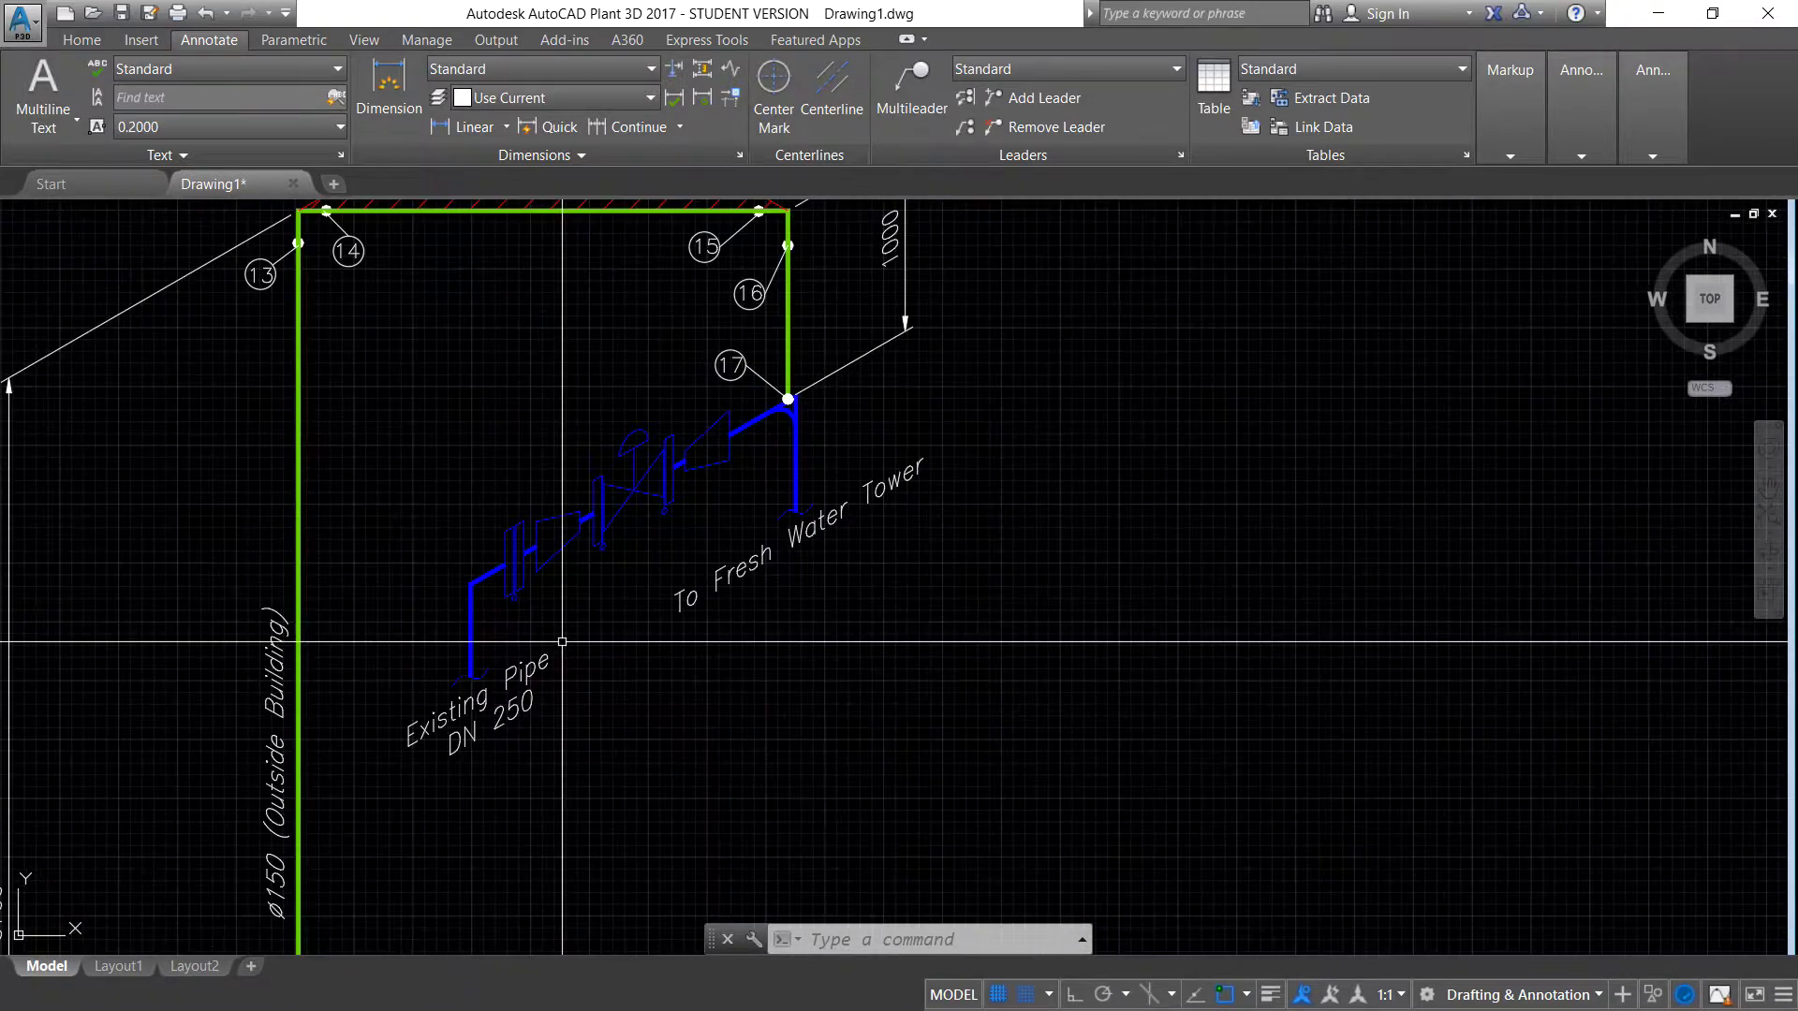
pyautogui.scroll(-3, 562, 642)
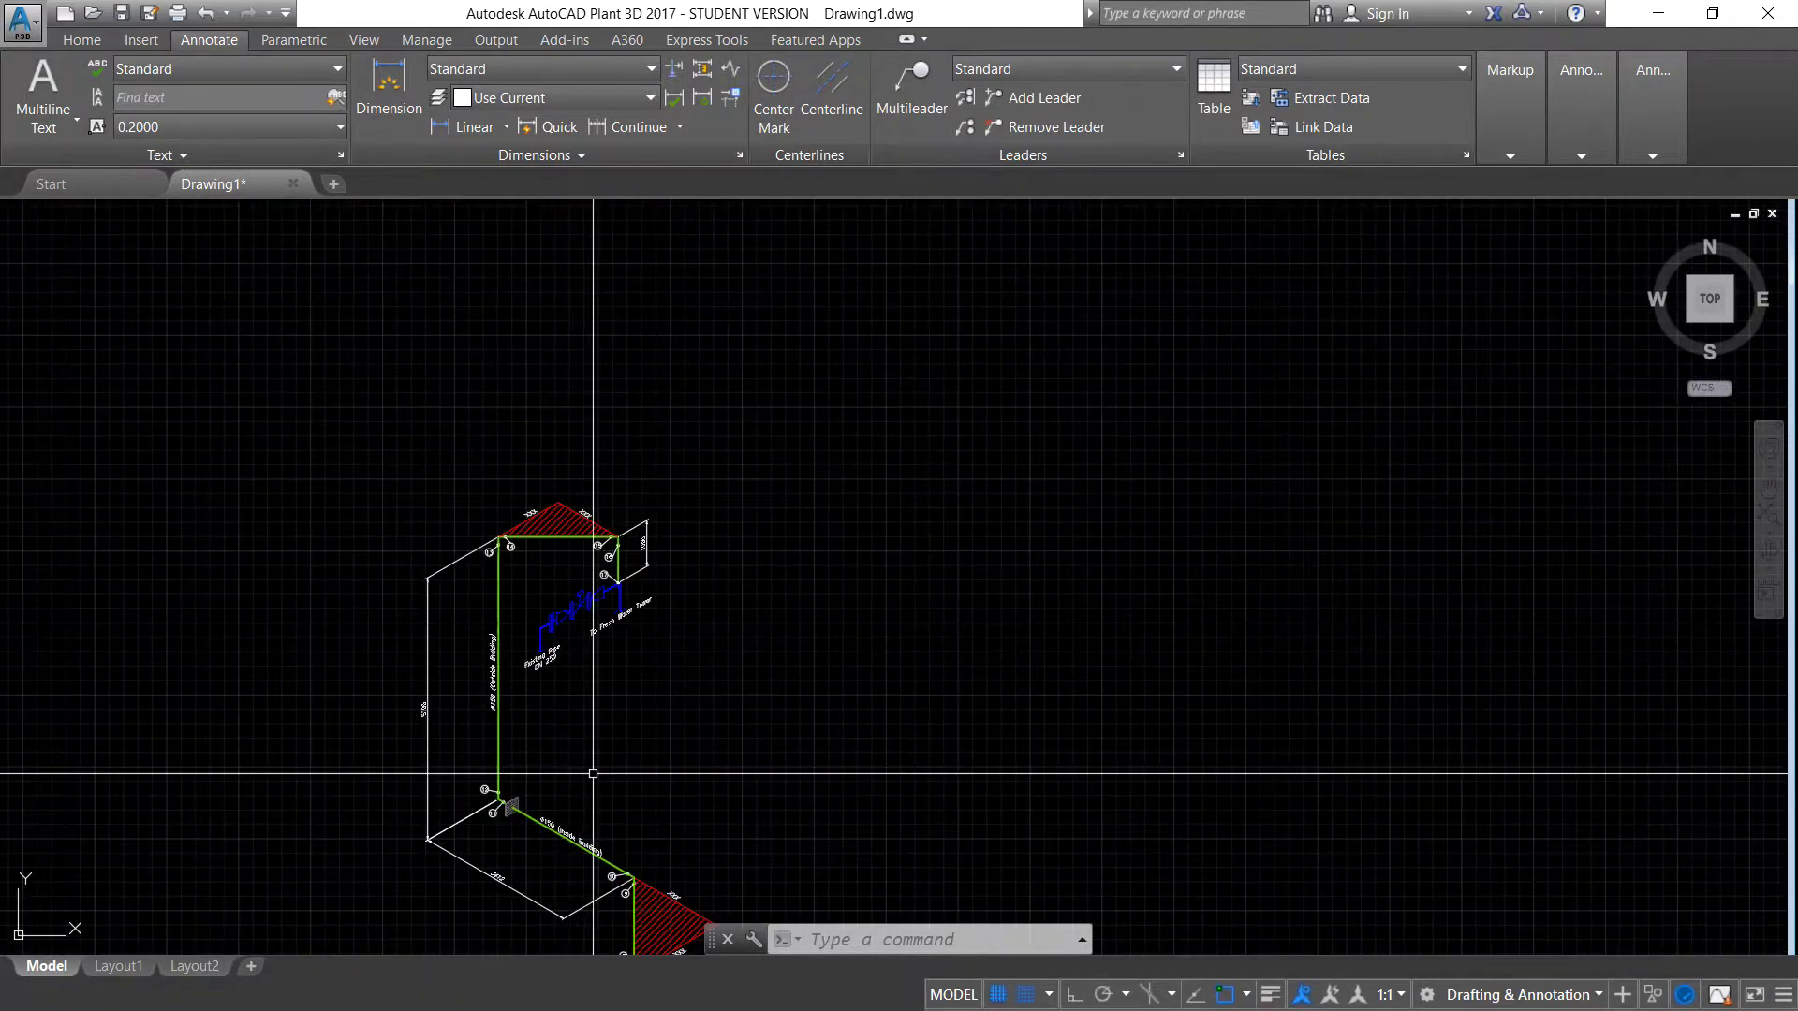
pyautogui.scroll(2, 478, 740)
pyautogui.scroll(2, 460, 714)
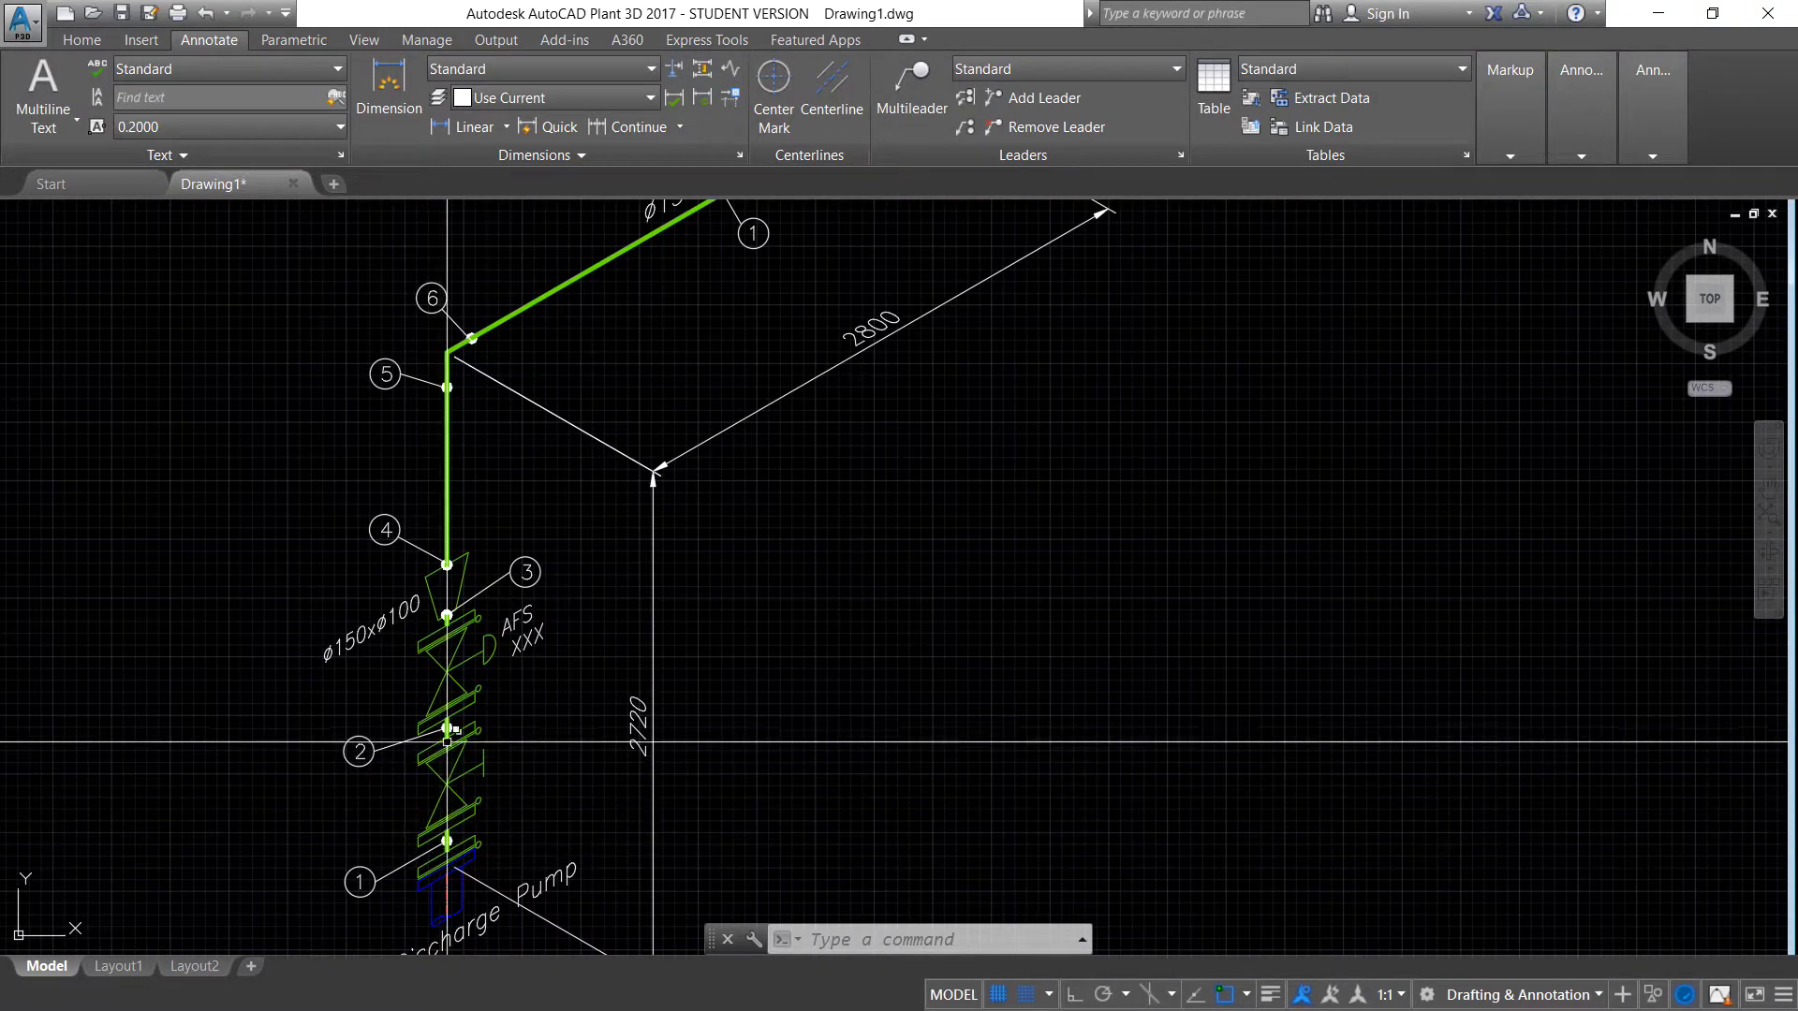
pyautogui.moveTo(442, 737); pyautogui.dragTo(375, 813, button='middle')
pyautogui.scroll(-3, 691, 698)
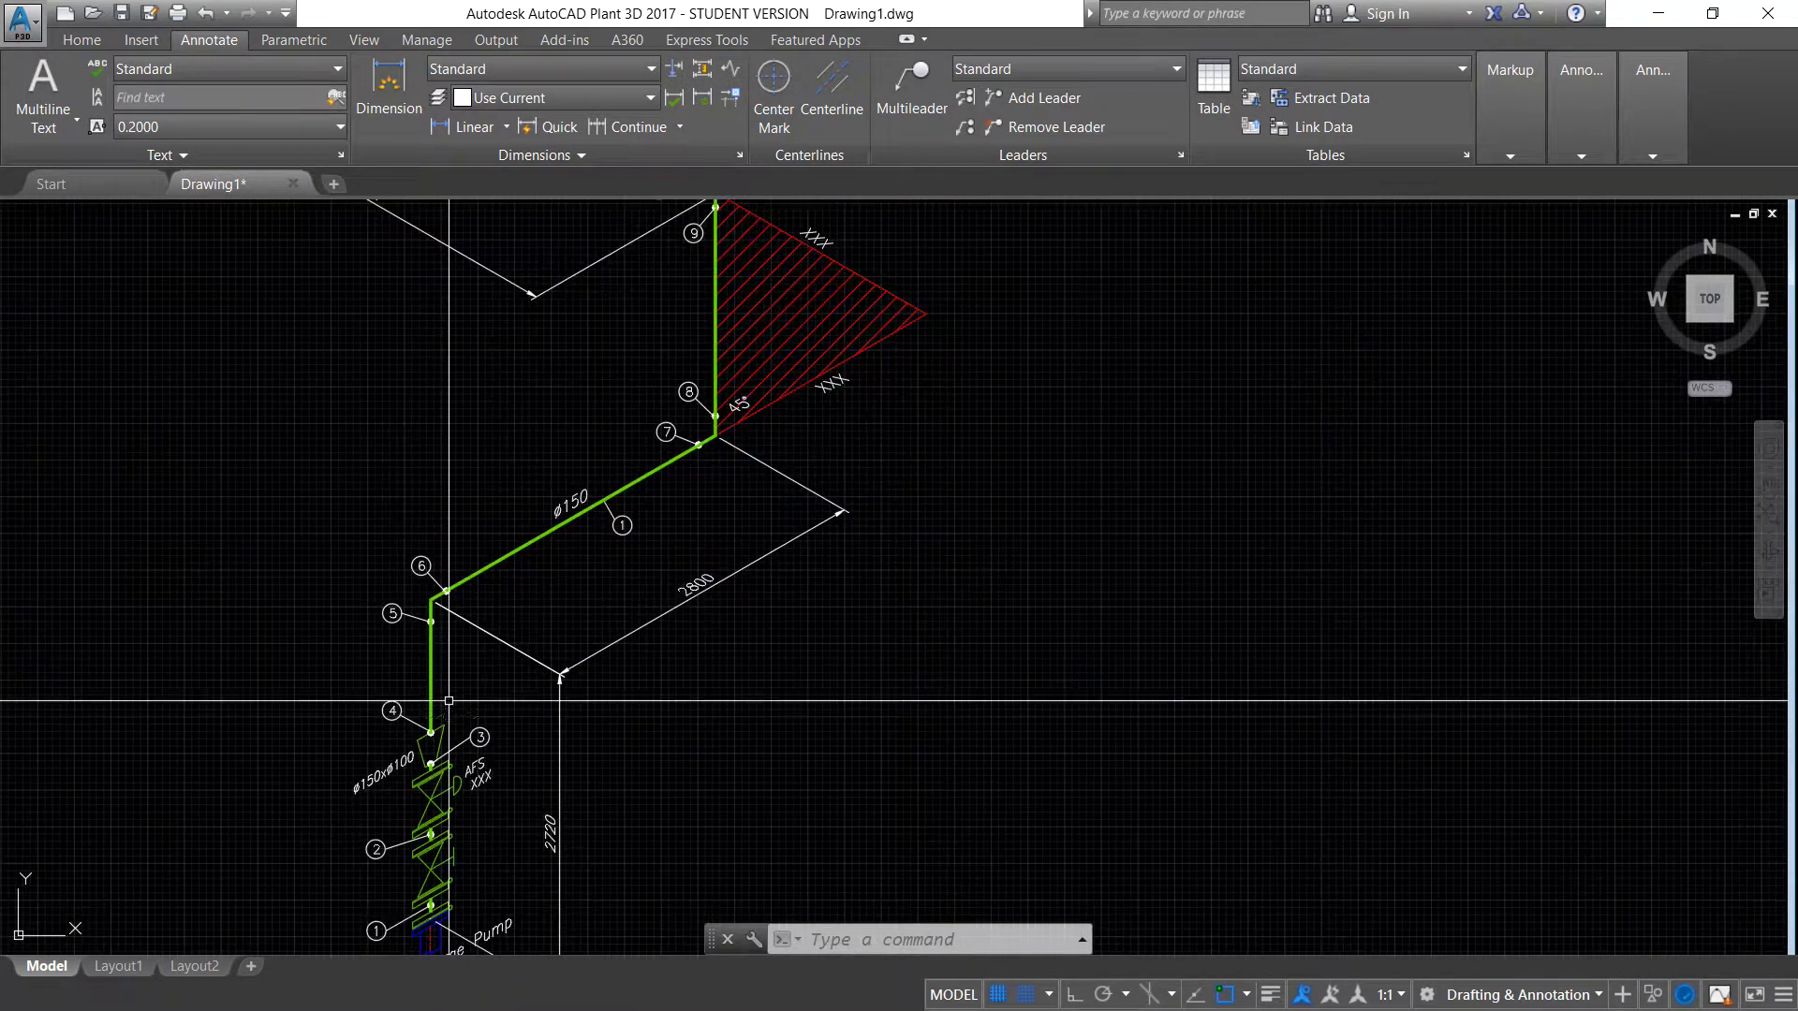
pyautogui.scroll(-2, 691, 406)
pyautogui.moveTo(690, 405); pyautogui.dragTo(665, 735, button='middle')
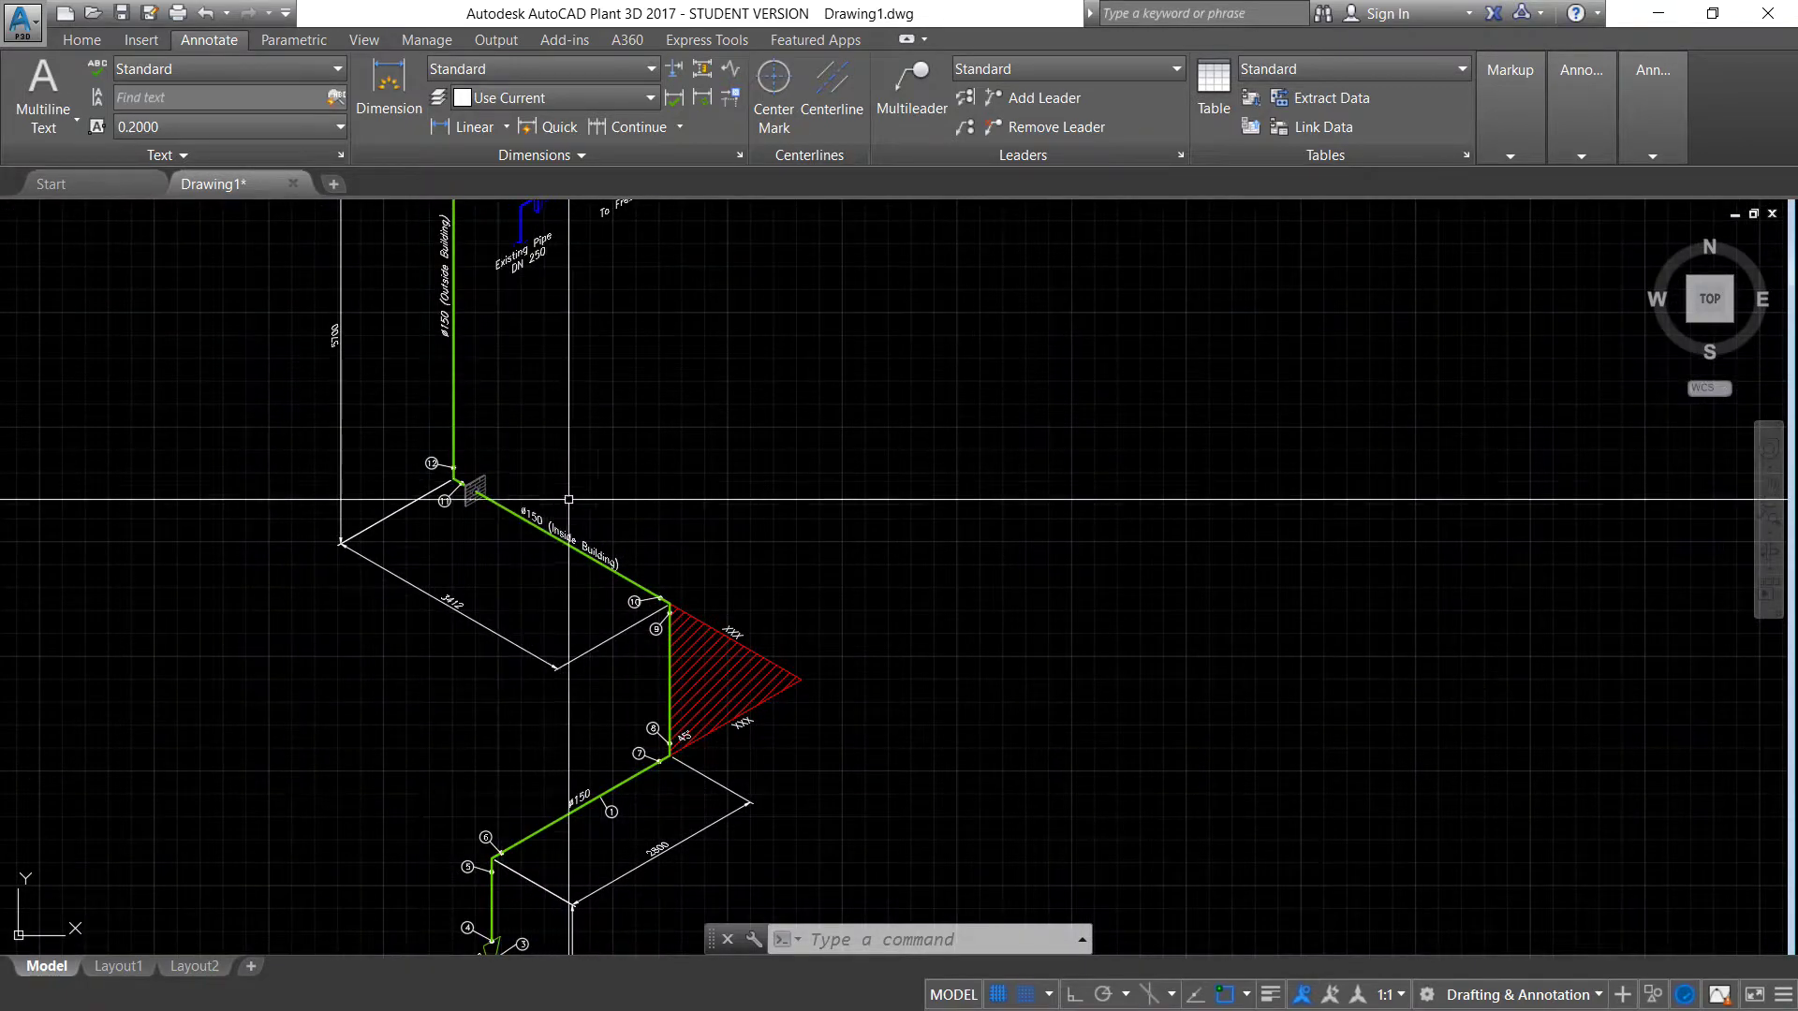
pyautogui.scroll(-3, 522, 543)
pyautogui.scroll(-2, 562, 683)
pyautogui.scroll(4, 562, 683)
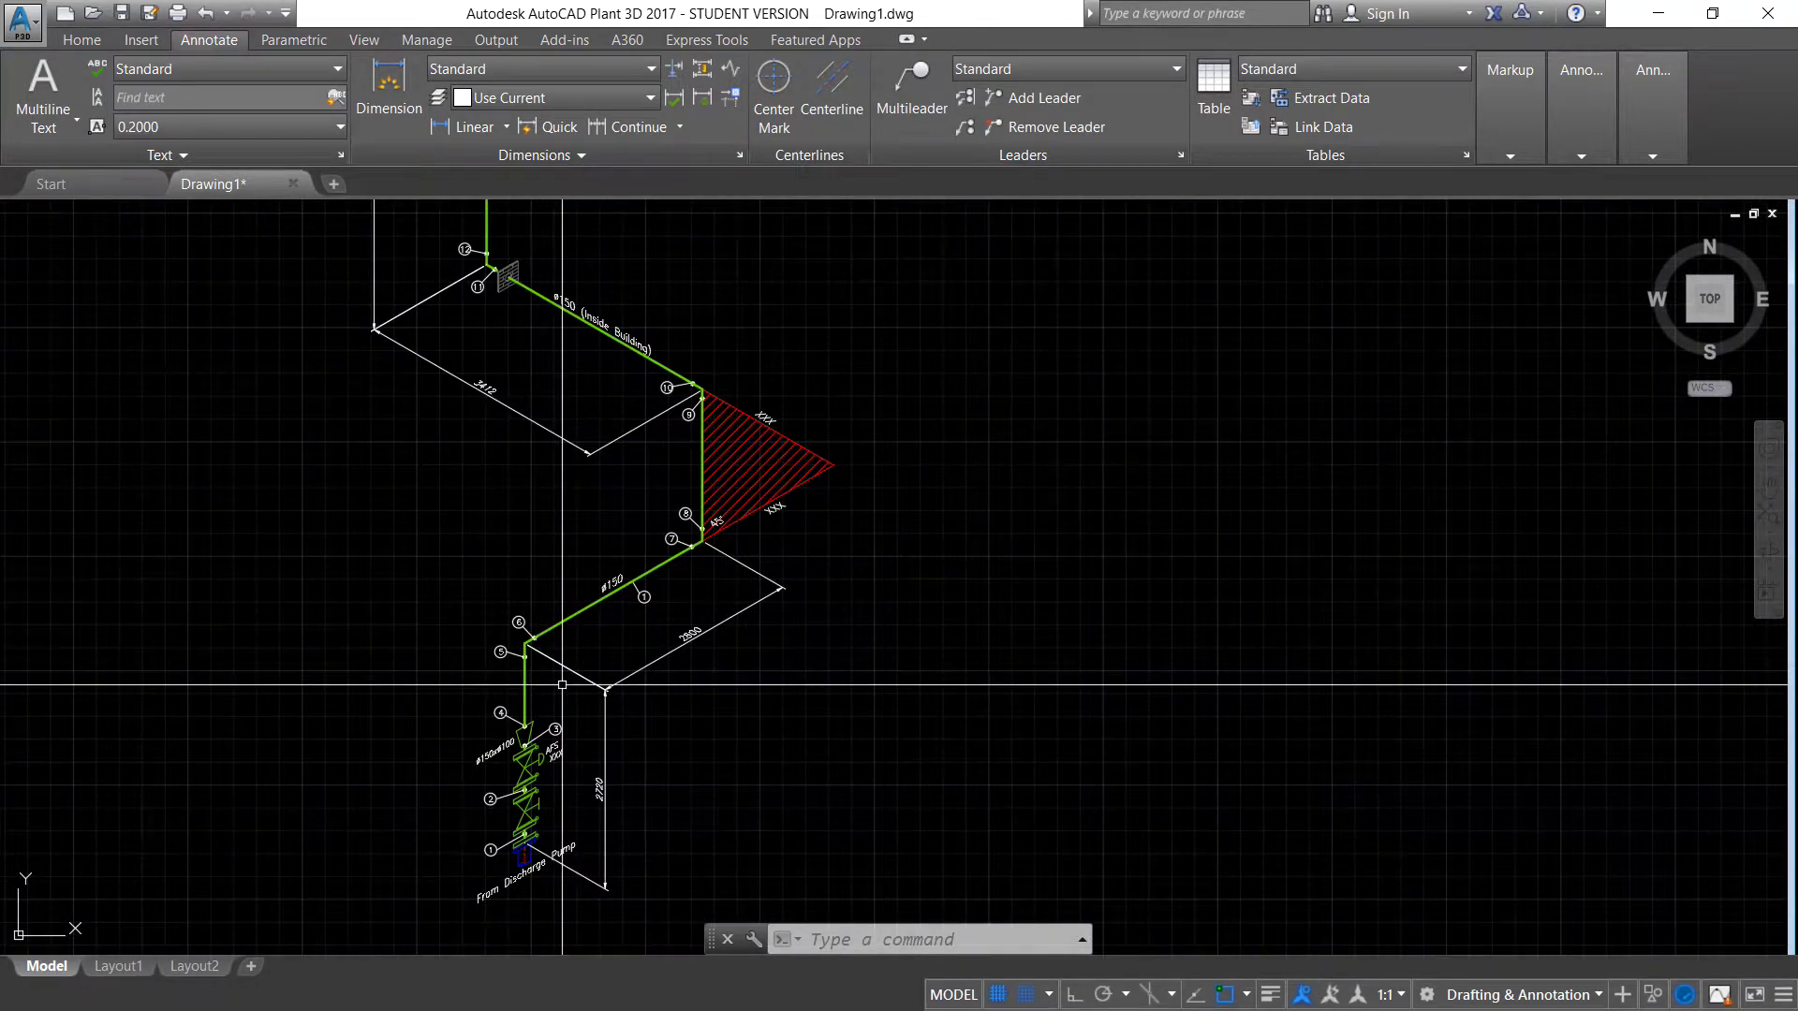
pyautogui.scroll(2, 553, 684)
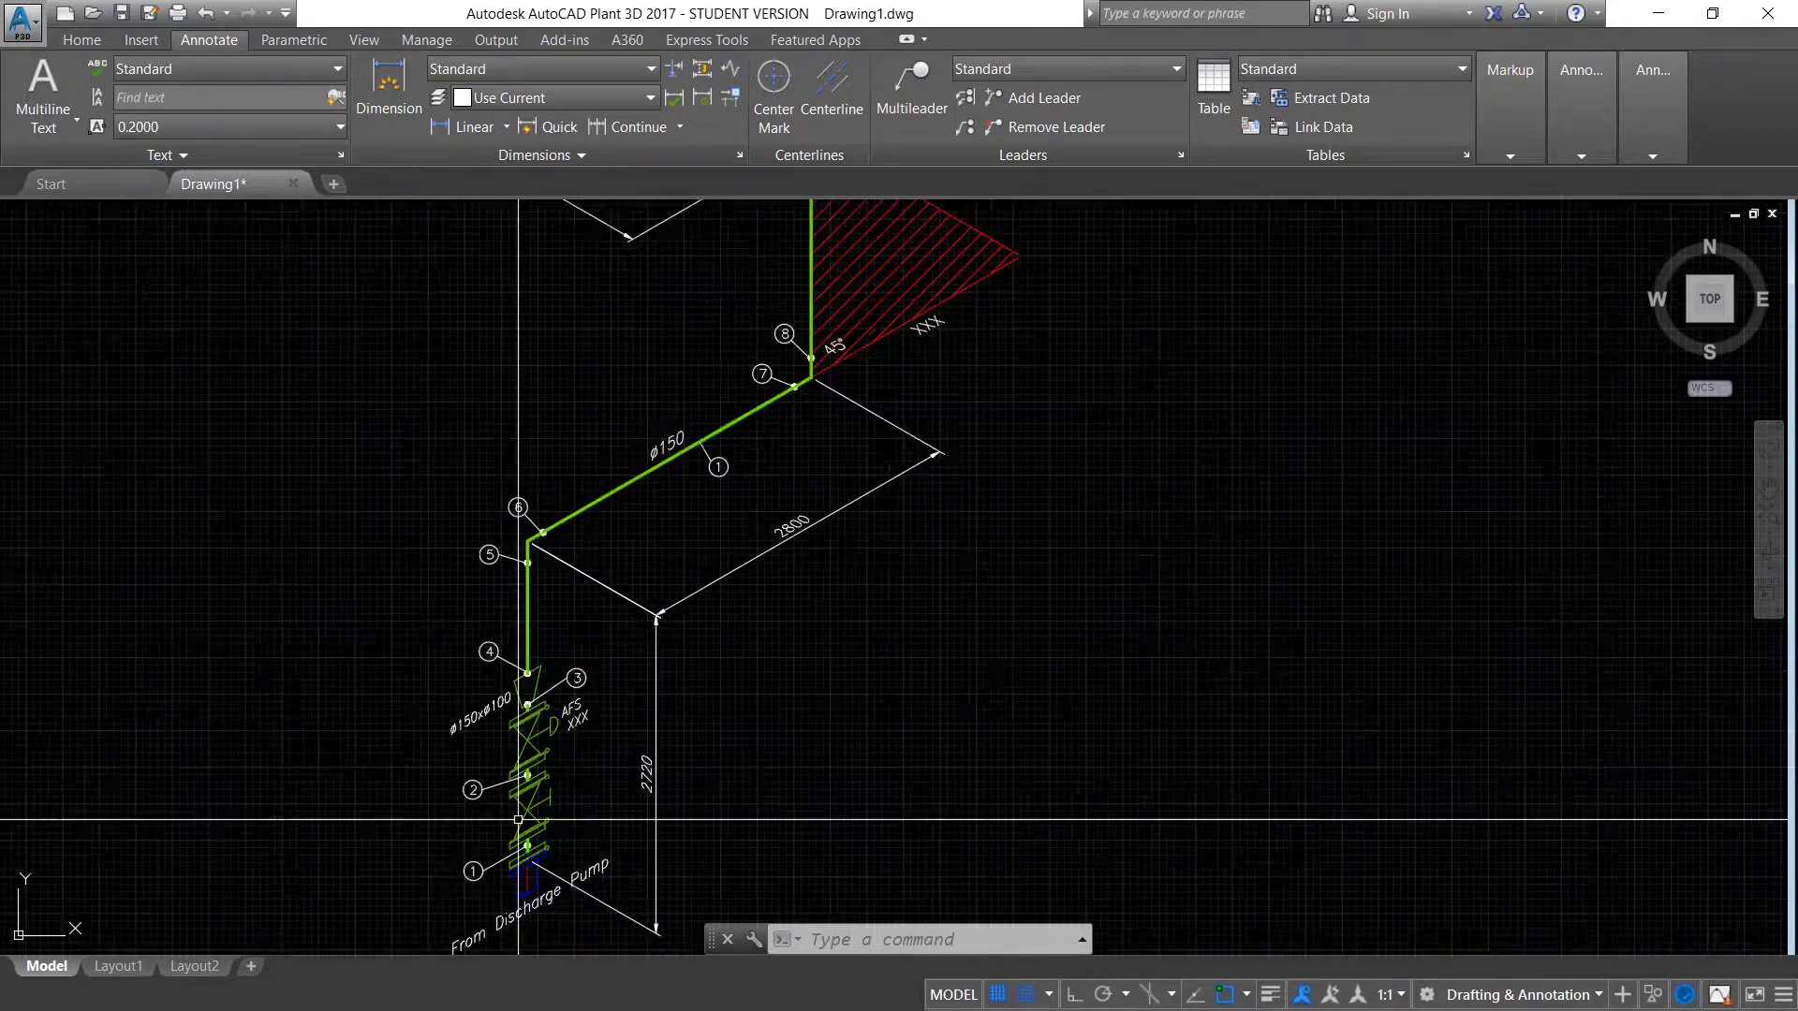
pyautogui.scroll(2, 534, 679)
pyautogui.scroll(4, 524, 675)
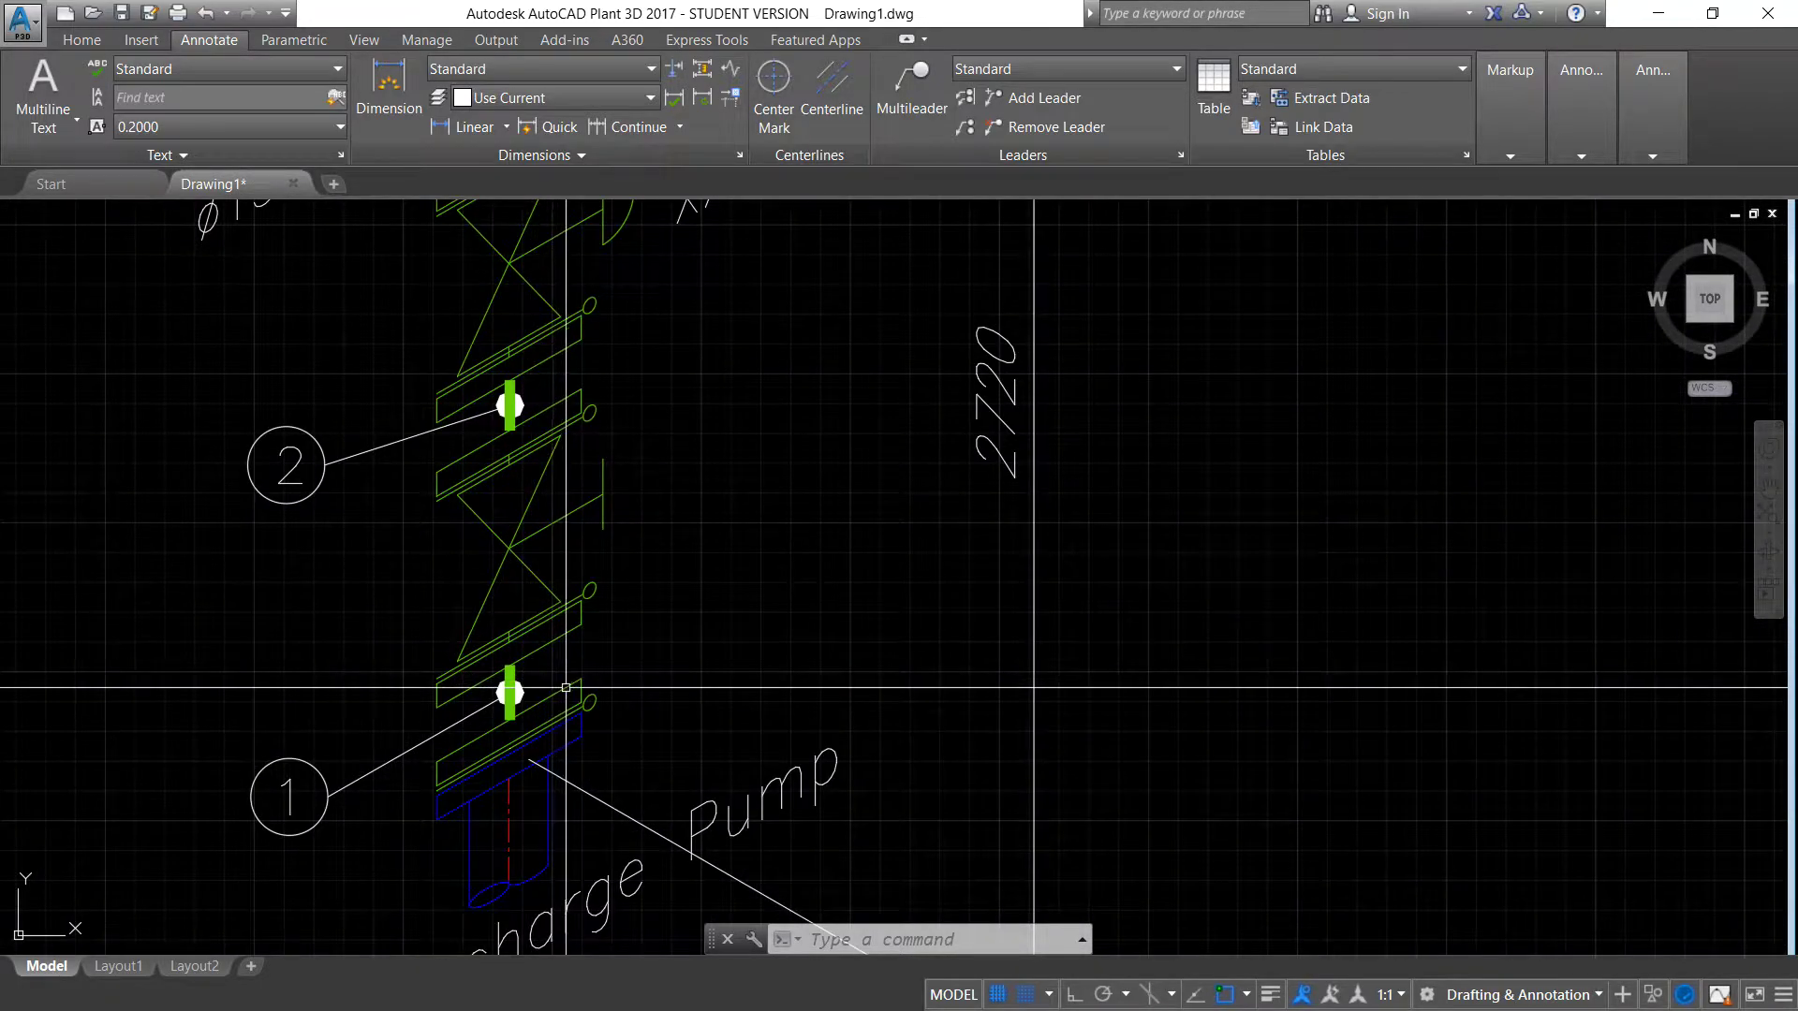
# Trial-select the flange lines near the pump, then cancel the selection
pyautogui.click(598, 697)
pyautogui.click(487, 781)
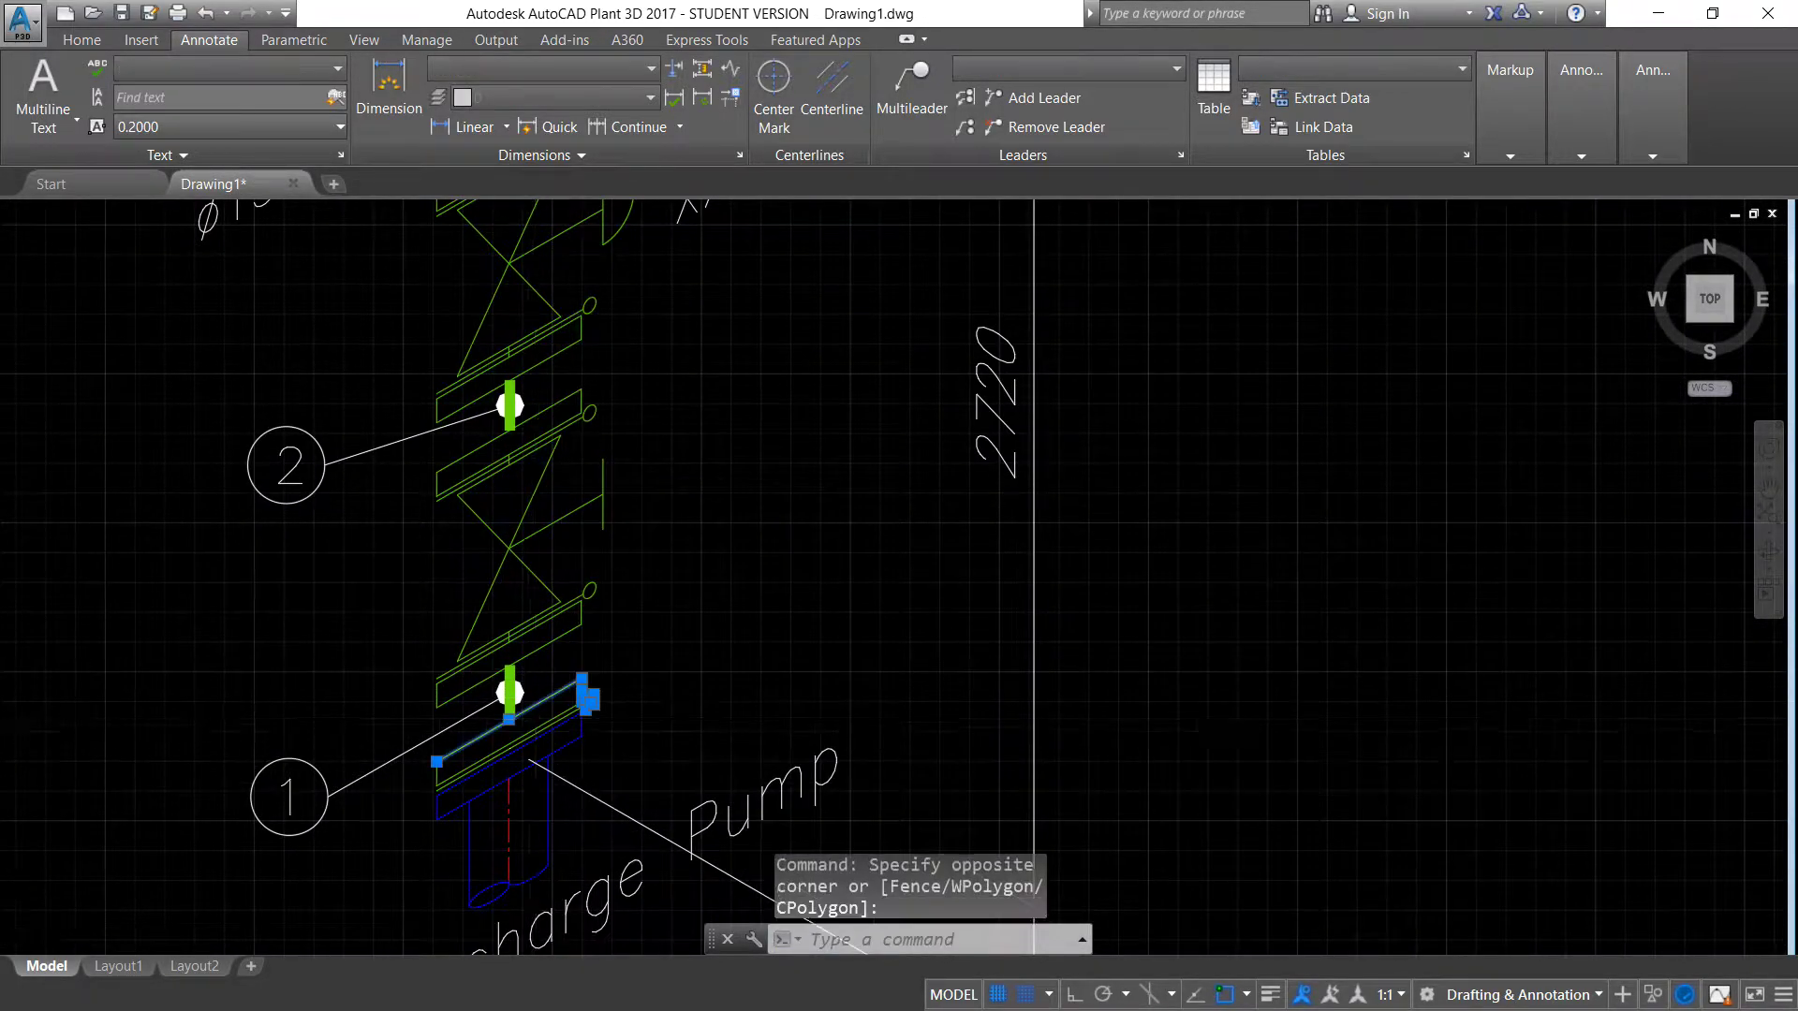
pyautogui.scroll(5, 487, 782)
pyautogui.click(313, 789)
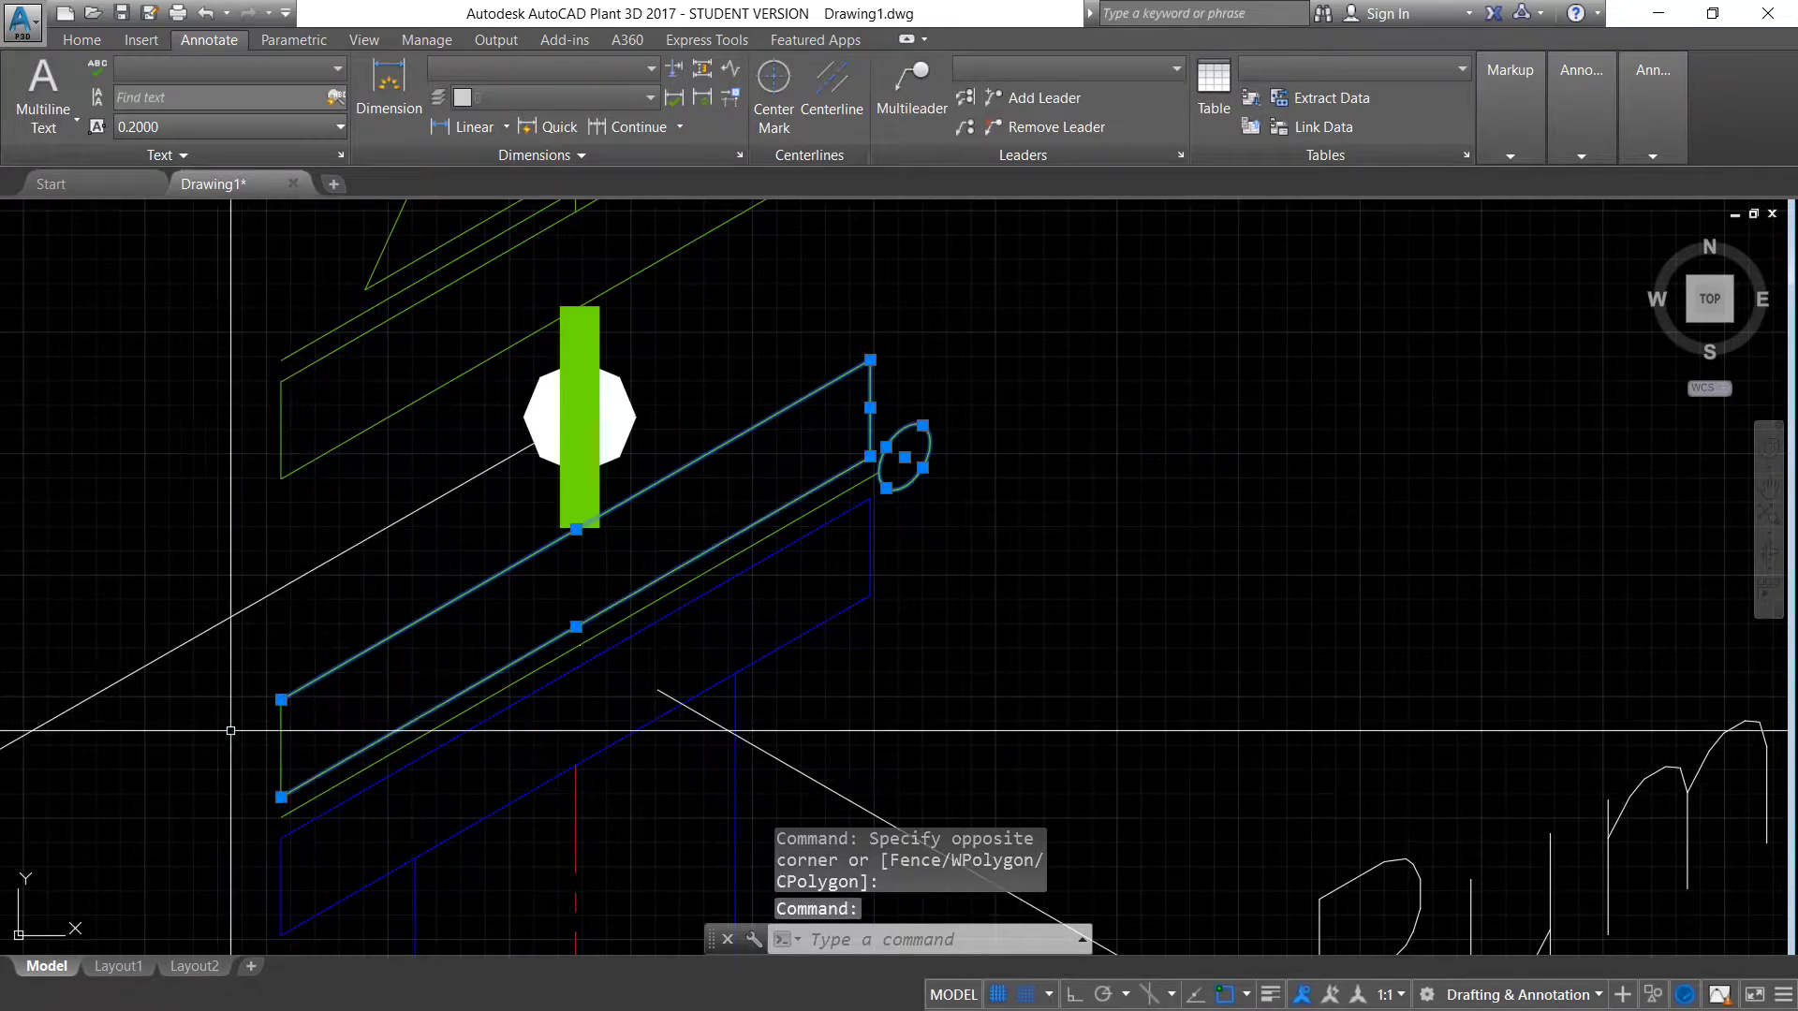
pyautogui.click(322, 727)
pyautogui.press('Escape')
pyautogui.scroll(-4, 511, 549)
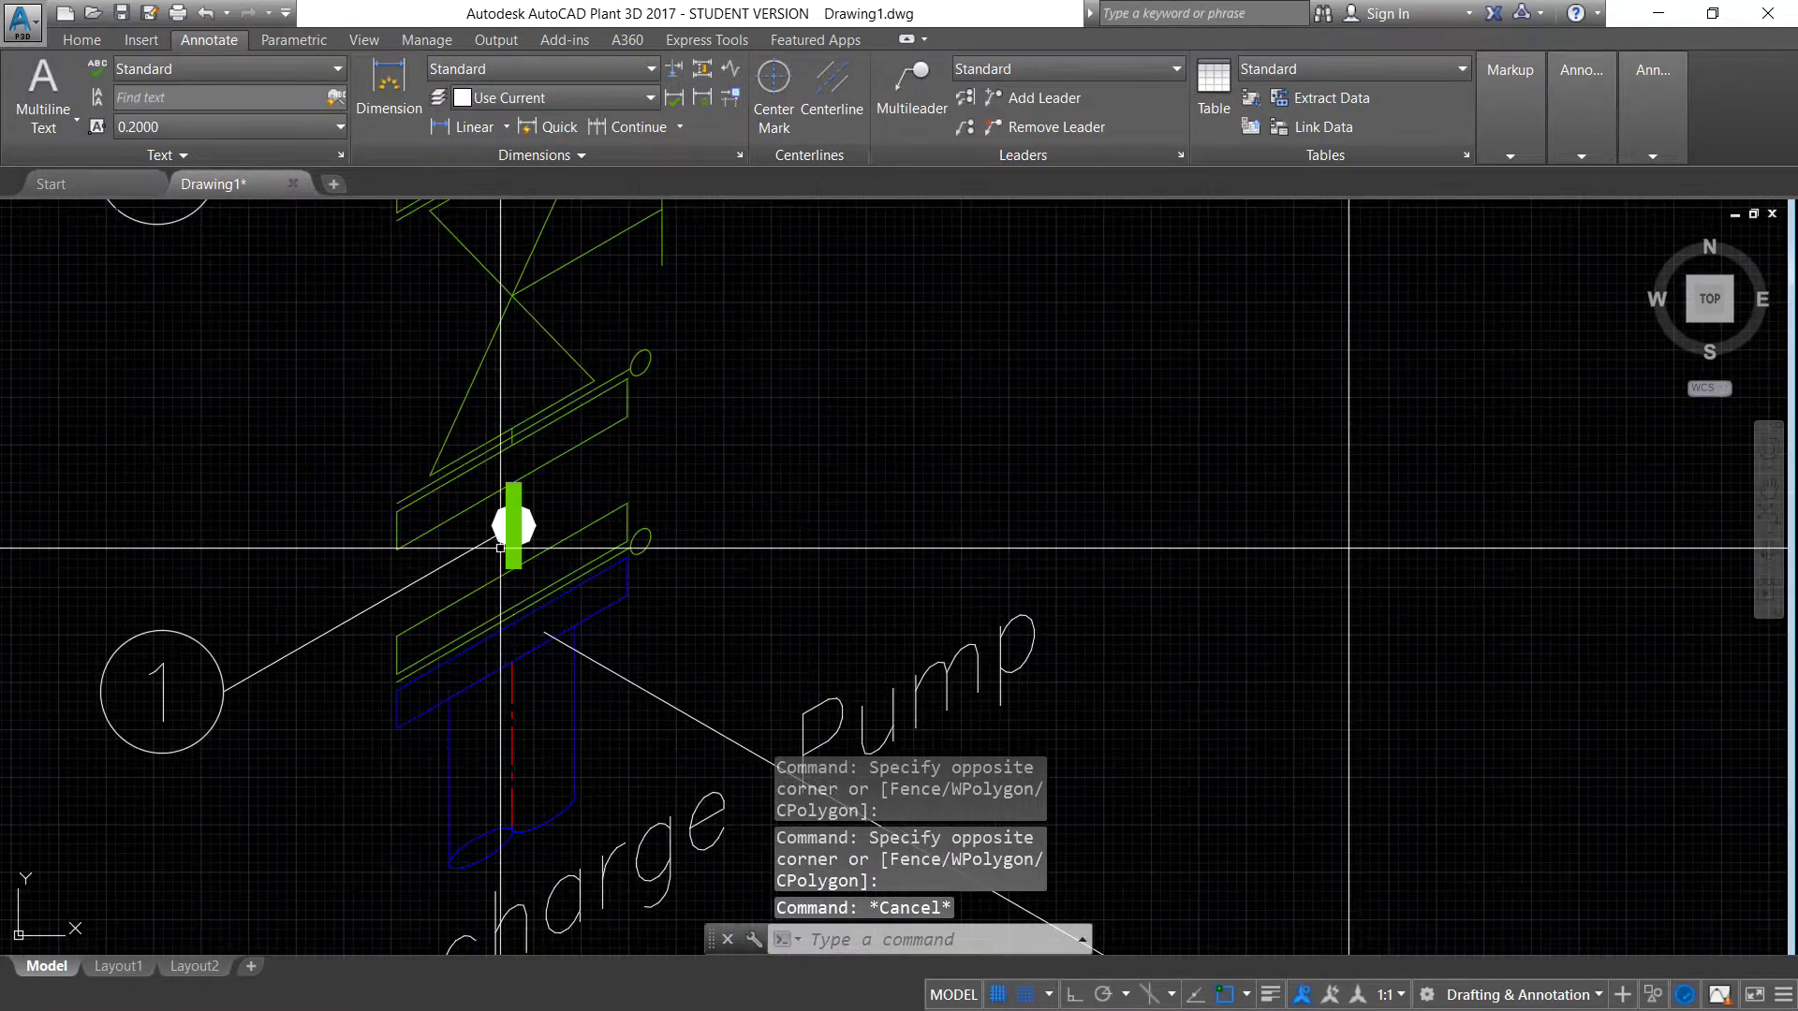
pyautogui.scroll(-2, 511, 550)
pyautogui.scroll(-2, 594, 514)
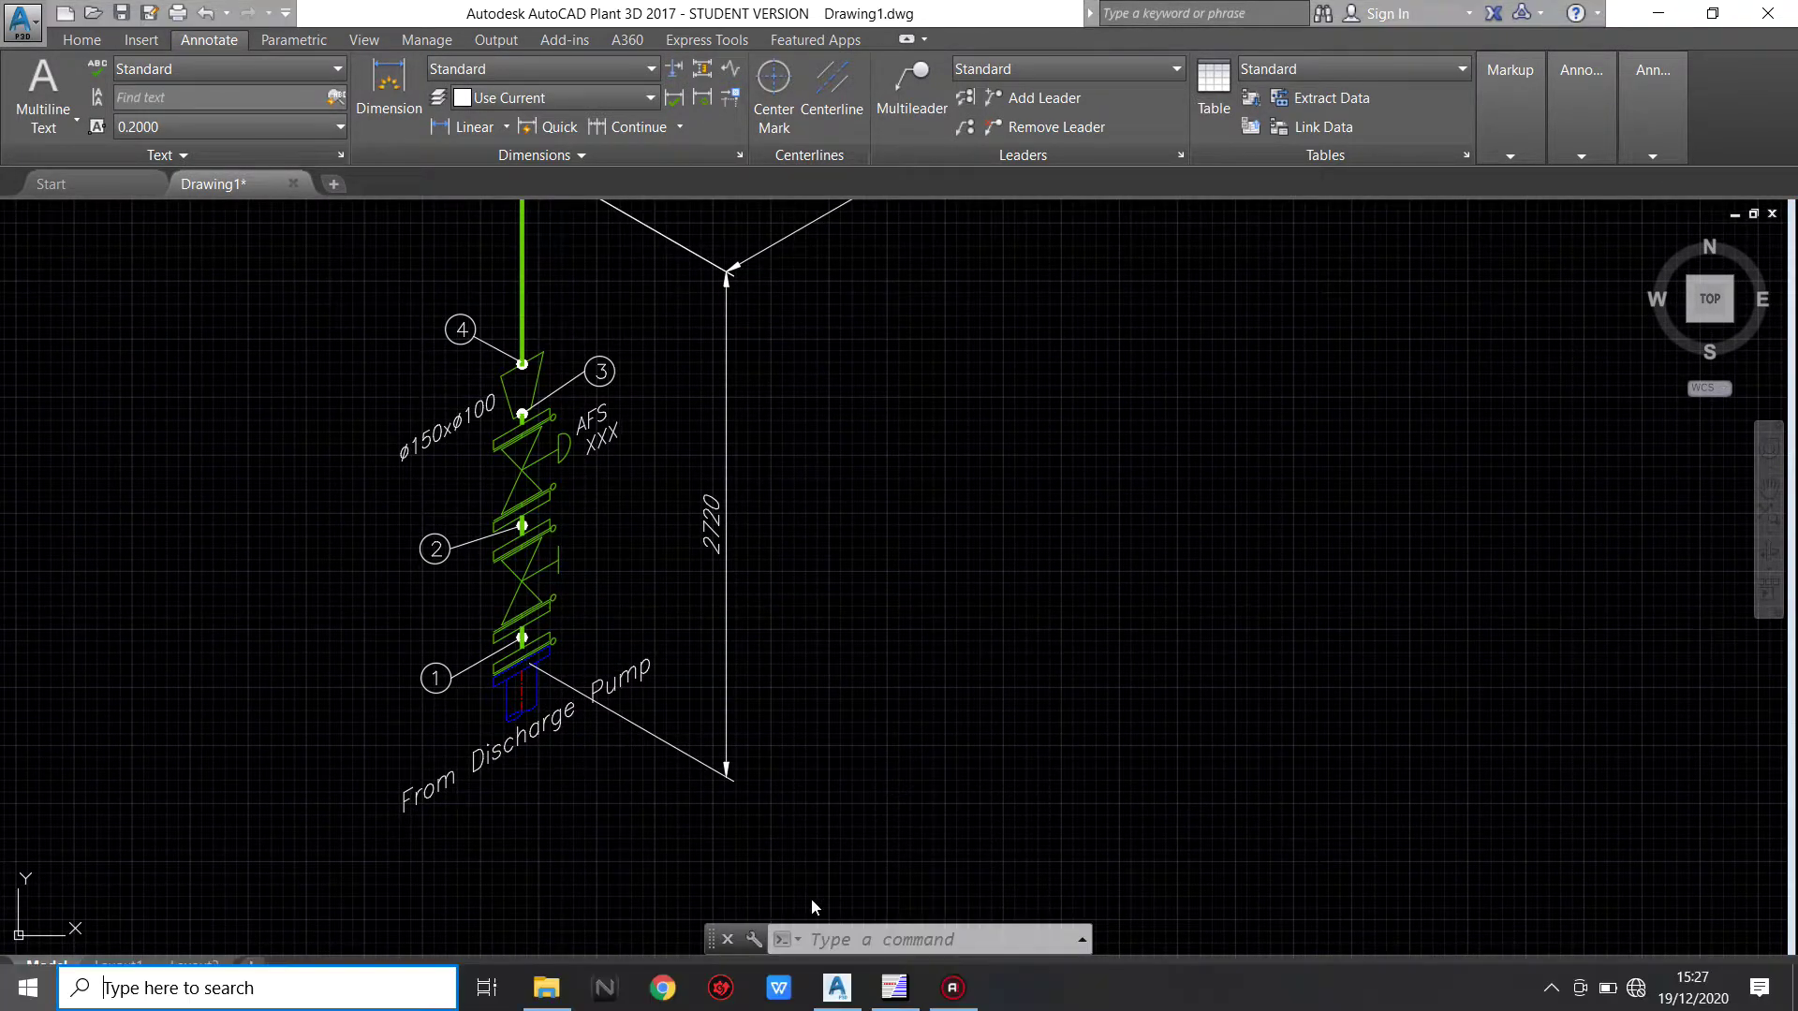
# Look up flange dimensions in PipeData-PRO, then return to the drawing
pyautogui.press('super')
pyautogui.click(885, 990)
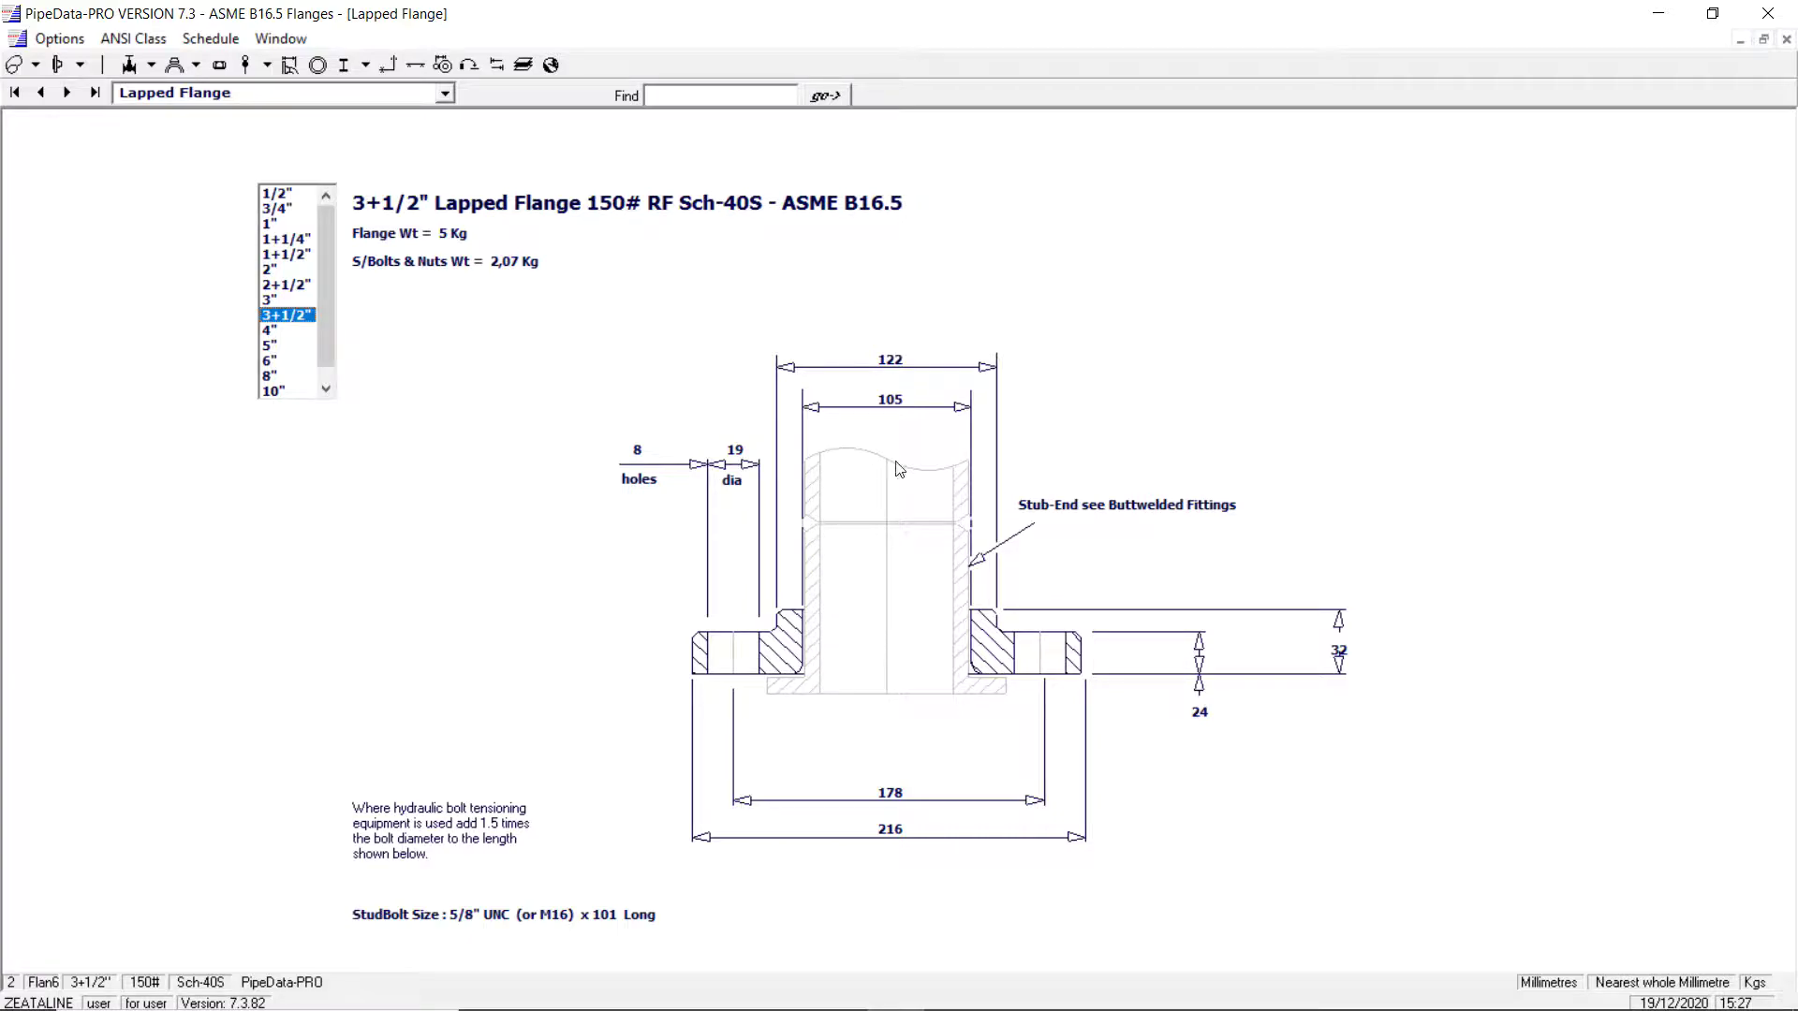
pyautogui.click(1658, 9)
# Pan and zoom over the pump riser, balloons 1 and 2, and valve 2
pyautogui.scroll(5, 550, 624)
pyautogui.scroll(-3, 549, 625)
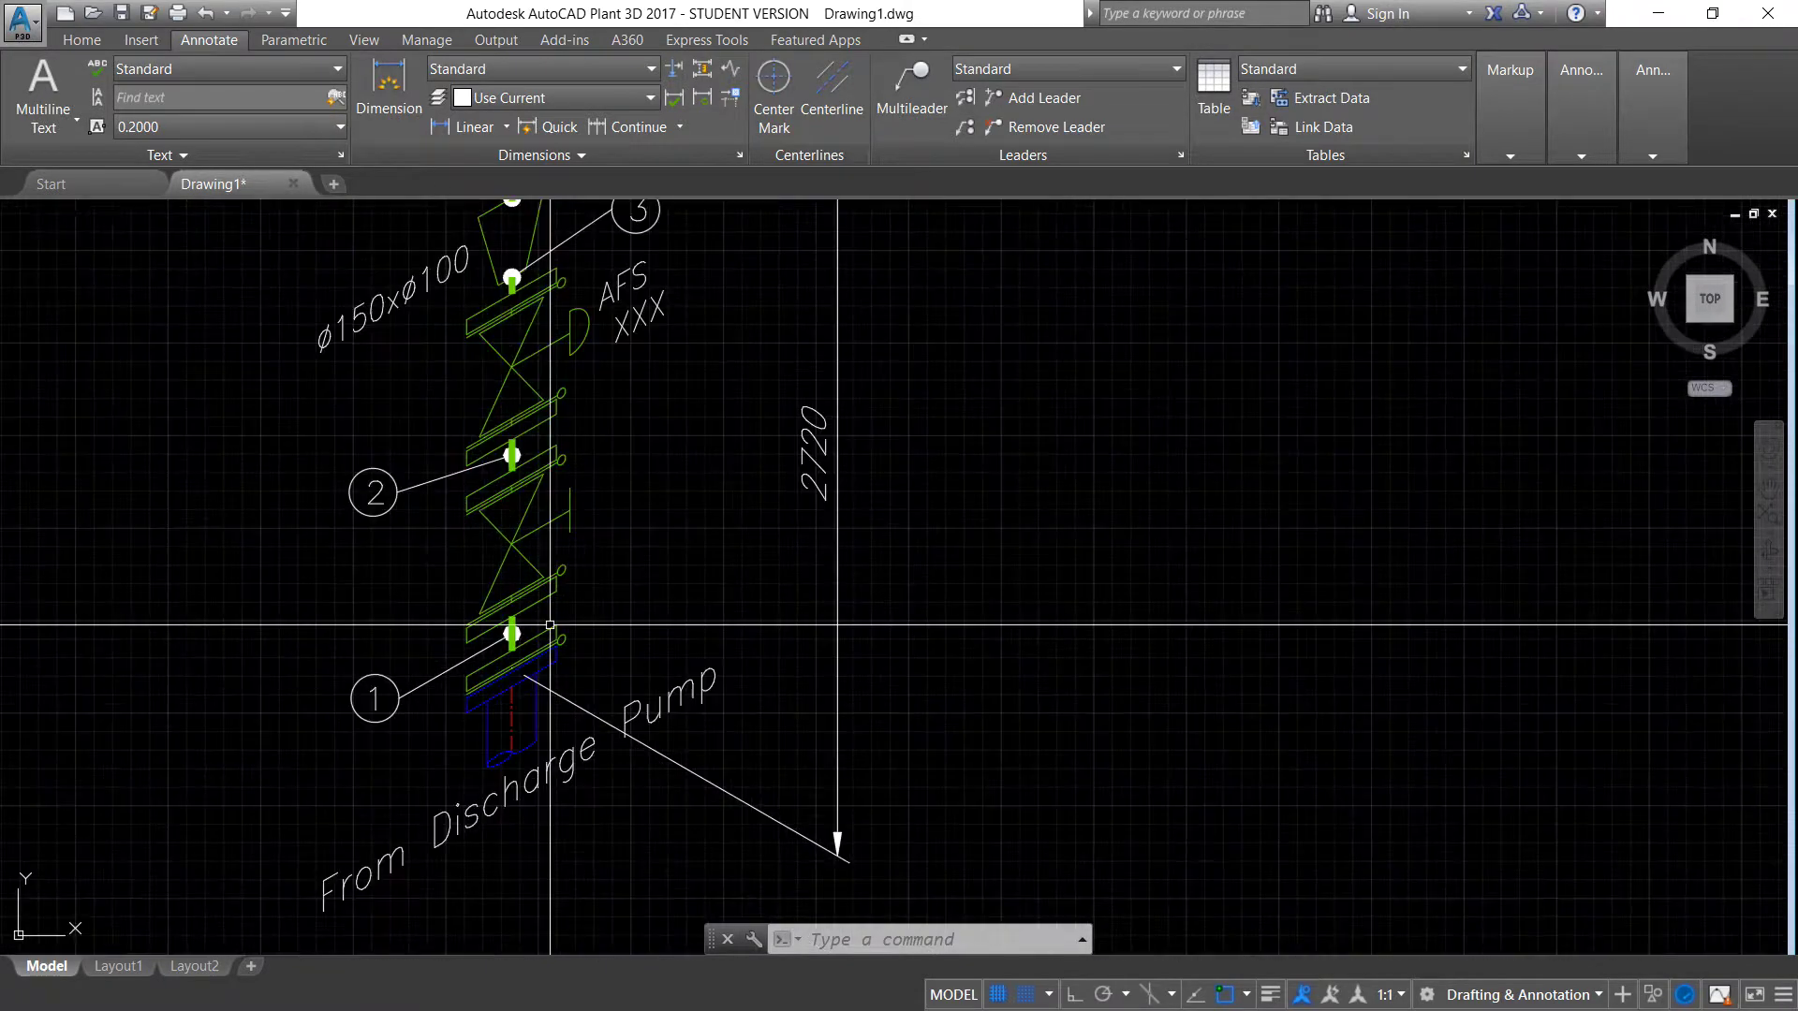
pyautogui.scroll(6, 549, 624)
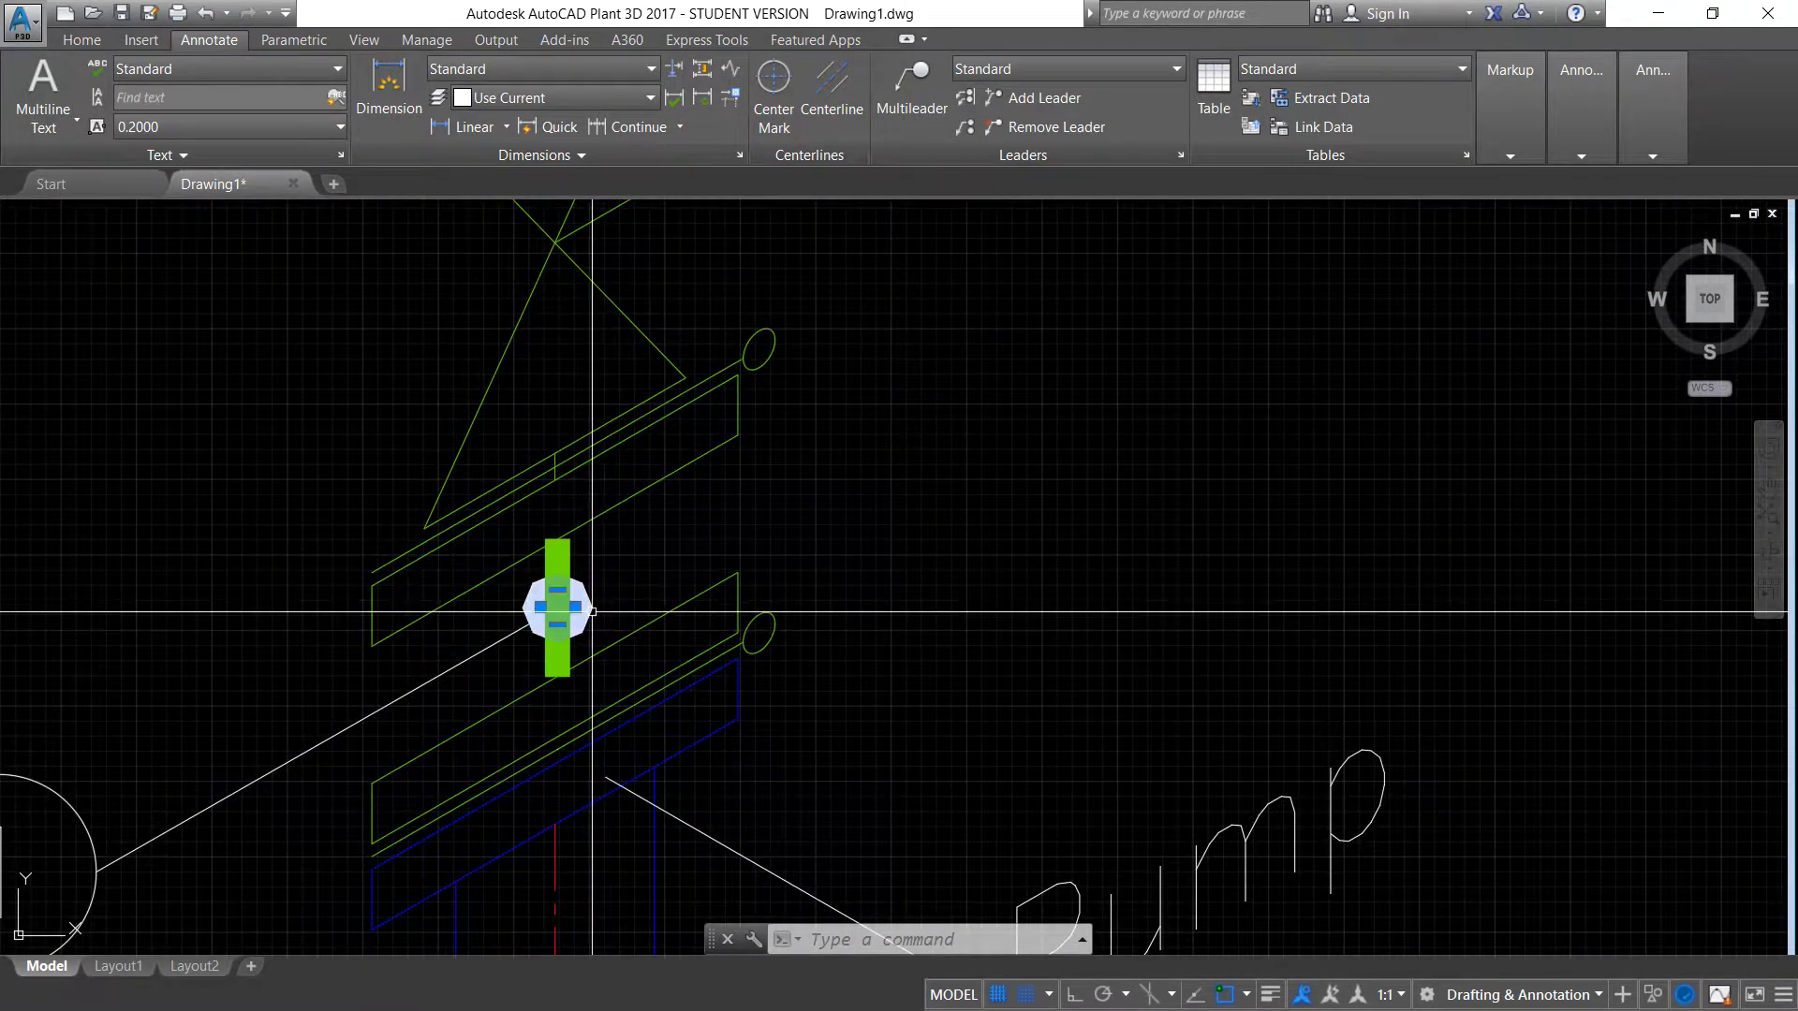
pyautogui.press('Escape')
pyautogui.press('Escape')
pyautogui.scroll(-5, 557, 606)
pyautogui.scroll(-2, 590, 610)
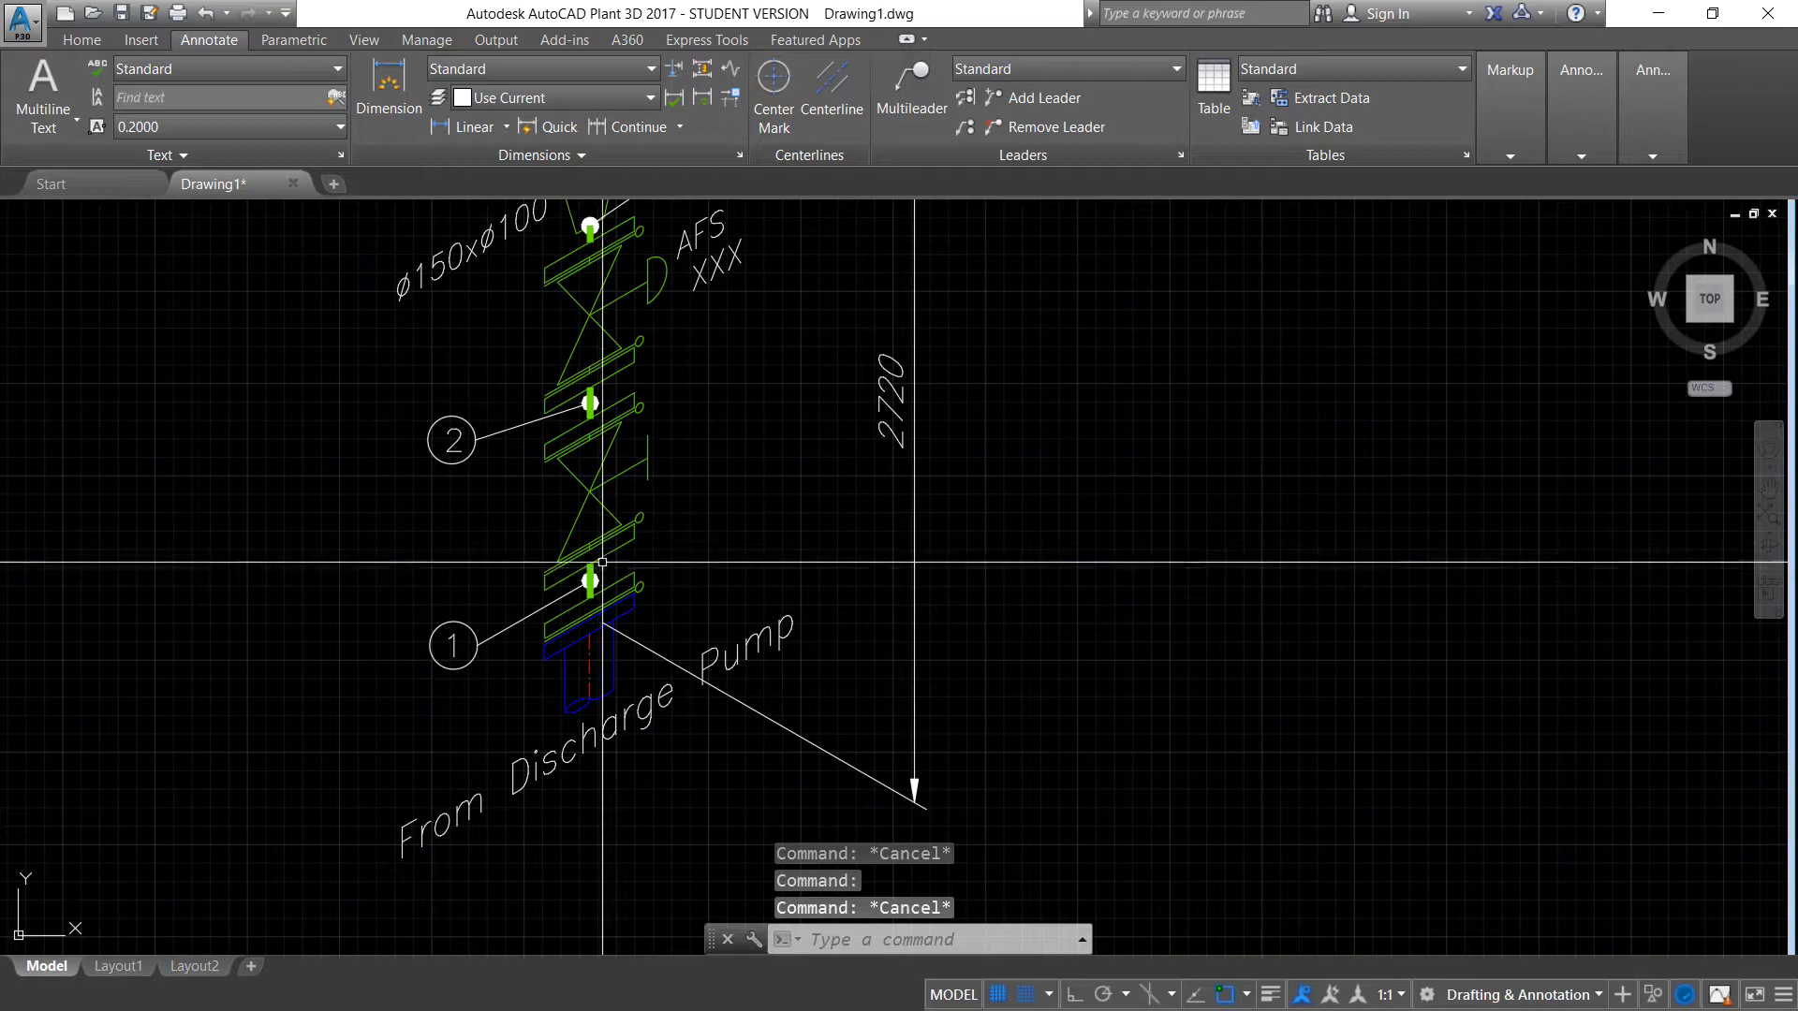
pyautogui.moveTo(602, 524); pyautogui.dragTo(583, 644, button='middle')
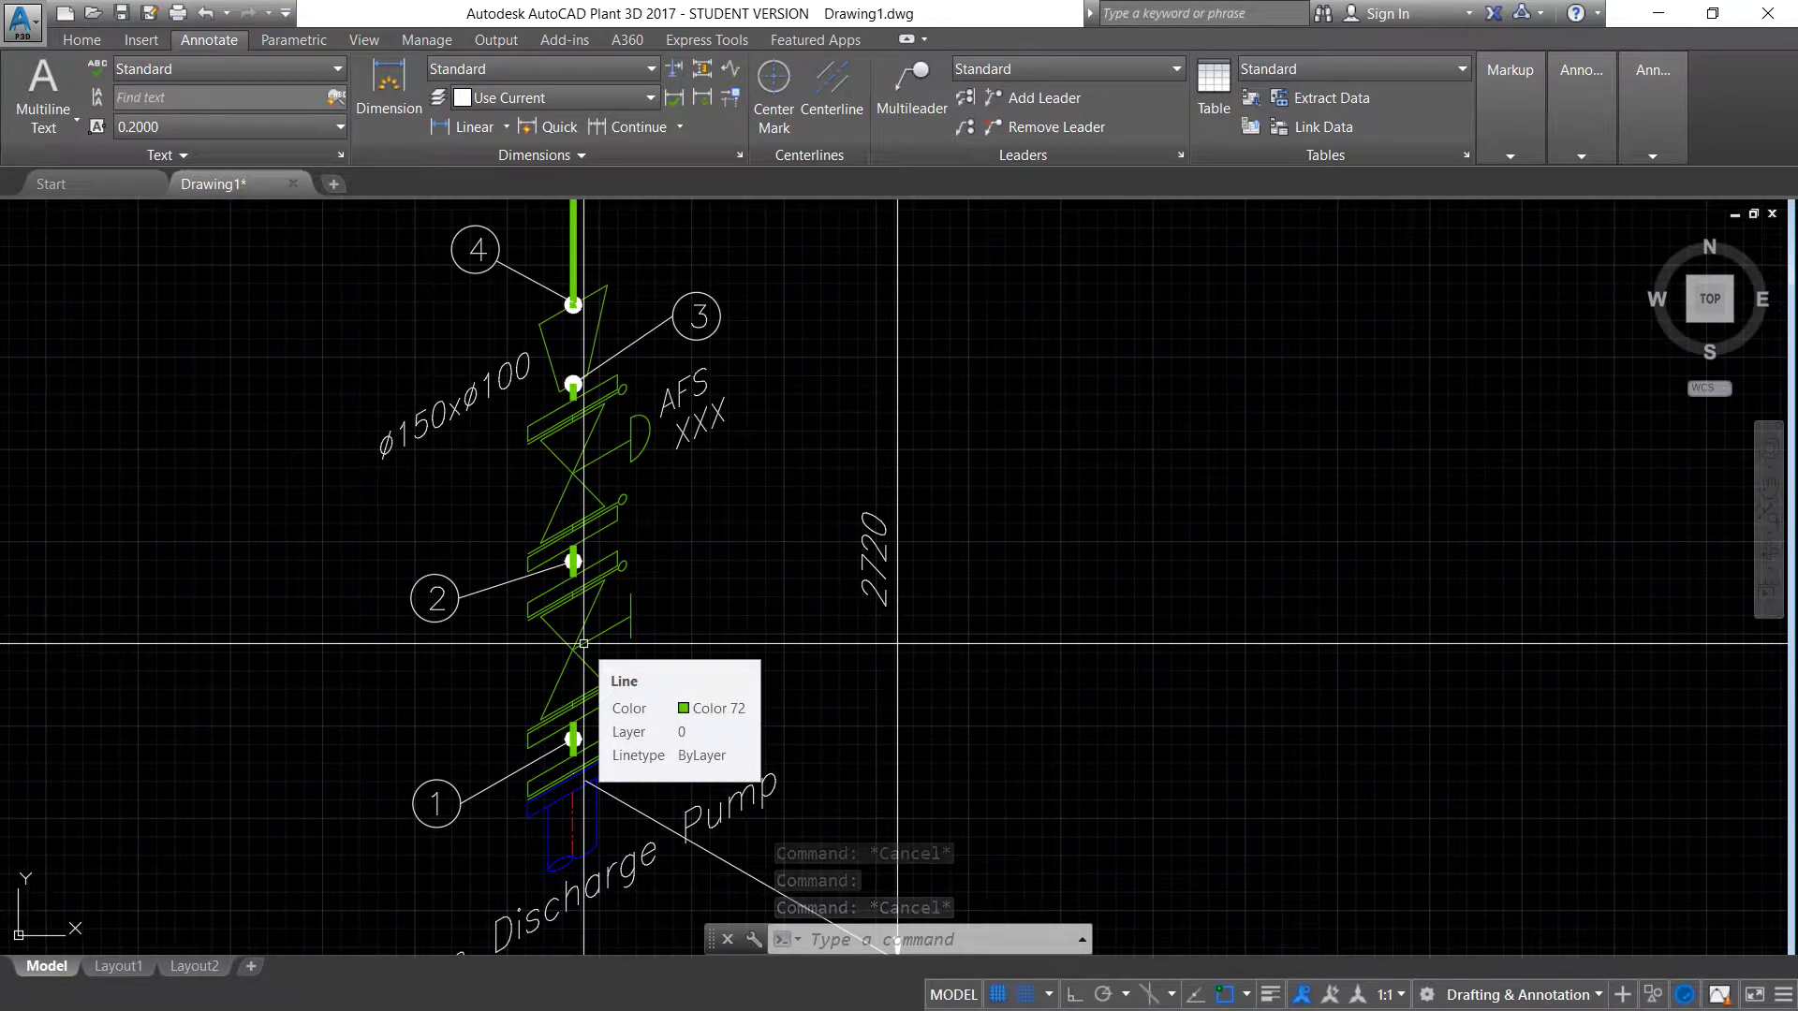
pyautogui.scroll(-2, 583, 643)
pyautogui.scroll(4, 553, 749)
pyautogui.moveTo(553, 725); pyautogui.dragTo(553, 718, button='middle')
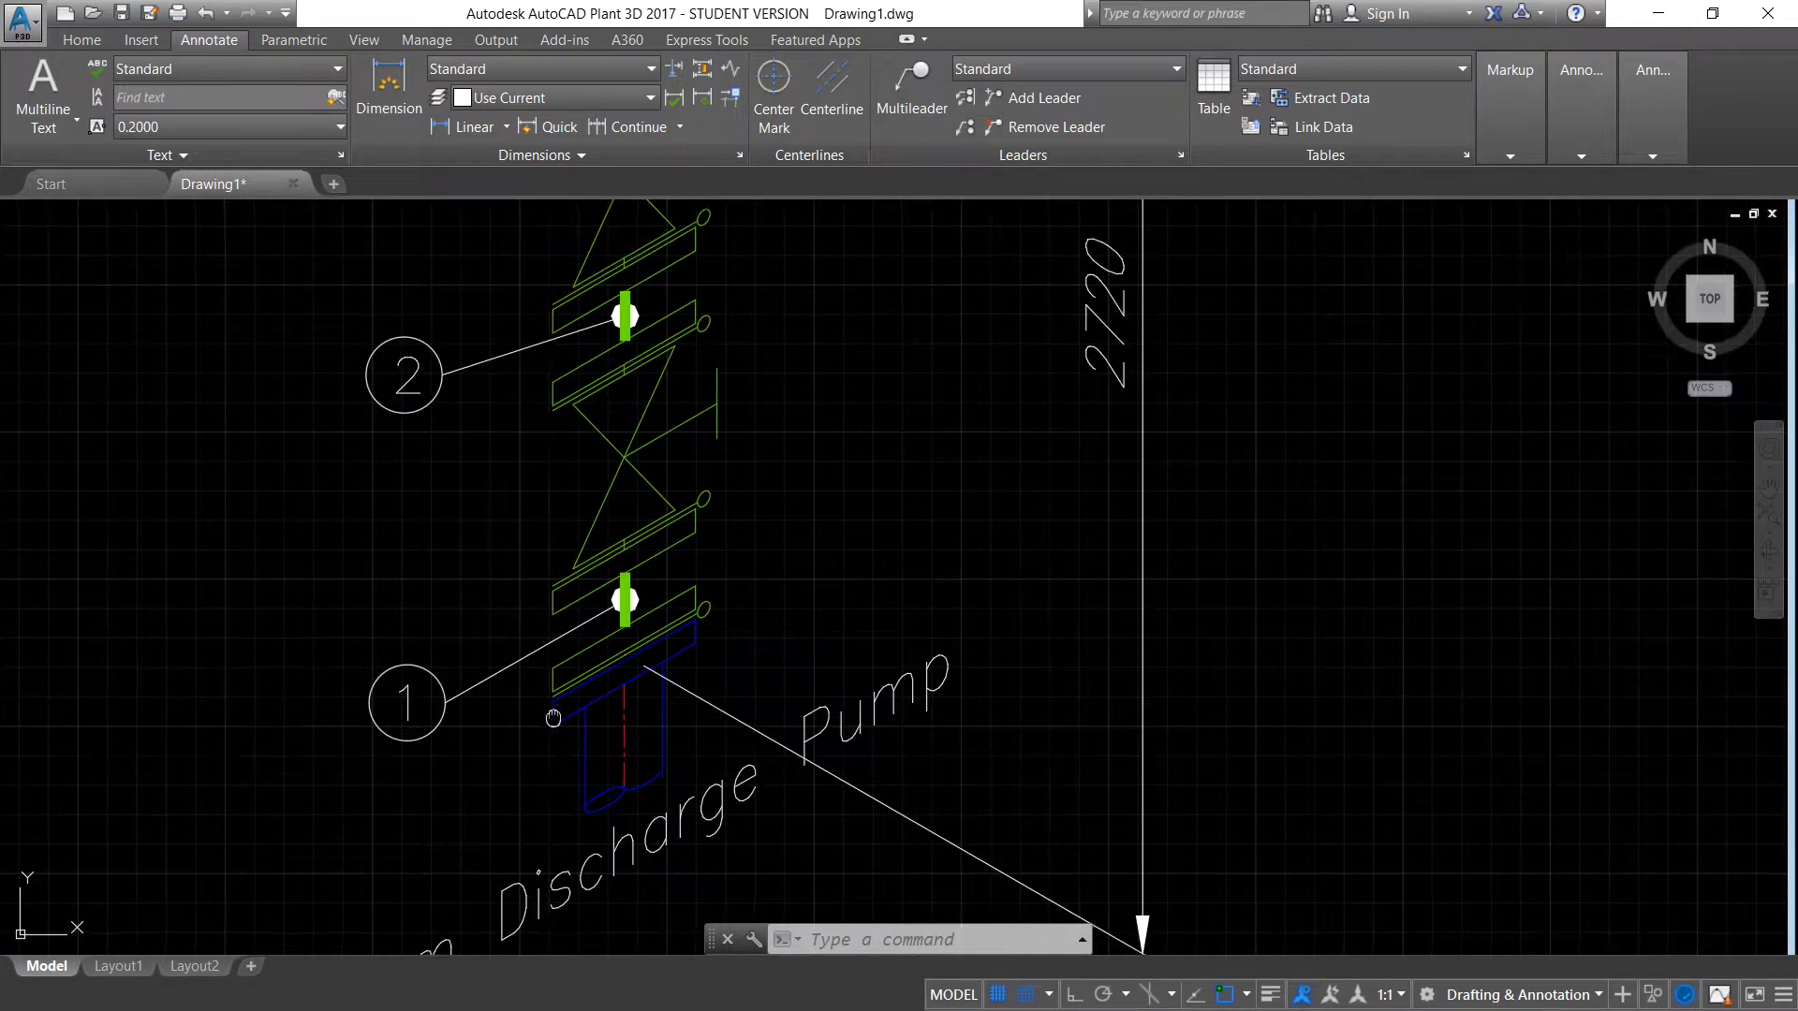
pyautogui.scroll(-2, 553, 719)
pyautogui.scroll(2, 557, 726)
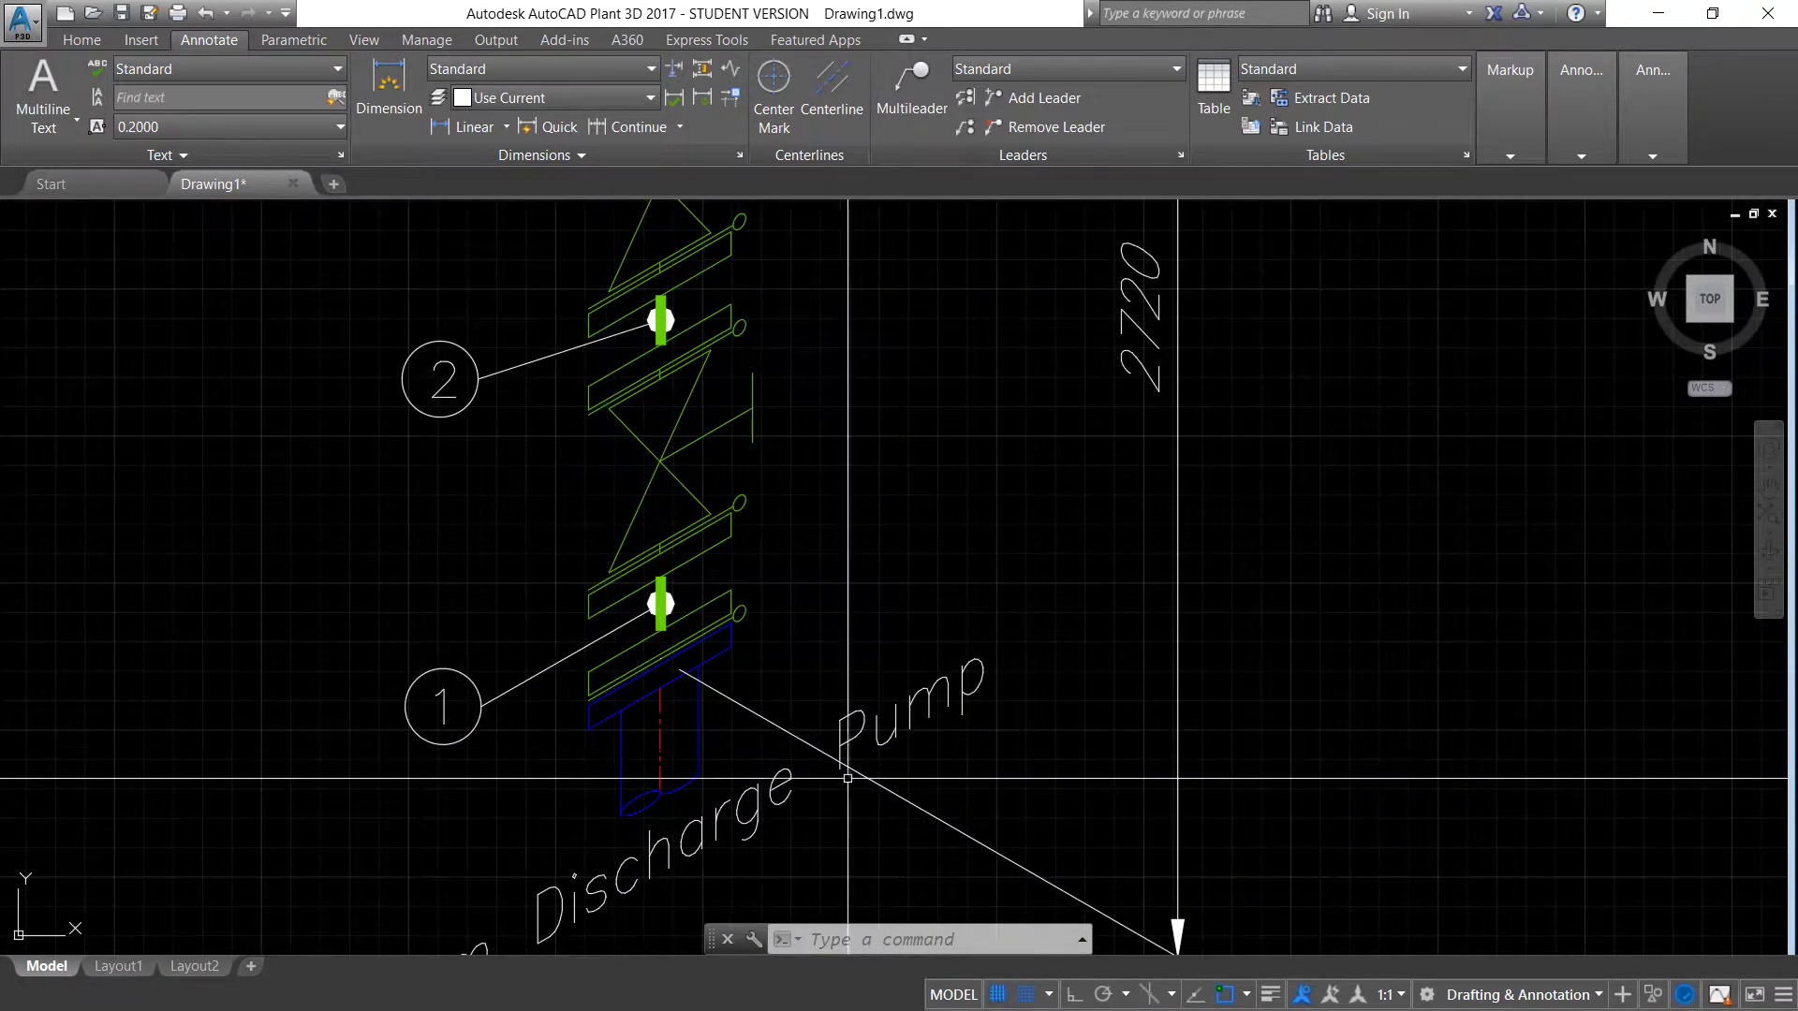
pyautogui.scroll(3, 674, 656)
pyautogui.scroll(1, 742, 670)
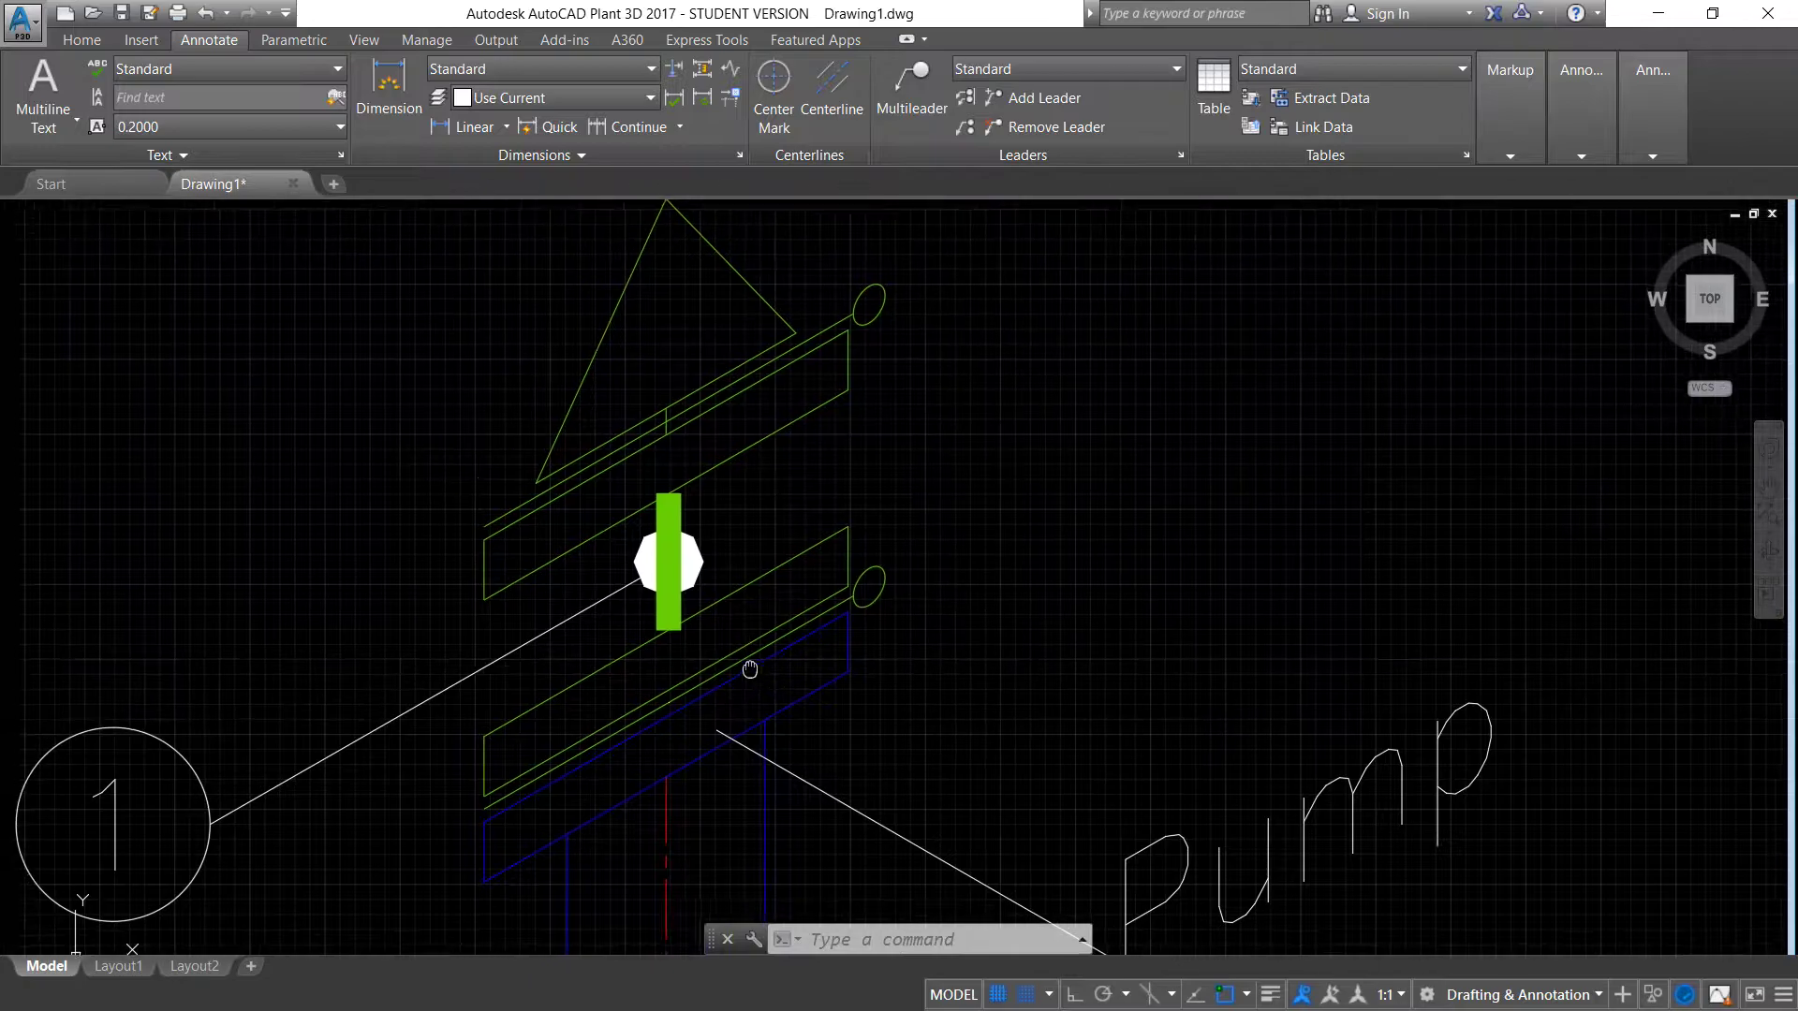
pyautogui.scroll(-2, 754, 677)
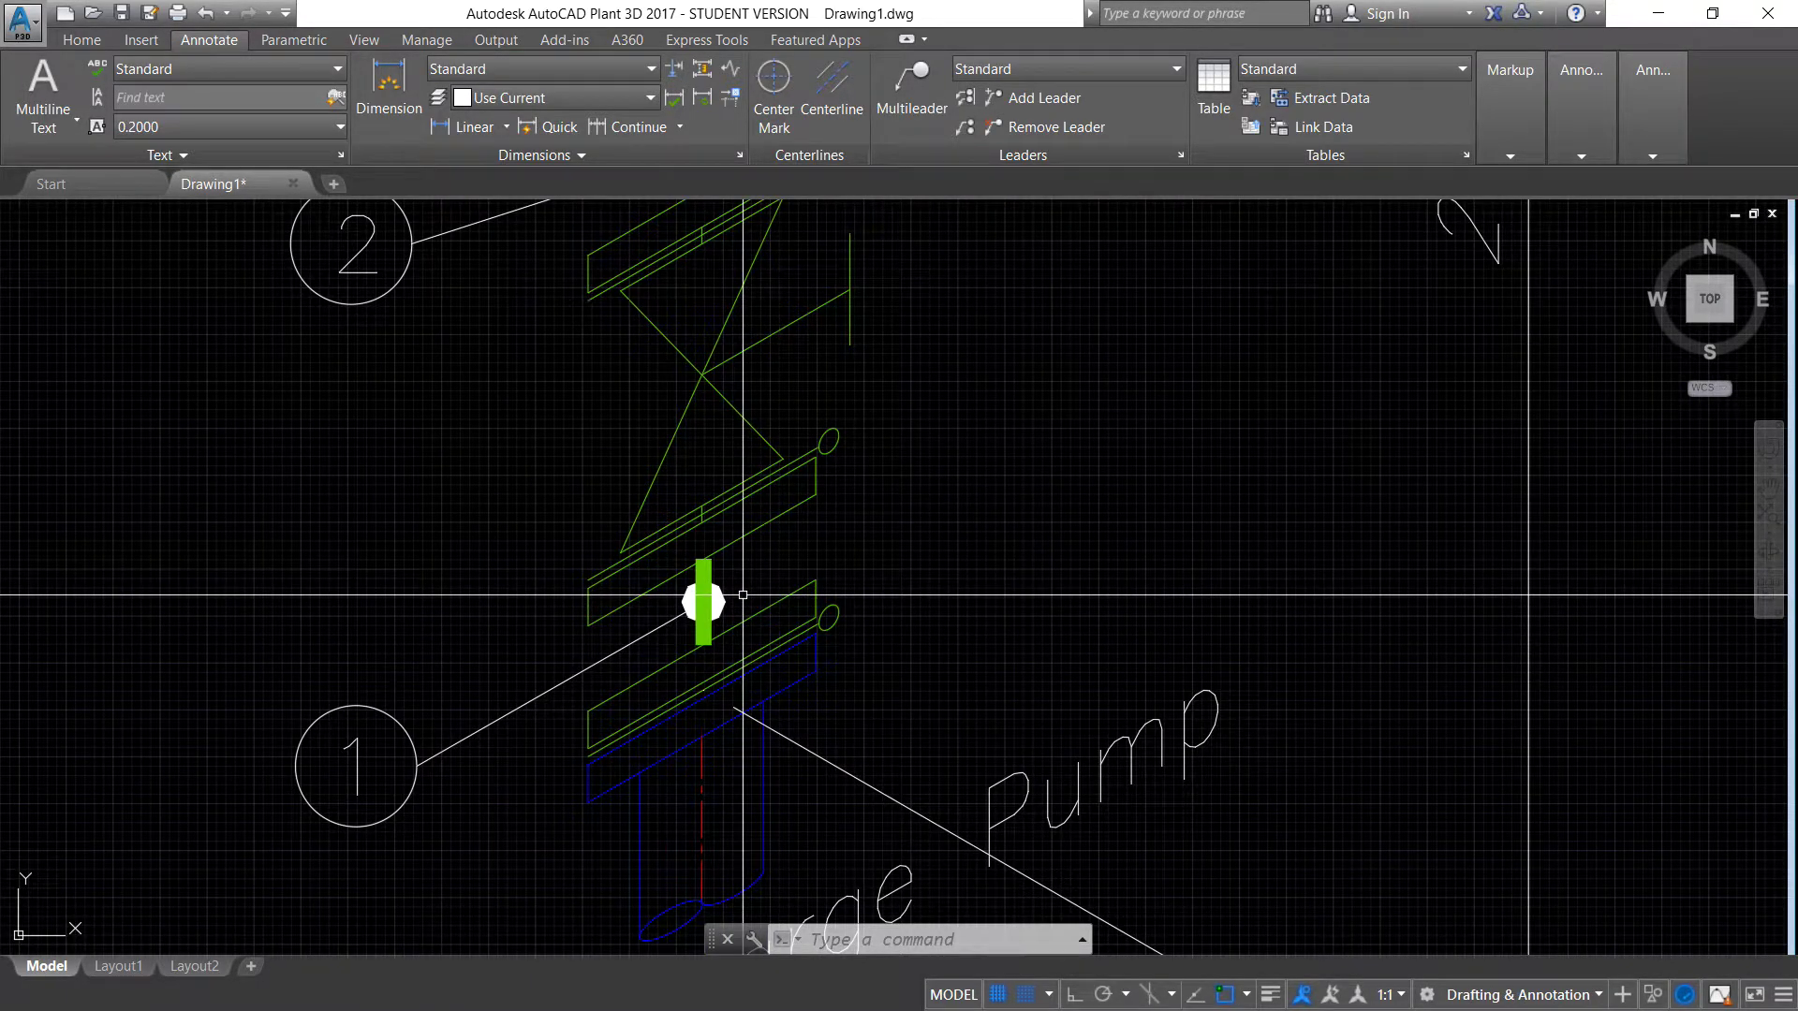
pyautogui.moveTo(794, 504)
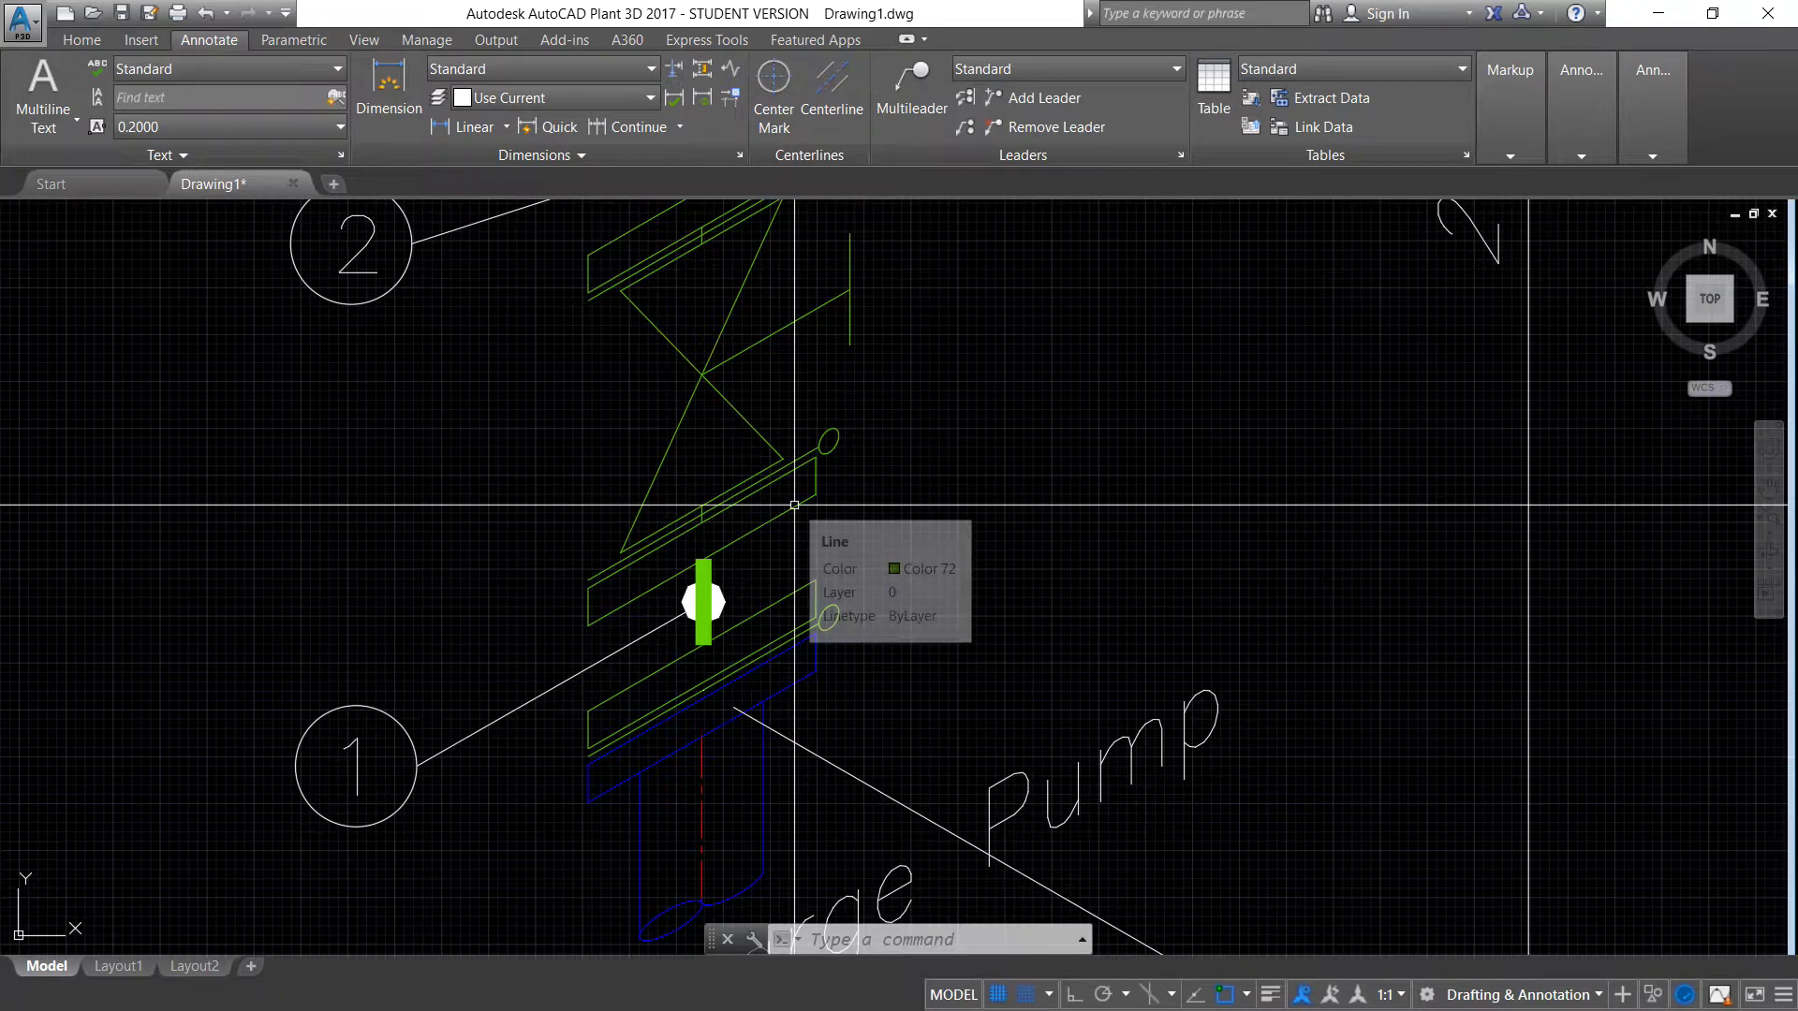
pyautogui.scroll(-2, 655, 645)
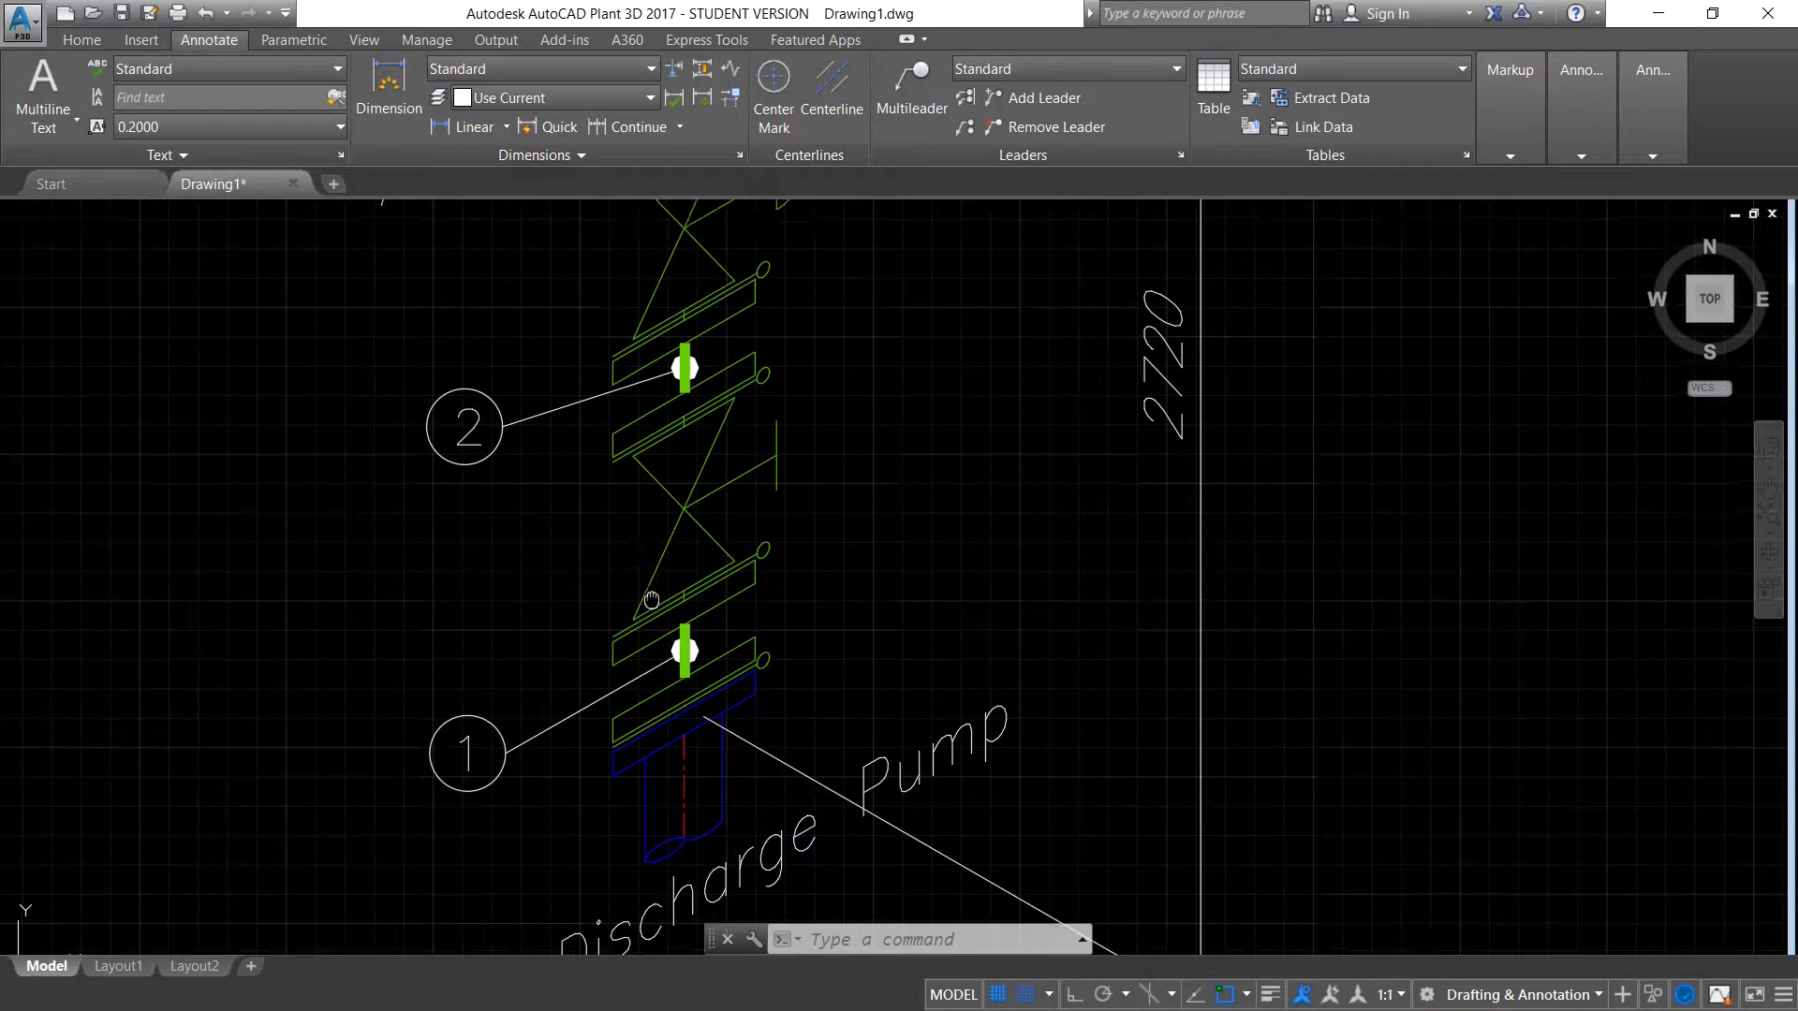
pyautogui.moveTo(695, 376); pyautogui.dragTo(695, 520, button='middle')
pyautogui.scroll(3, 696, 521)
pyautogui.scroll(-3, 695, 521)
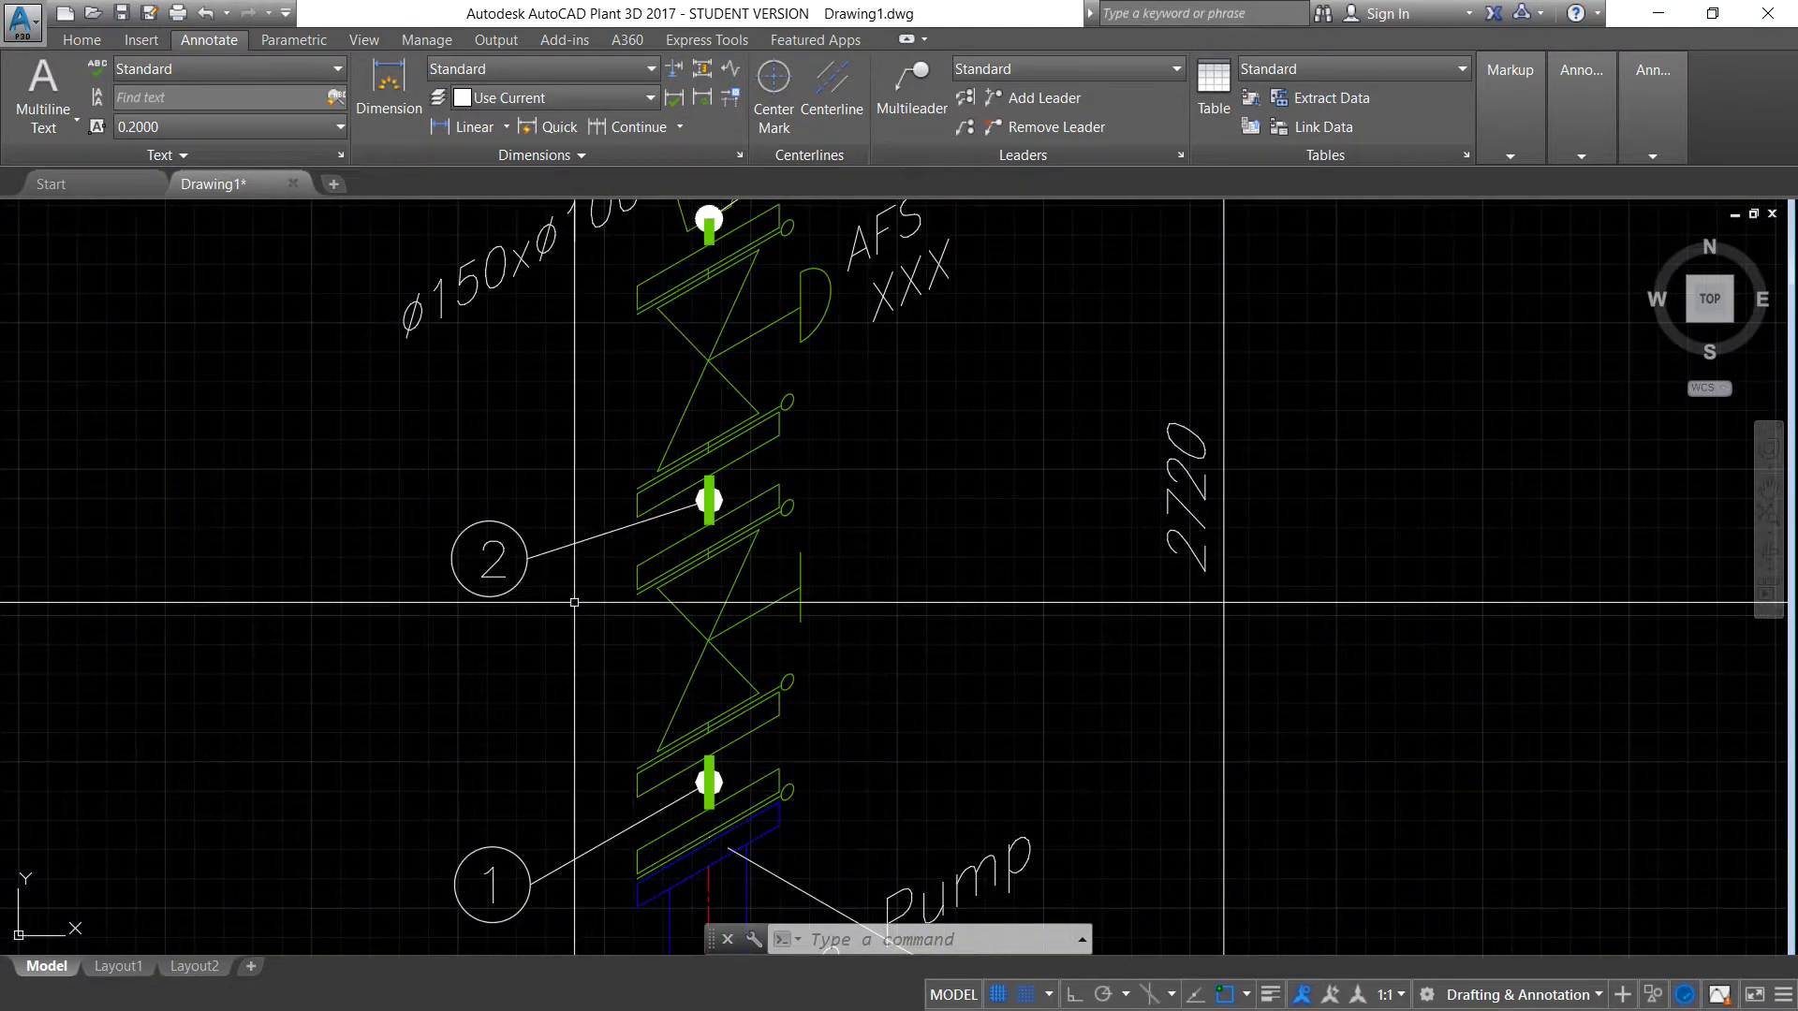
pyautogui.scroll(-2, 831, 471)
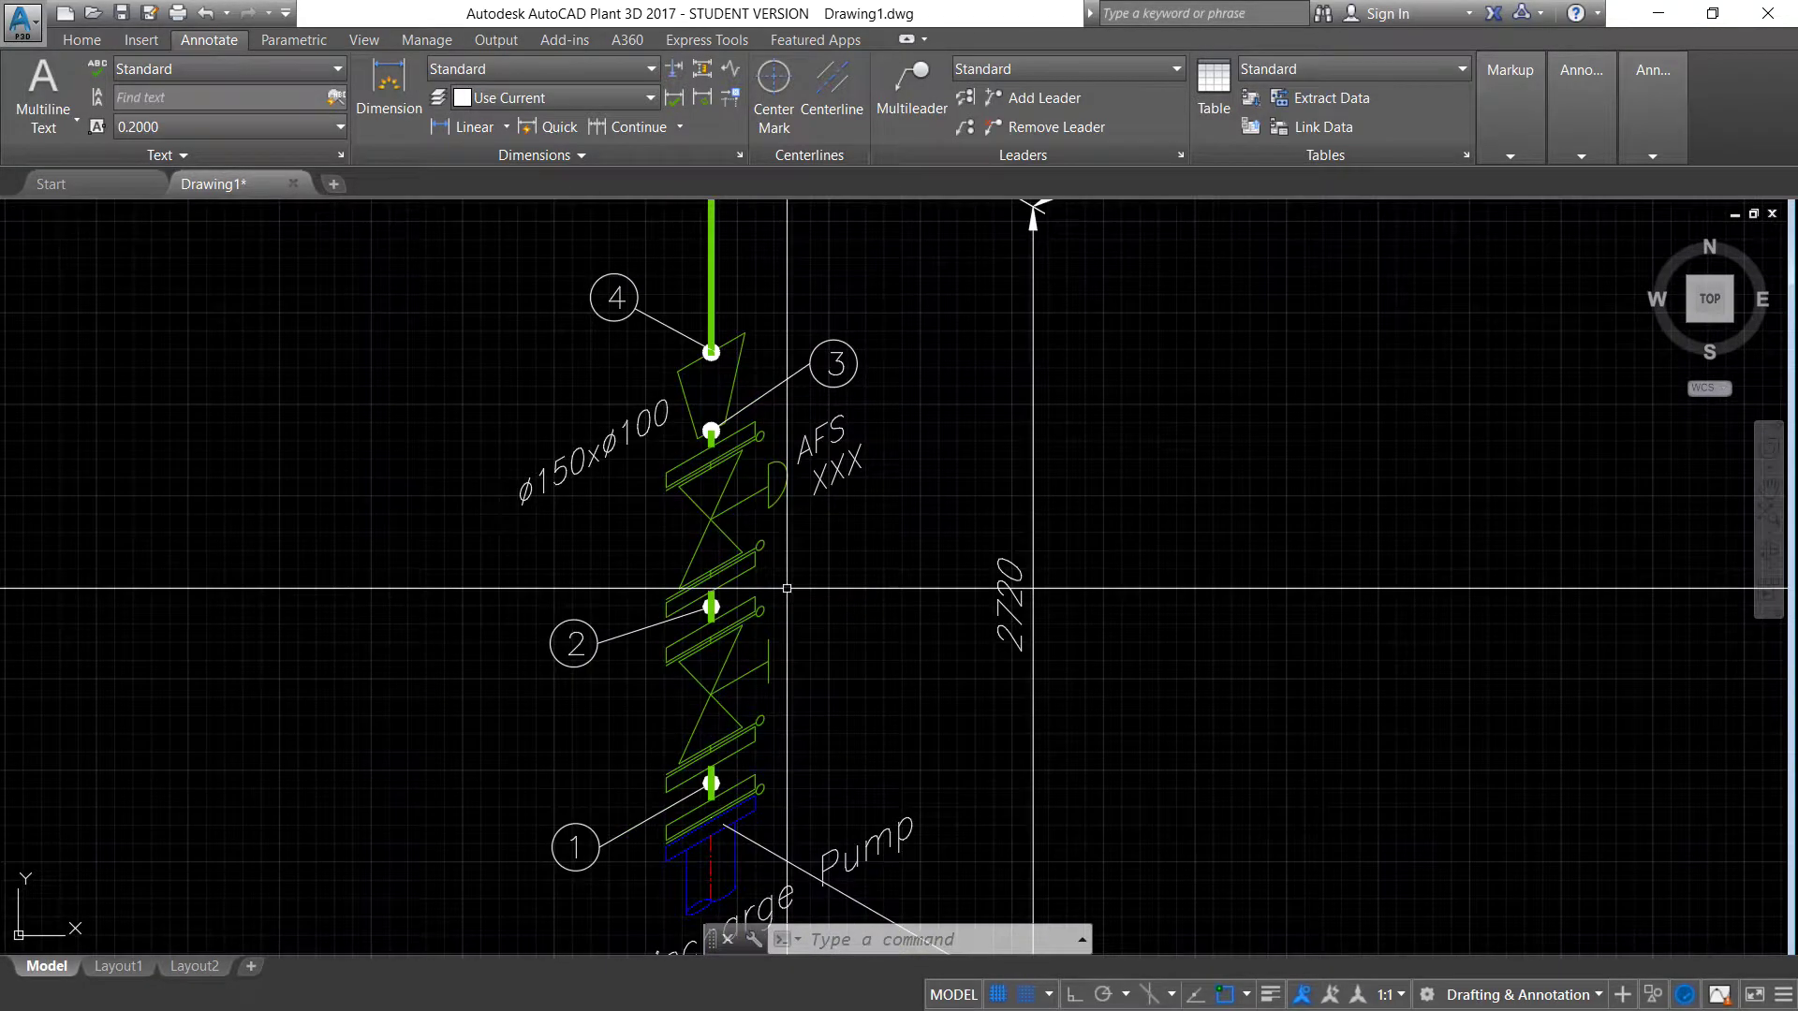
pyautogui.scroll(1, 703, 572)
pyautogui.scroll(2, 703, 572)
pyautogui.scroll(-2, 703, 571)
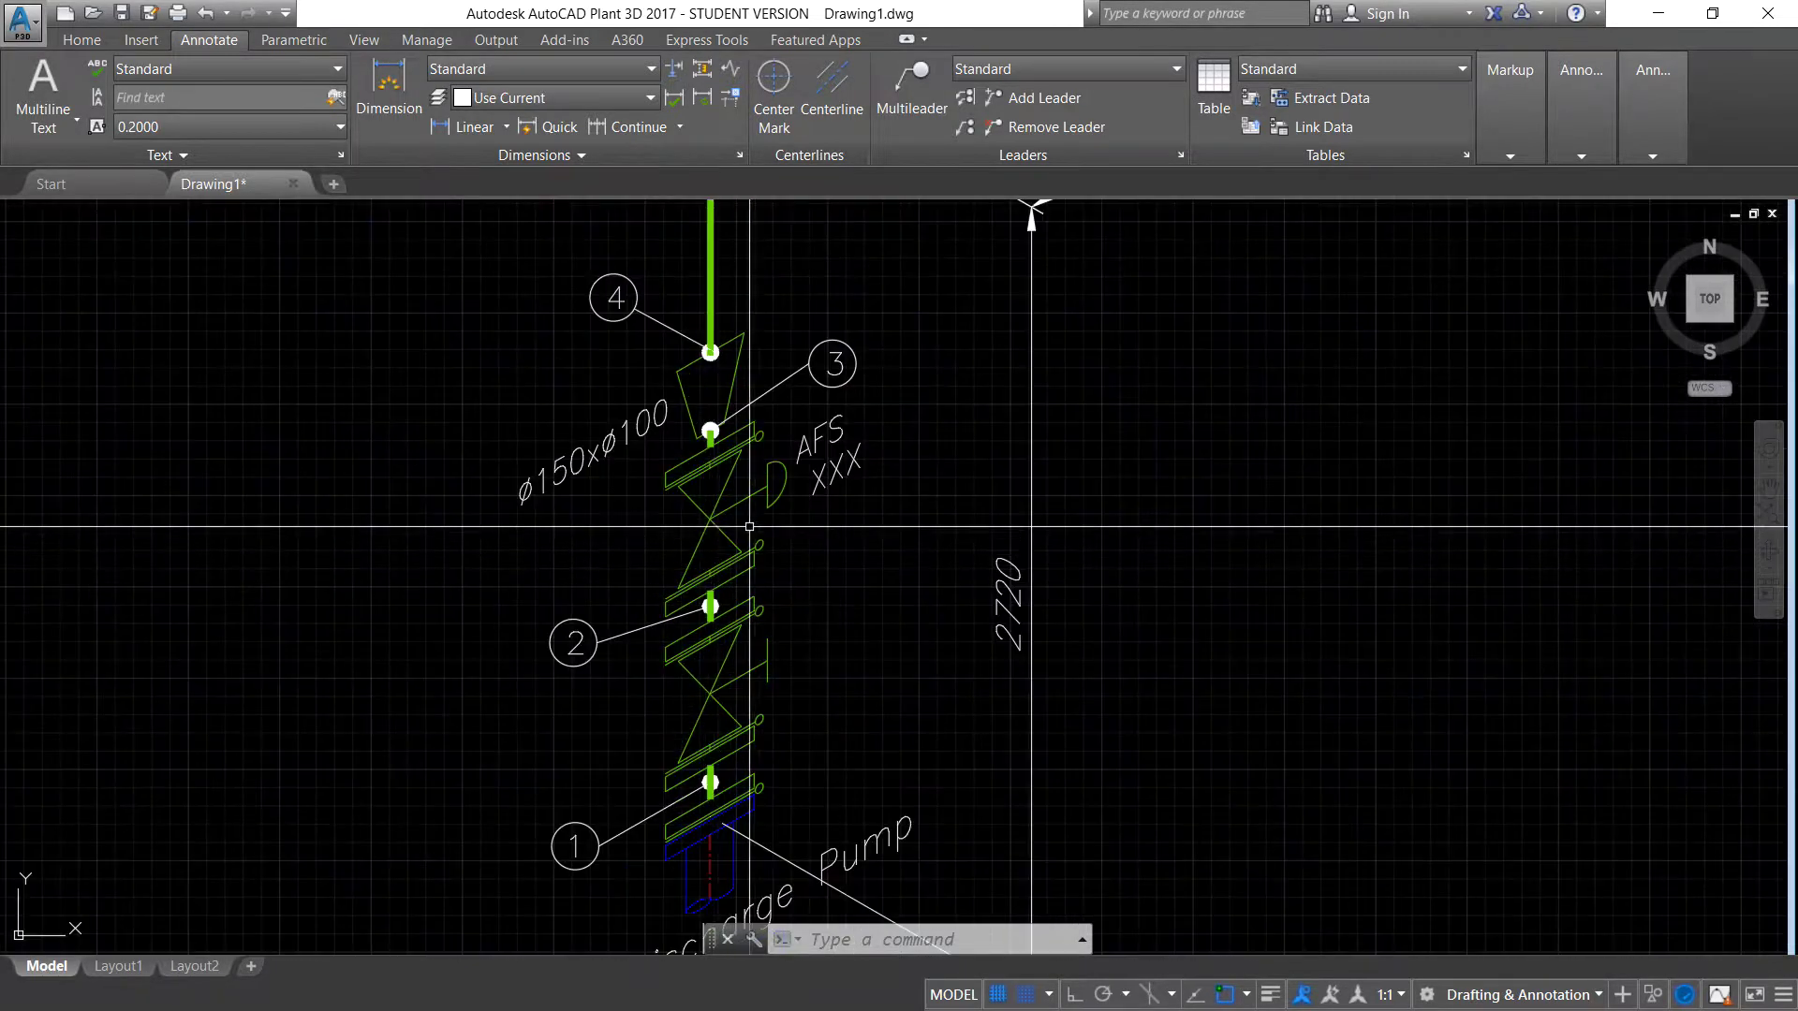
pyautogui.scroll(1, 1011, 375)
pyautogui.scroll(2, 792, 498)
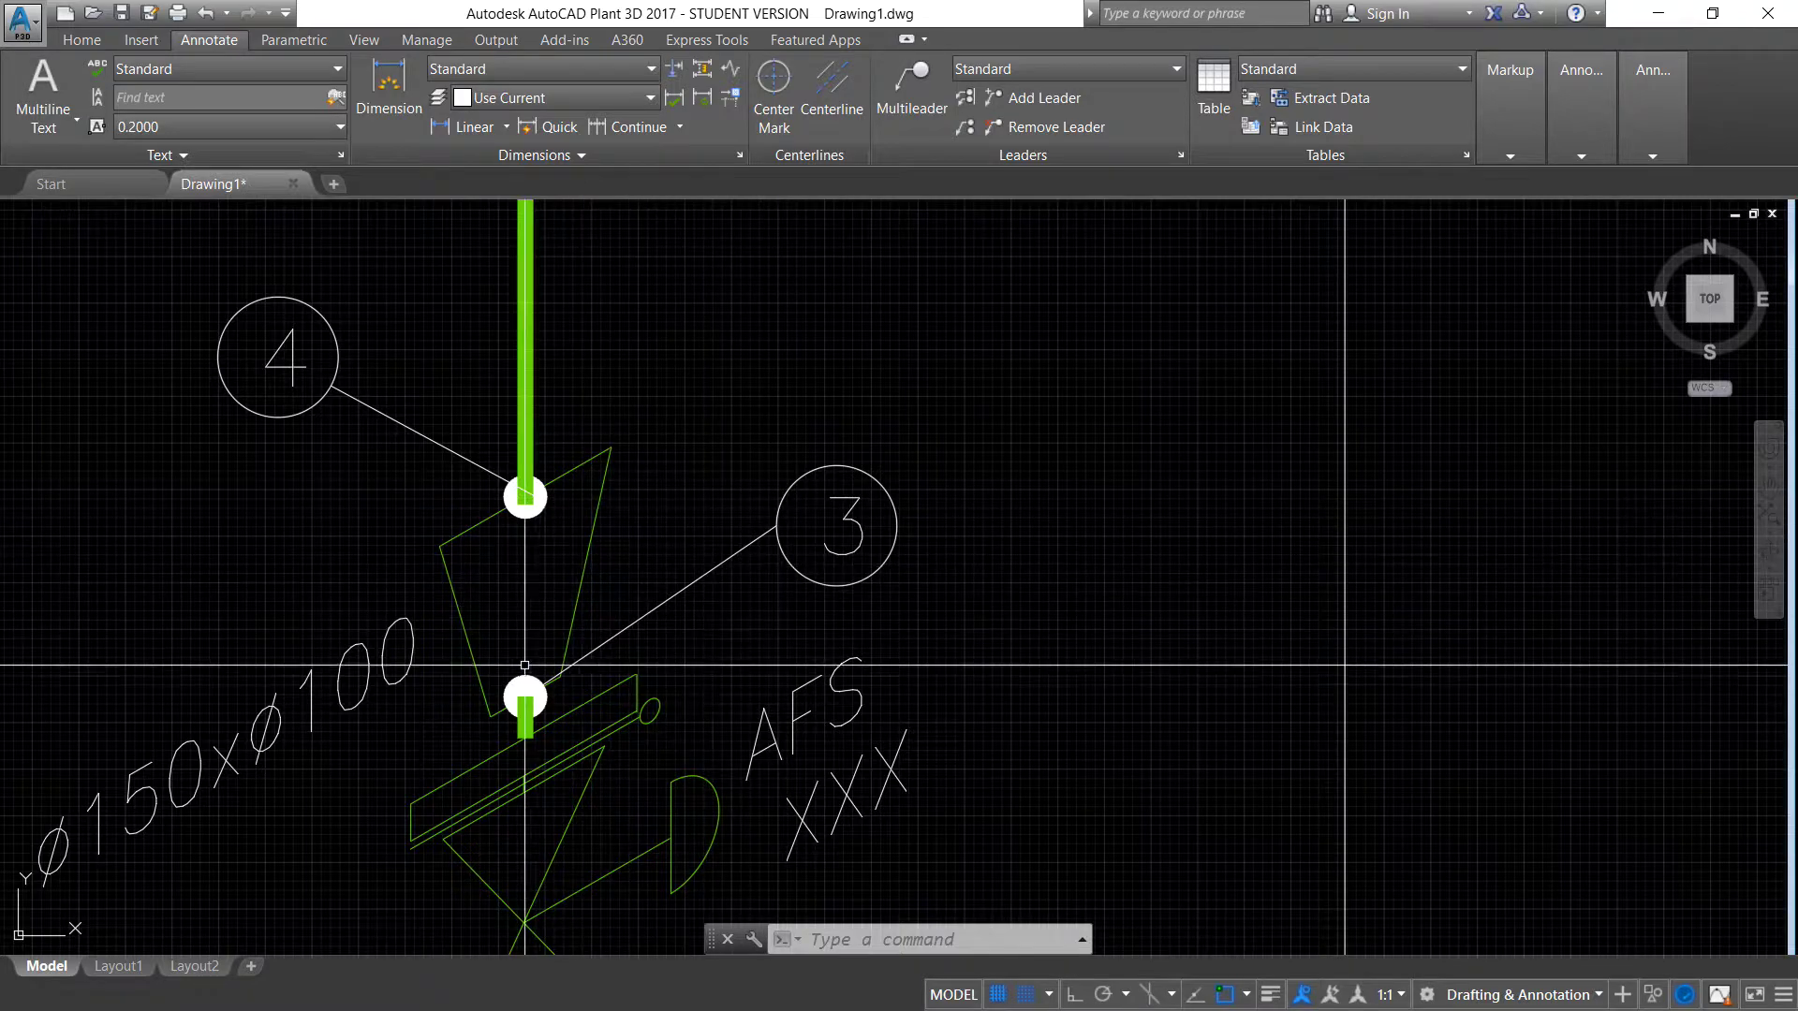
pyautogui.scroll(3, 531, 685)
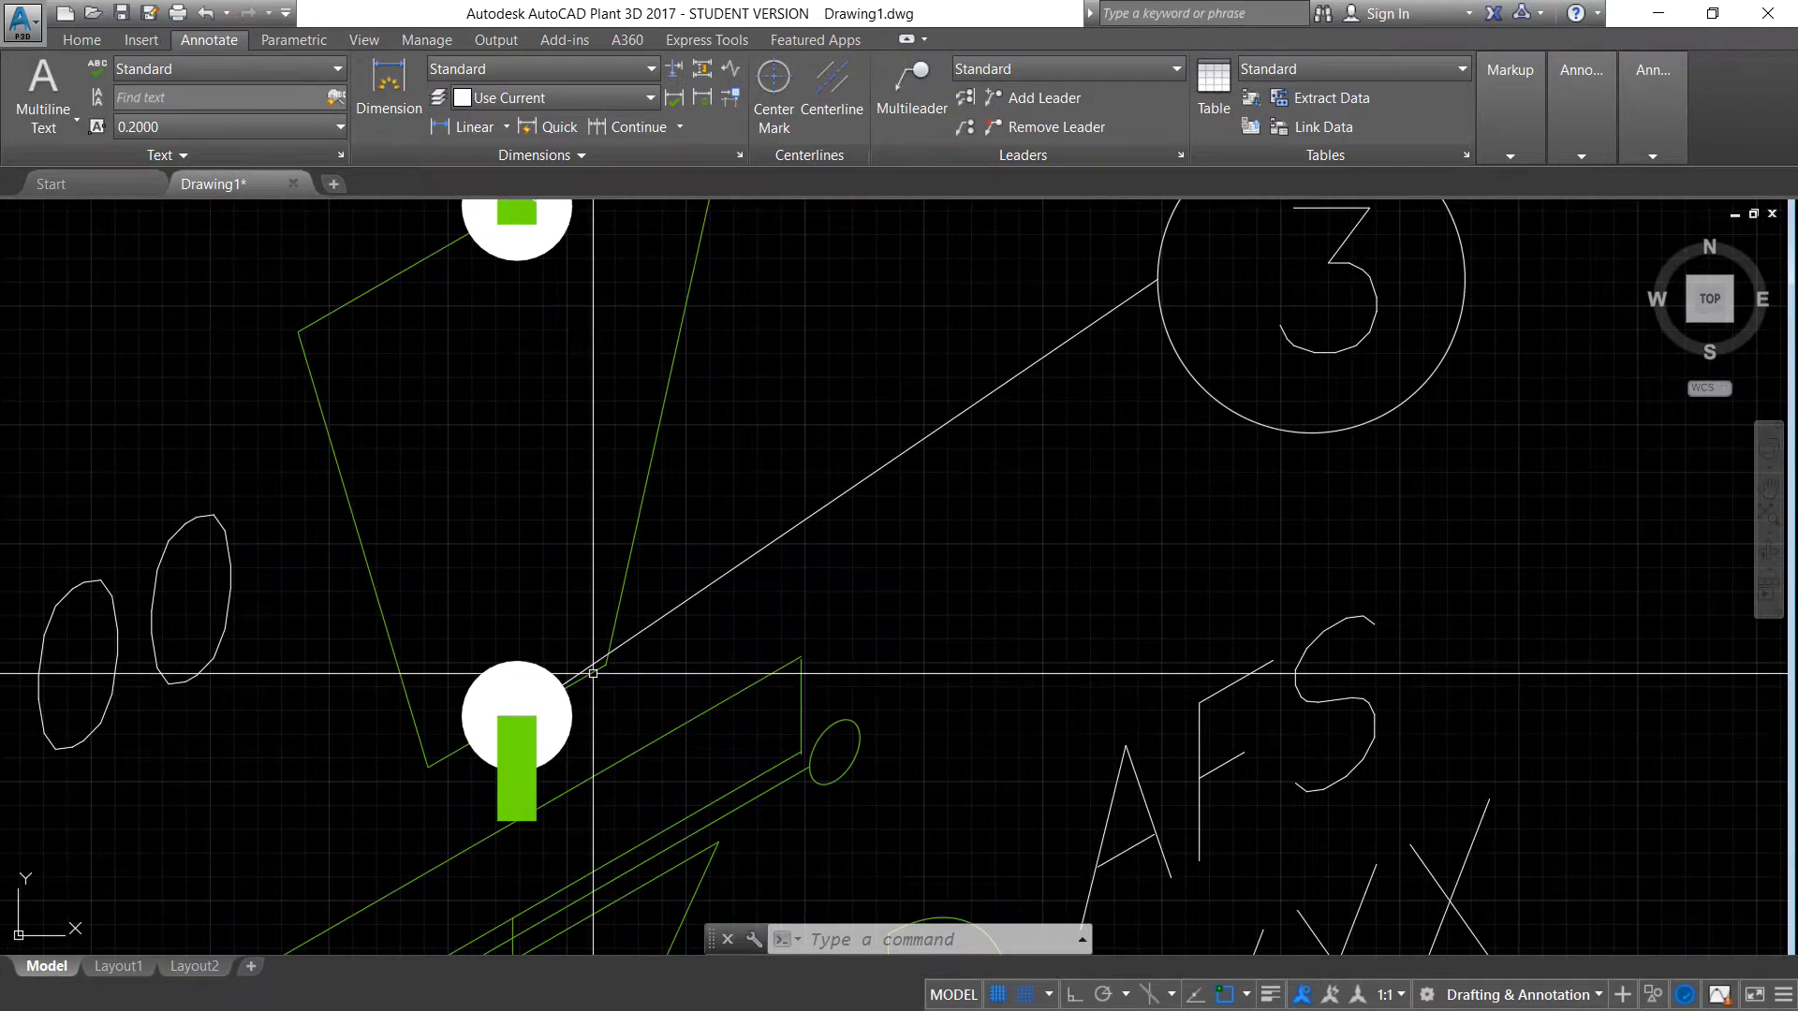
pyautogui.scroll(-5, 594, 672)
pyautogui.scroll(-2, 626, 415)
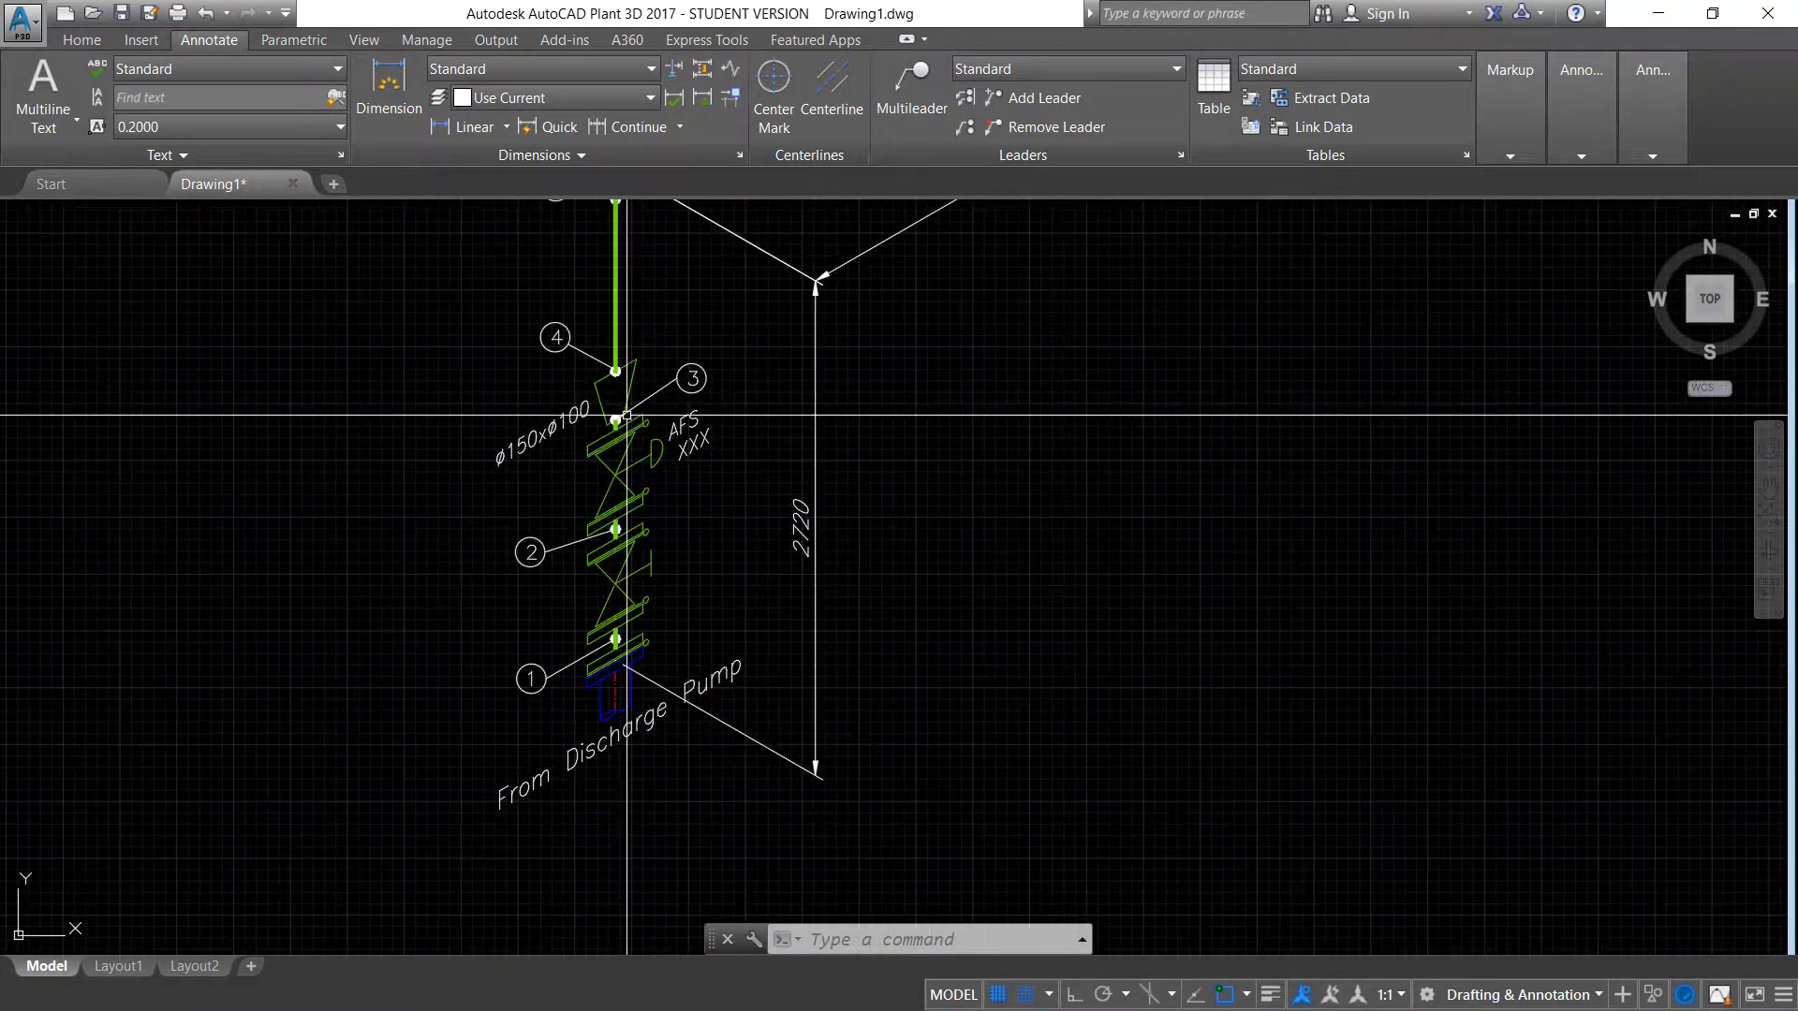
pyautogui.scroll(3, 566, 697)
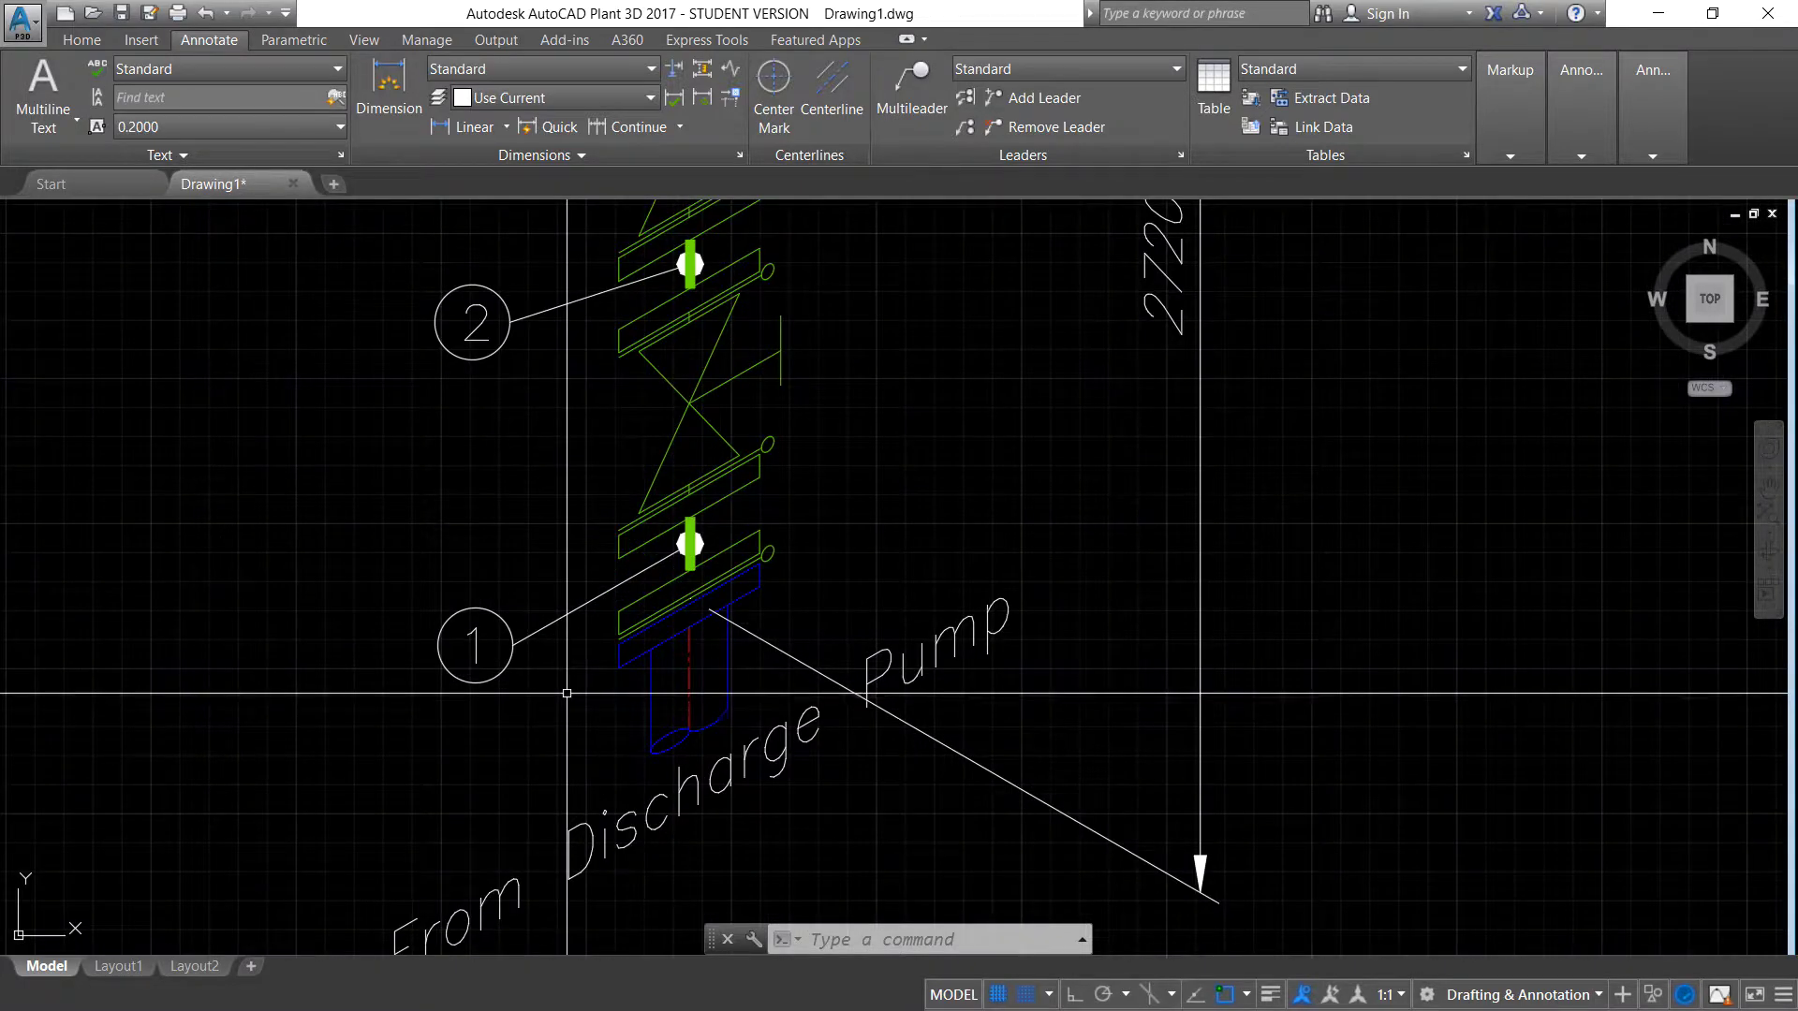
pyautogui.scroll(-2, 552, 713)
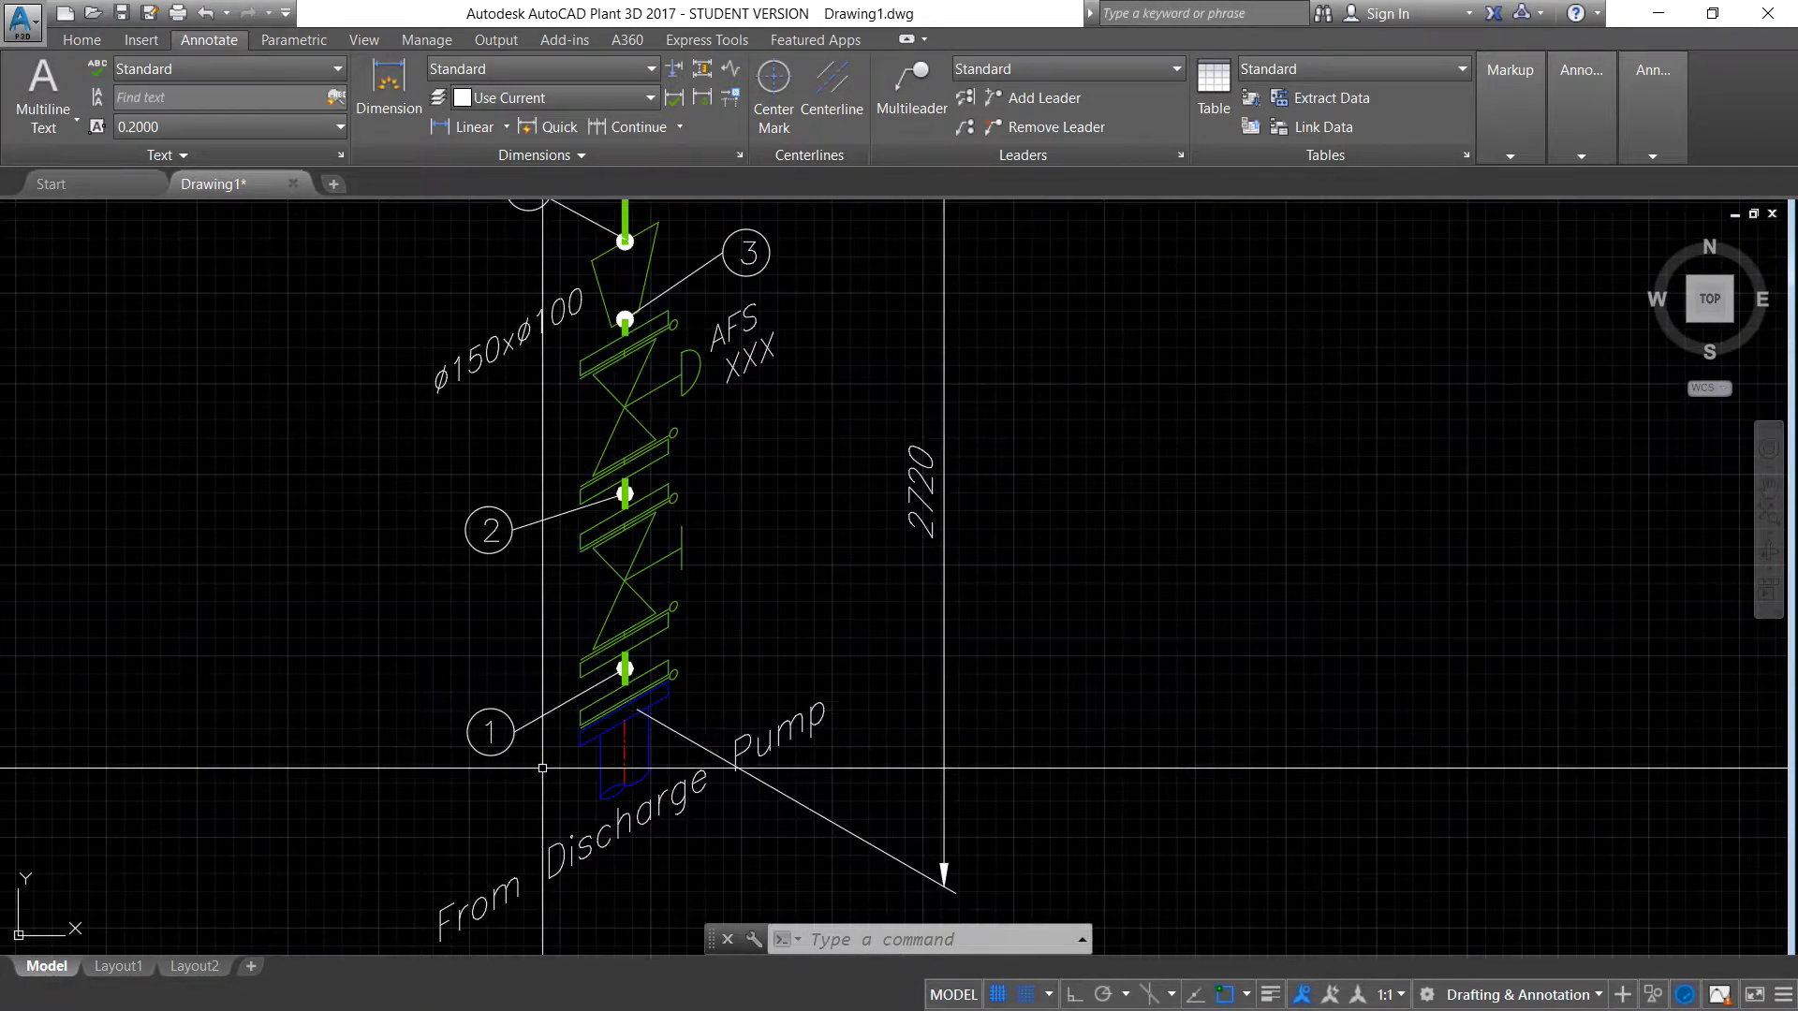
# Window-select balloons 1, 2 and 3 with their leaders, then clear the selection
pyautogui.click(562, 698)
pyautogui.click(449, 763)
pyautogui.click(516, 607)
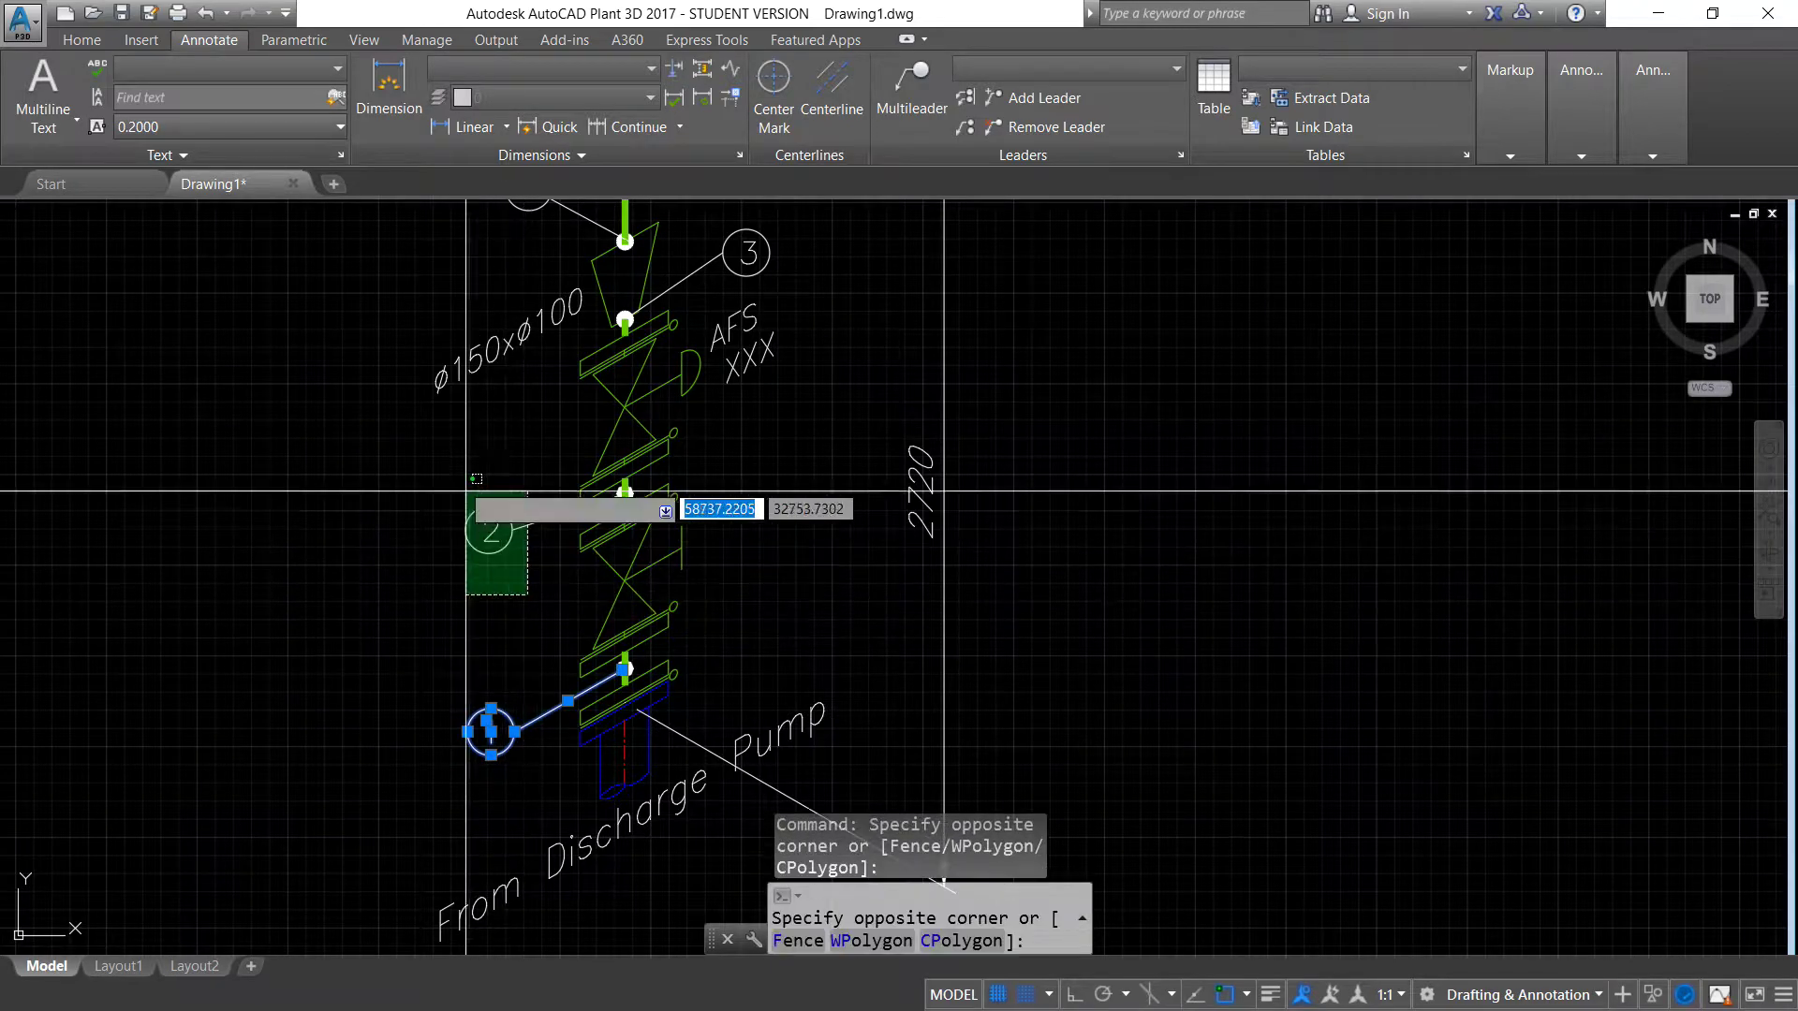
pyautogui.click(459, 505)
pyautogui.moveTo(787, 263)
pyautogui.mouseDown(button='middle')
pyautogui.moveTo(751, 450)
pyautogui.moveTo(683, 272)
pyautogui.mouseUp(button='middle')
pyautogui.click(751, 451)
pyautogui.click(688, 416)
pyautogui.press('Escape')
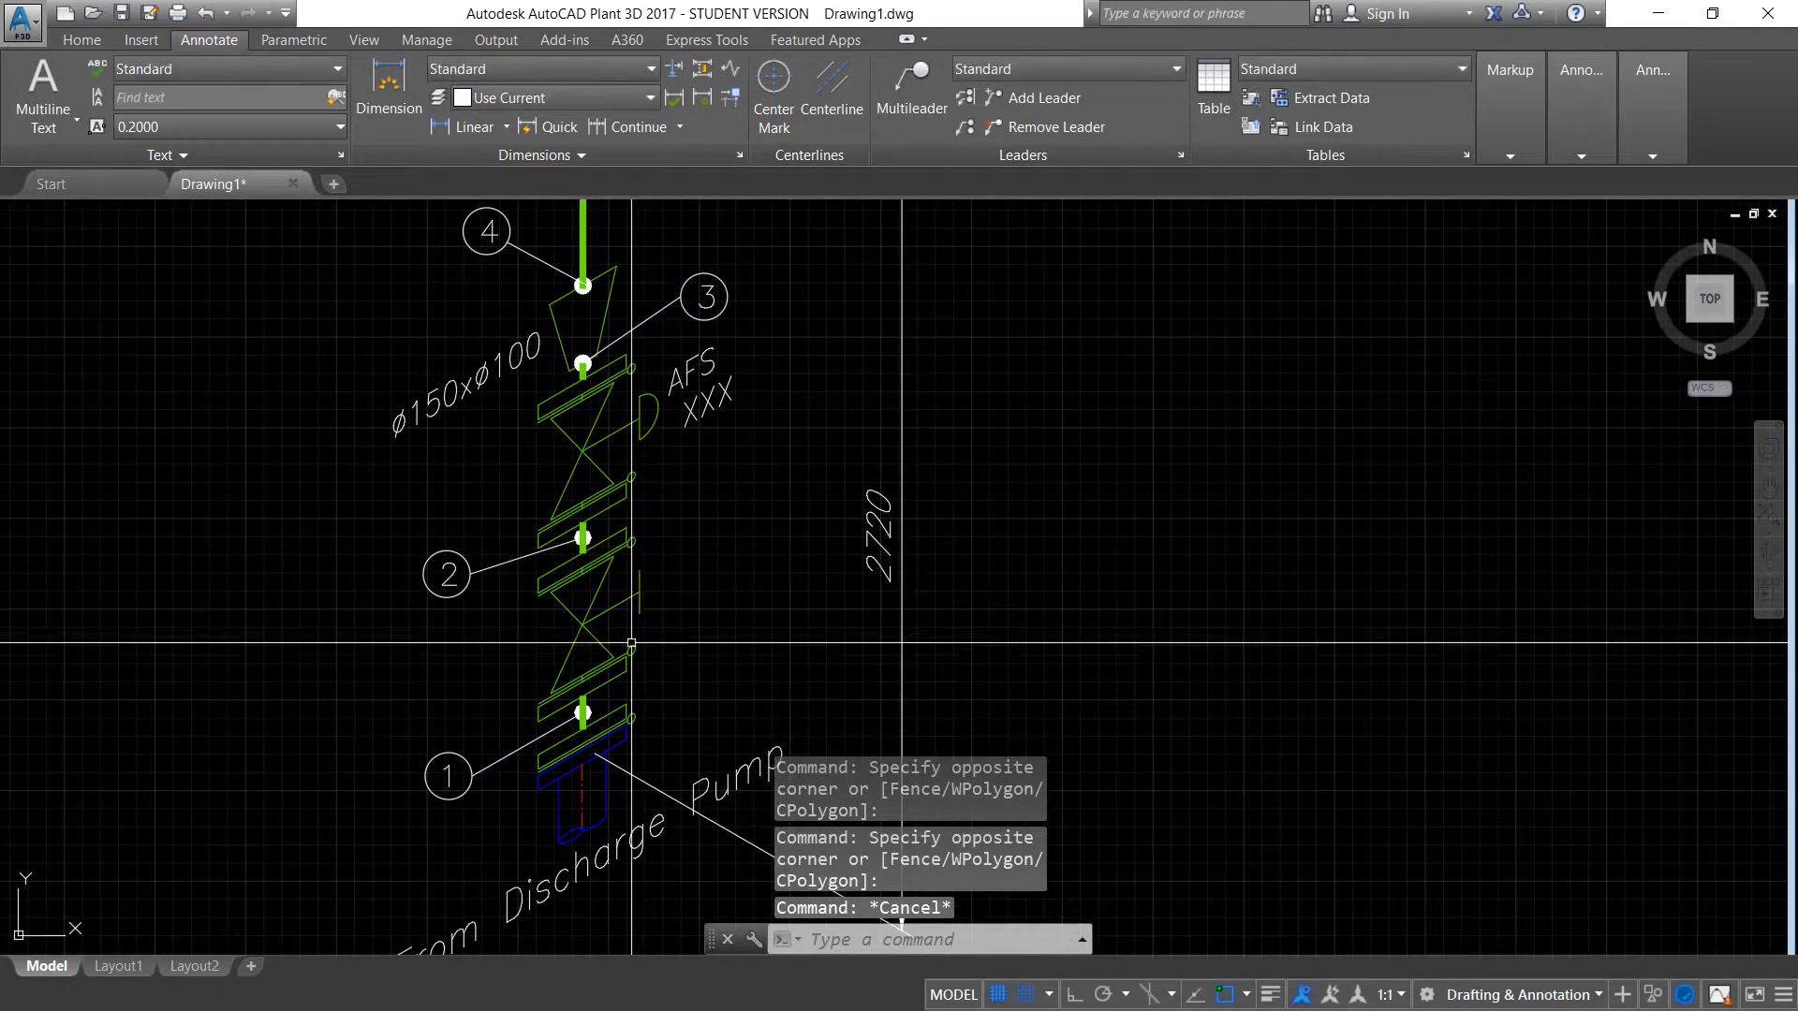
# Window-select the lower and upper valves with their pipe segments, clearing each selection
pyautogui.click(663, 680)
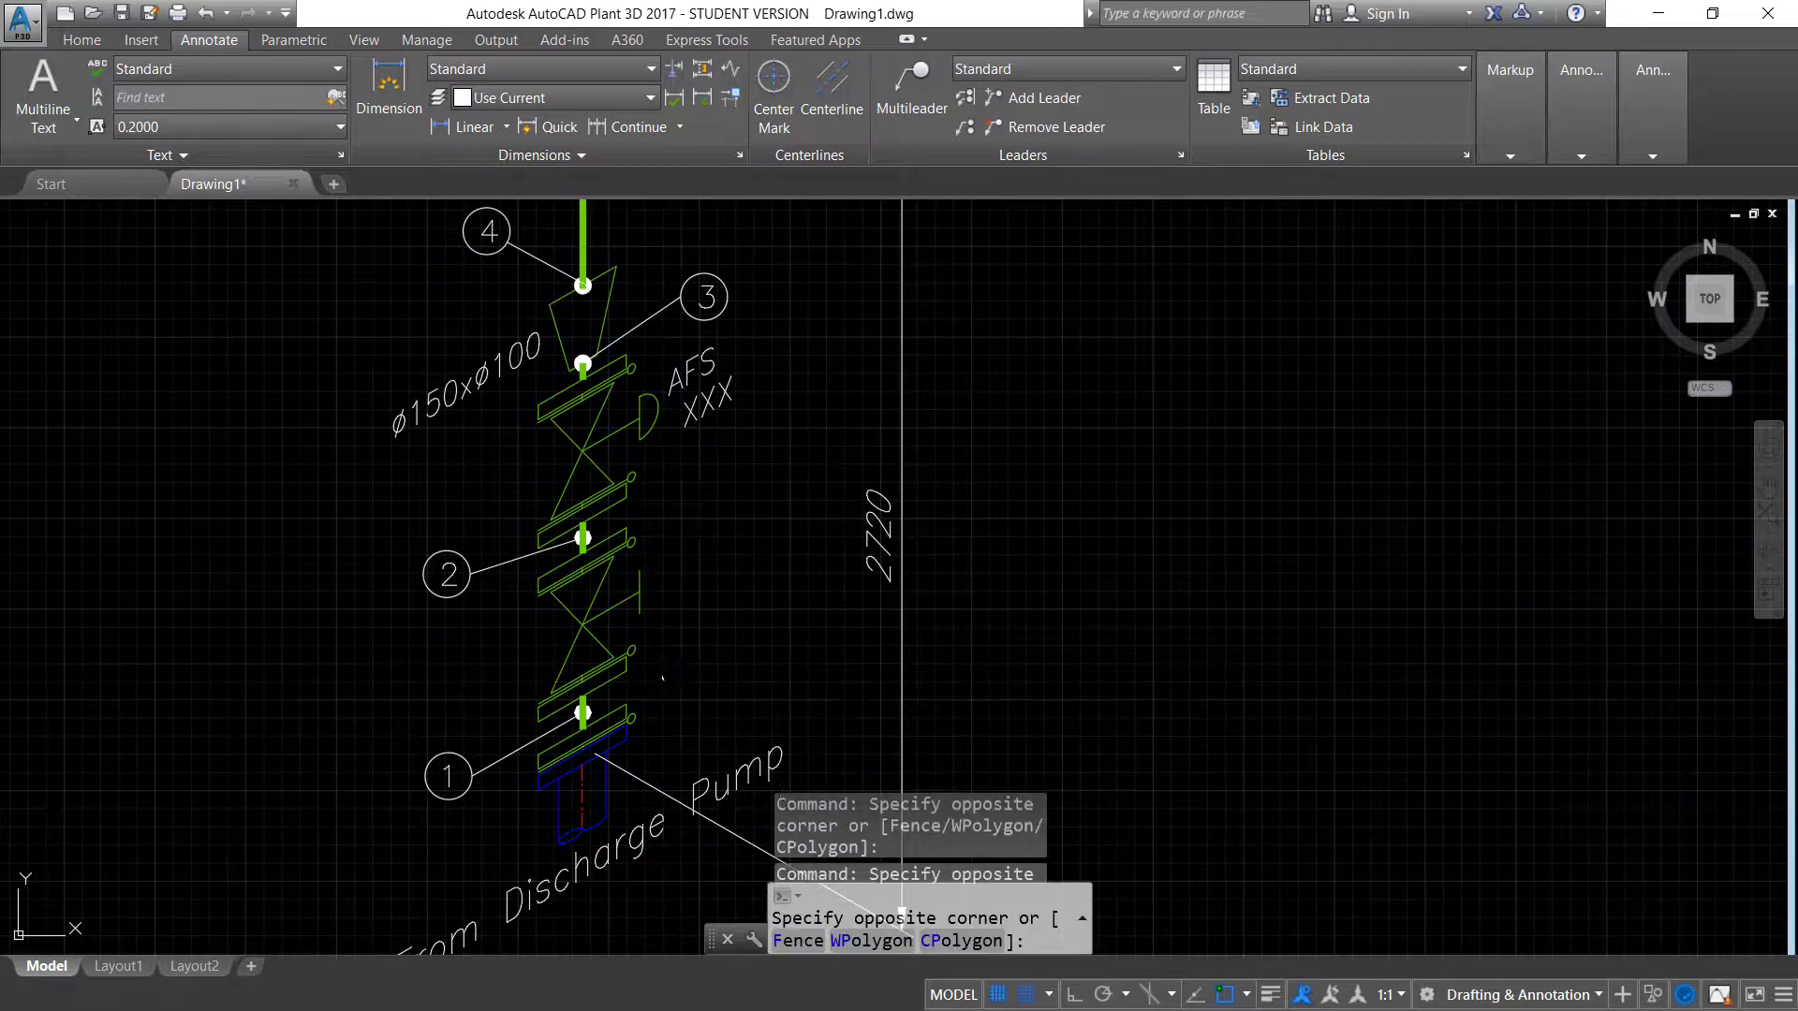
pyautogui.click(521, 562)
pyautogui.moveTo(521, 562); pyautogui.dragTo(485, 709, button='middle')
pyautogui.press('Escape')
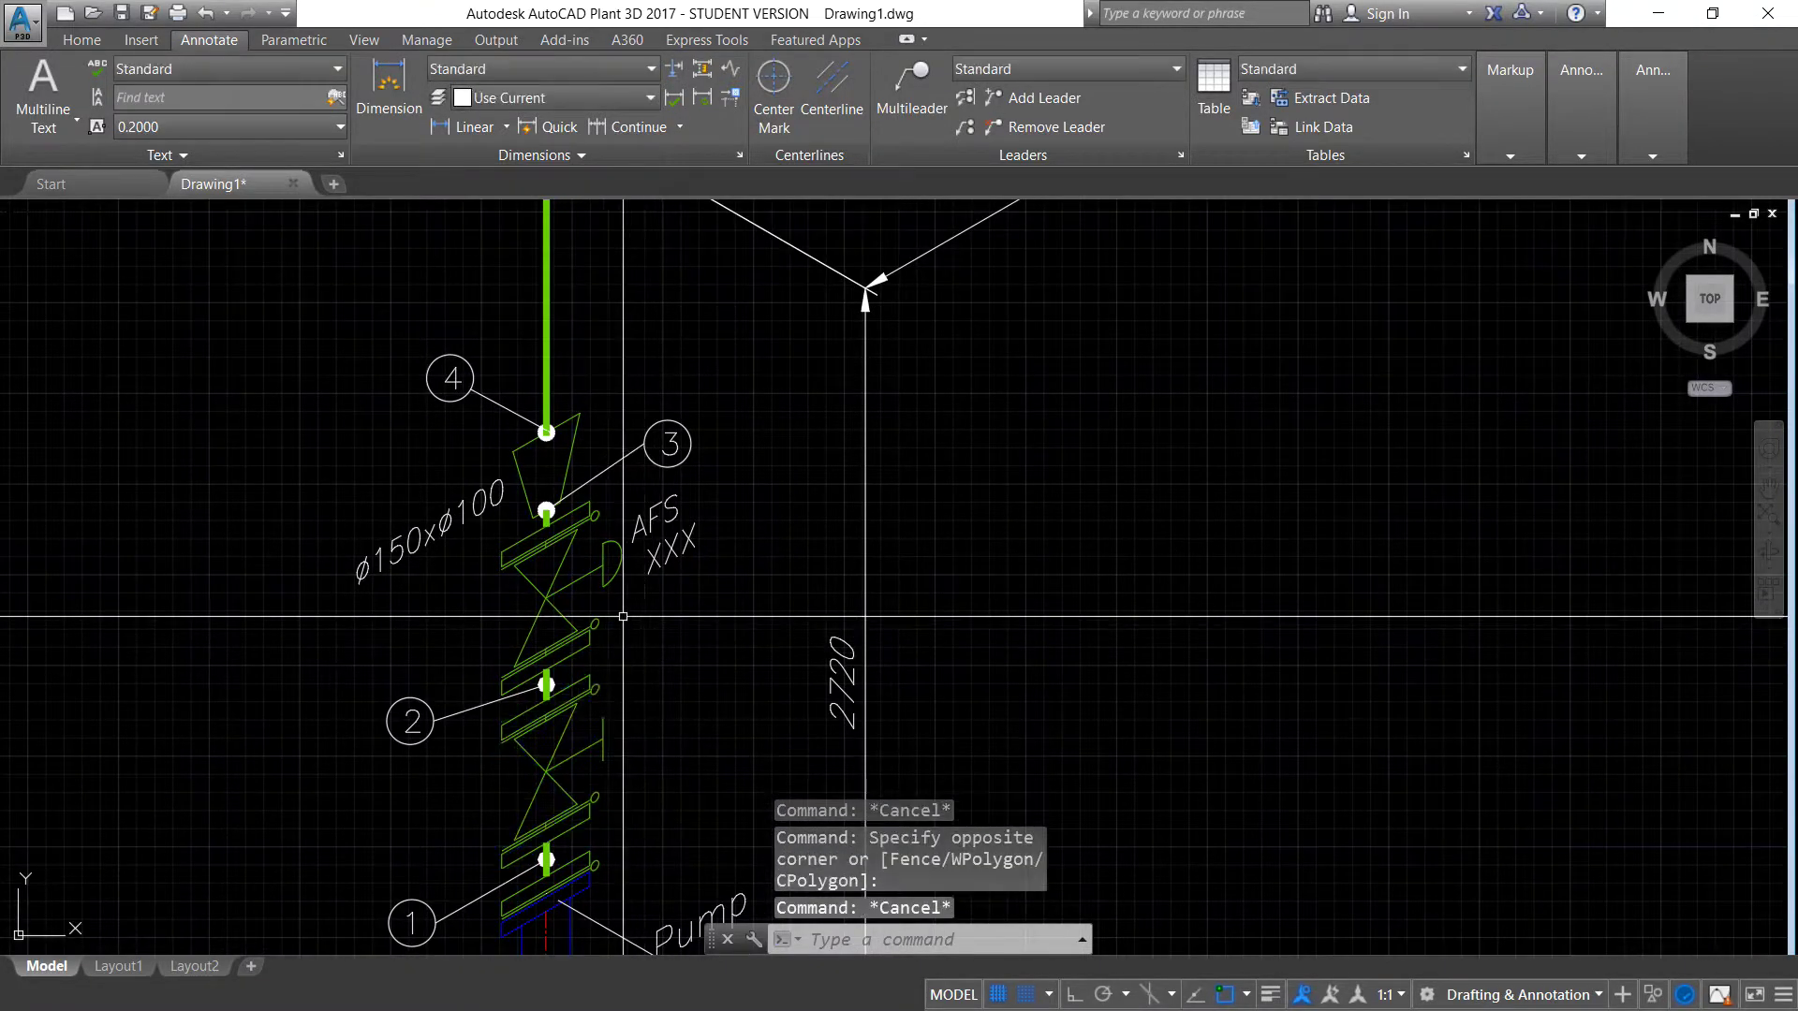
pyautogui.click(609, 620)
pyautogui.click(501, 543)
pyautogui.press('Escape')
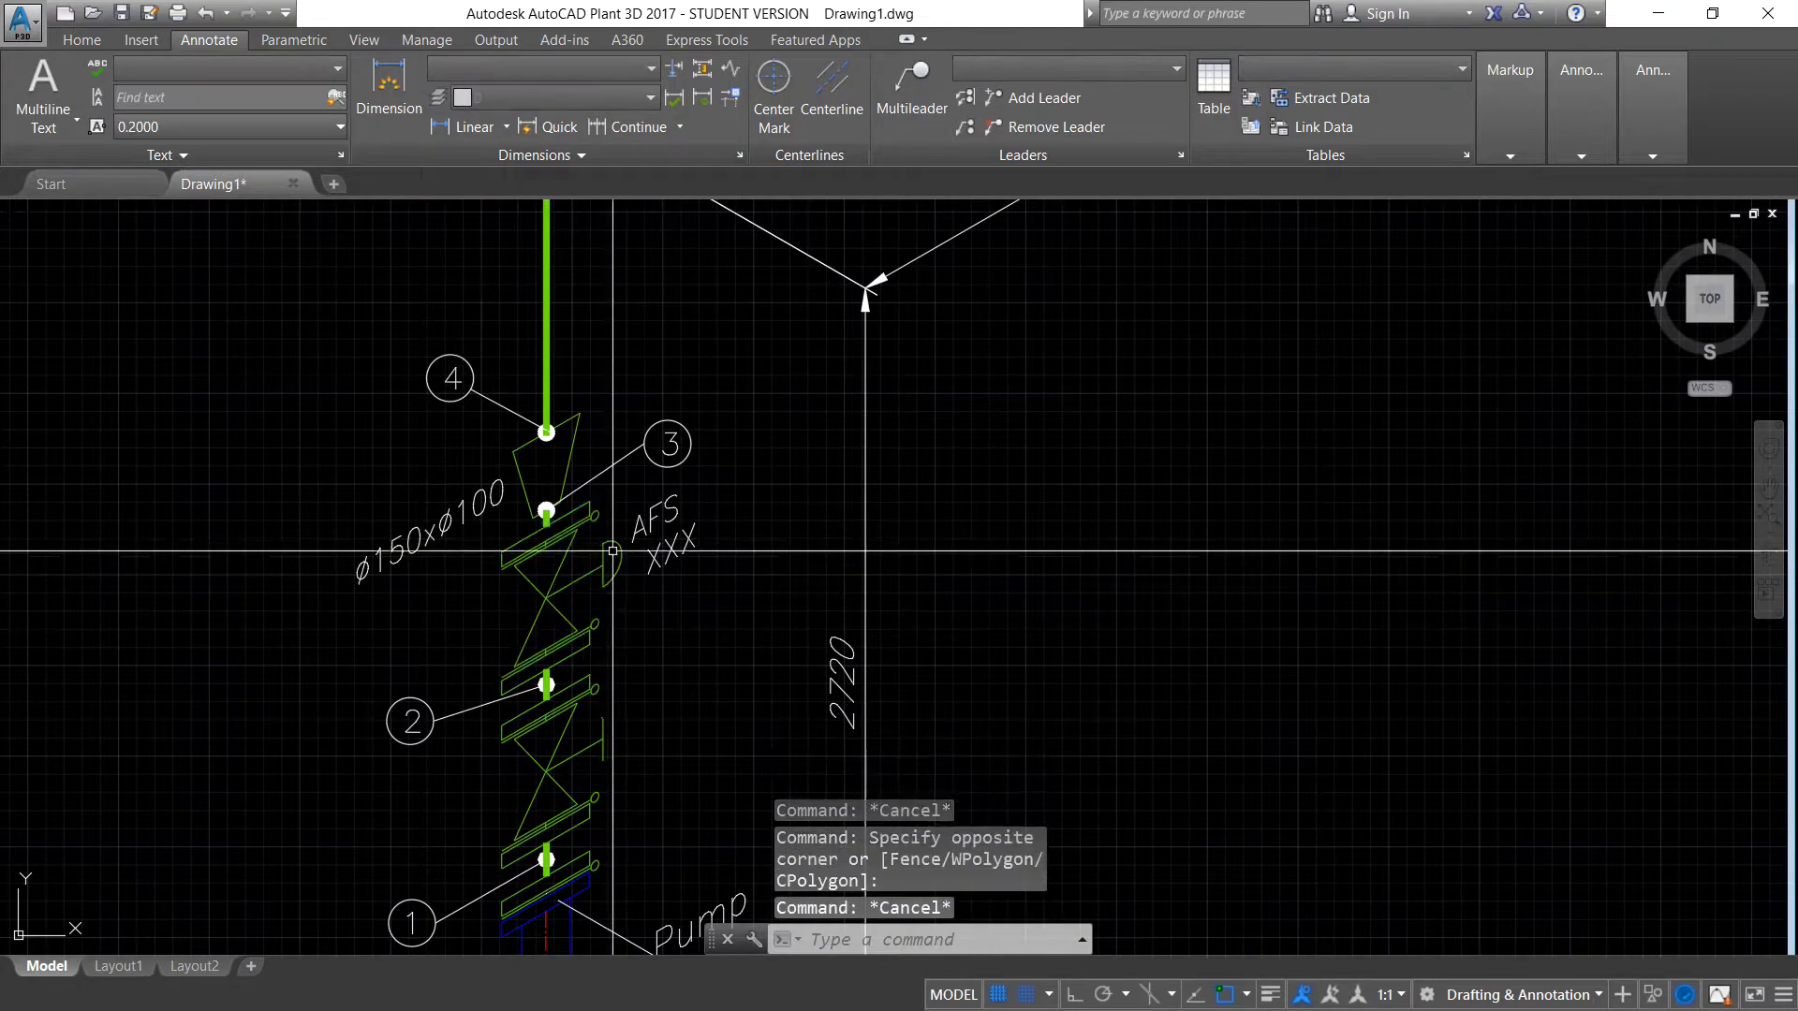
# Move to balloons 3–5 and trial-select balloon 4's multileader, then cancel
pyautogui.scroll(-3, 635, 627)
pyautogui.moveTo(635, 626); pyautogui.dragTo(549, 781, button='middle')
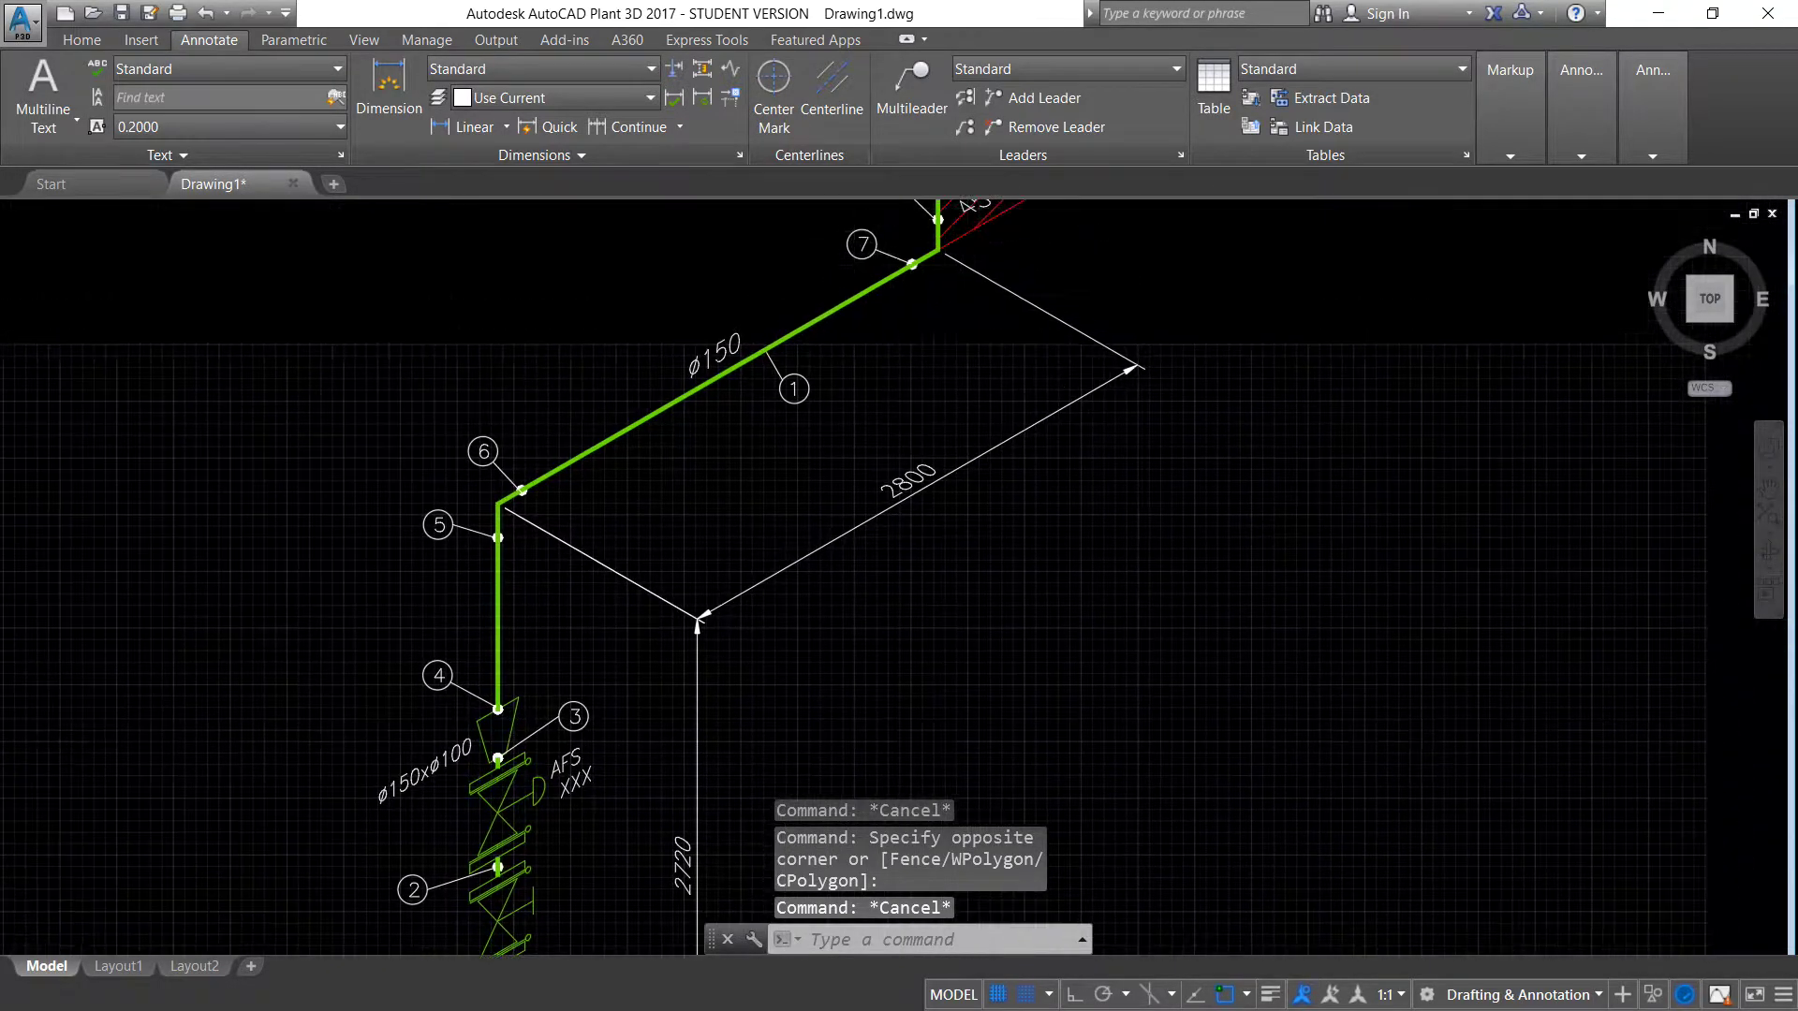
pyautogui.scroll(4, 523, 674)
pyautogui.scroll(-6, 523, 674)
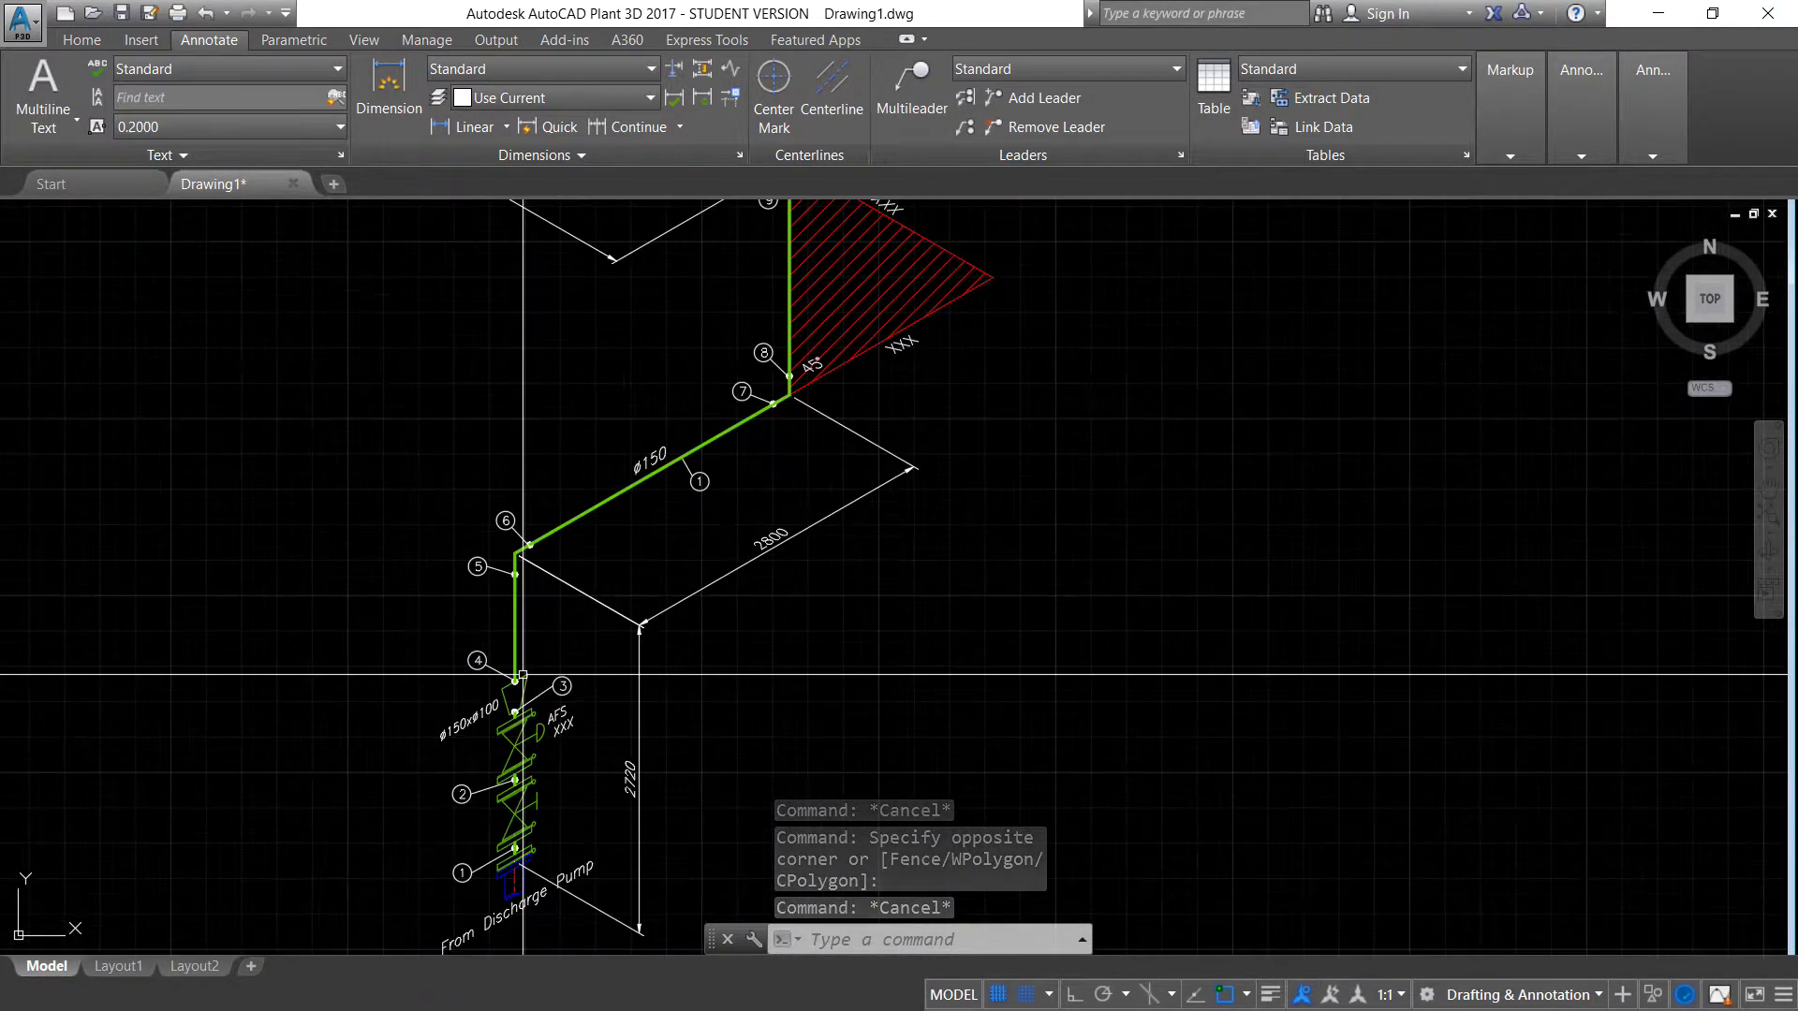
pyautogui.scroll(4, 523, 674)
pyautogui.moveTo(522, 674); pyautogui.dragTo(530, 592, button='middle')
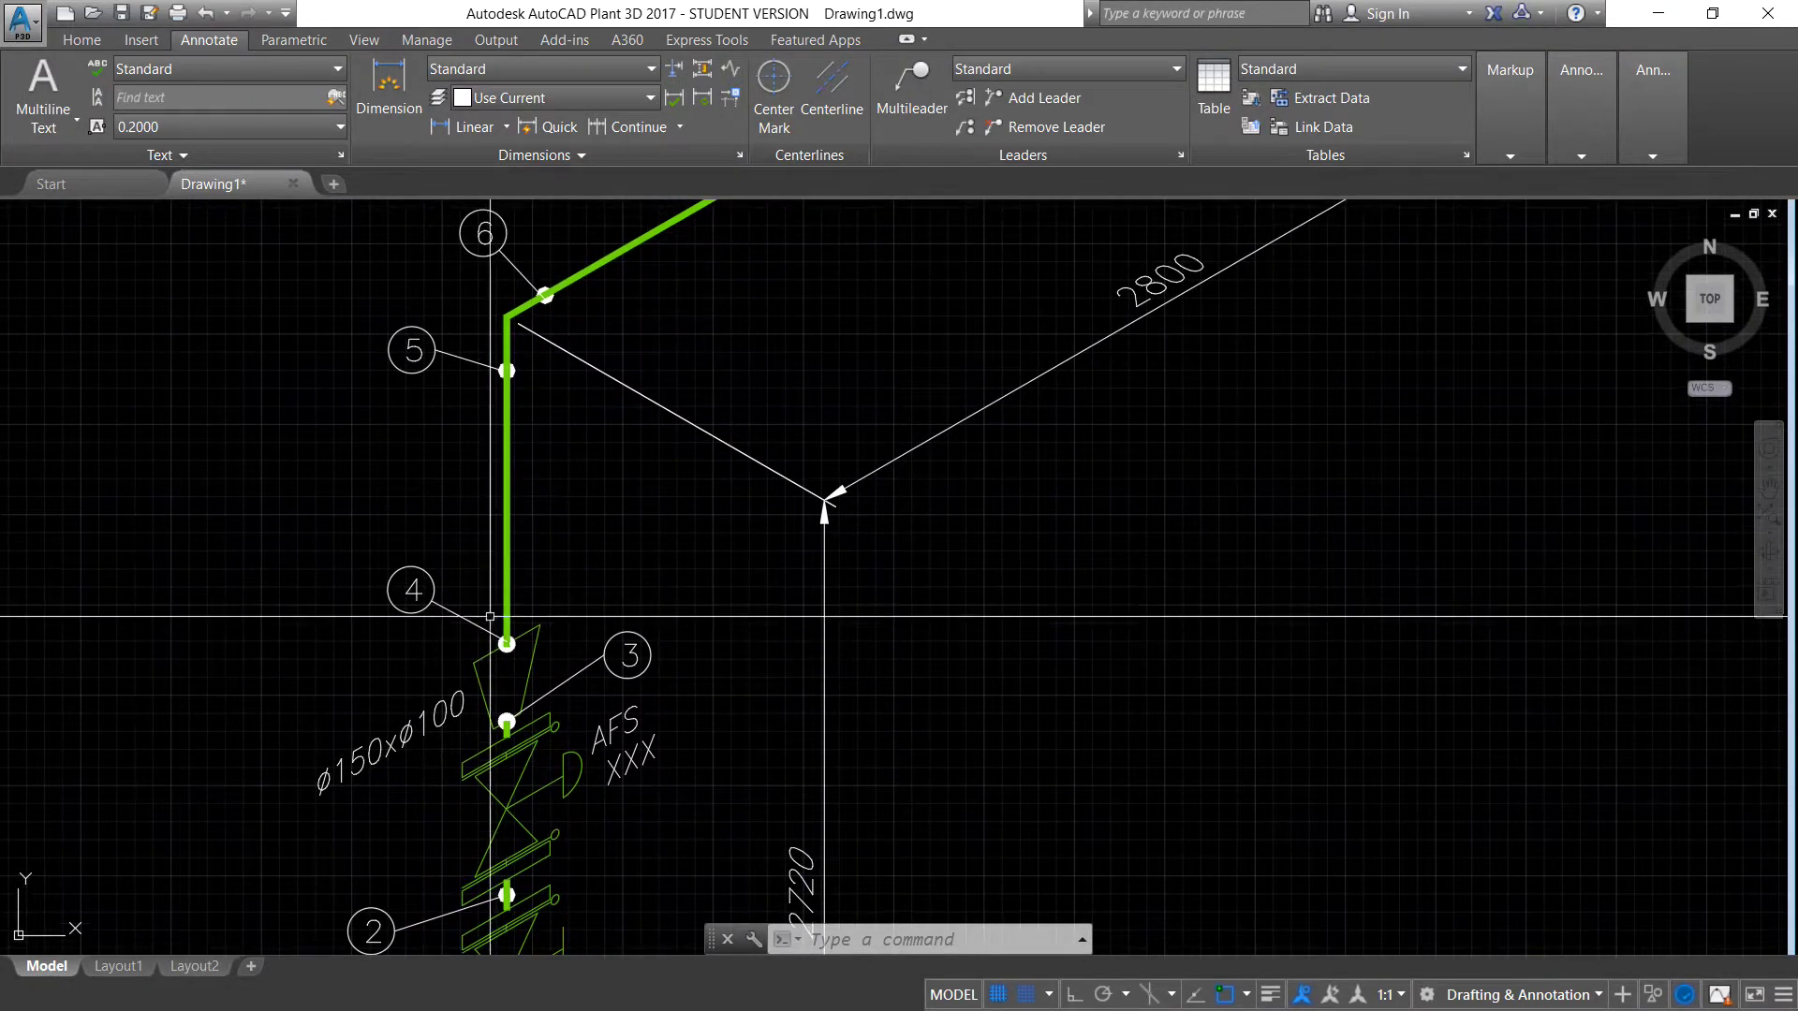
pyautogui.click(354, 642)
pyautogui.click(491, 531)
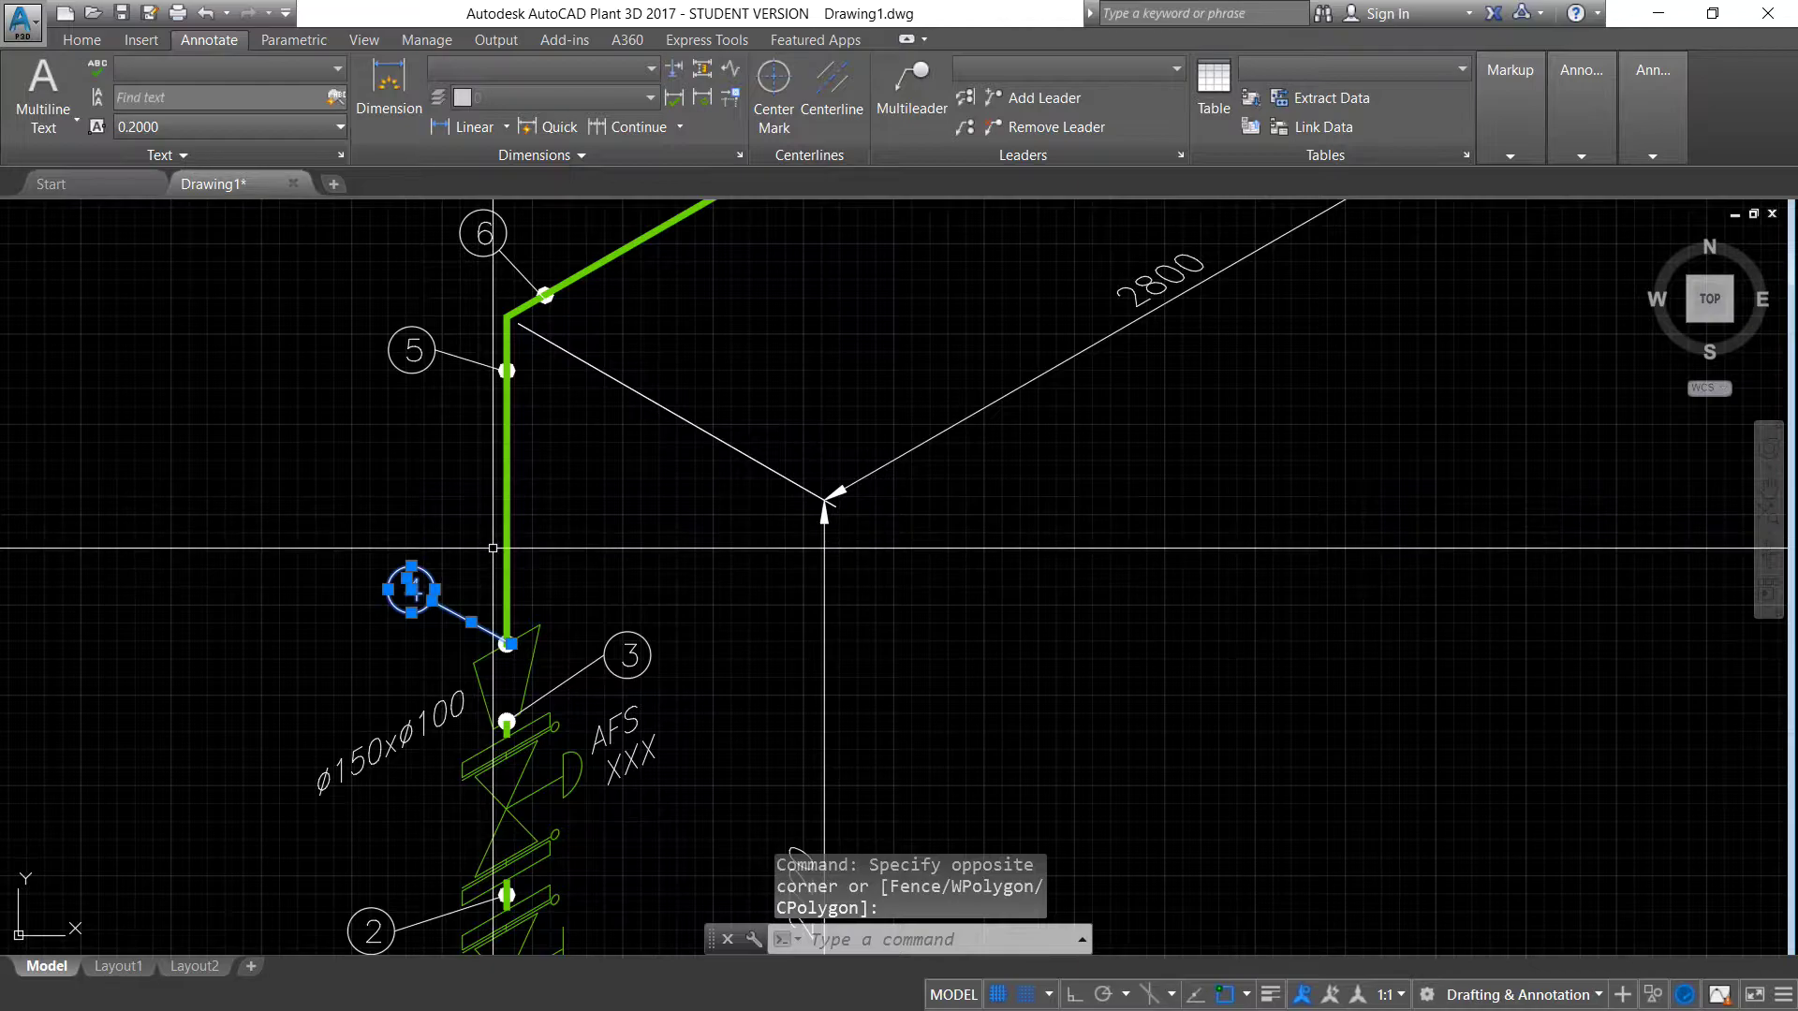
pyautogui.press('Escape')
pyautogui.scroll(4, 491, 627)
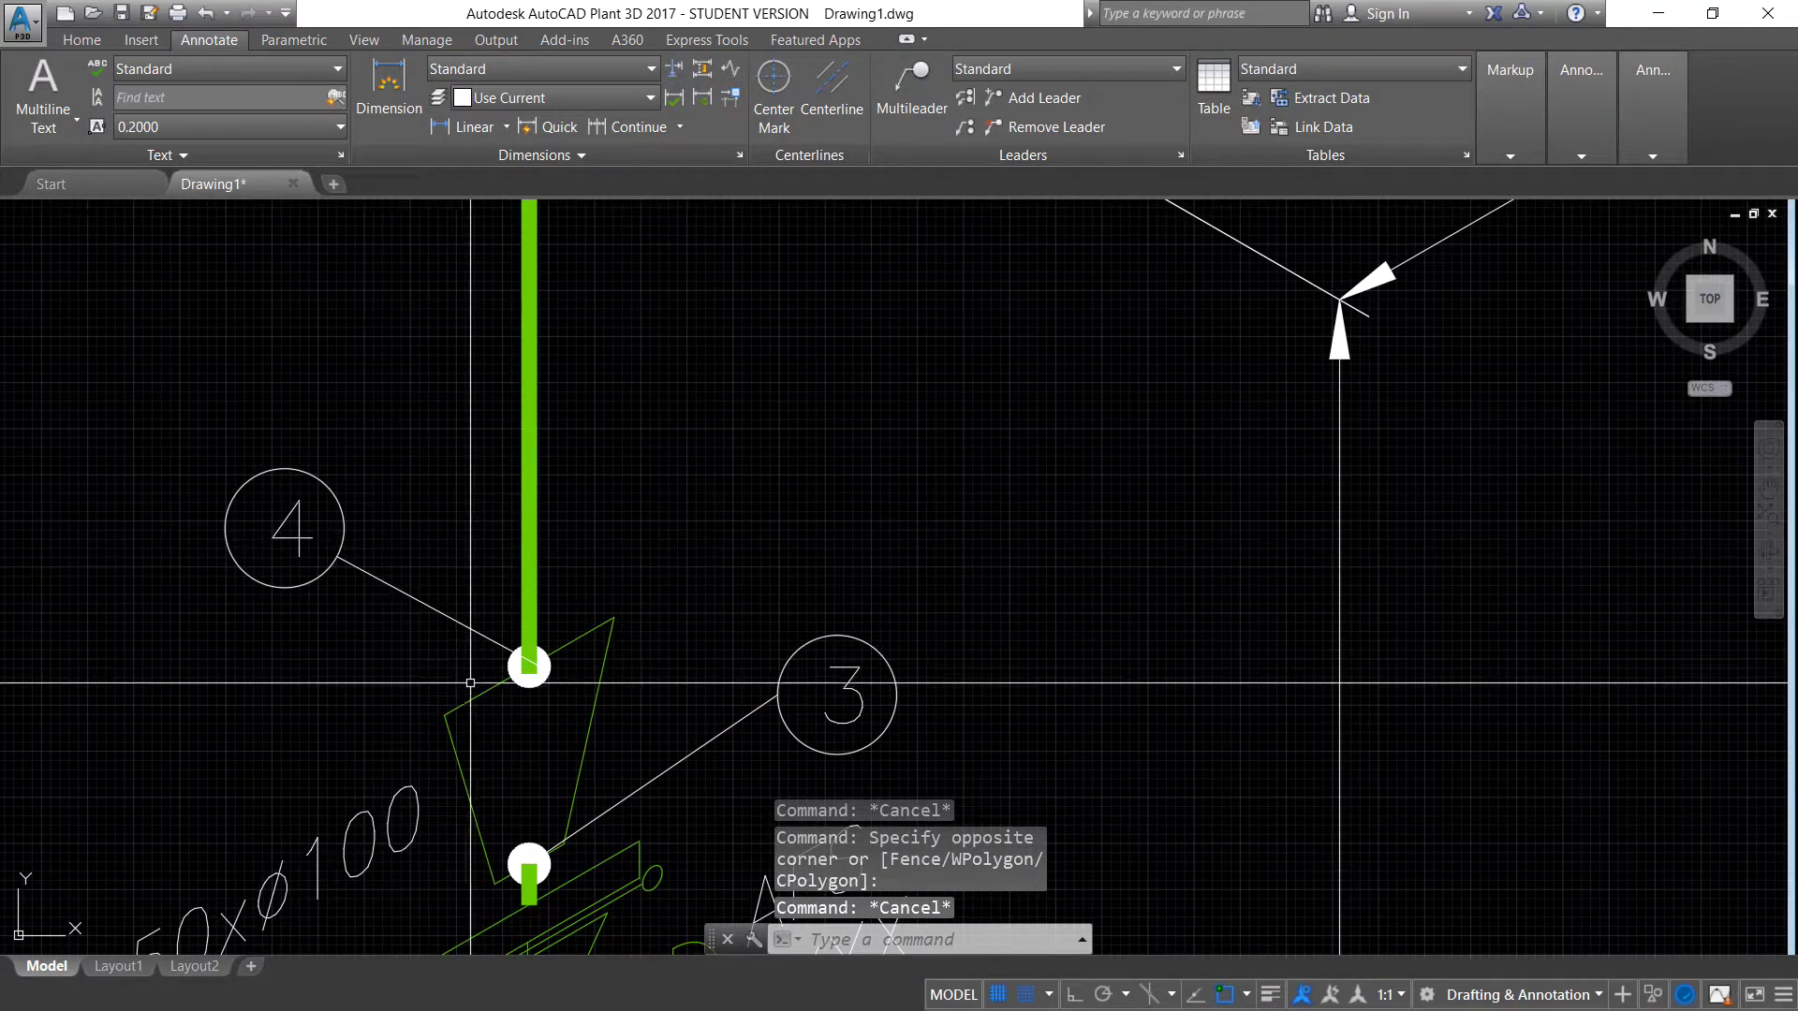
pyautogui.click(375, 626)
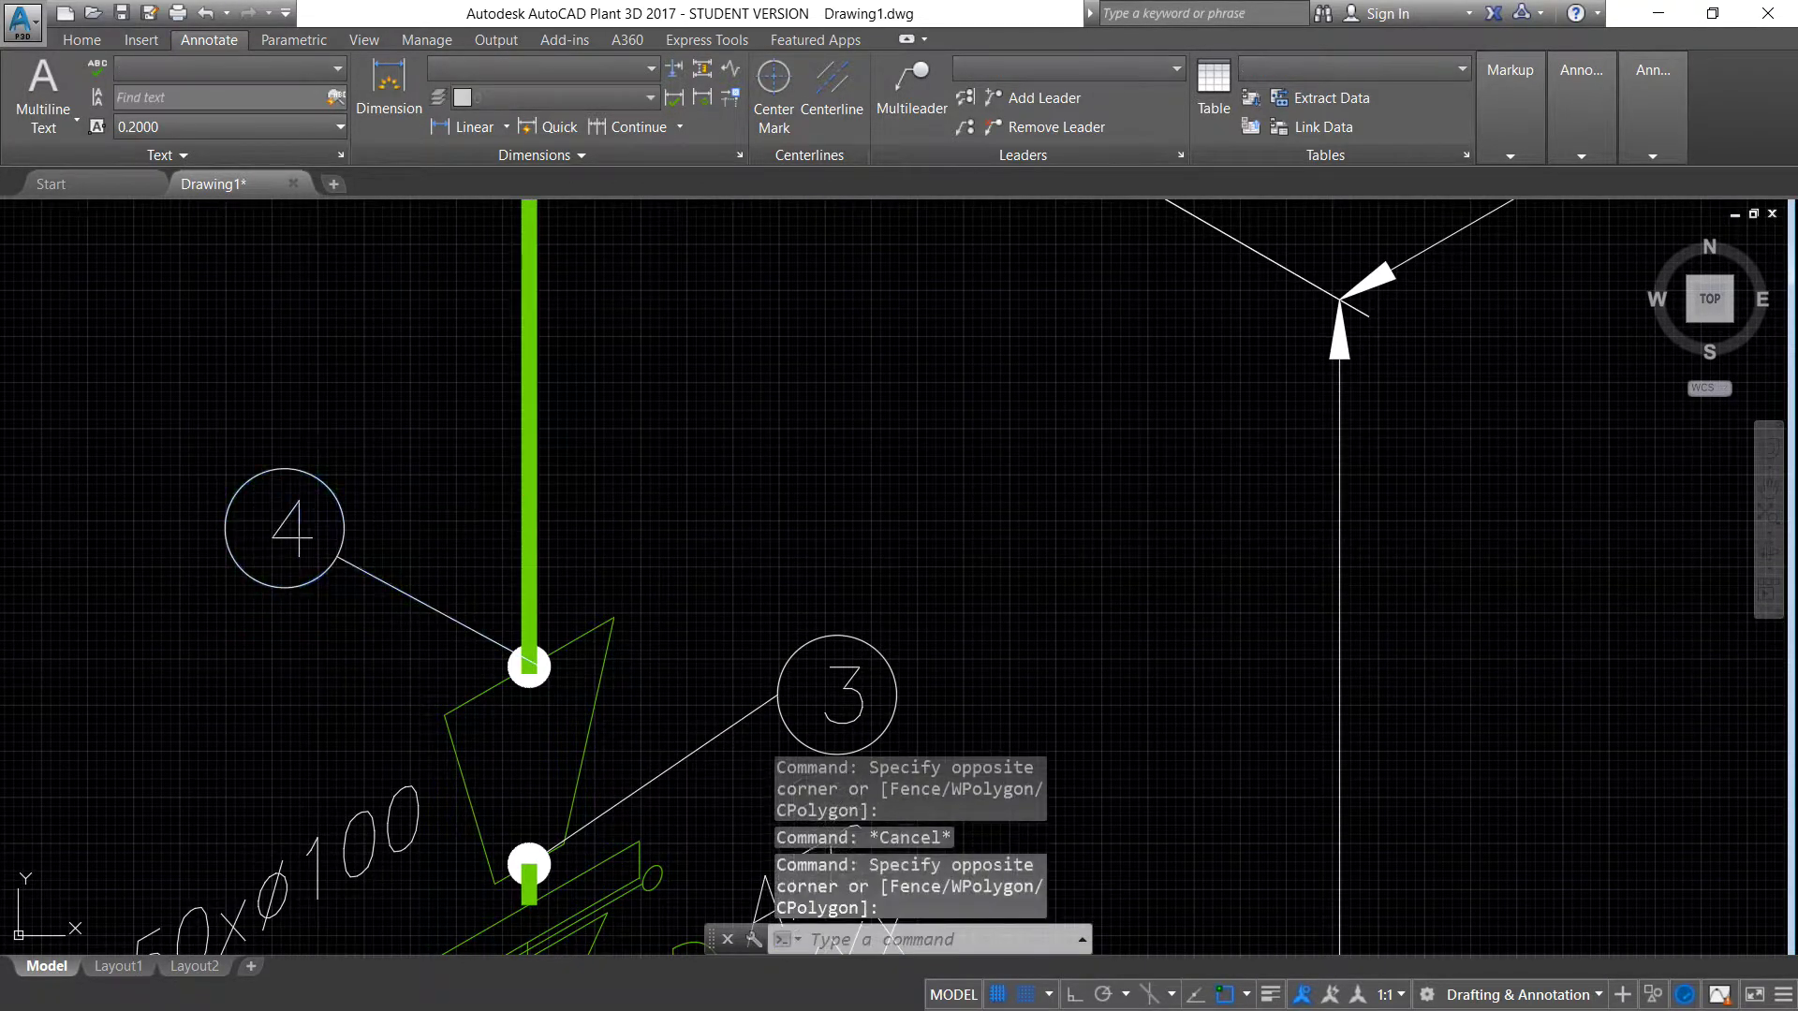
pyautogui.press('Escape')
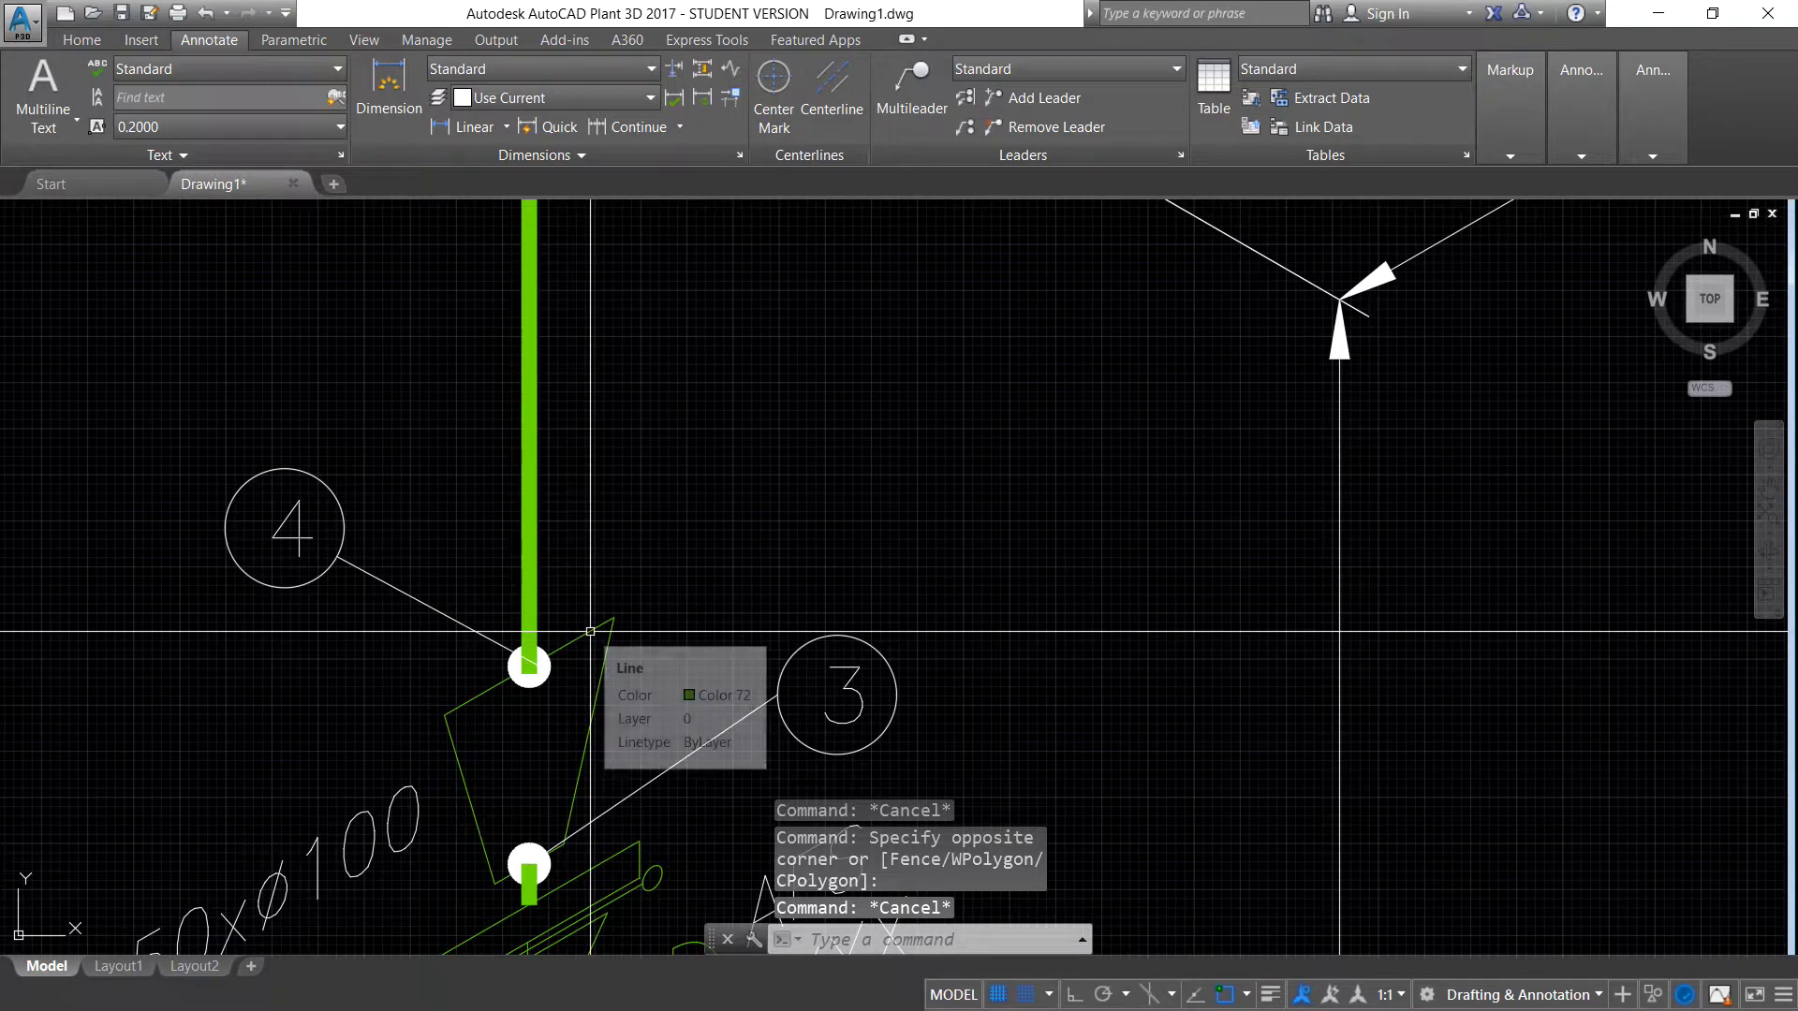
# Pan and zoom to show balloons 5, 6 and the 2800 dimension
pyautogui.scroll(-4, 590, 631)
pyautogui.moveTo(506, 548); pyautogui.dragTo(571, 575, button='middle')
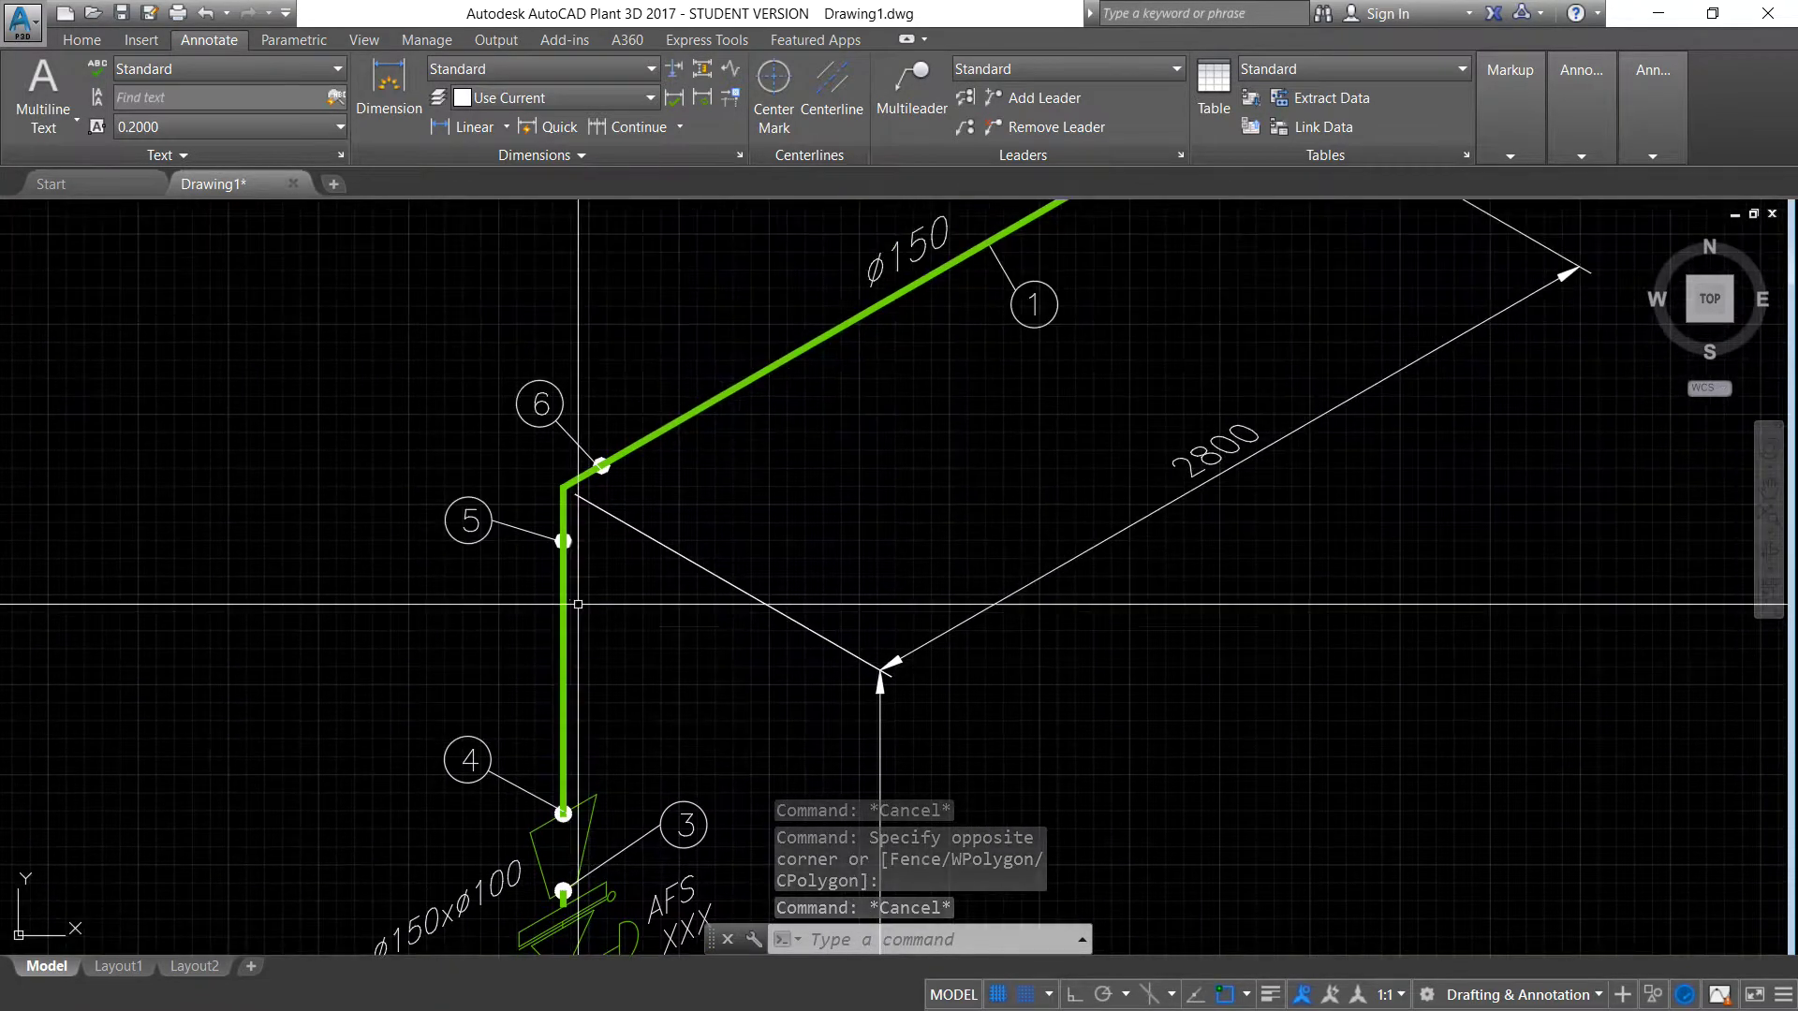
pyautogui.scroll(2, 561, 602)
pyautogui.scroll(-2, 562, 481)
pyautogui.scroll(-2, 562, 609)
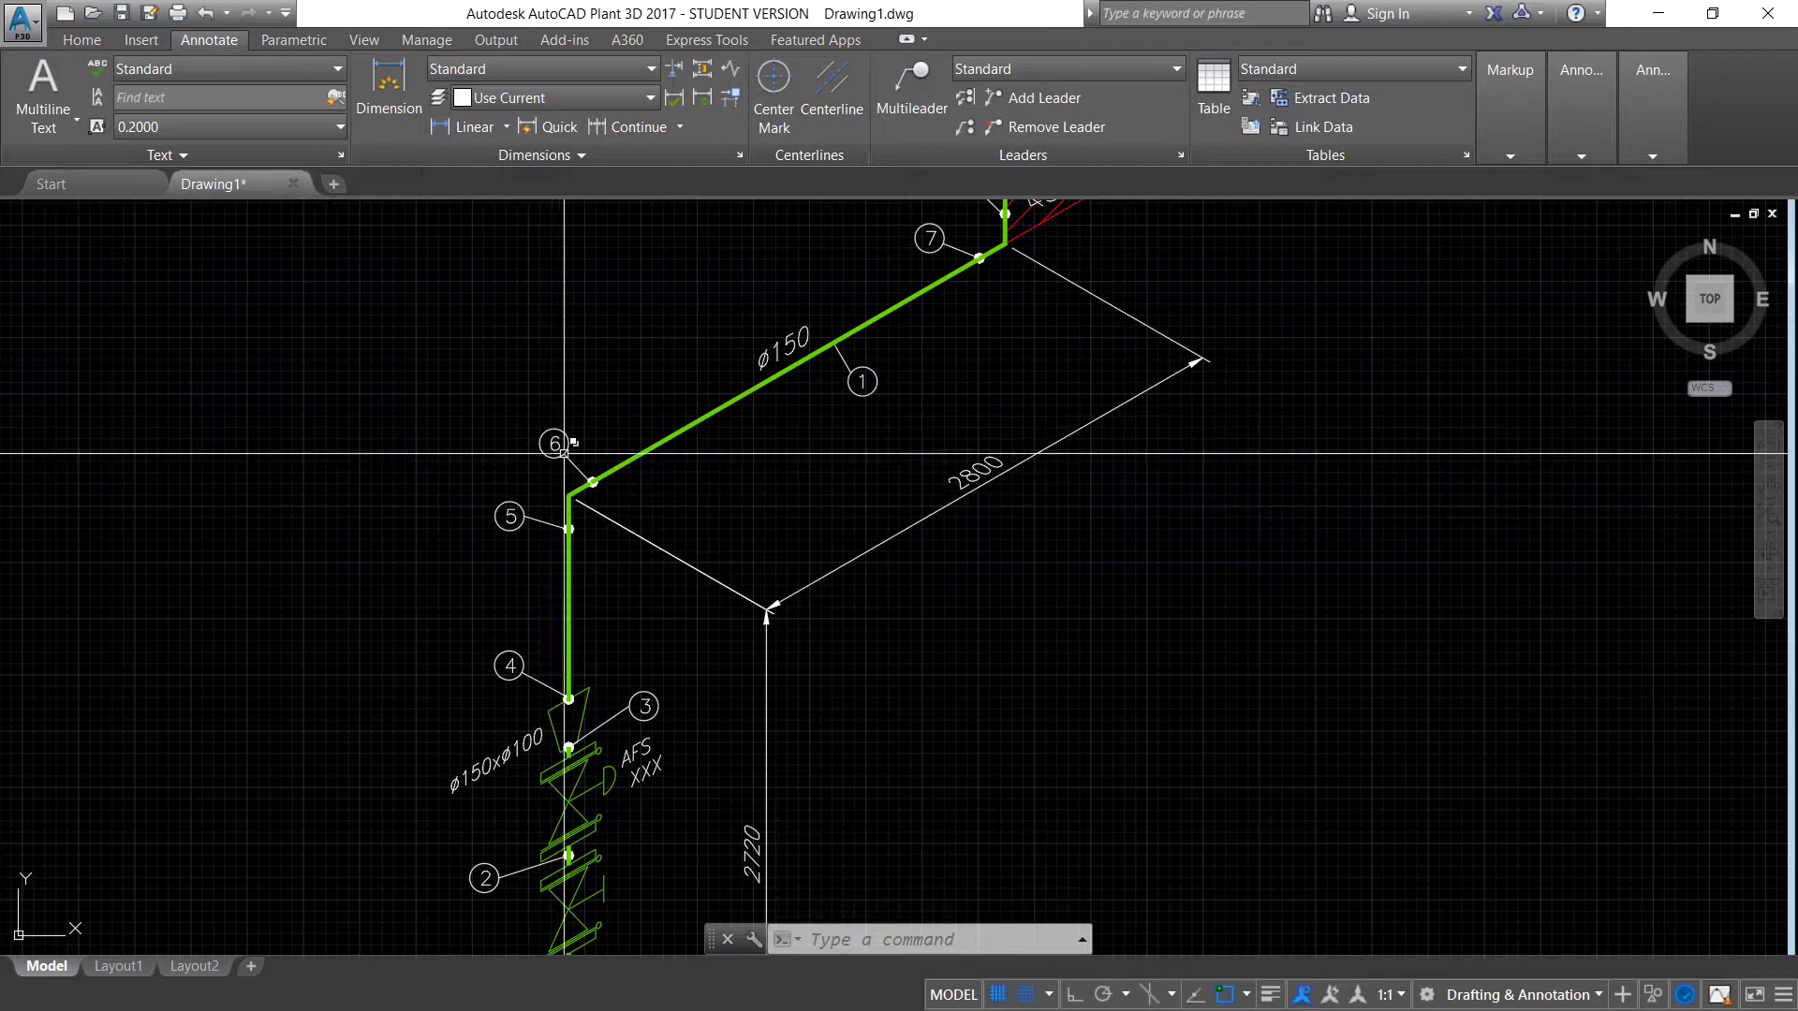
pyautogui.scroll(4, 565, 468)
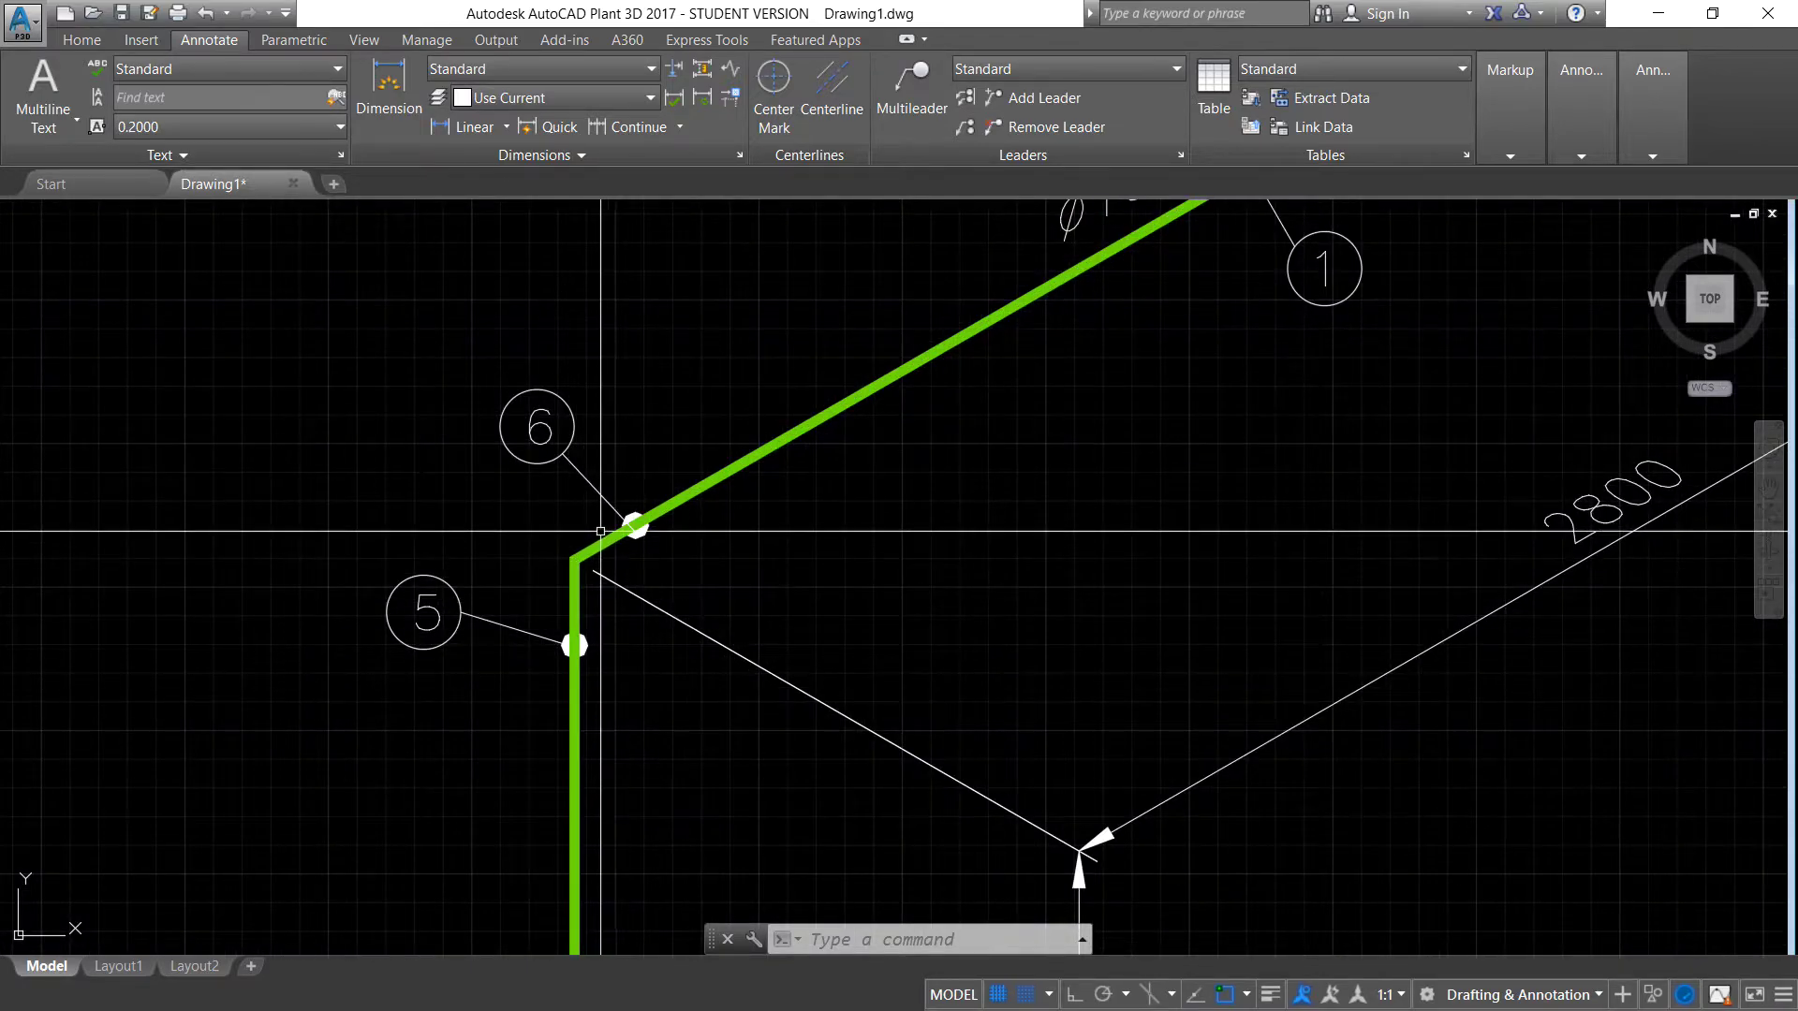
pyautogui.scroll(-5, 630, 520)
pyautogui.scroll(3, 624, 603)
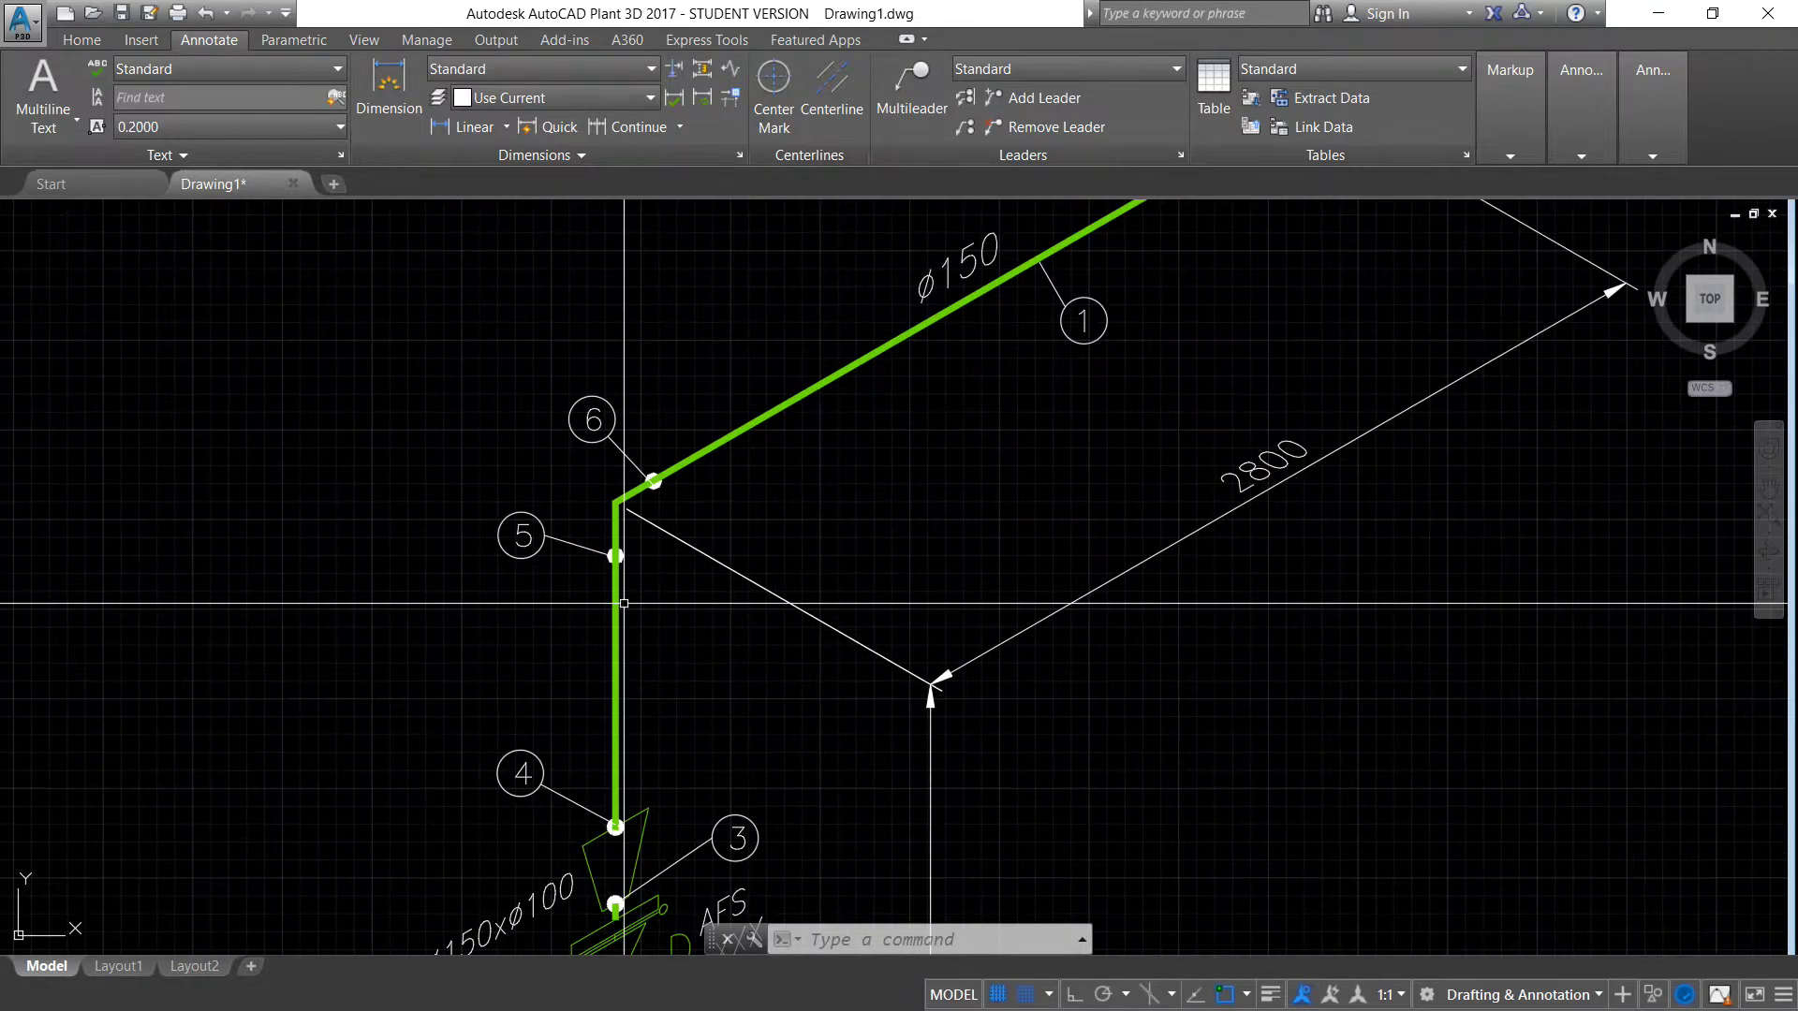
# Window-select the three unwanted objects near balloons 7, 8 and the red hatch, and erase them
pyautogui.moveTo(642, 473); pyautogui.dragTo(595, 602, button='middle')
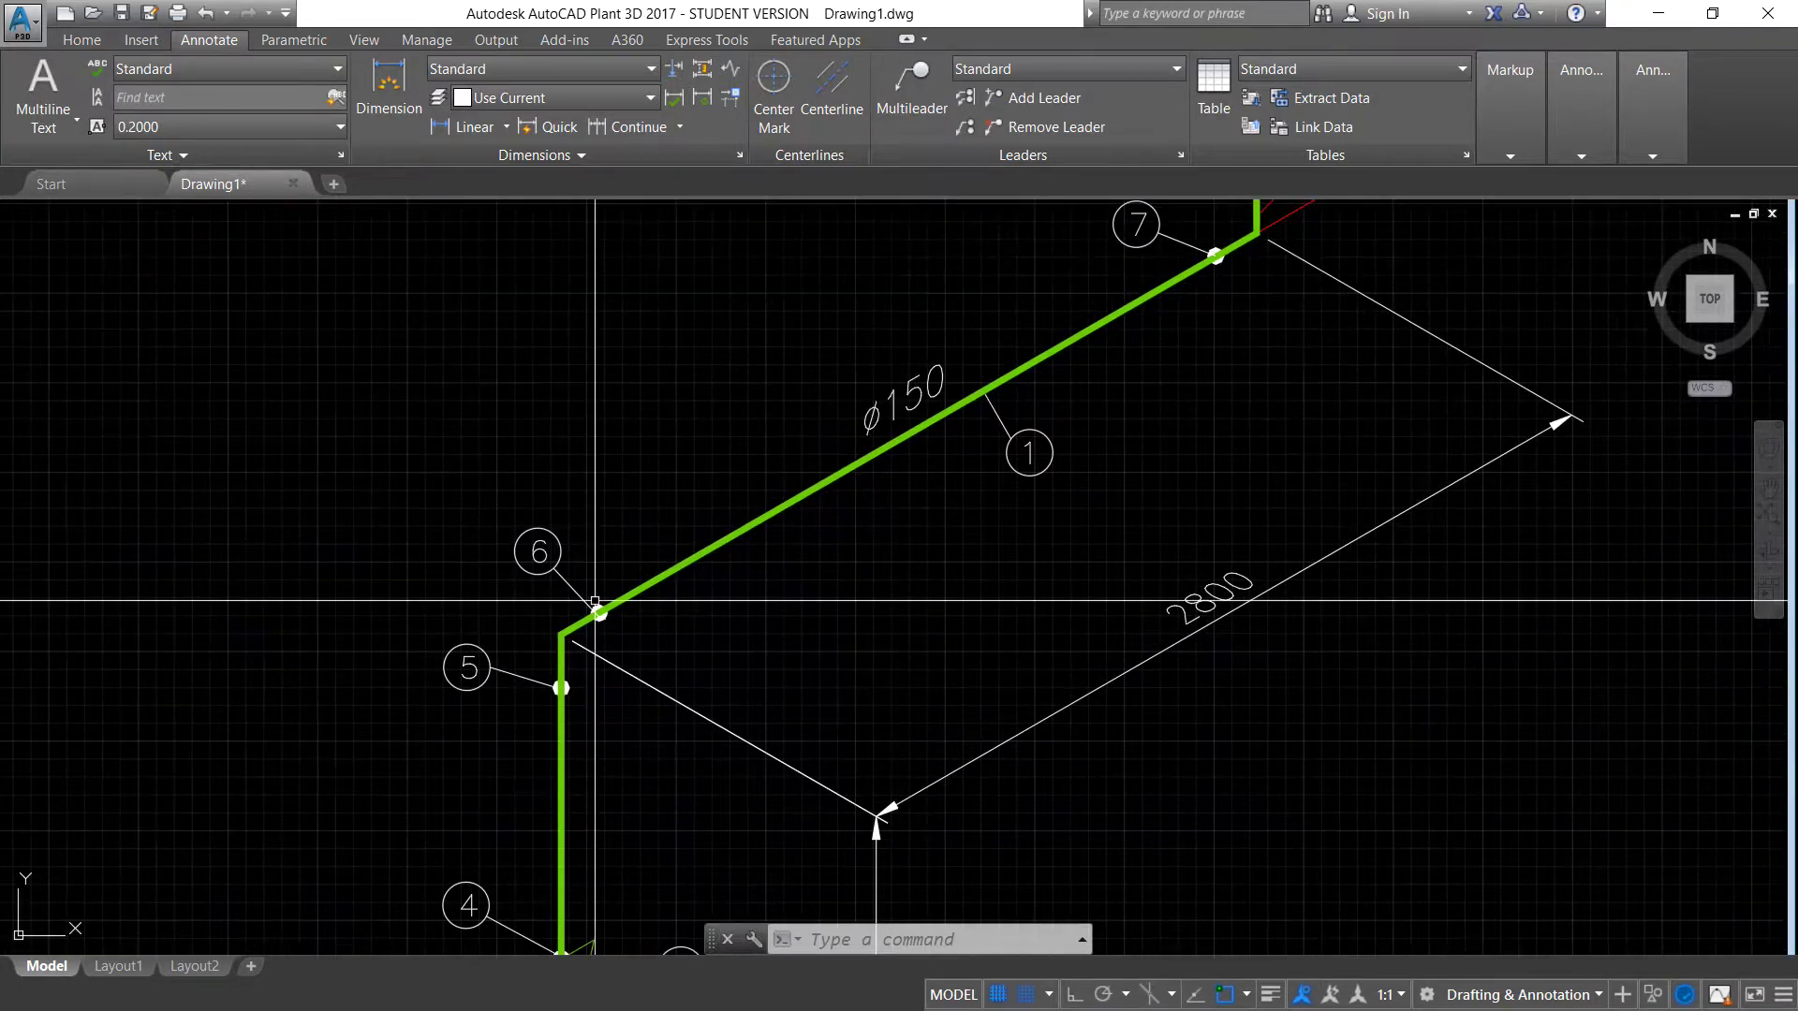
pyautogui.scroll(-2, 702, 571)
pyautogui.click(824, 482)
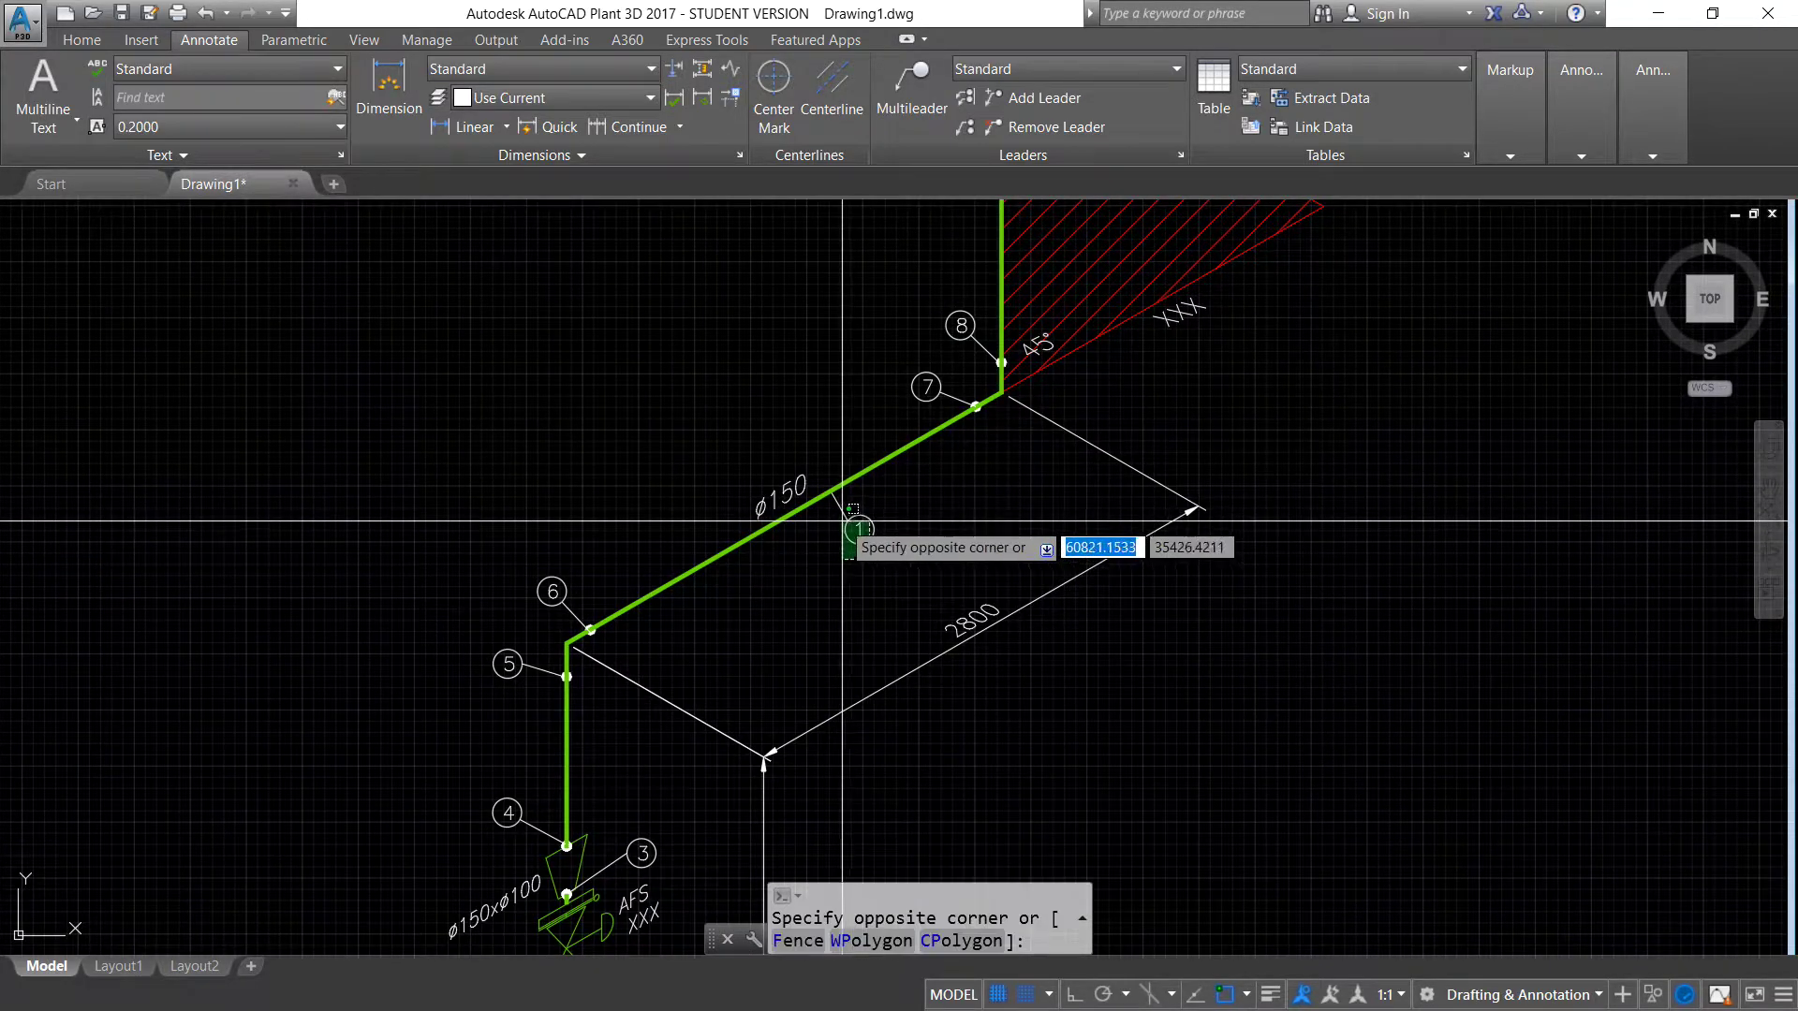
pyautogui.click(885, 552)
pyautogui.press('Delete')
# Pan and zoom to inspect balloons 7 through 10
pyautogui.moveTo(893, 461); pyautogui.dragTo(750, 640, button='middle')
pyautogui.scroll(4, 837, 540)
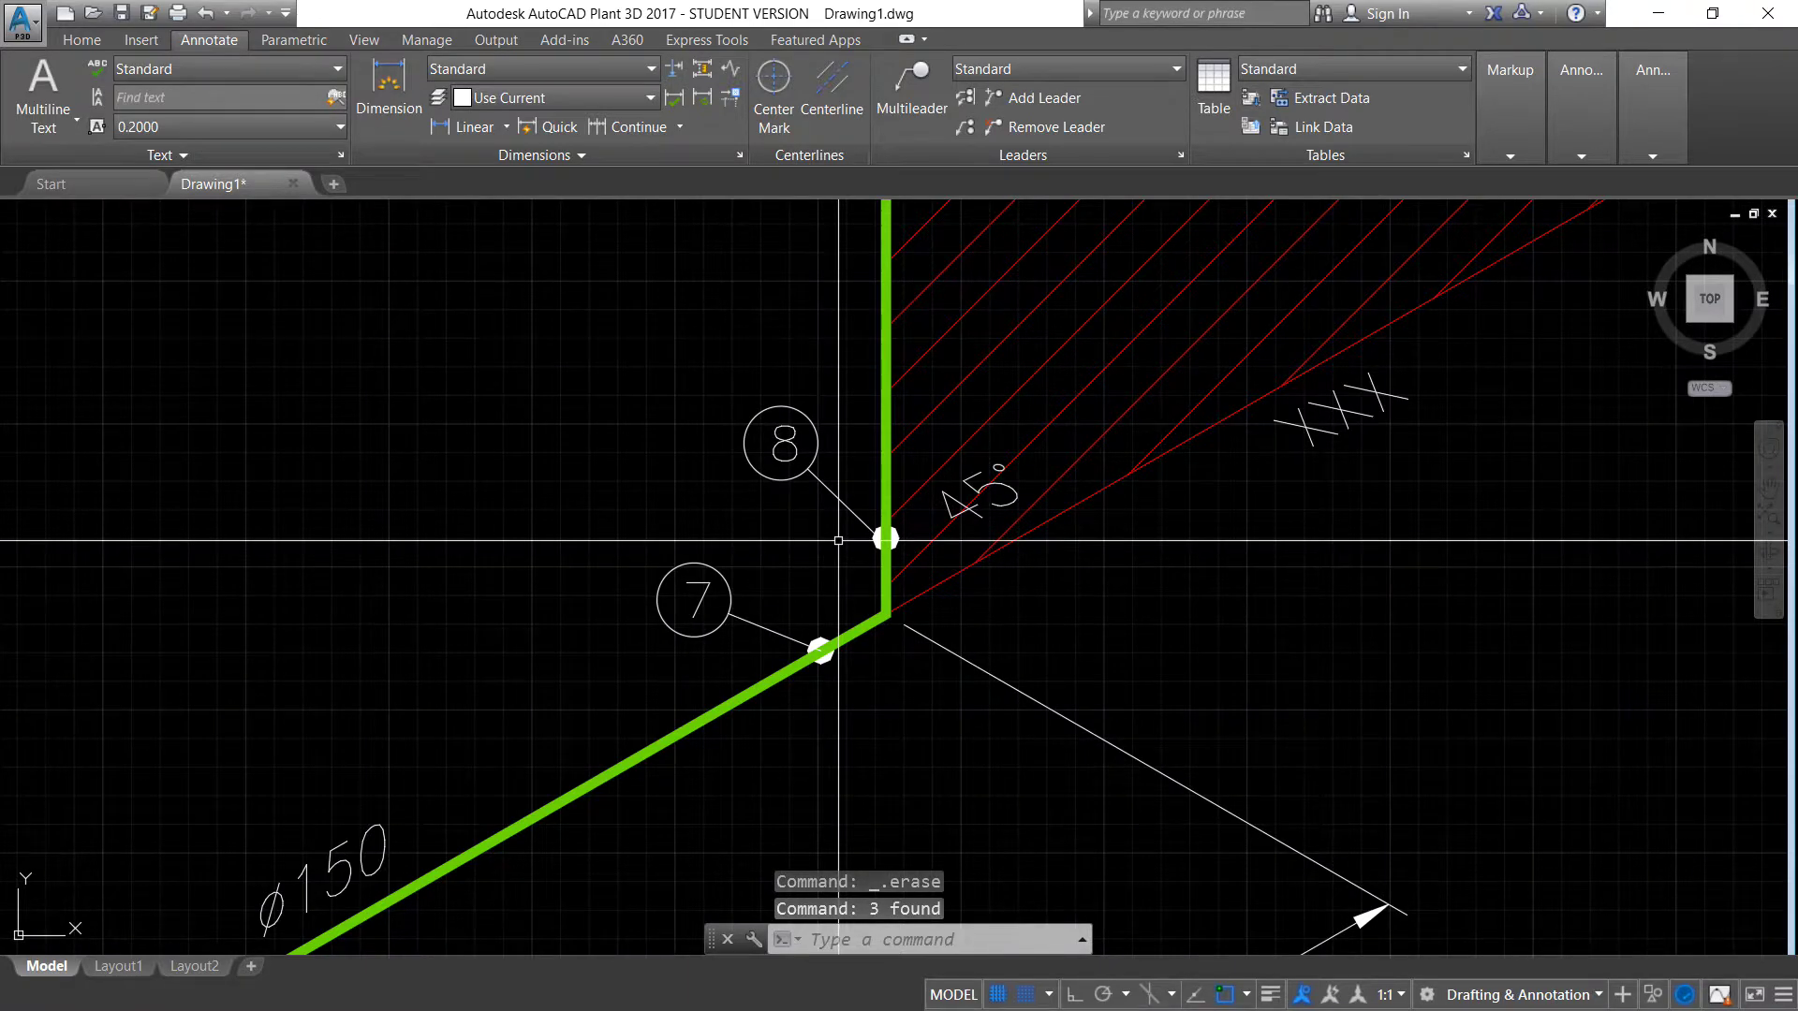
pyautogui.scroll(-2, 839, 536)
pyautogui.scroll(2, 839, 536)
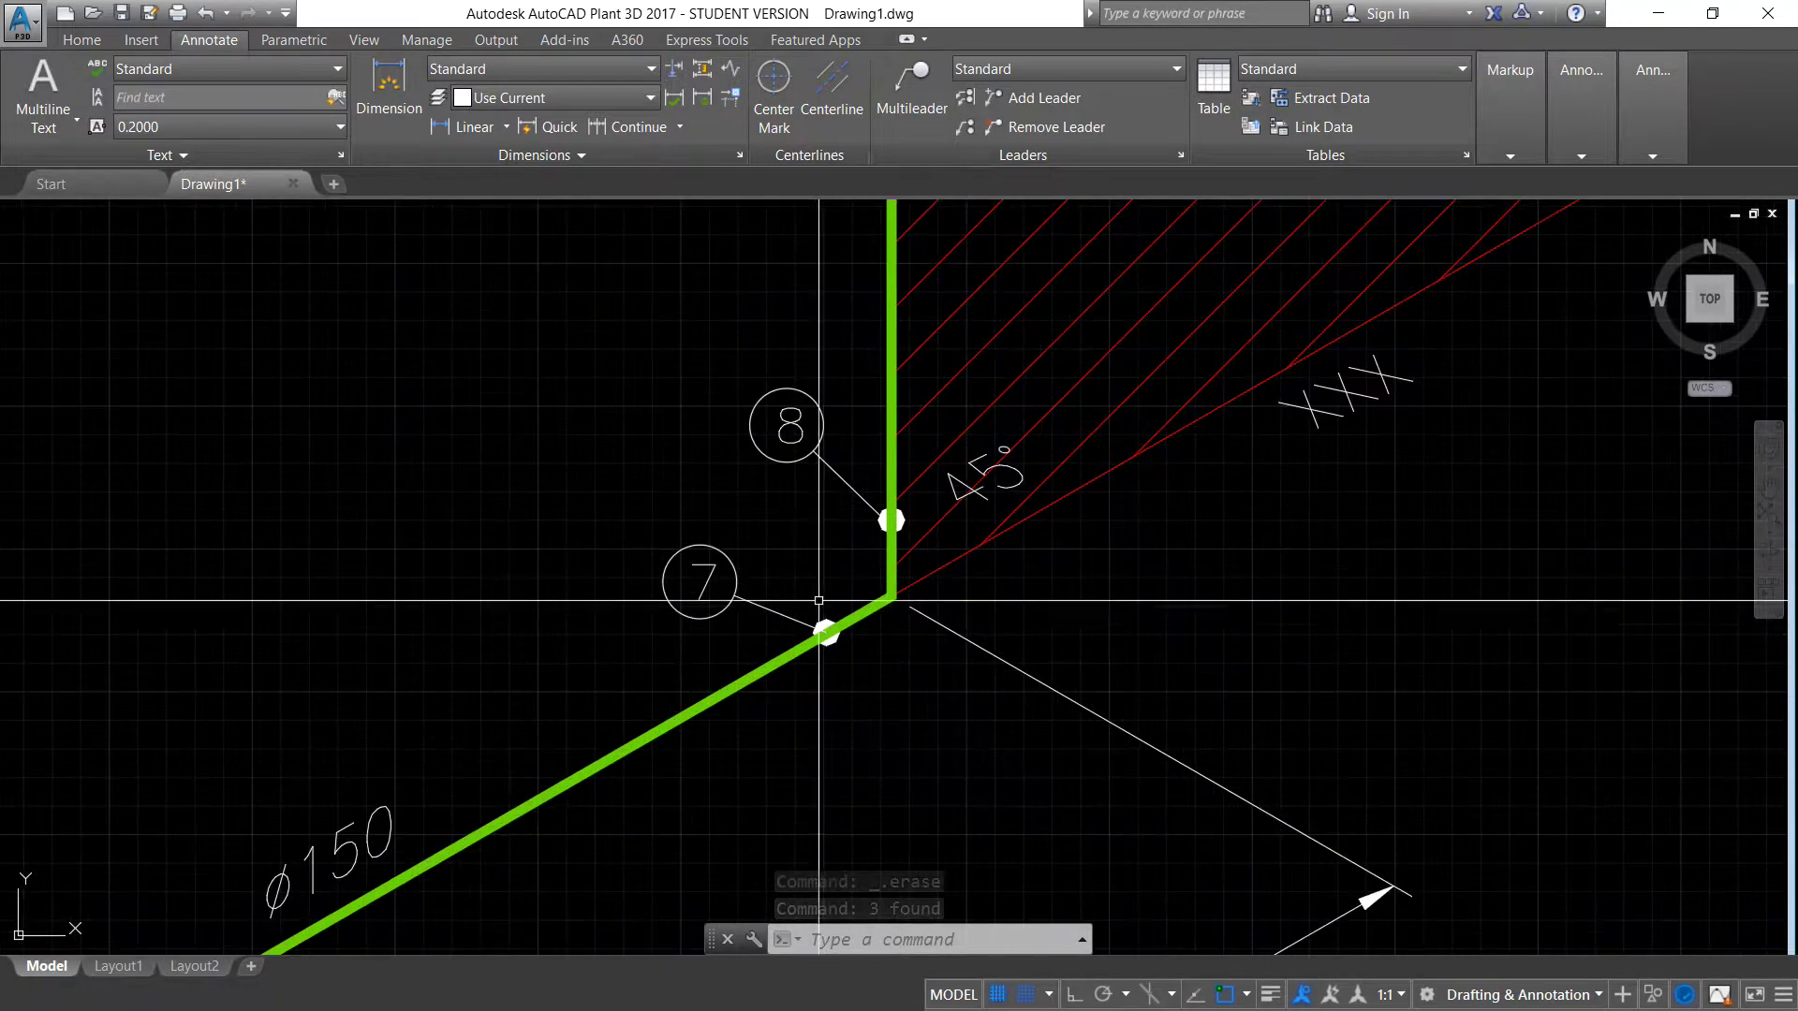
pyautogui.scroll(-6, 842, 524)
pyautogui.moveTo(847, 487); pyautogui.dragTo(846, 674, button='middle')
pyautogui.scroll(3, 838, 599)
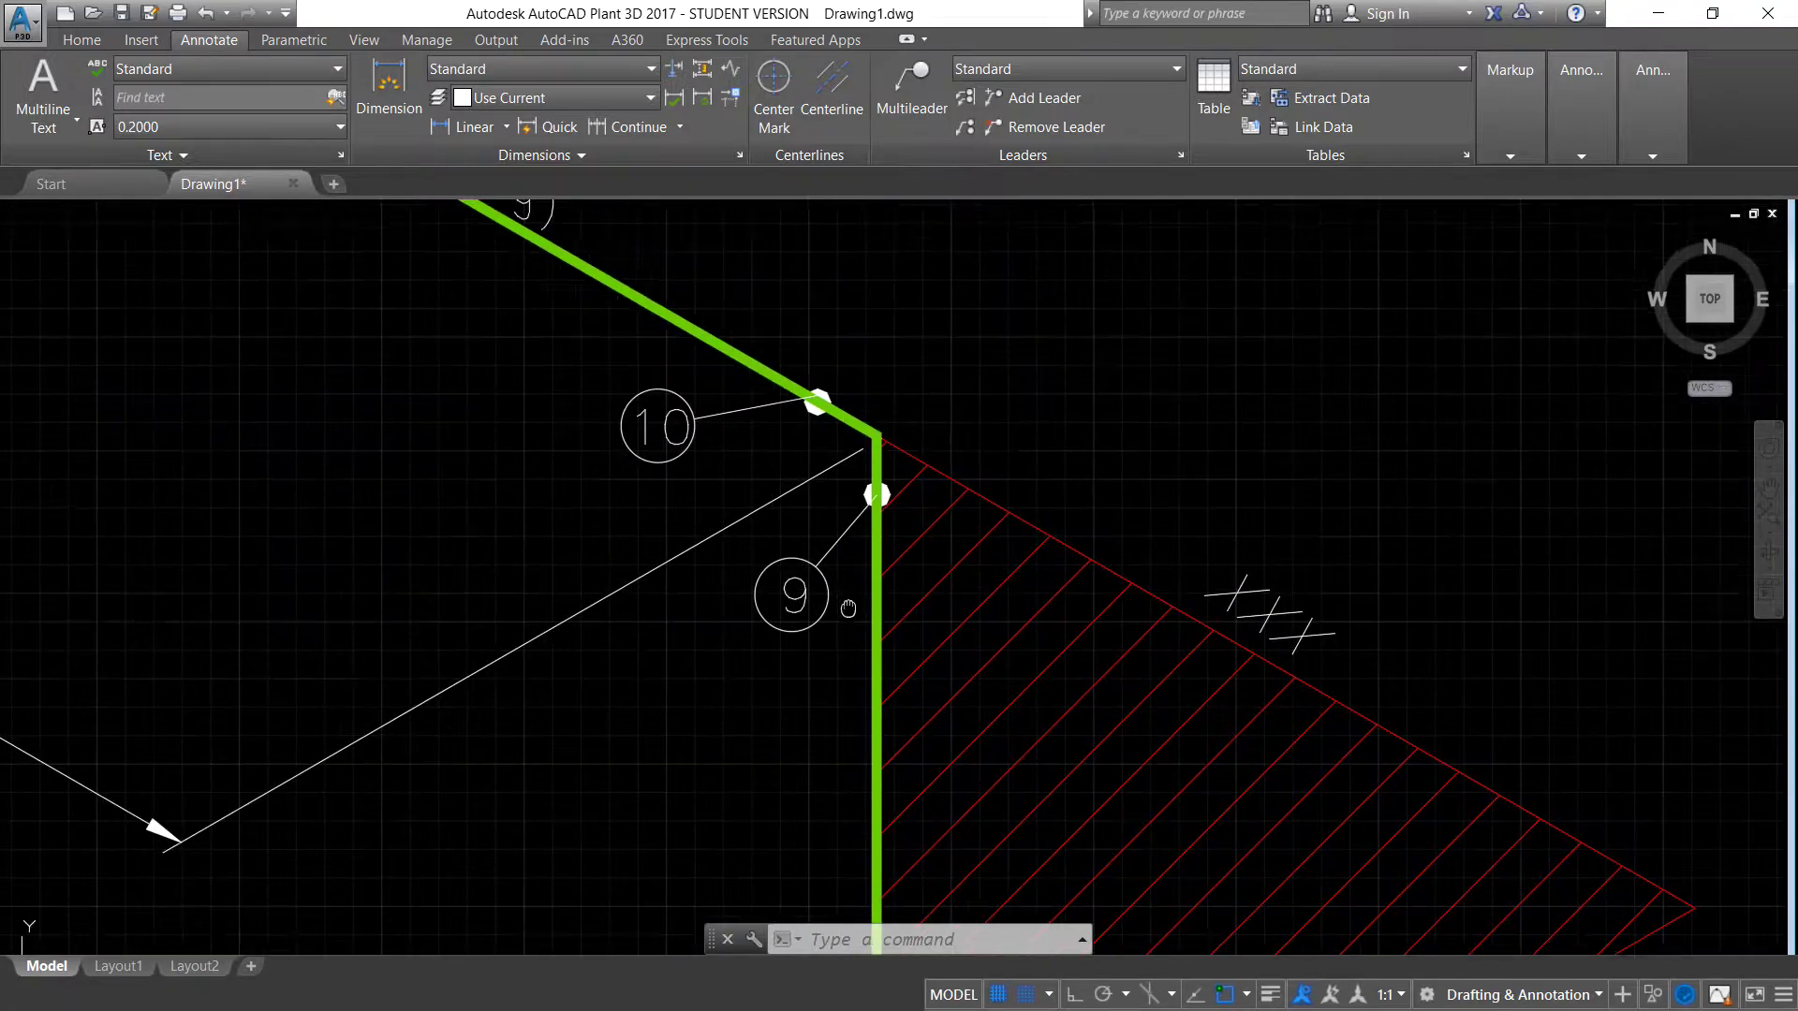
pyautogui.scroll(-3, 835, 708)
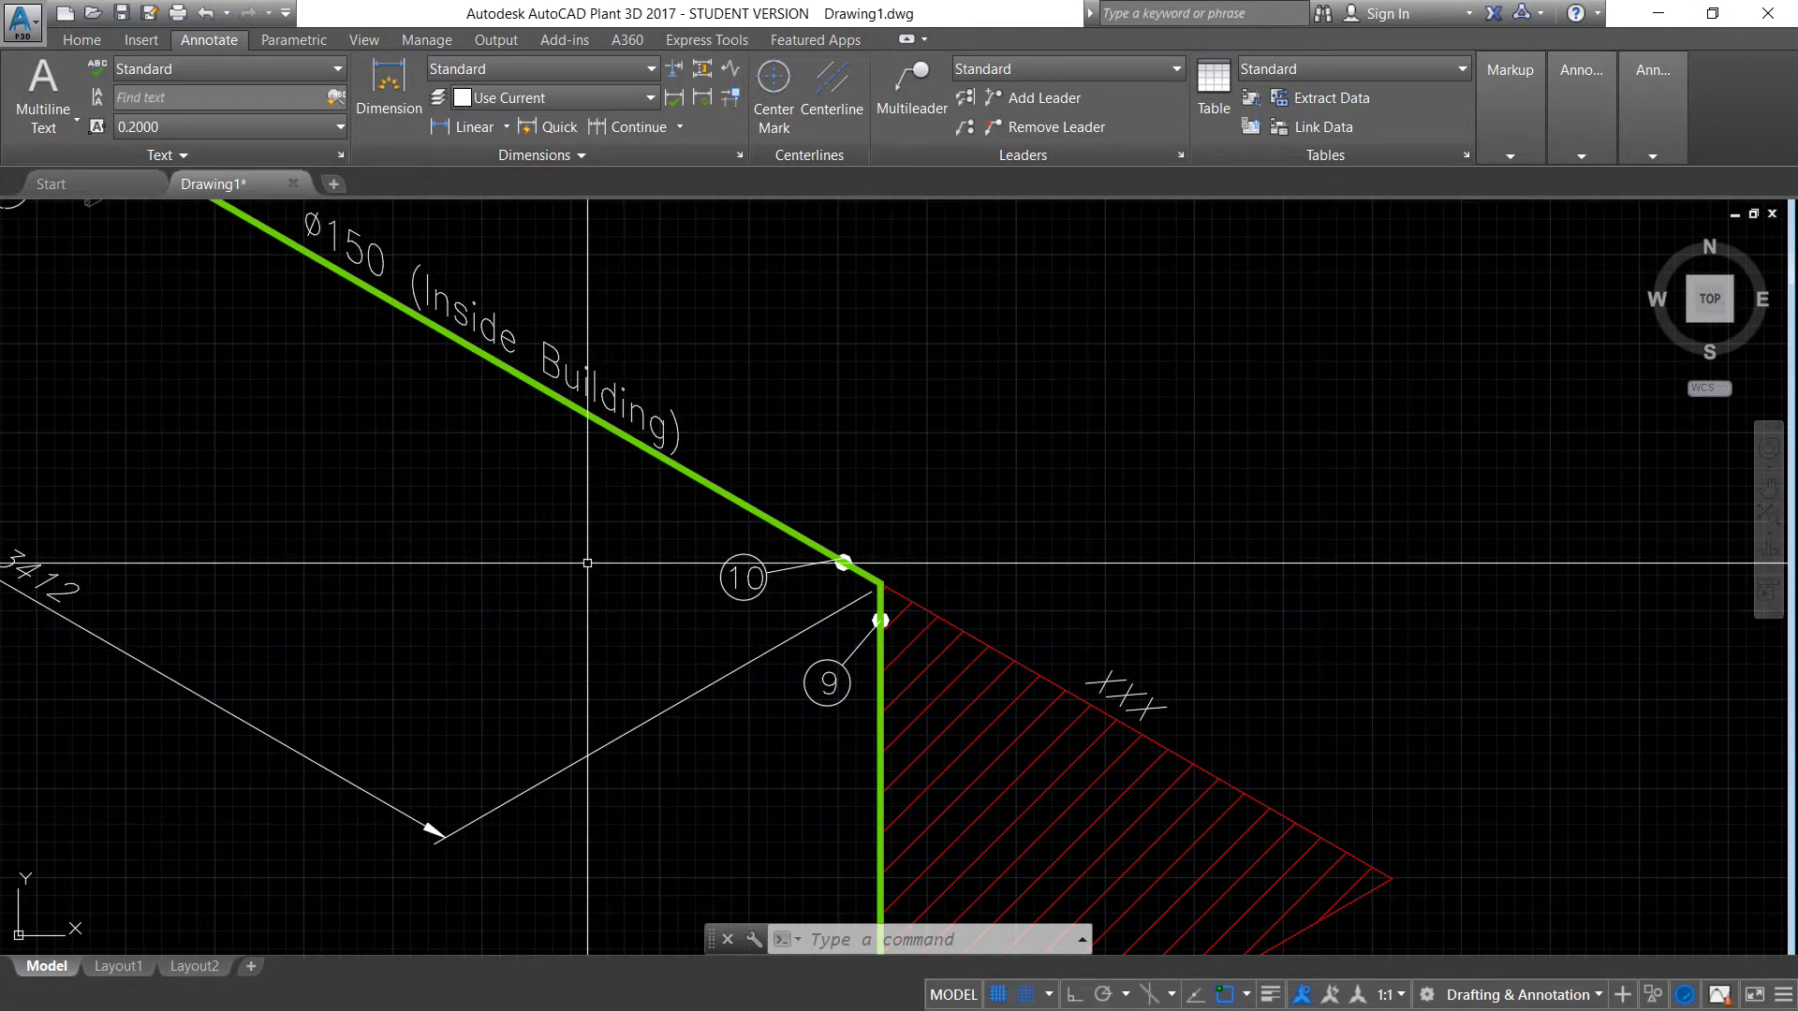
pyautogui.scroll(-2, 877, 702)
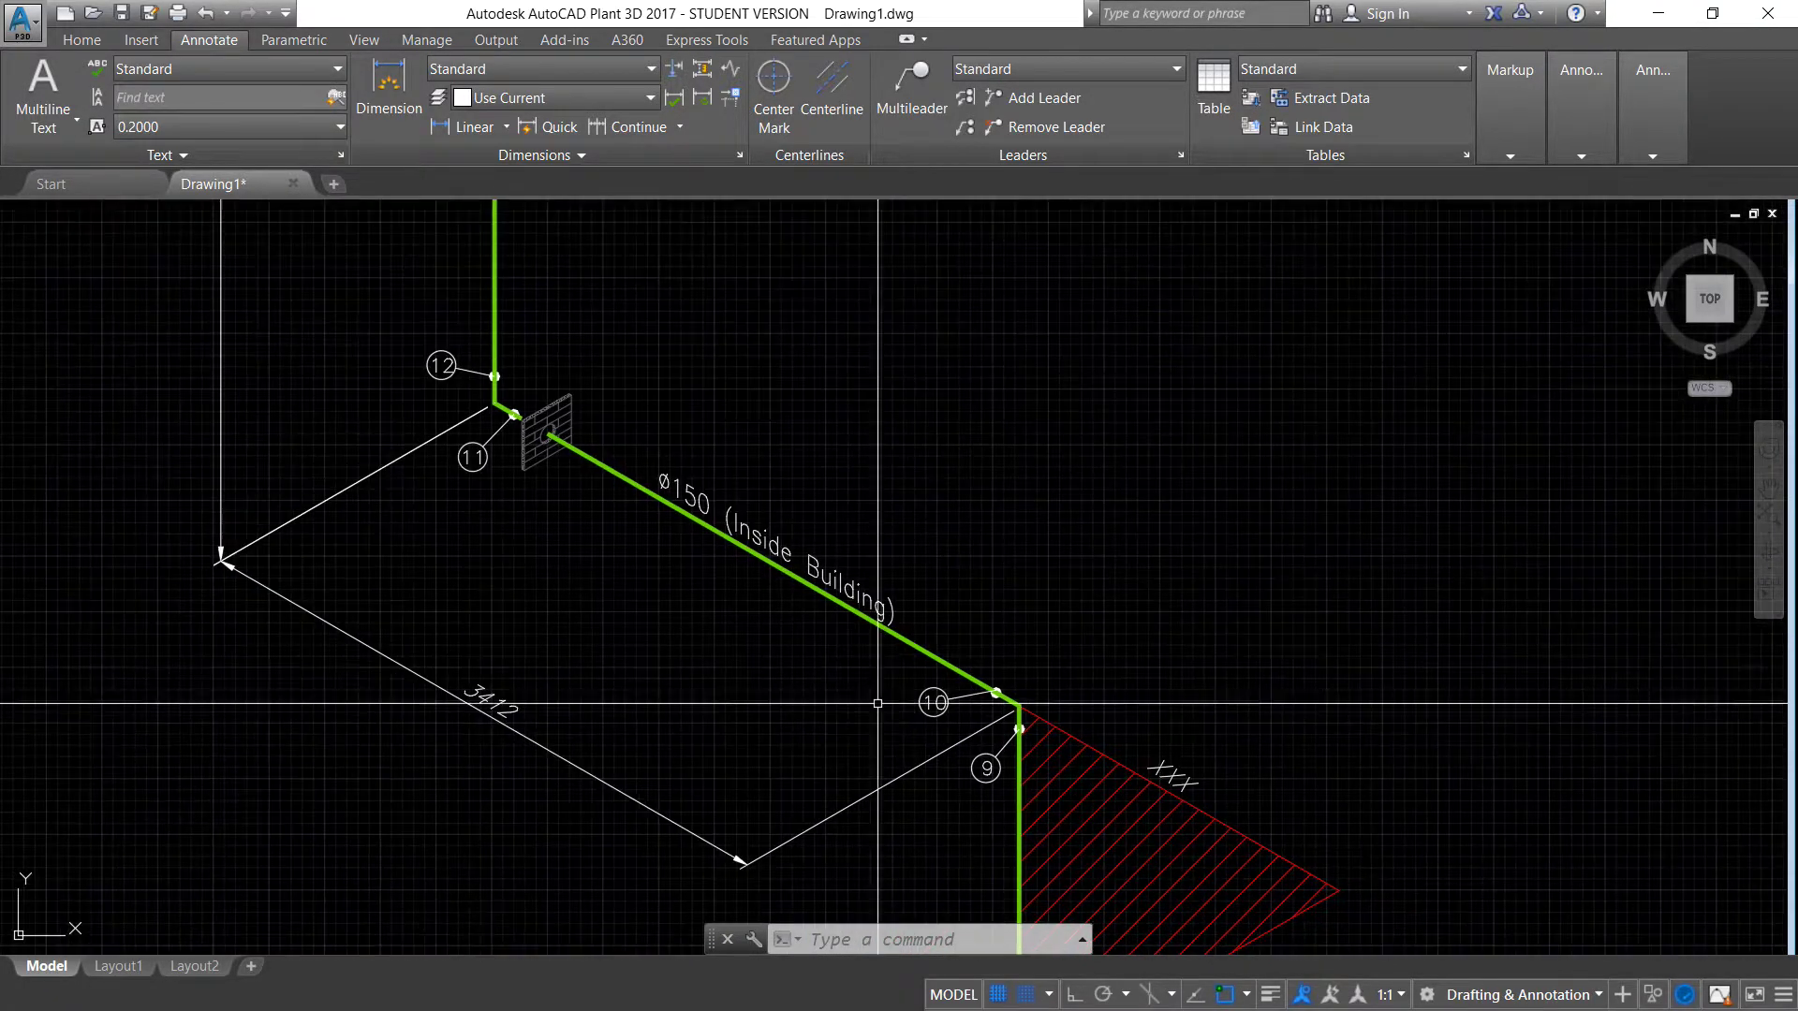
pyautogui.scroll(4, 483, 412)
pyautogui.scroll(-2, 560, 550)
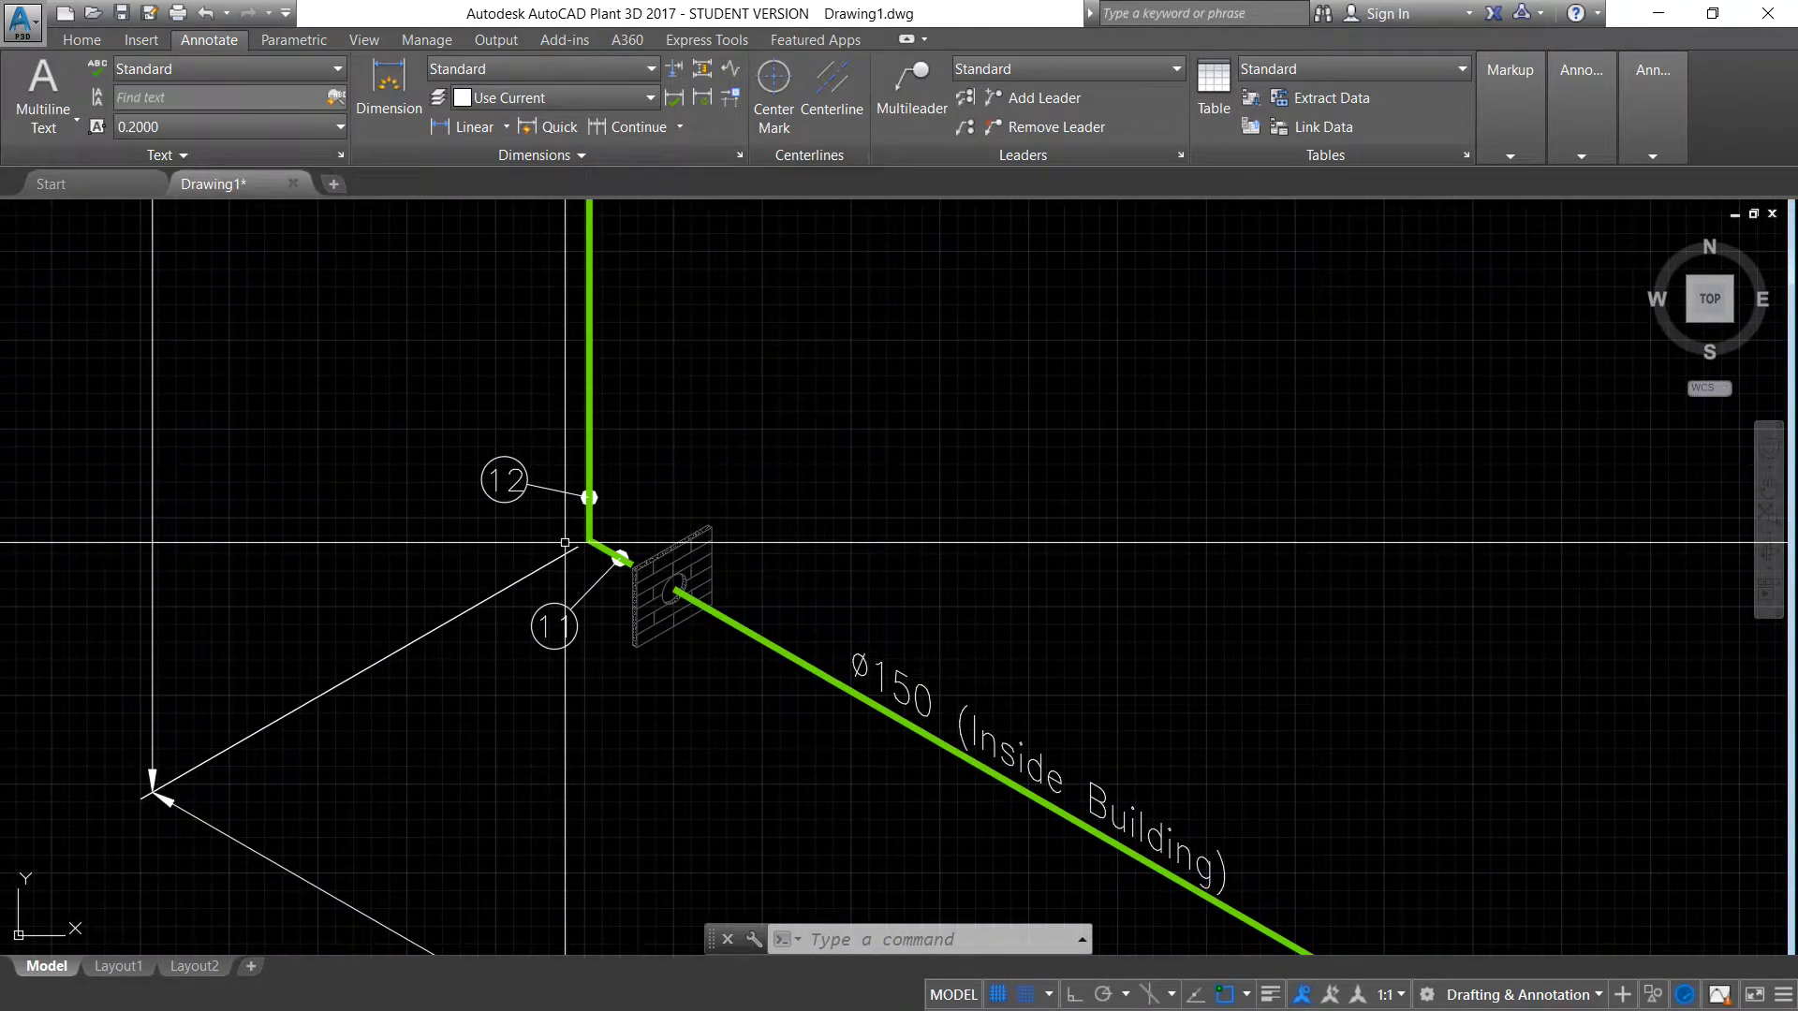
pyautogui.scroll(-5, 571, 525)
pyautogui.scroll(1, 609, 581)
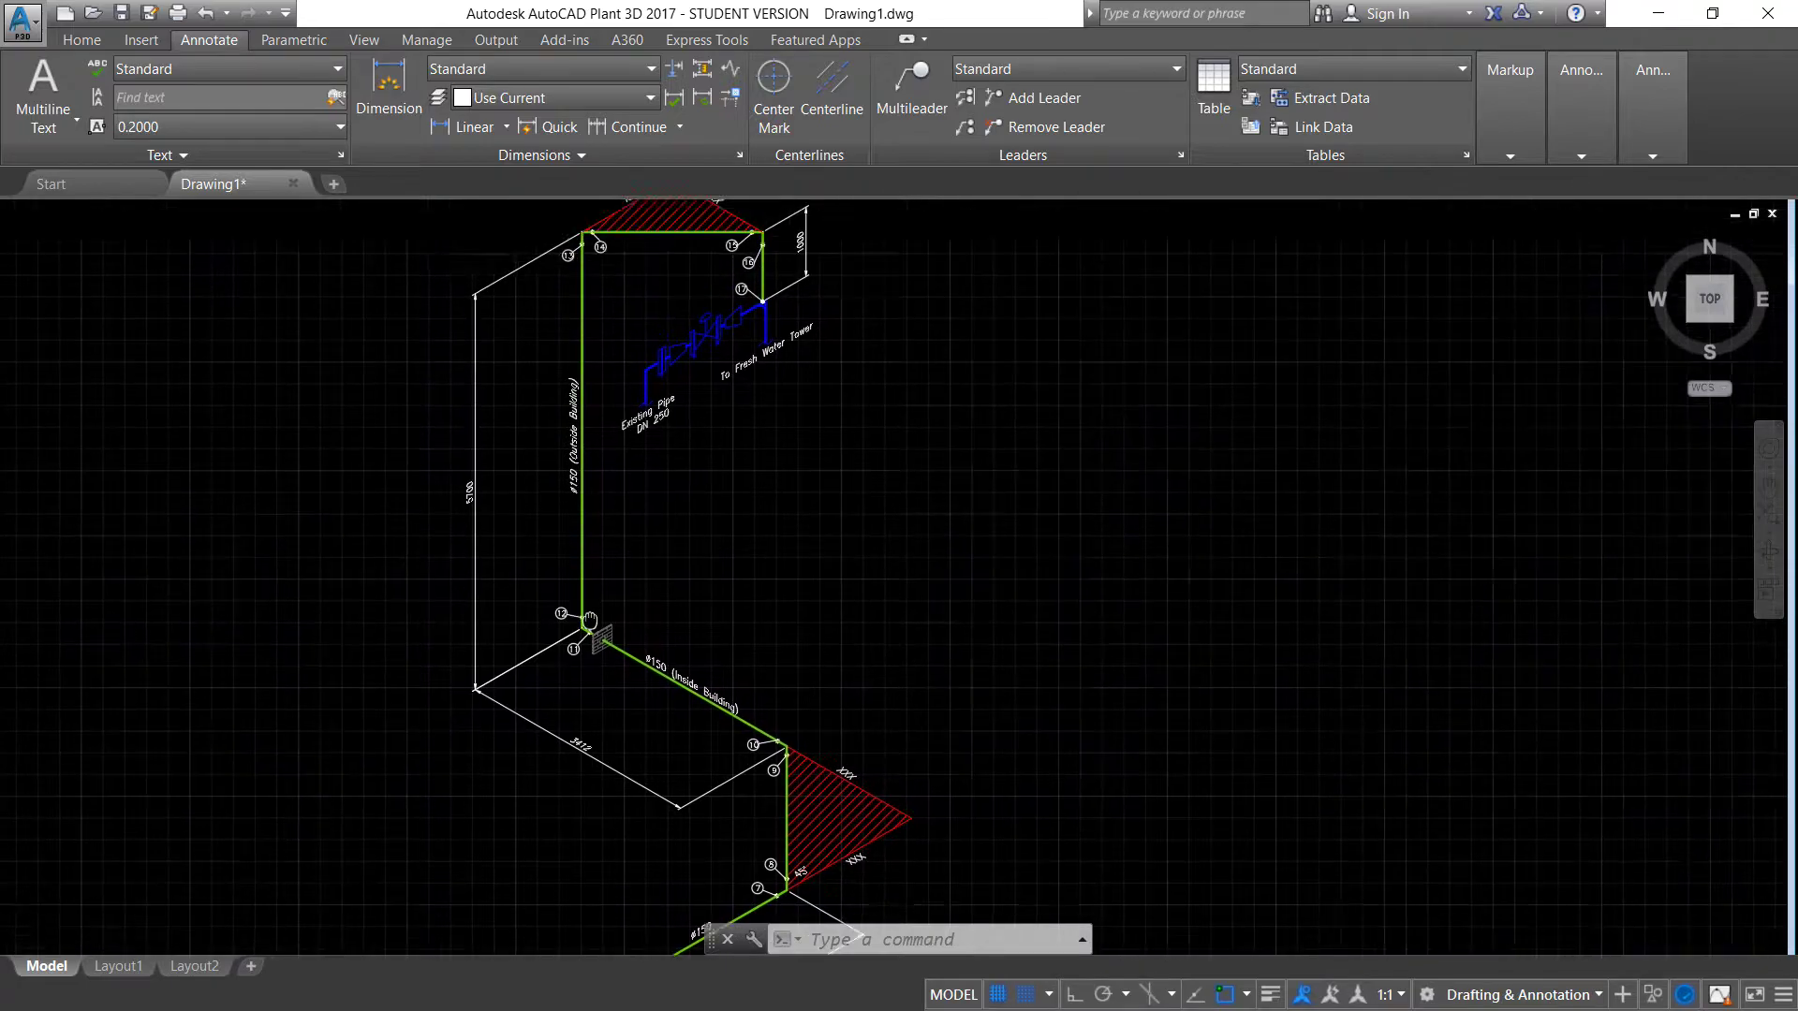
pyautogui.scroll(6, 591, 419)
pyautogui.scroll(2, 616, 547)
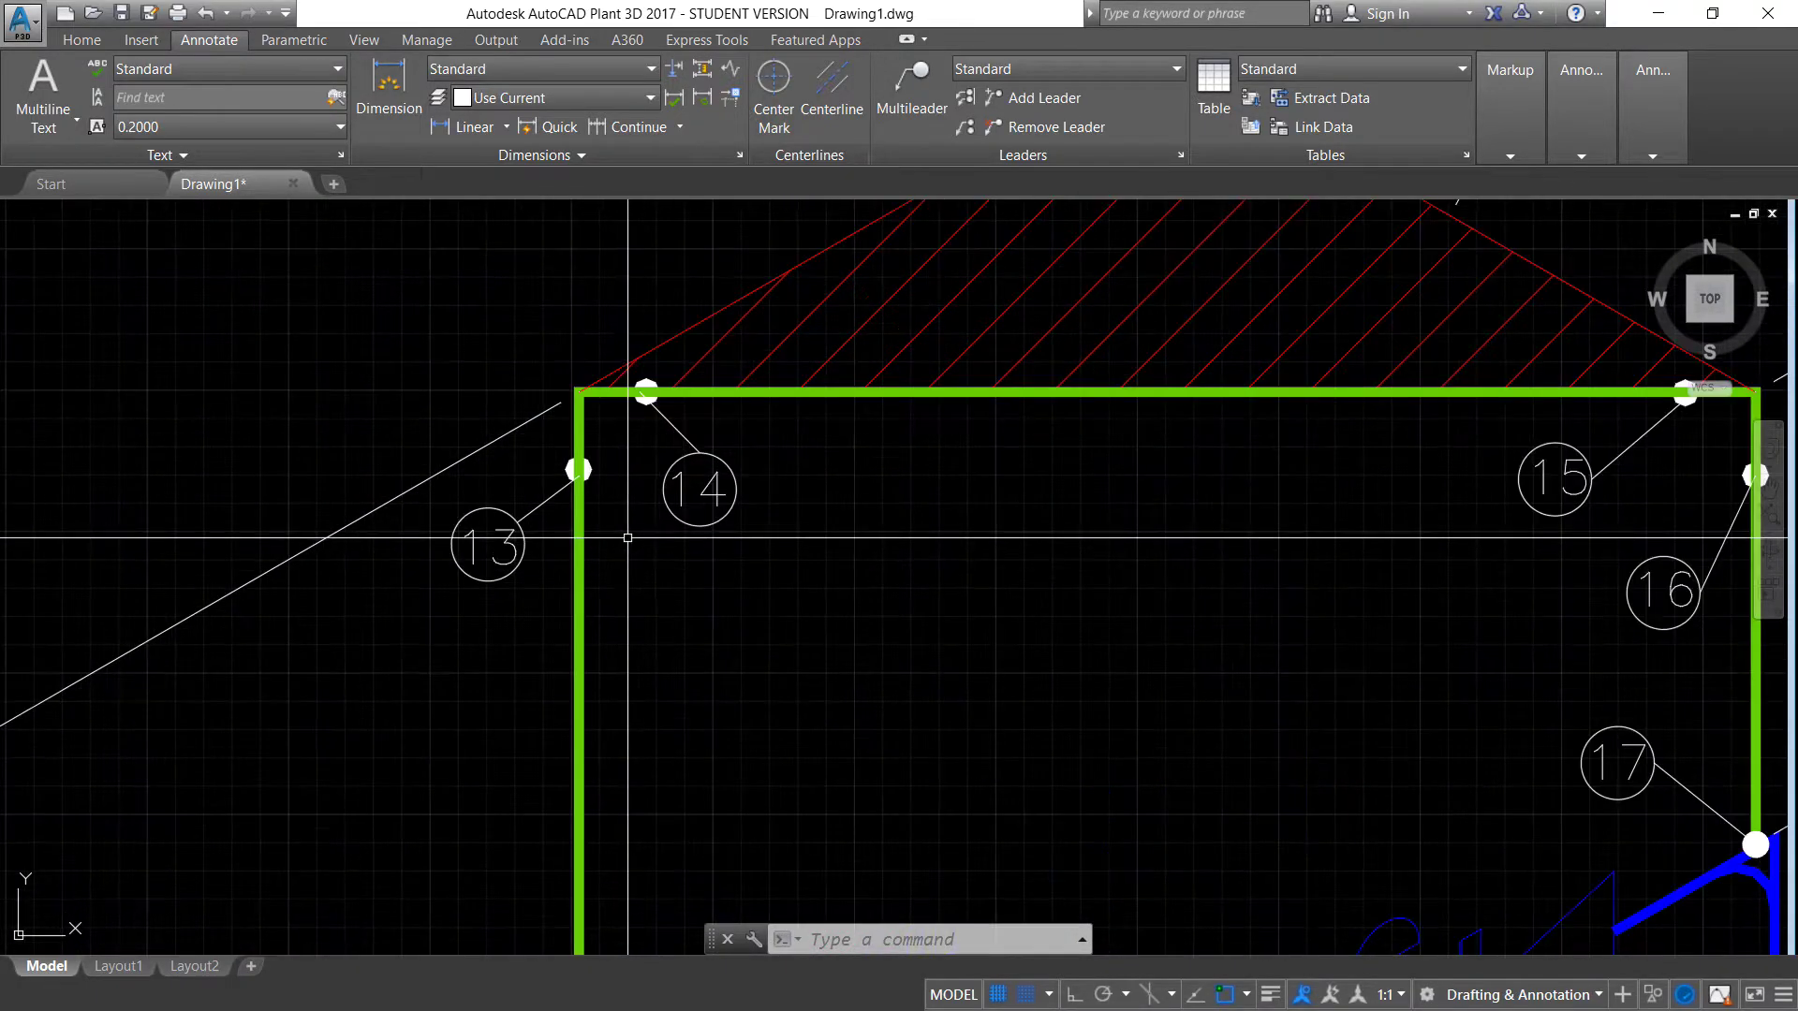
pyautogui.moveTo(627, 540); pyautogui.dragTo(508, 601, button='middle')
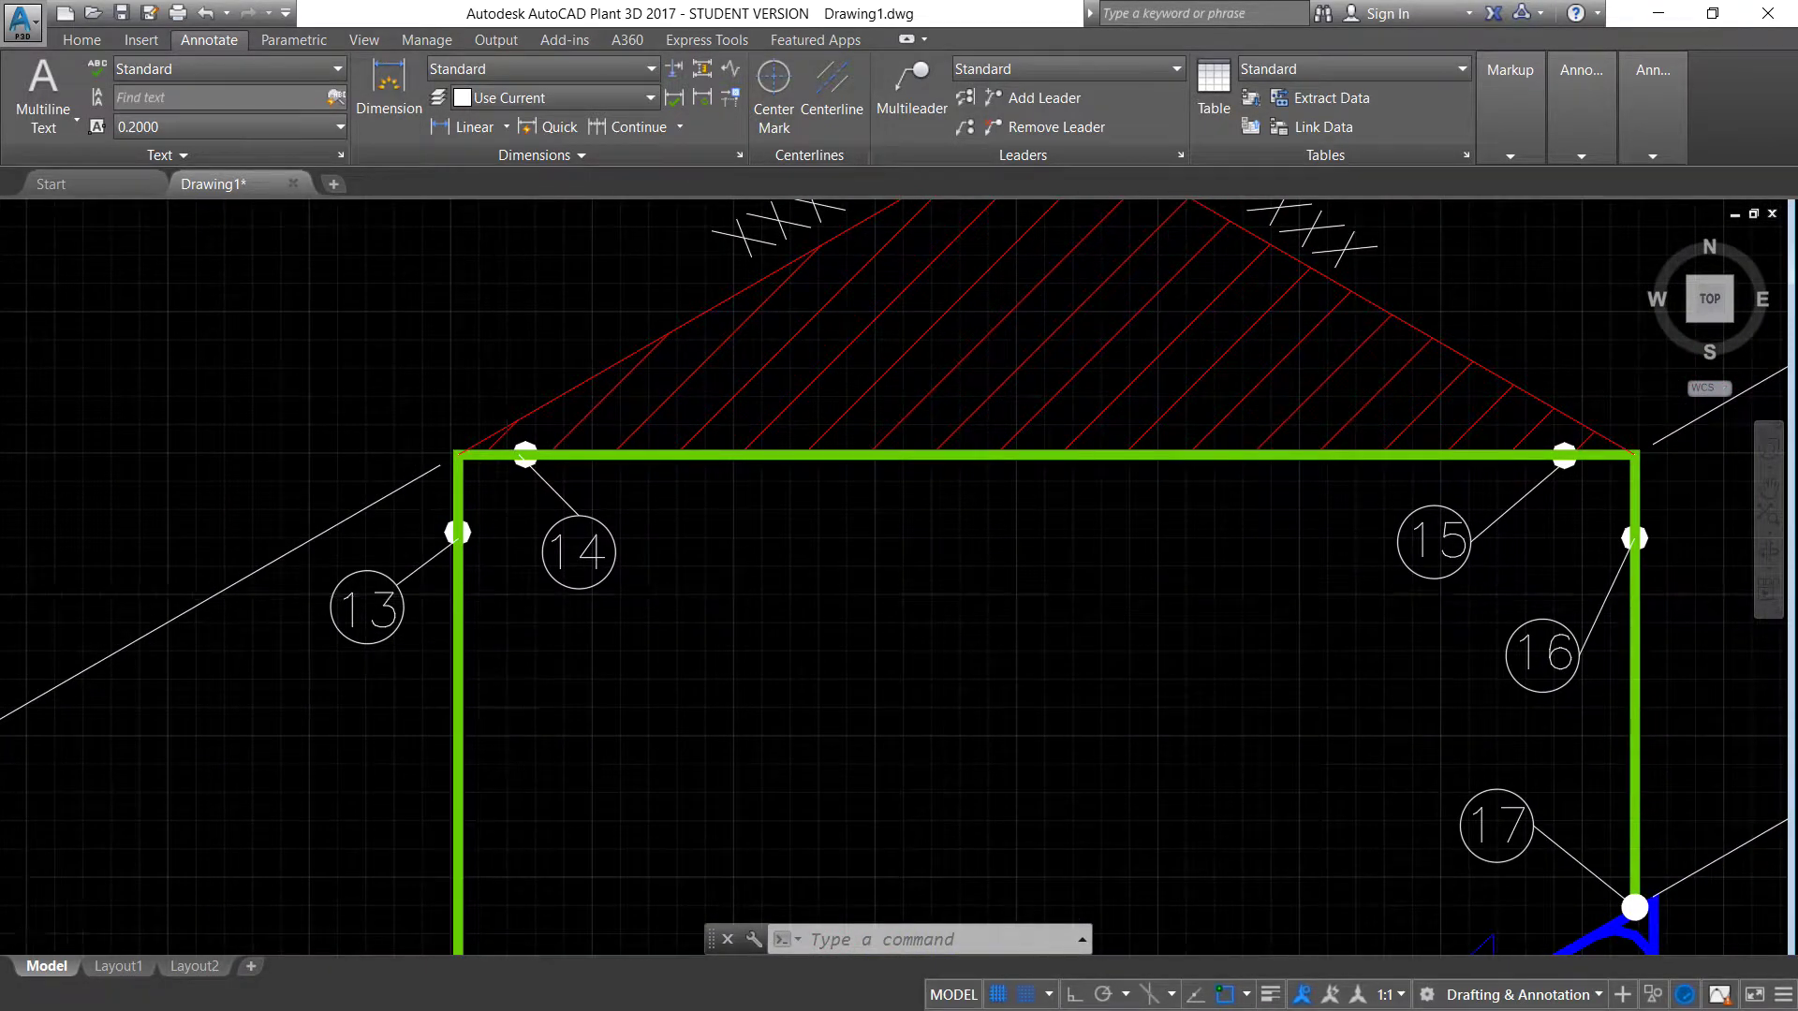
pyautogui.scroll(-4, 510, 594)
pyautogui.scroll(4, 939, 594)
pyautogui.moveTo(891, 594); pyautogui.dragTo(886, 614, button='middle')
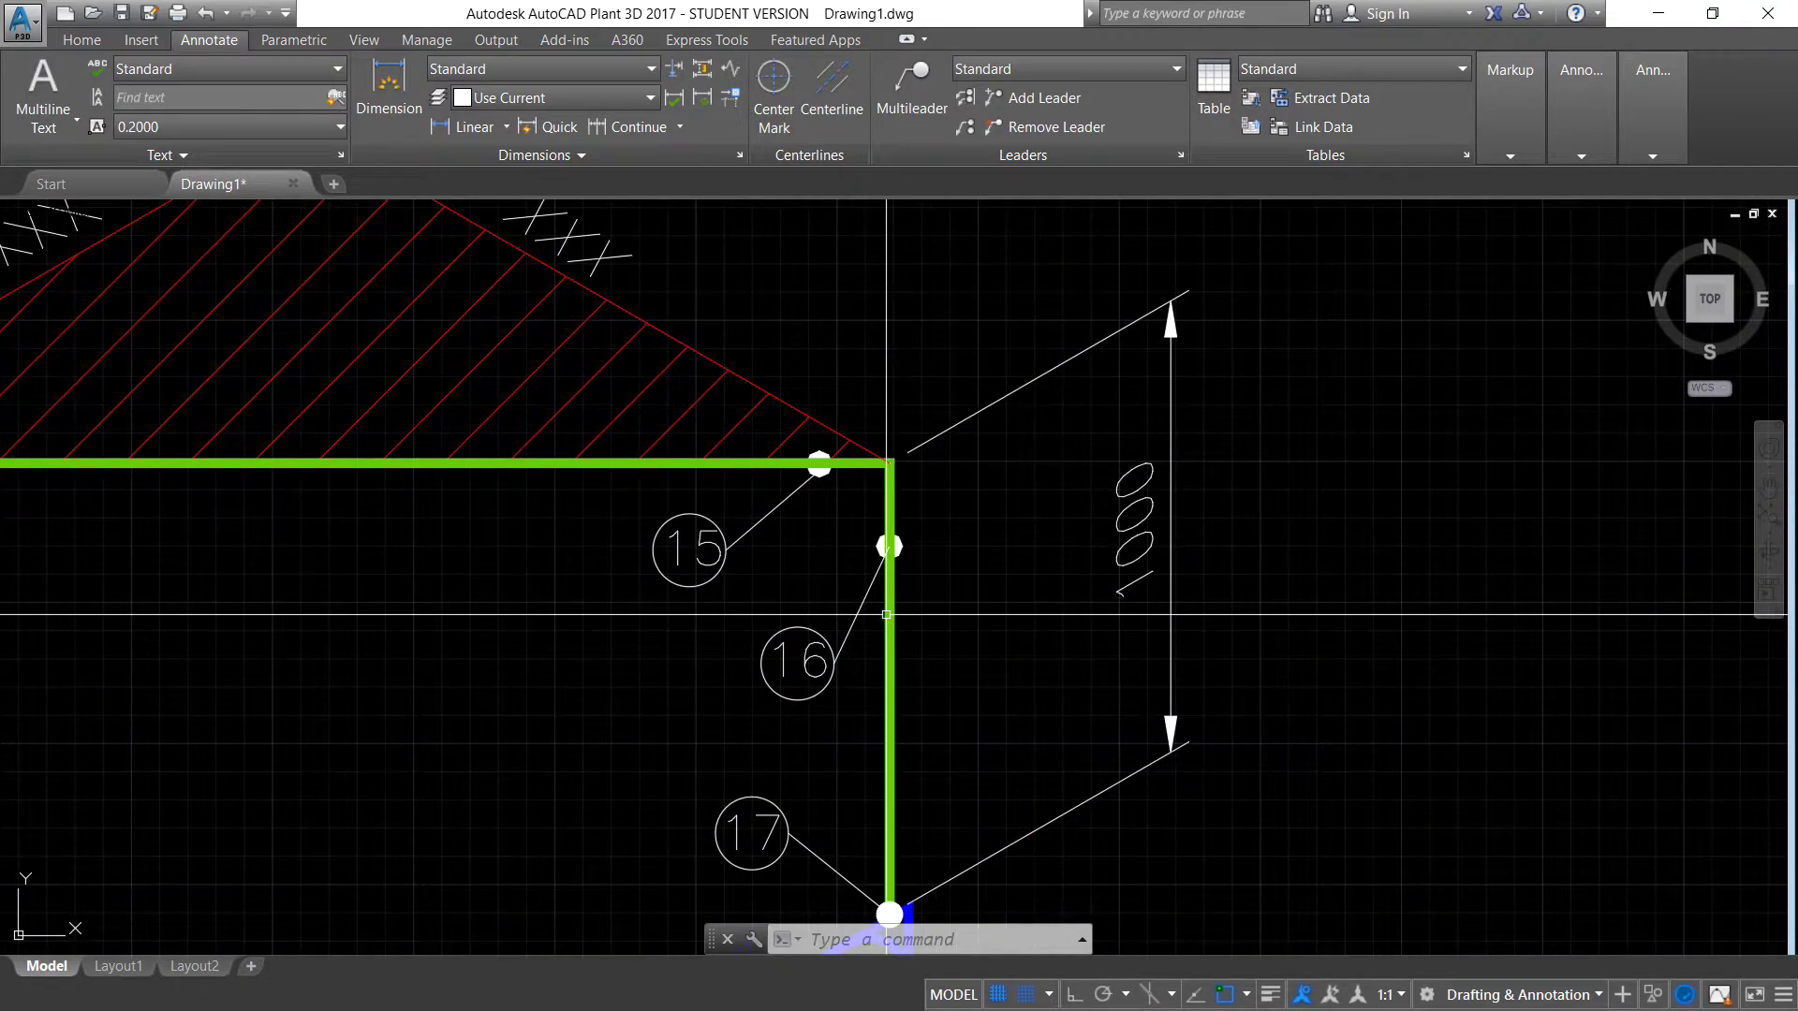
pyautogui.click(847, 517)
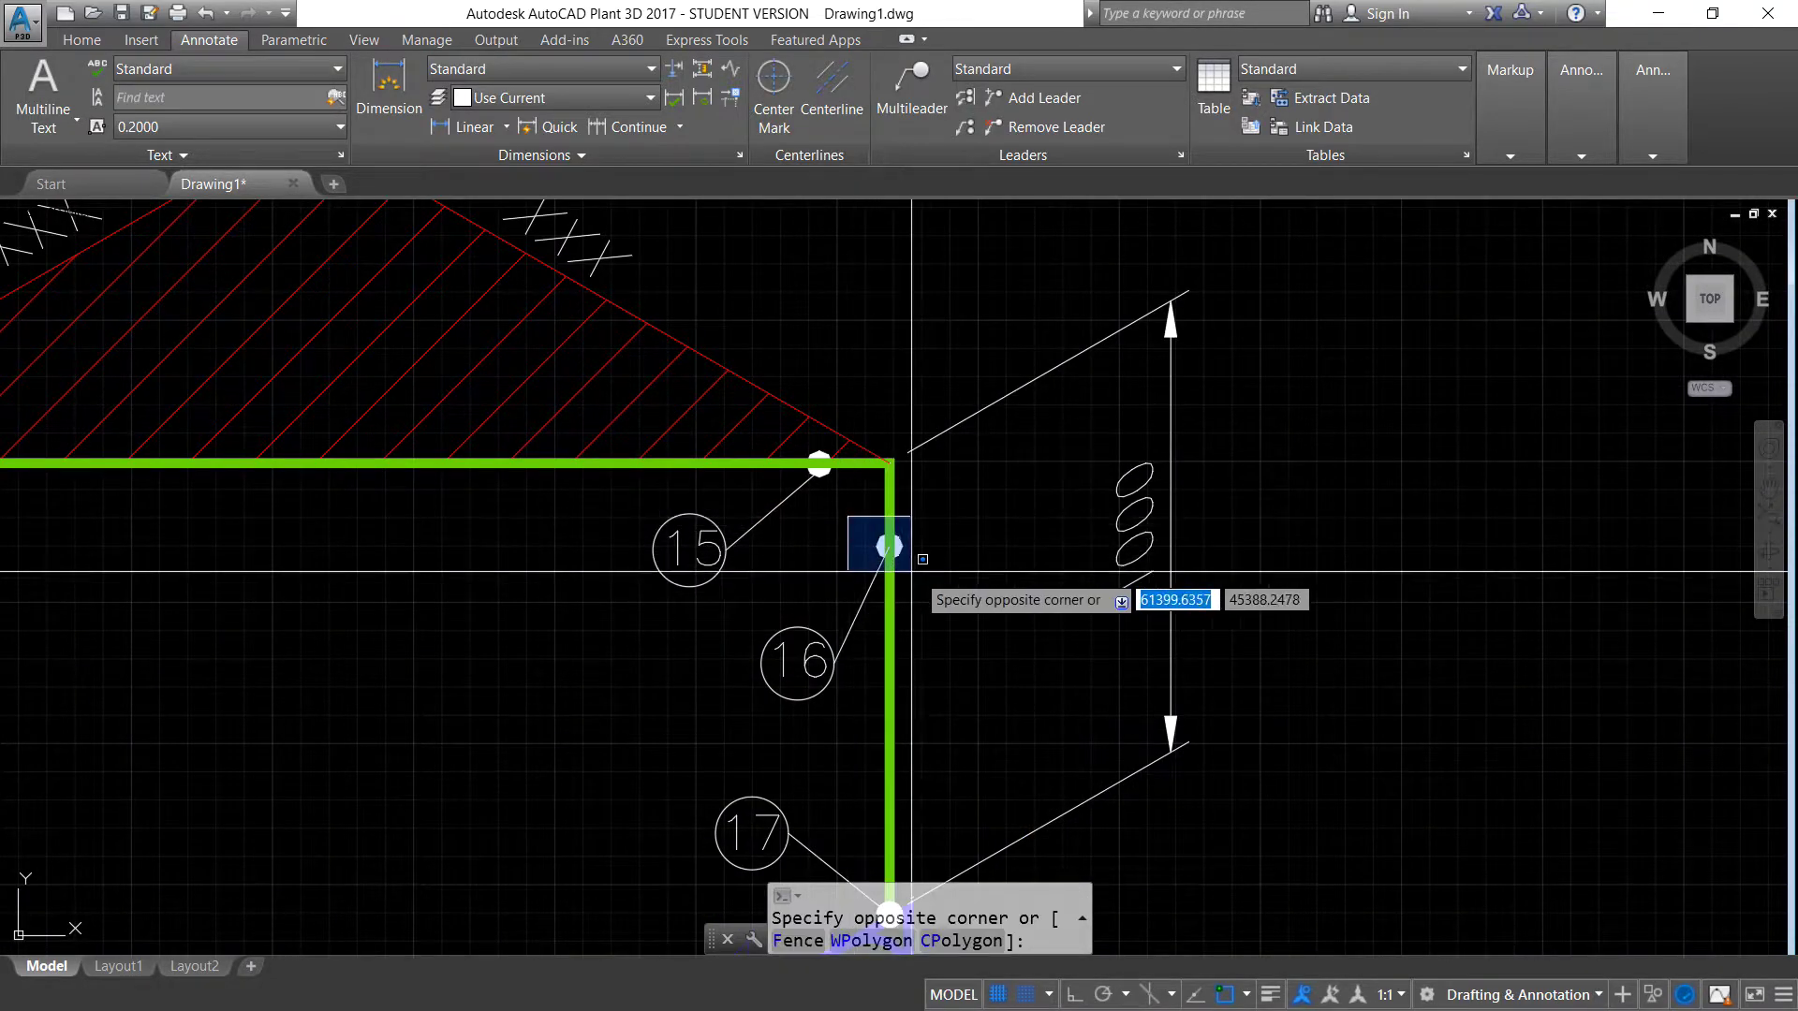
pyautogui.click(820, 466)
pyautogui.scroll(-4, 824, 471)
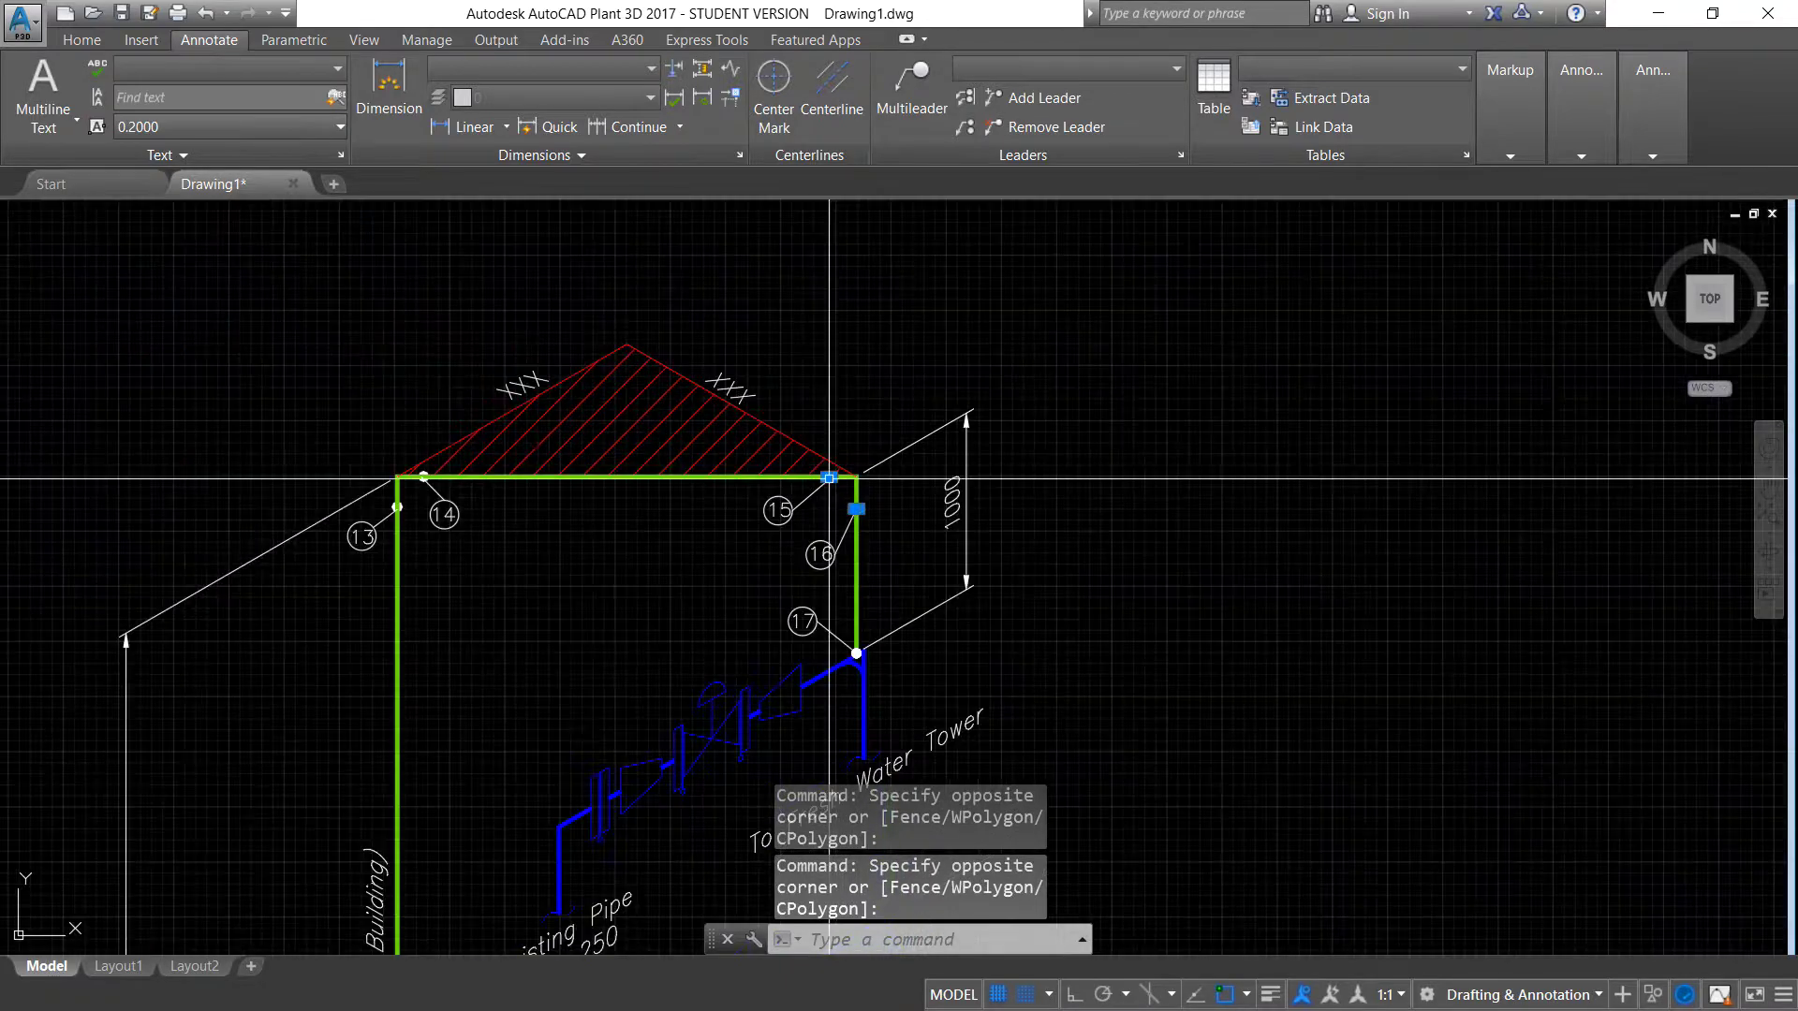
pyautogui.press('Escape')
pyautogui.scroll(2, 833, 560)
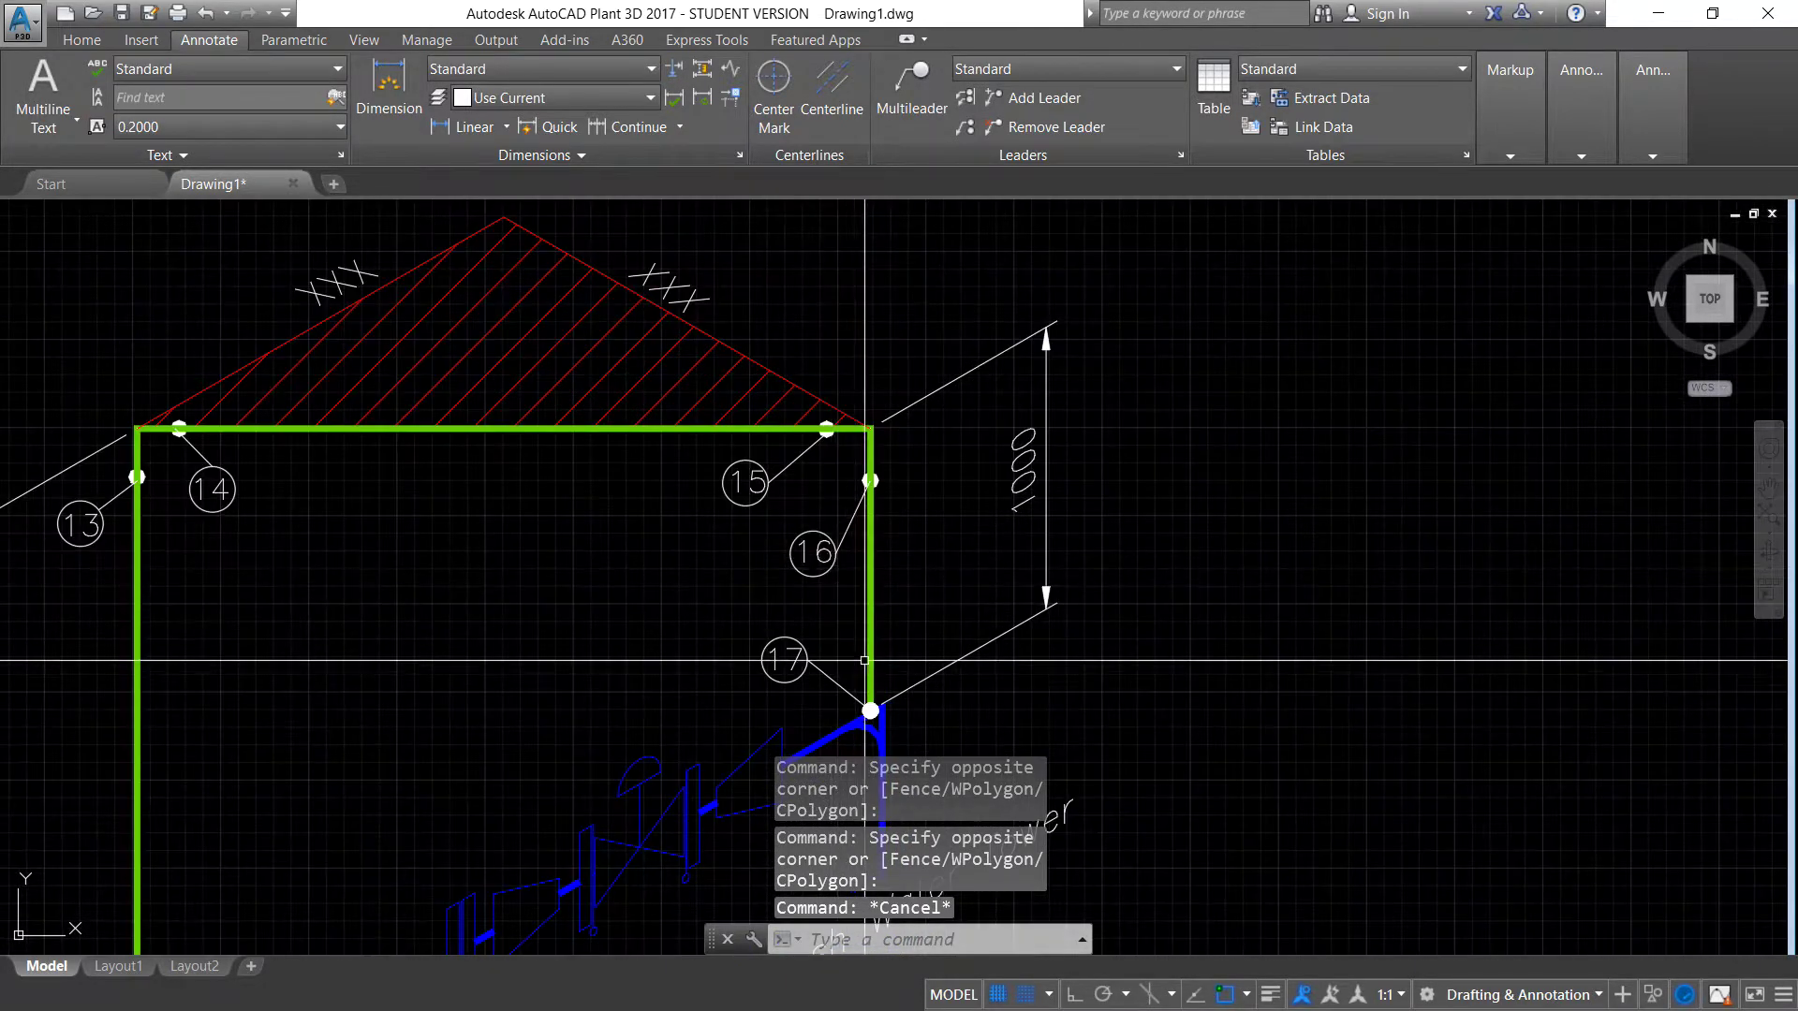
pyautogui.scroll(4, 847, 711)
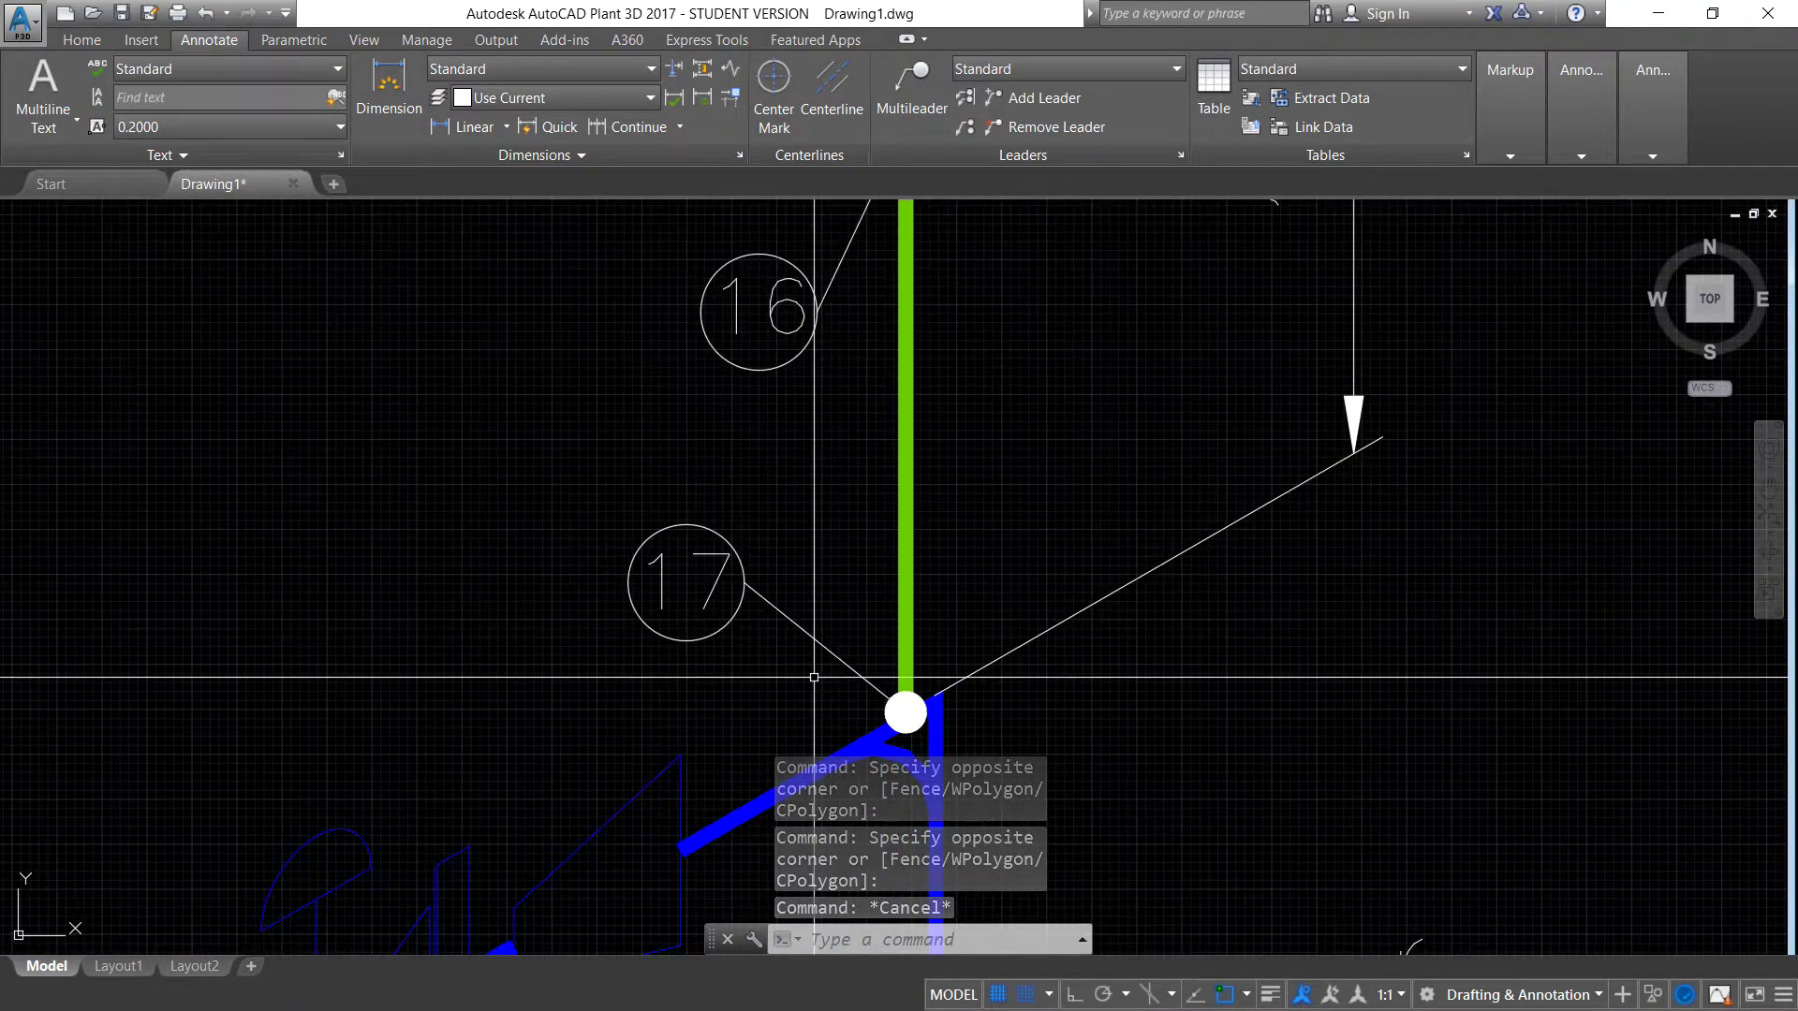
pyautogui.click(810, 673)
pyautogui.click(636, 563)
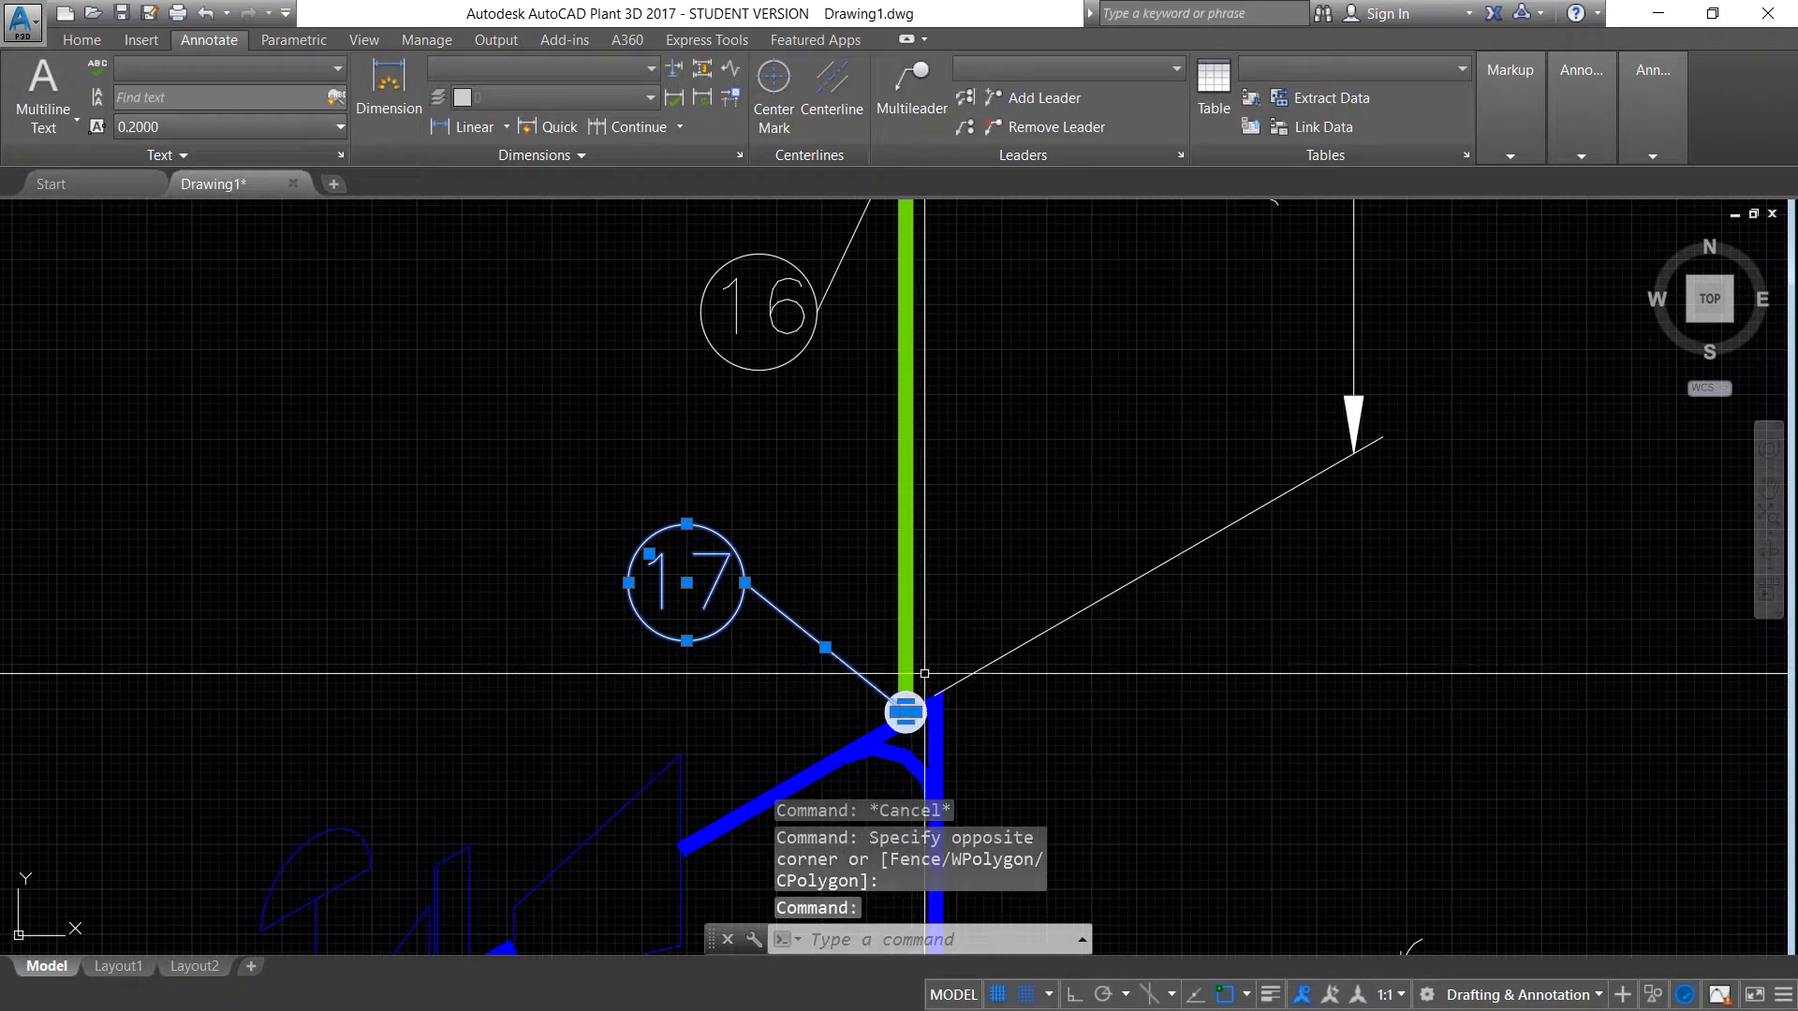
pyautogui.scroll(-3, 919, 660)
pyautogui.scroll(-1, 930, 622)
pyautogui.press('Escape')
pyautogui.scroll(4, 937, 611)
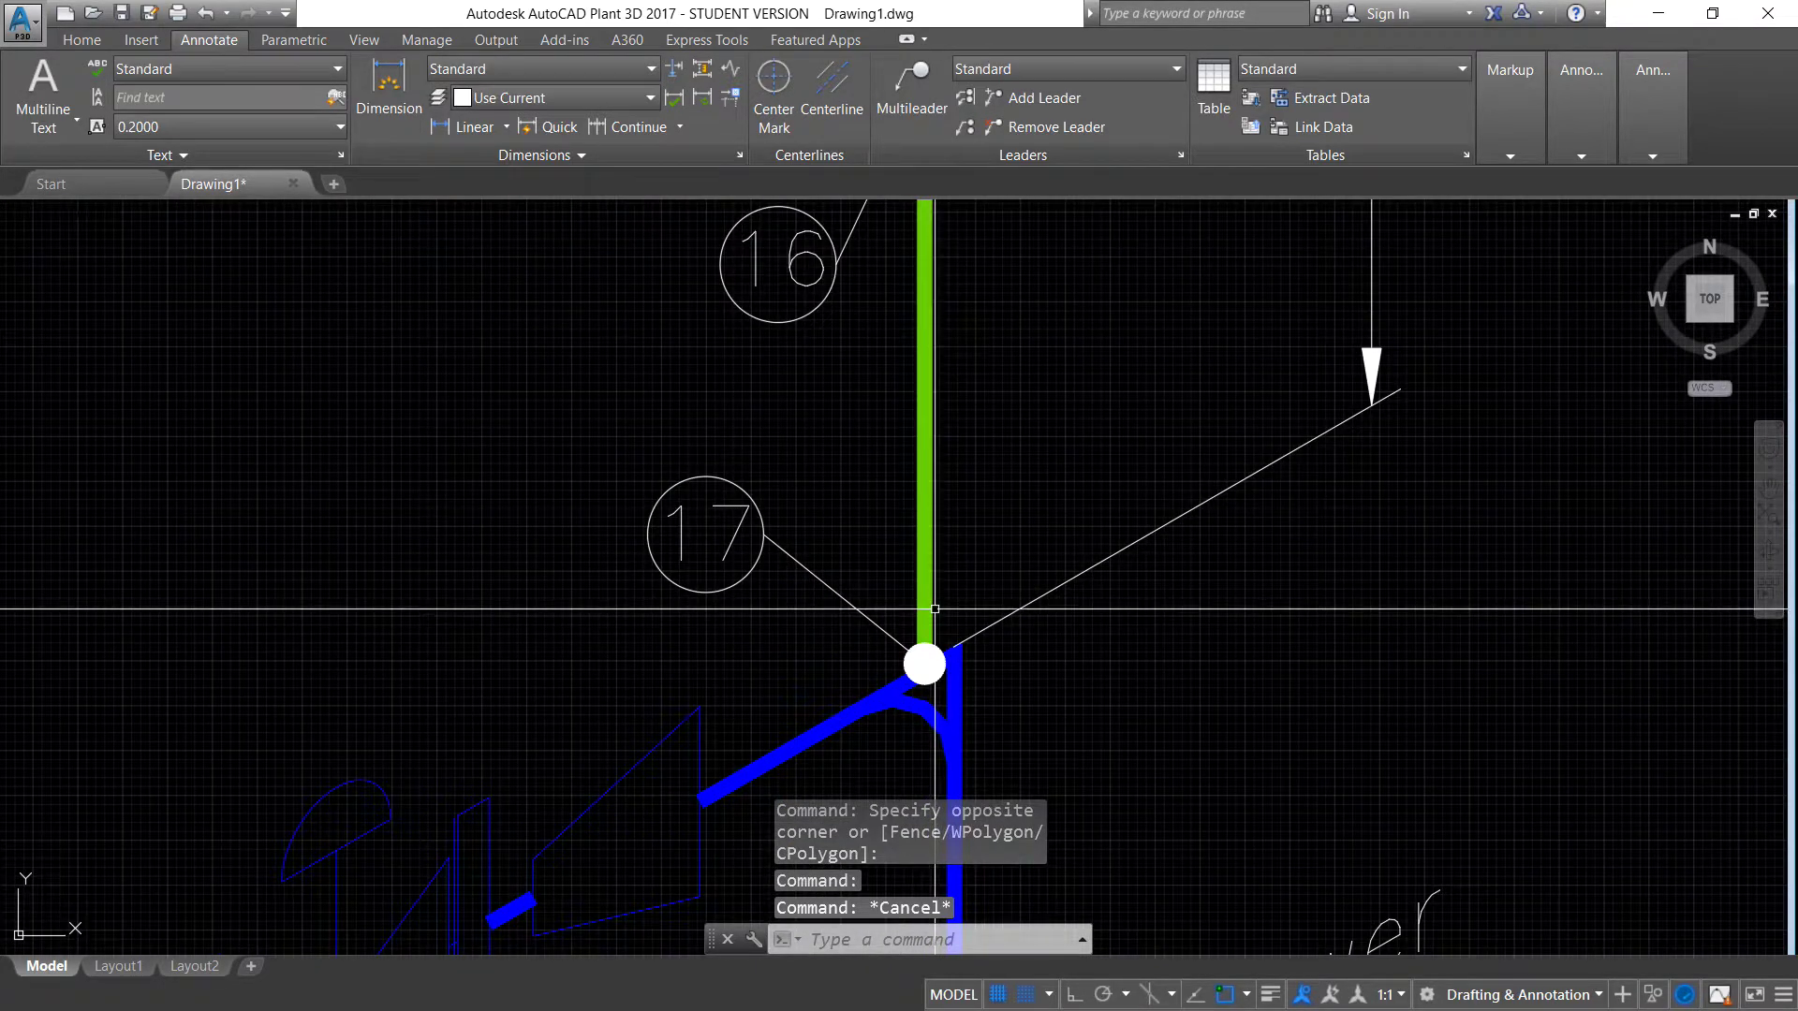
pyautogui.scroll(-2, 875, 599)
pyautogui.scroll(-4, 872, 594)
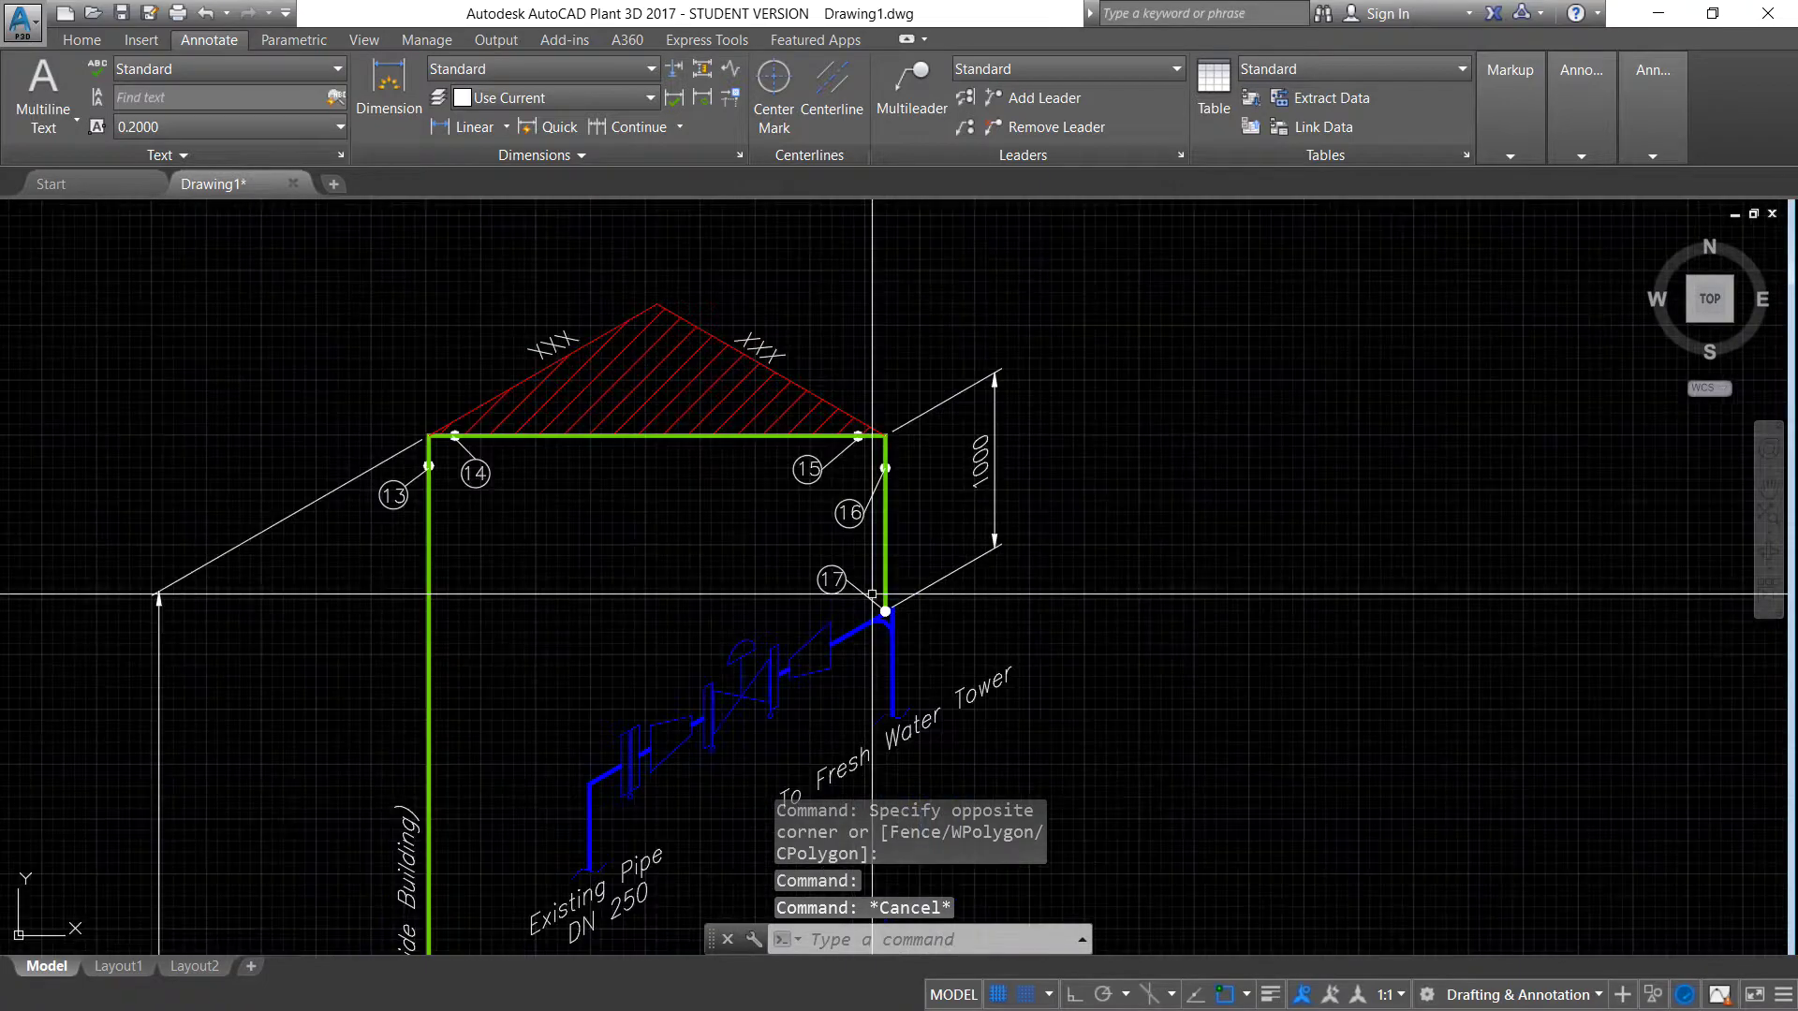
pyautogui.scroll(4, 871, 630)
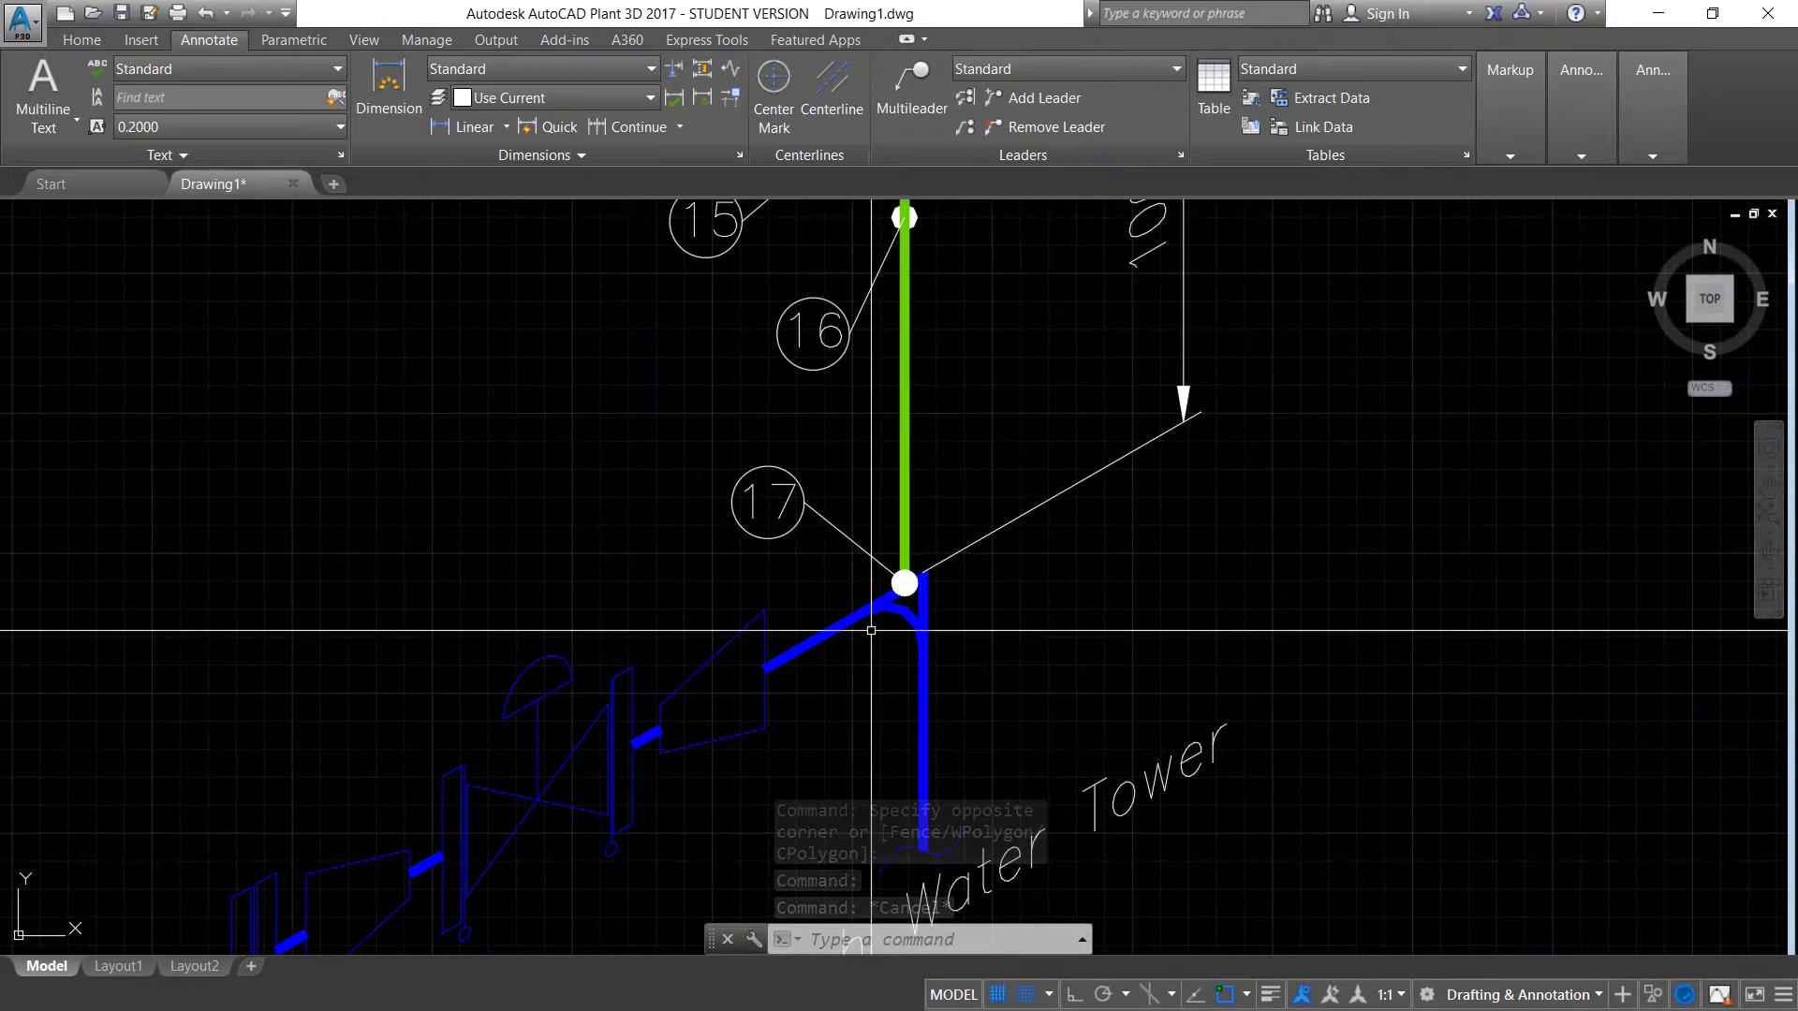
pyautogui.scroll(-4, 871, 630)
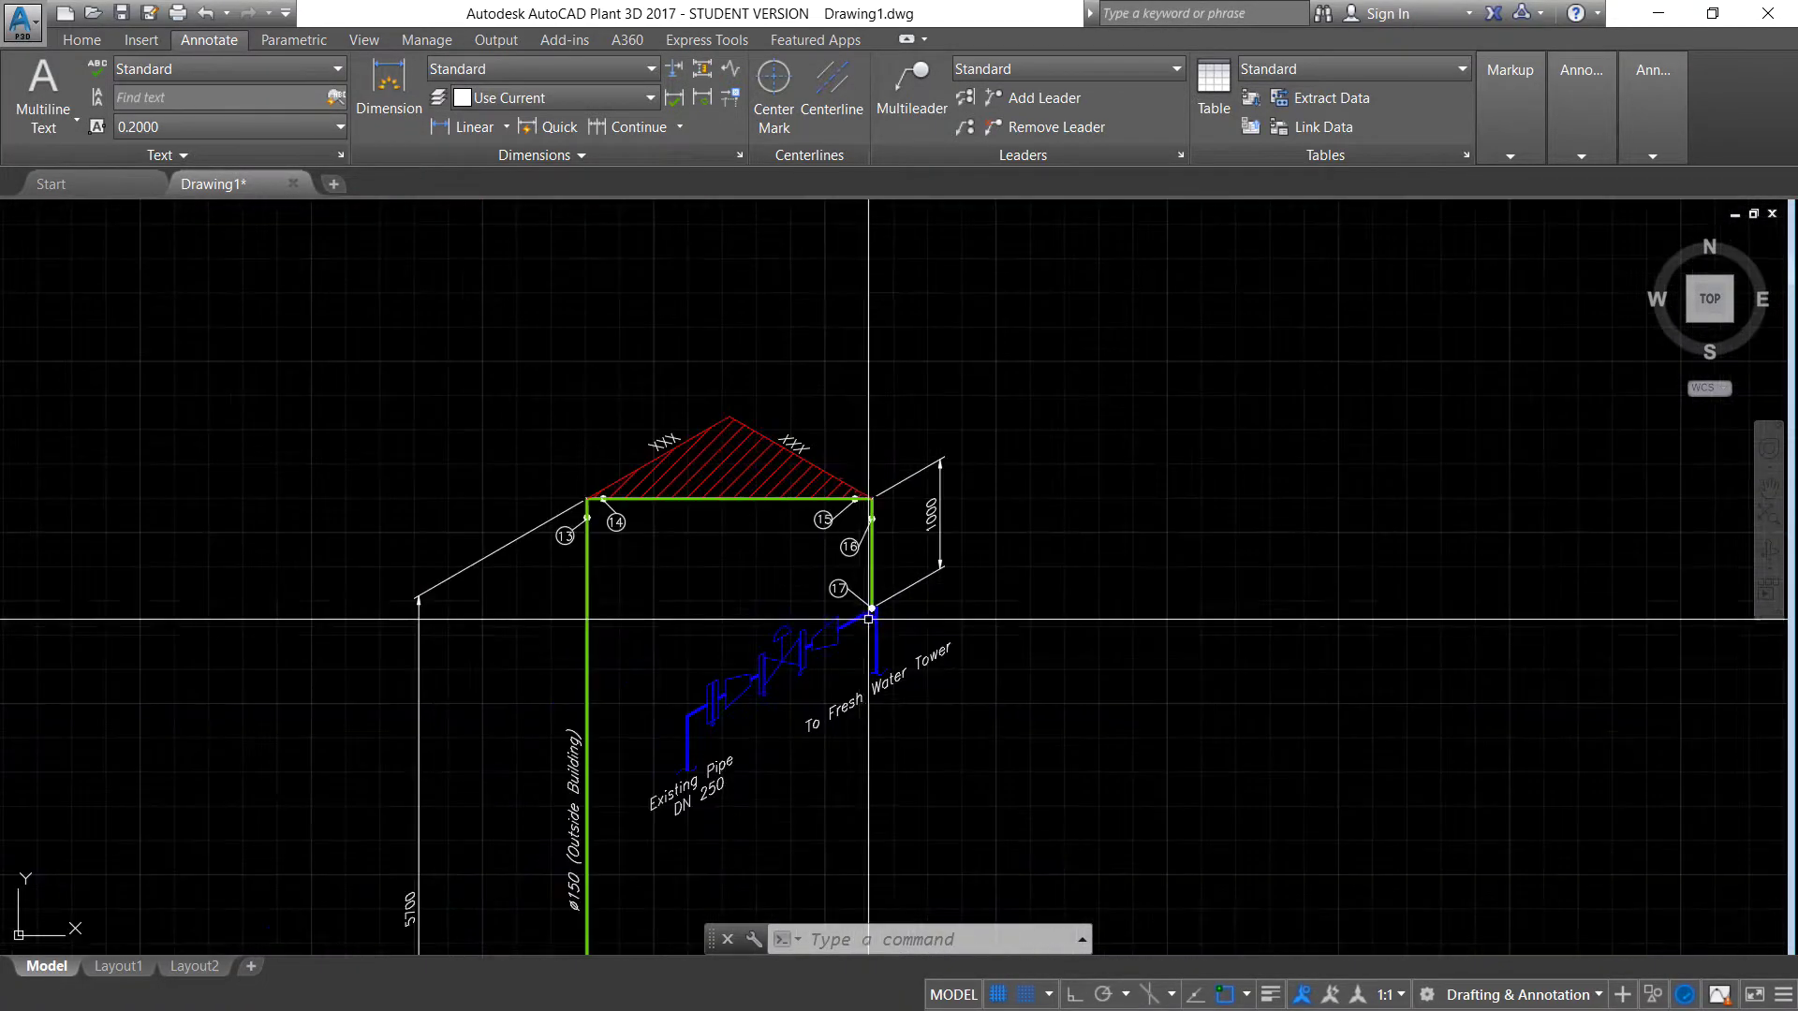
pyautogui.scroll(2, 872, 630)
pyautogui.moveTo(754, 941); pyautogui.dragTo(711, 656, button='middle')
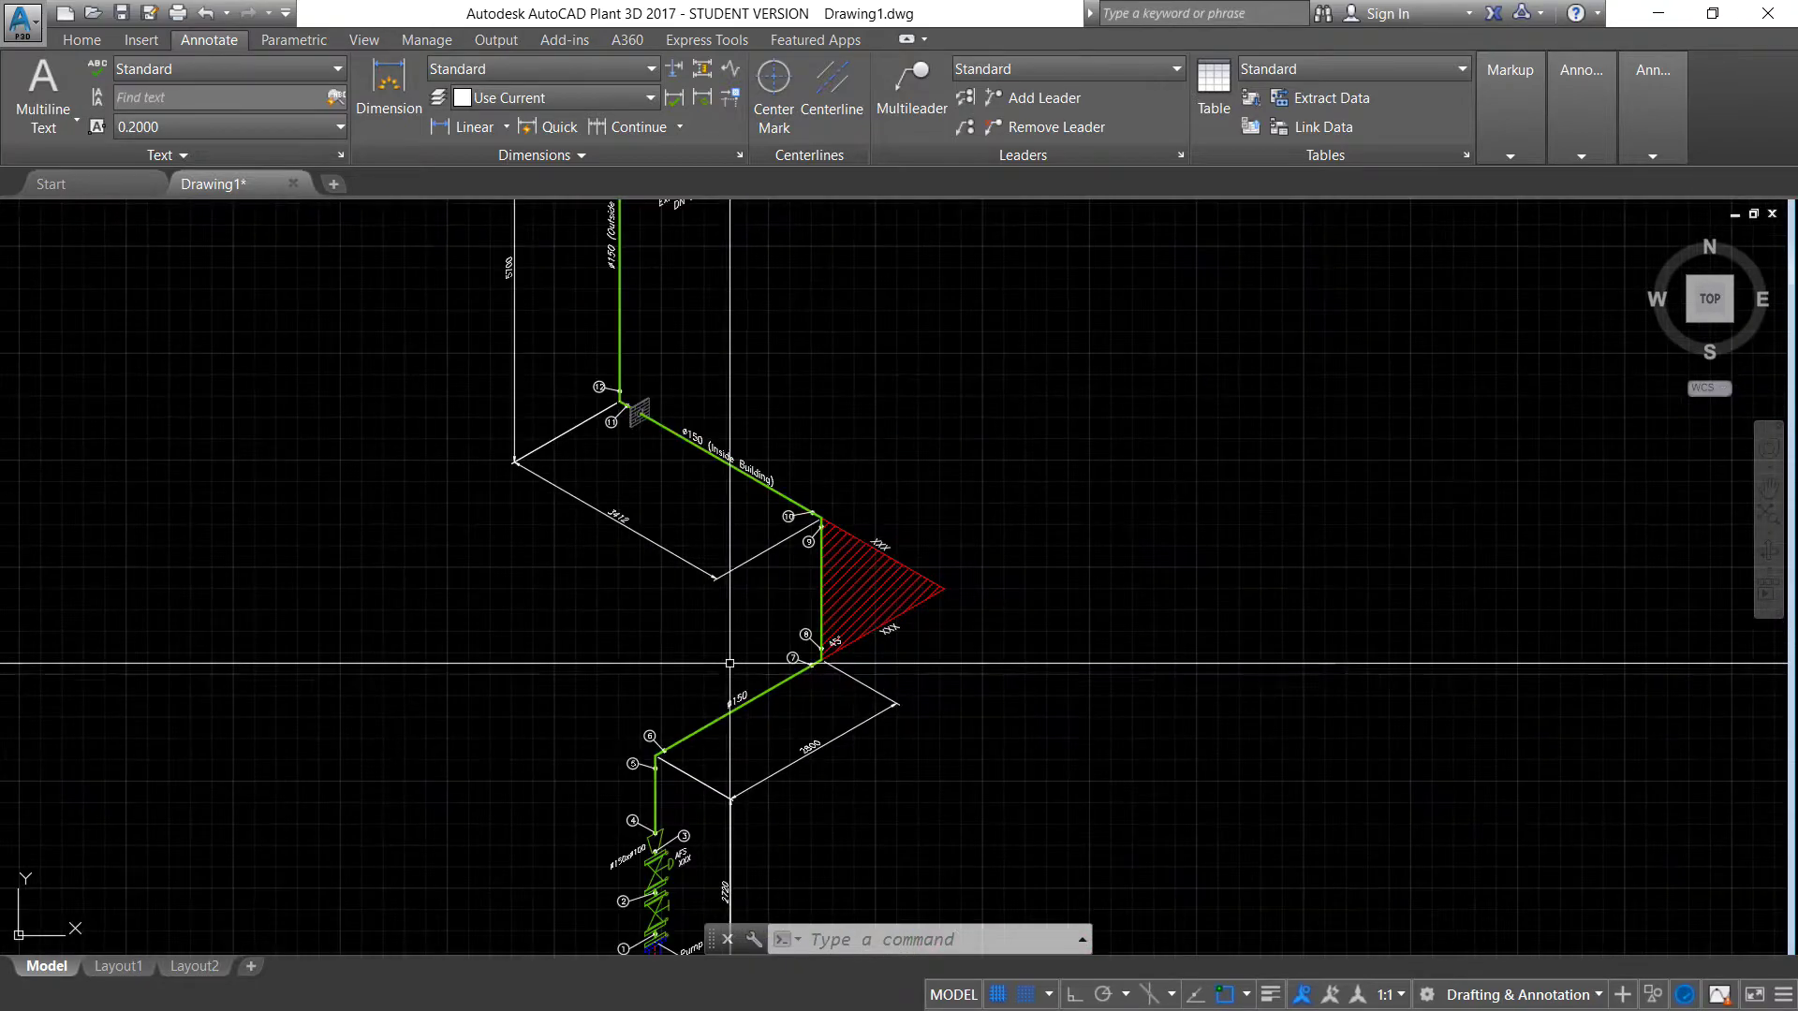
pyautogui.moveTo(655, 835); pyautogui.dragTo(647, 707, button='middle')
pyautogui.scroll(2, 647, 707)
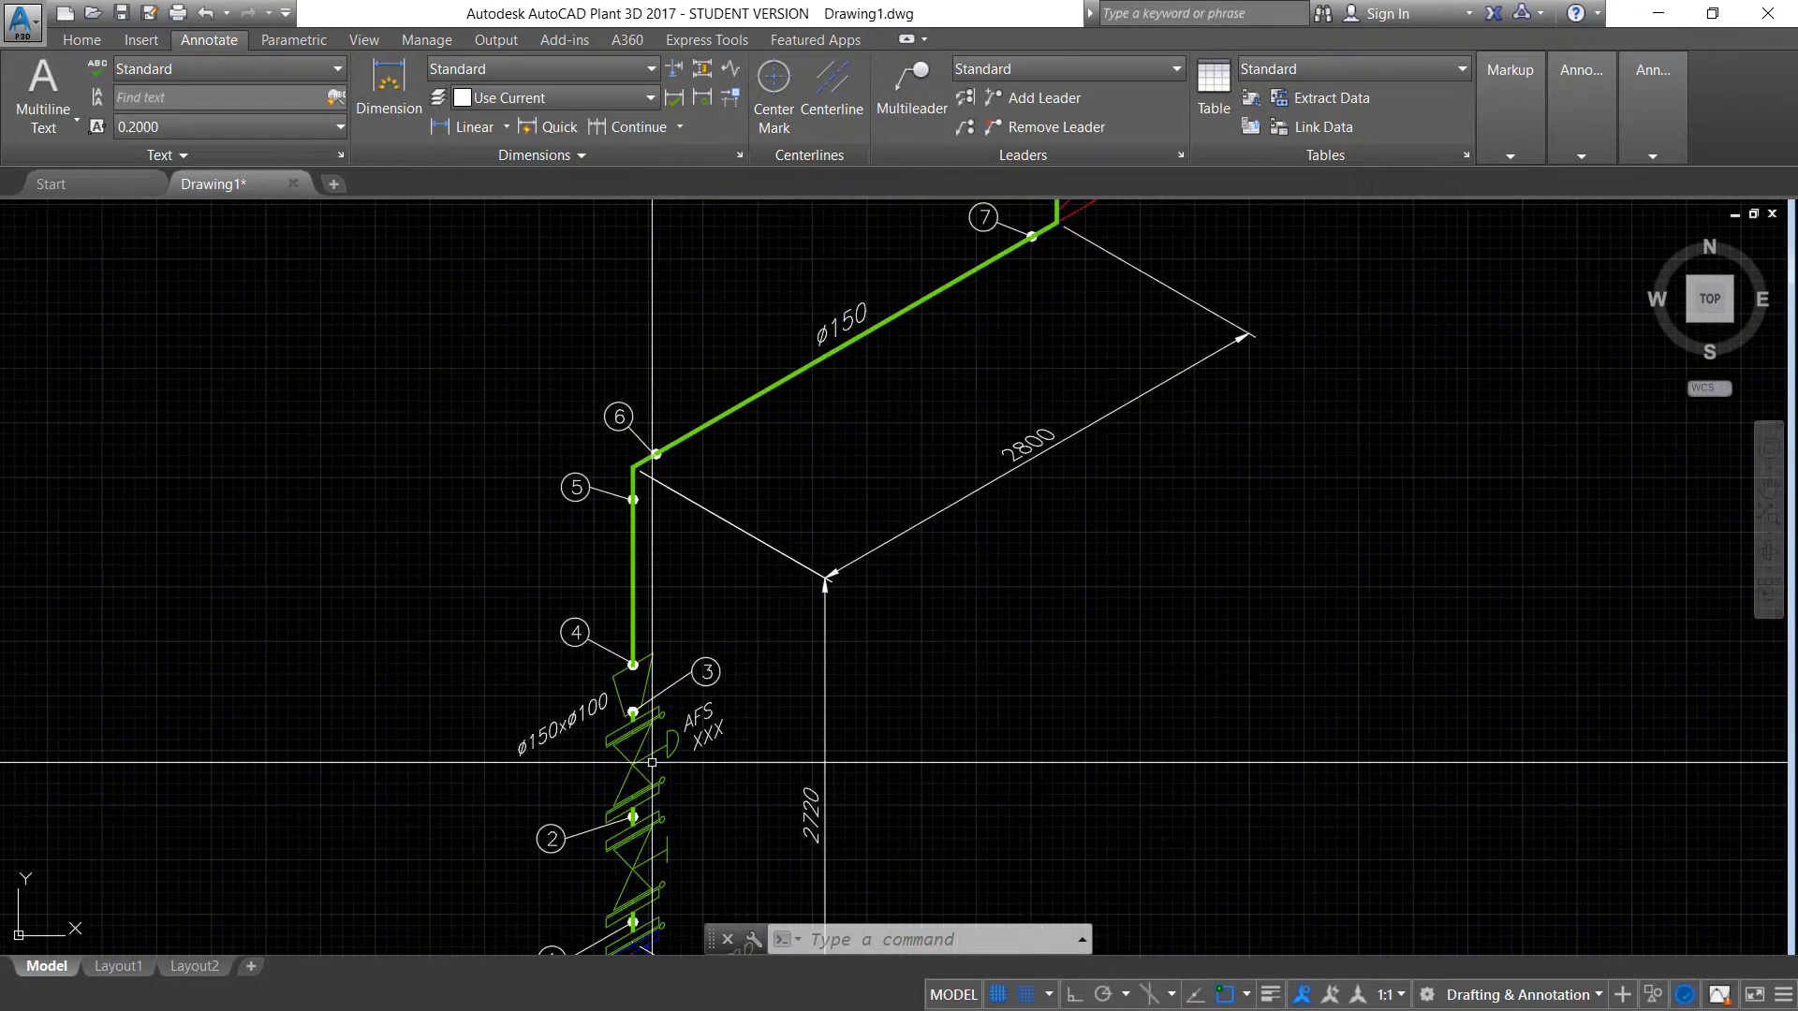
pyautogui.scroll(-3, 702, 562)
pyautogui.scroll(-2, 730, 487)
pyautogui.moveTo(731, 487); pyautogui.dragTo(747, 458, button='middle')
pyautogui.scroll(2, 747, 459)
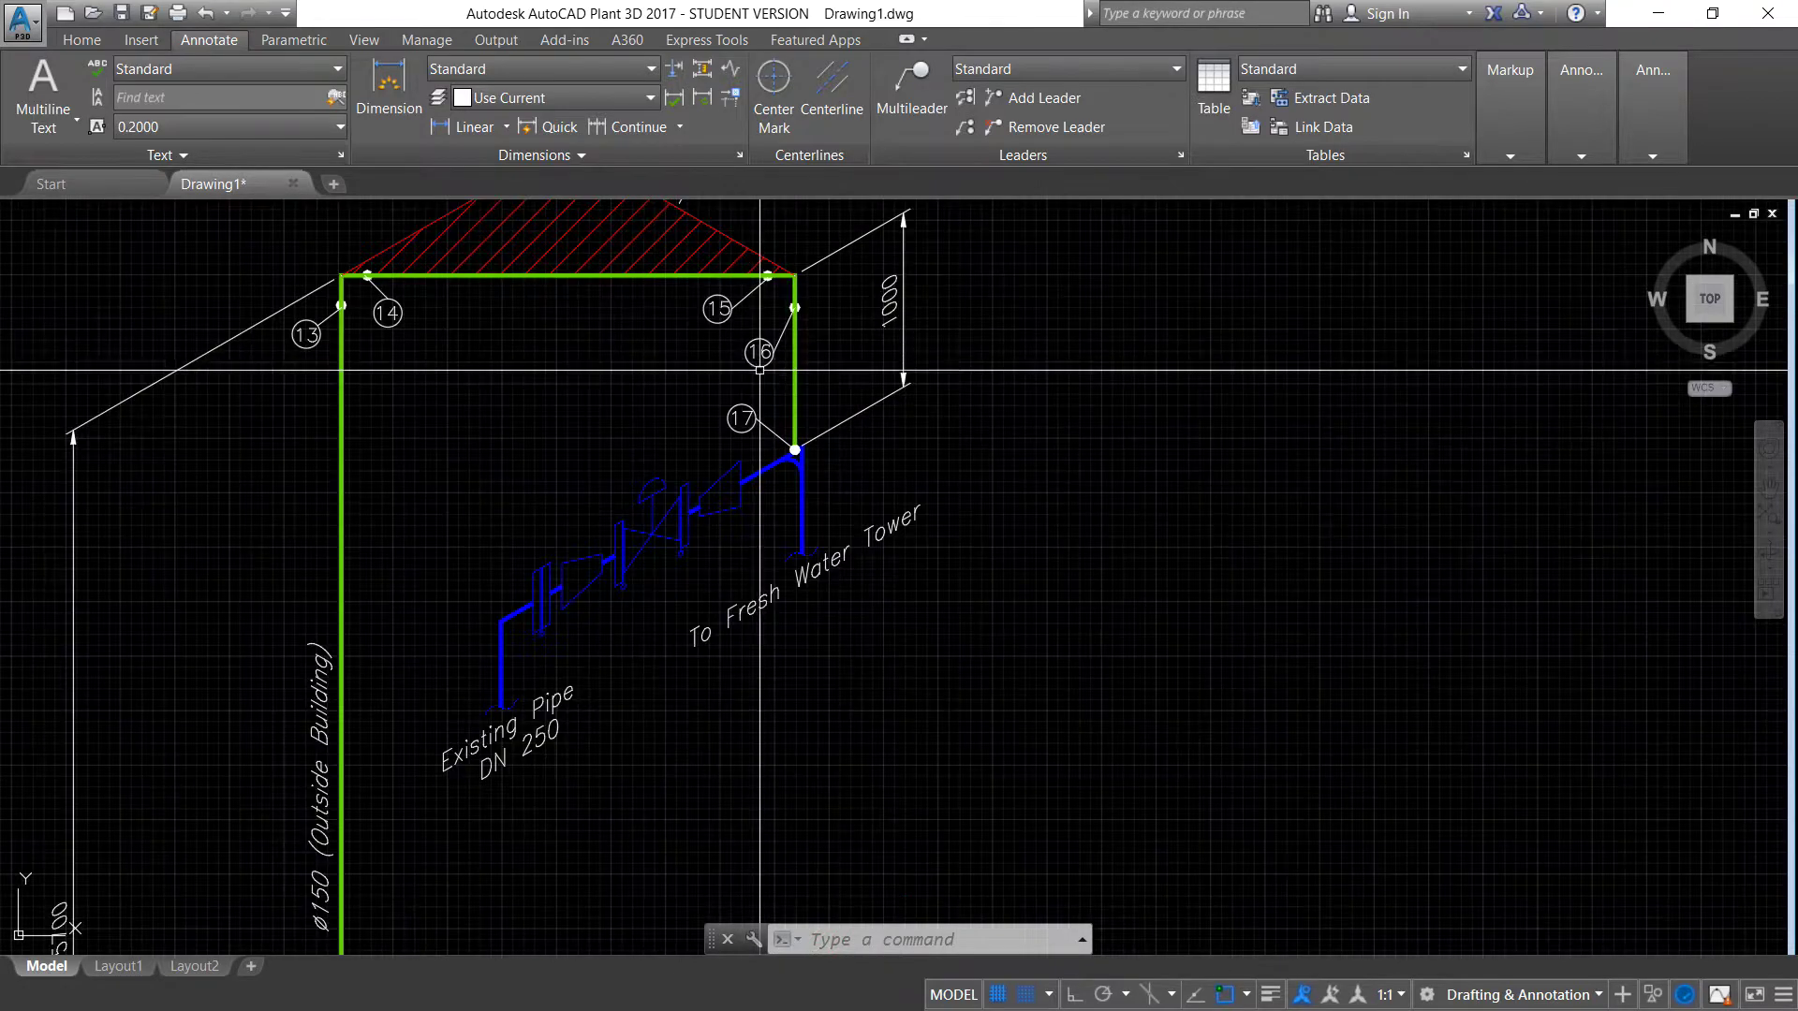
pyautogui.scroll(-3, 746, 562)
pyautogui.moveTo(746, 655); pyautogui.dragTo(754, 582, button='middle')
pyautogui.scroll(2, 679, 620)
pyautogui.scroll(4, 678, 619)
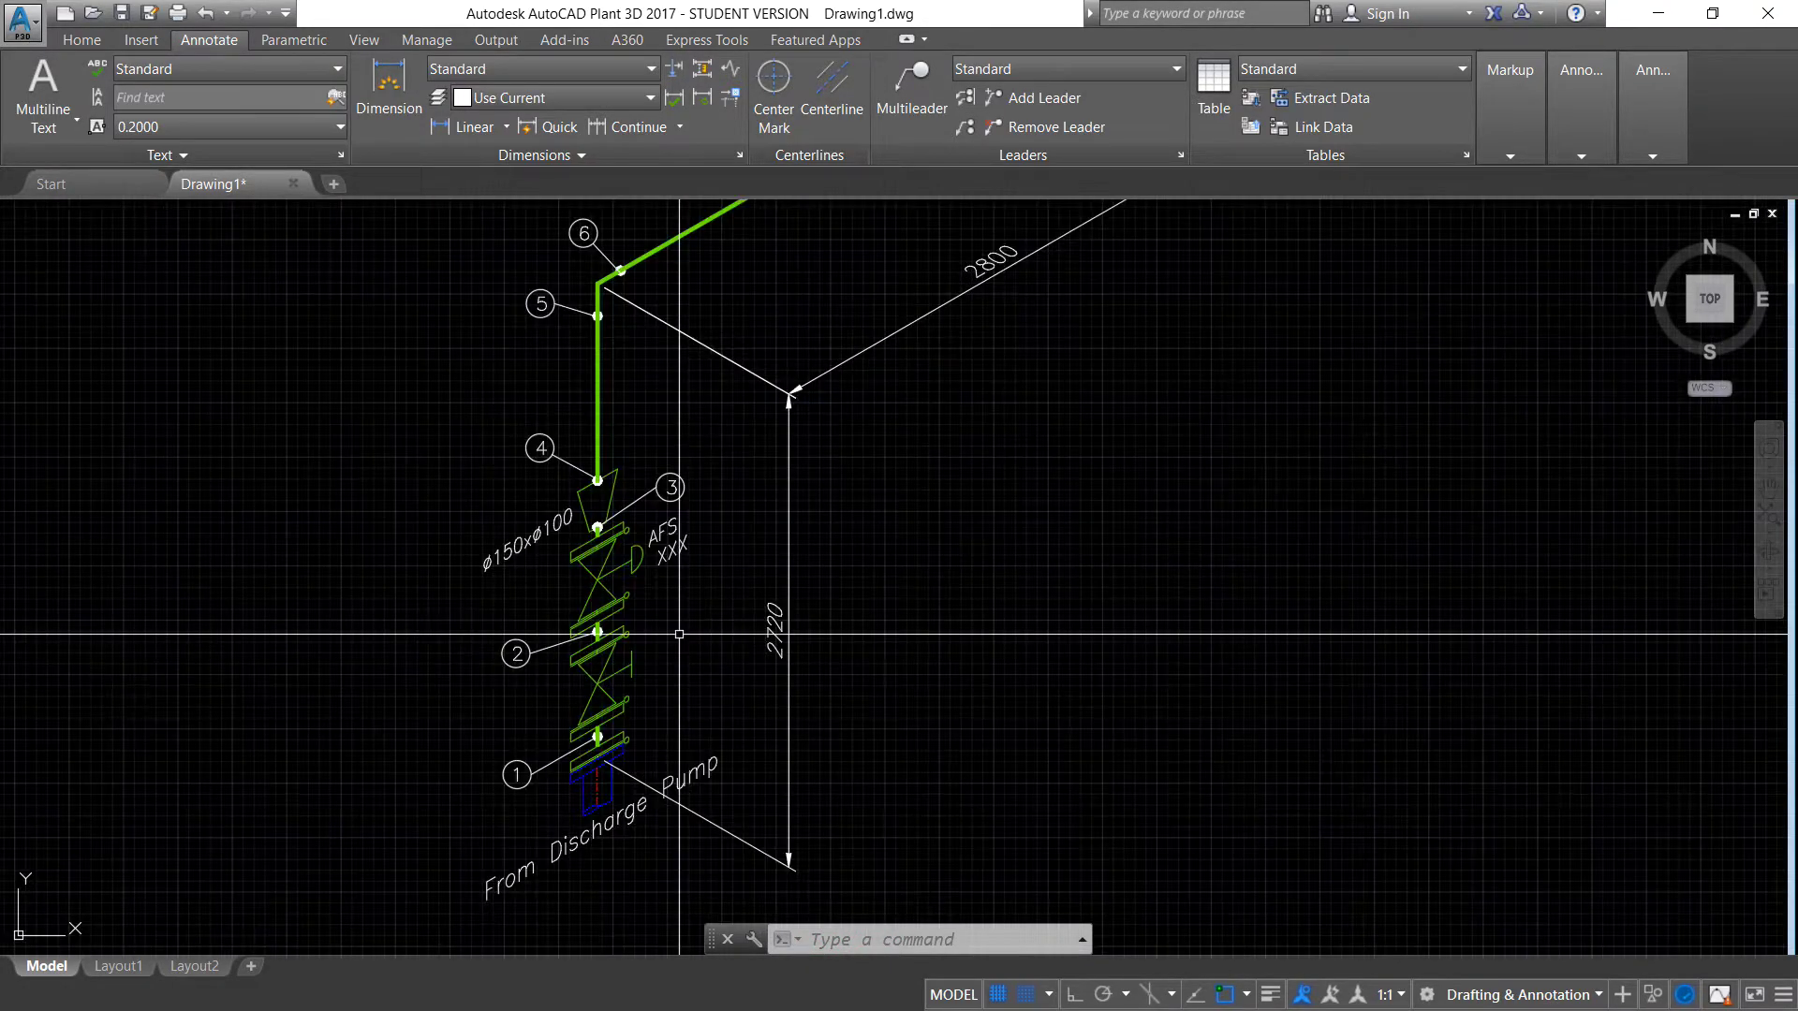
pyautogui.scroll(-4, 678, 633)
pyautogui.scroll(2, 679, 511)
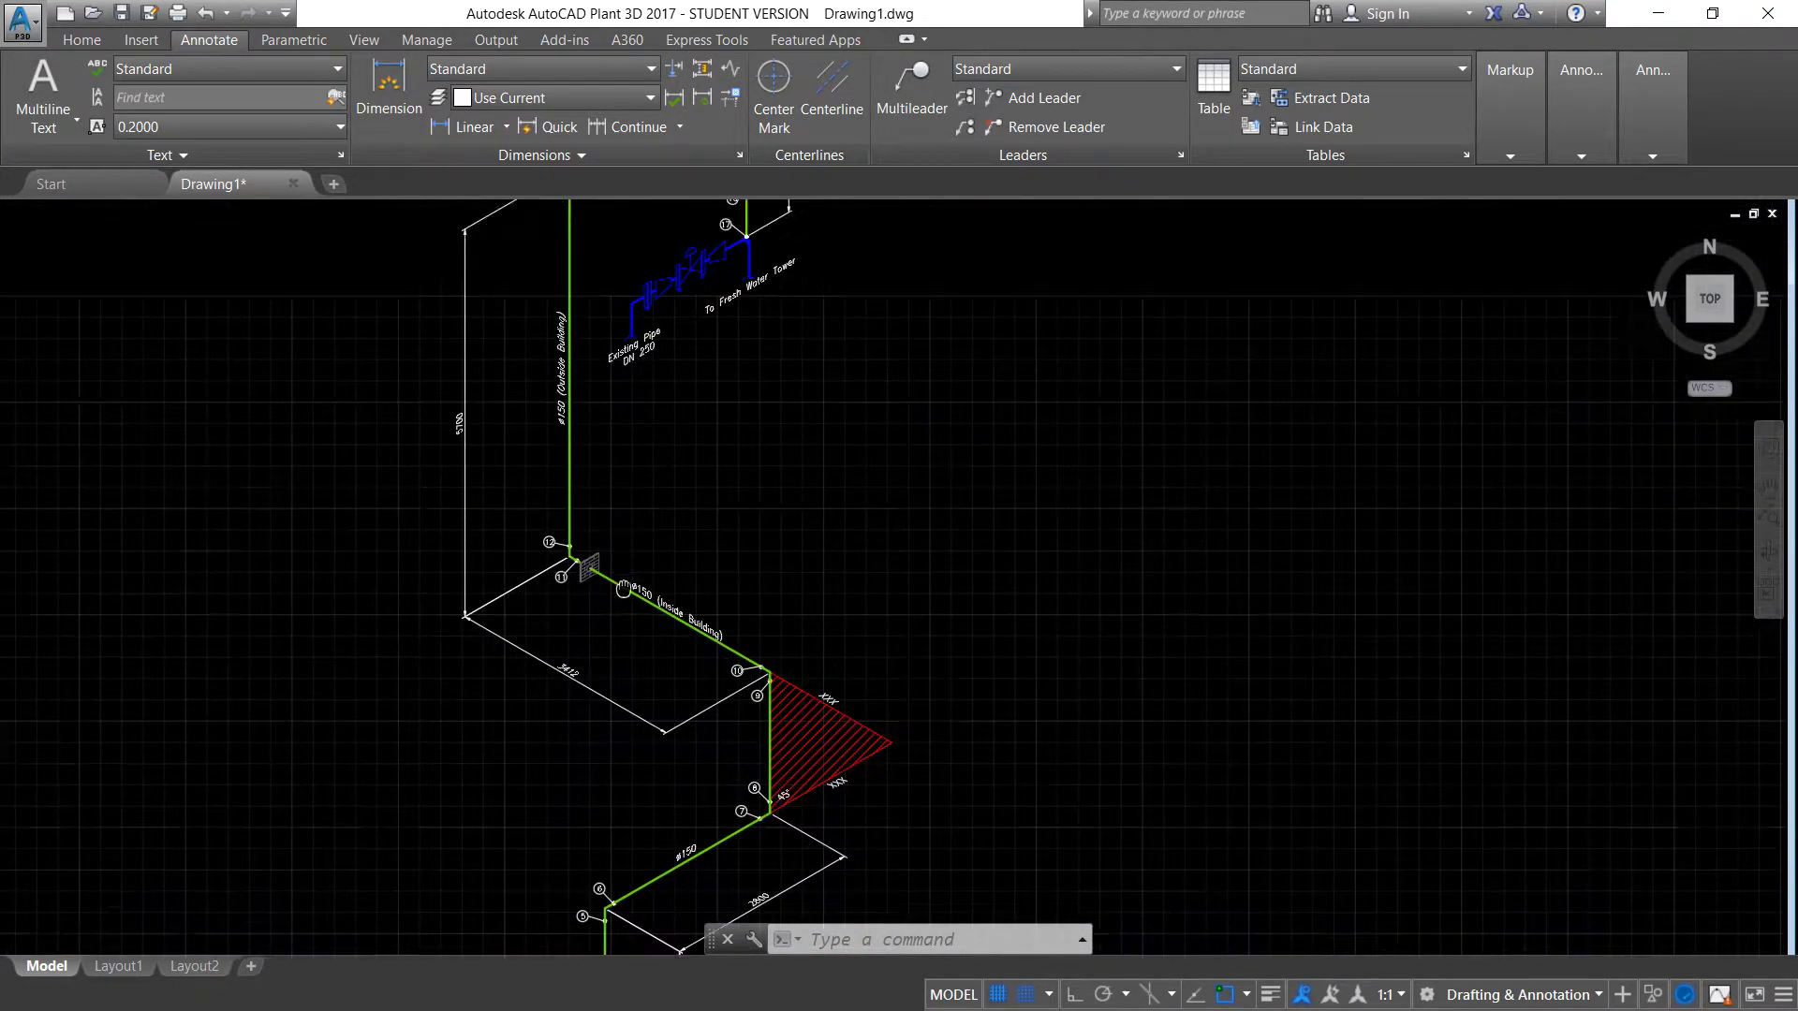
pyautogui.moveTo(679, 511)
pyautogui.mouseDown(button='middle')
pyautogui.moveTo(675, 460)
pyautogui.moveTo(779, 510)
pyautogui.mouseUp(button='middle')
pyautogui.scroll(4, 754, 422)
pyautogui.scroll(-4, 753, 422)
pyautogui.scroll(4, 754, 422)
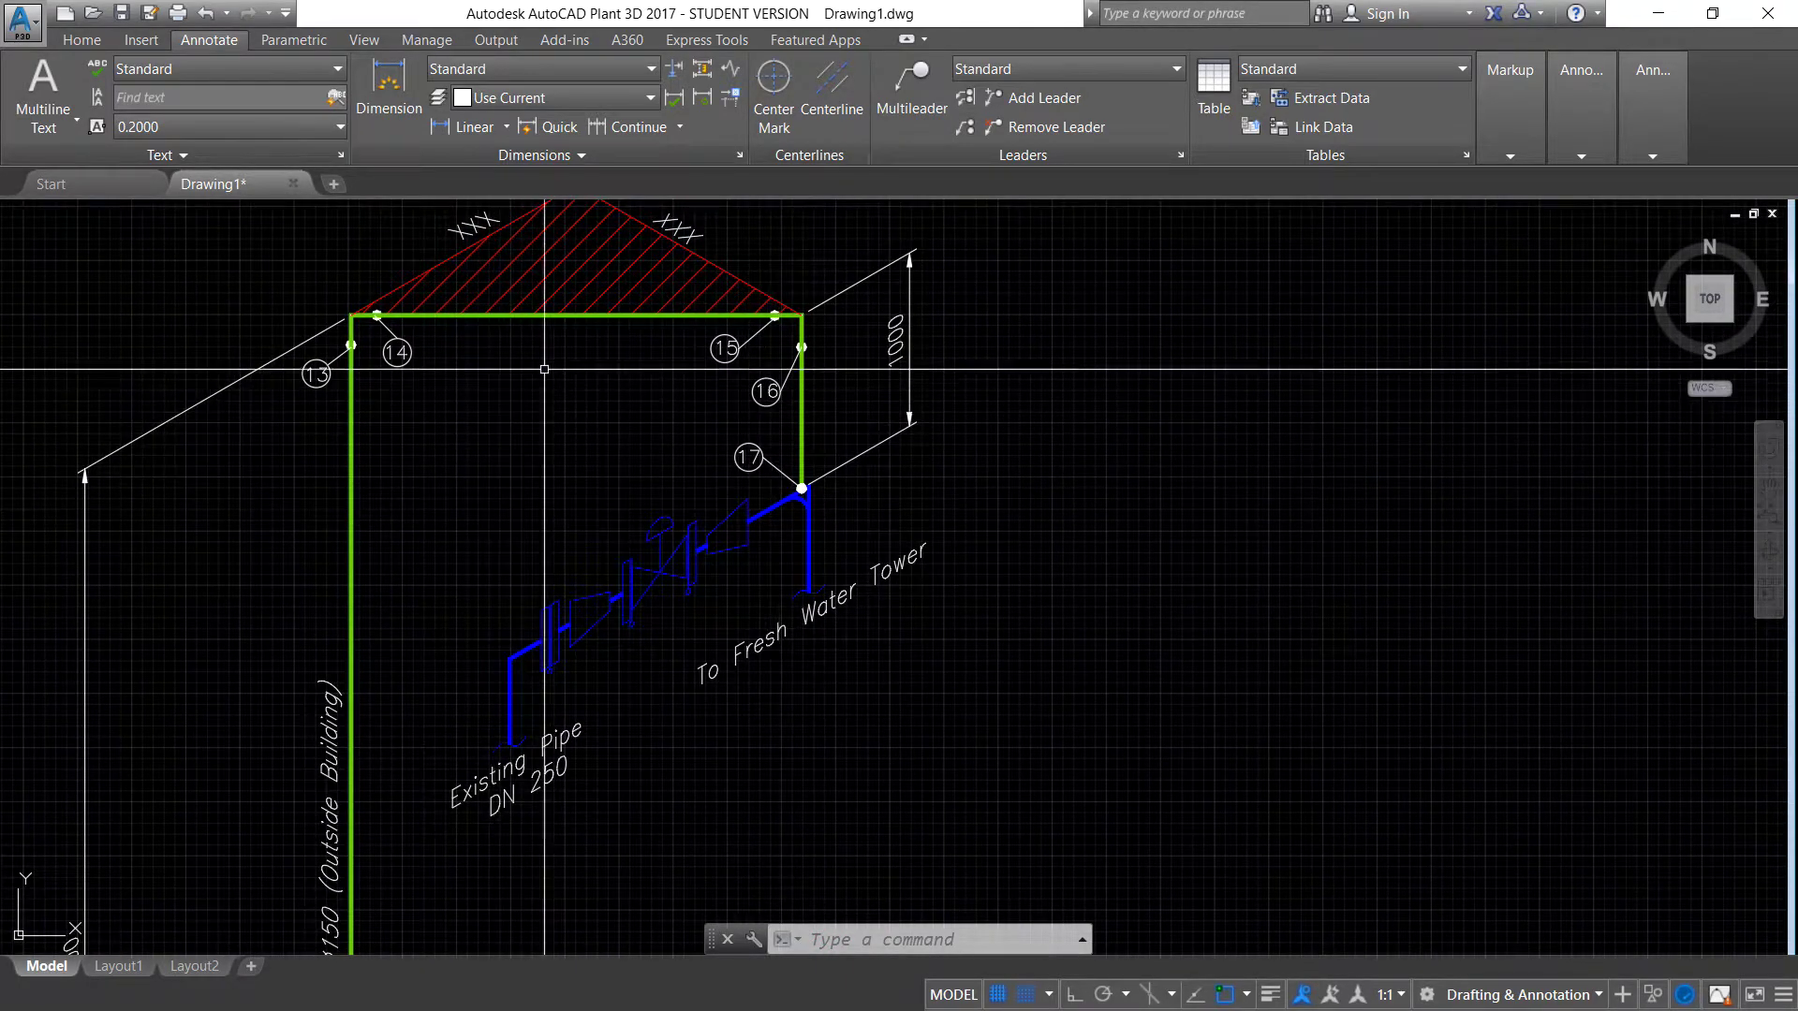
pyautogui.scroll(4, 779, 410)
pyautogui.click(782, 403)
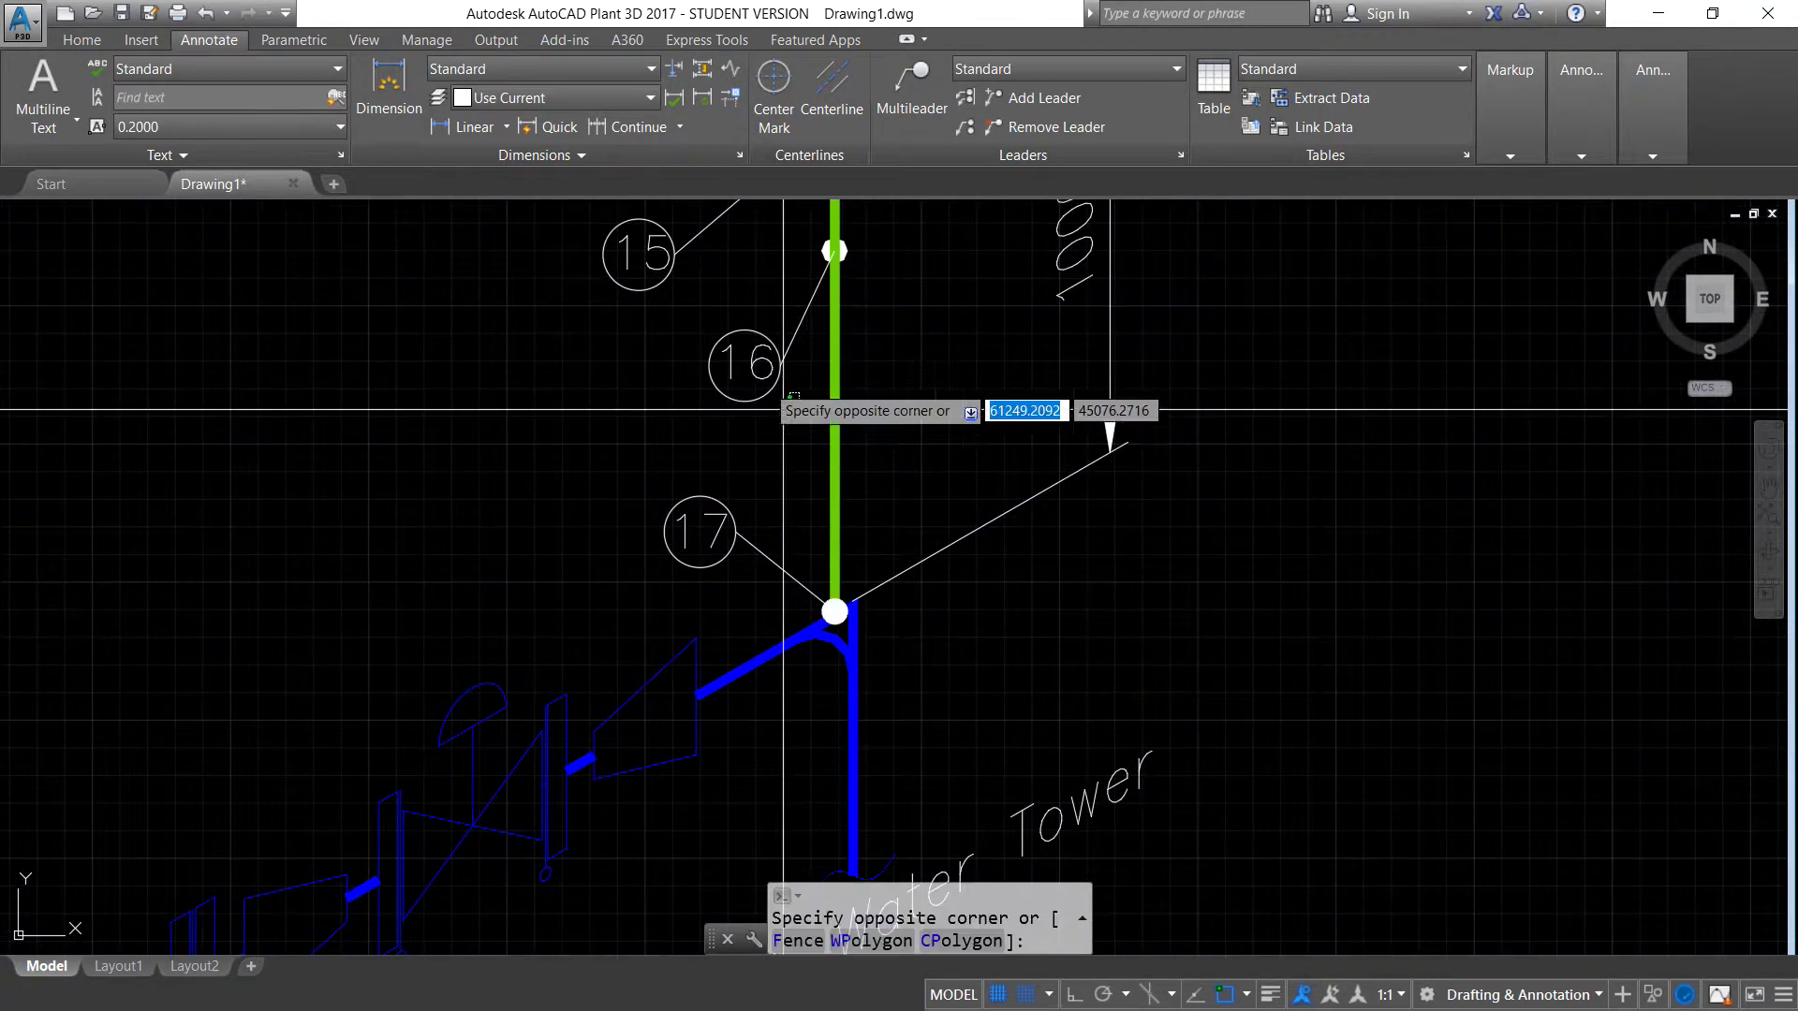
pyautogui.click(586, 238)
pyautogui.scroll(-4, 586, 238)
pyautogui.scroll(4, 741, 490)
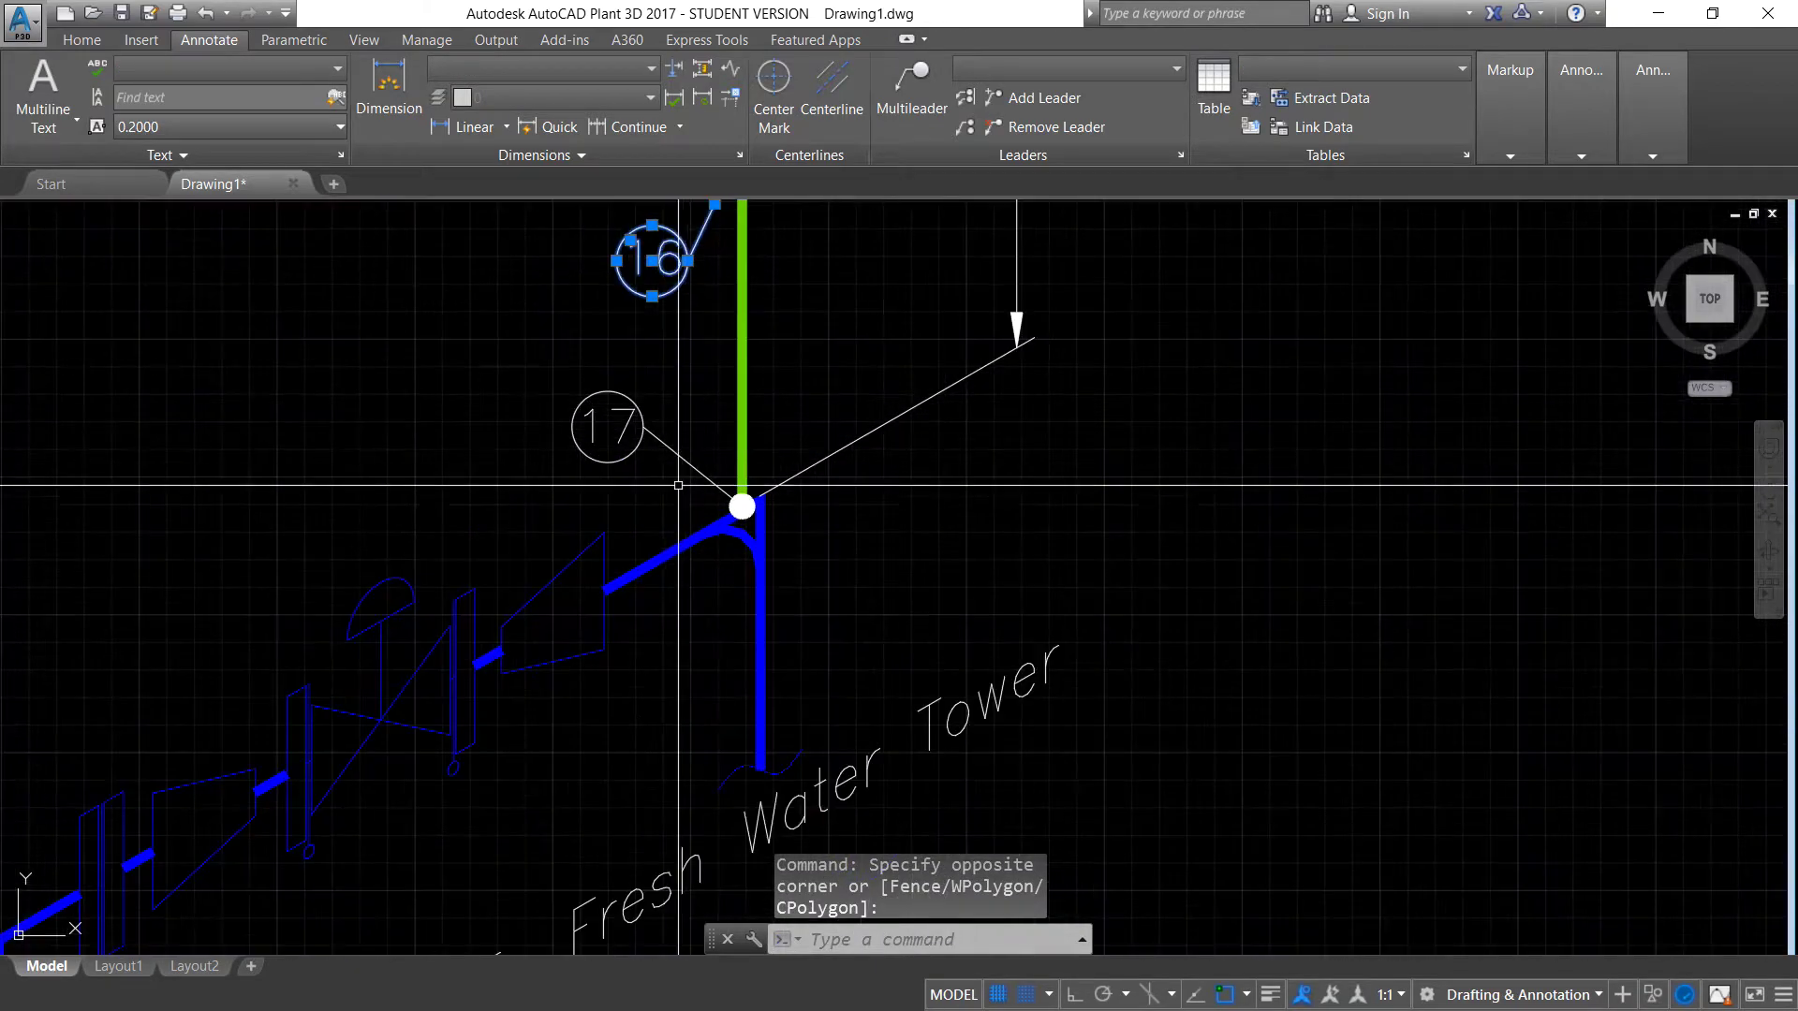
pyautogui.click(742, 501)
pyautogui.click(537, 379)
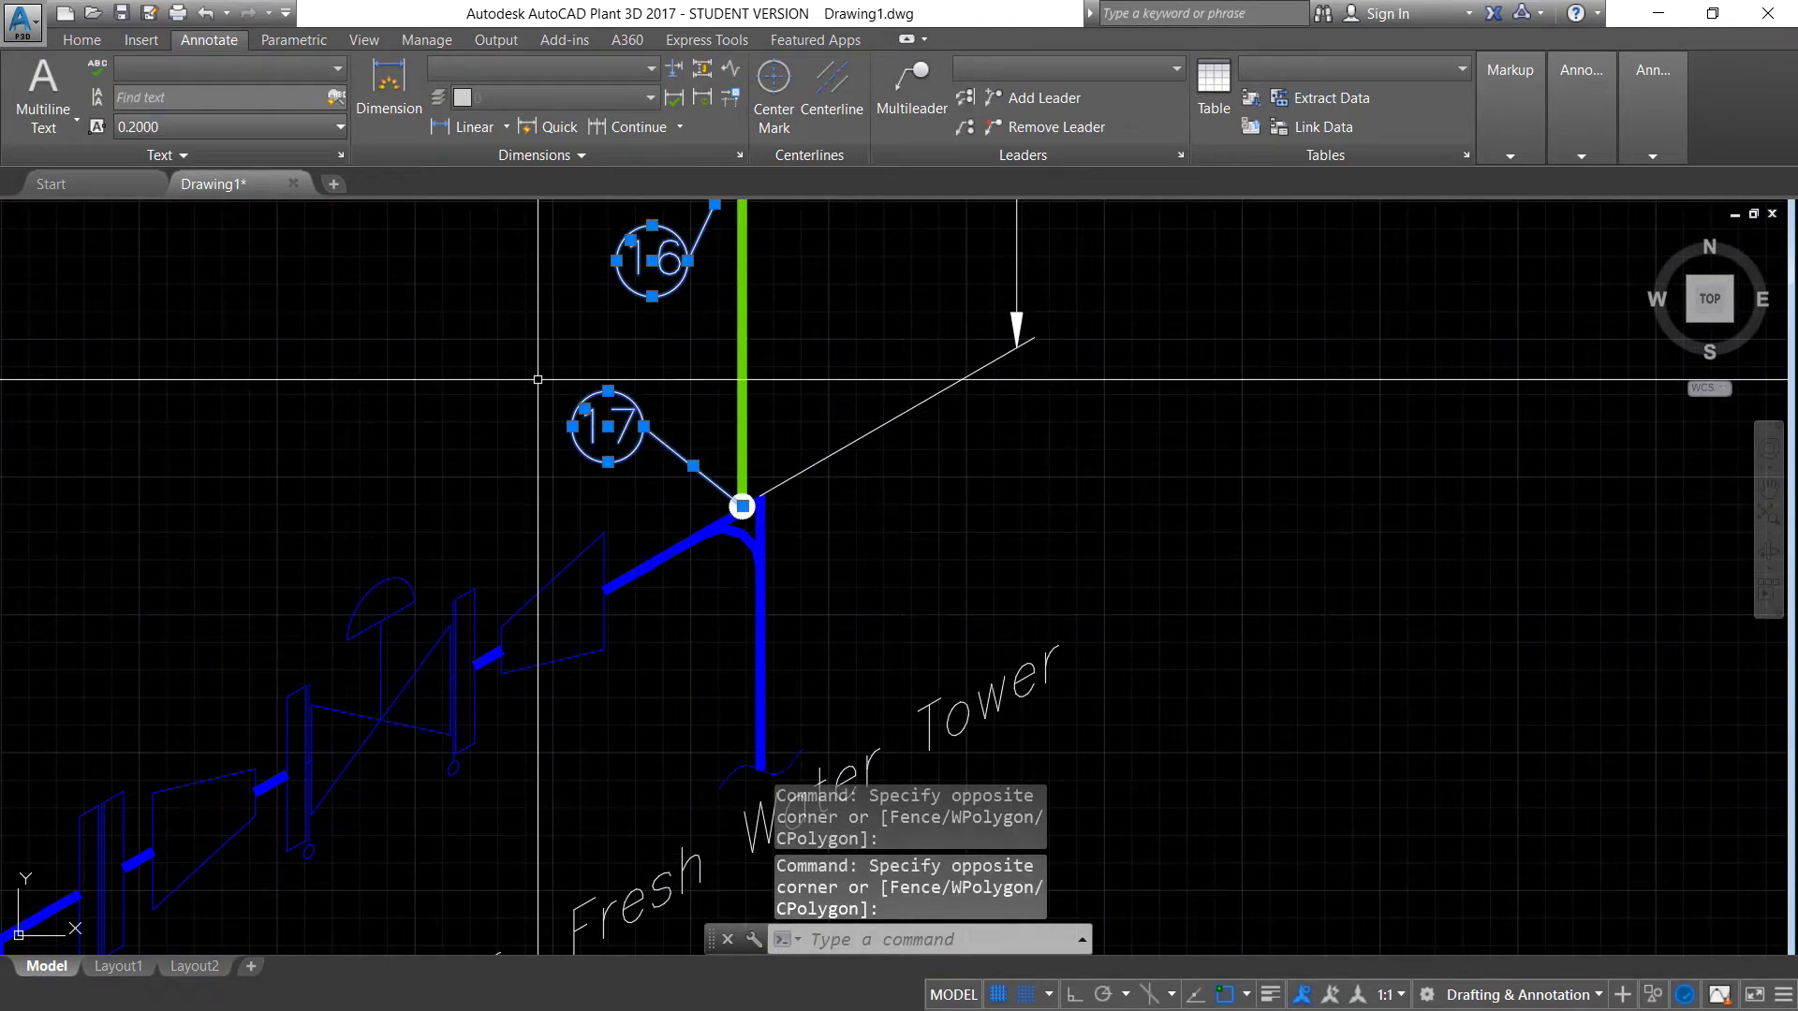
pyautogui.scroll(-4, 553, 412)
pyautogui.scroll(4, 573, 429)
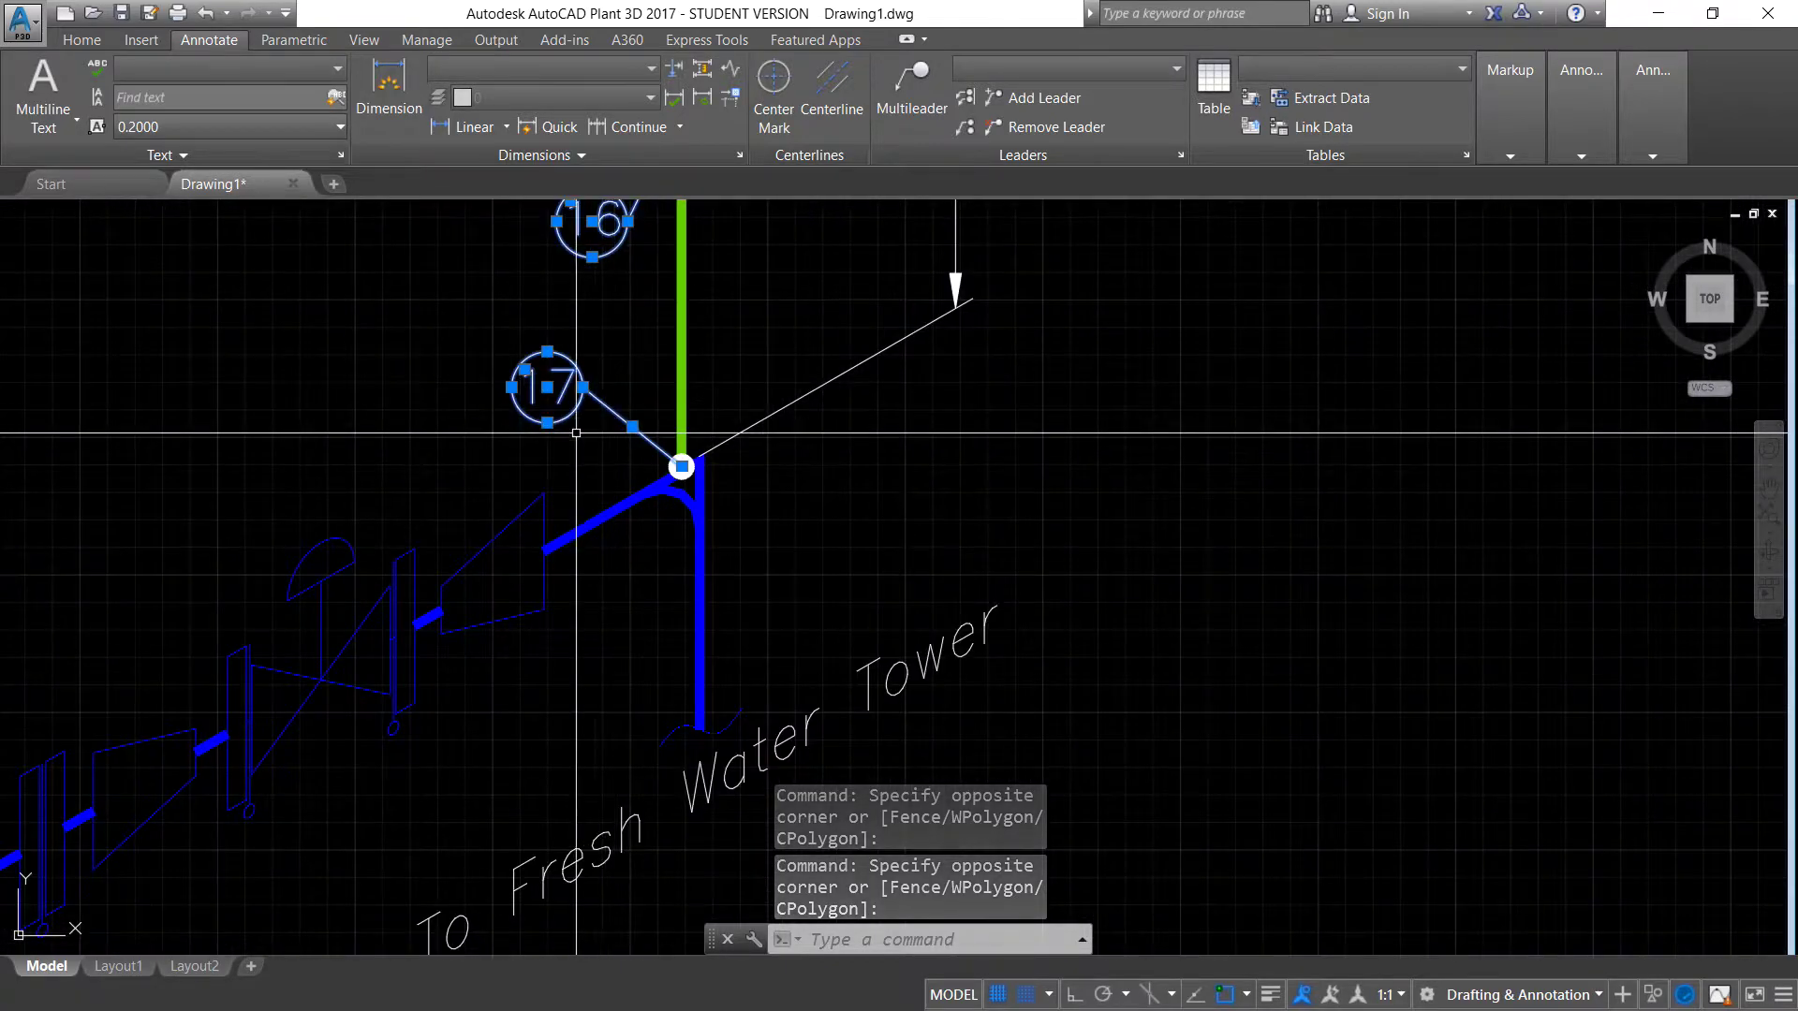
pyautogui.moveTo(576, 433); pyautogui.dragTo(639, 510, button='middle')
pyautogui.press('Escape')
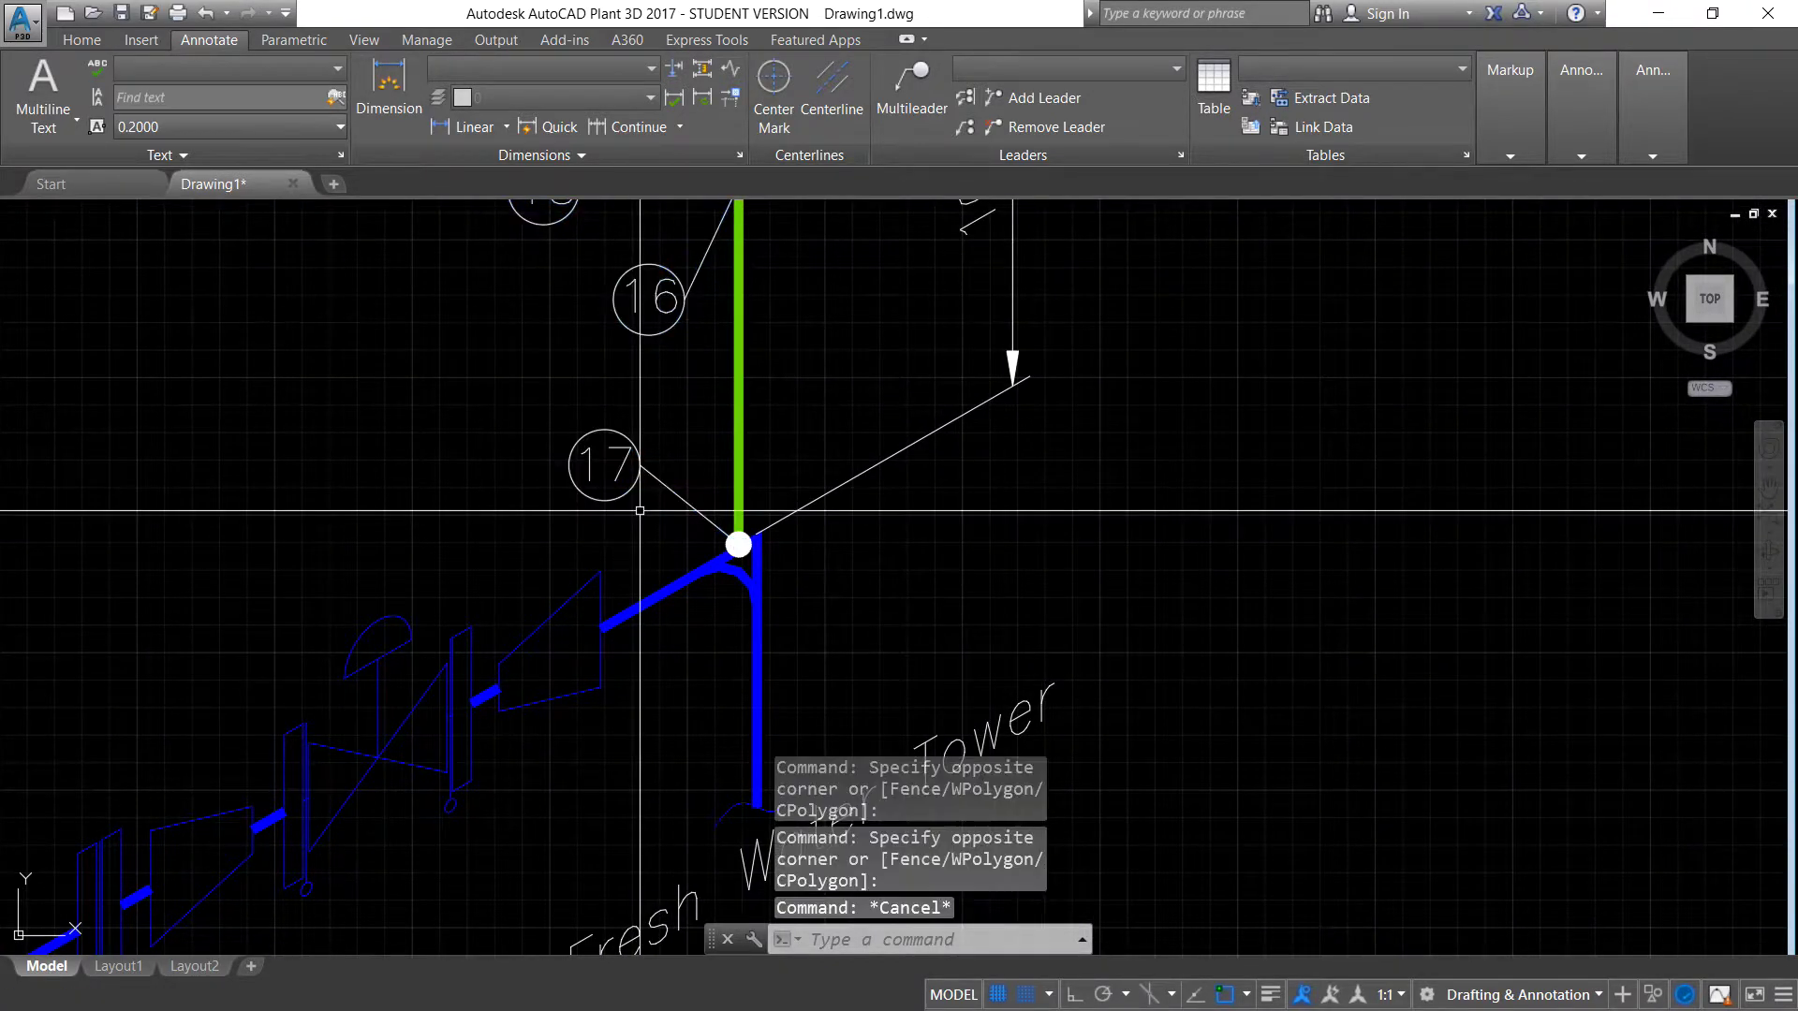
pyautogui.scroll(-4, 647, 511)
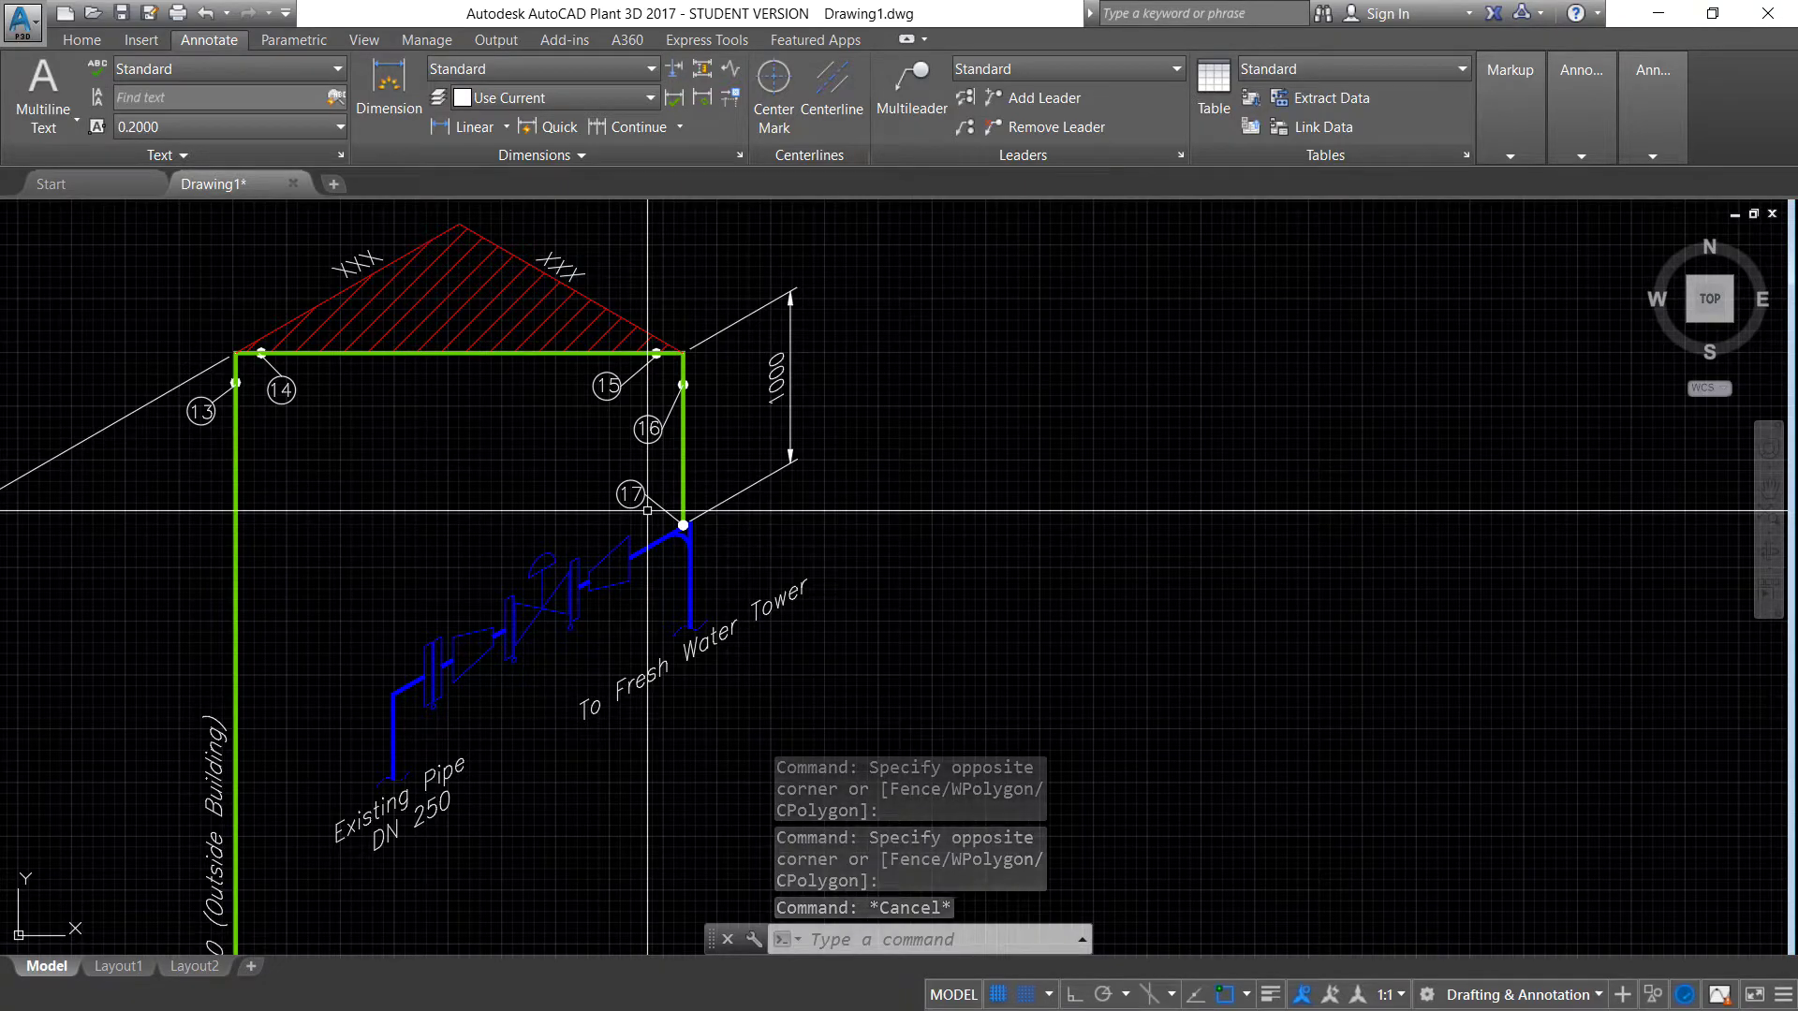
pyautogui.scroll(-4, 672, 515)
pyautogui.moveTo(672, 516); pyautogui.dragTo(637, 413, button='middle')
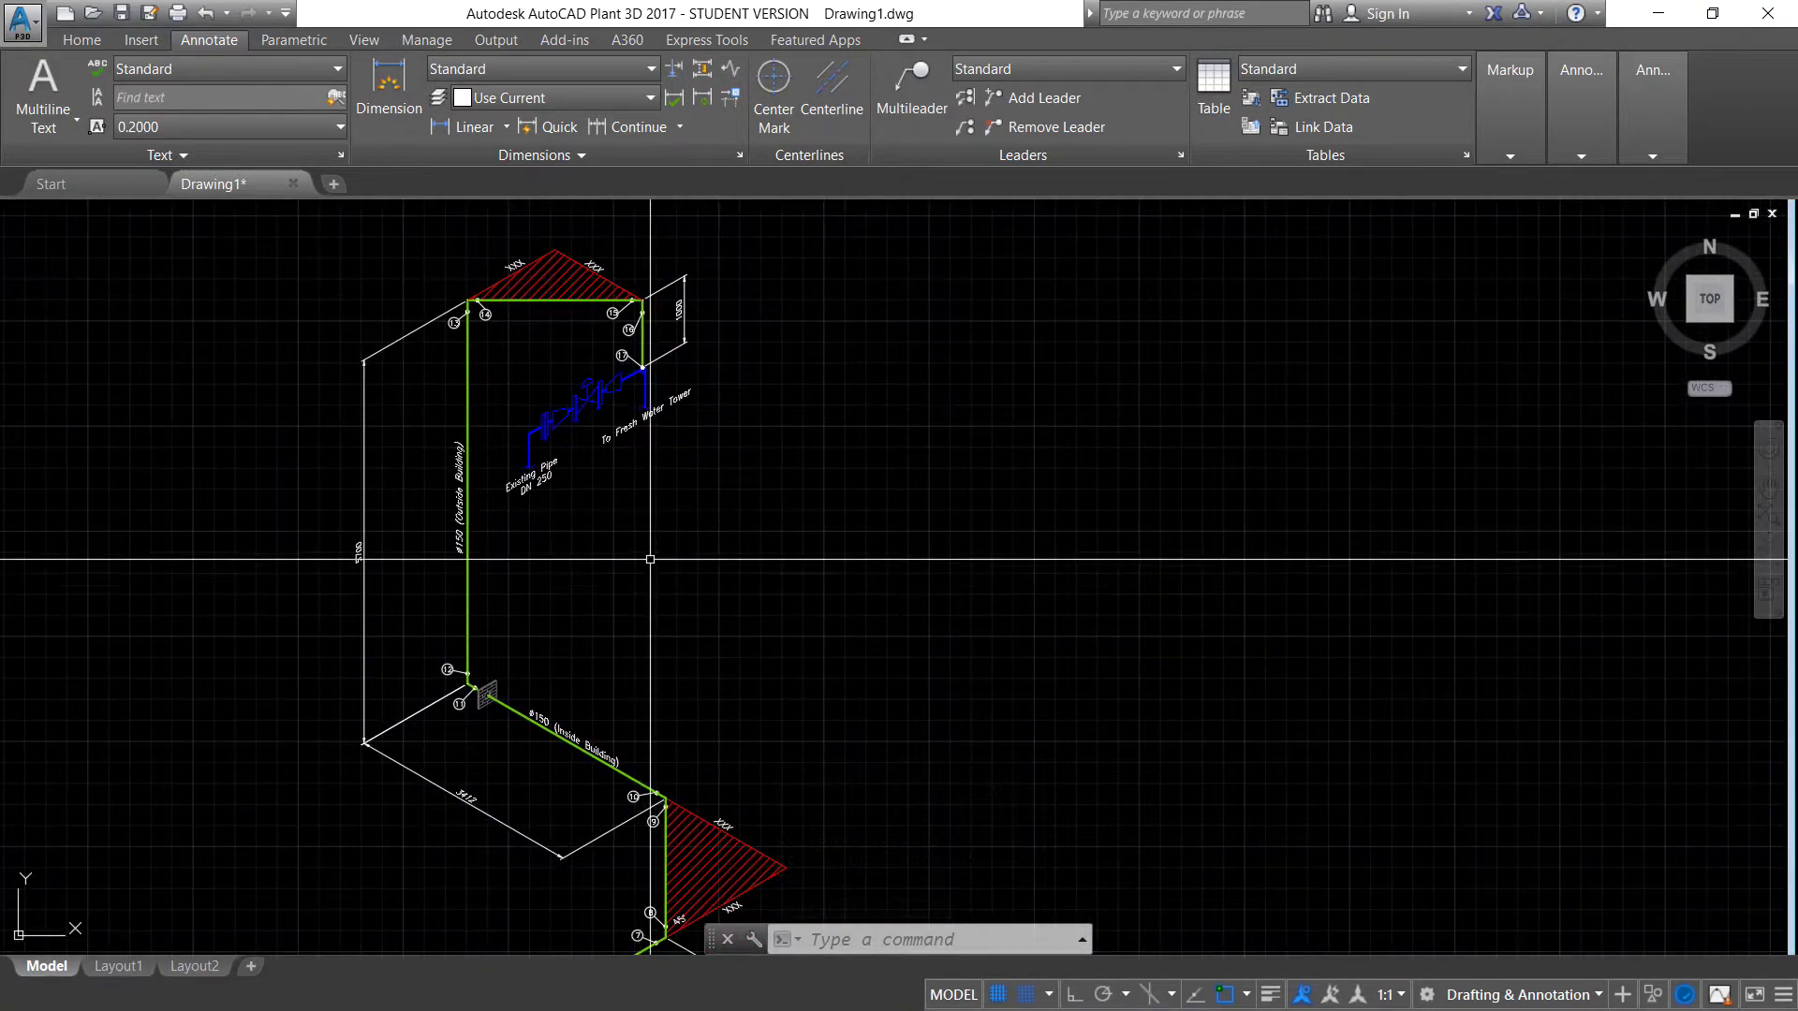
pyautogui.scroll(3, 690, 621)
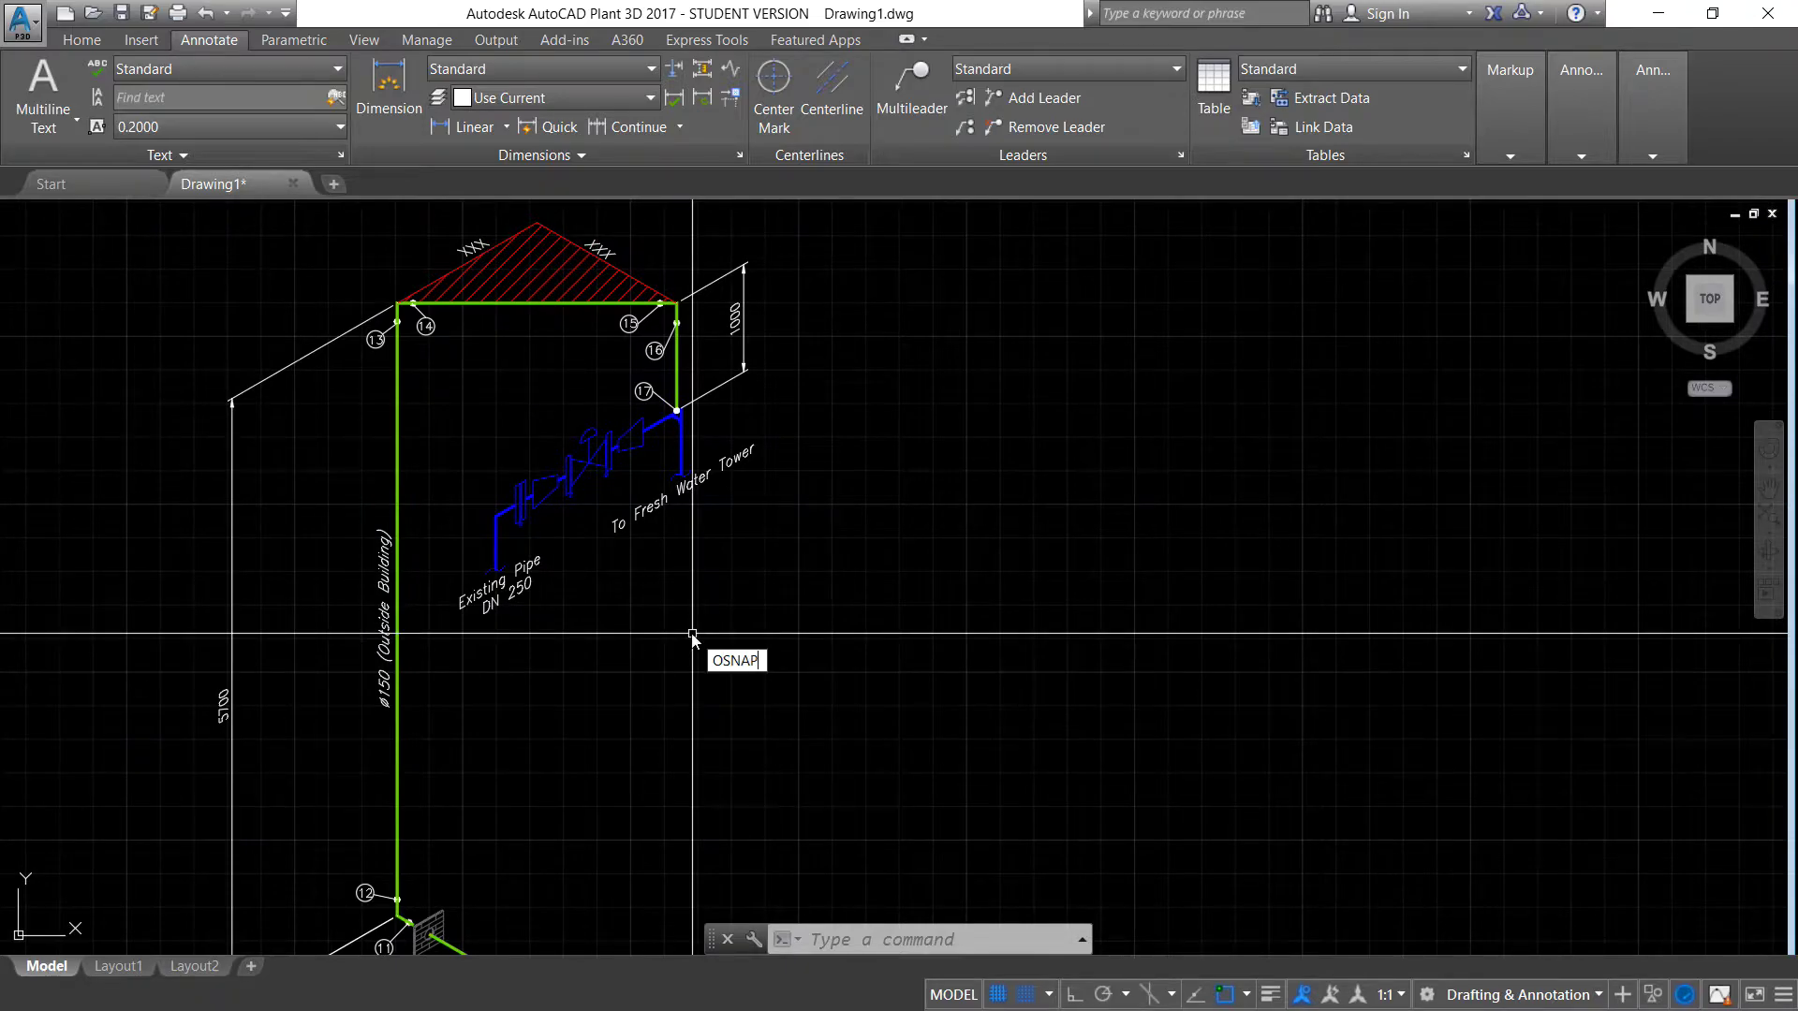
# Adjust the object snap options in Drafting Settings via OSNAP and accept them
pyautogui.write('os')
pyautogui.press('Return')
pyautogui.click(663, 270)
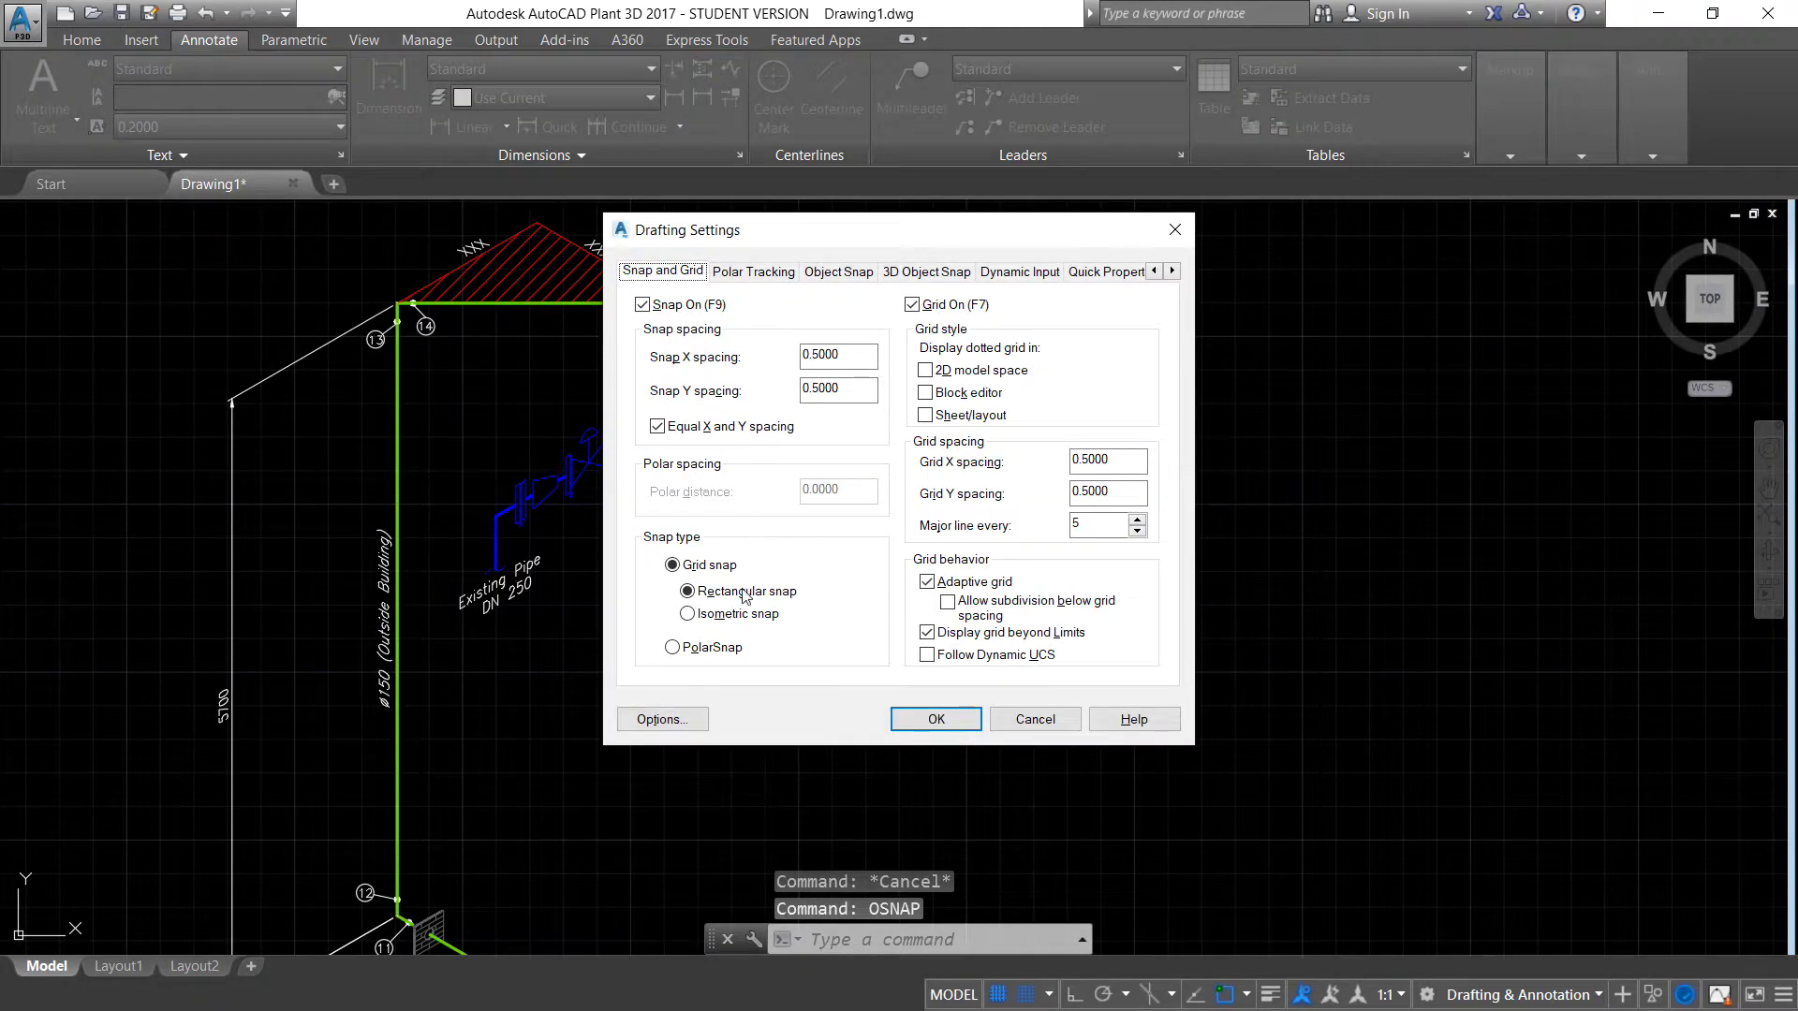
pyautogui.click(925, 718)
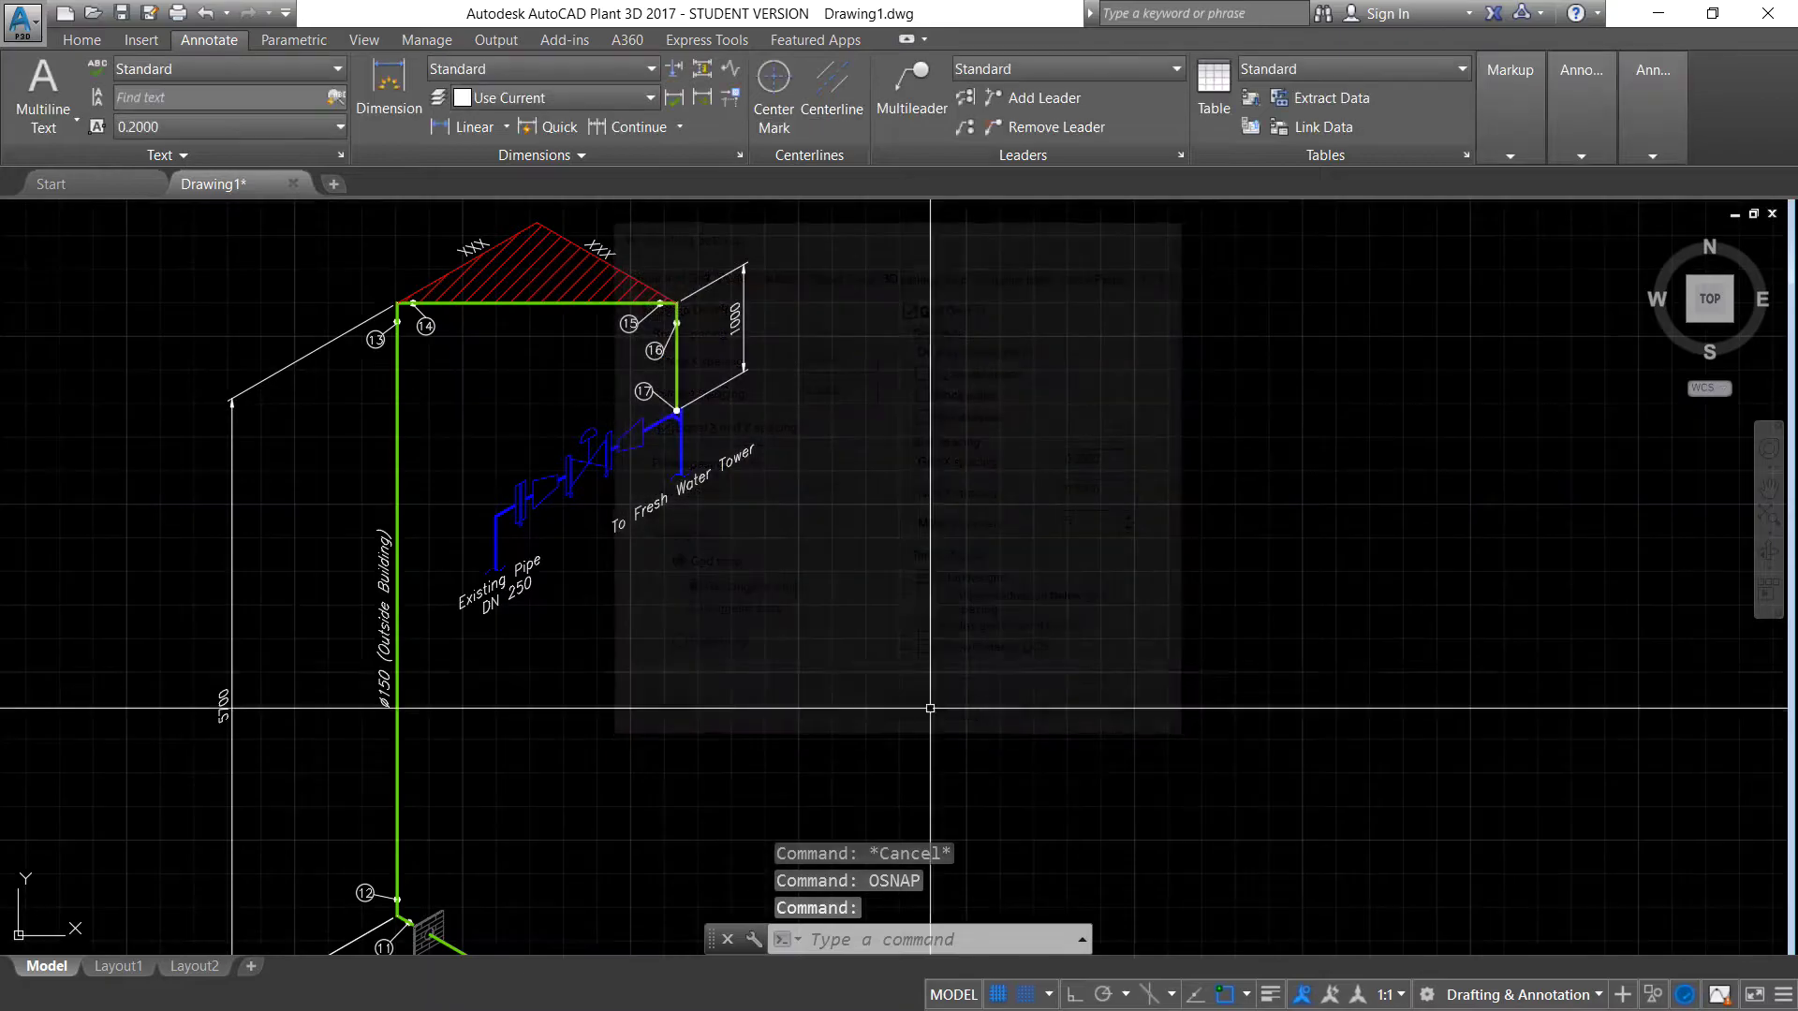
pyautogui.scroll(-5, 923, 593)
pyautogui.scroll(2, 850, 607)
pyautogui.scroll(4, 812, 605)
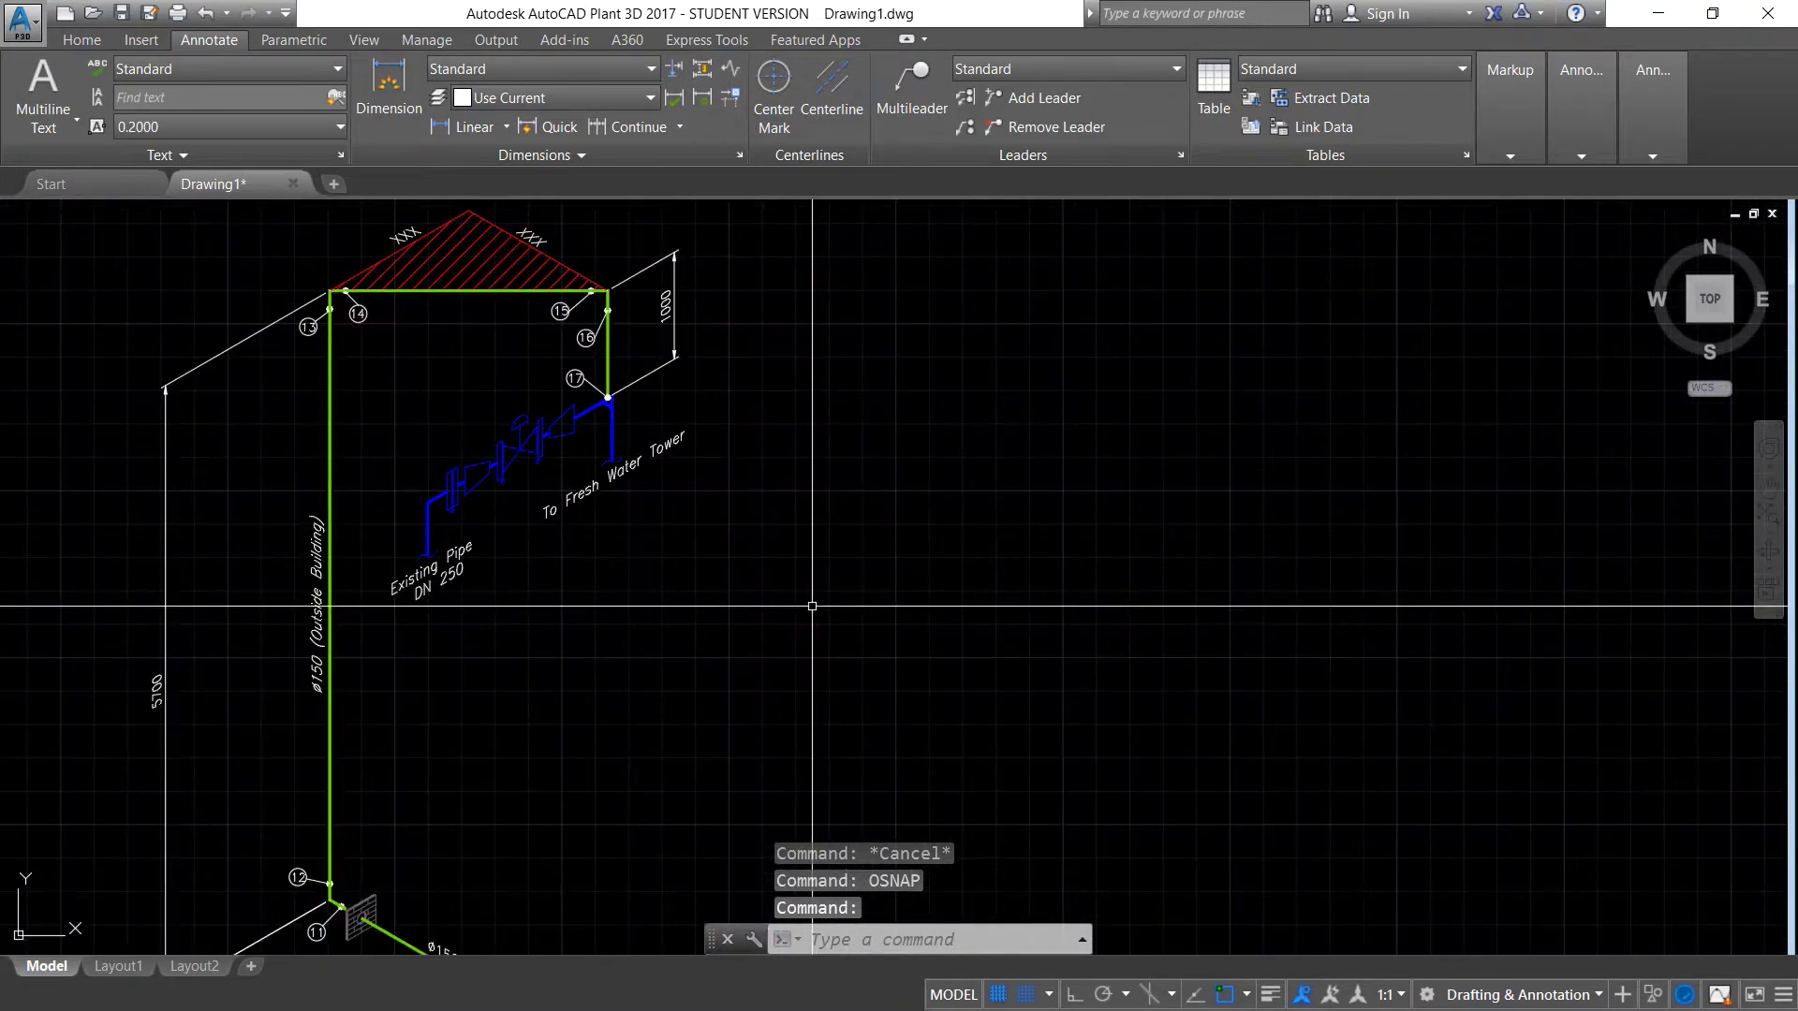
pyautogui.write('MTEXT')
# Place a multiline text note reading pipa 6" beside the fresh-water pipe run
pyautogui.press('Return')
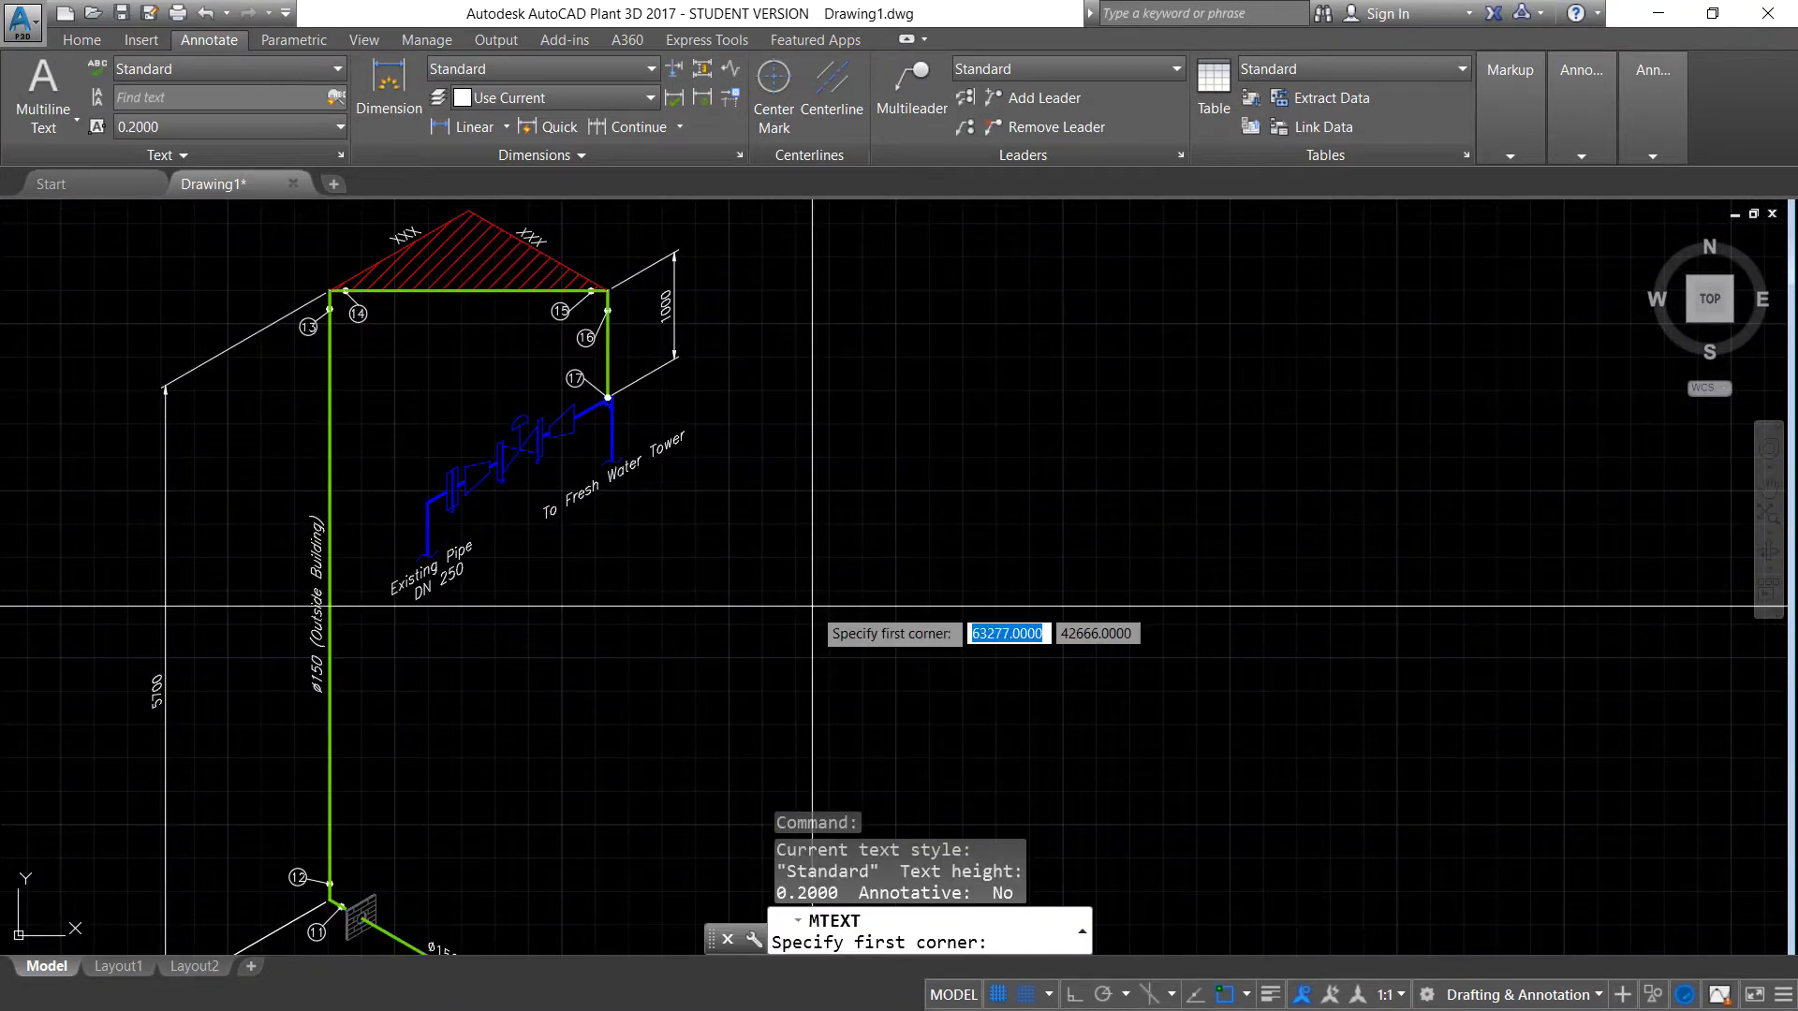
pyautogui.scroll(3, 812, 605)
pyautogui.scroll(3, 889, 604)
pyautogui.click(590, 487)
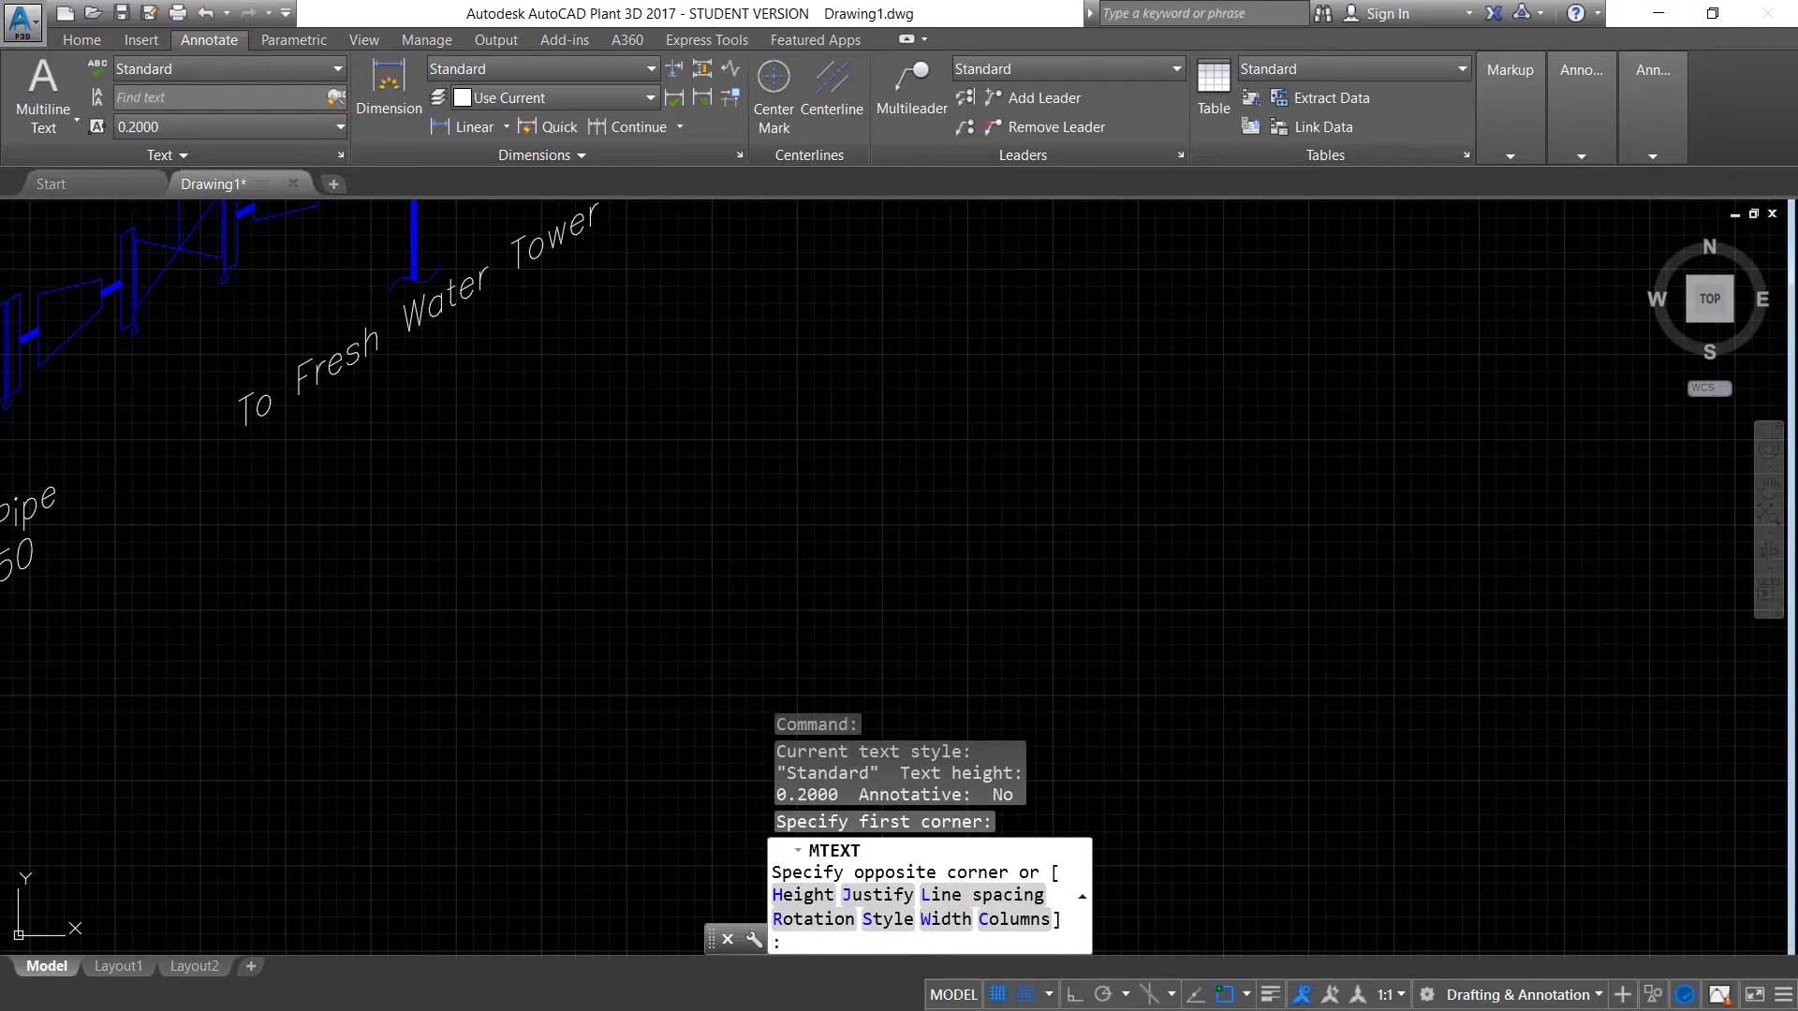
pyautogui.click(1349, 558)
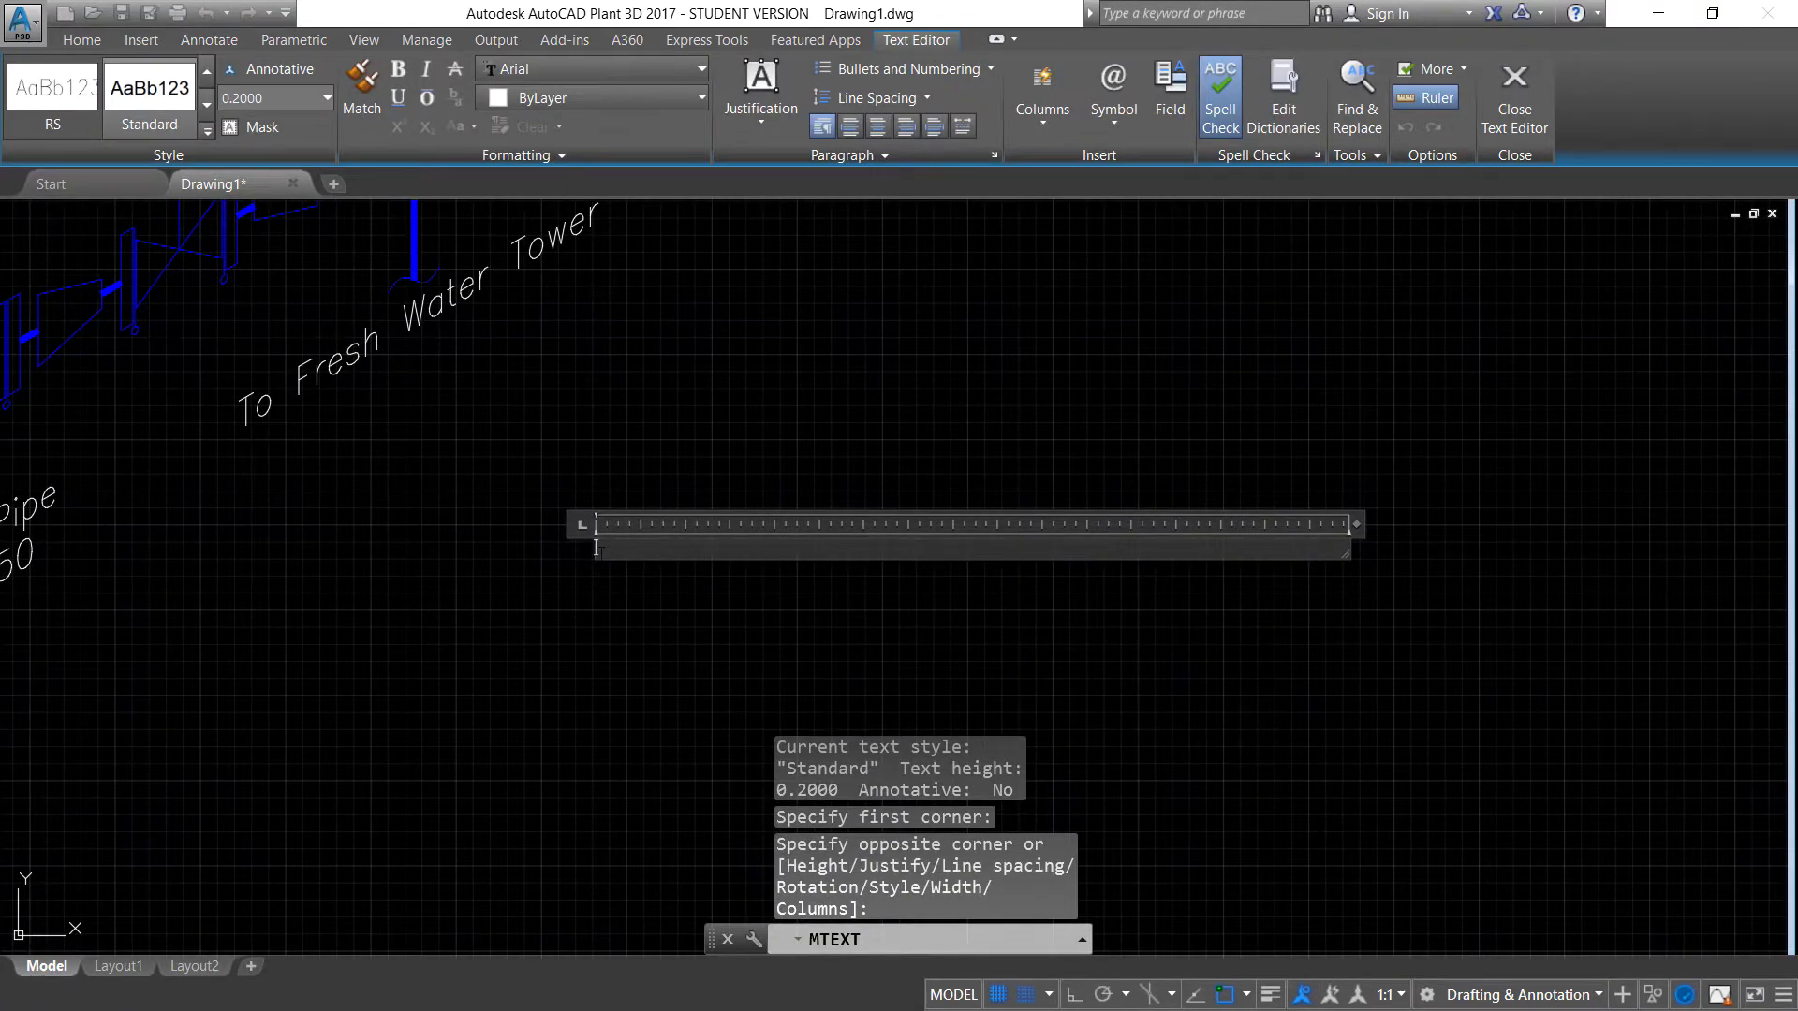
pyautogui.press('capslock')
pyautogui.write('pipa')
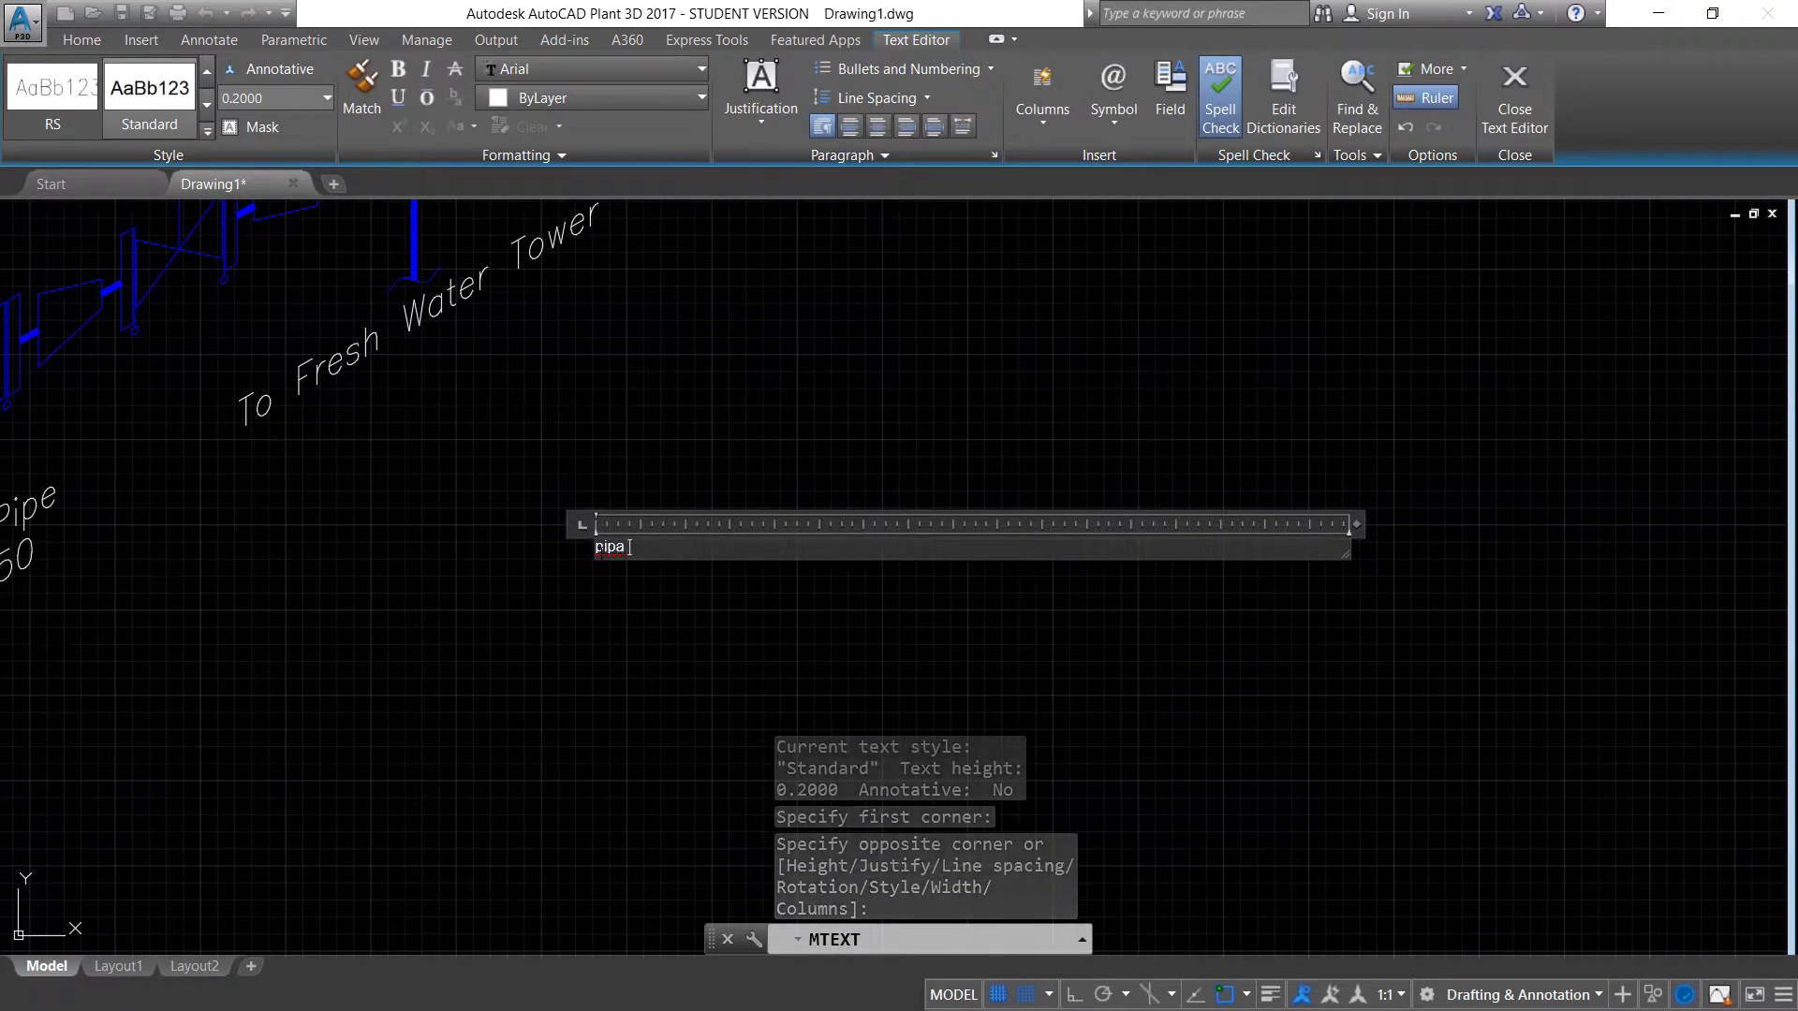
pyautogui.press('BackSpace')
pyautogui.write('e P')
pyautogui.press('Escape')
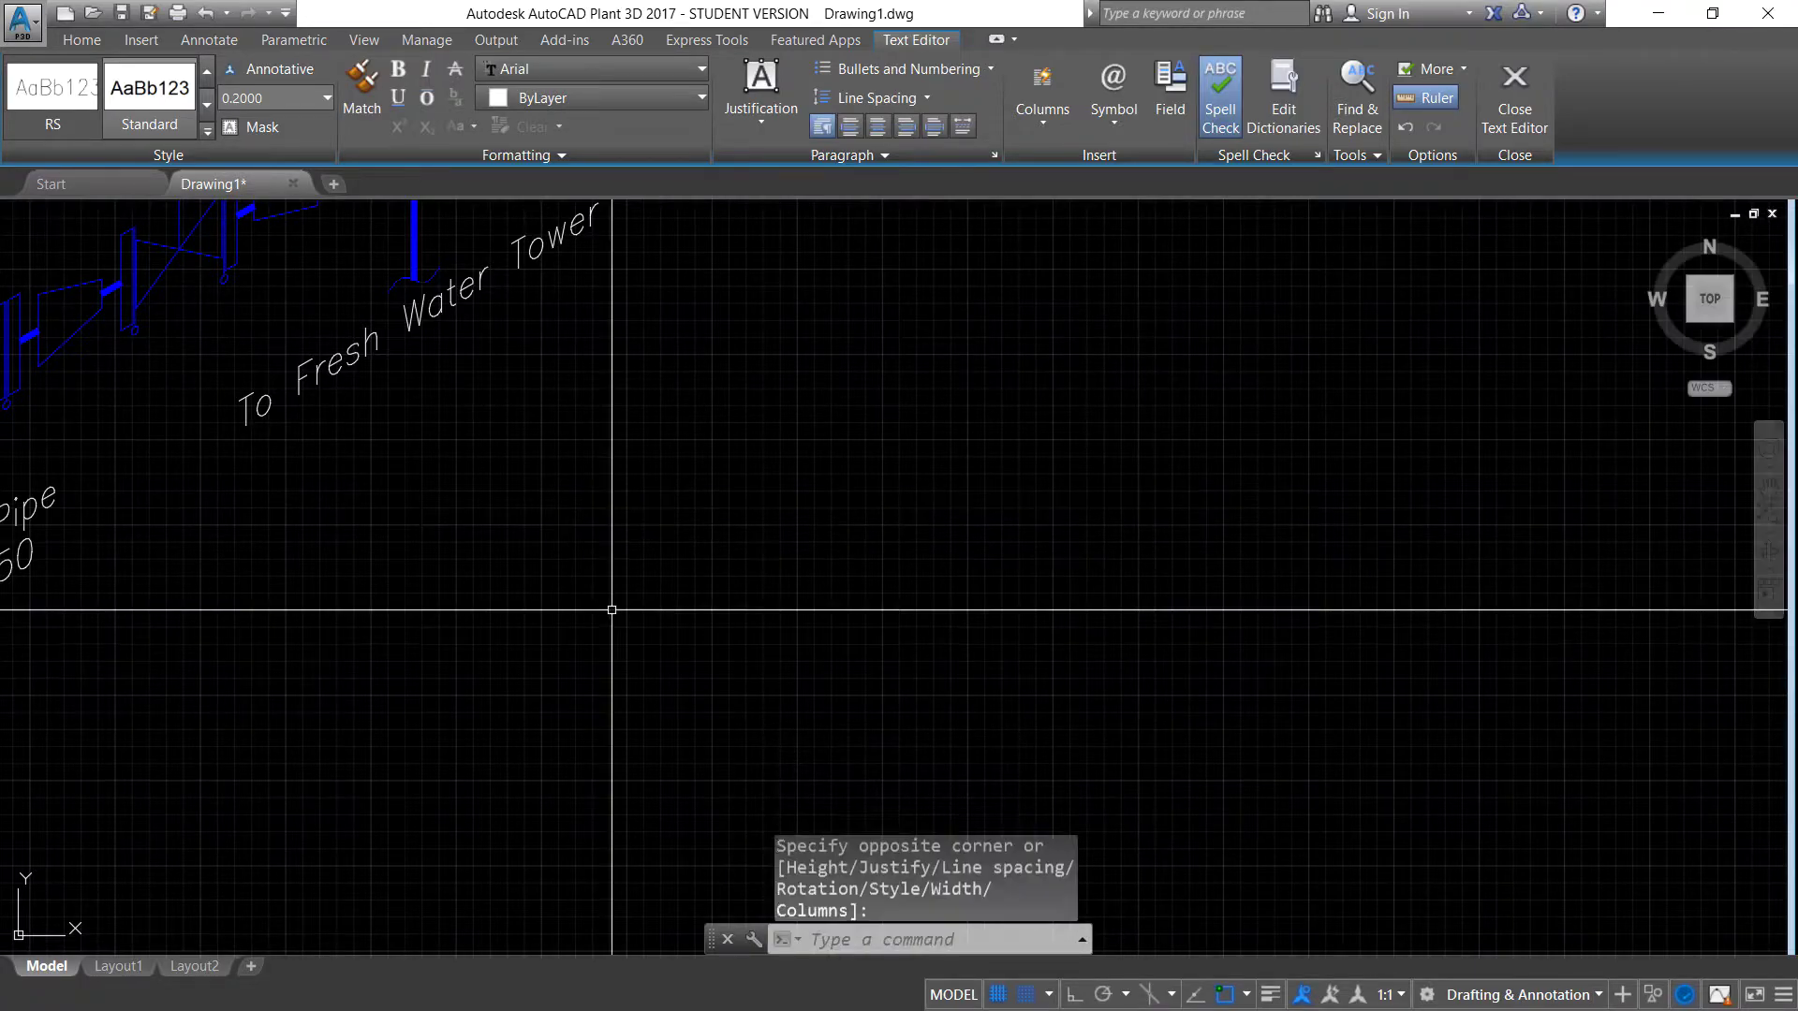
# Set the note's text height to 150 in the Properties palette
pyautogui.click(594, 536)
pyautogui.rightClick(549, 490)
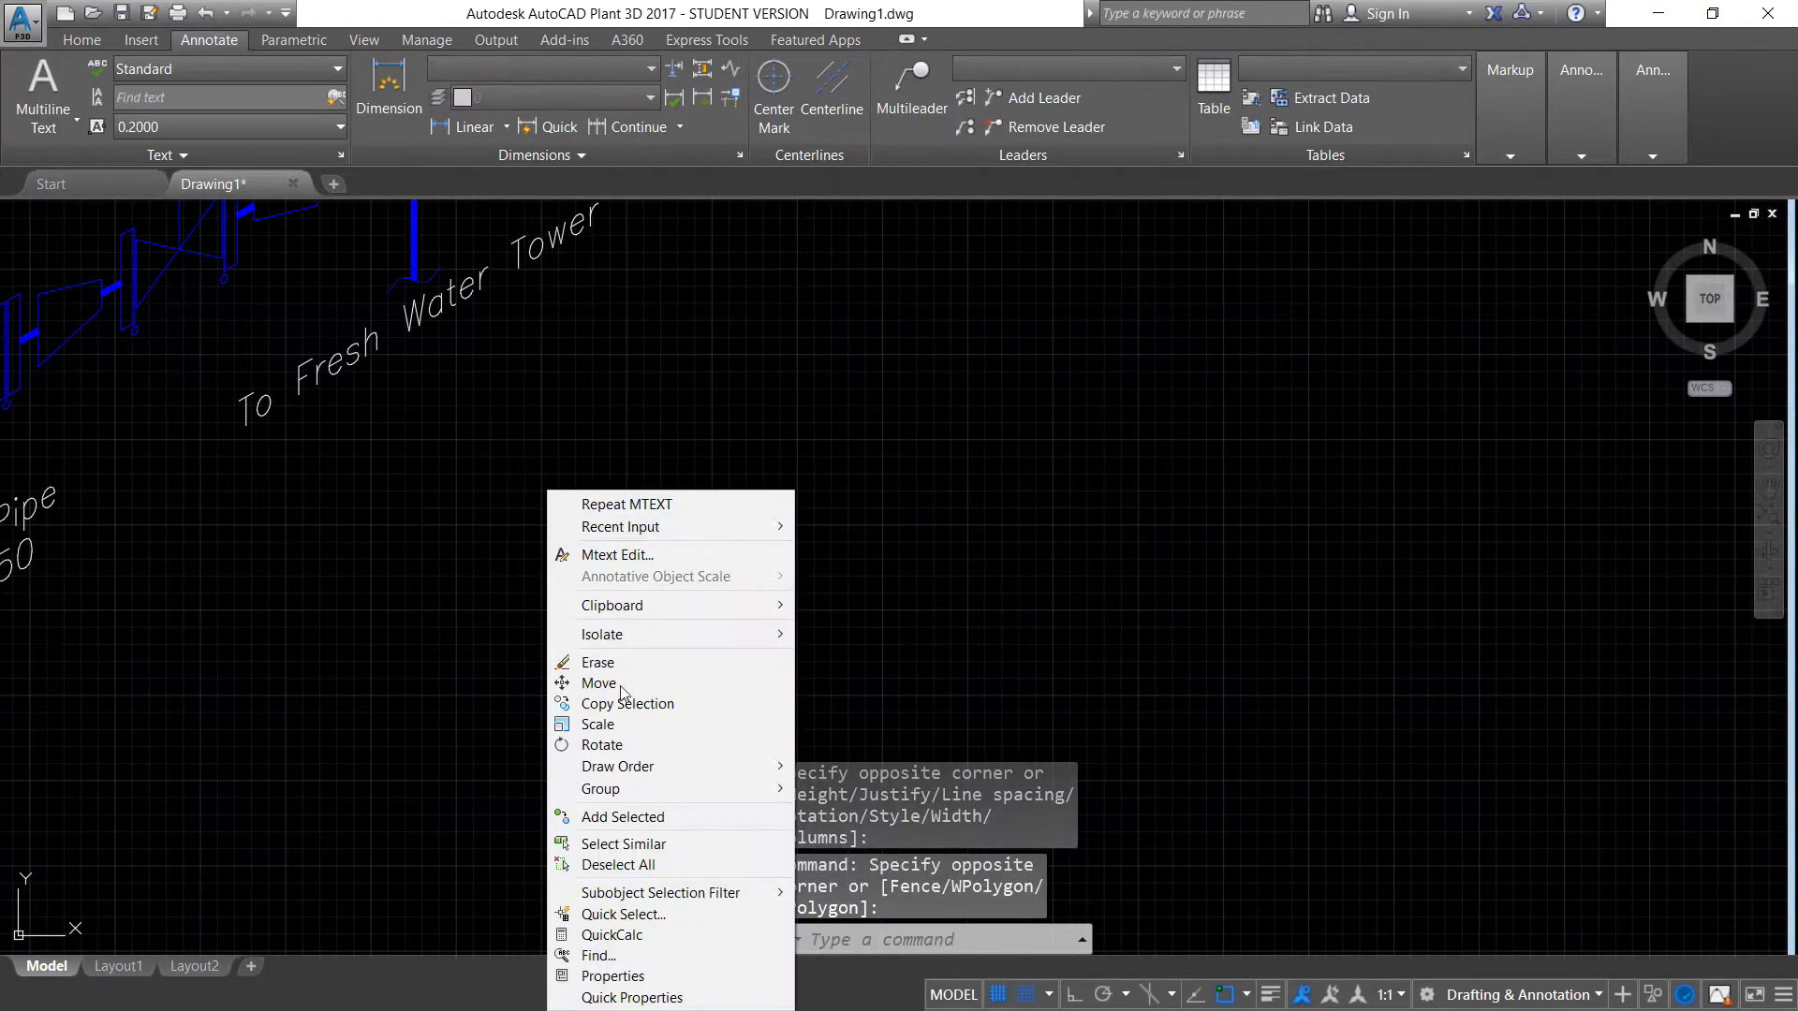
pyautogui.click(660, 977)
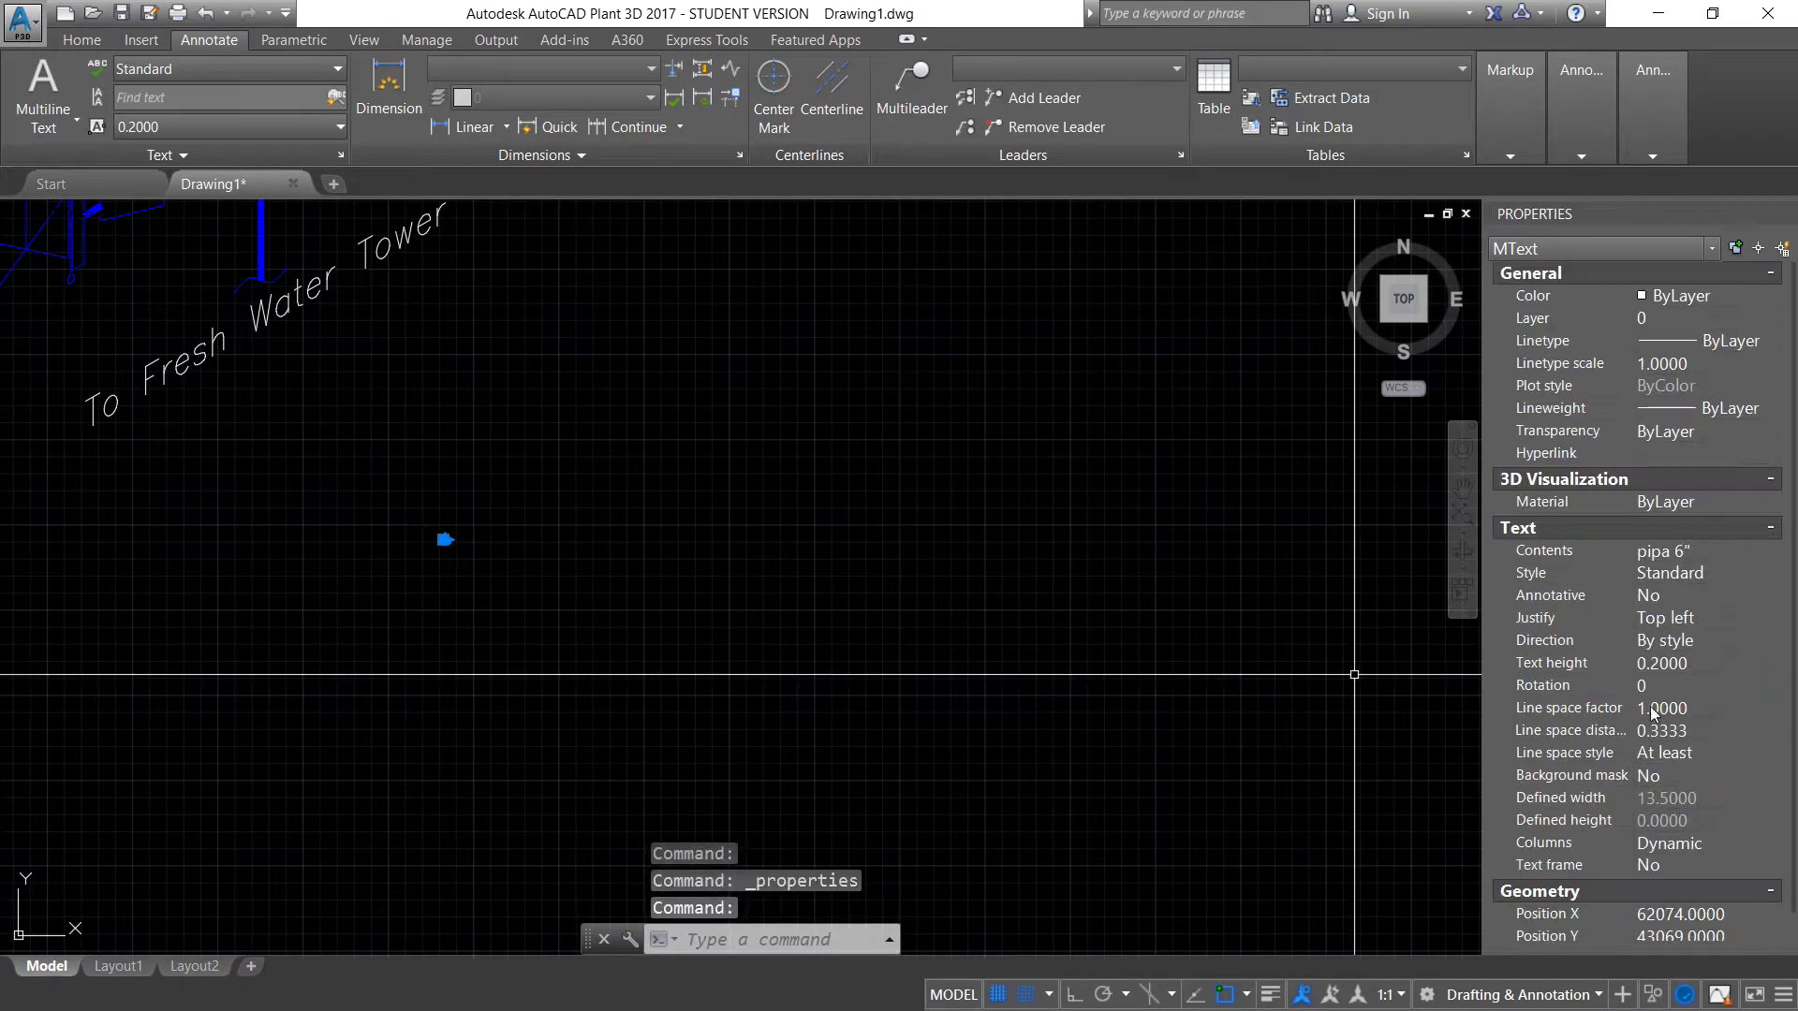
pyautogui.click(1659, 661)
pyautogui.write('200.0000')
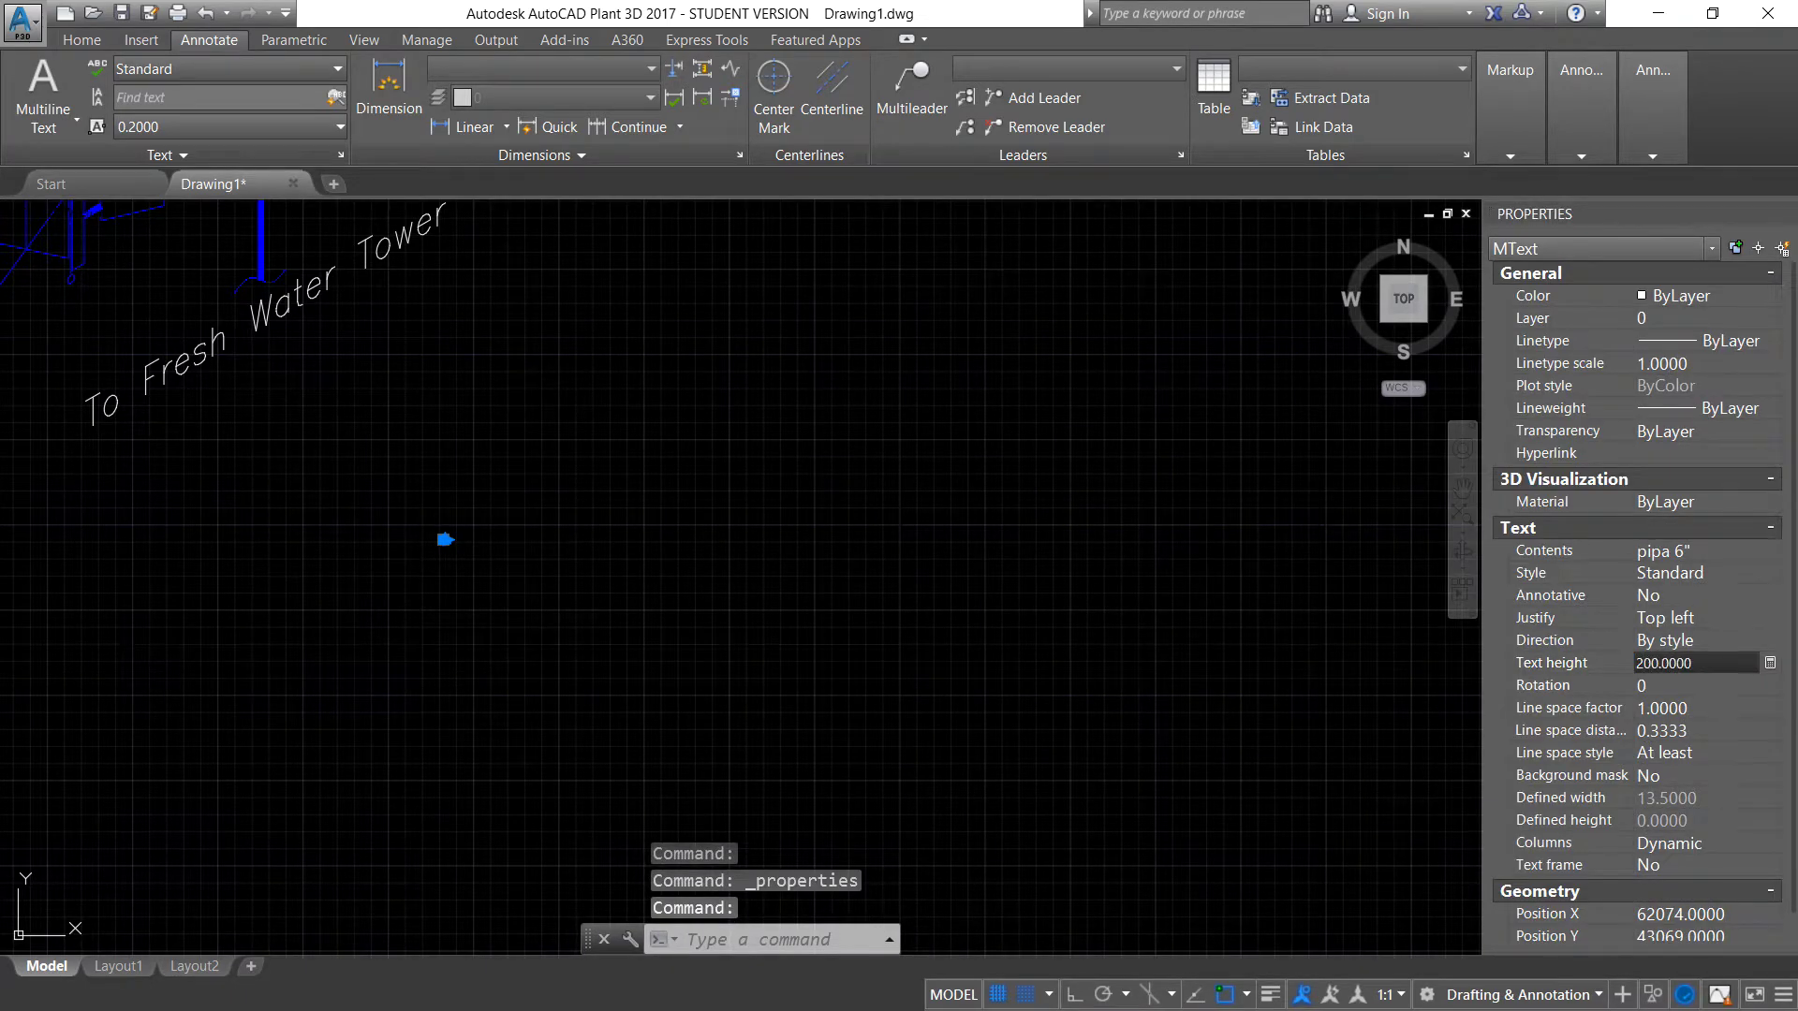
pyautogui.press('Return')
pyautogui.scroll(-5, 936, 674)
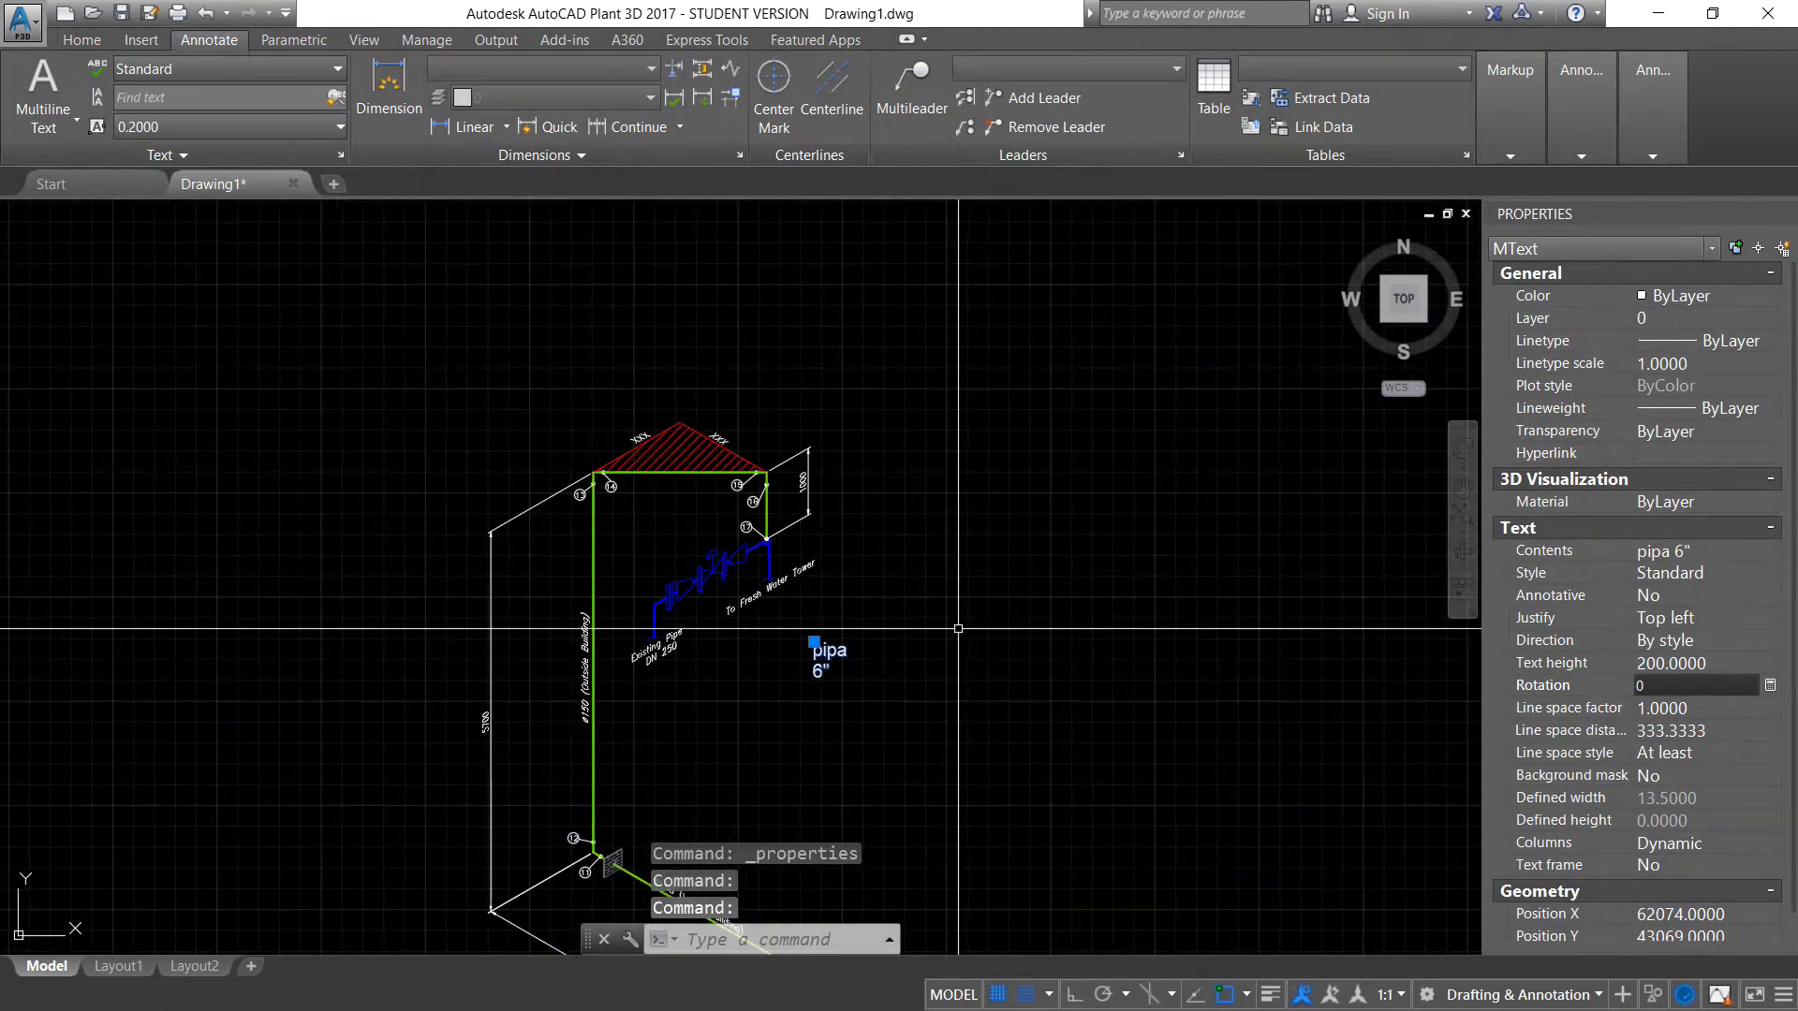
pyautogui.click(1666, 663)
pyautogui.write('150')
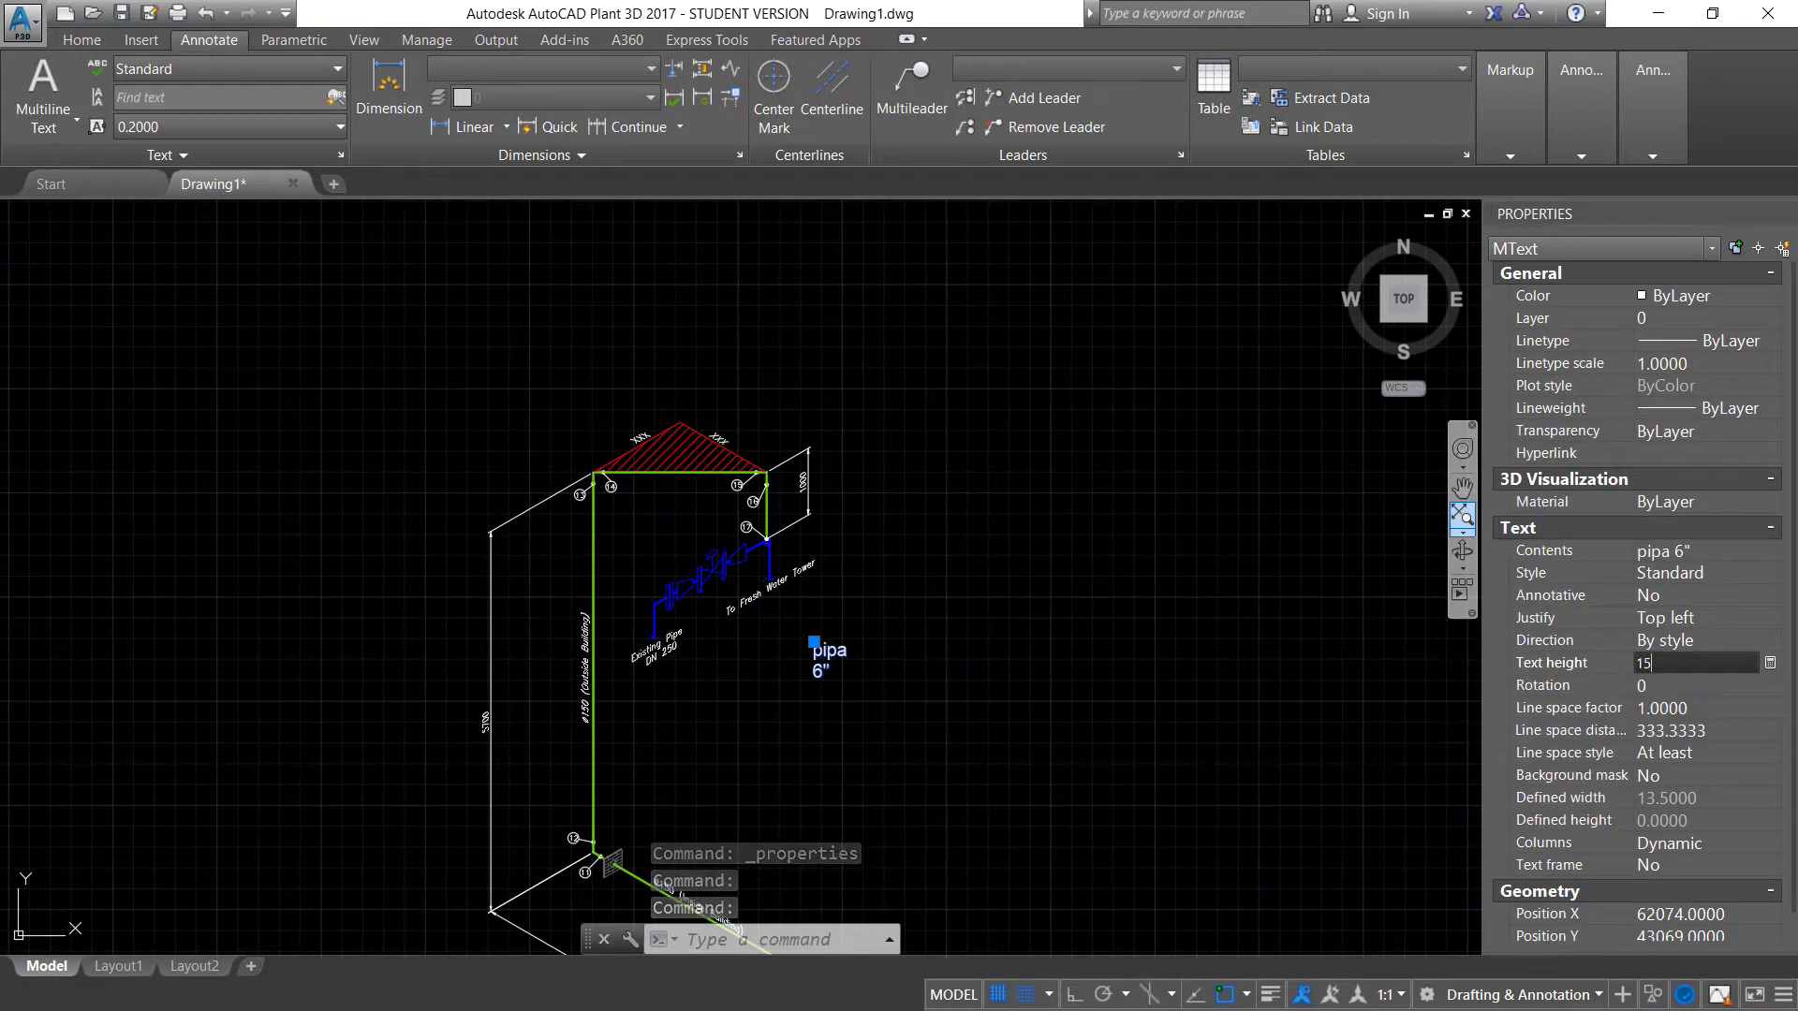
pyautogui.press('Return')
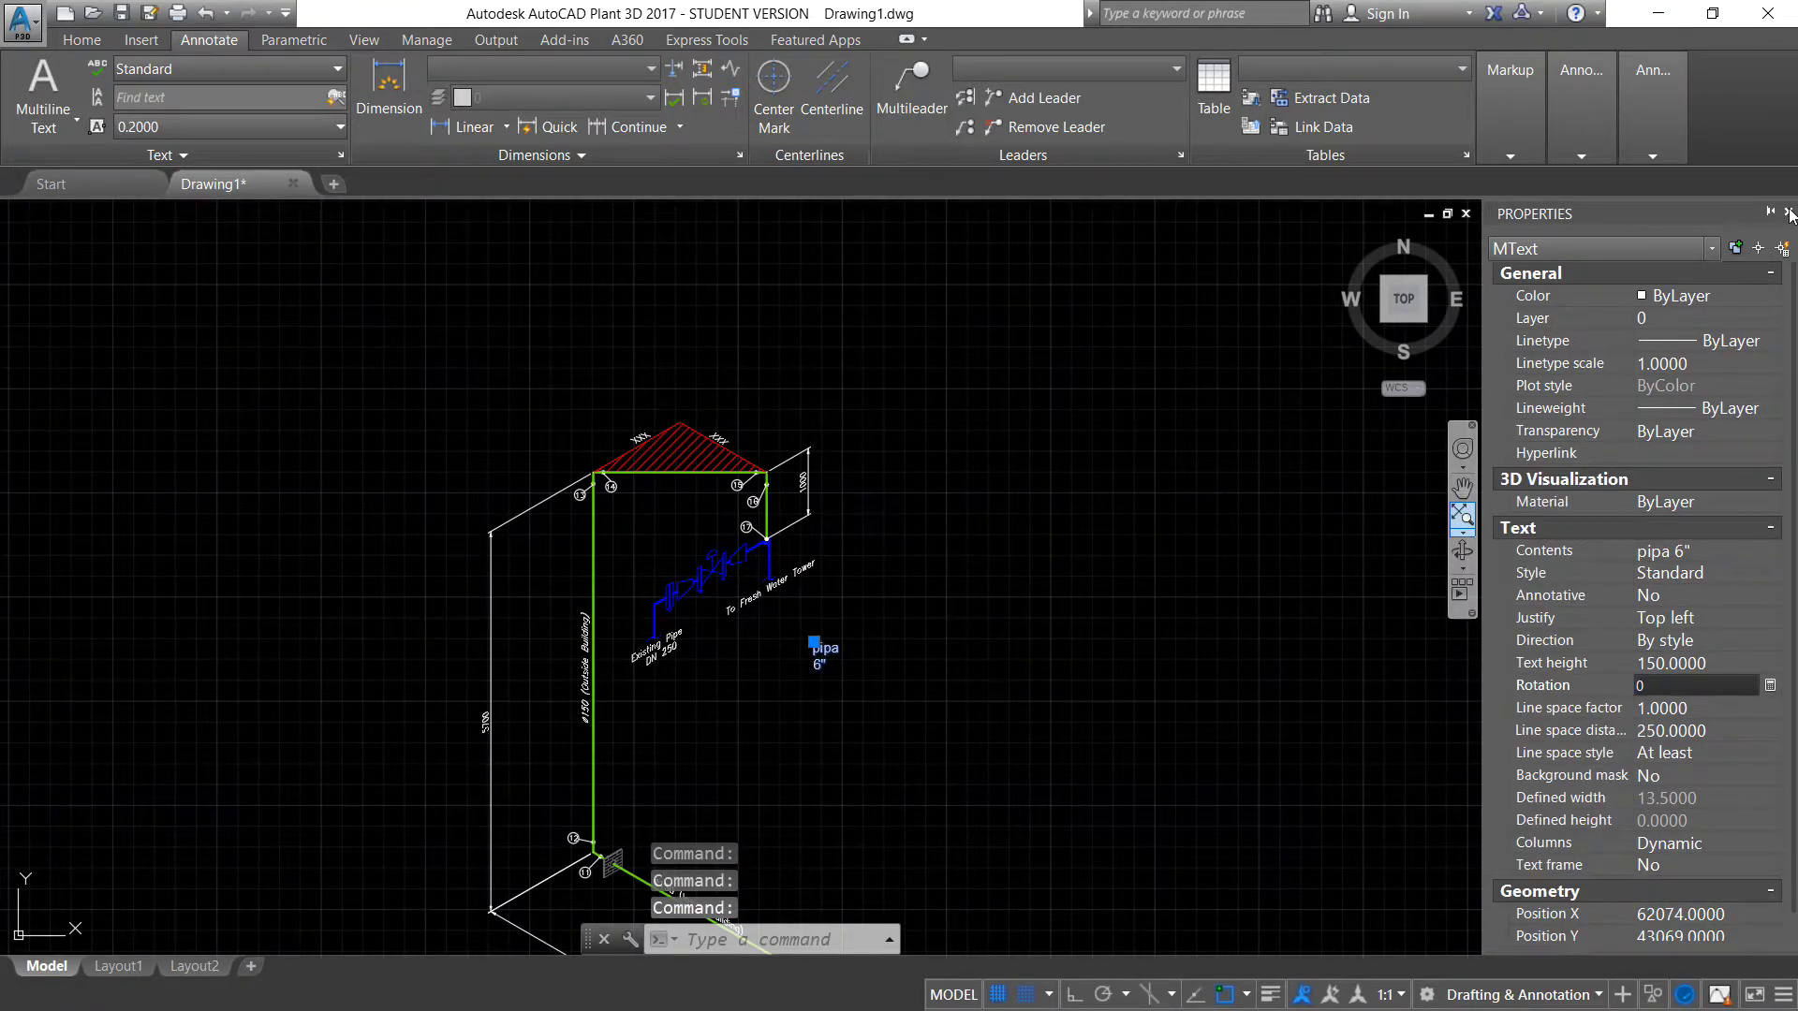
pyautogui.click(1789, 214)
pyautogui.scroll(3, 1030, 590)
pyautogui.scroll(3, 833, 646)
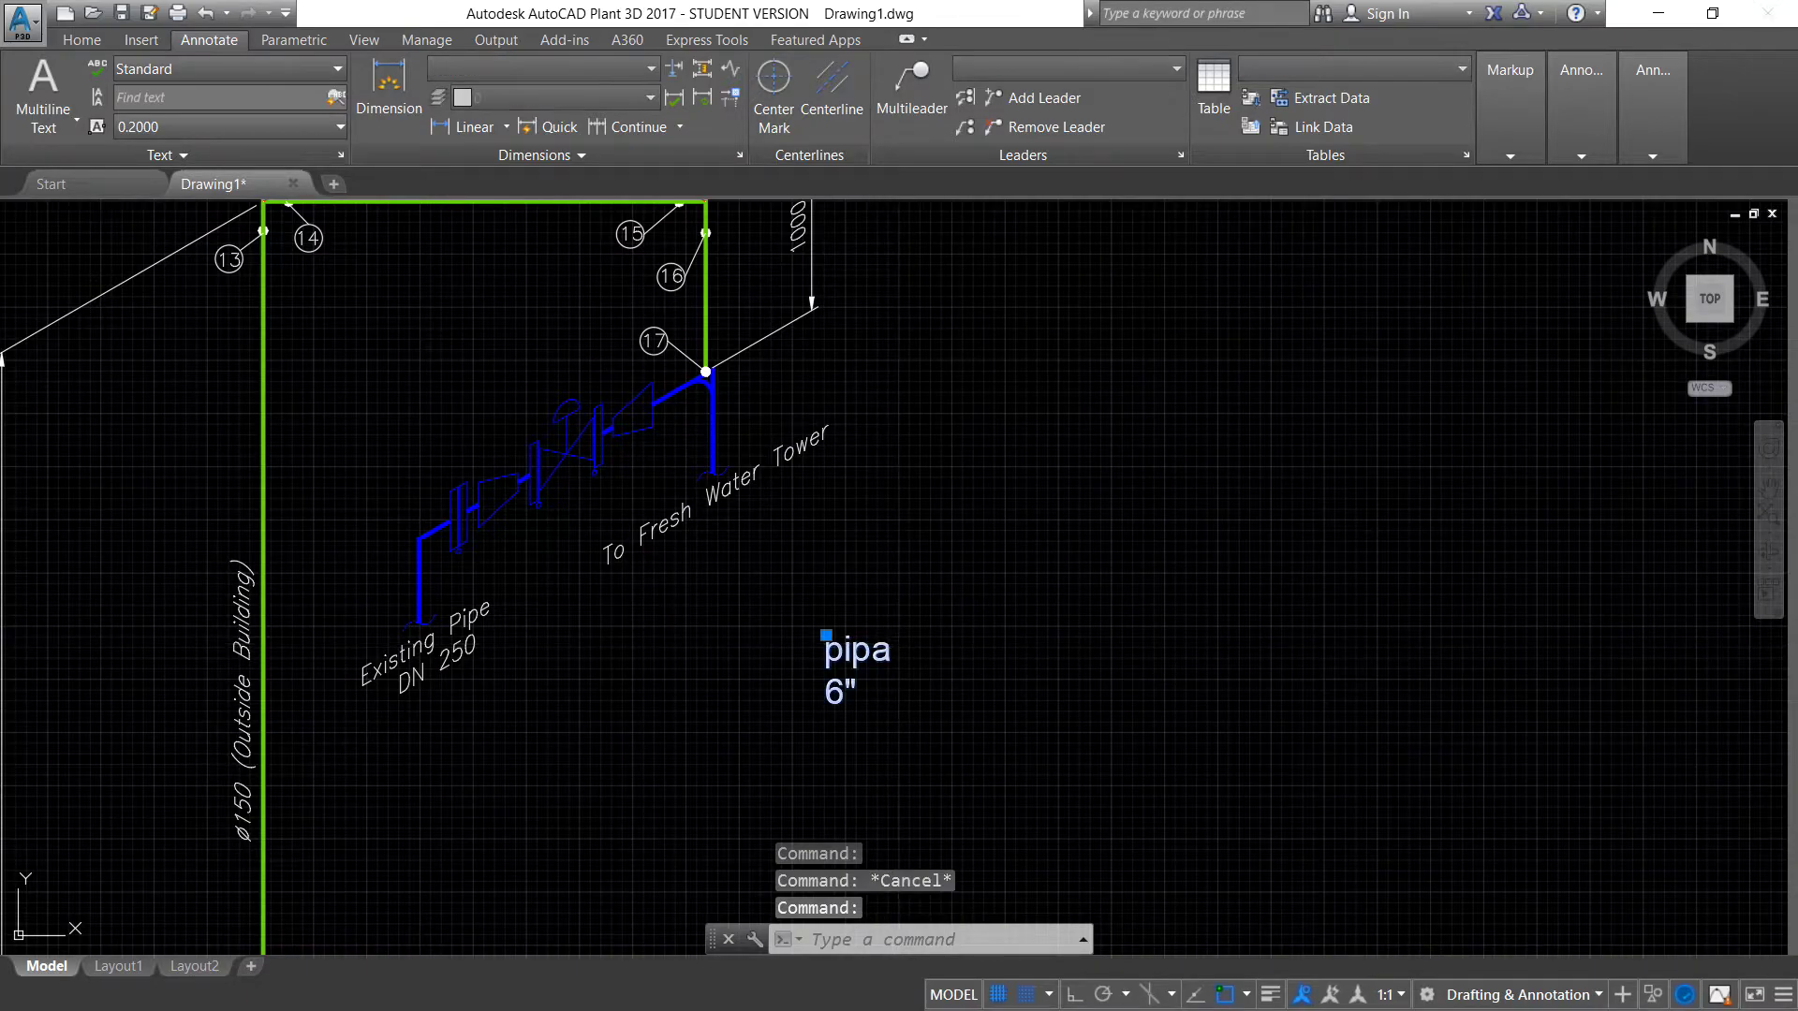
# Widen the note and write the lines Pipa 6" 13 Joint and Riser 6" 1 Joint
pyautogui.doubleClick(852, 655)
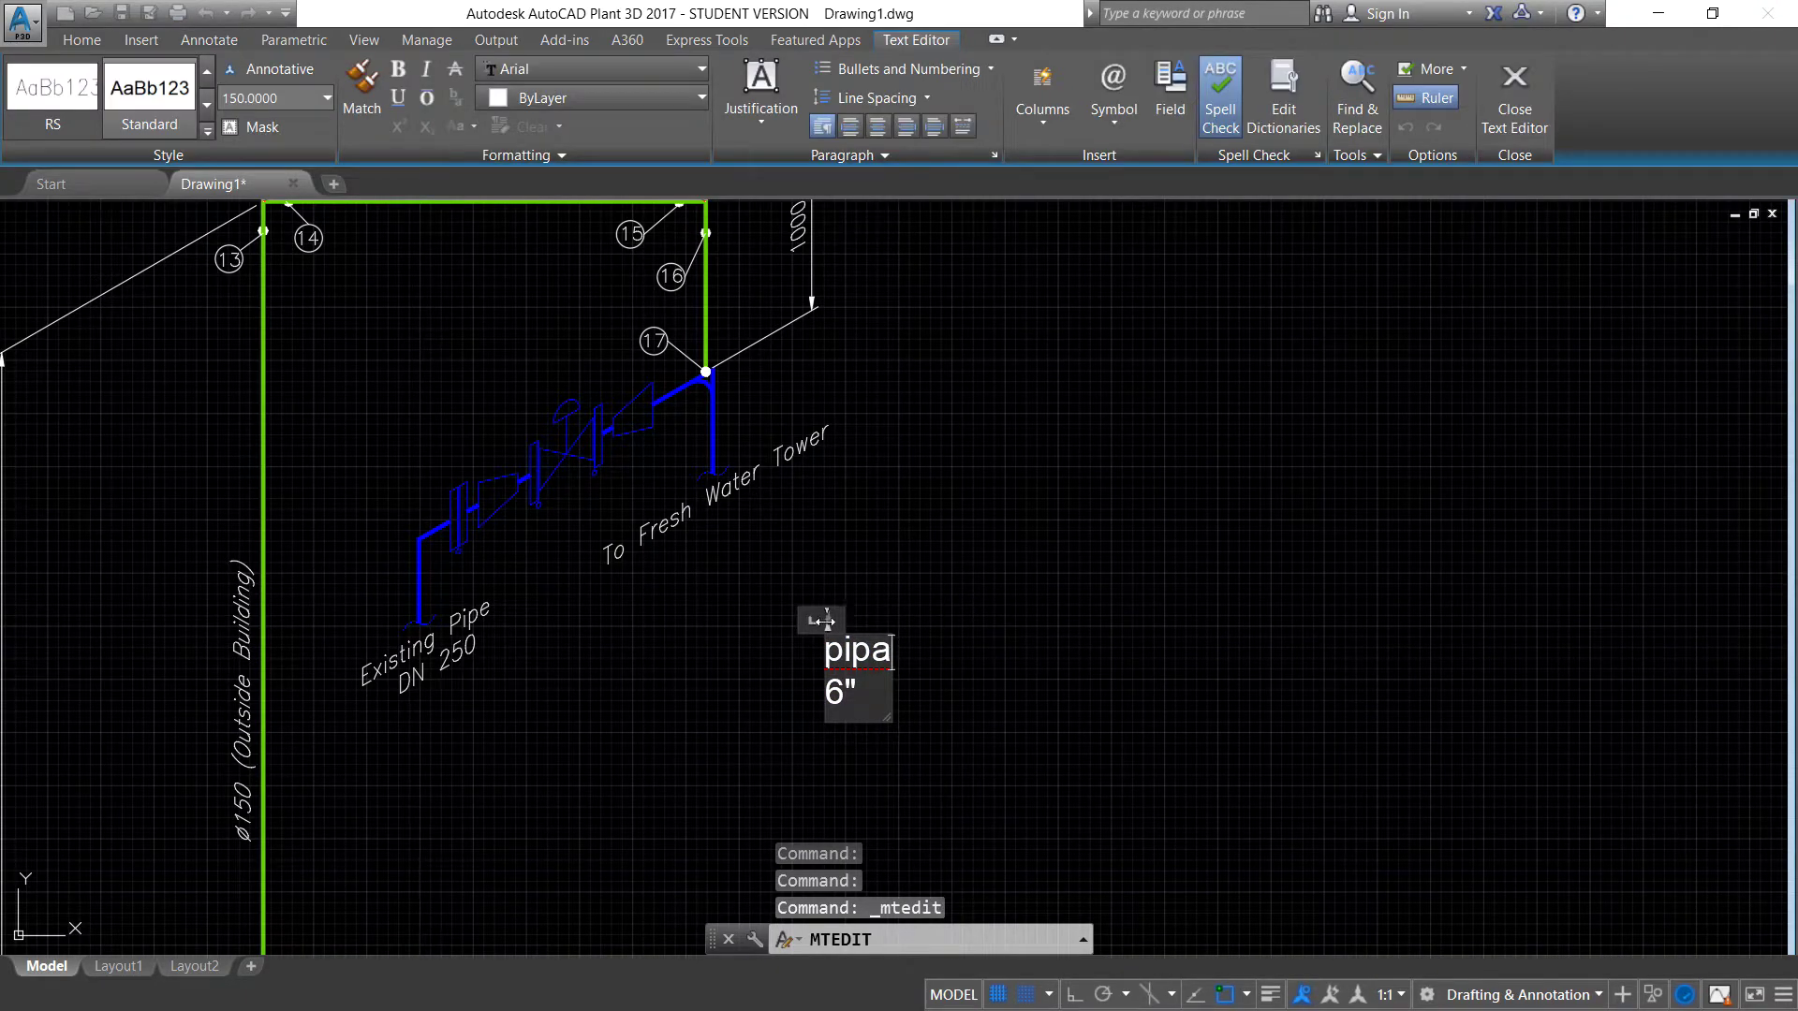
pyautogui.moveTo(821, 621); pyautogui.dragTo(950, 621)
pyautogui.press('Escape')
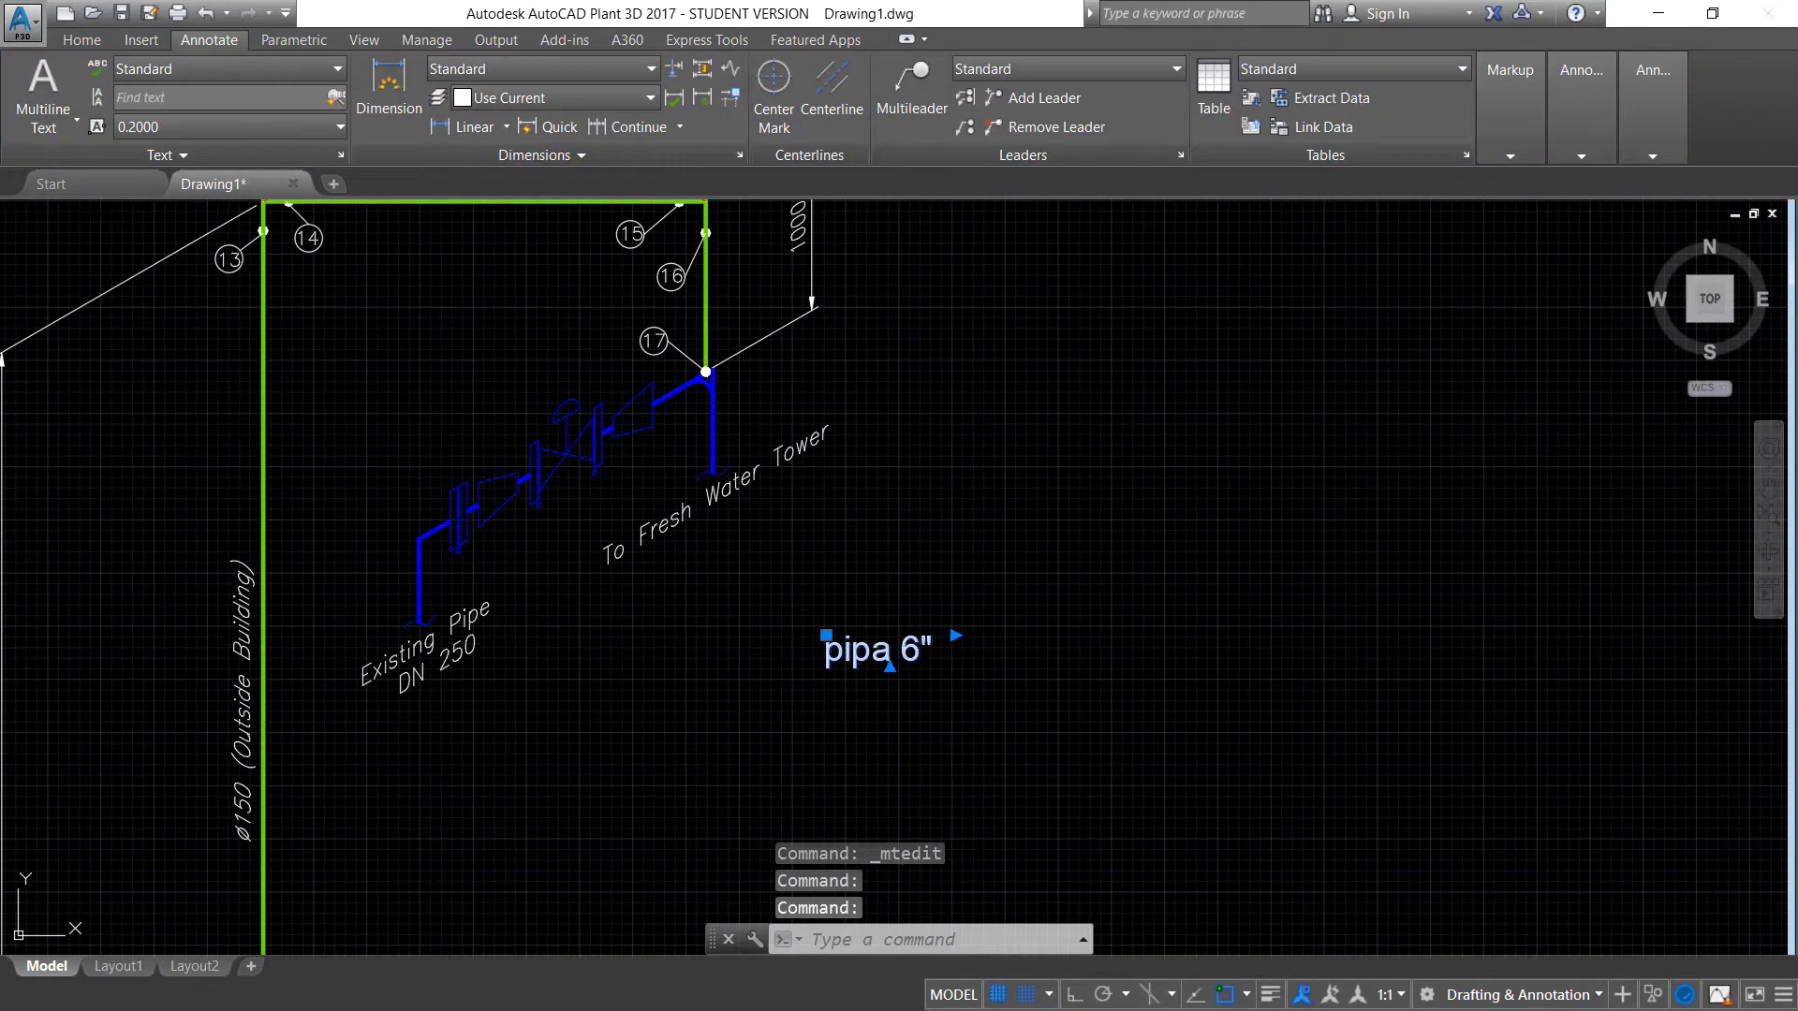
pyautogui.doubleClick(929, 650)
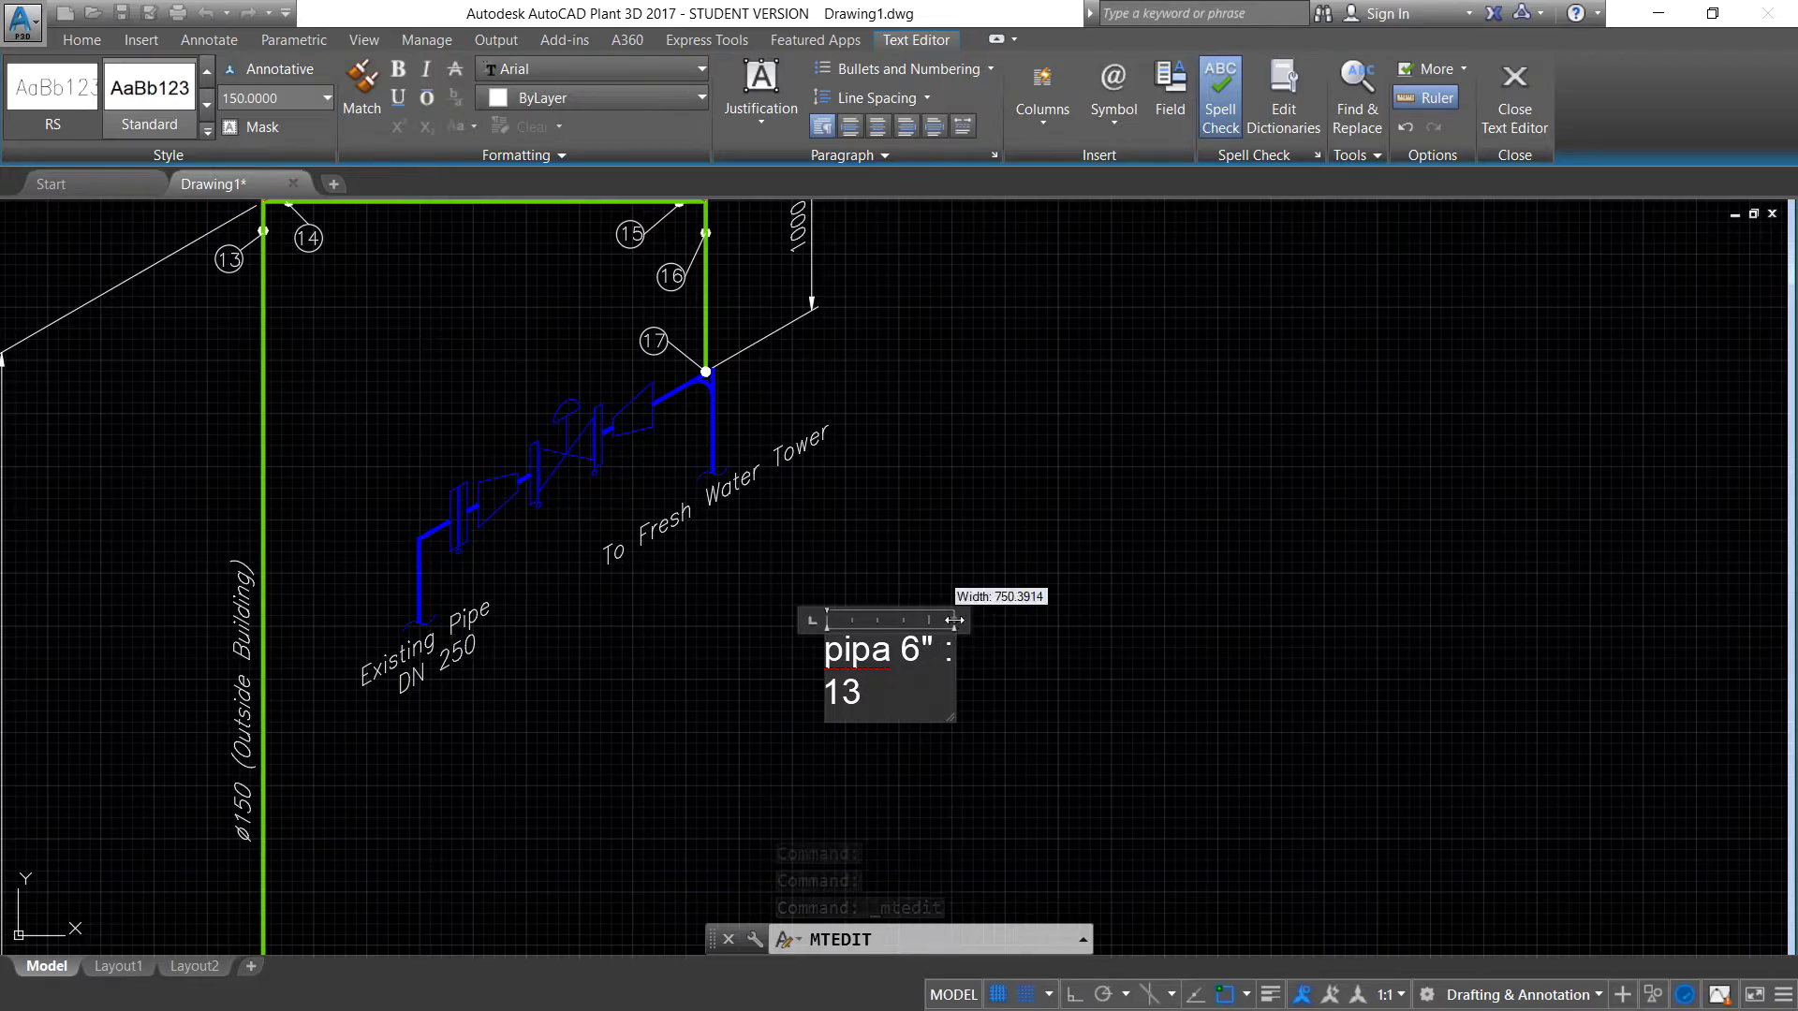
pyautogui.moveTo(954, 620); pyautogui.dragTo(1137, 619)
pyautogui.write('J')
pyautogui.press('capslock')
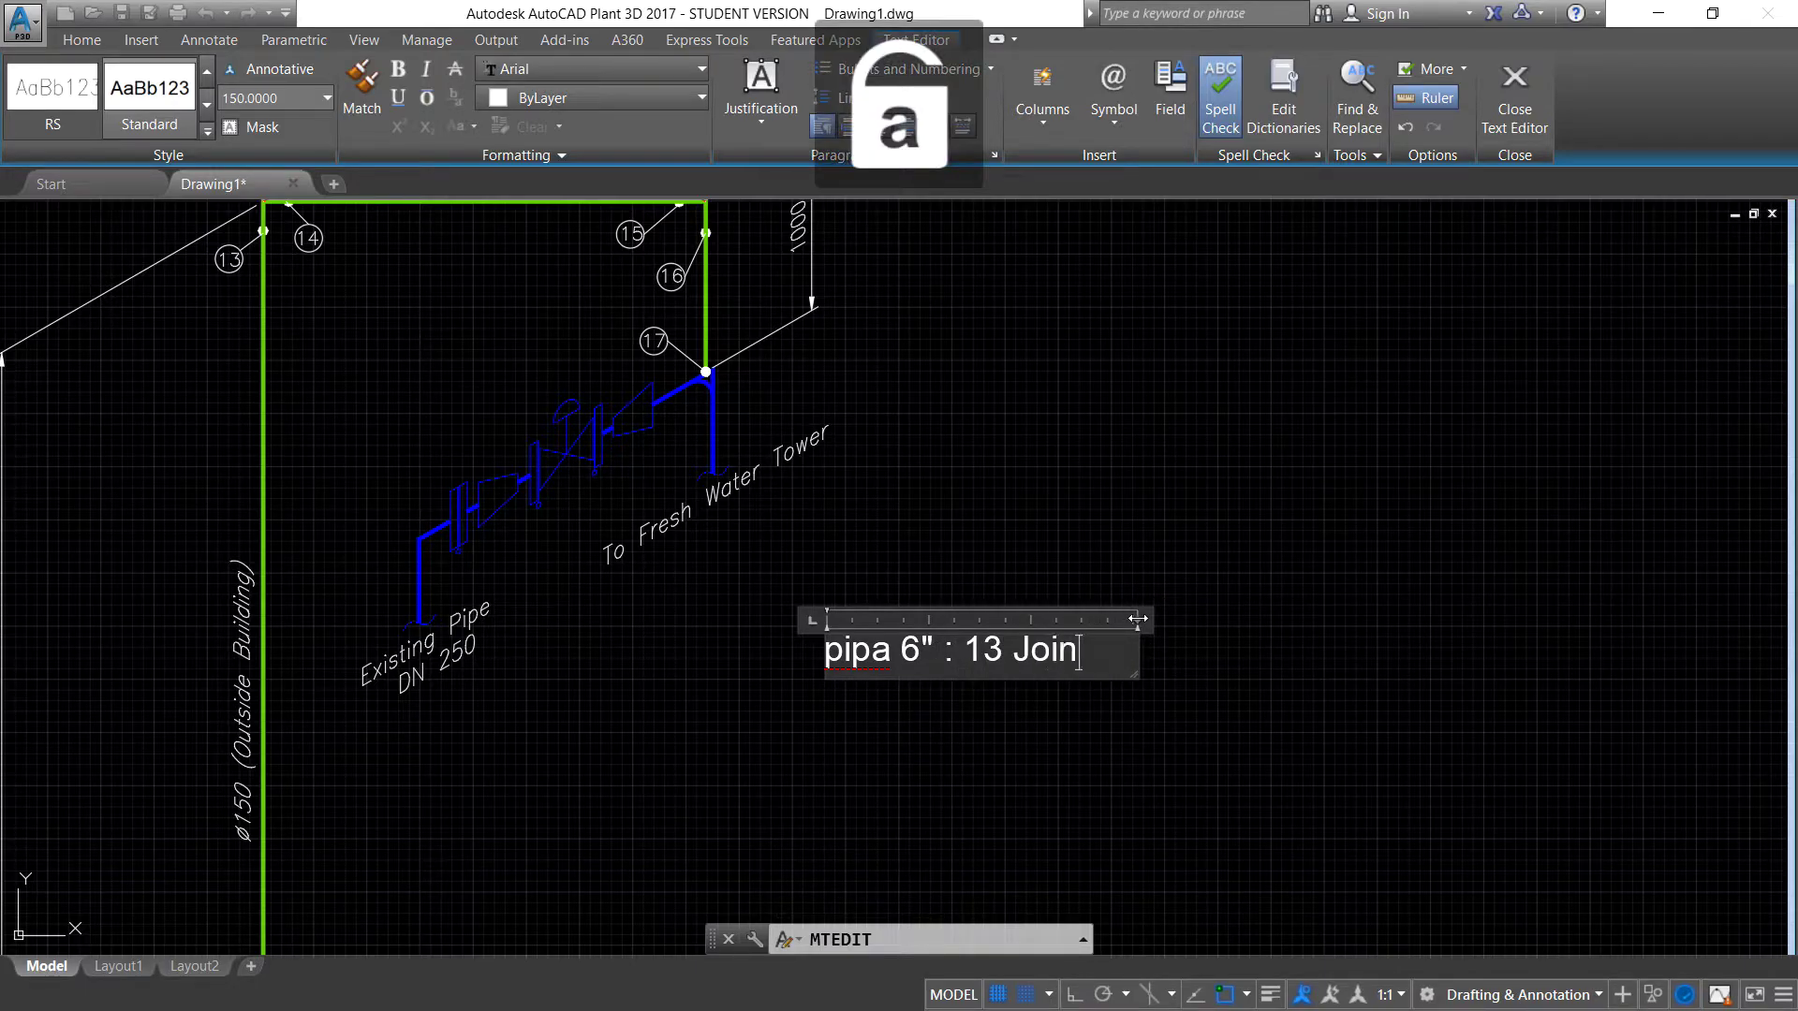
pyautogui.press('Return')
pyautogui.write('R')
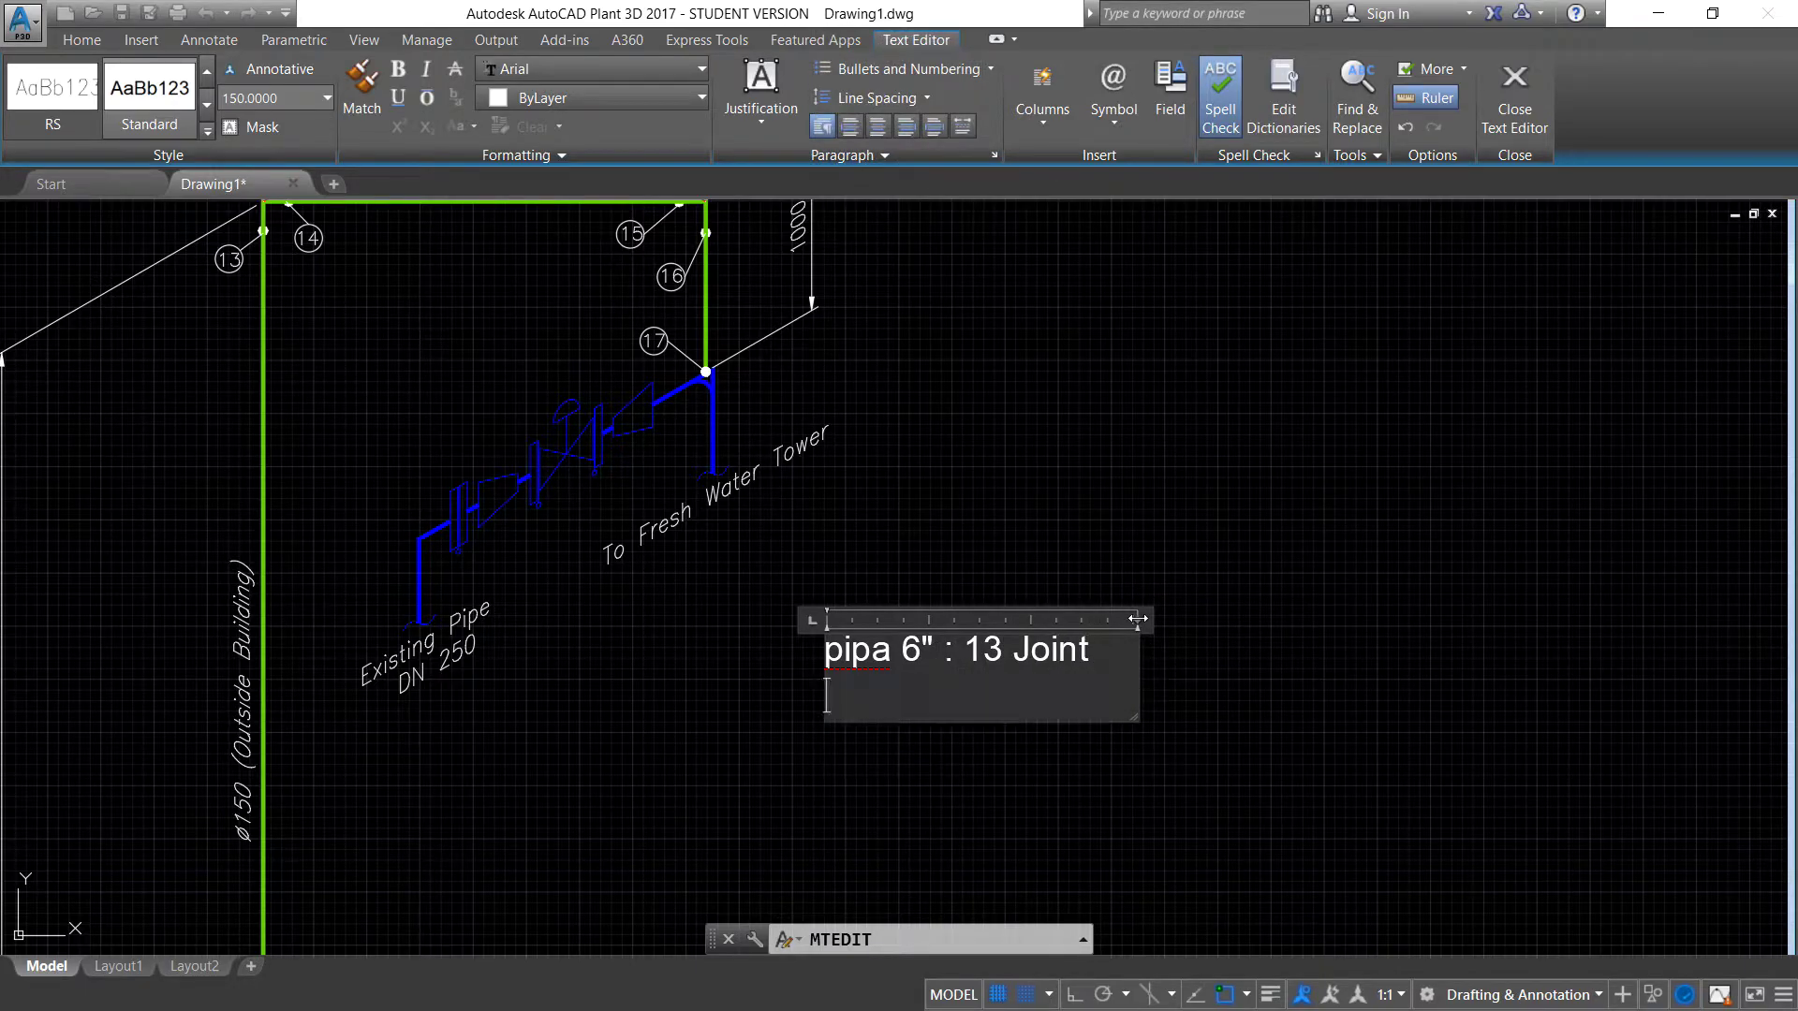
pyautogui.press('capslock')
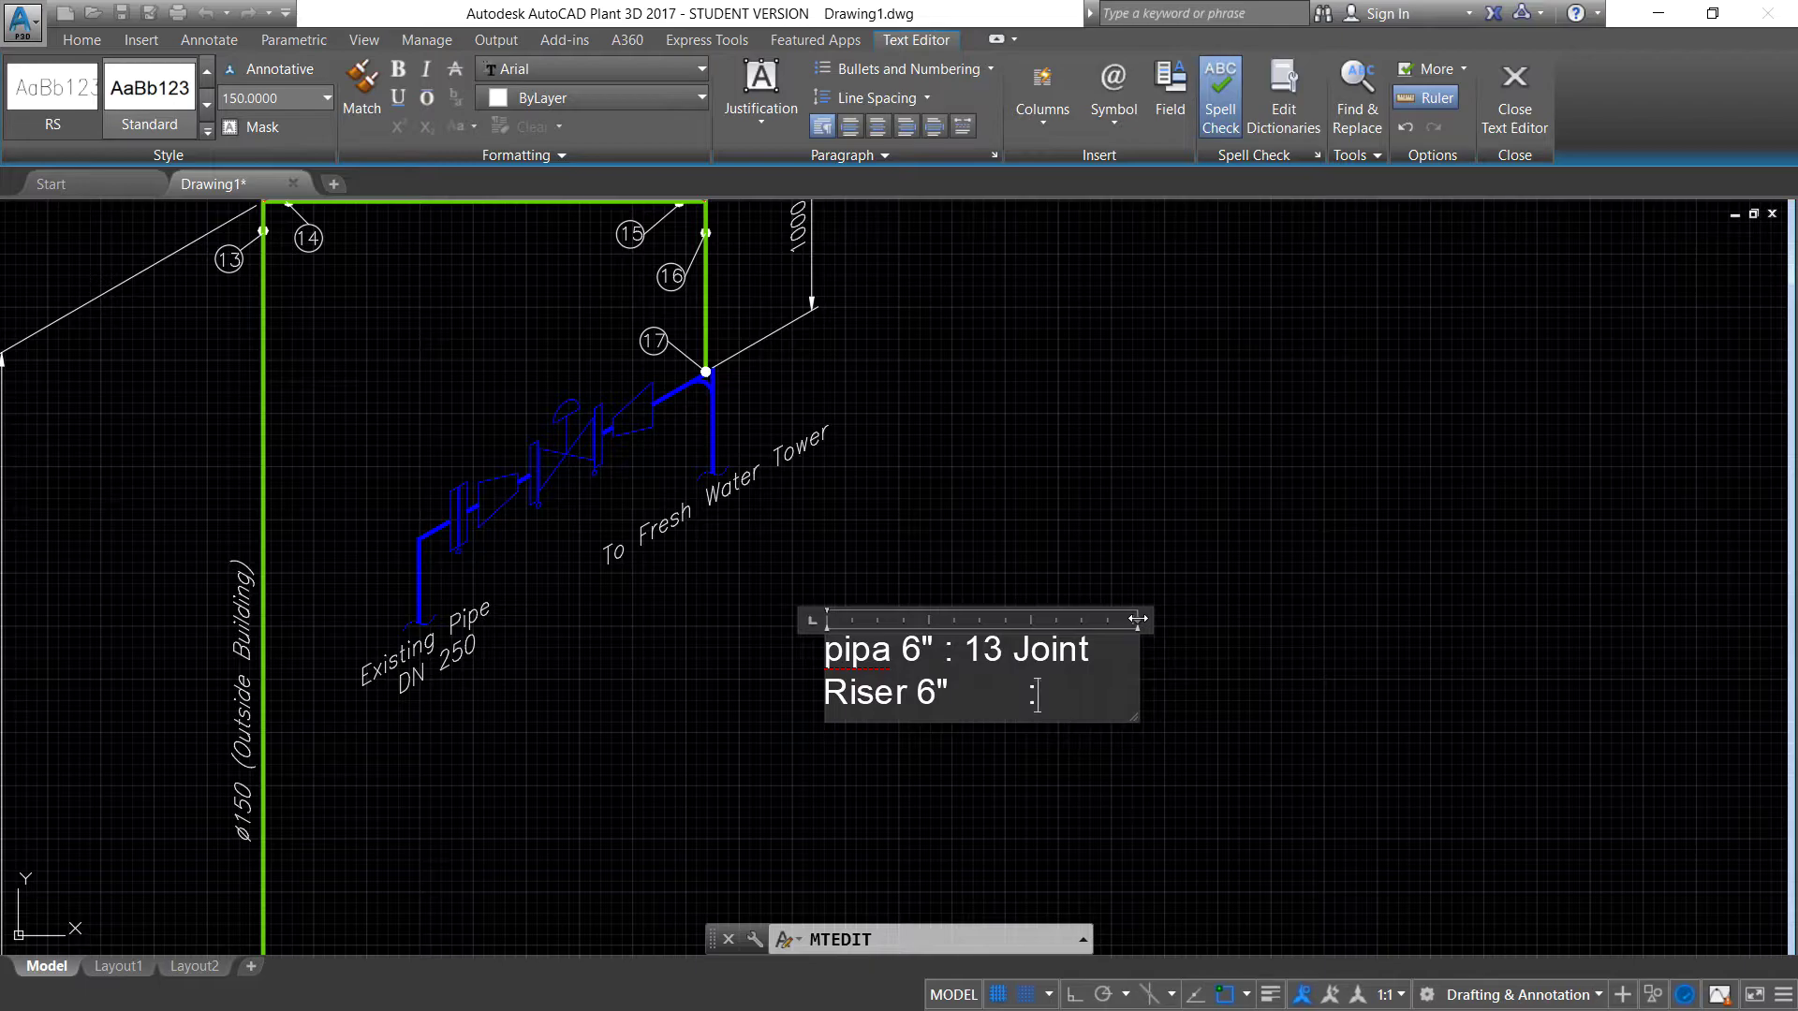
pyautogui.press('capslock')
pyautogui.write('1 Joi')
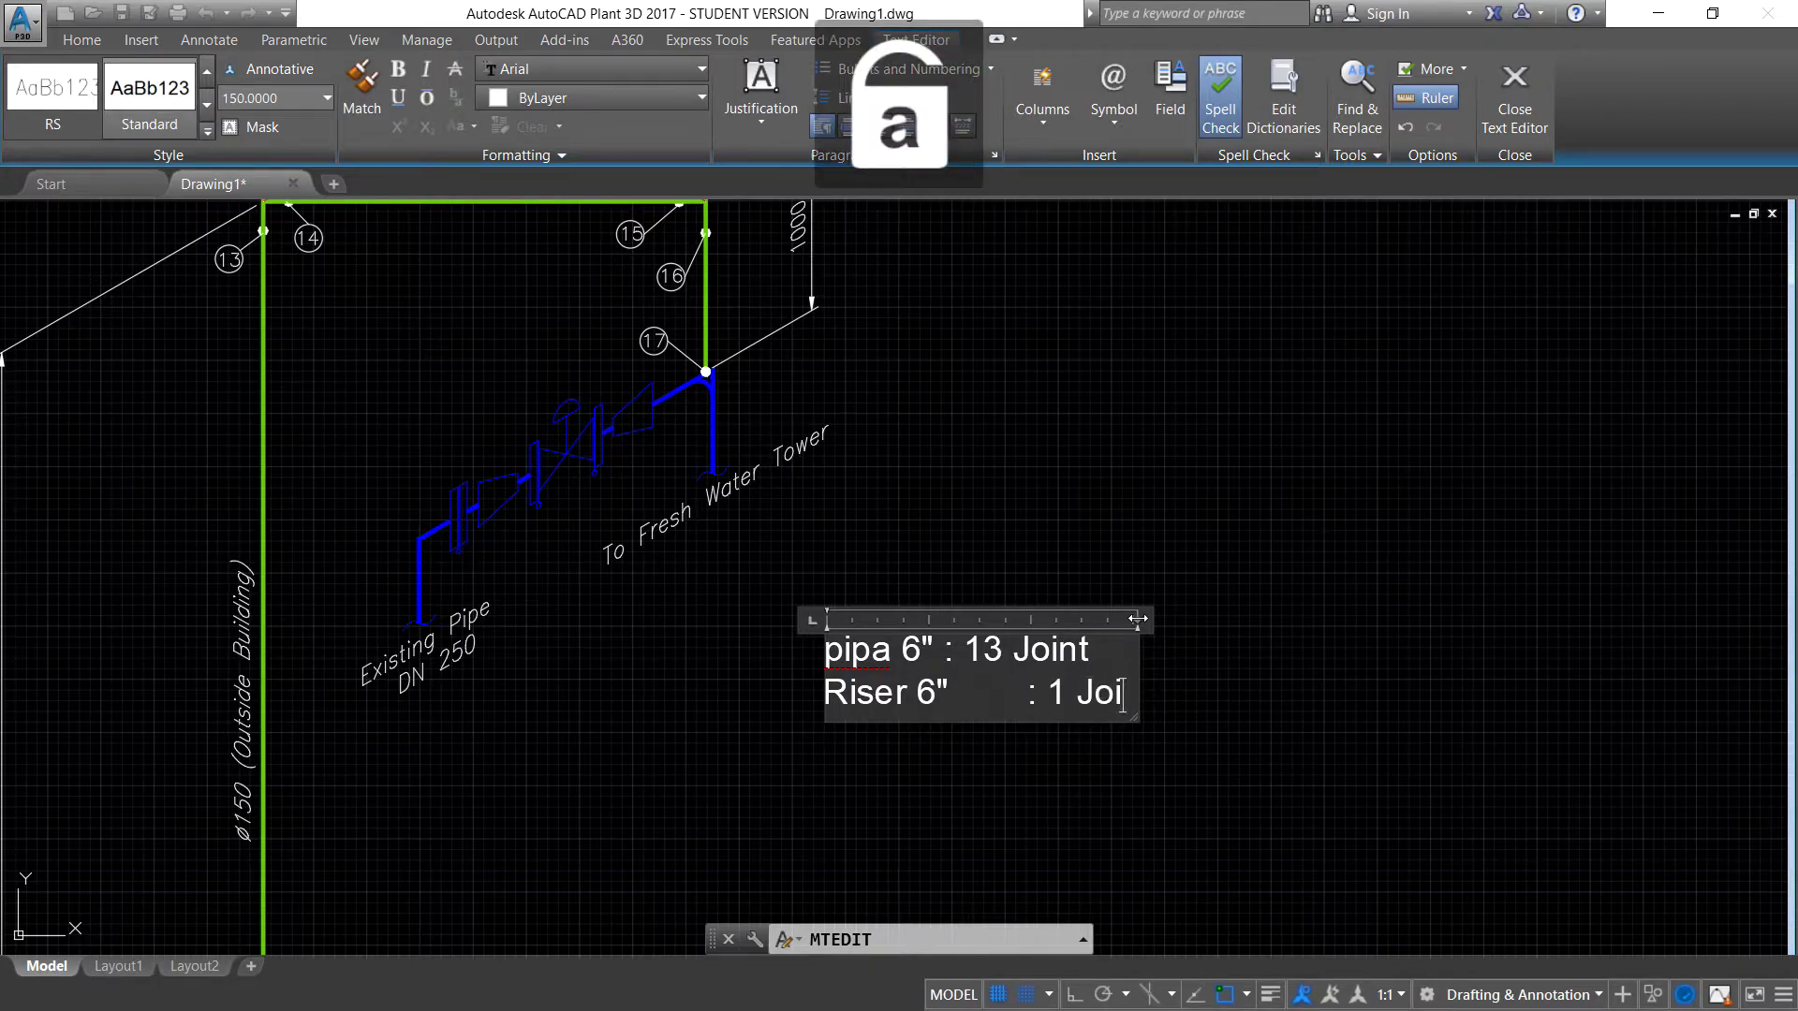
pyautogui.write('nt')
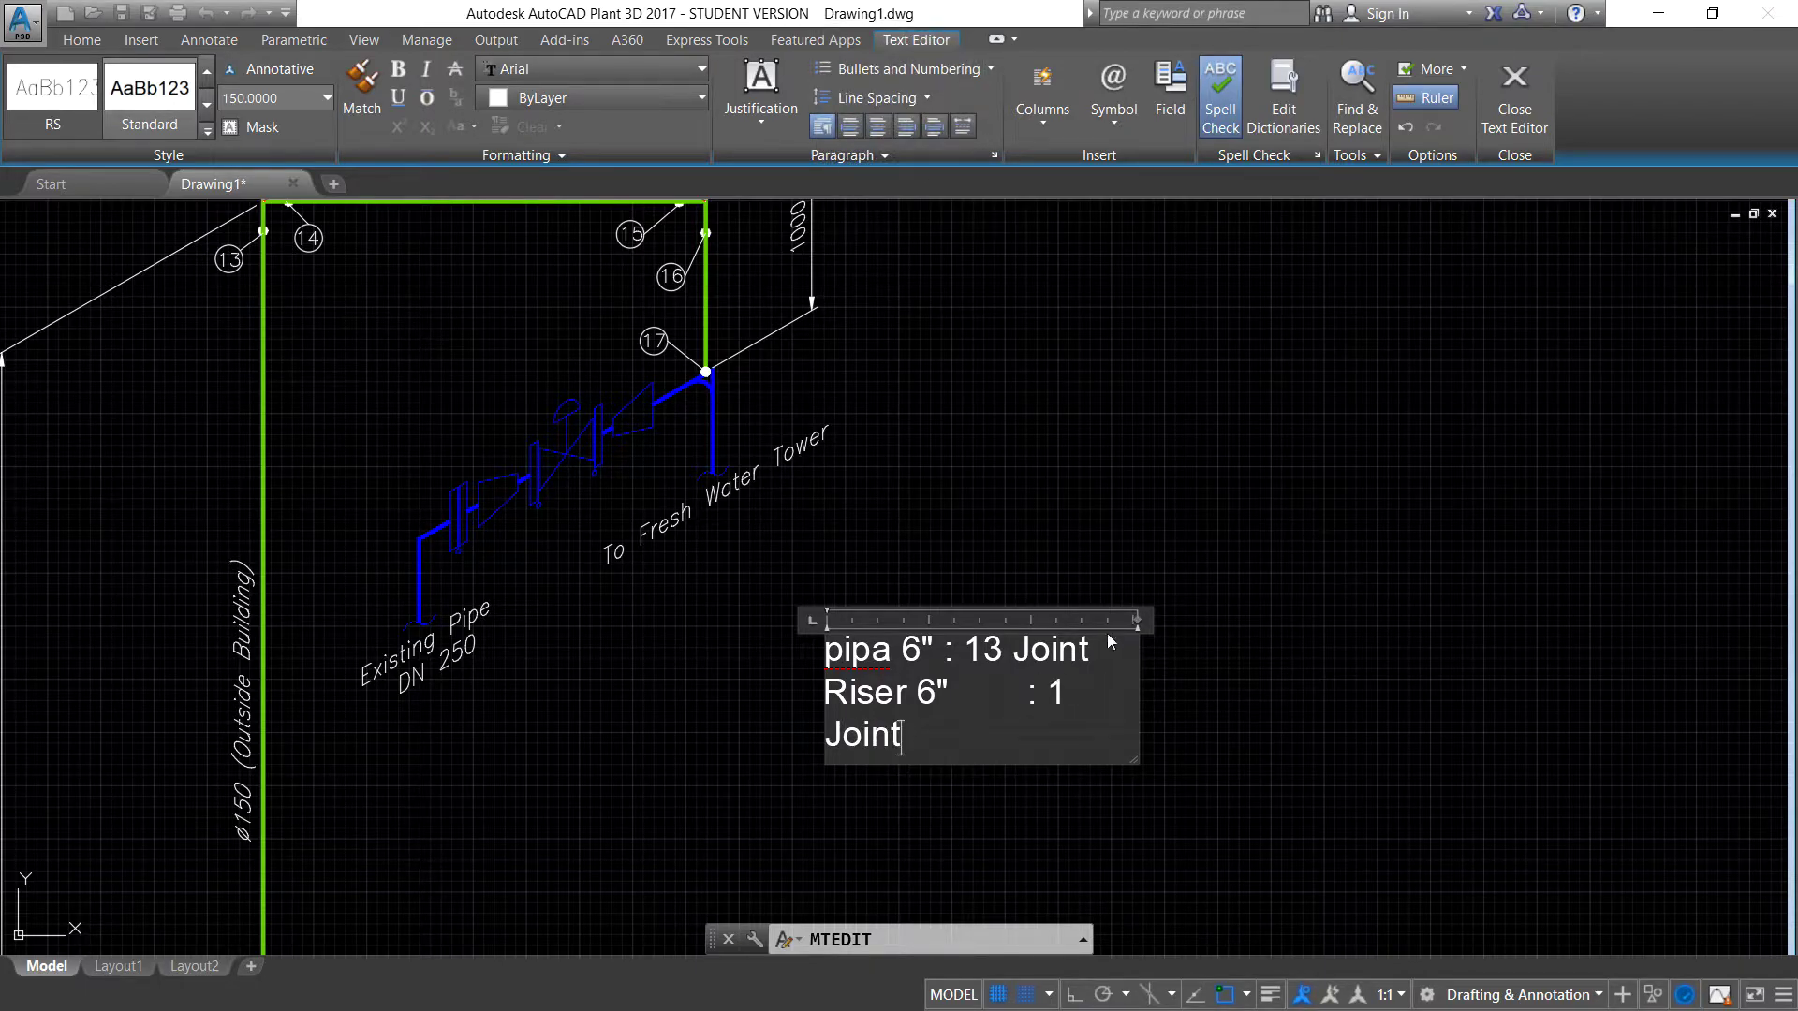
# Add a third line Pipa 4" 3 Joint and capitalize the first word Pipa
pyautogui.moveTo(1142, 619); pyautogui.dragTo(1229, 620)
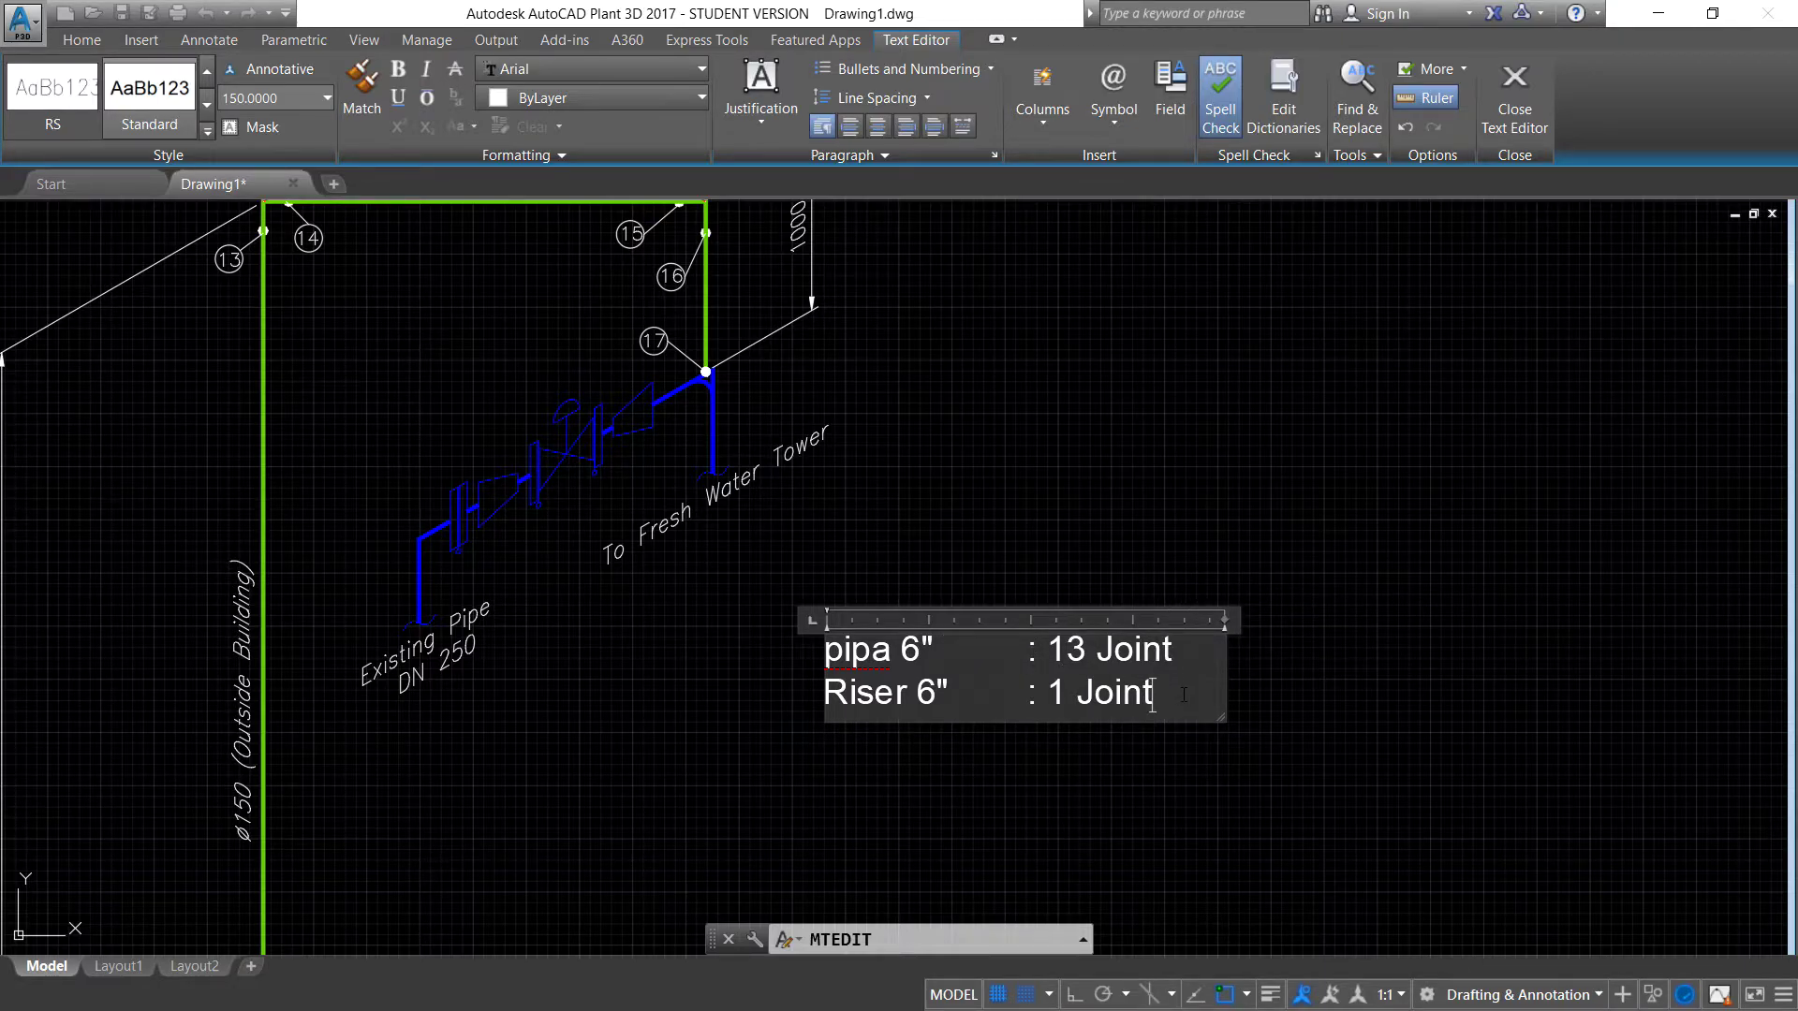
pyautogui.press('Return')
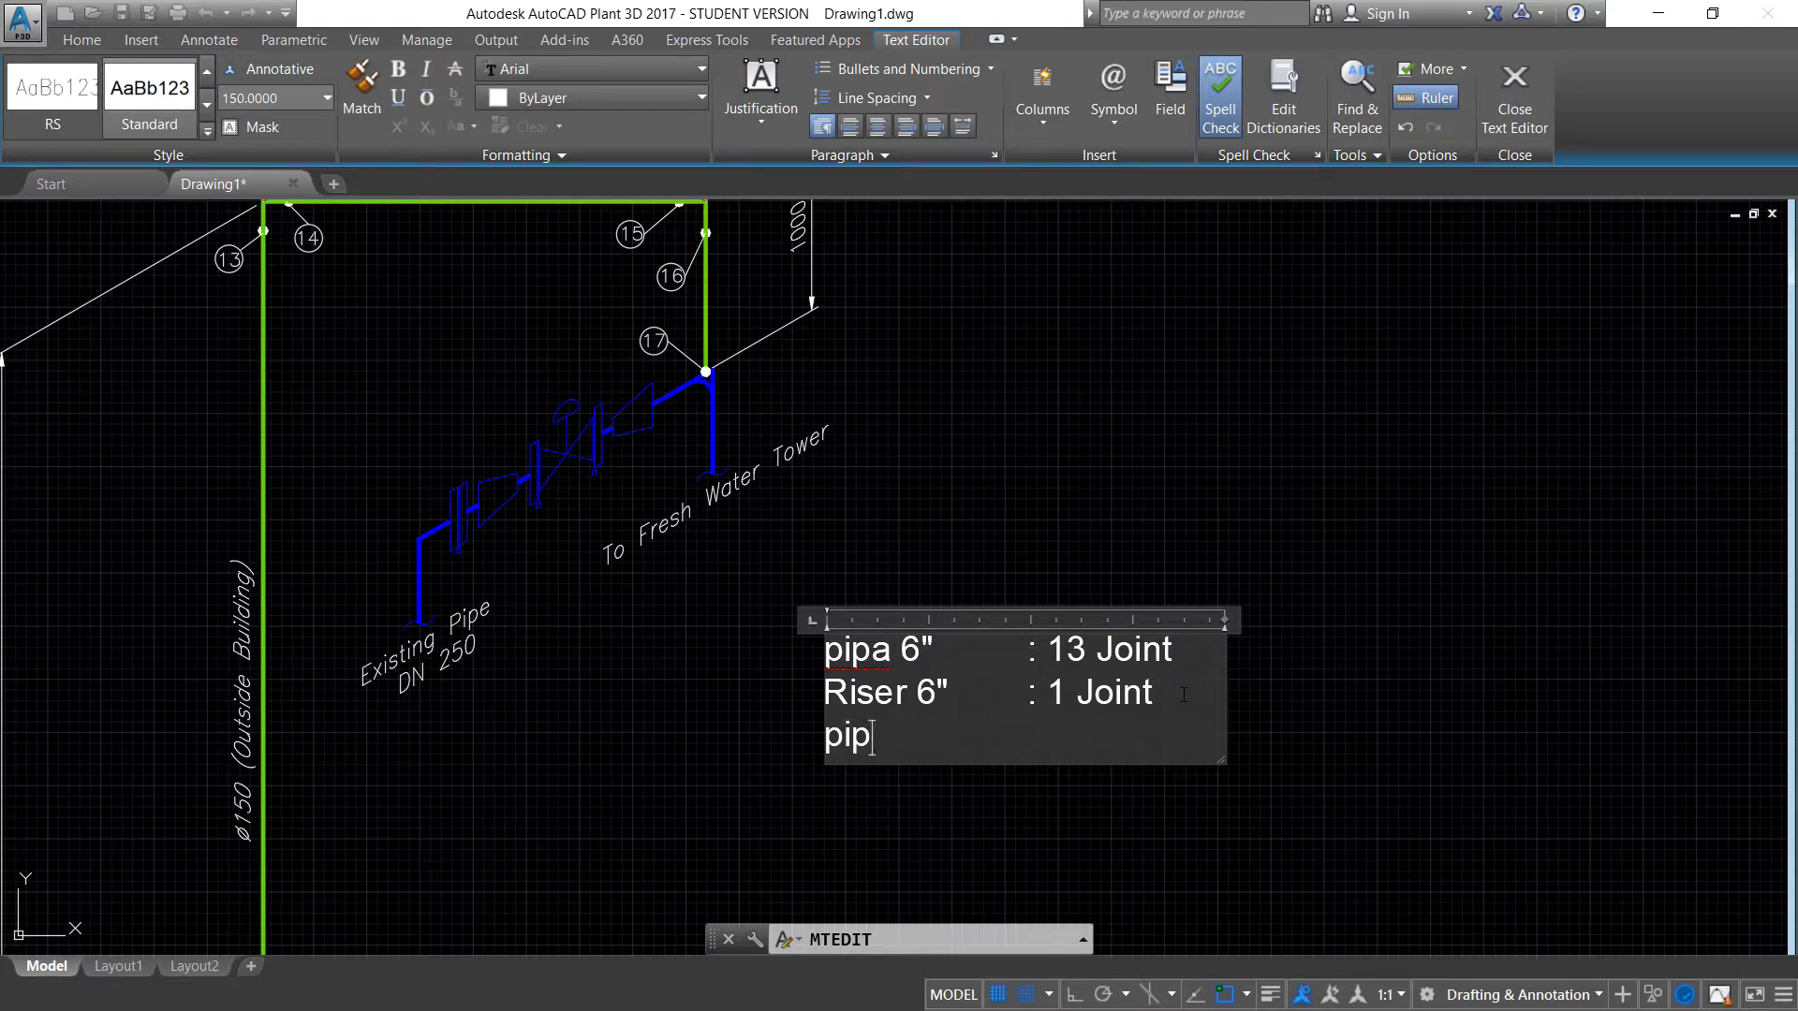
pyautogui.press('BackSpace')
pyautogui.press('capslock')
pyautogui.write('Pipa')
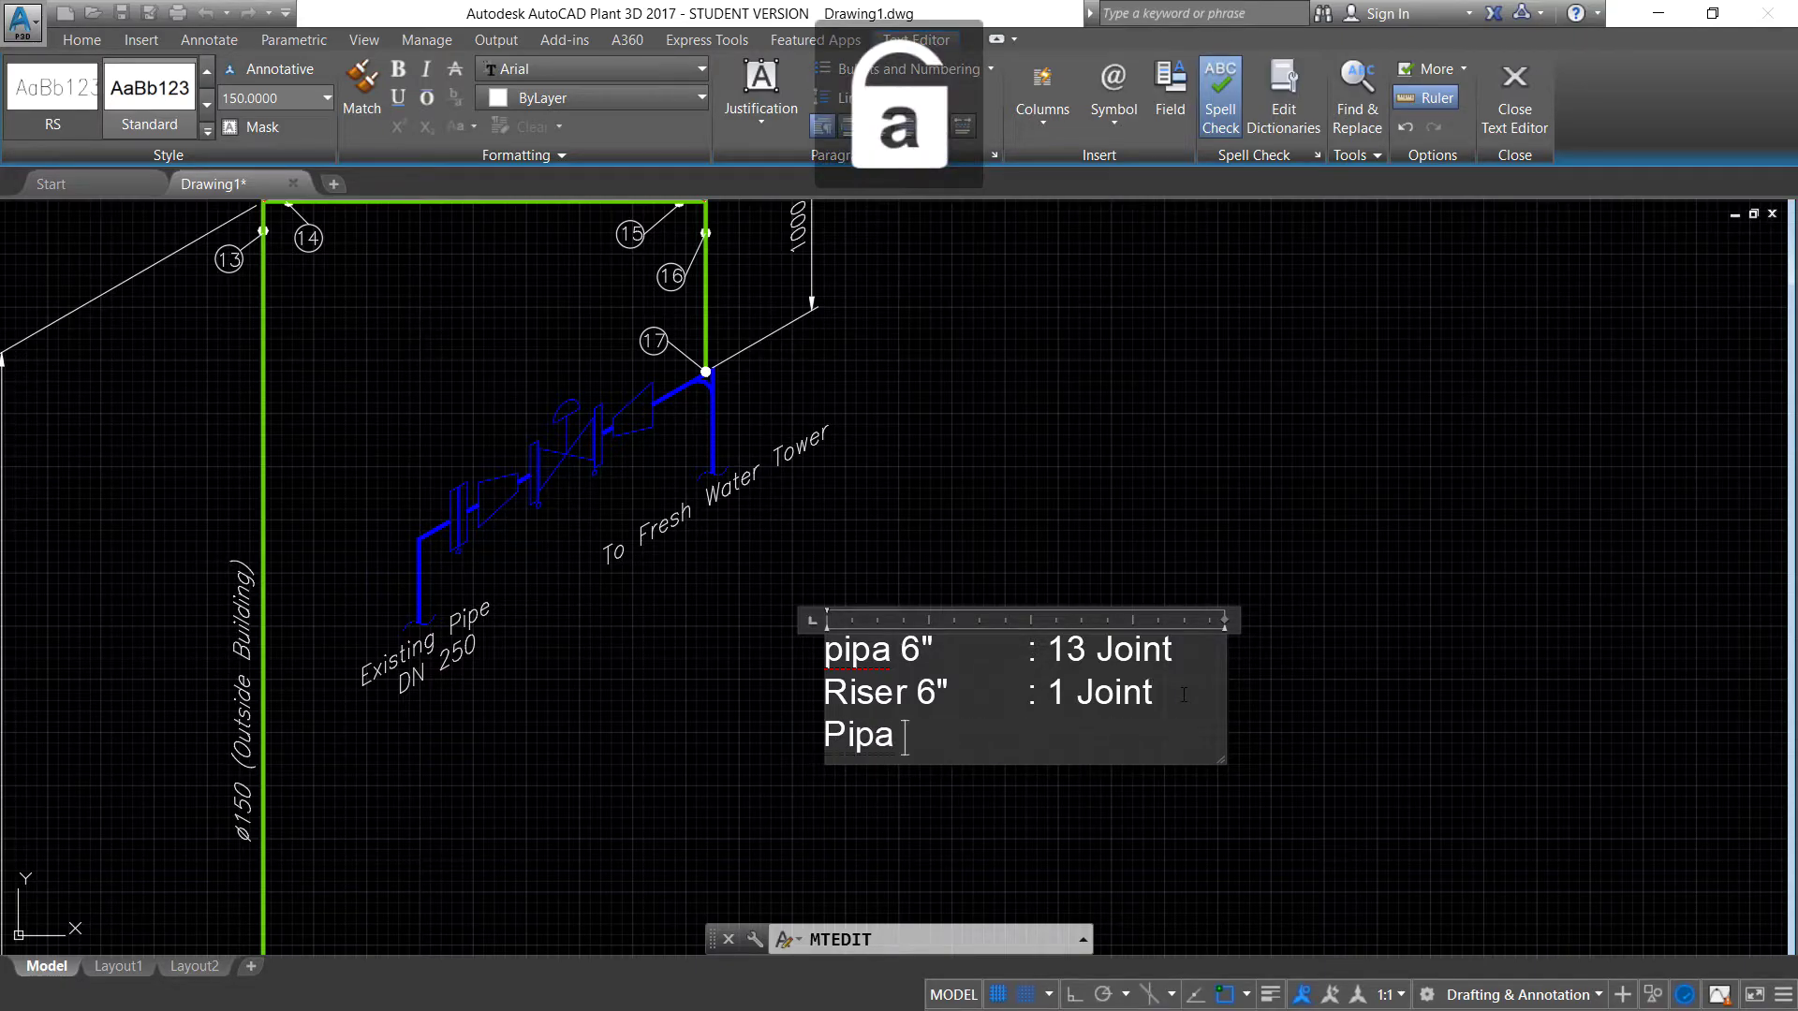
pyautogui.write('4" : 3')
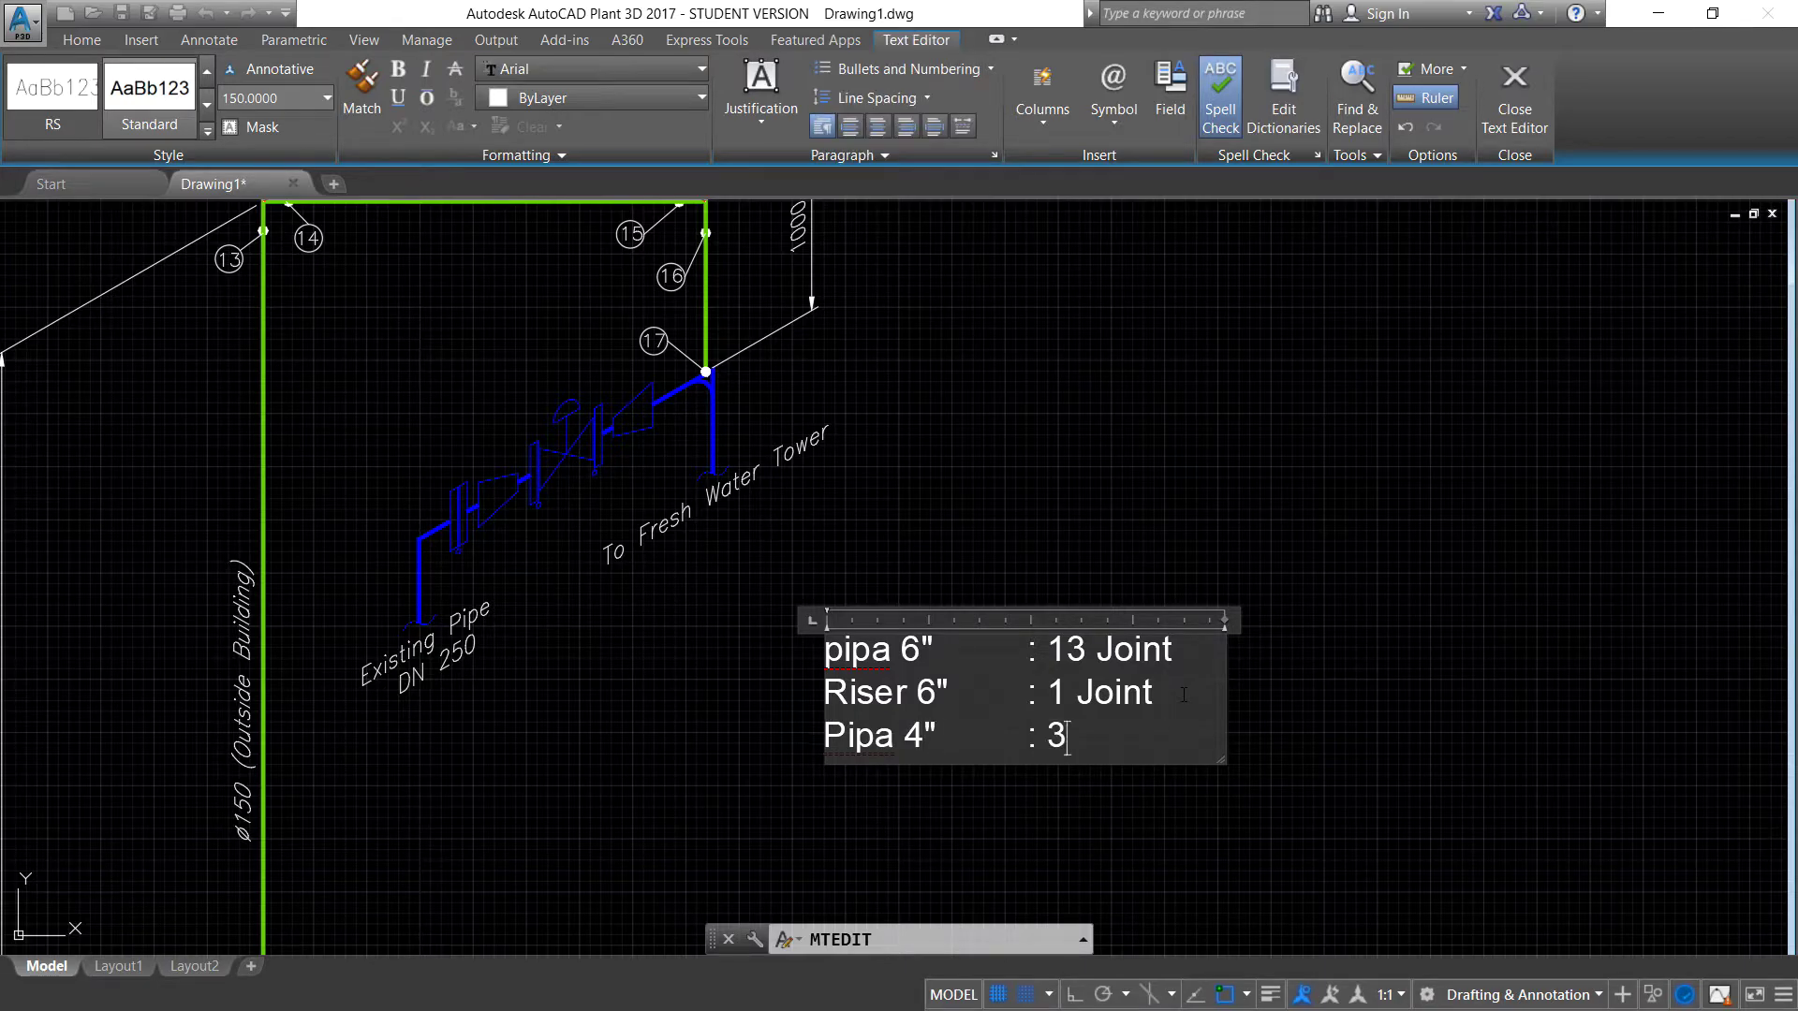
pyautogui.press('capslock')
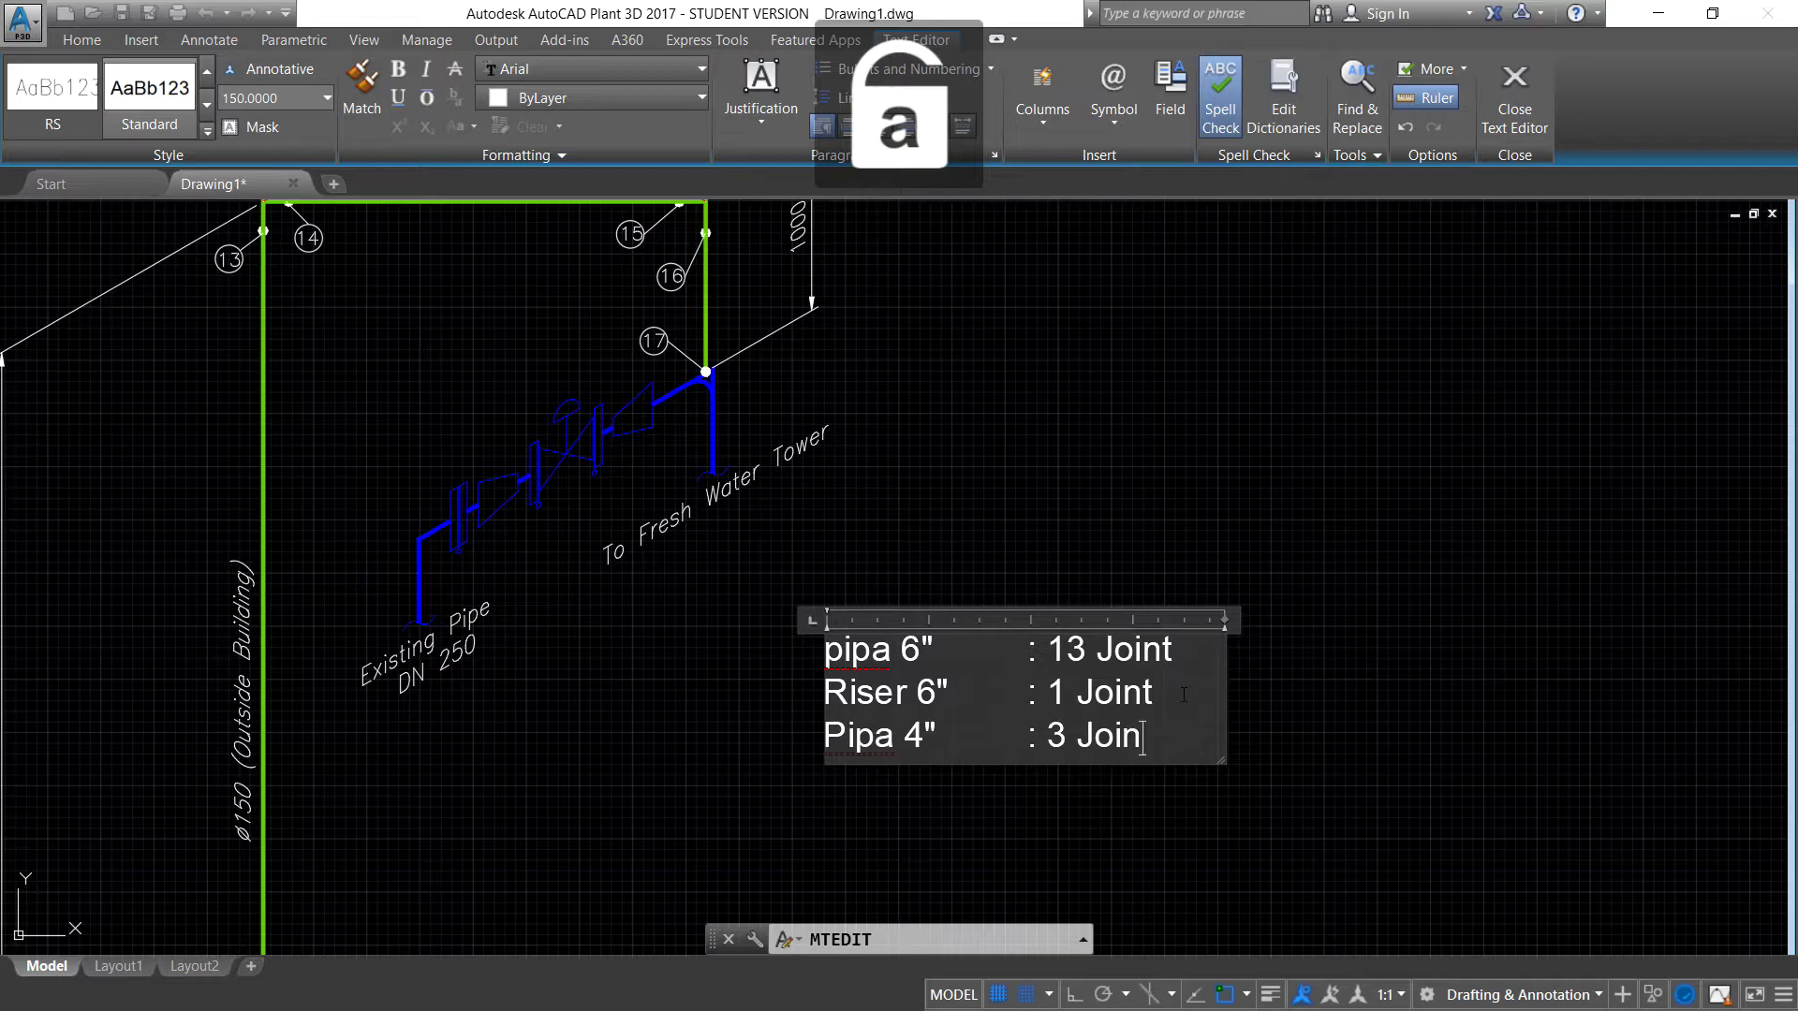
pyautogui.write('t ')
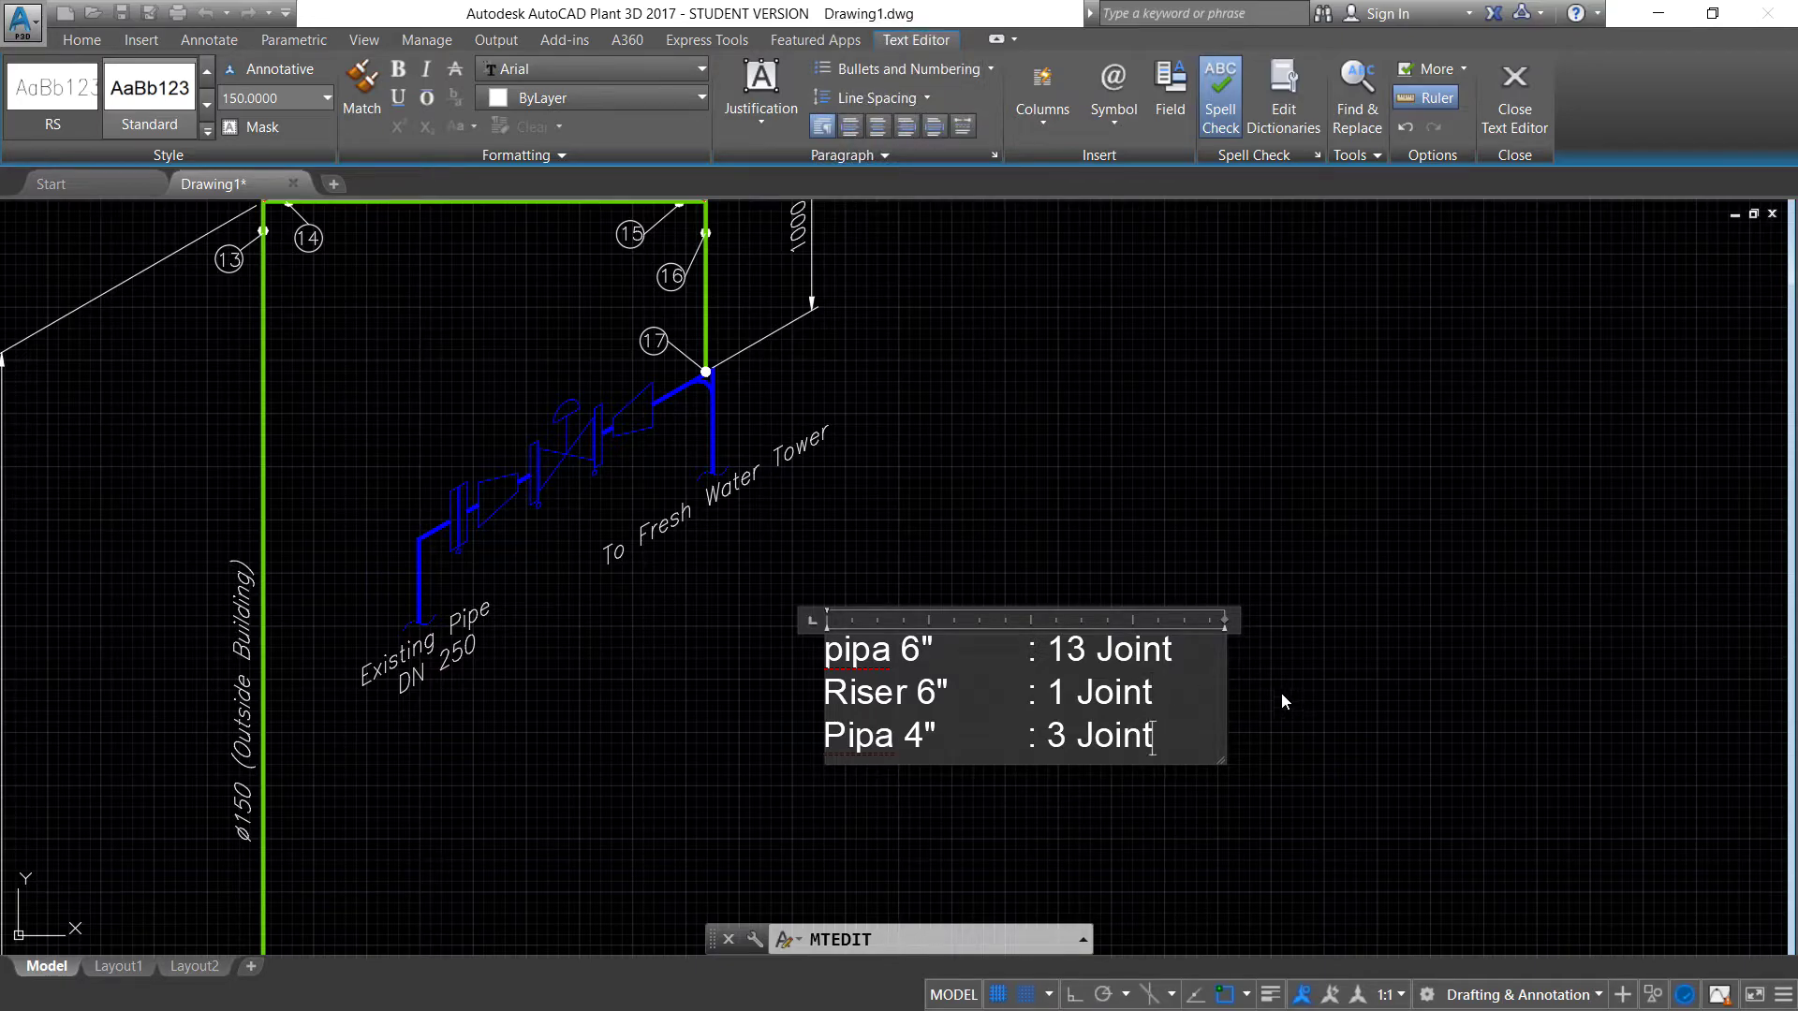
pyautogui.write('P')
pyautogui.press('capslock')
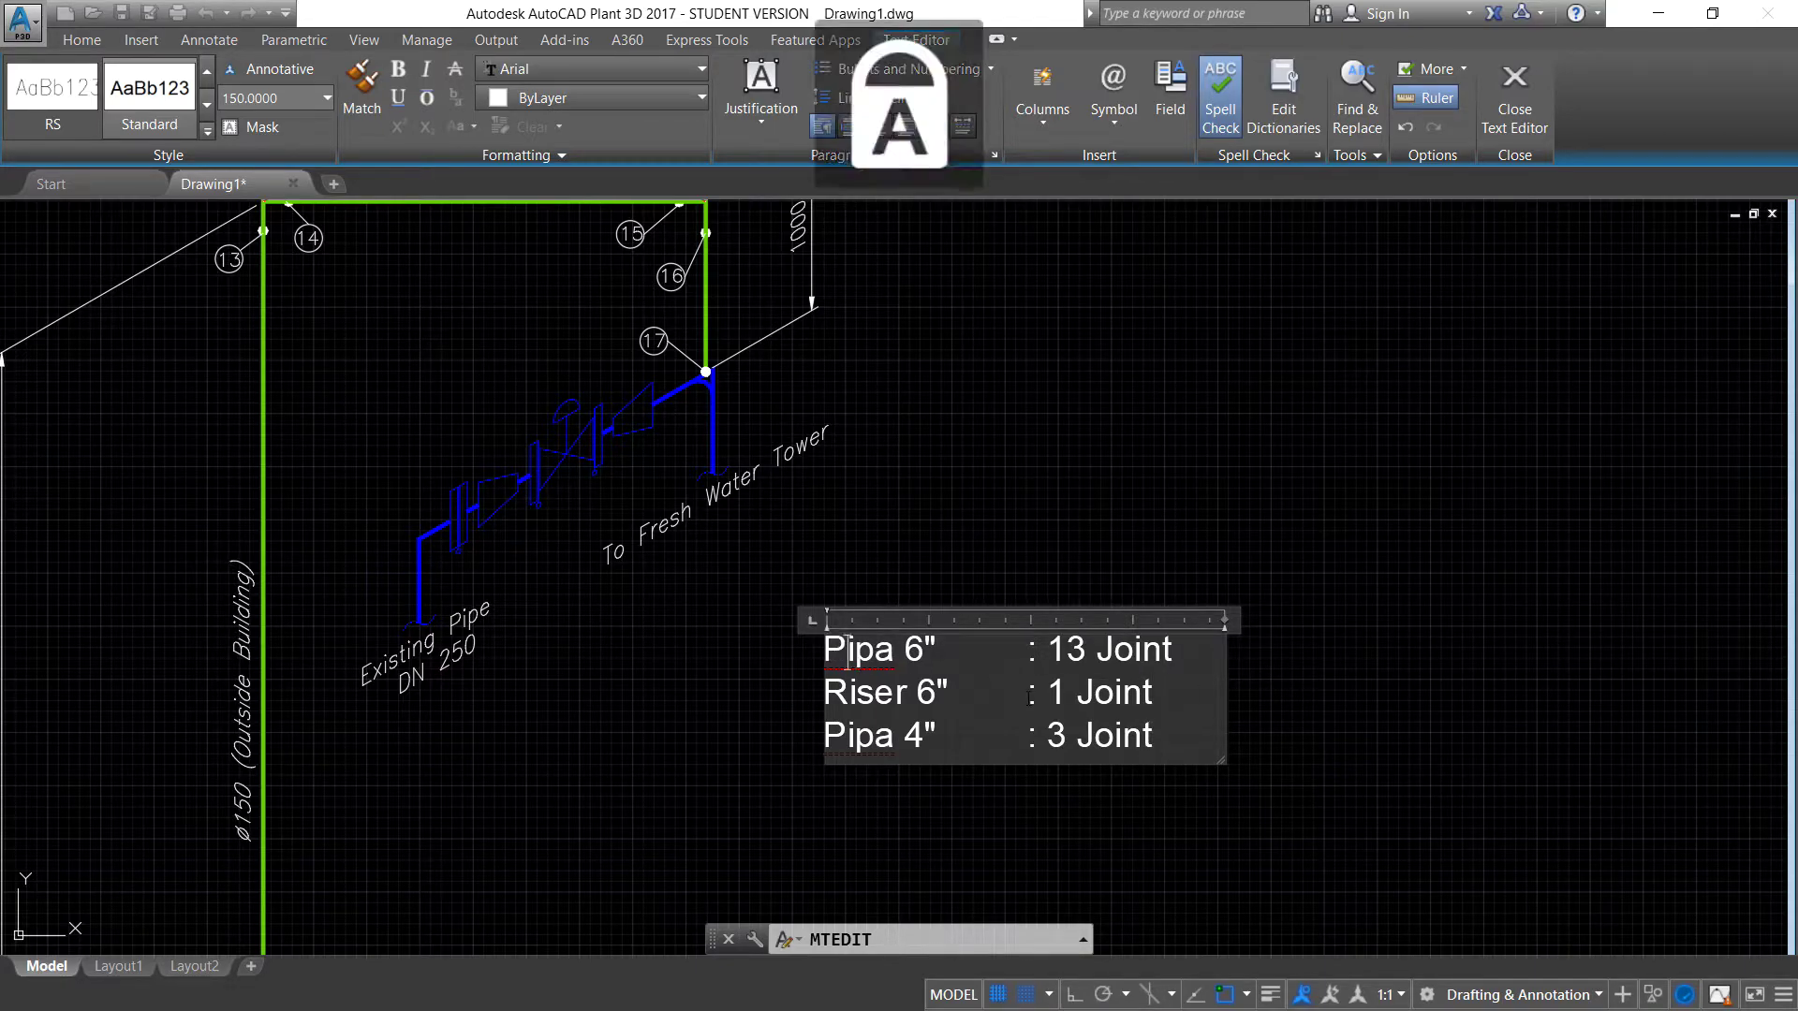
pyautogui.click(1100, 647)
# Select the quantity note and start a MOVE on it, then cancel
pyautogui.scroll(-5, 1124, 711)
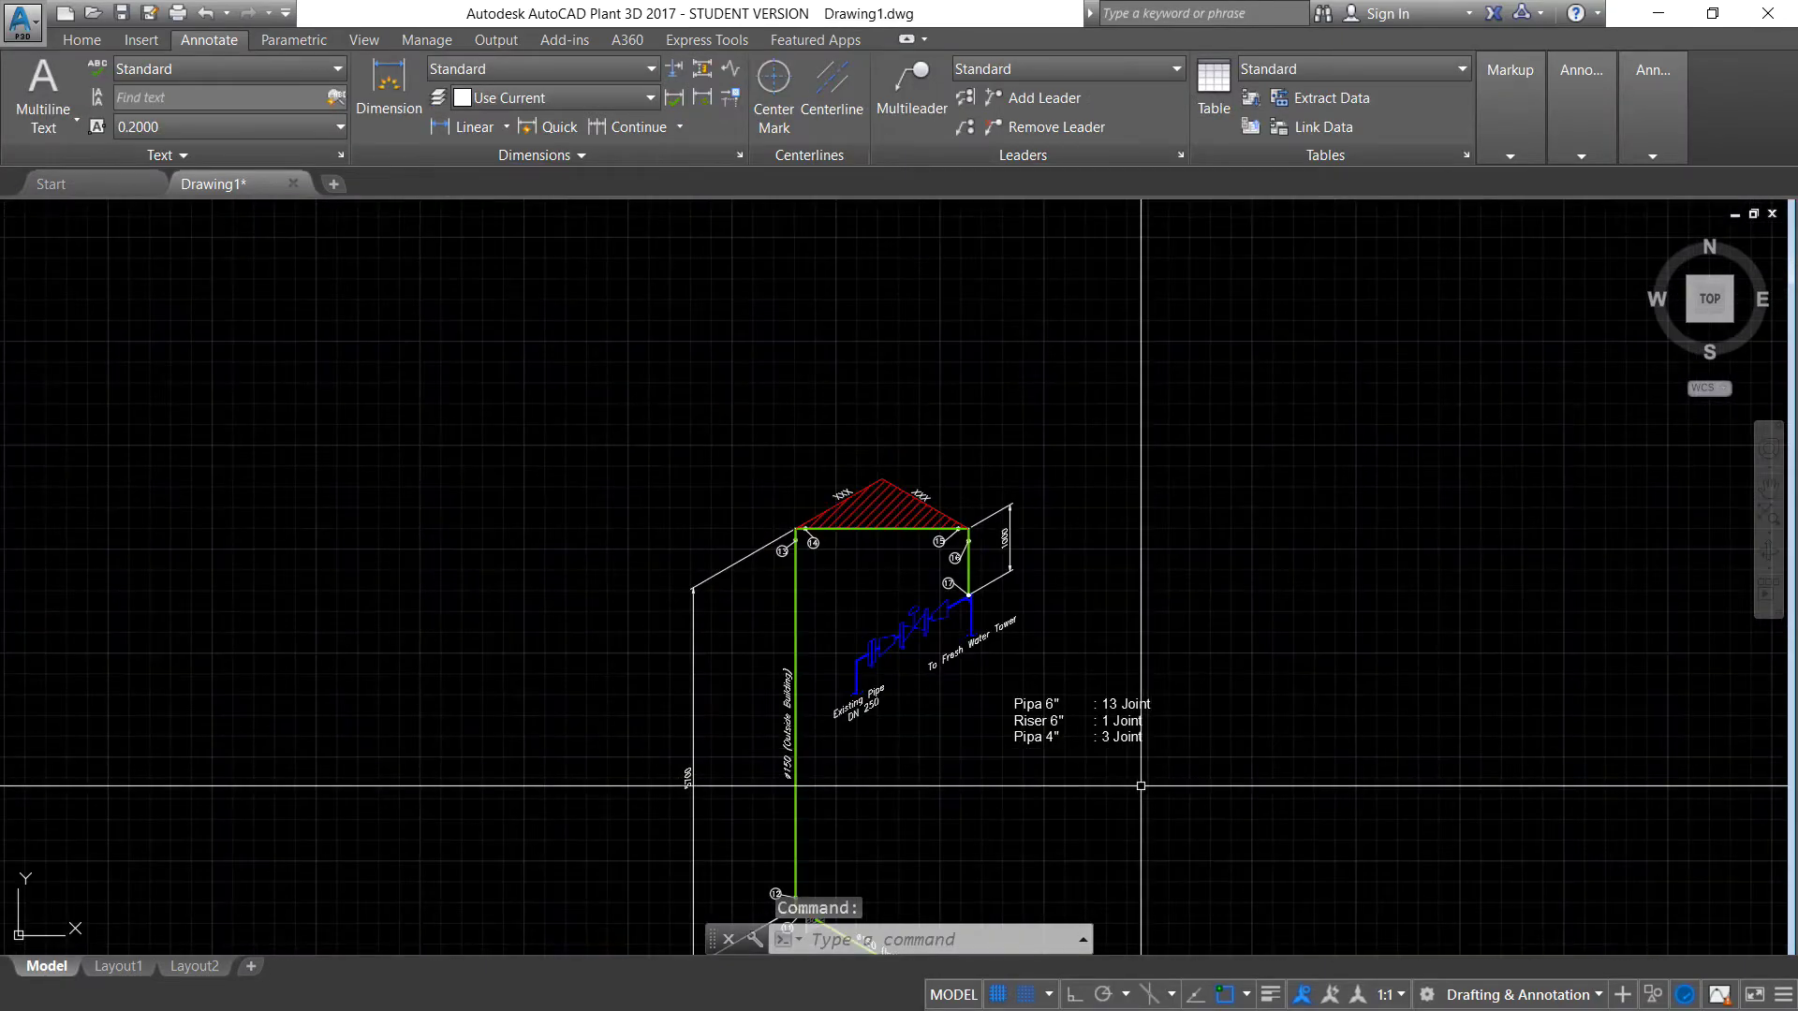
pyautogui.scroll(3, 1100, 647)
pyautogui.click(1211, 610)
pyautogui.click(855, 506)
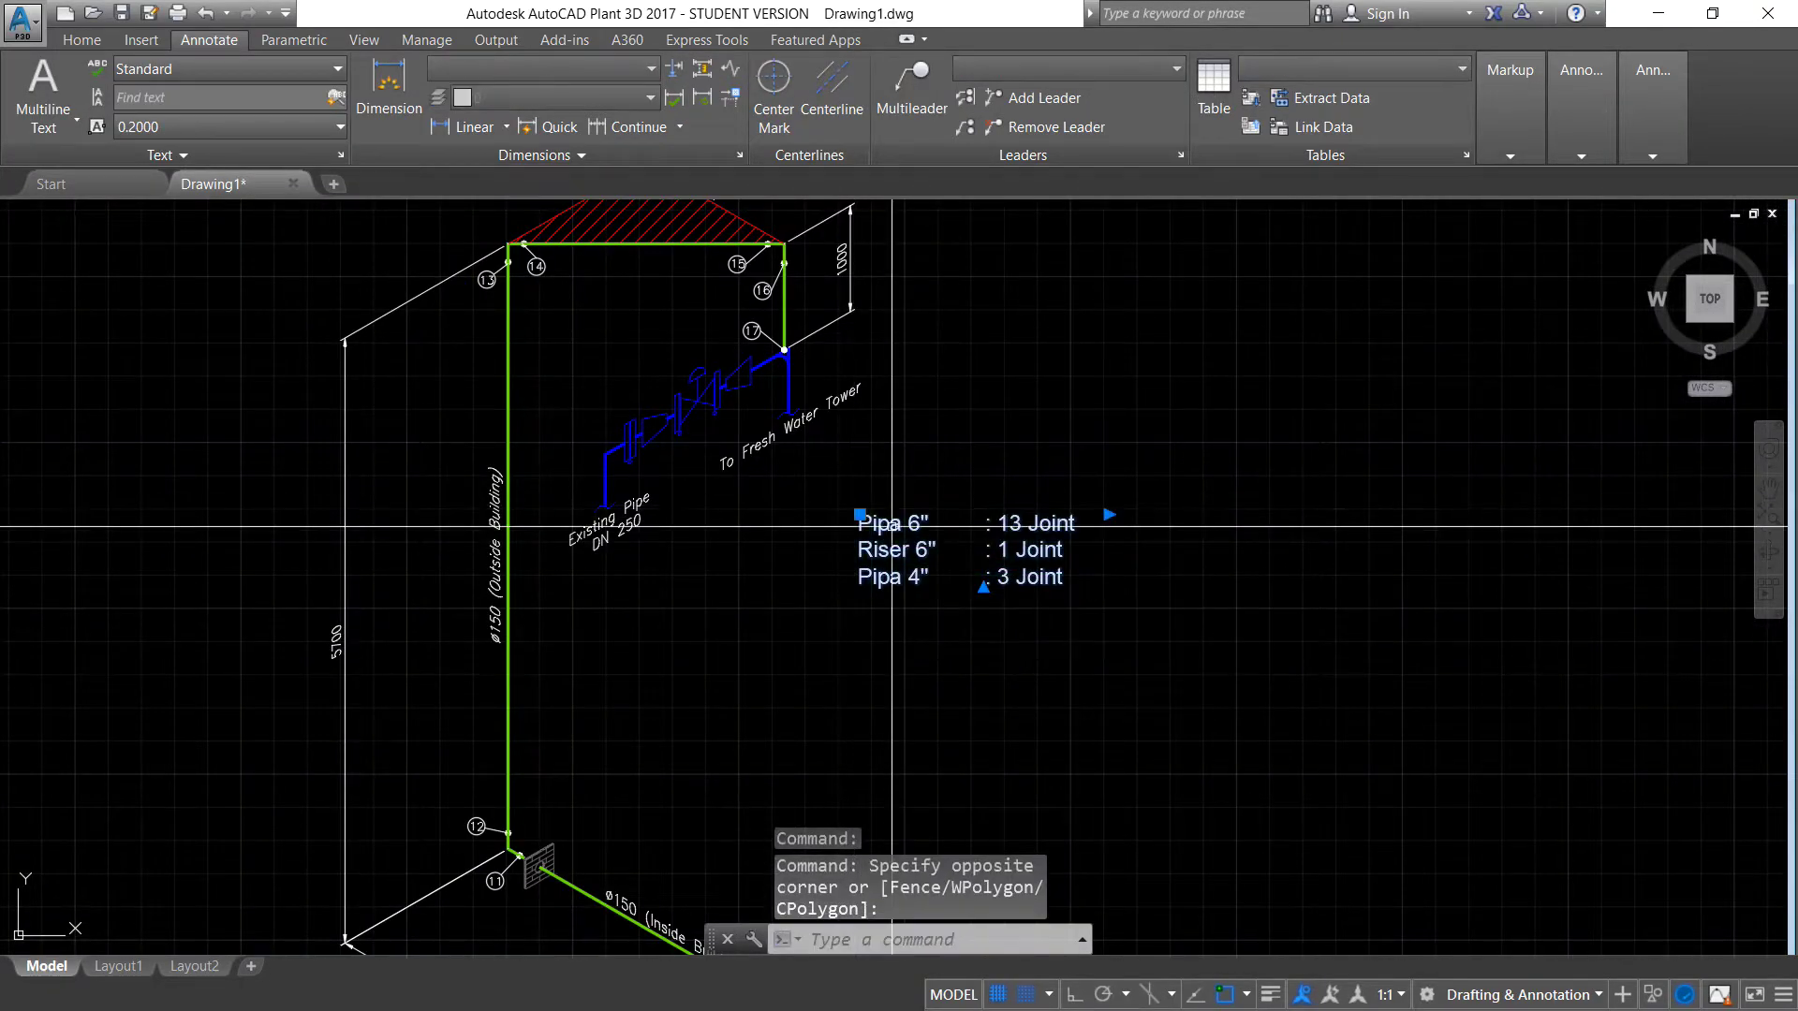
pyautogui.write('m')
pyautogui.press('Return')
pyautogui.click(911, 549)
pyautogui.press('Escape')
pyautogui.scroll(5, 840, 589)
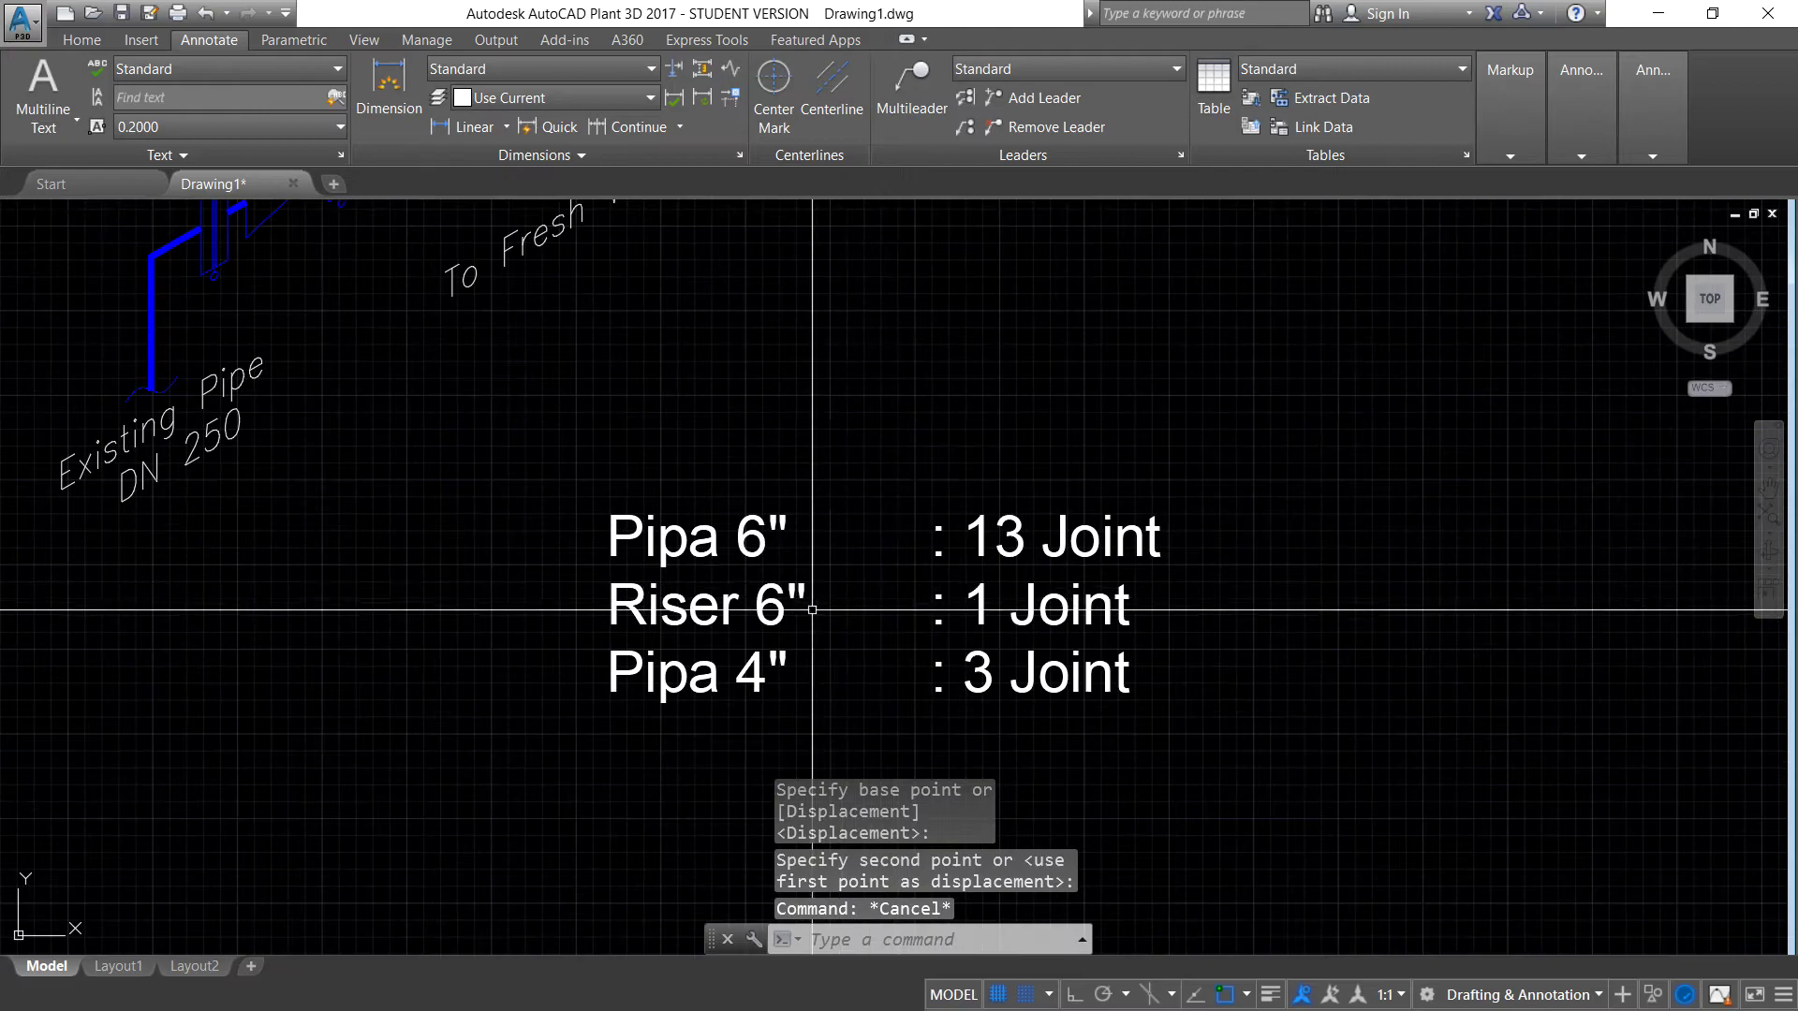
pyautogui.scroll(-5, 714, 601)
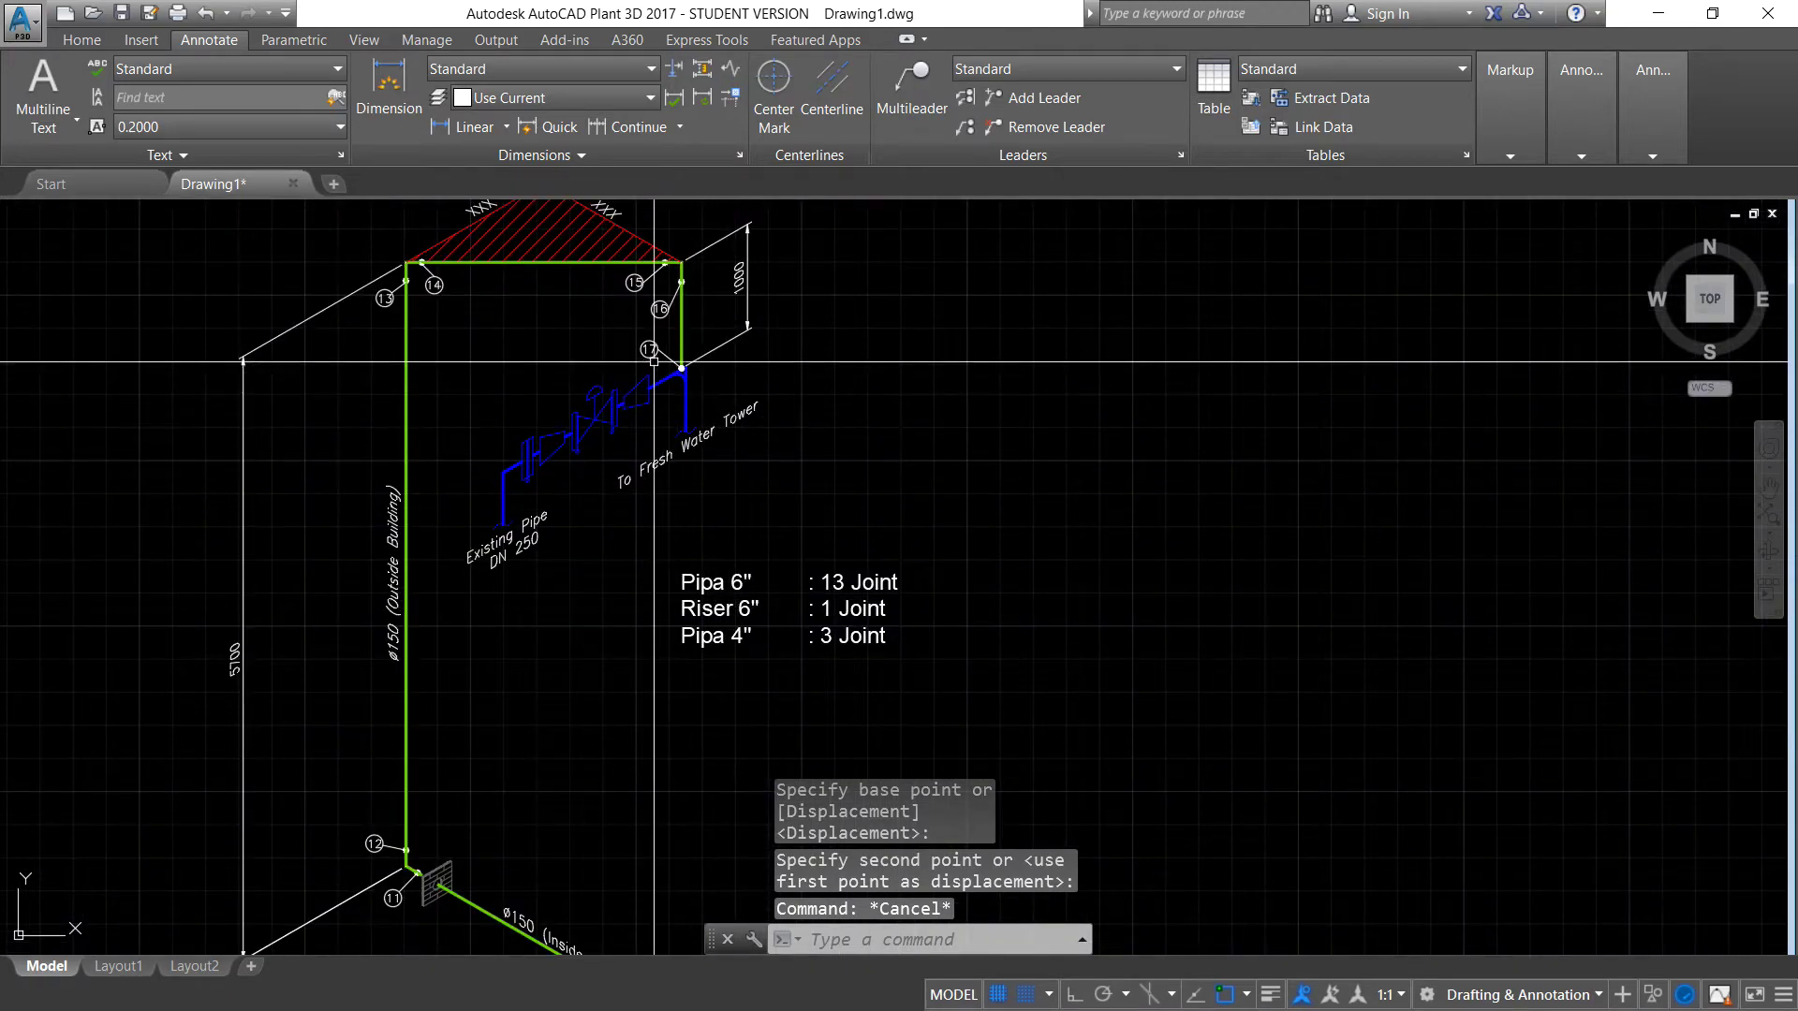
pyautogui.scroll(3, 720, 562)
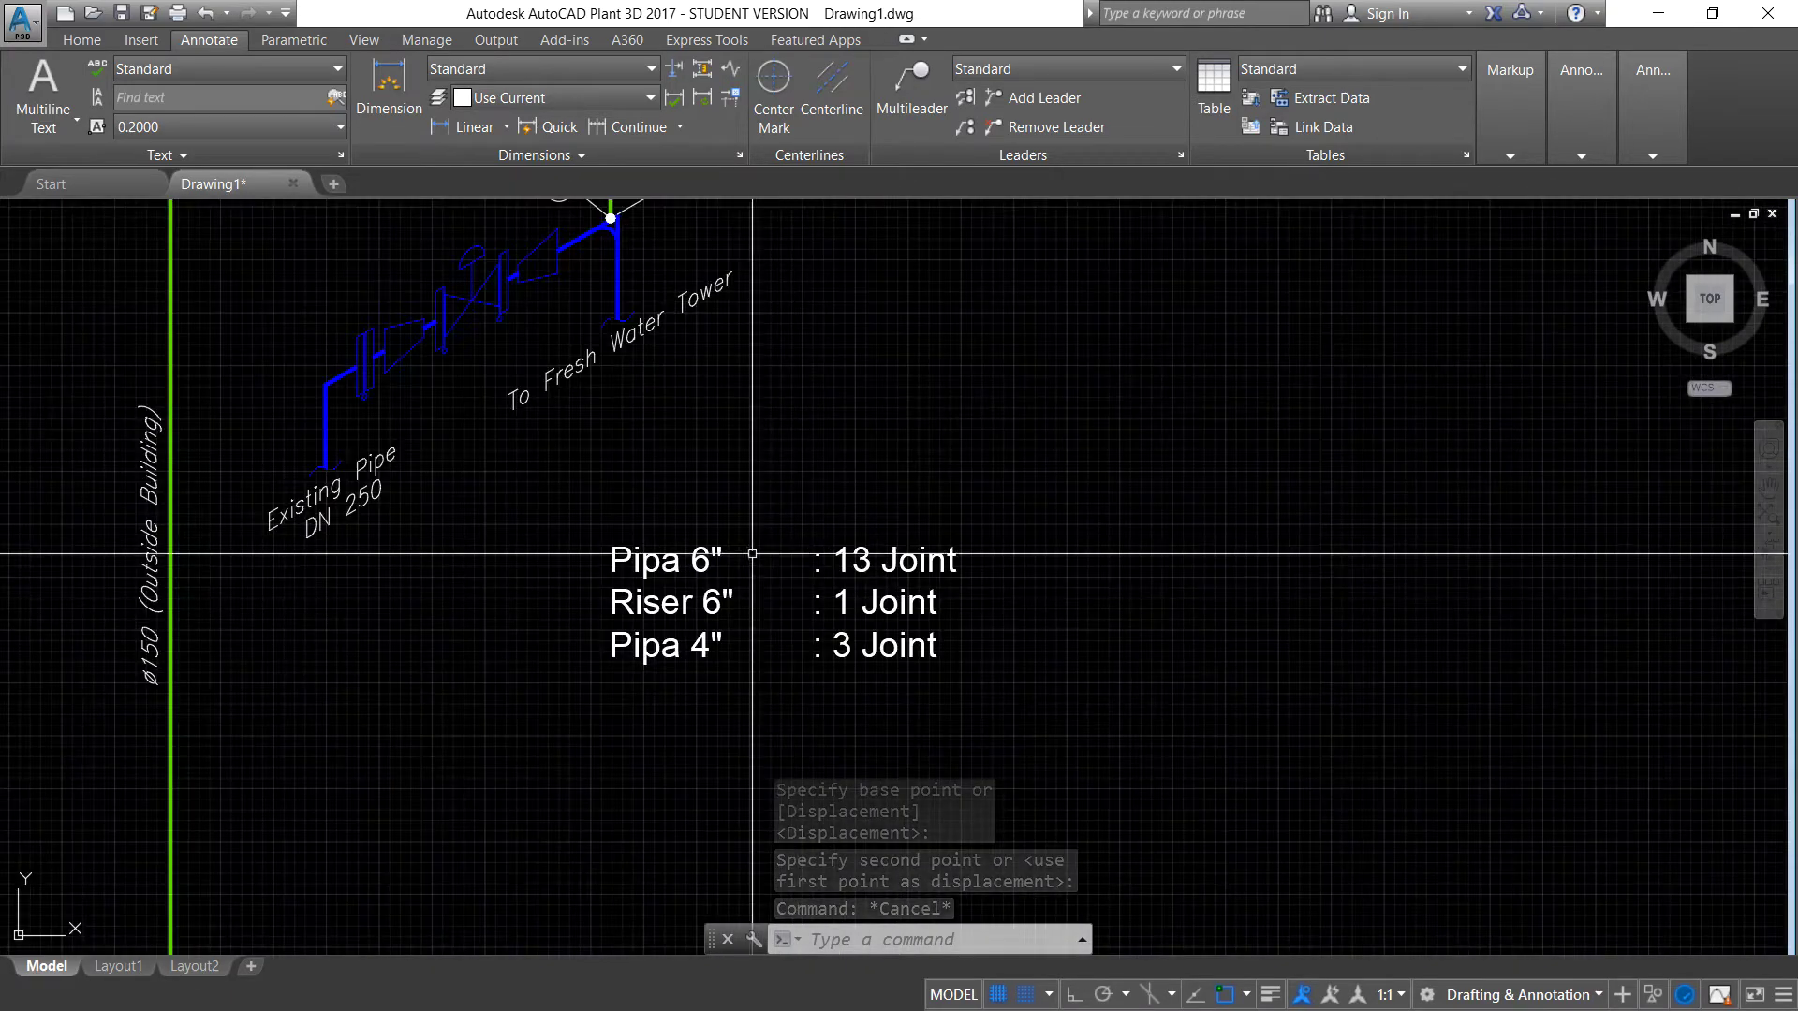
pyautogui.scroll(-5, 721, 556)
pyautogui.scroll(5, 723, 550)
pyautogui.scroll(-3, 749, 550)
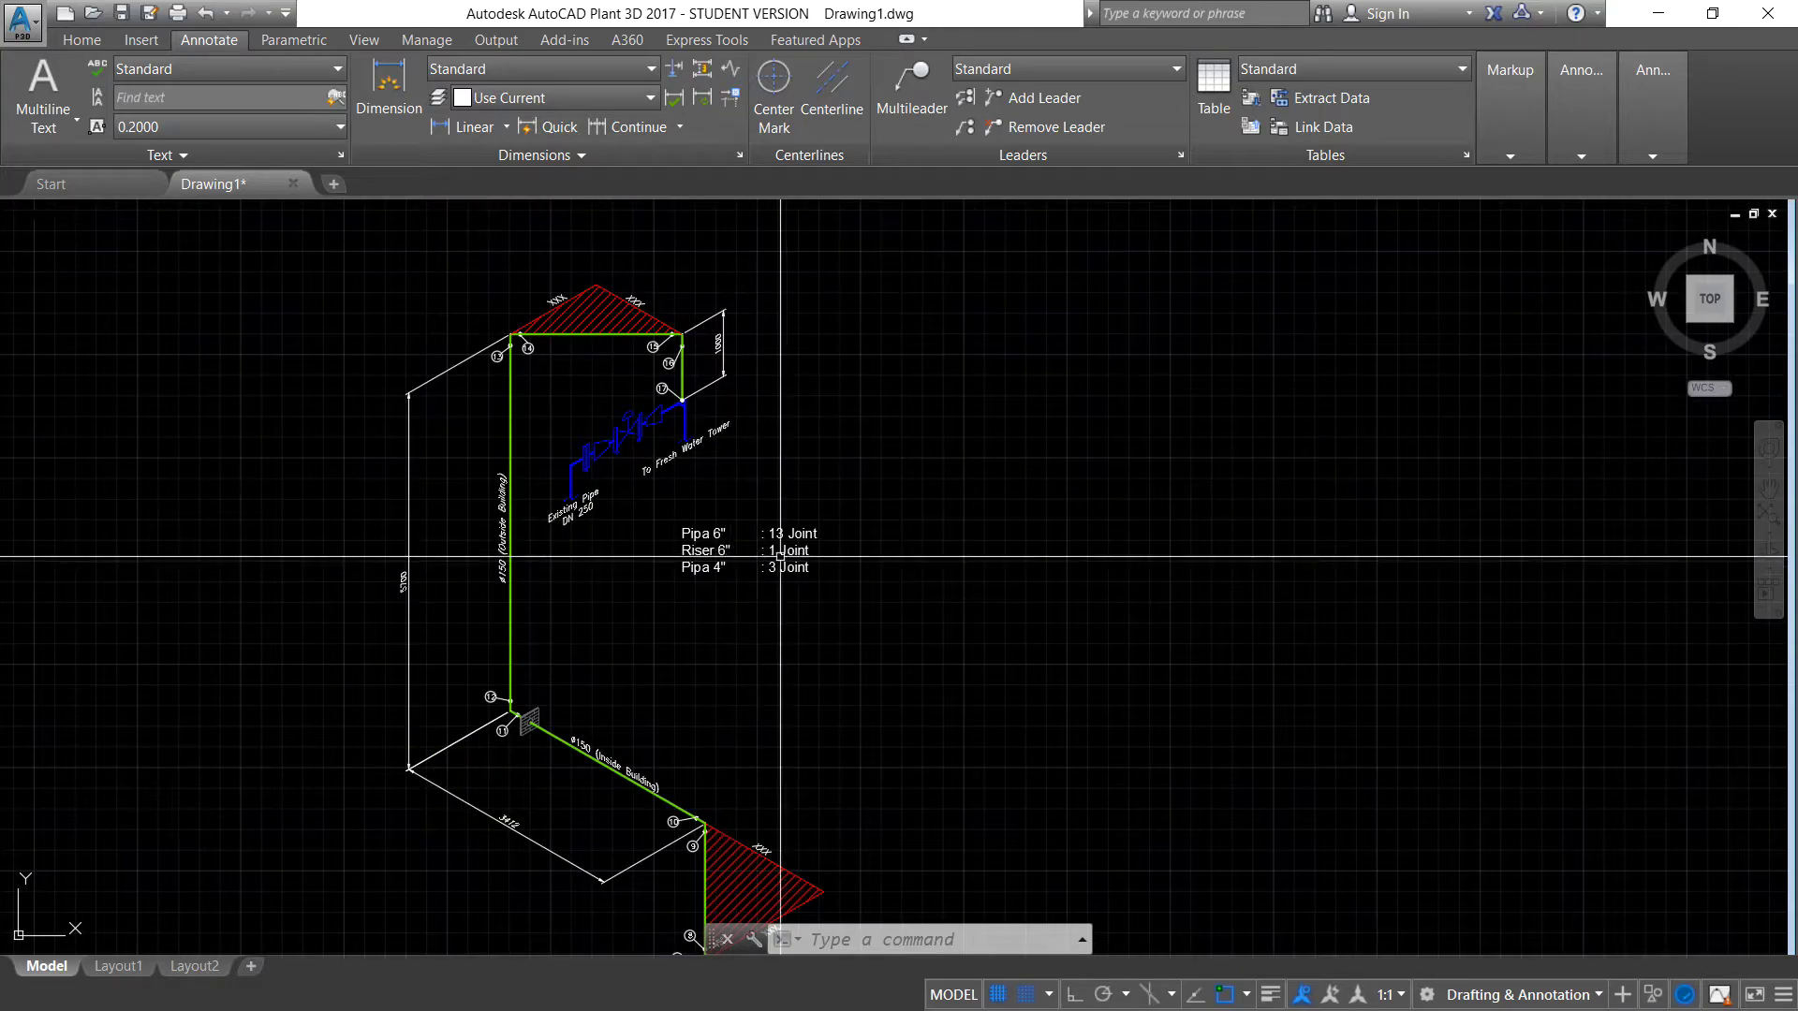
pyautogui.scroll(3, 805, 551)
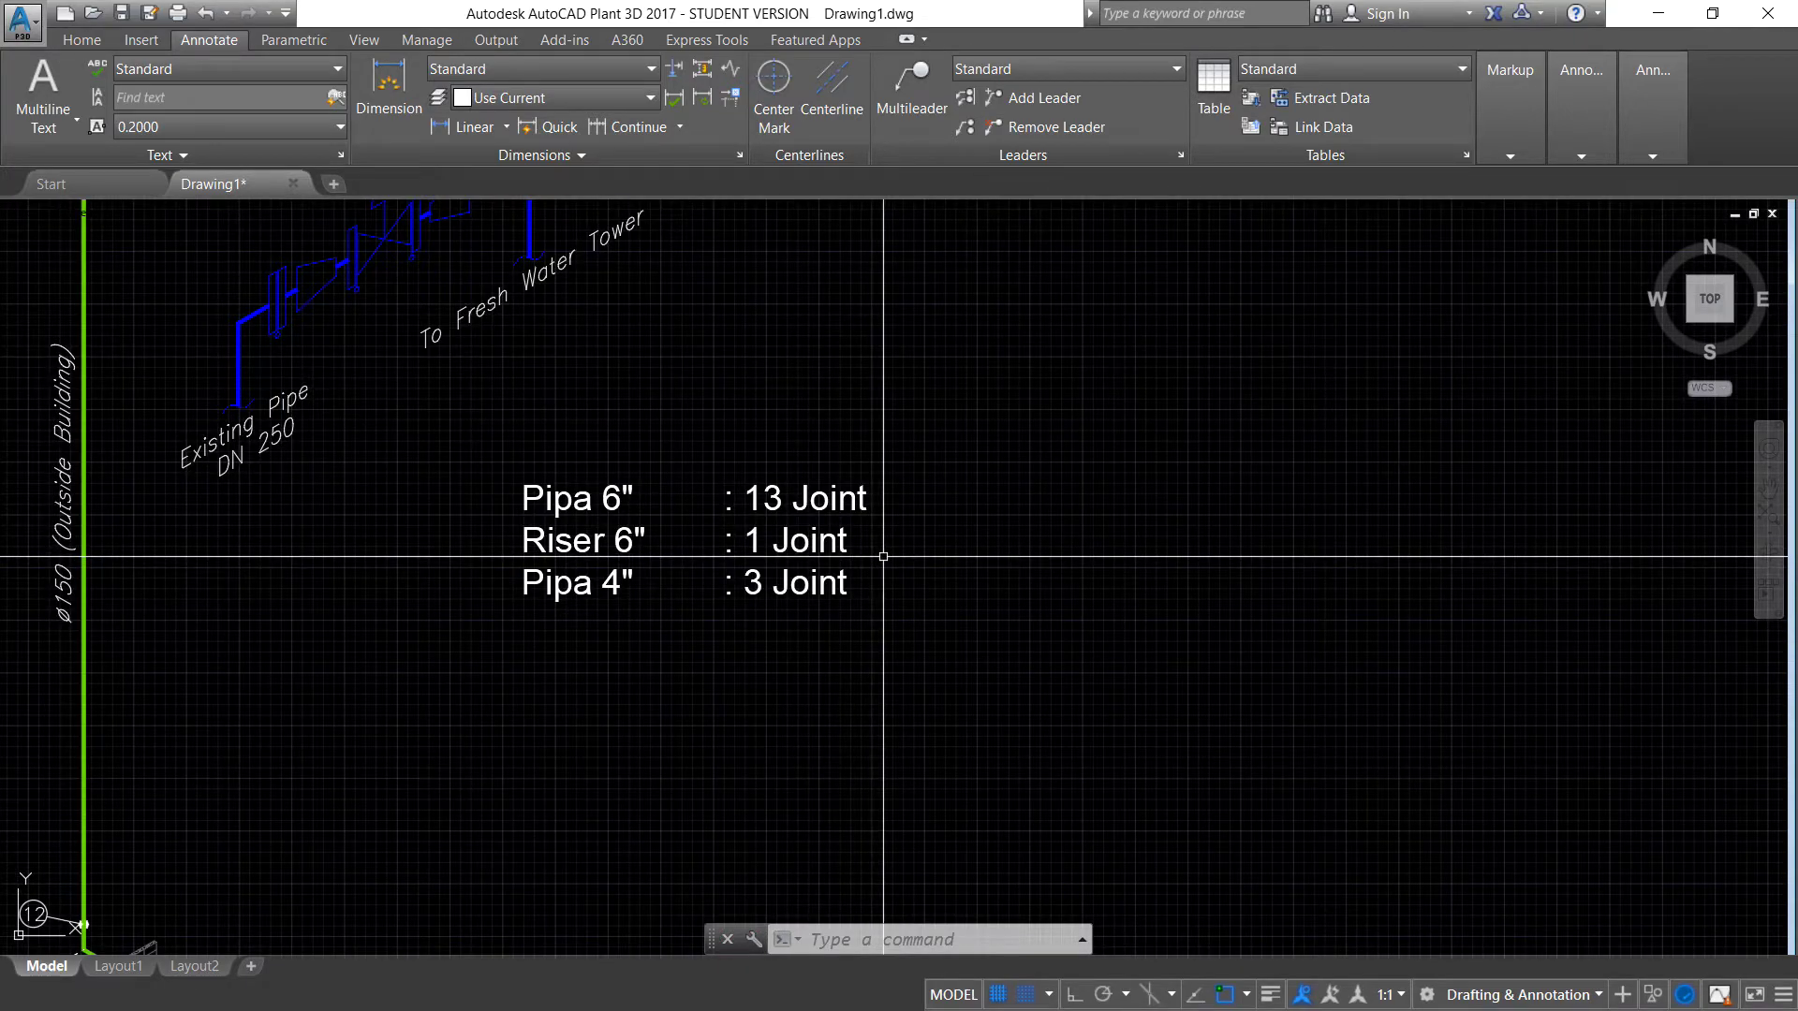
pyautogui.scroll(-3, 842, 571)
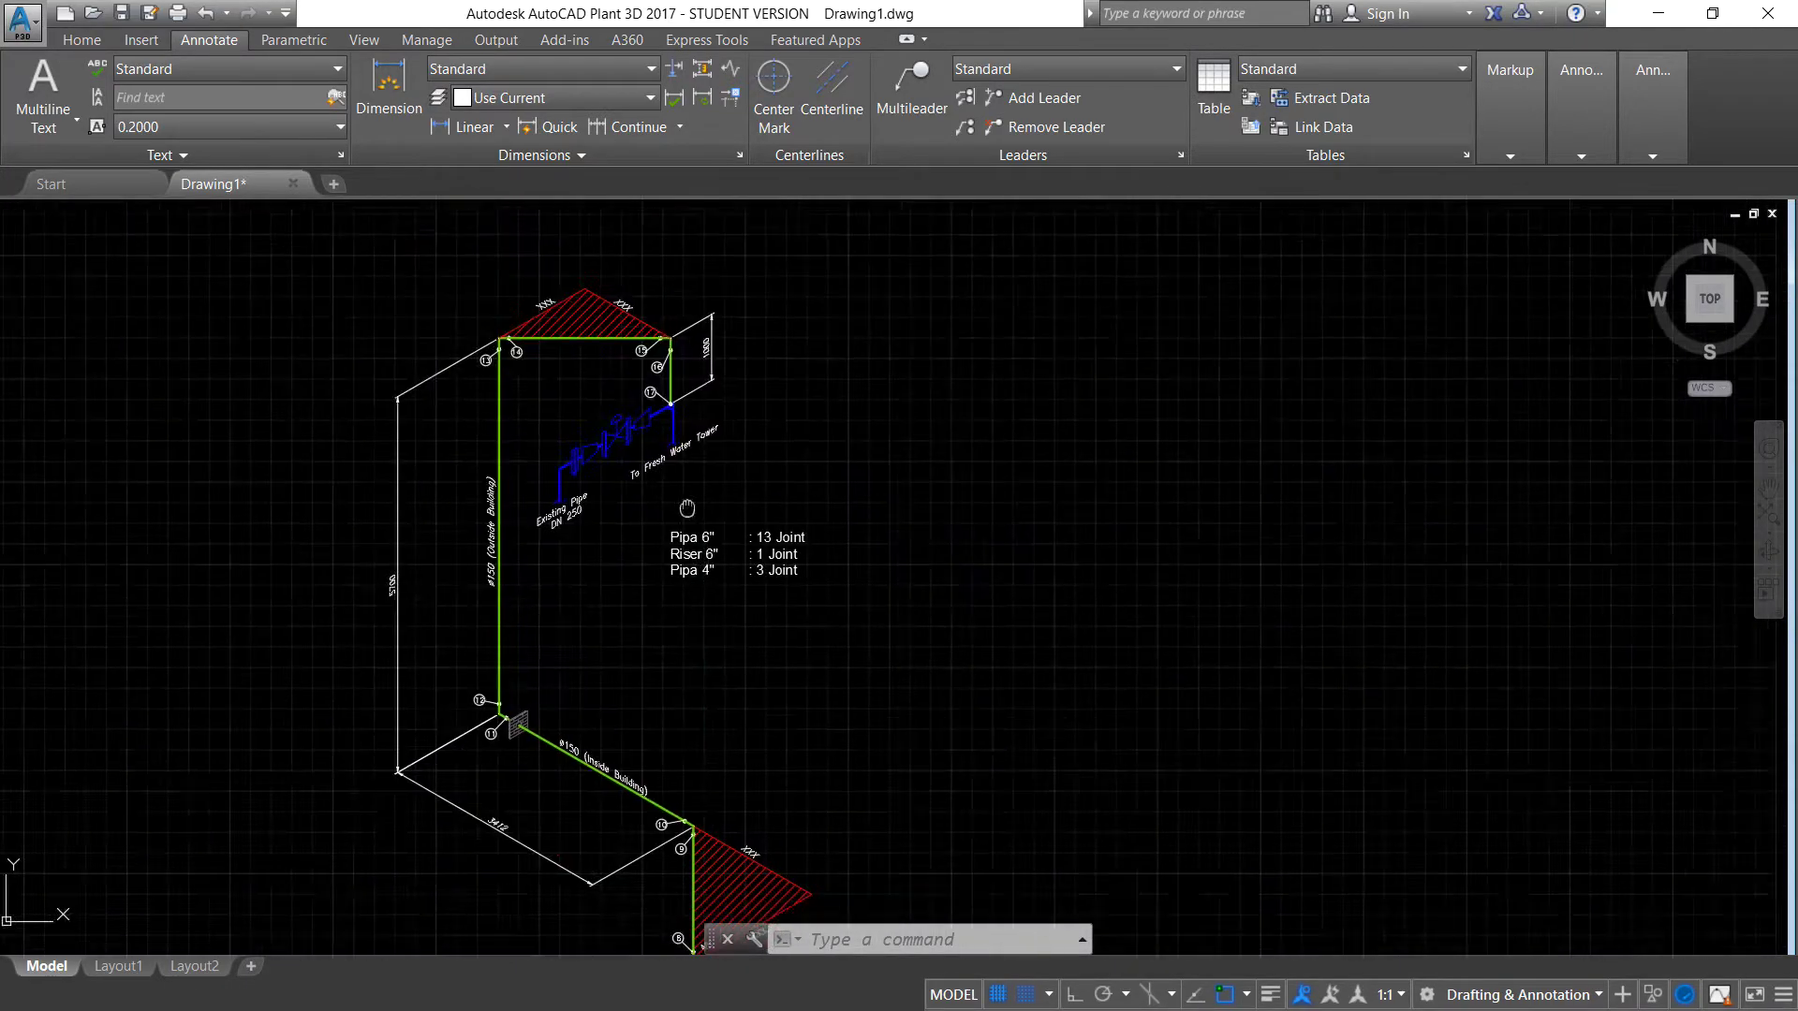
pyautogui.scroll(3, 594, 599)
pyautogui.scroll(2, 616, 473)
pyautogui.scroll(4, 616, 473)
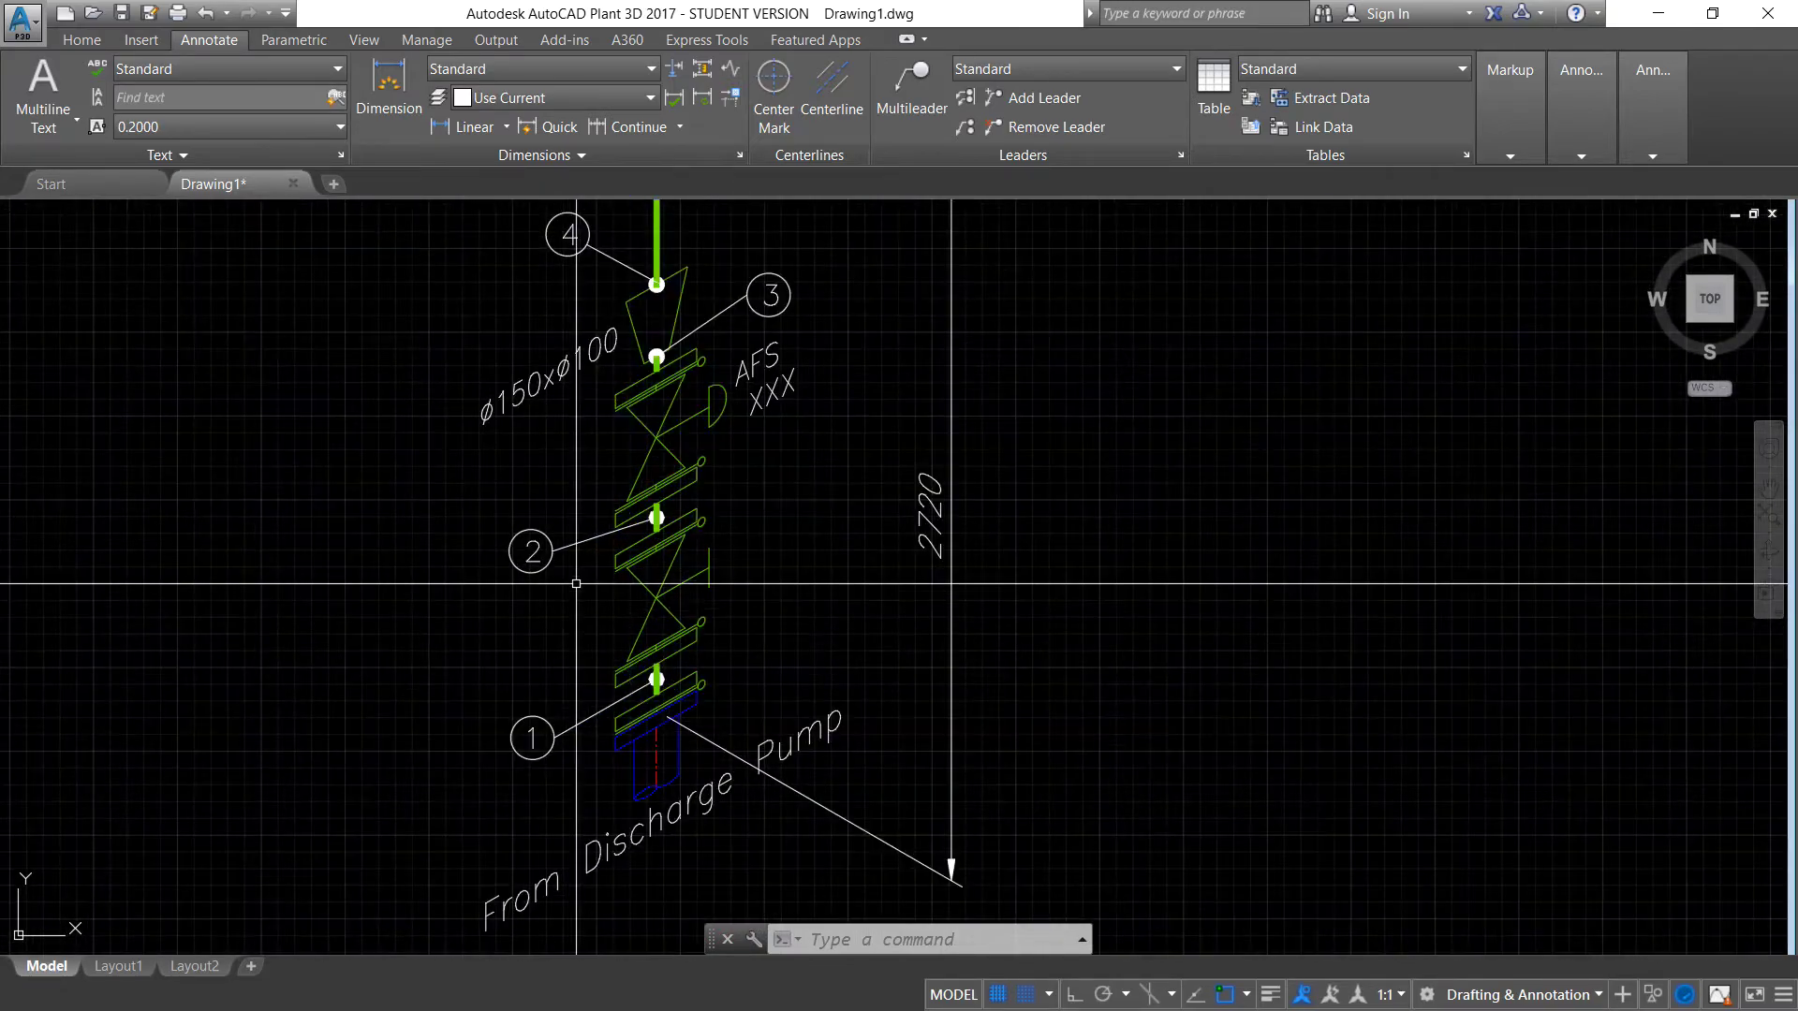
pyautogui.scroll(-4, 712, 344)
pyautogui.scroll(1, 712, 344)
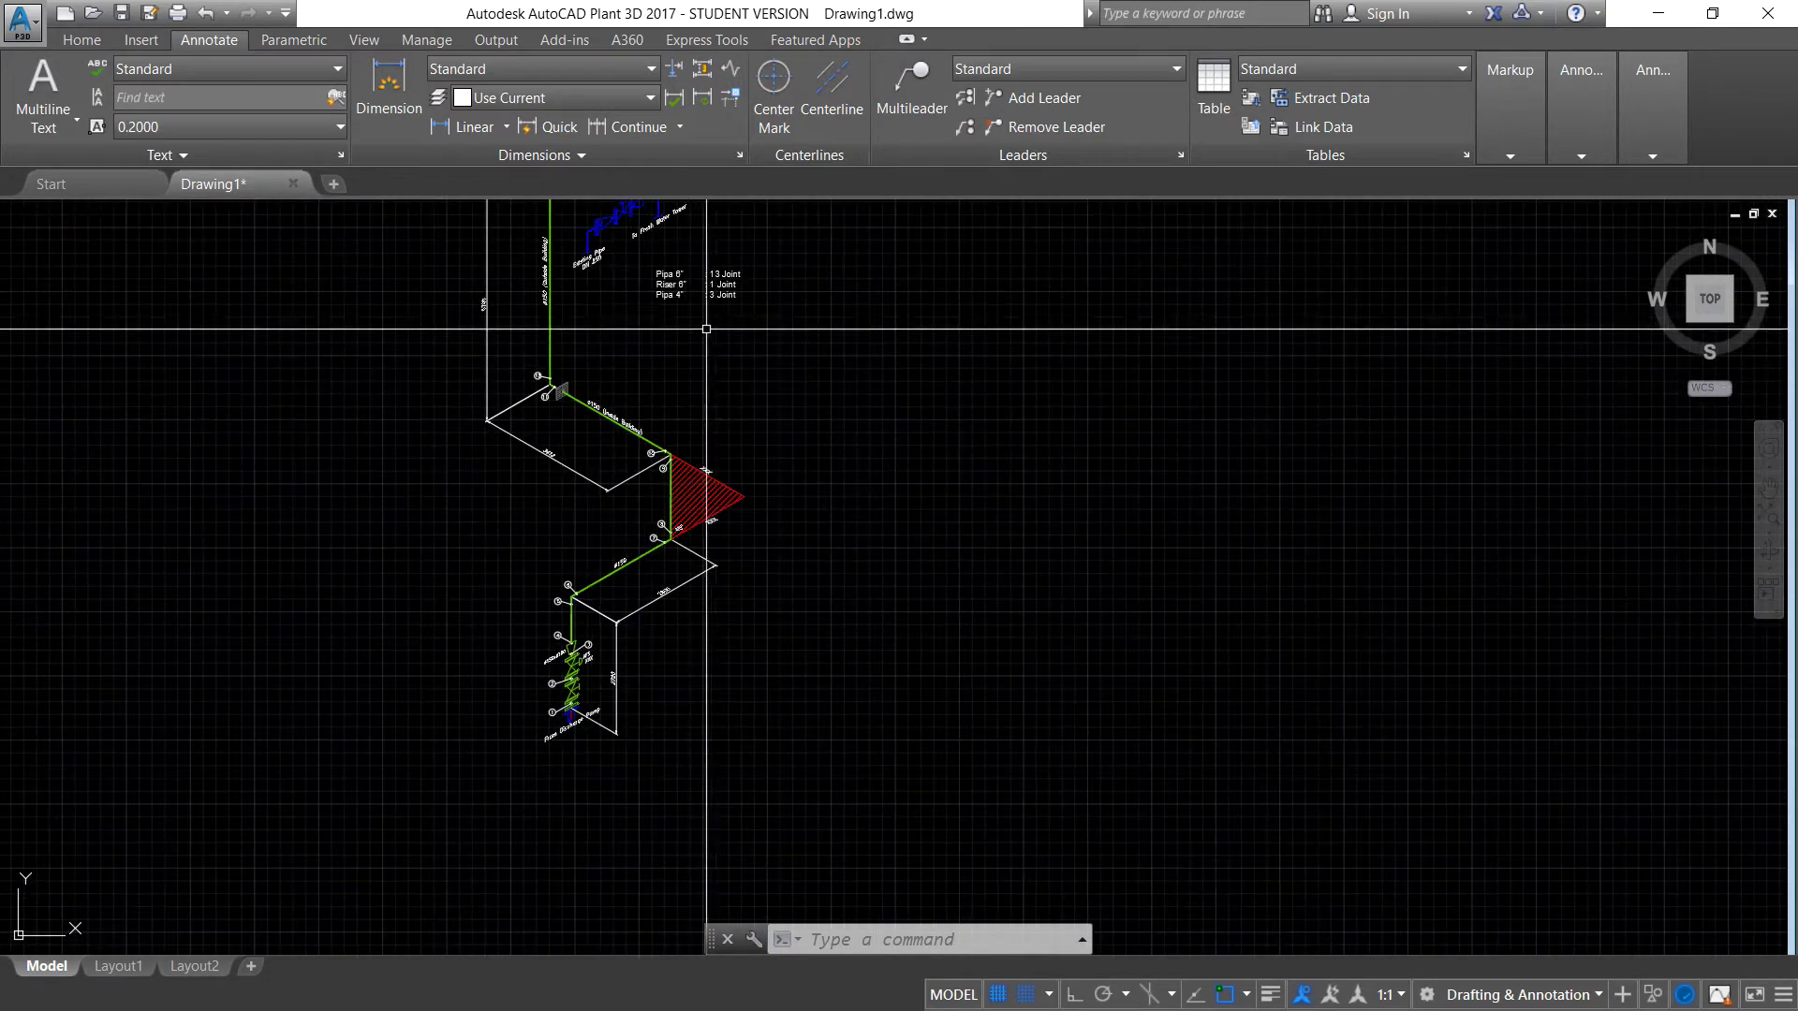
pyautogui.scroll(3, 699, 452)
pyautogui.scroll(-2, 699, 452)
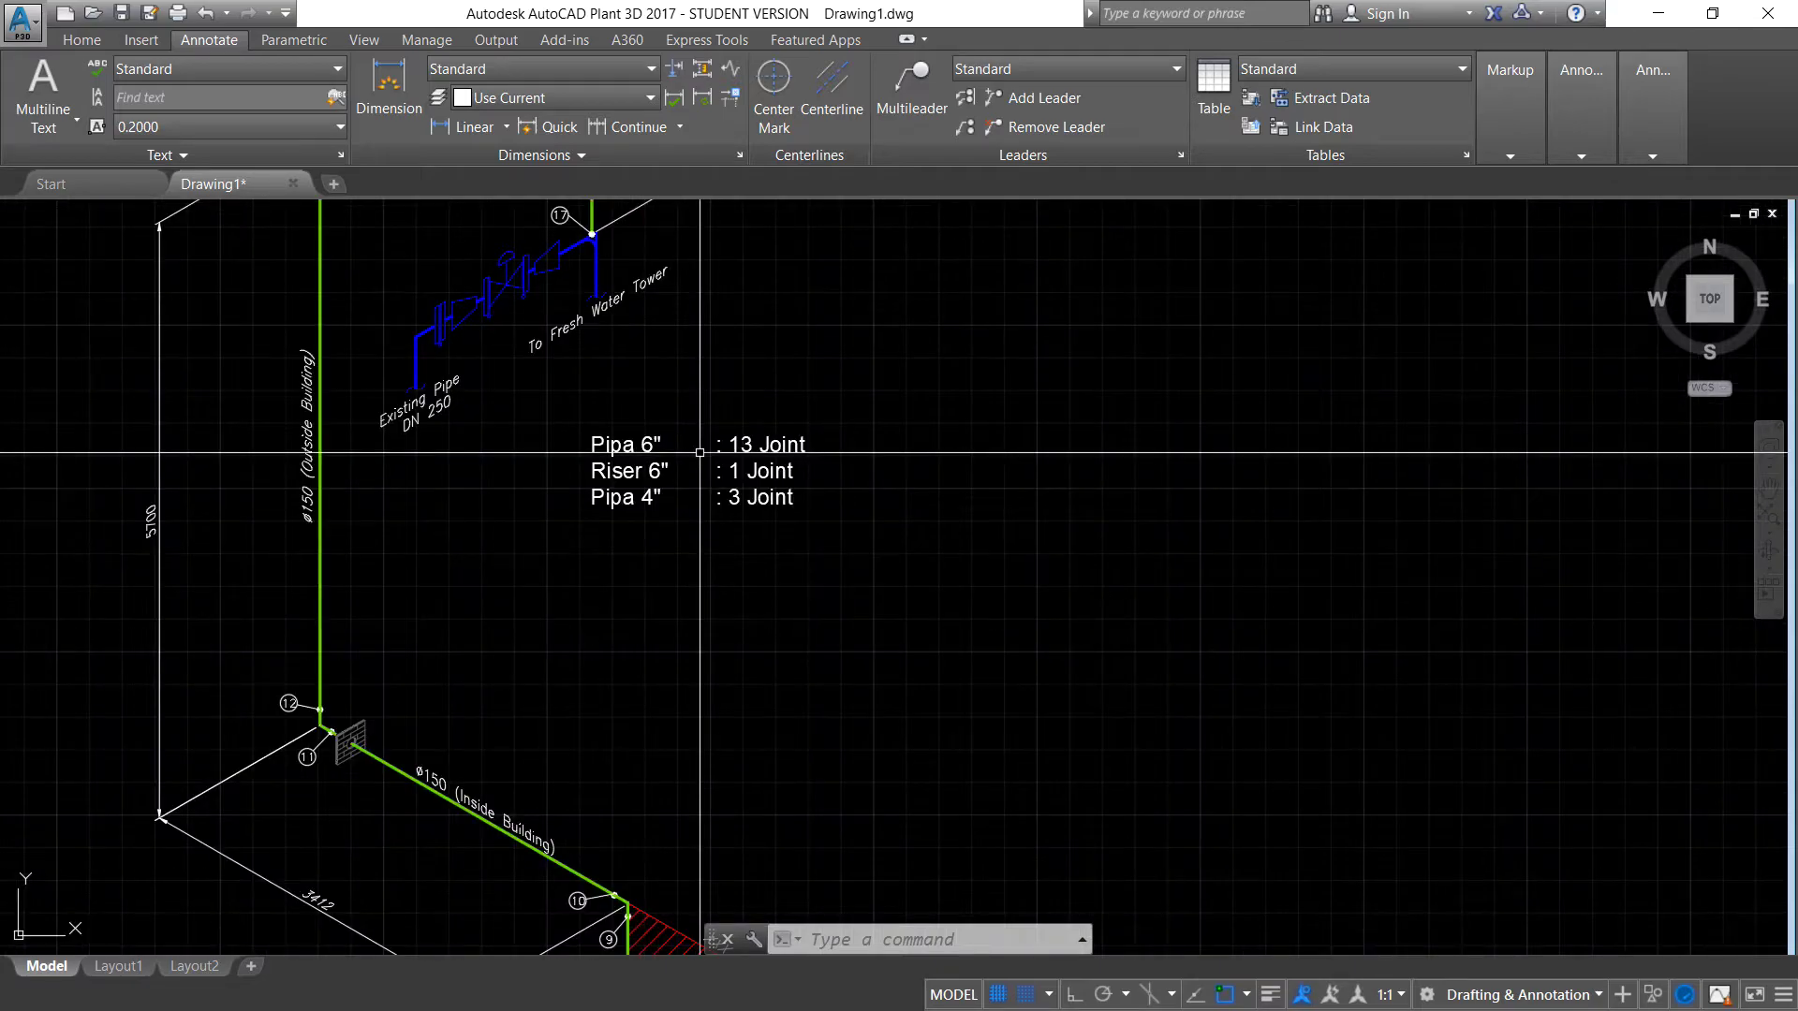
pyautogui.scroll(-4, 702, 418)
pyautogui.scroll(-1, 652, 724)
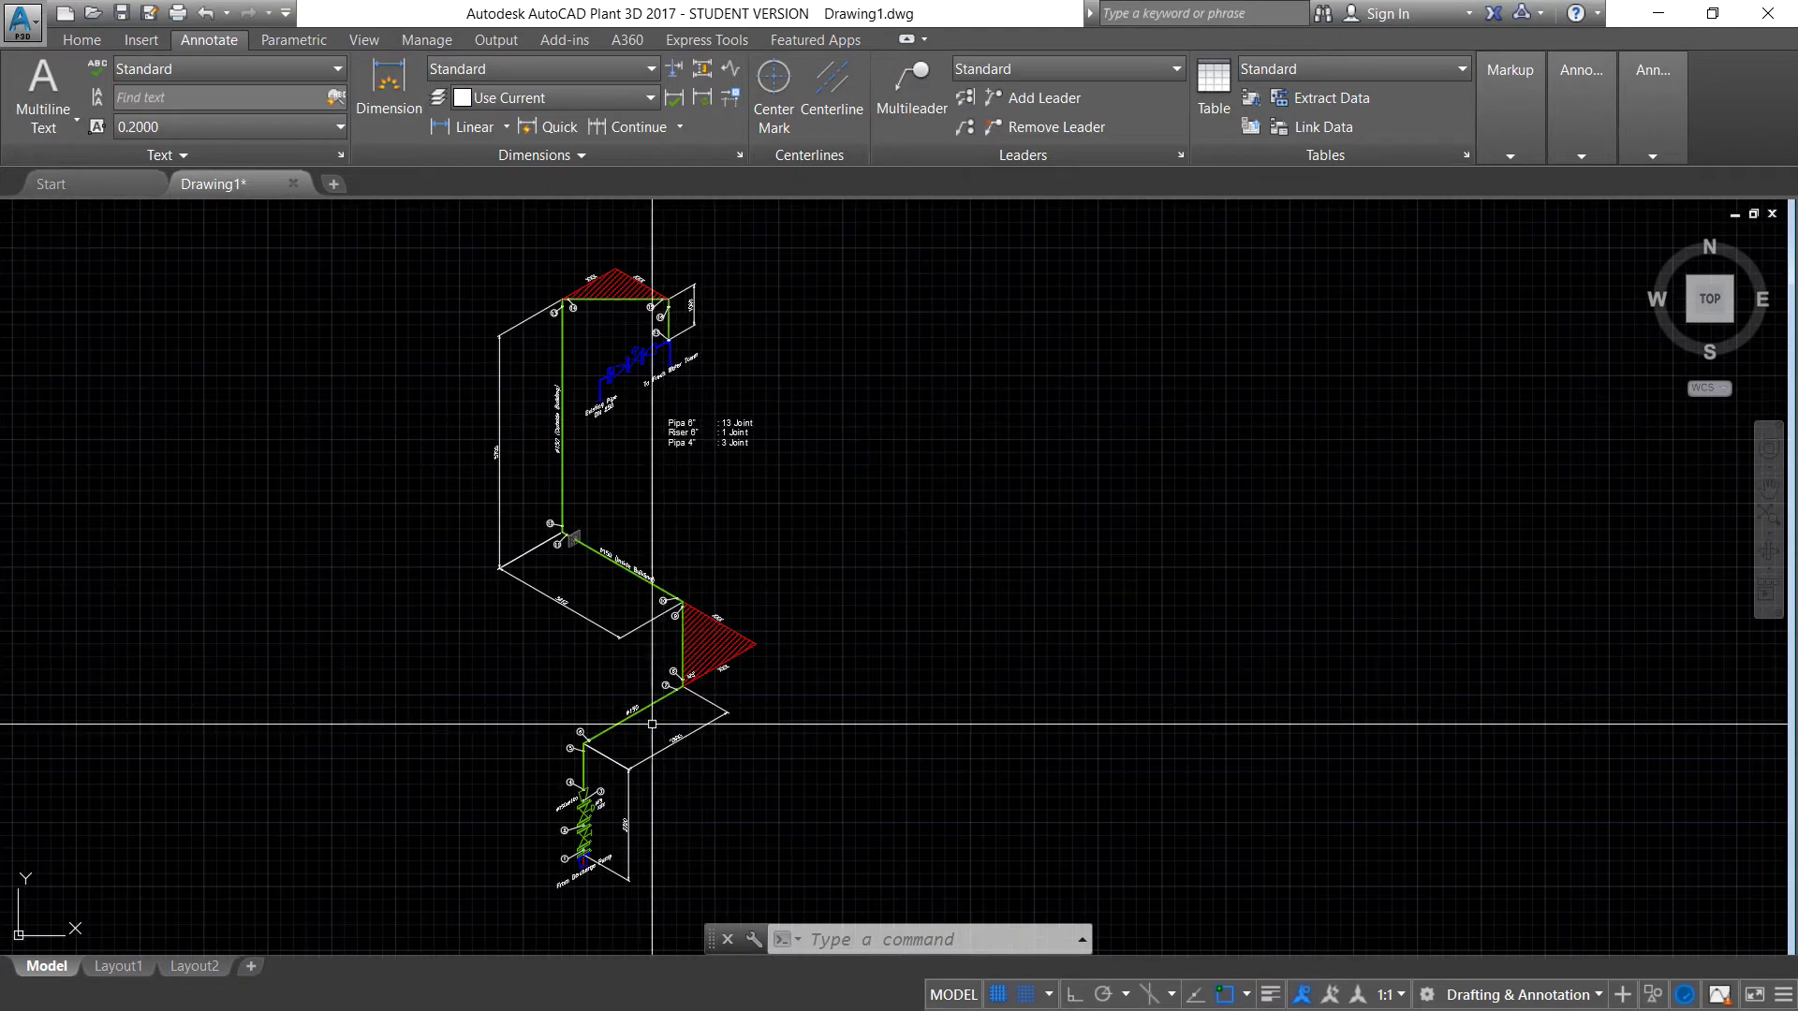
pyautogui.scroll(2, 608, 646)
pyautogui.scroll(2, 656, 562)
pyautogui.scroll(1, 677, 502)
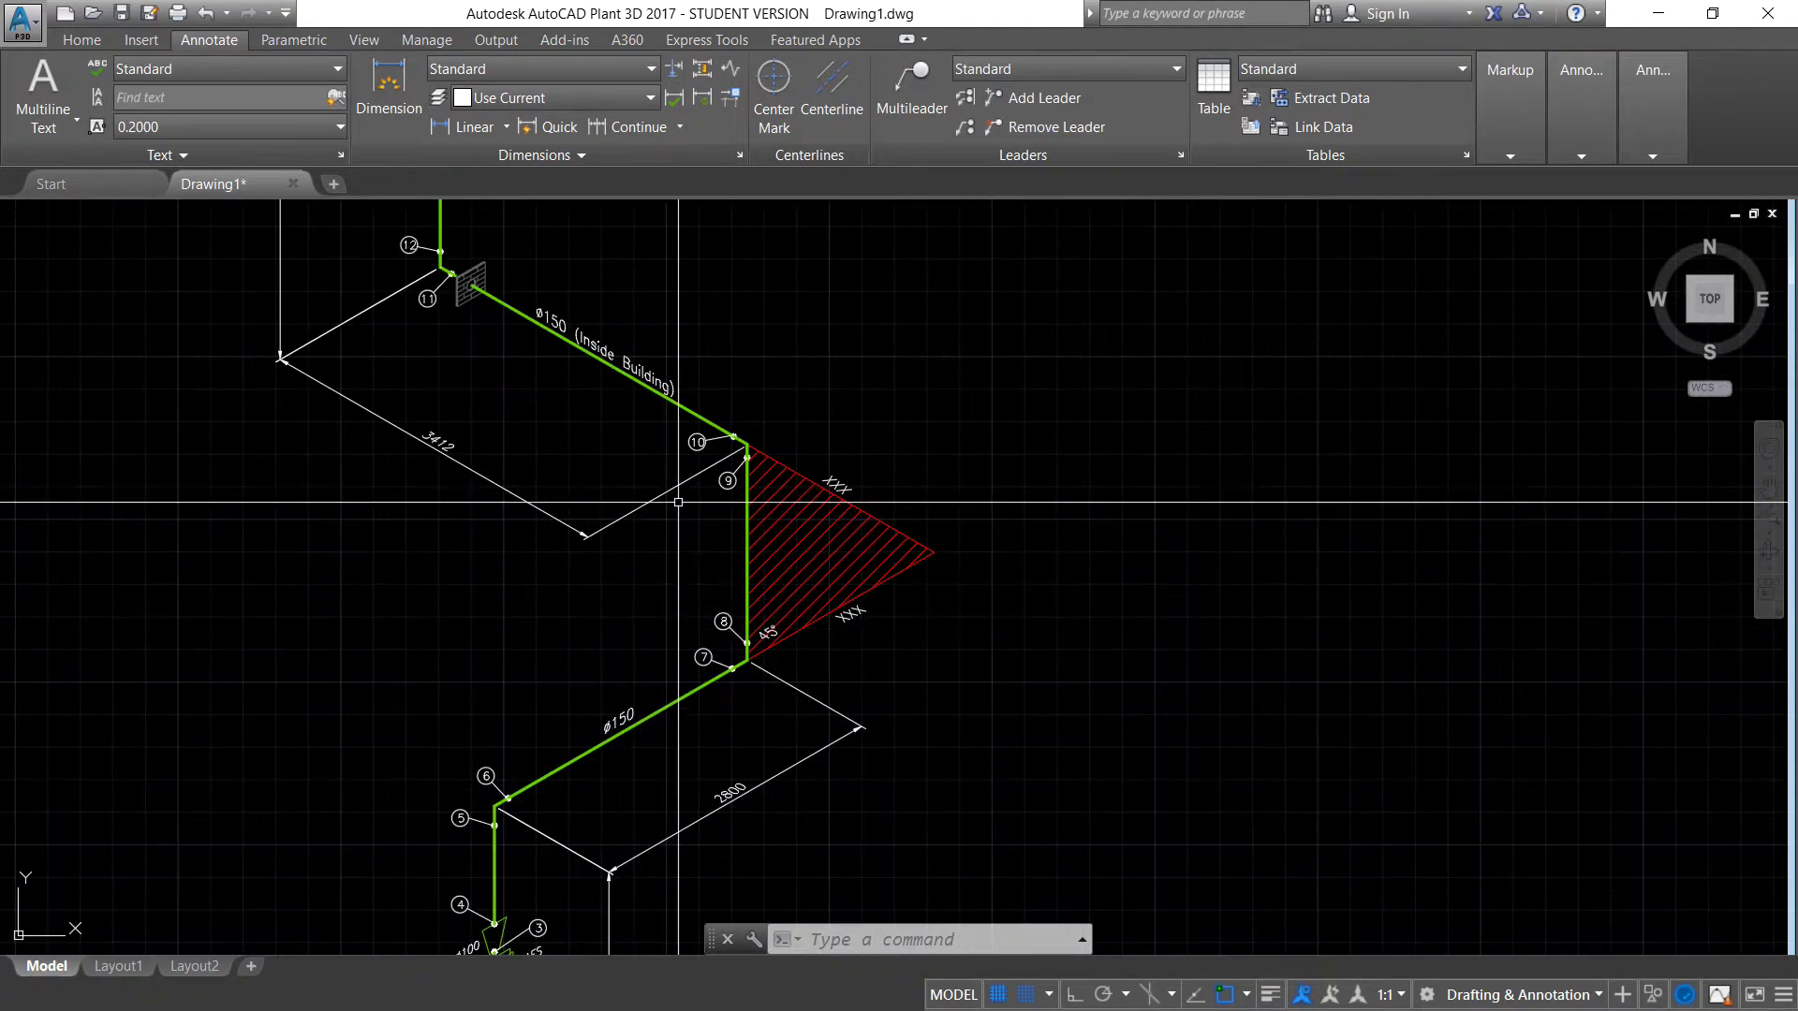
pyautogui.scroll(-3, 678, 502)
pyautogui.scroll(2, 796, 394)
pyautogui.scroll(1, 824, 402)
pyautogui.scroll(1, 824, 474)
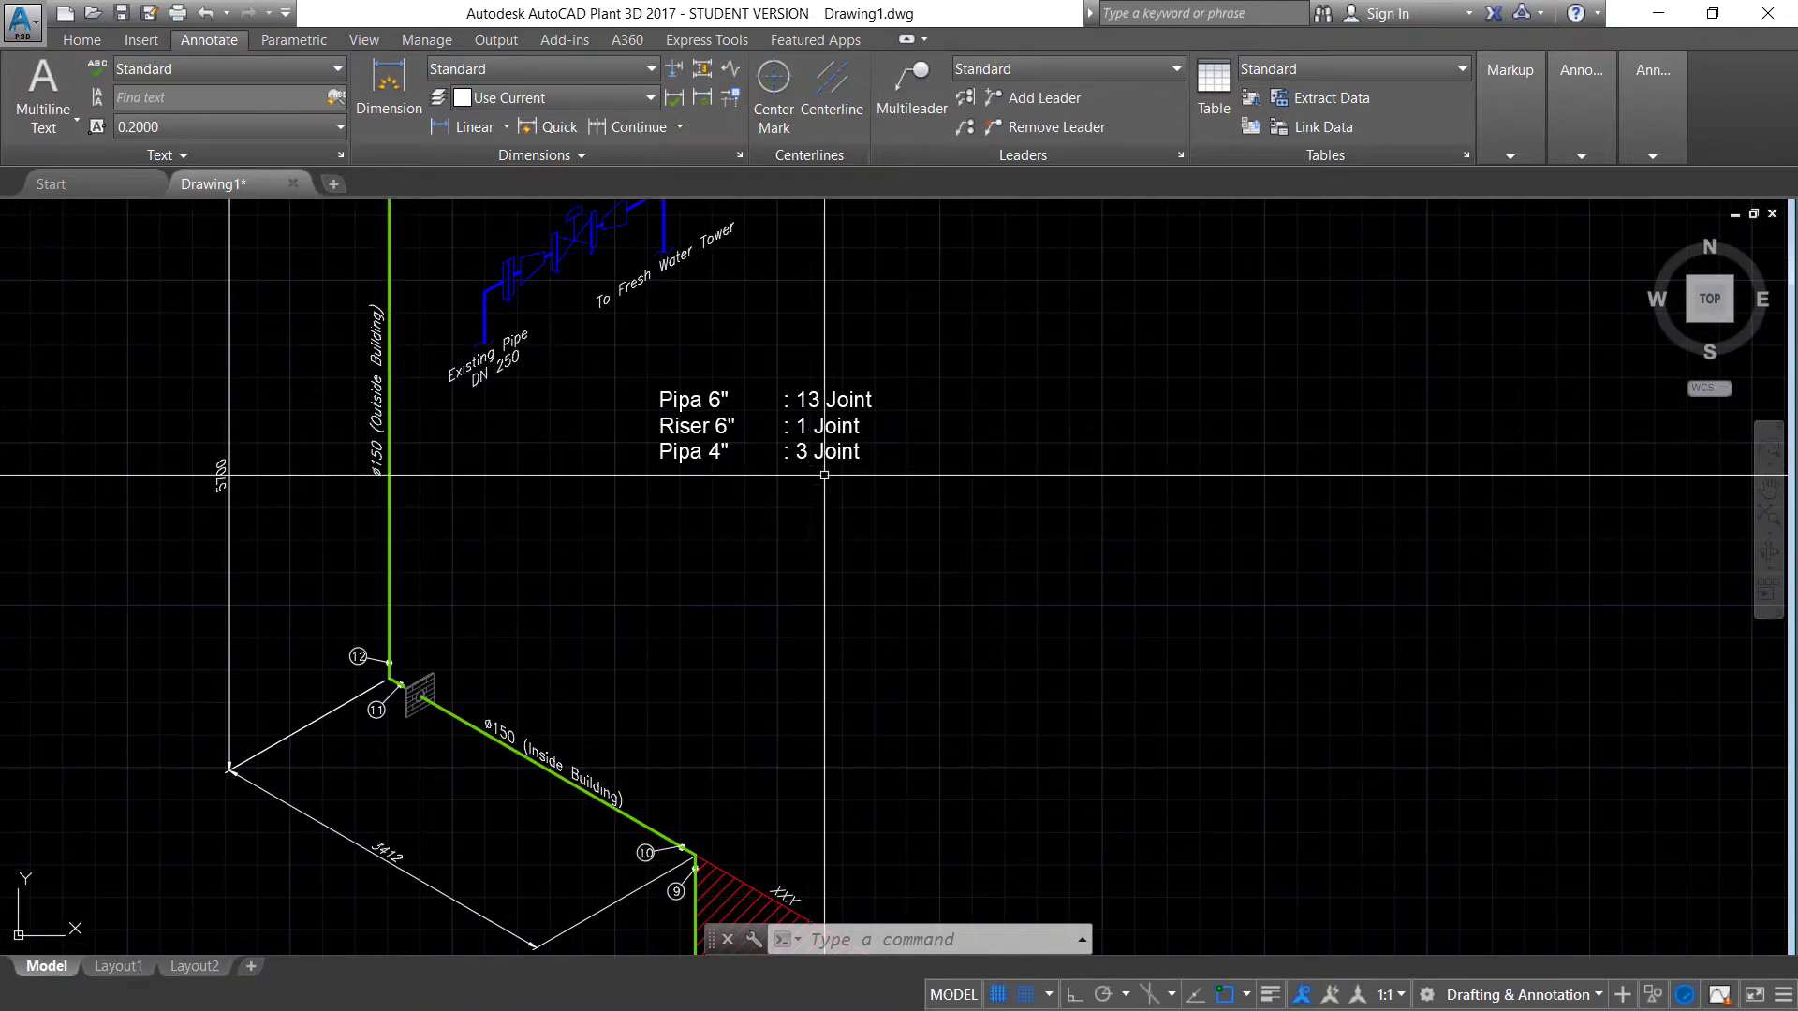
pyautogui.scroll(3, 416, 655)
pyautogui.scroll(4, 434, 647)
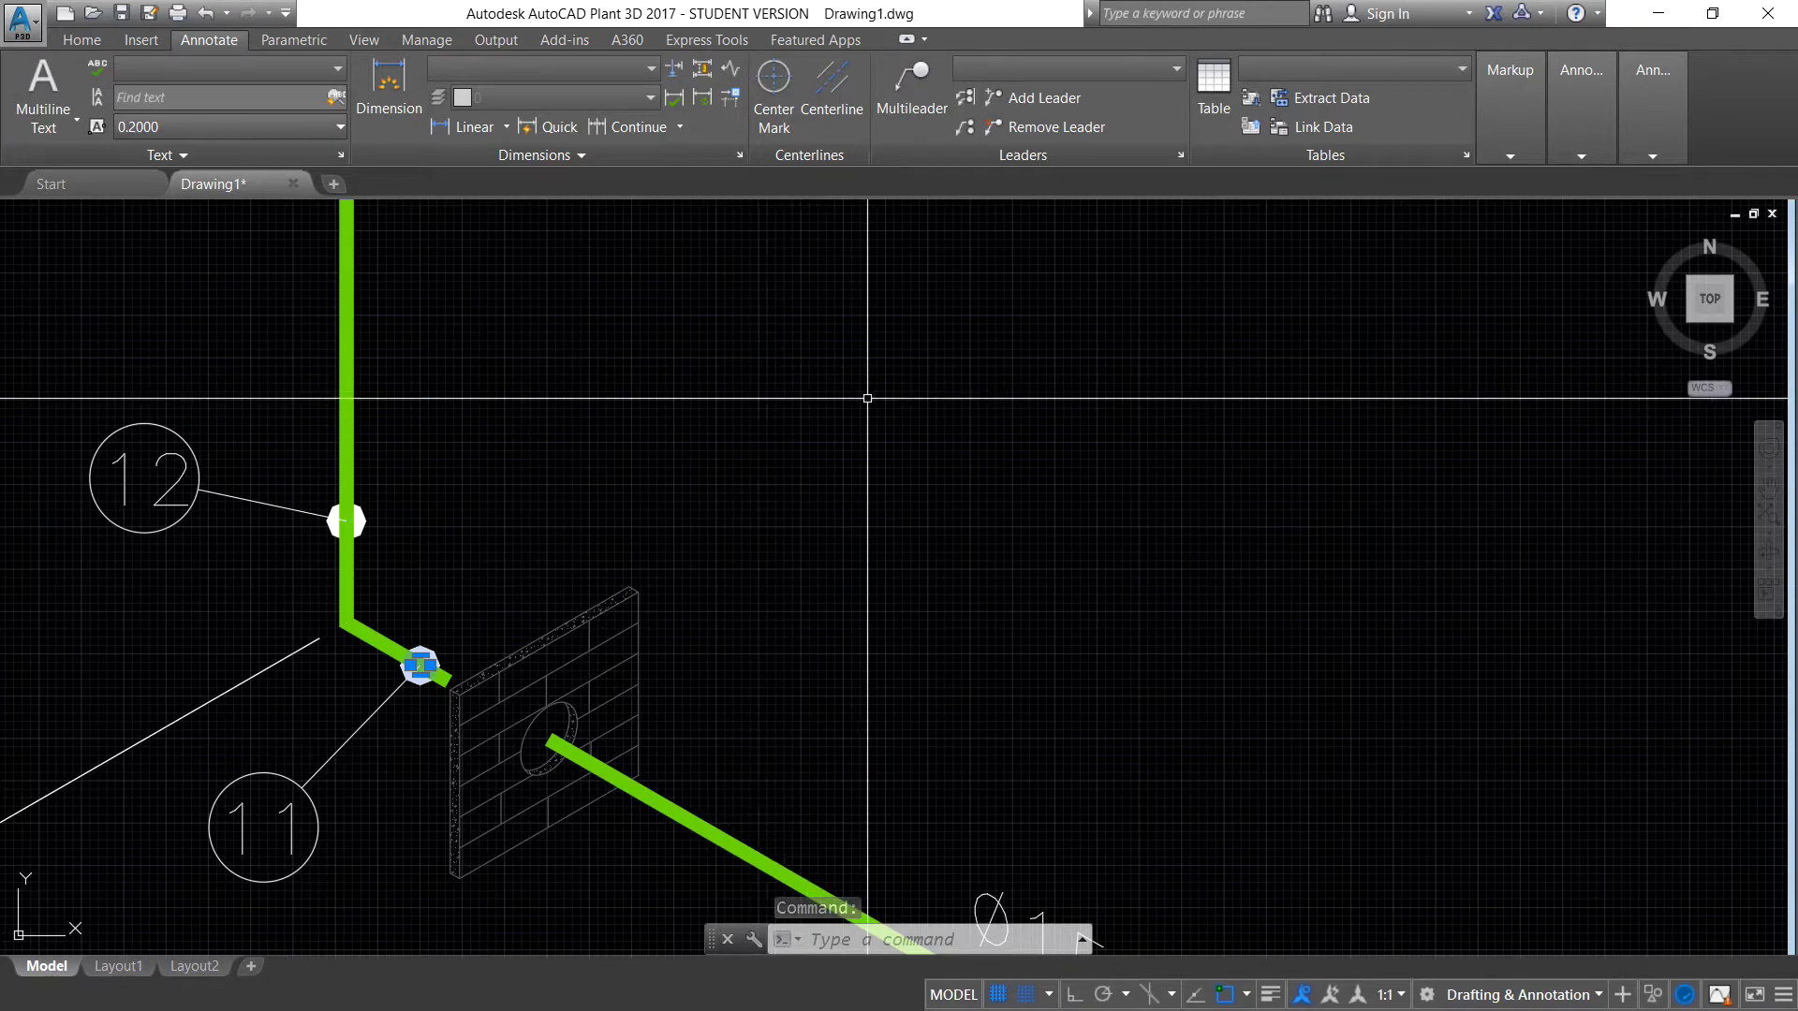
pyautogui.scroll(-2, 758, 428)
pyautogui.scroll(-2, 760, 421)
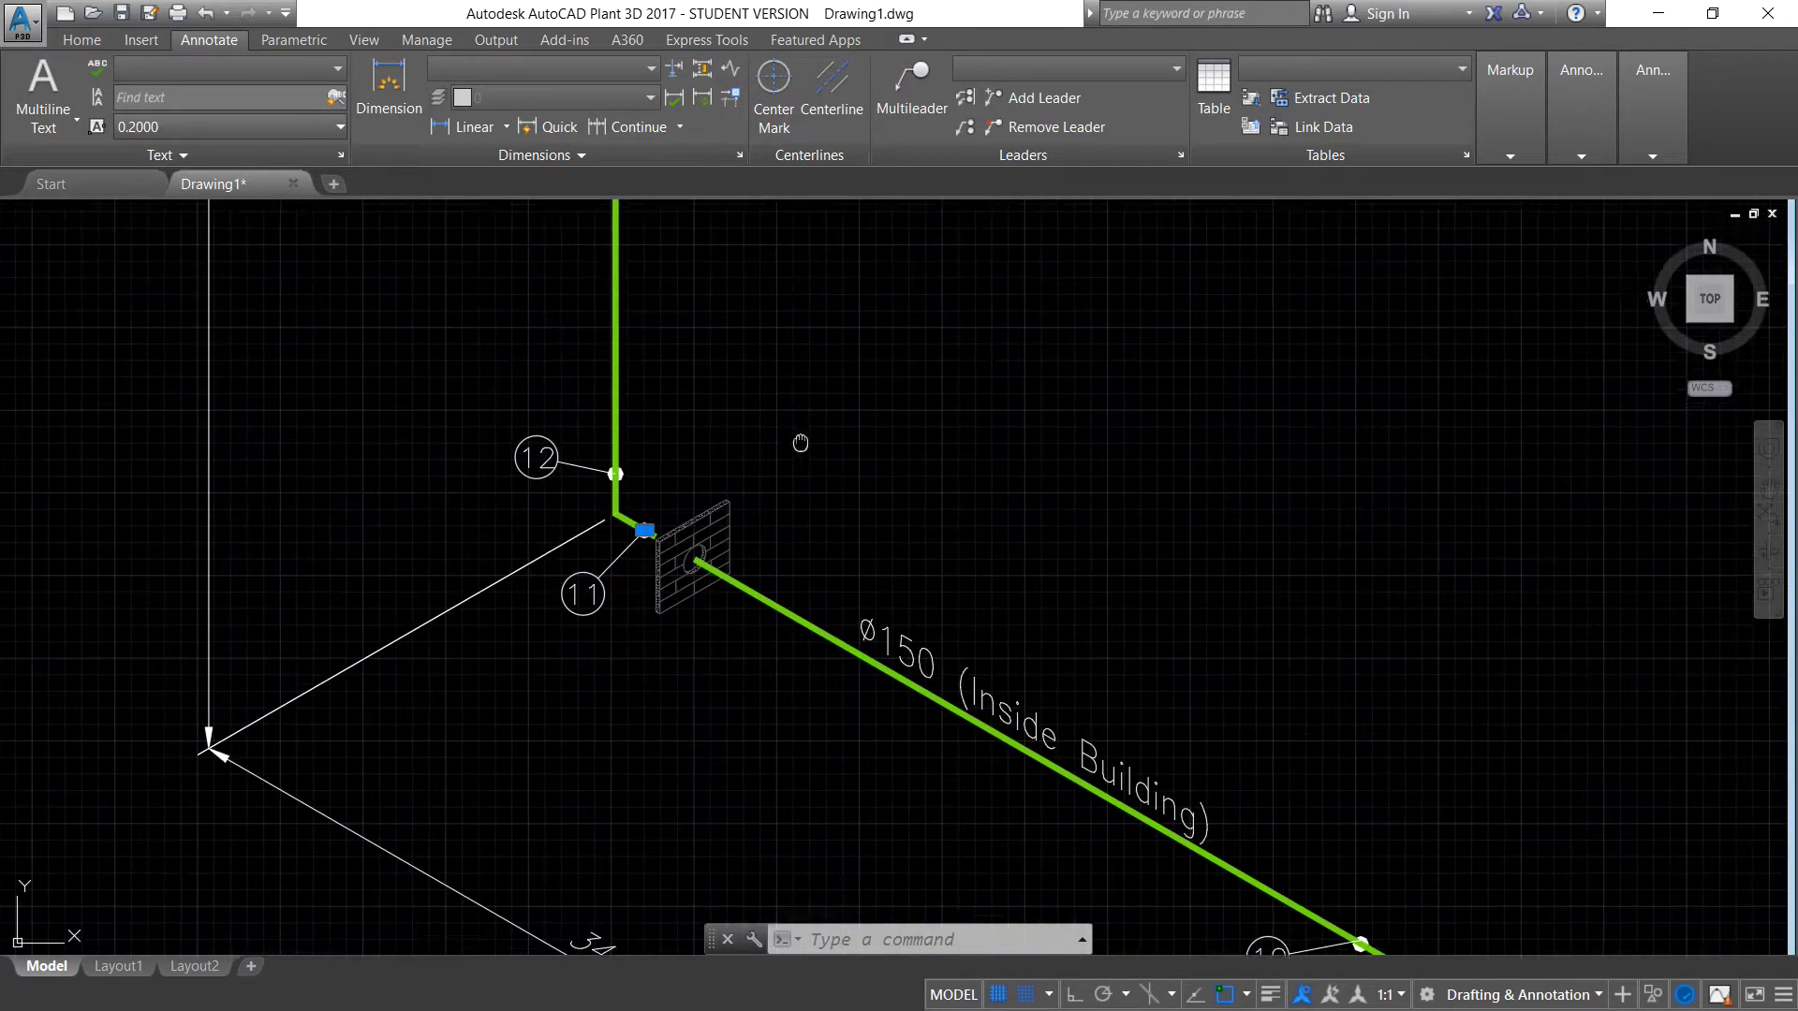
pyautogui.scroll(-3, 843, 562)
pyautogui.scroll(4, 857, 553)
pyautogui.scroll(2, 946, 541)
pyautogui.press('Escape')
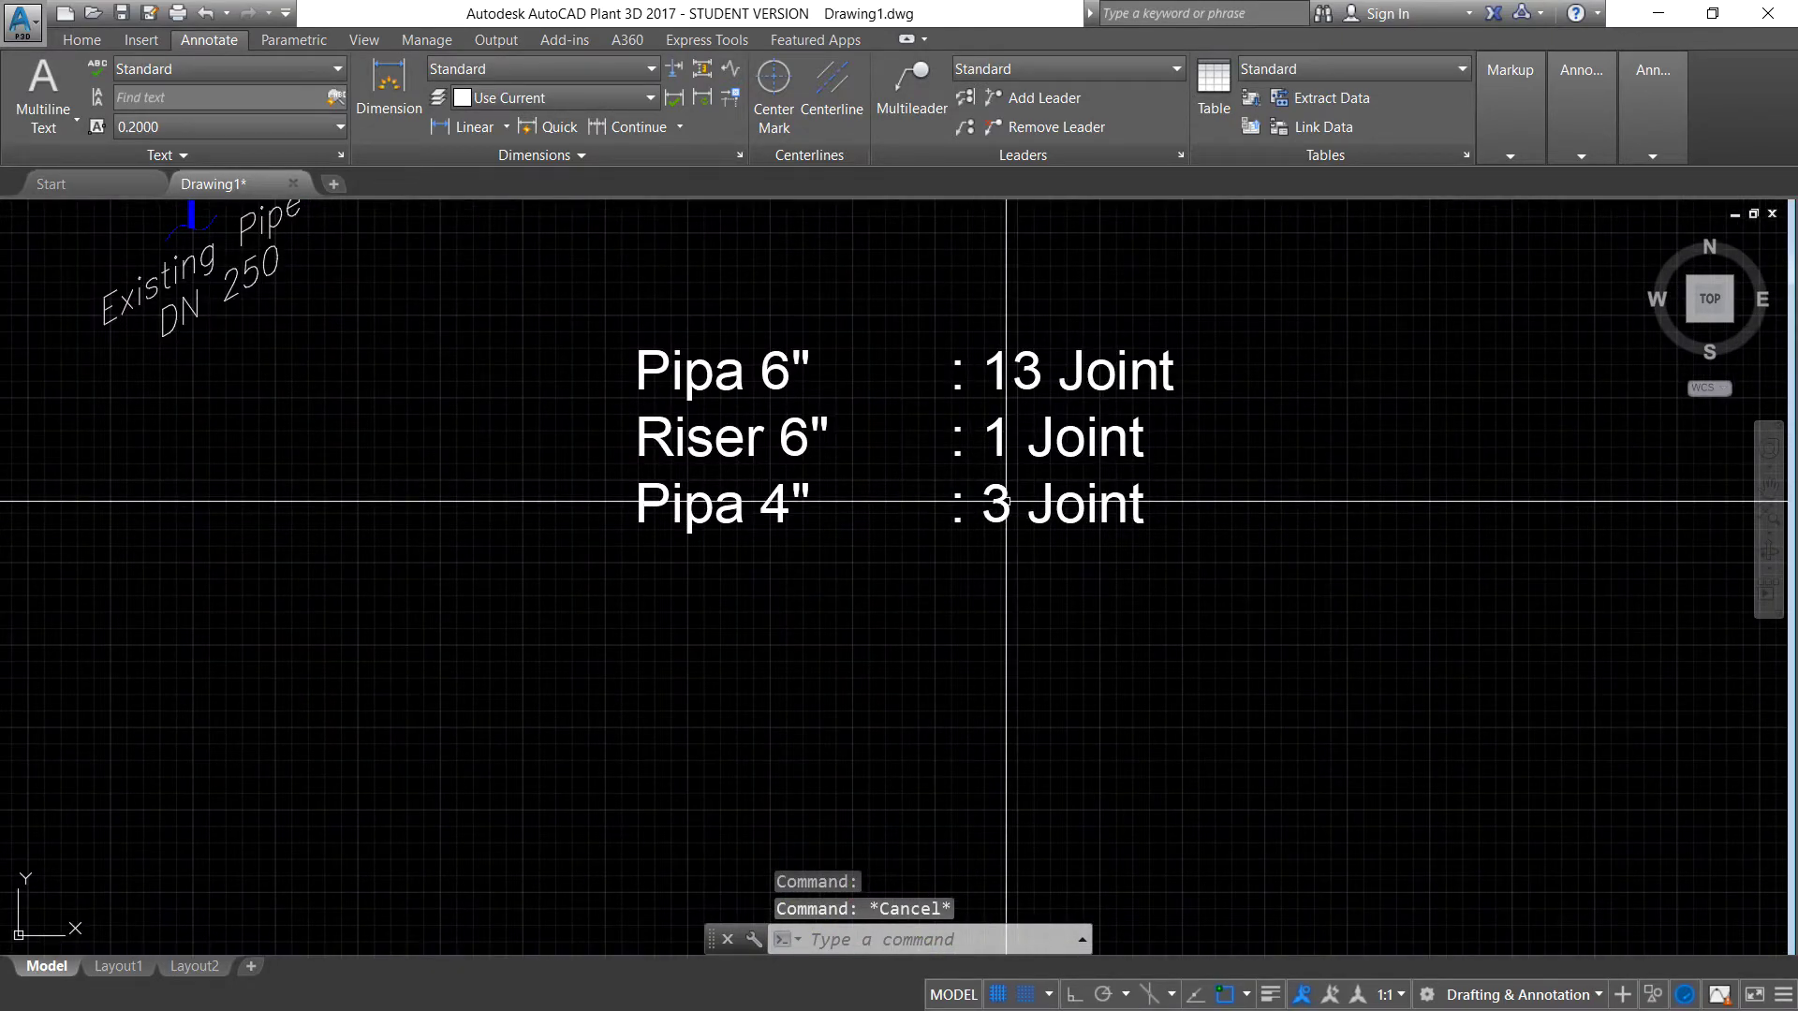
pyautogui.scroll(-4, 1006, 502)
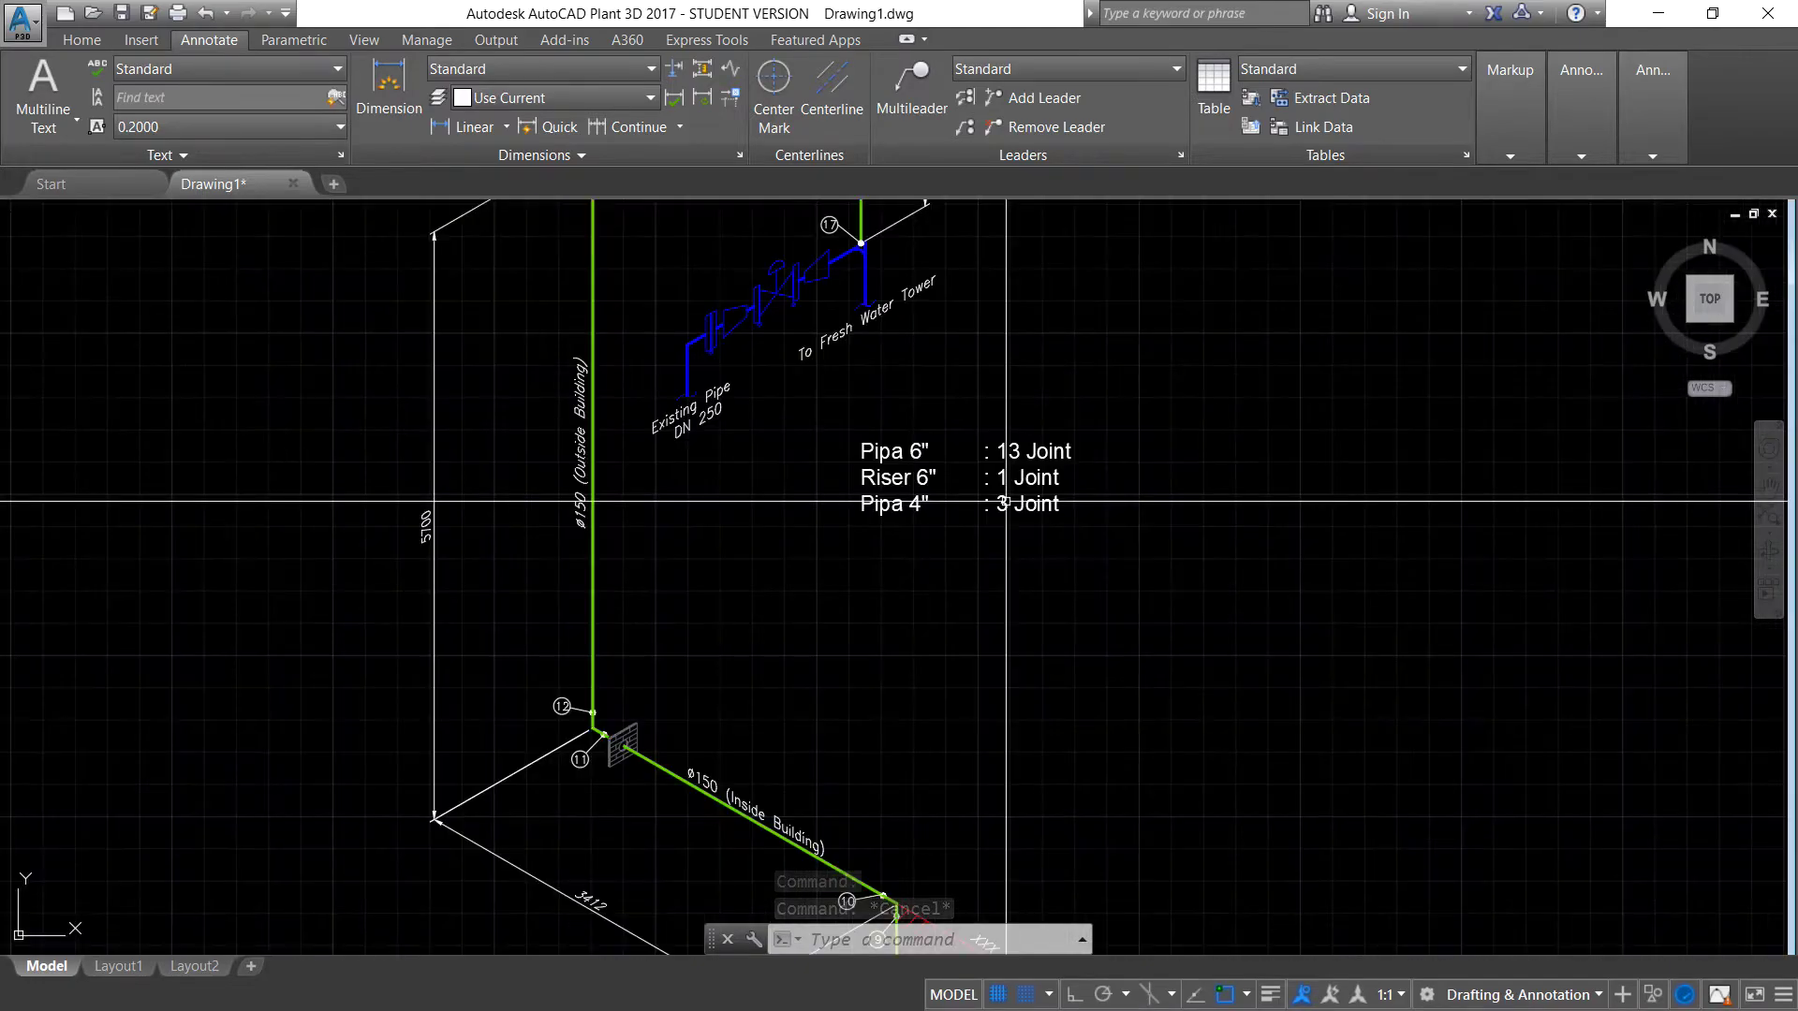
pyautogui.scroll(1, 1007, 501)
pyautogui.scroll(-4, 1006, 502)
pyautogui.scroll(4, 1006, 502)
pyautogui.scroll(-3, 1007, 501)
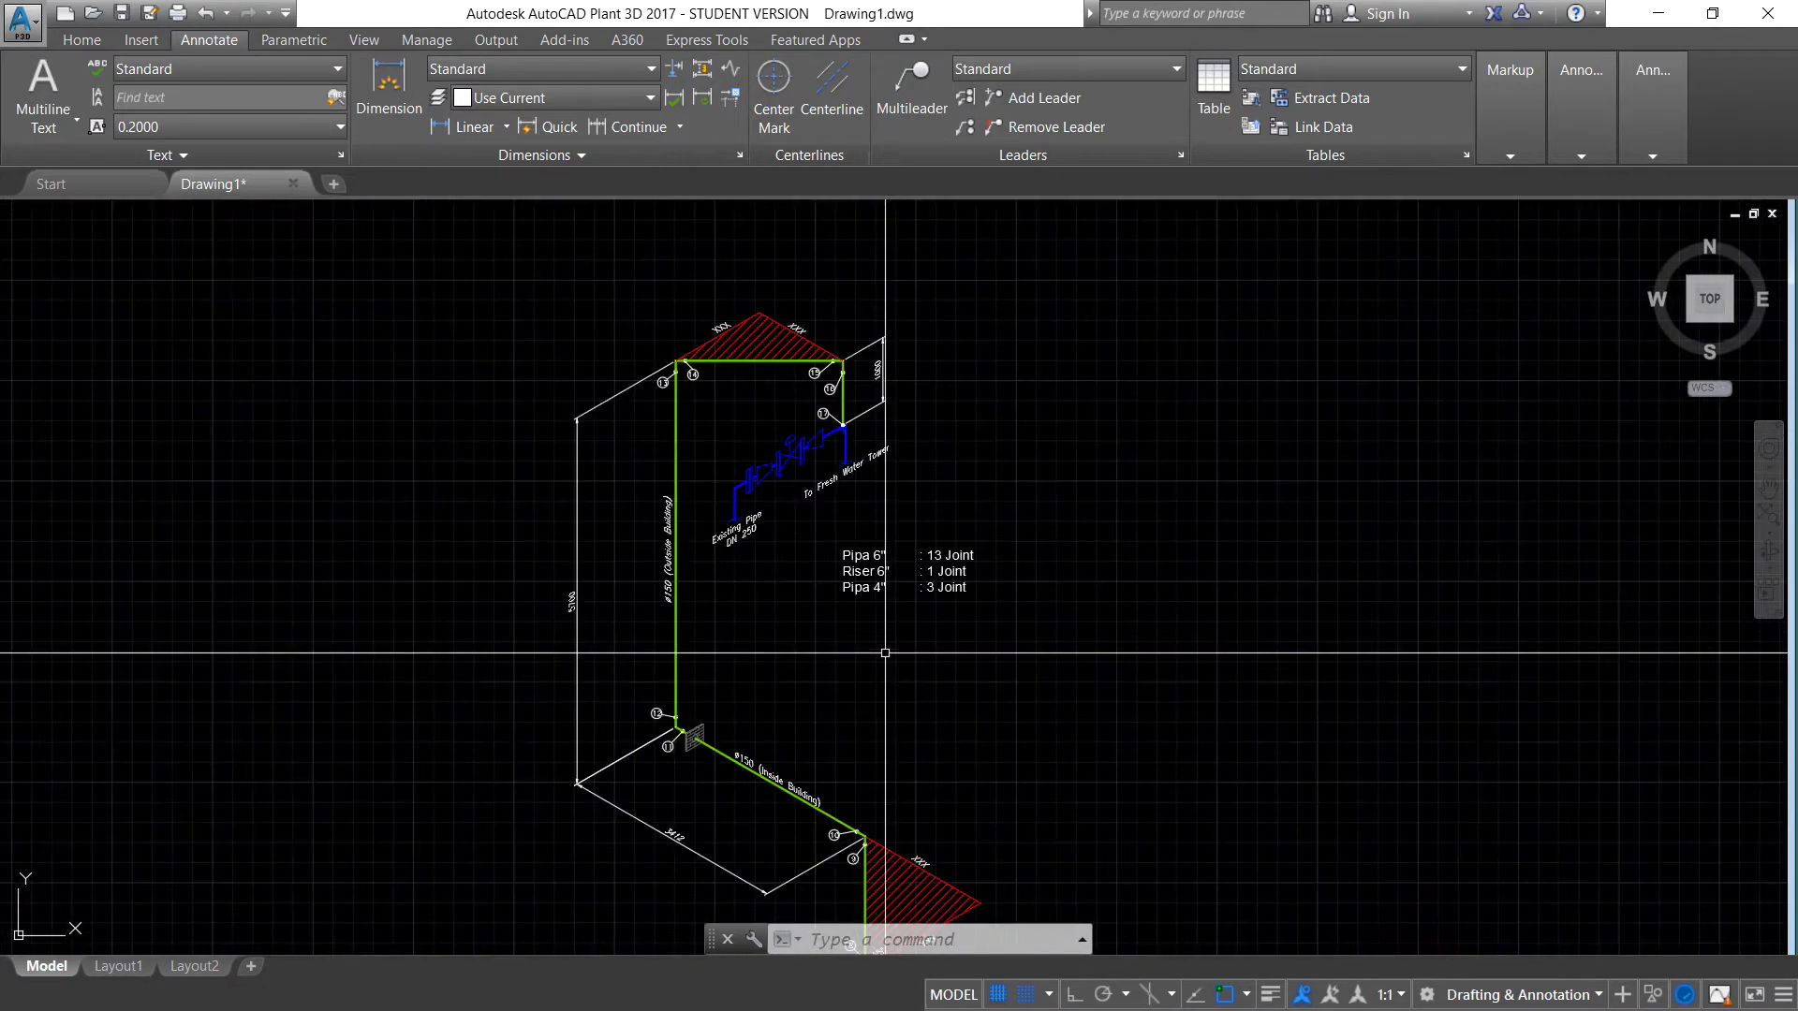
pyautogui.moveTo(824, 927); pyautogui.dragTo(669, 647, button='middle')
pyautogui.scroll(5, 625, 694)
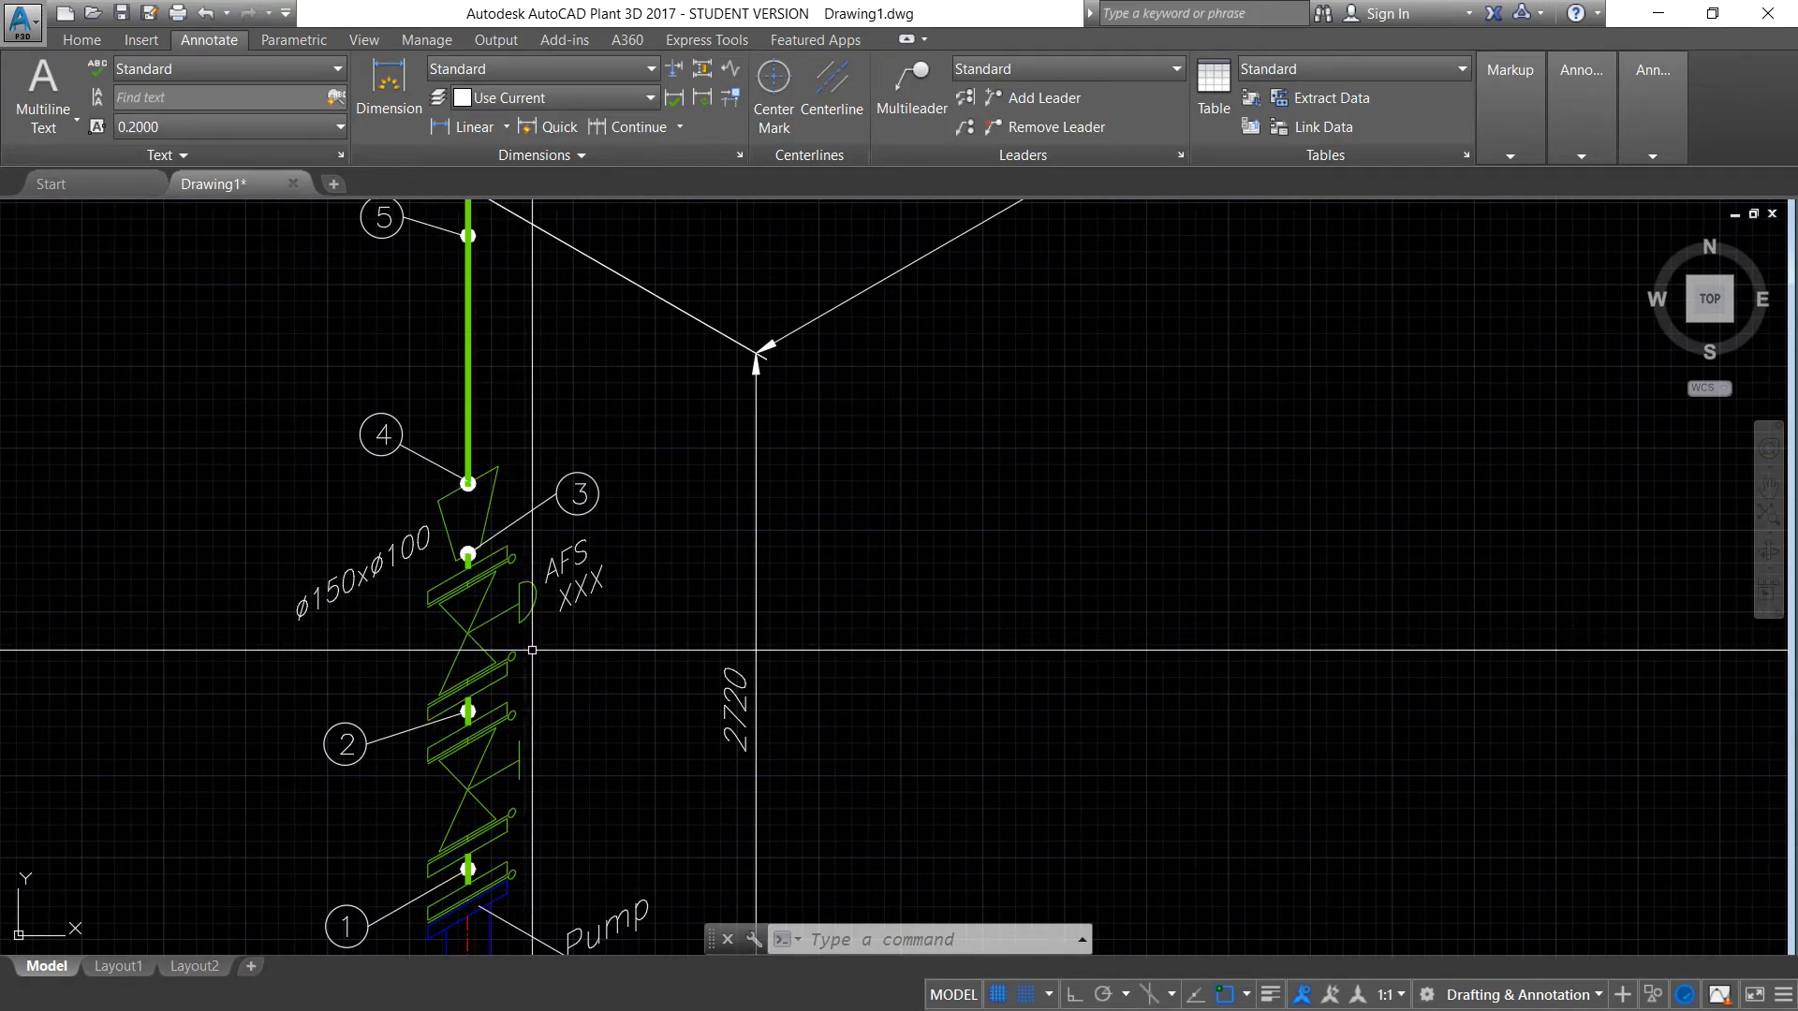
pyautogui.moveTo(522, 639); pyautogui.dragTo(479, 513, button='middle')
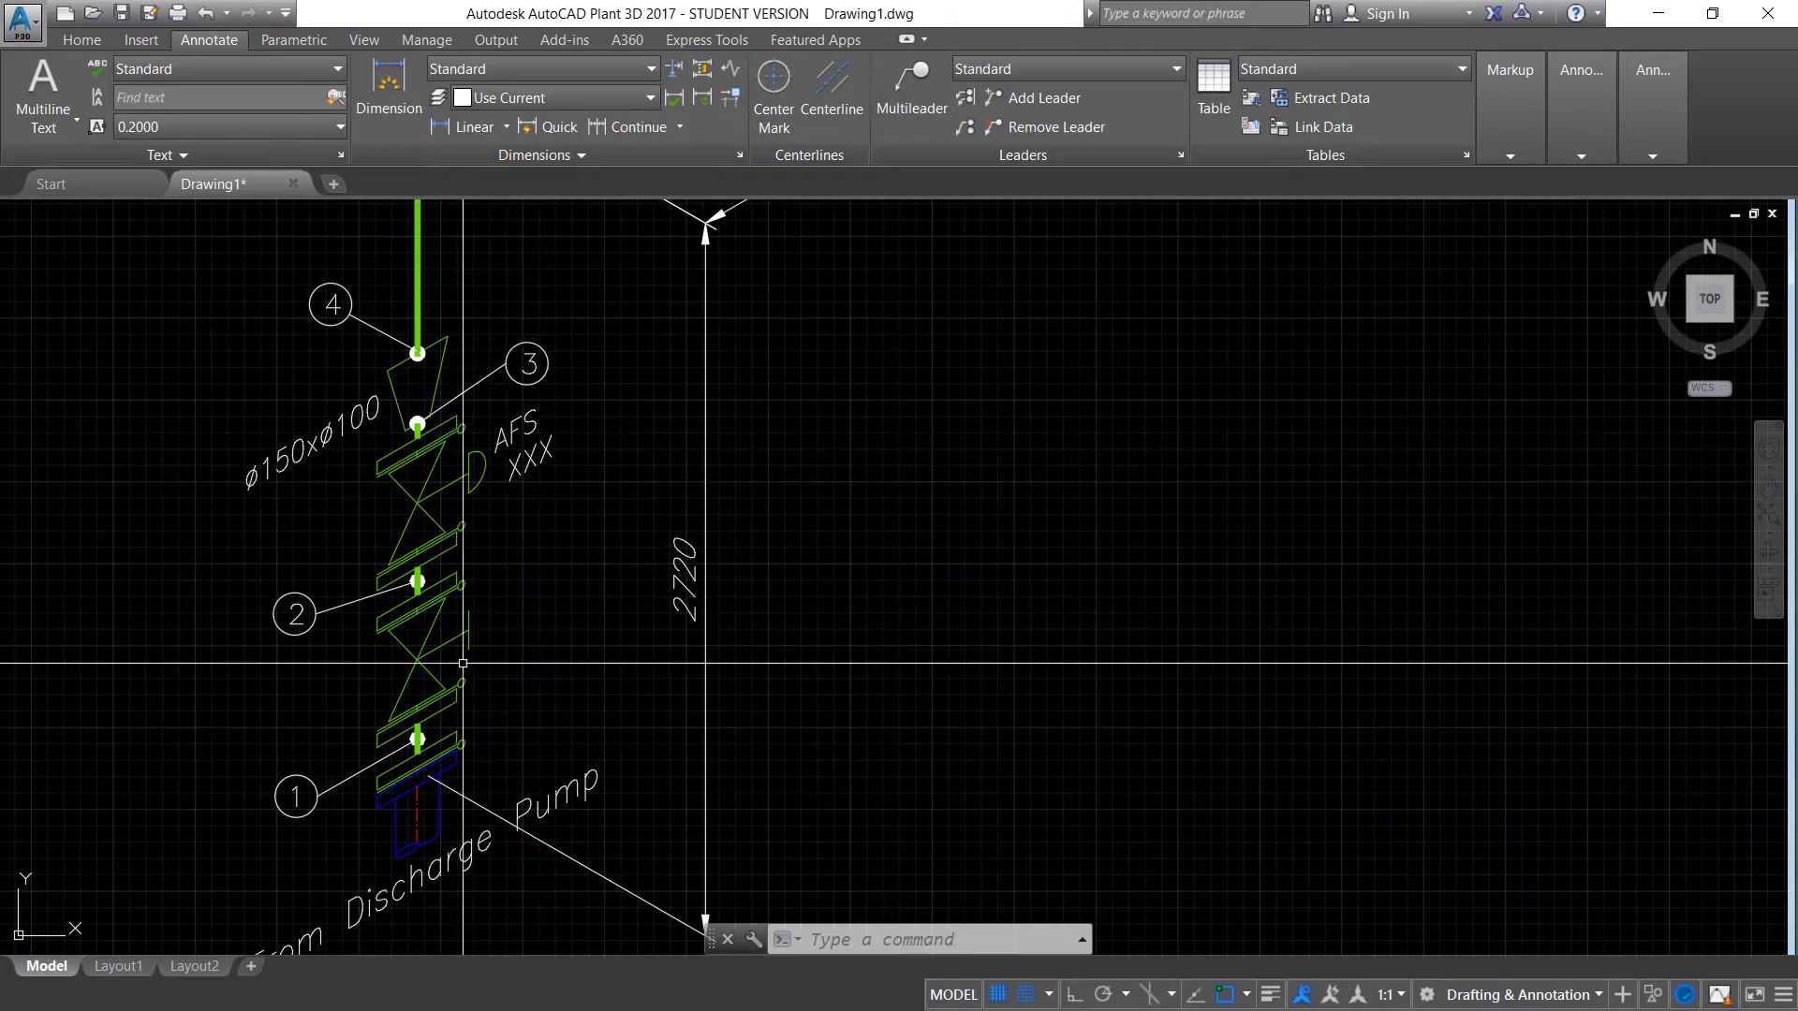
pyautogui.scroll(-4, 441, 693)
pyautogui.moveTo(554, 581); pyautogui.dragTo(562, 502, button='middle')
pyautogui.scroll(5, 782, 498)
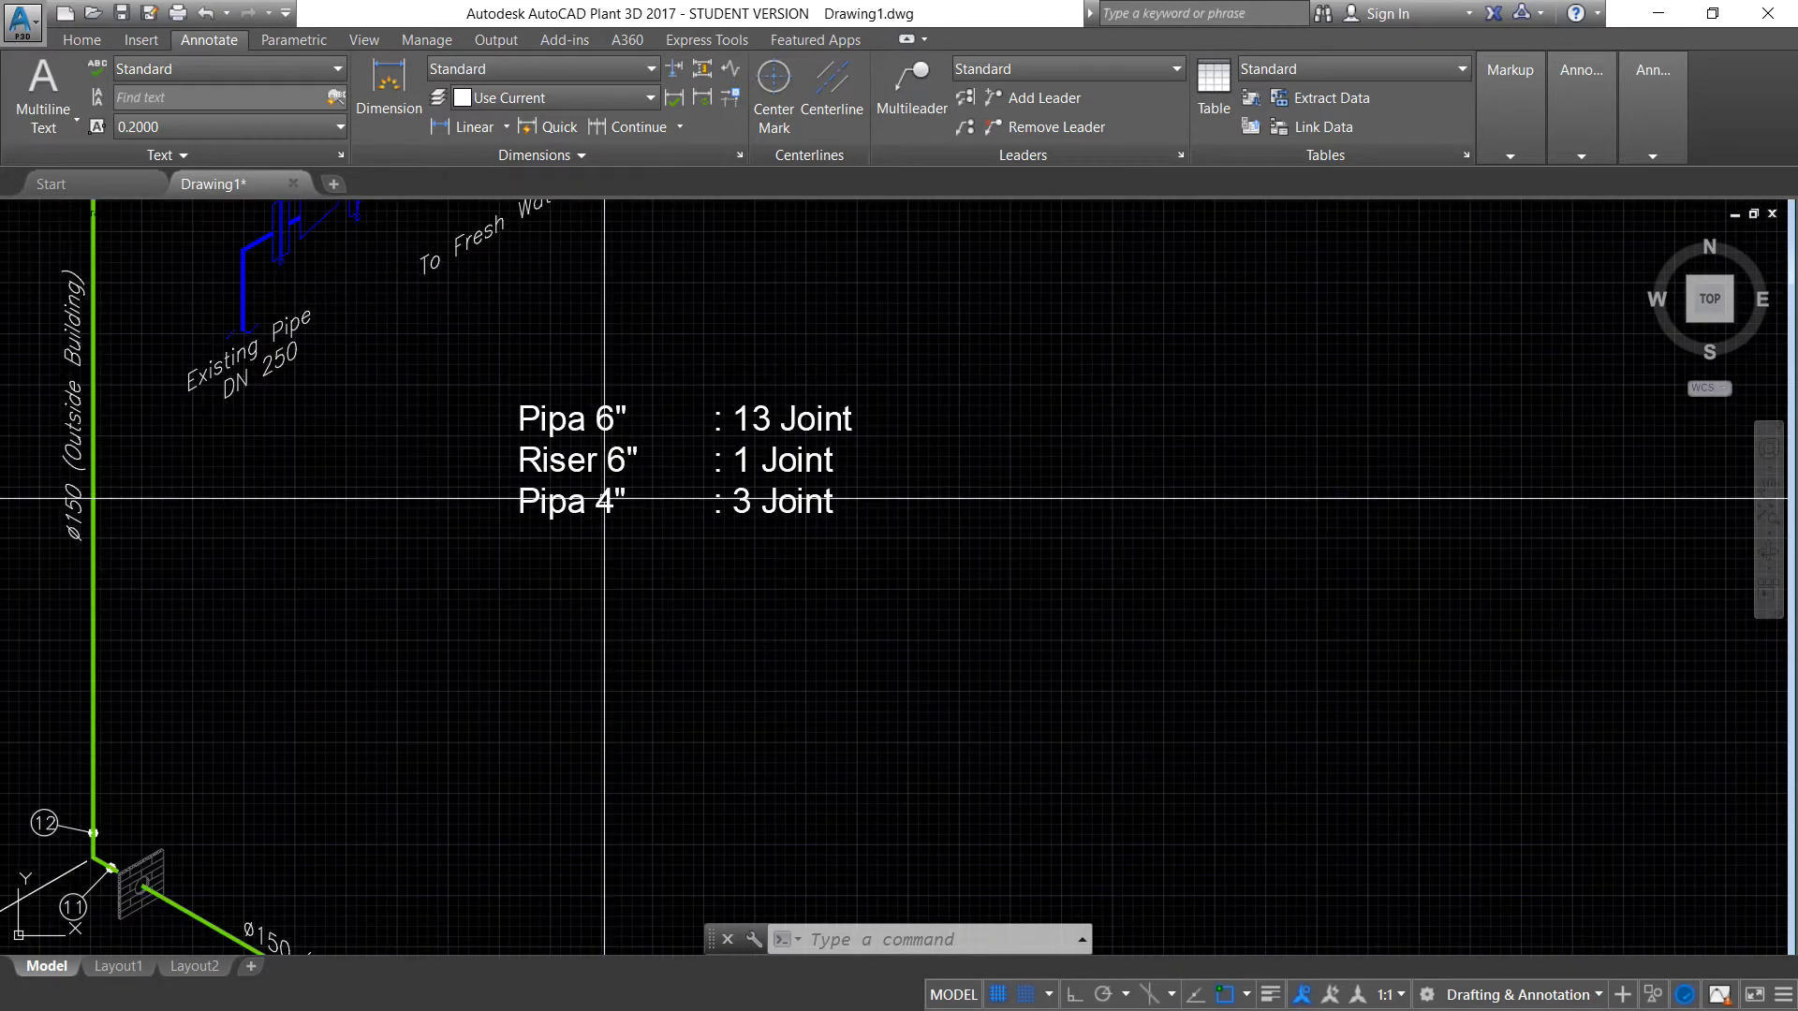
pyautogui.click(782, 499)
# Append a fourth line reading Valve 4" : 2 pcs to the joint-count note
pyautogui.doubleClick(596, 506)
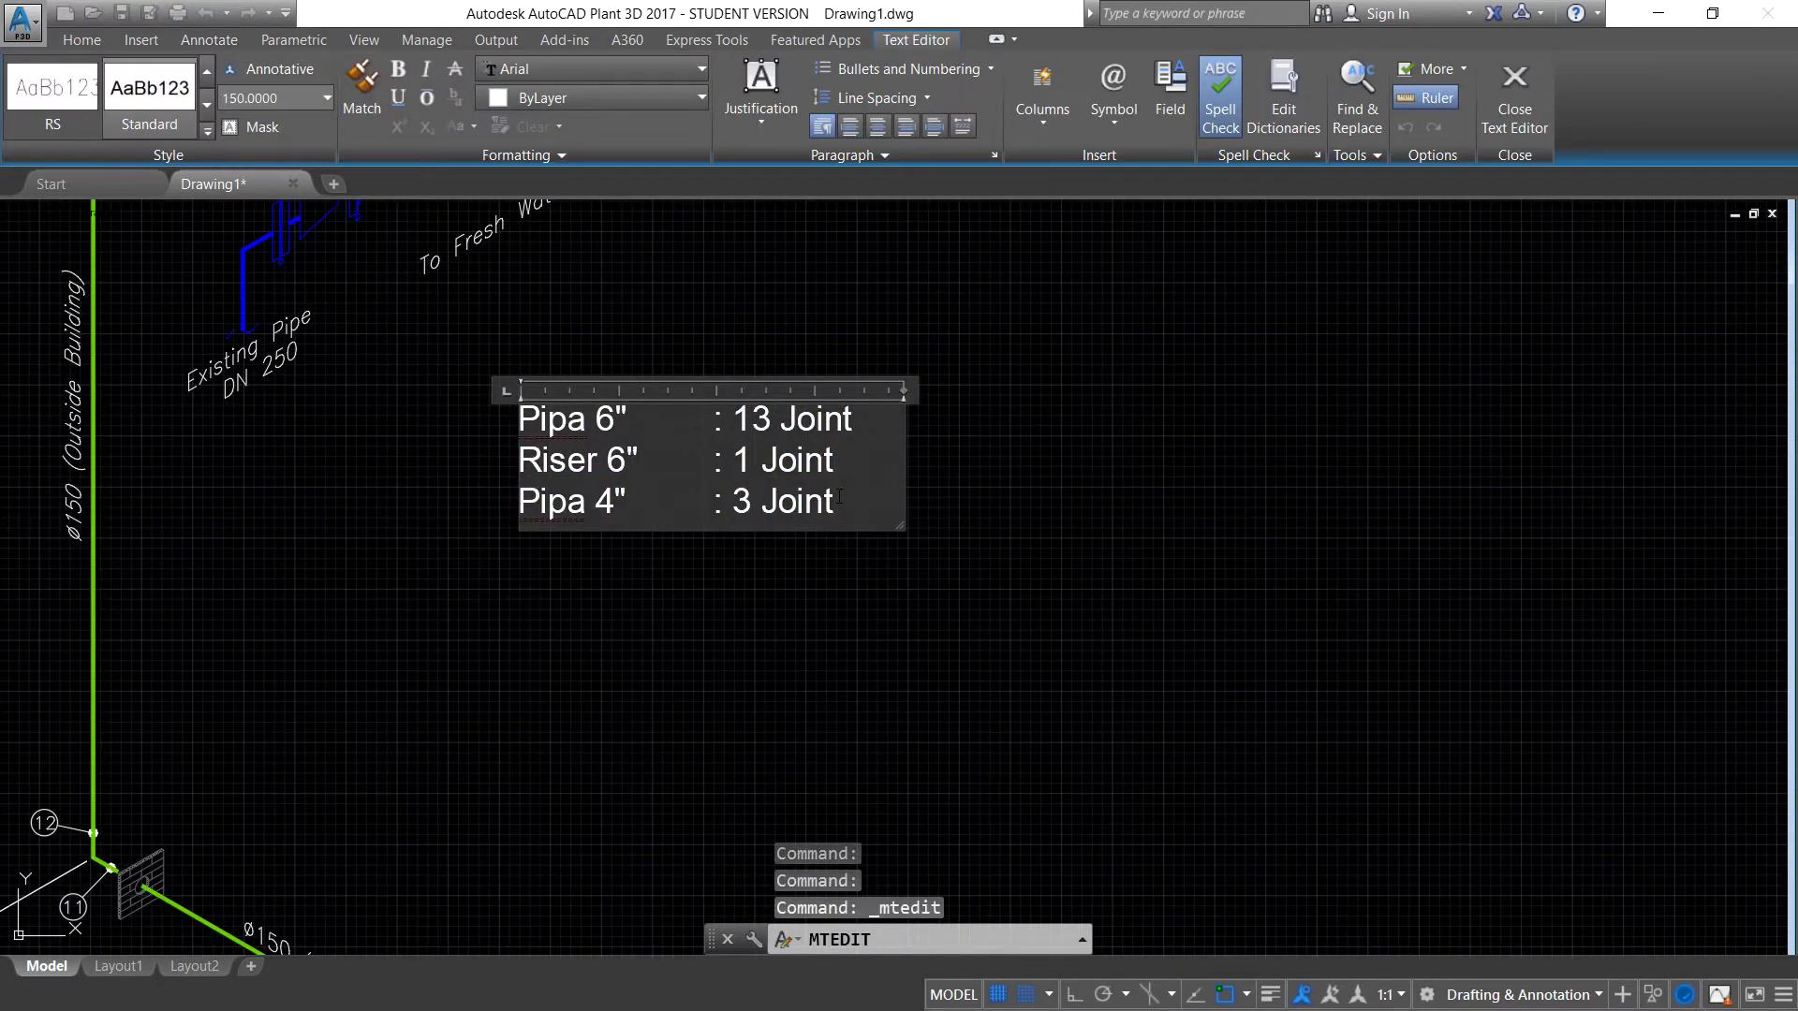
pyautogui.press('Return')
pyautogui.press('BackSpace')
pyautogui.press('capslock')
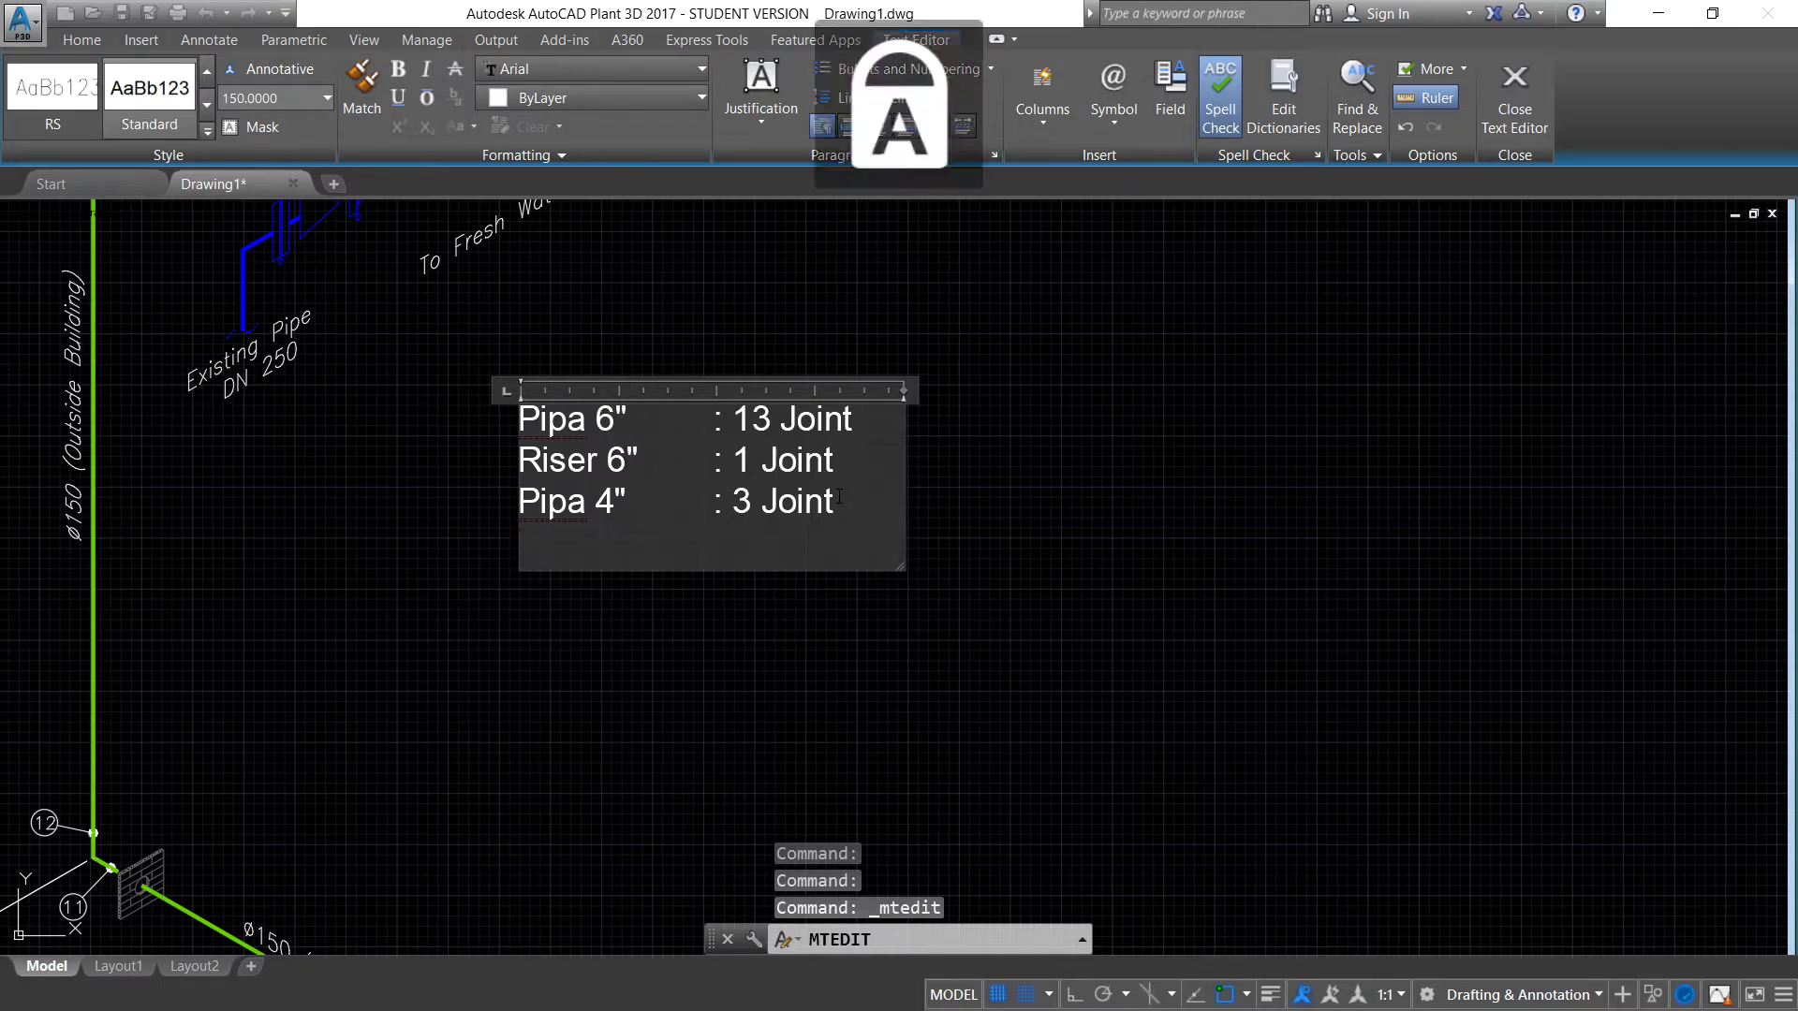
pyautogui.write('Vlve')
pyautogui.press('BackSpace')
pyautogui.press('BackSpace')
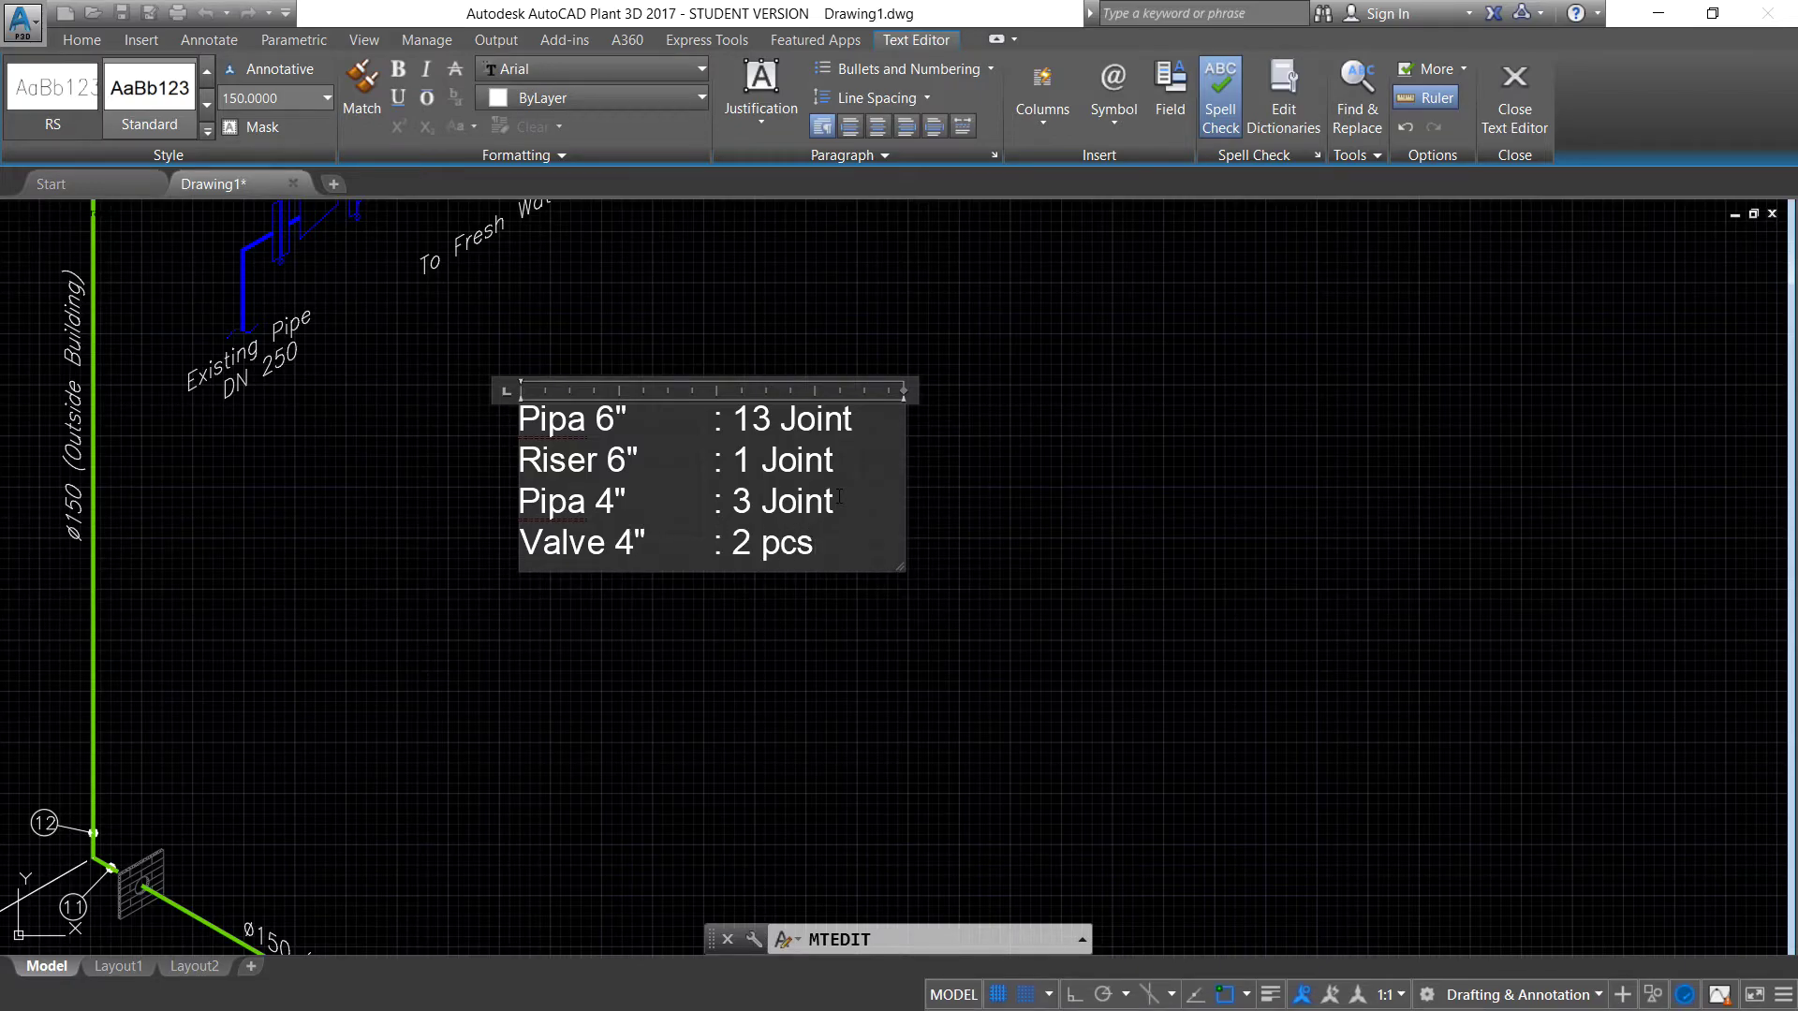
pyautogui.click(1025, 523)
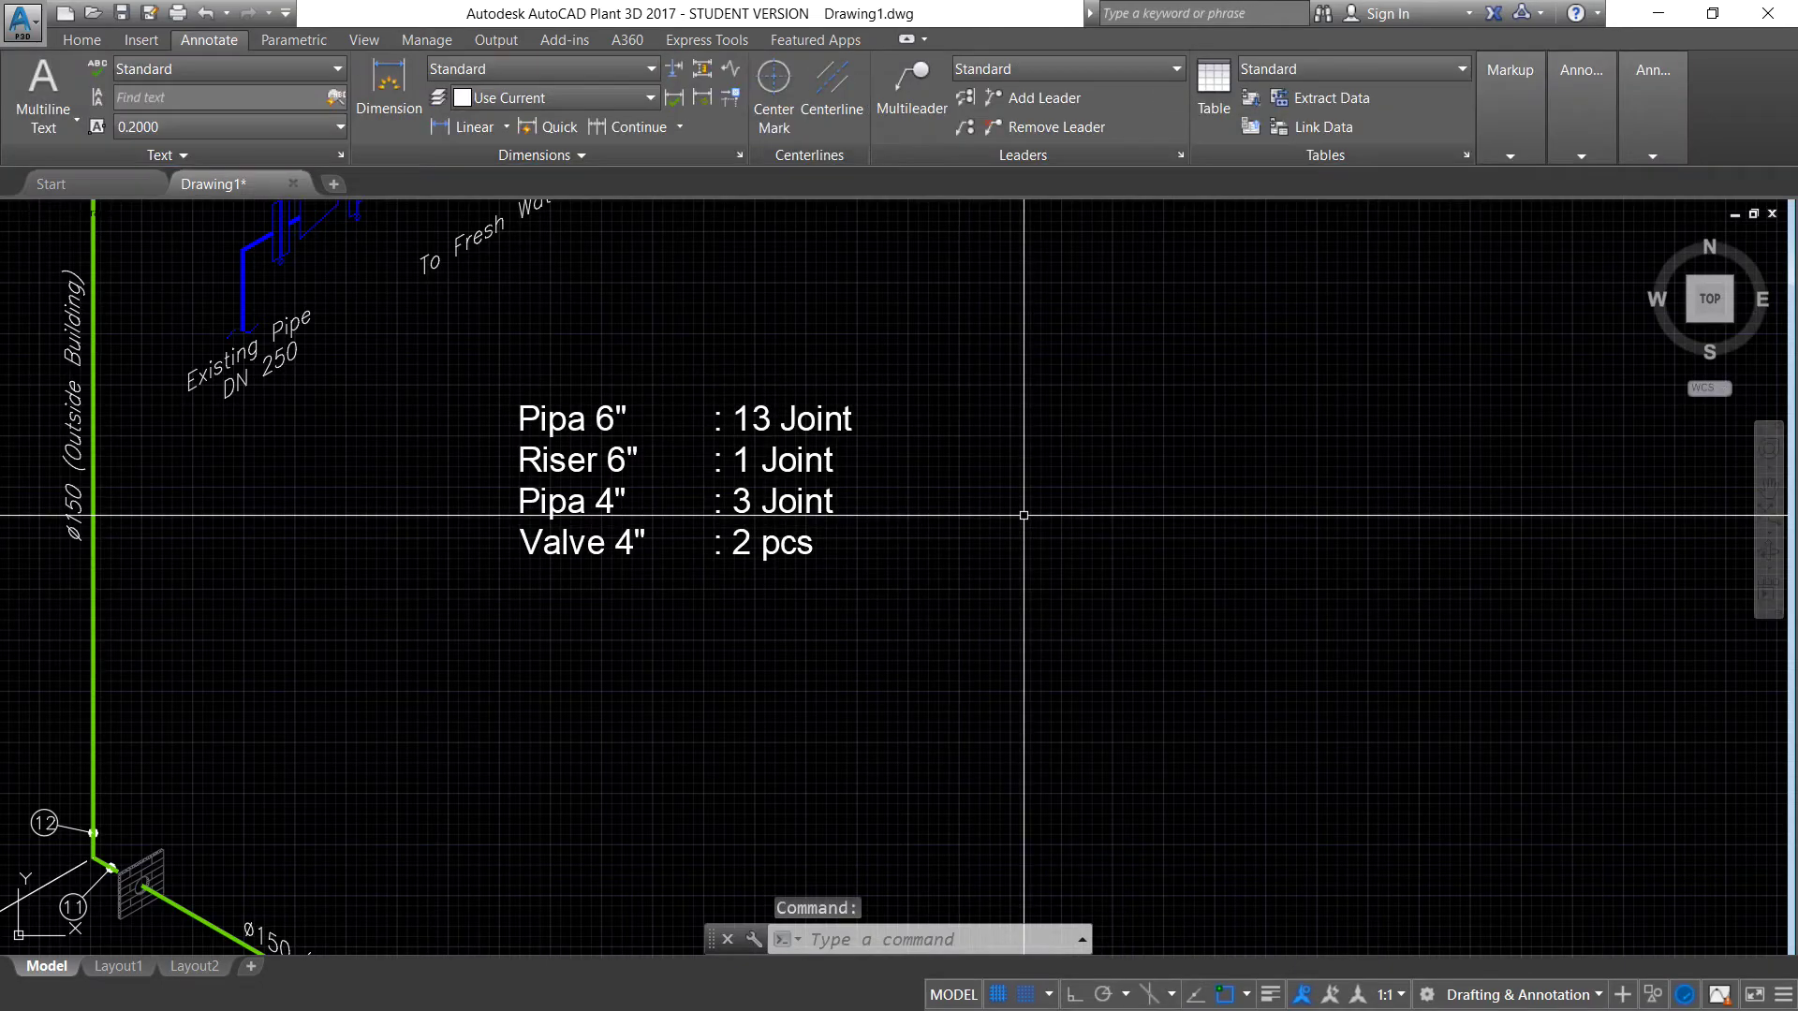
# Widen the quantity note's text box and type an equals sign after 13 Joint
pyautogui.scroll(-3, 1024, 515)
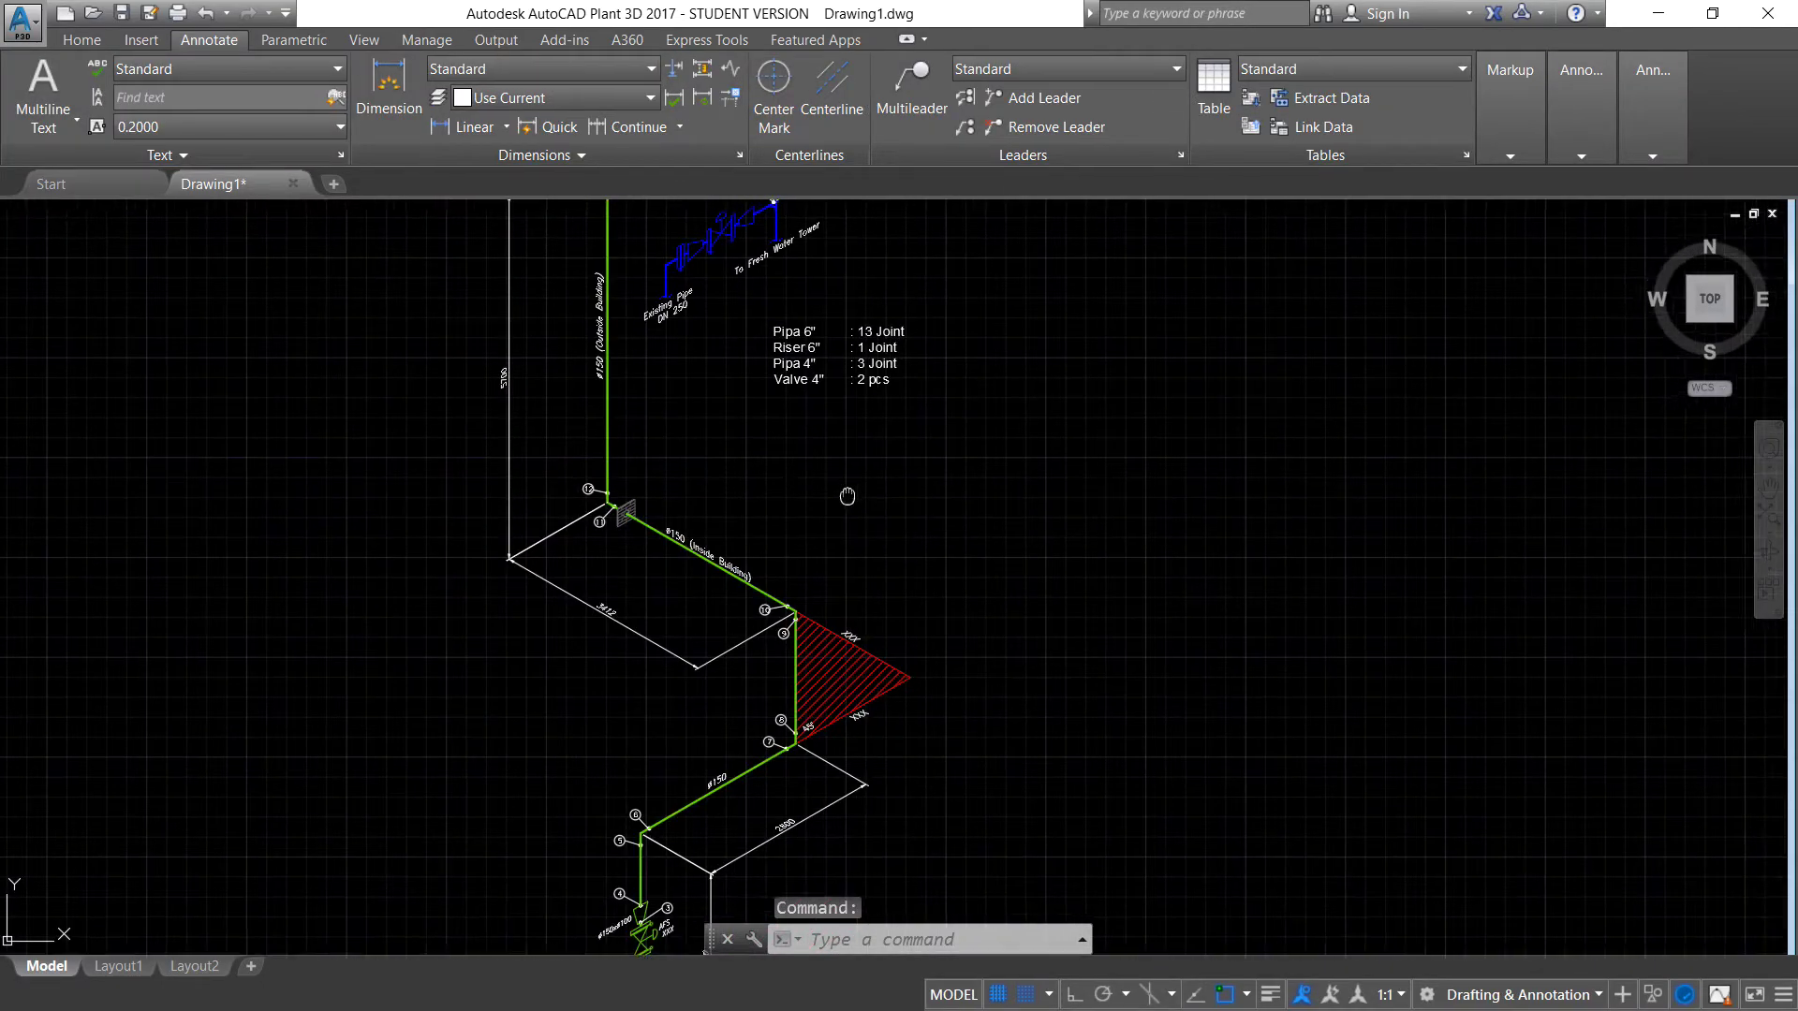
pyautogui.scroll(-4, 846, 493)
pyautogui.scroll(5, 795, 522)
pyautogui.moveTo(793, 422); pyautogui.dragTo(749, 526, button='middle')
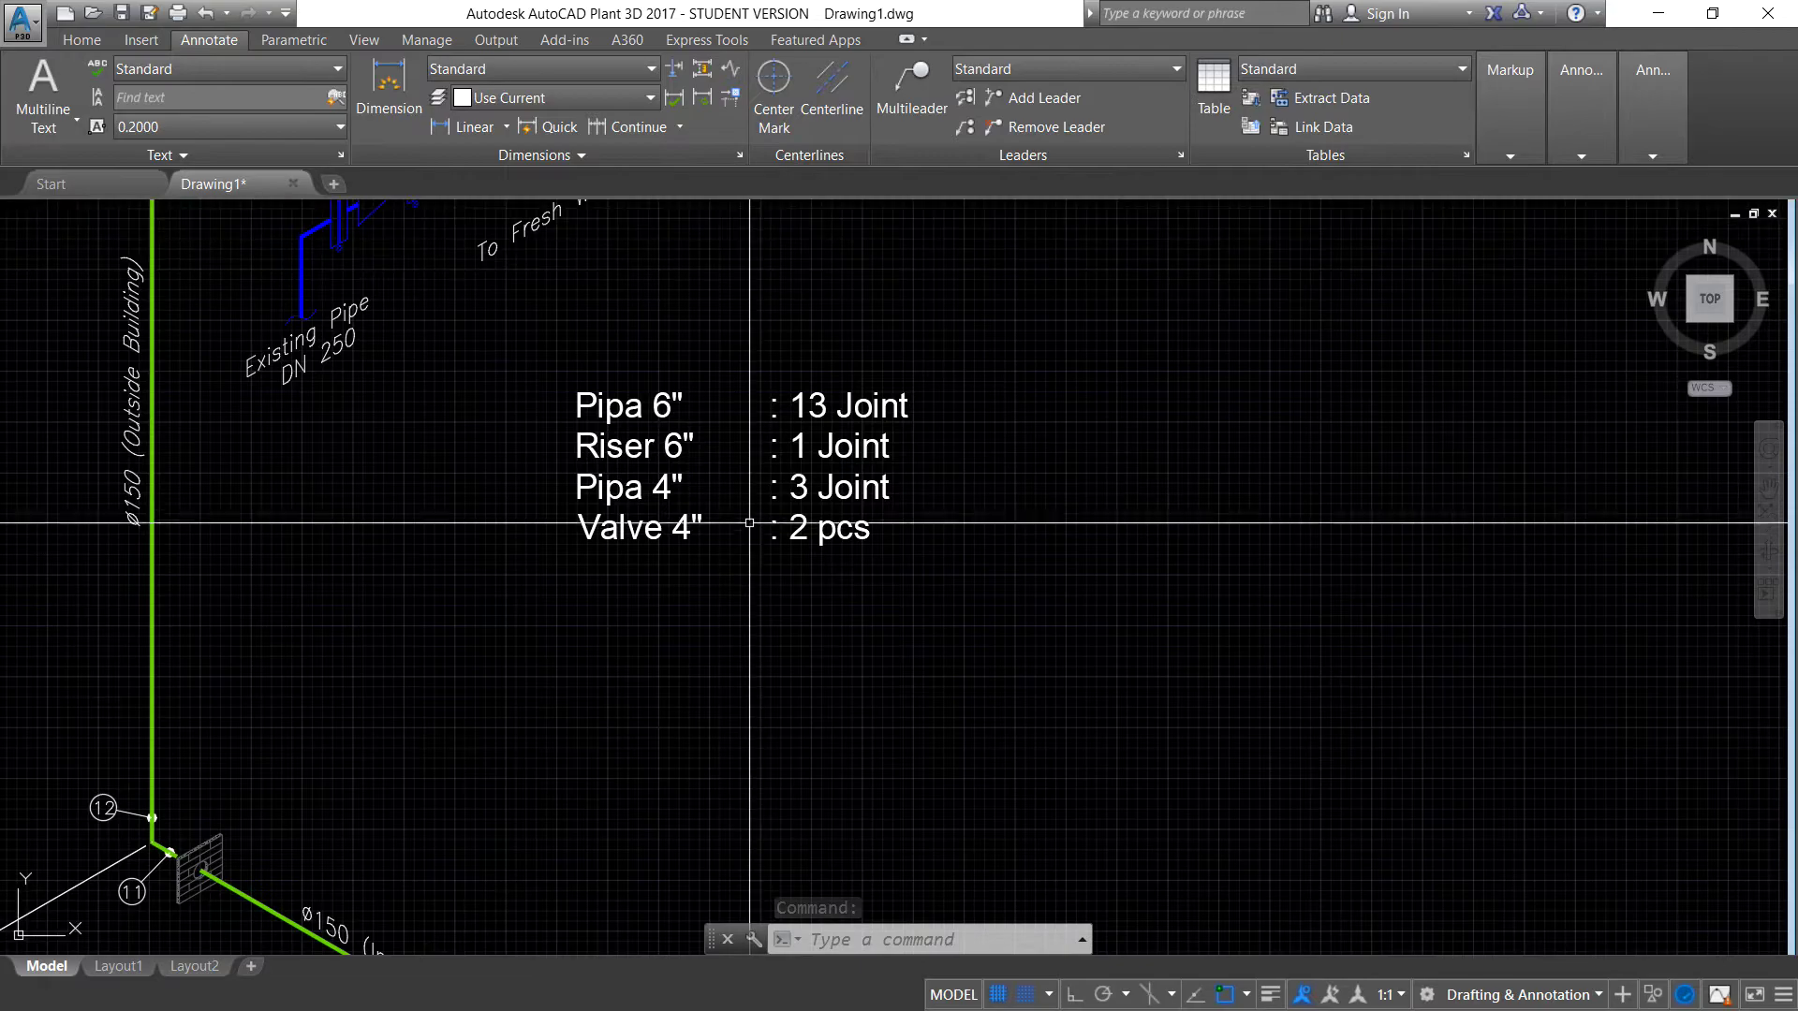
pyautogui.click(846, 482)
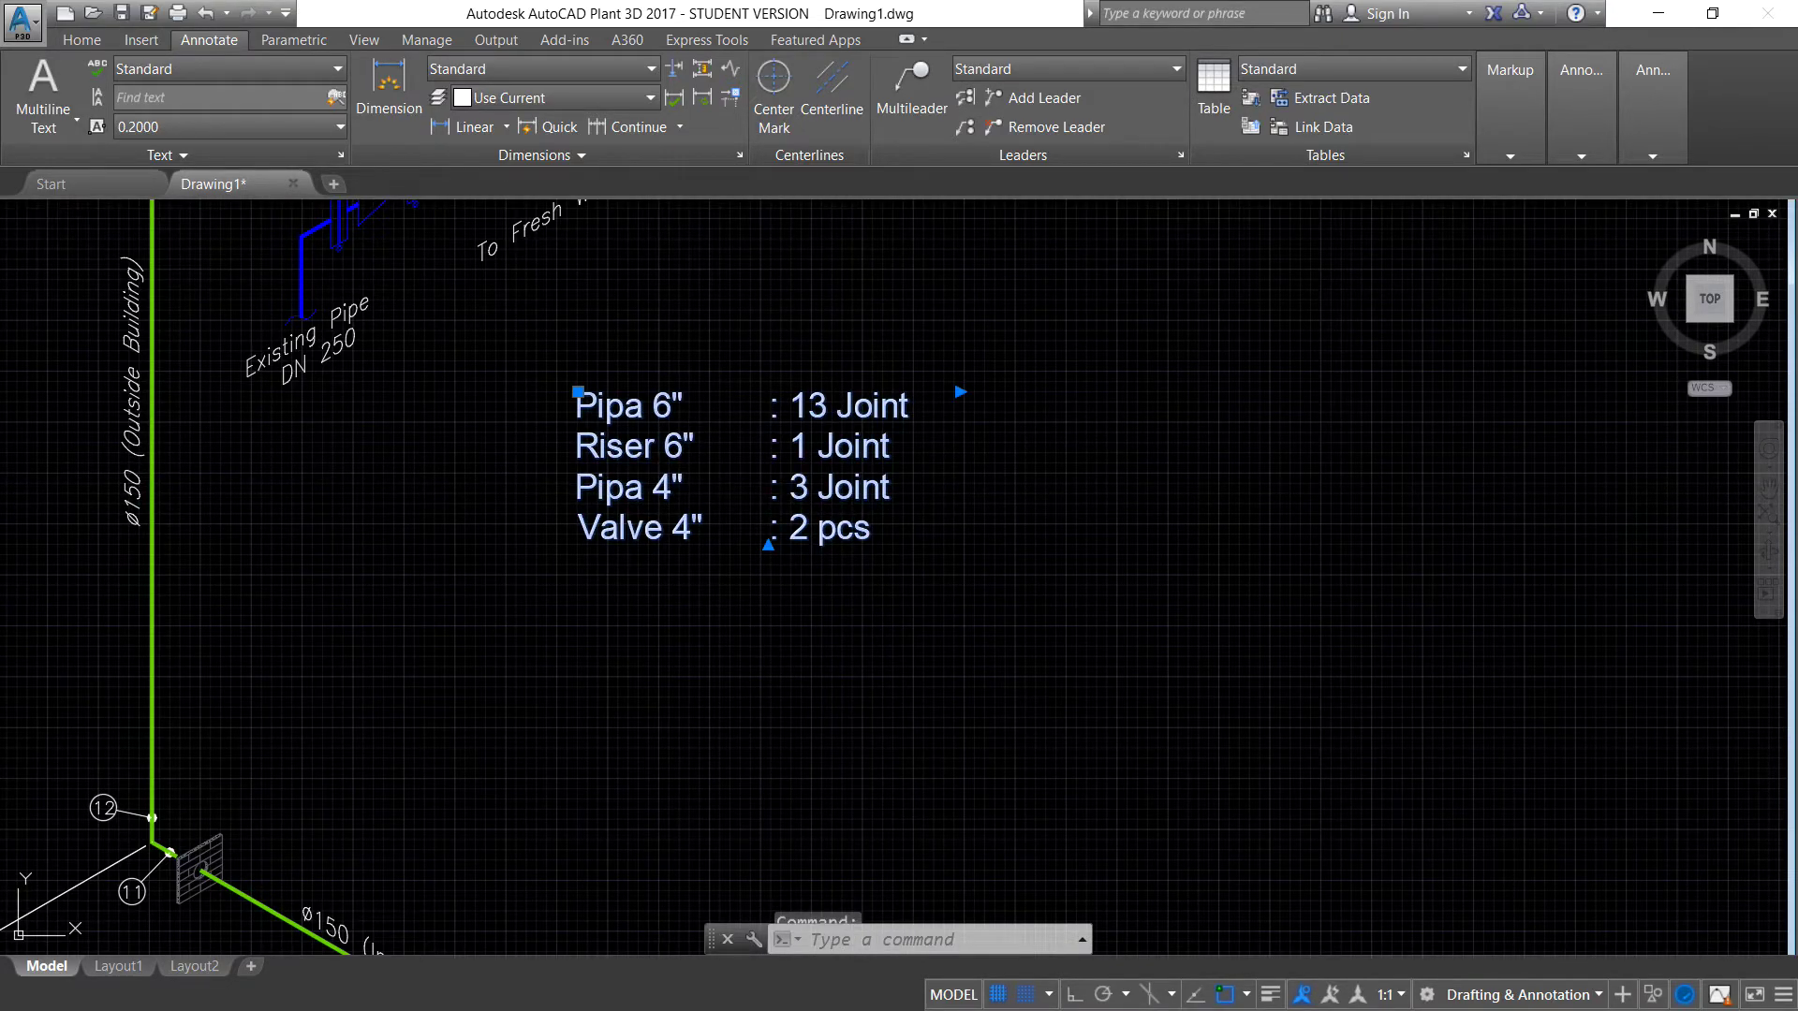
pyautogui.doubleClick(880, 491)
pyautogui.press('Return')
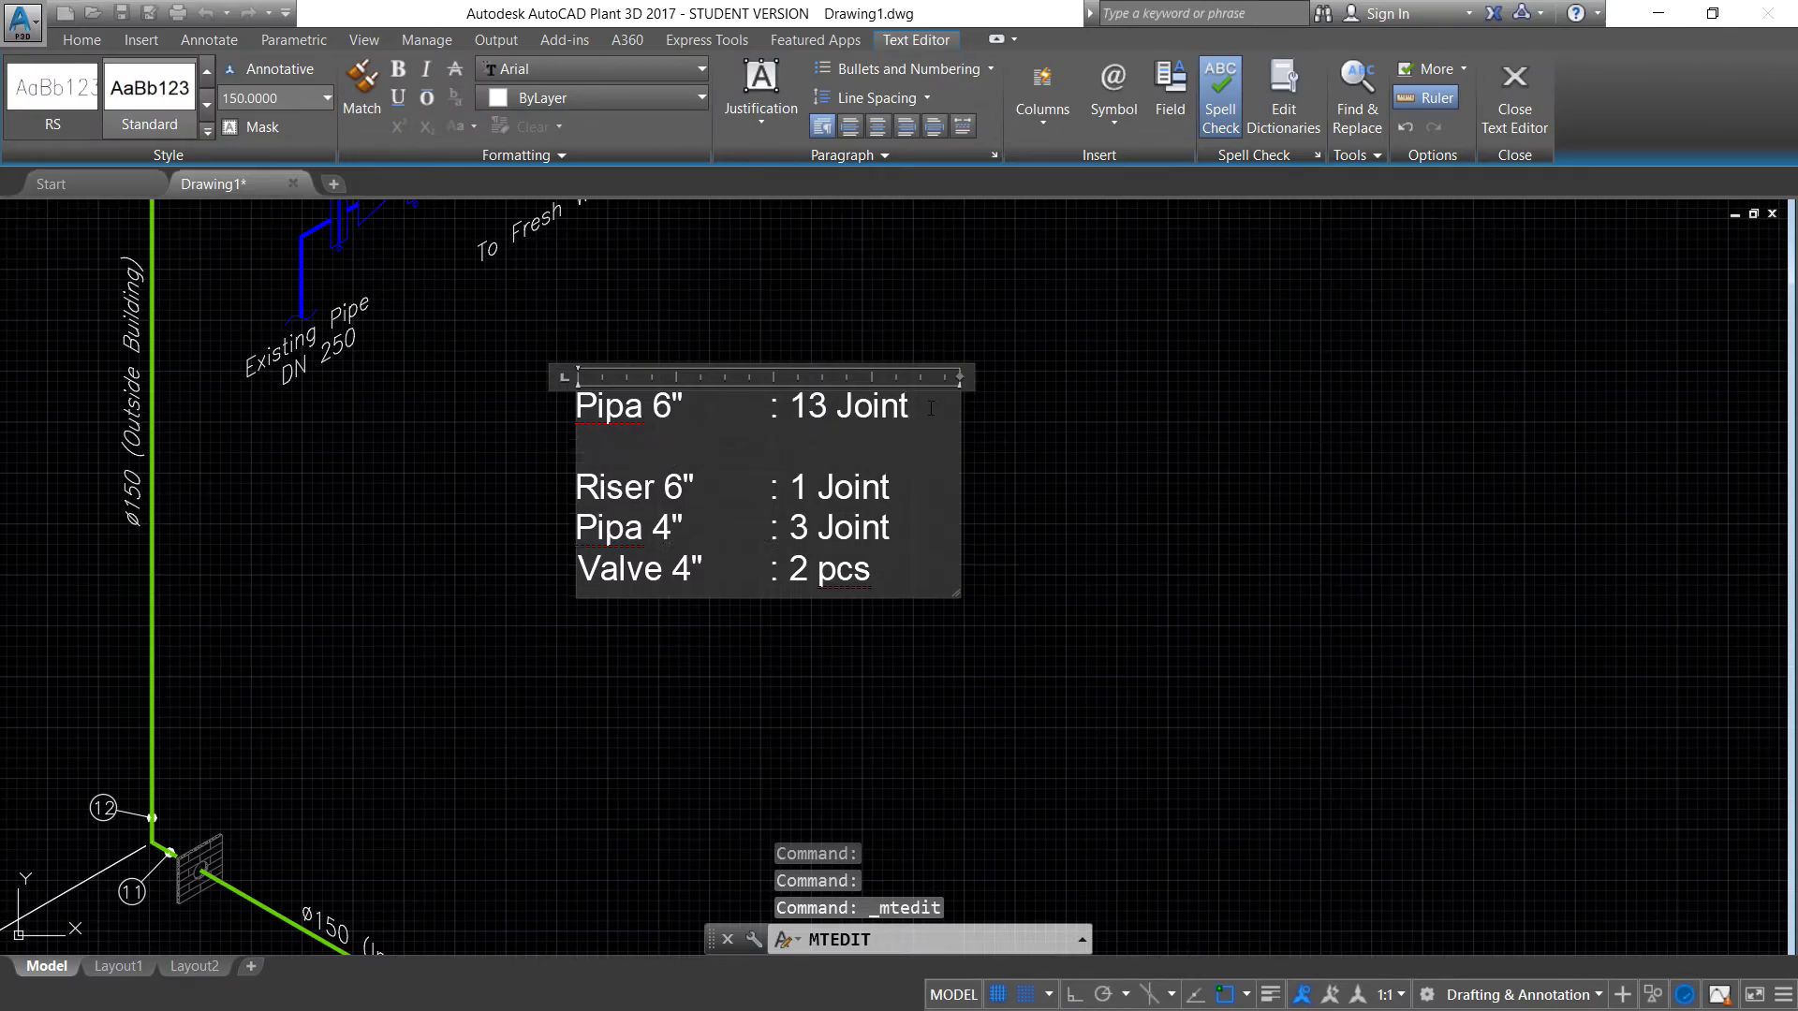
pyautogui.press('BackSpace')
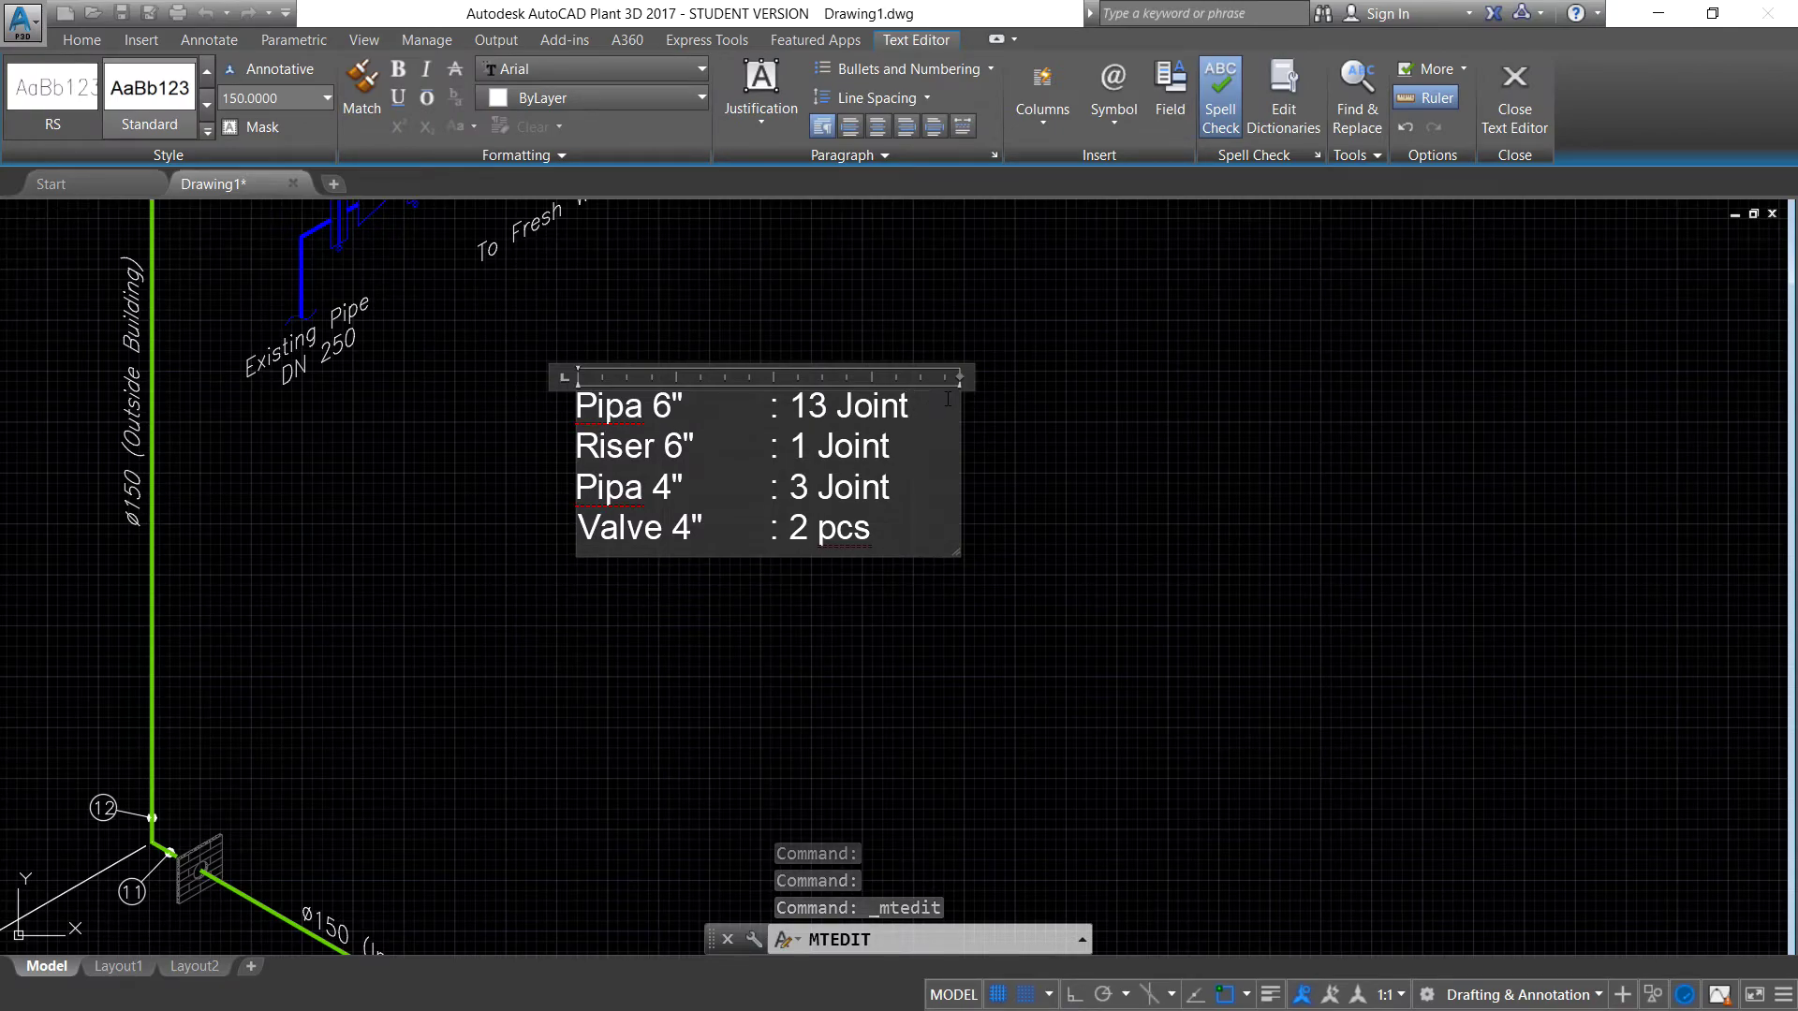
pyautogui.moveTo(957, 376); pyautogui.dragTo(1187, 376)
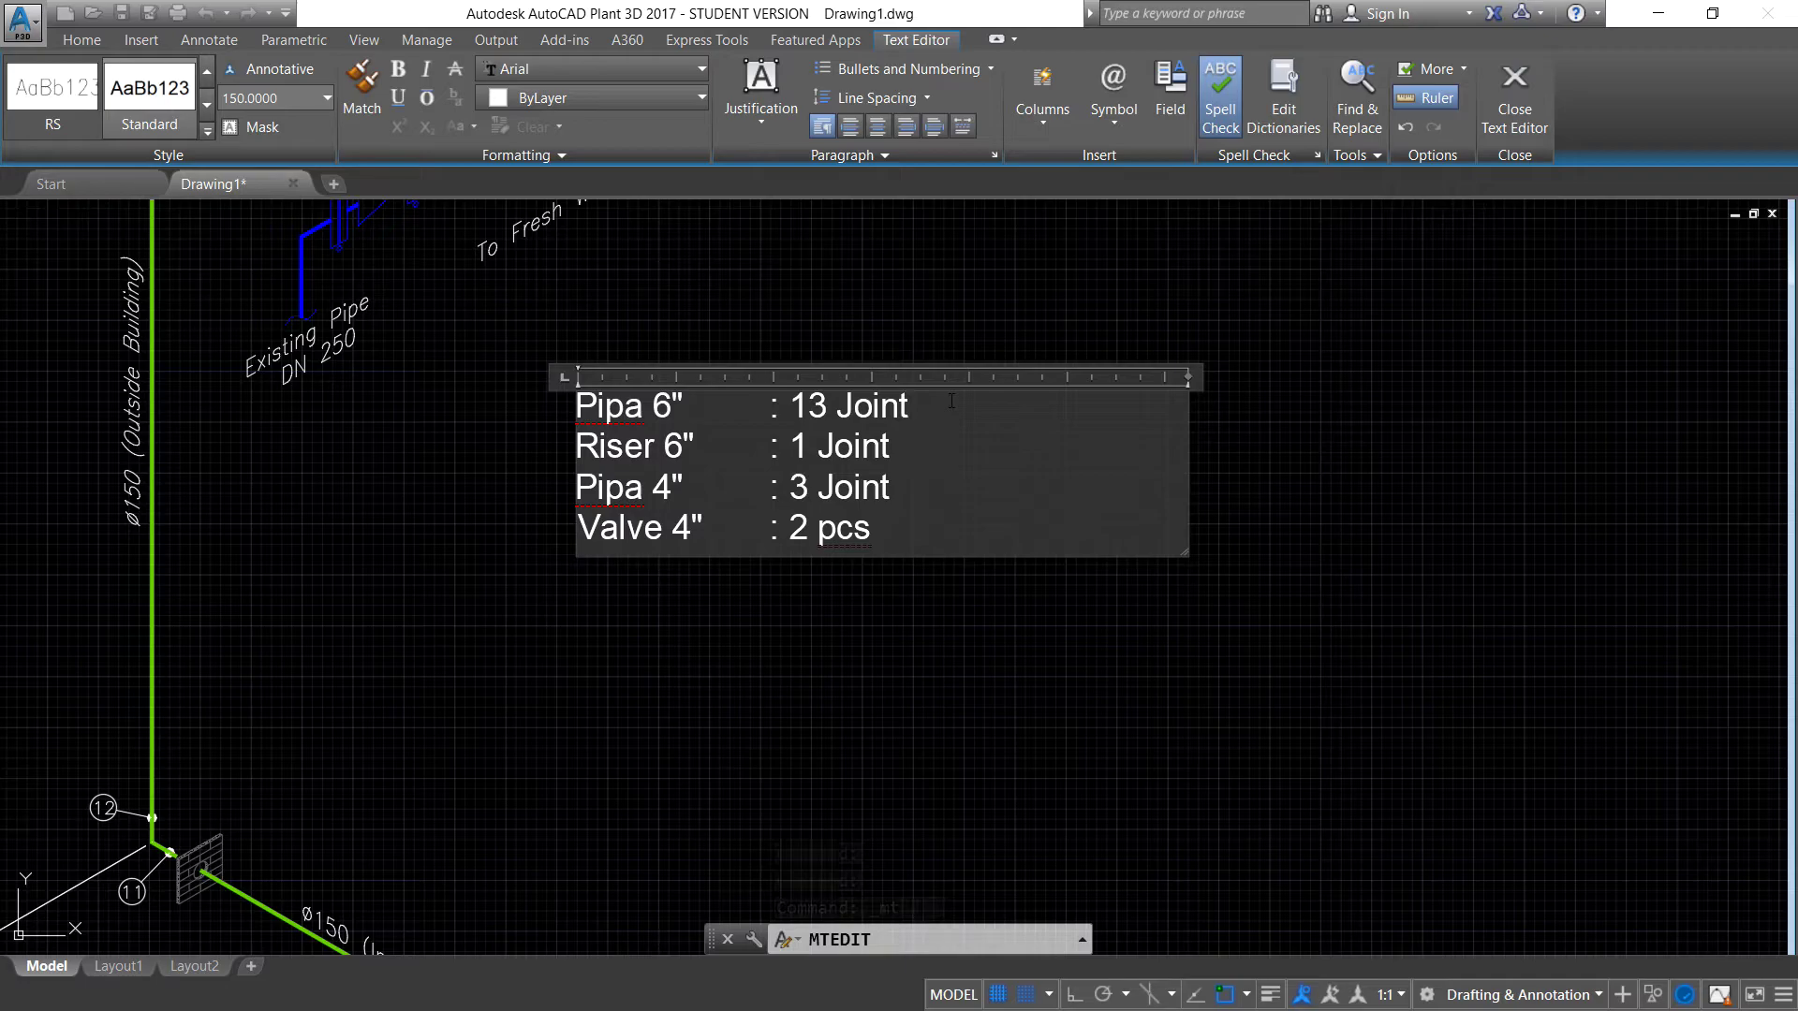
pyautogui.write(' =')
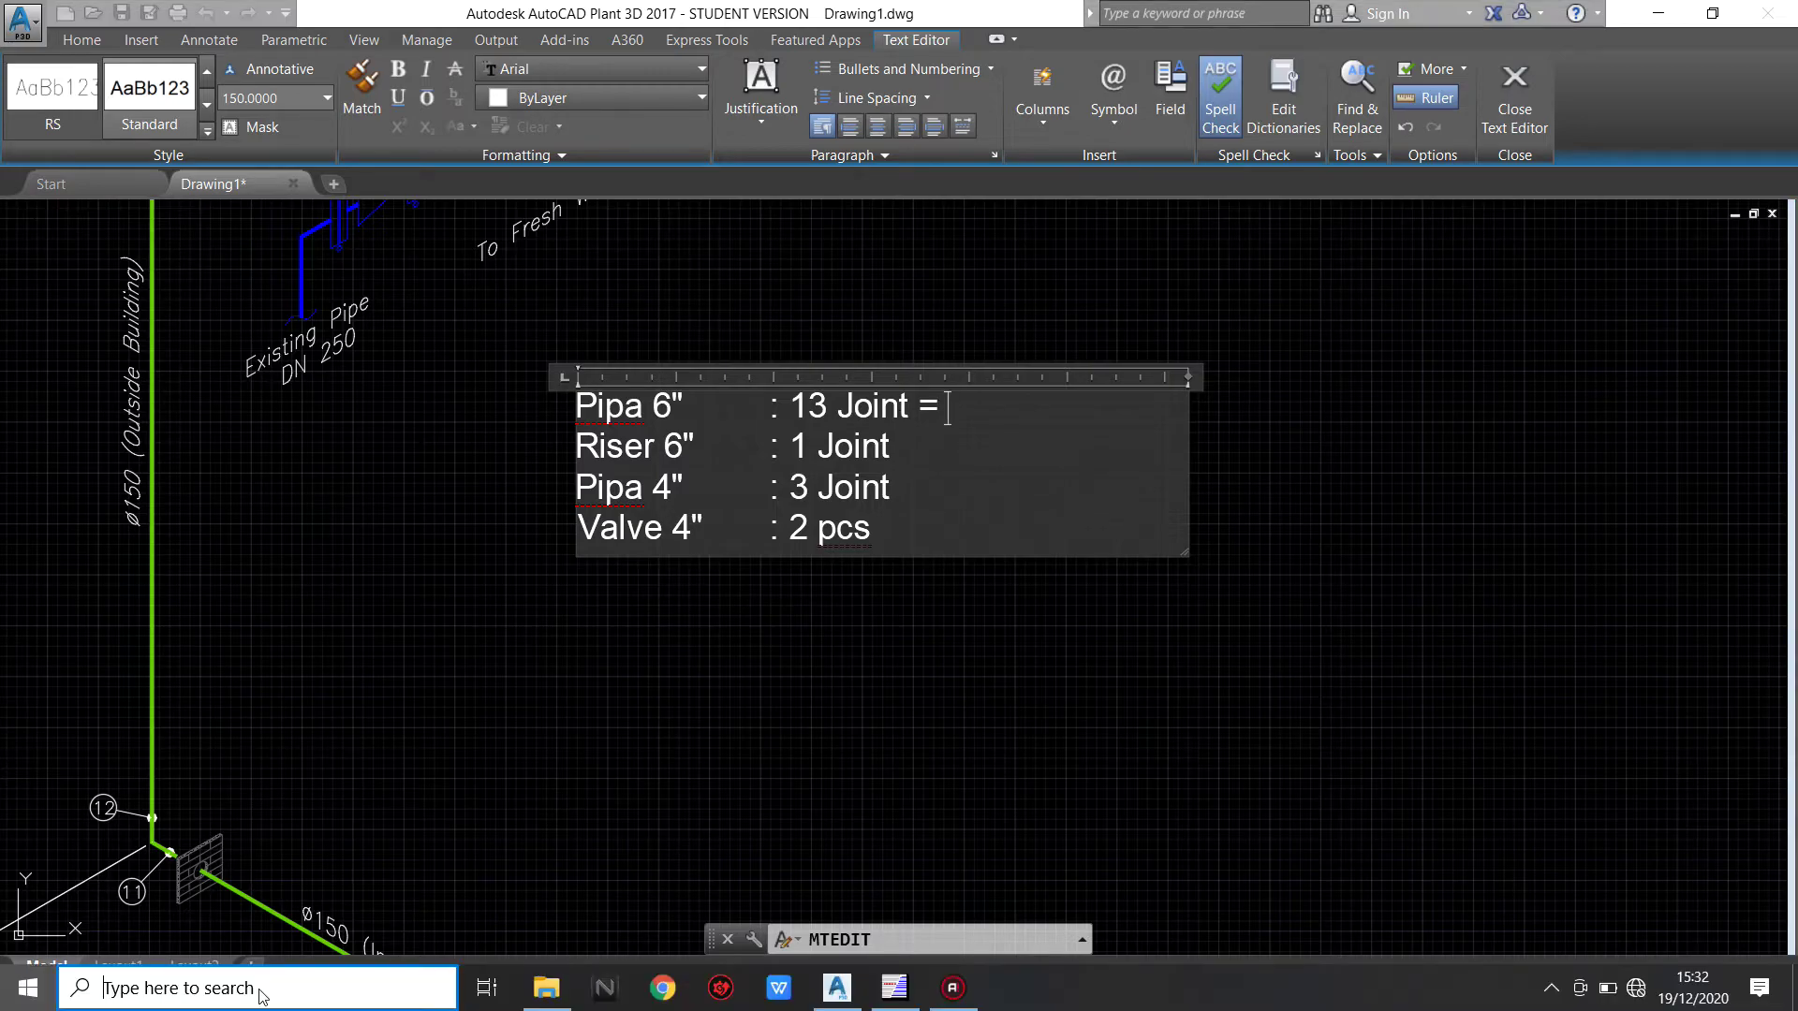
pyautogui.press('super')
# Launch Windows Calculator from Start search and move it beside the note
pyautogui.click(270, 987)
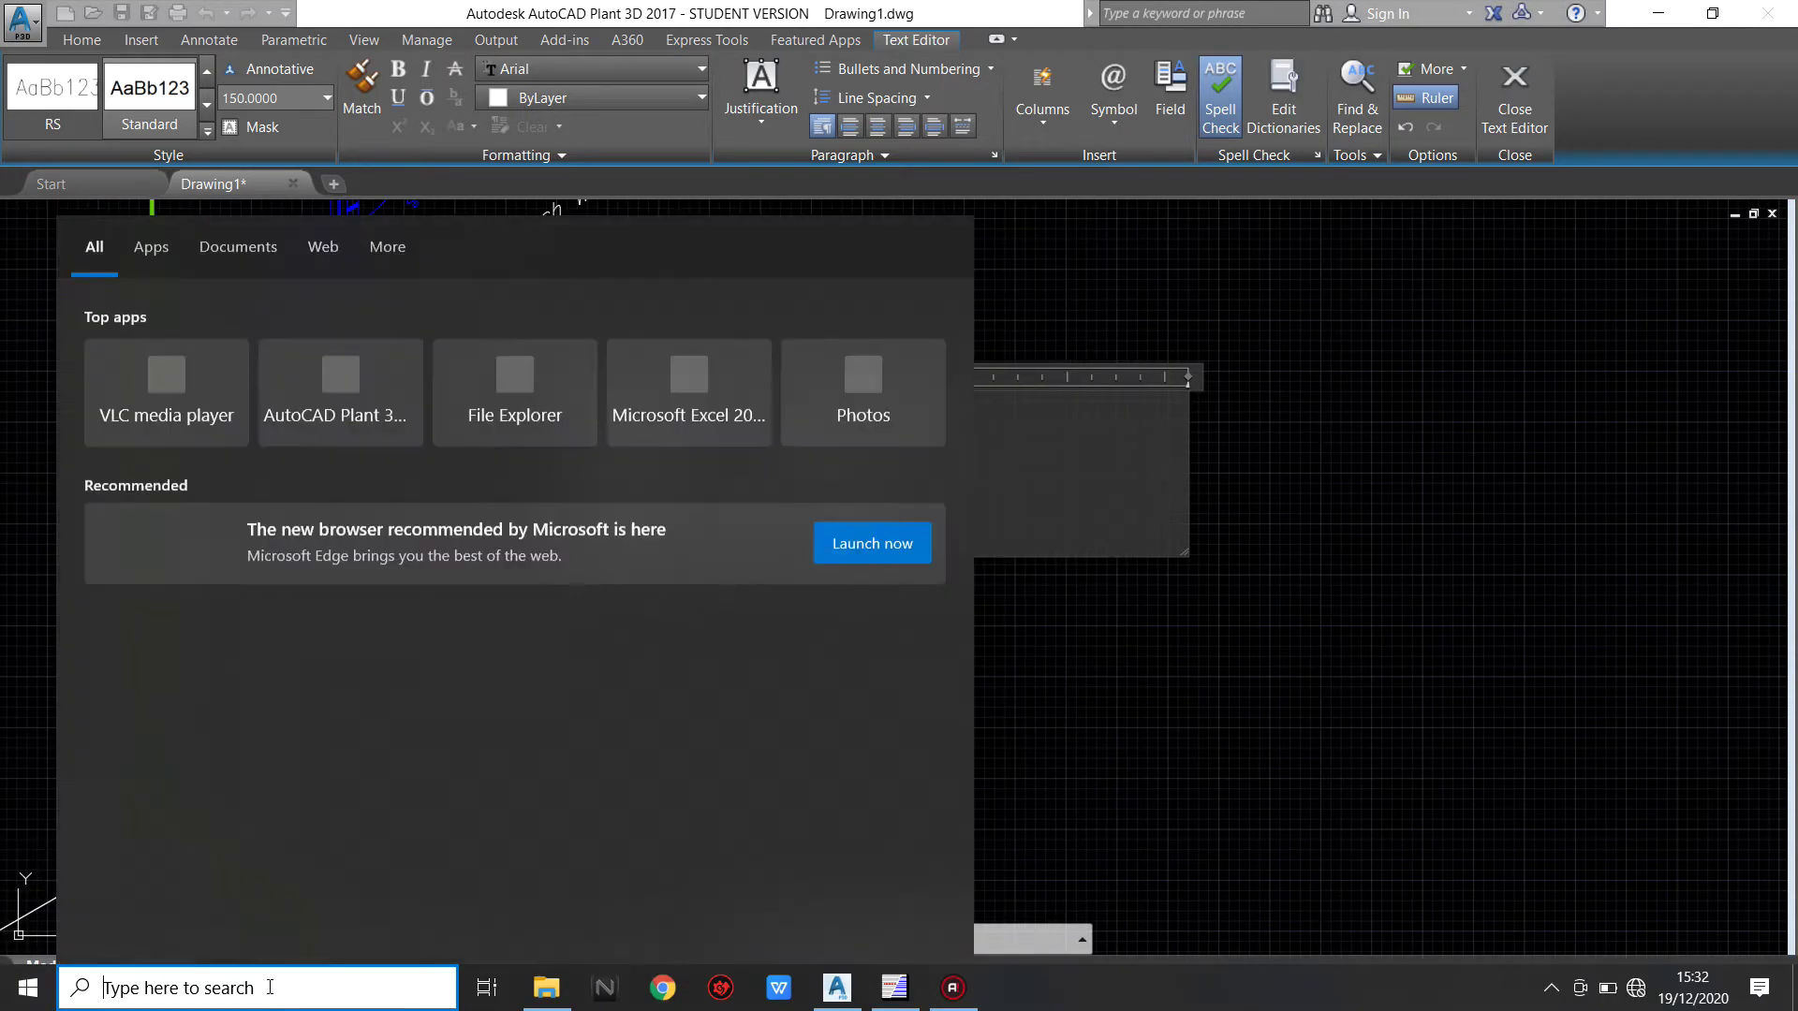
pyautogui.write('ca')
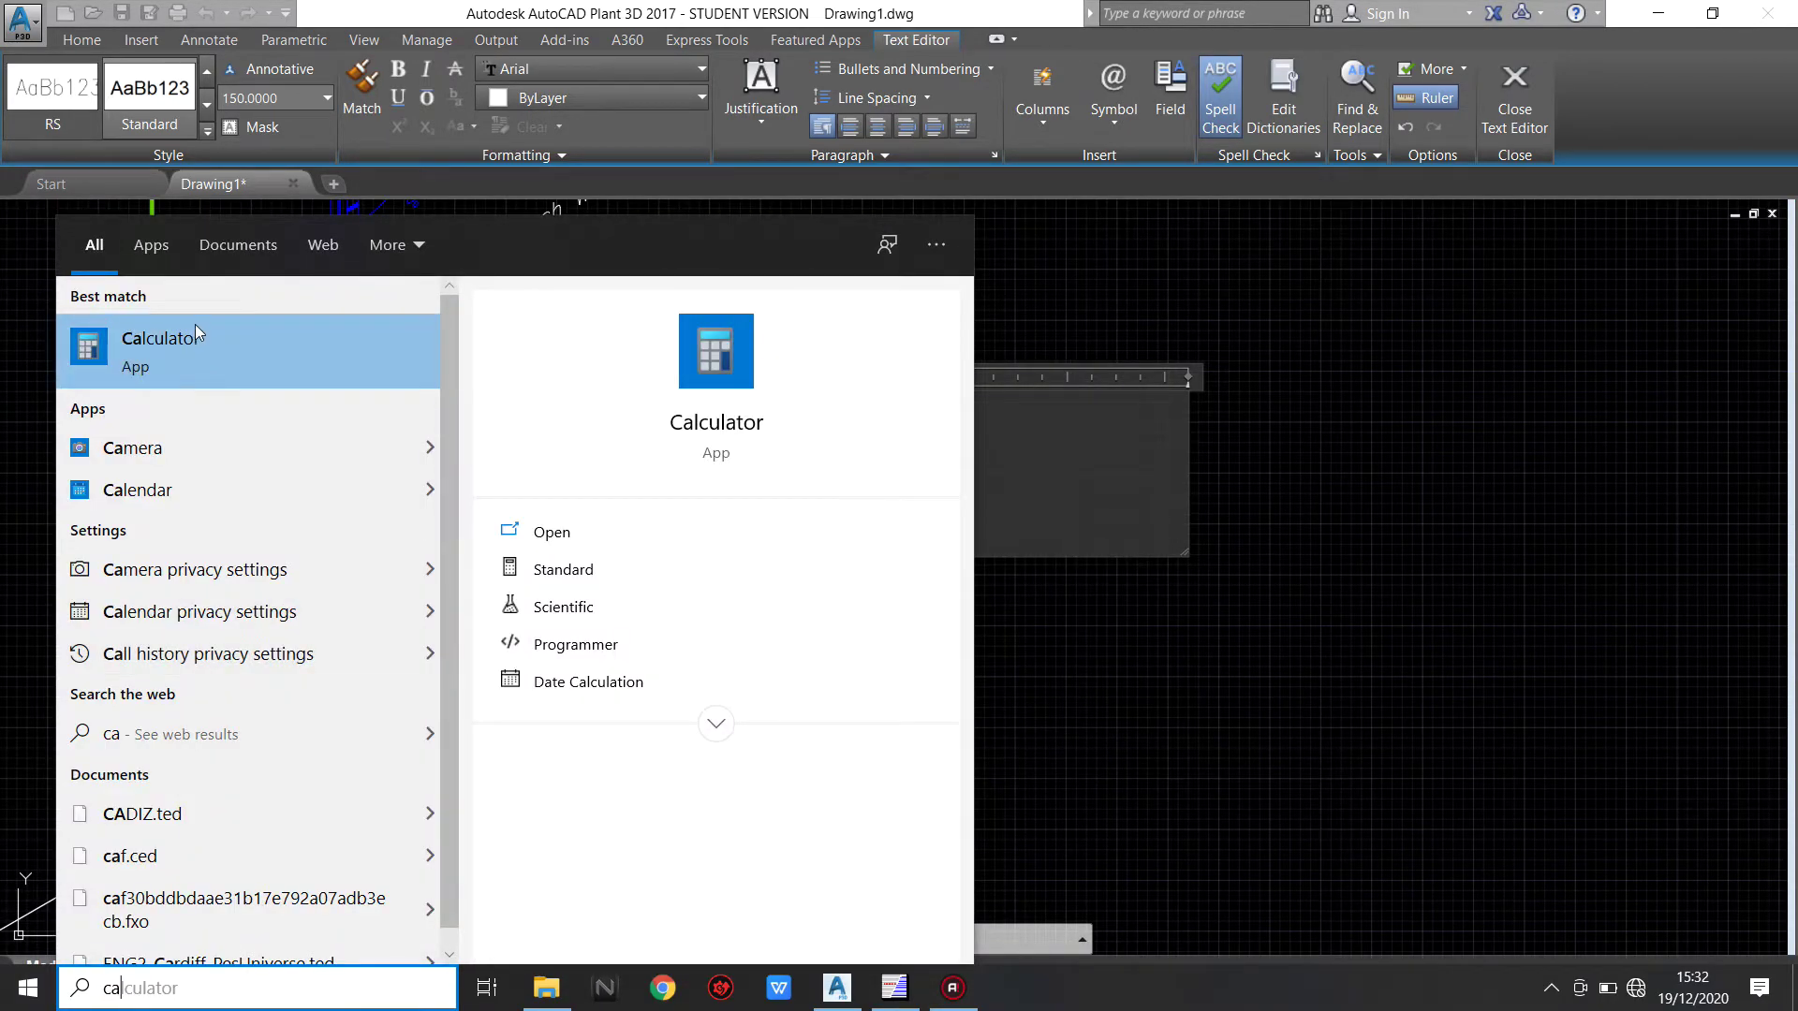
pyautogui.click(184, 350)
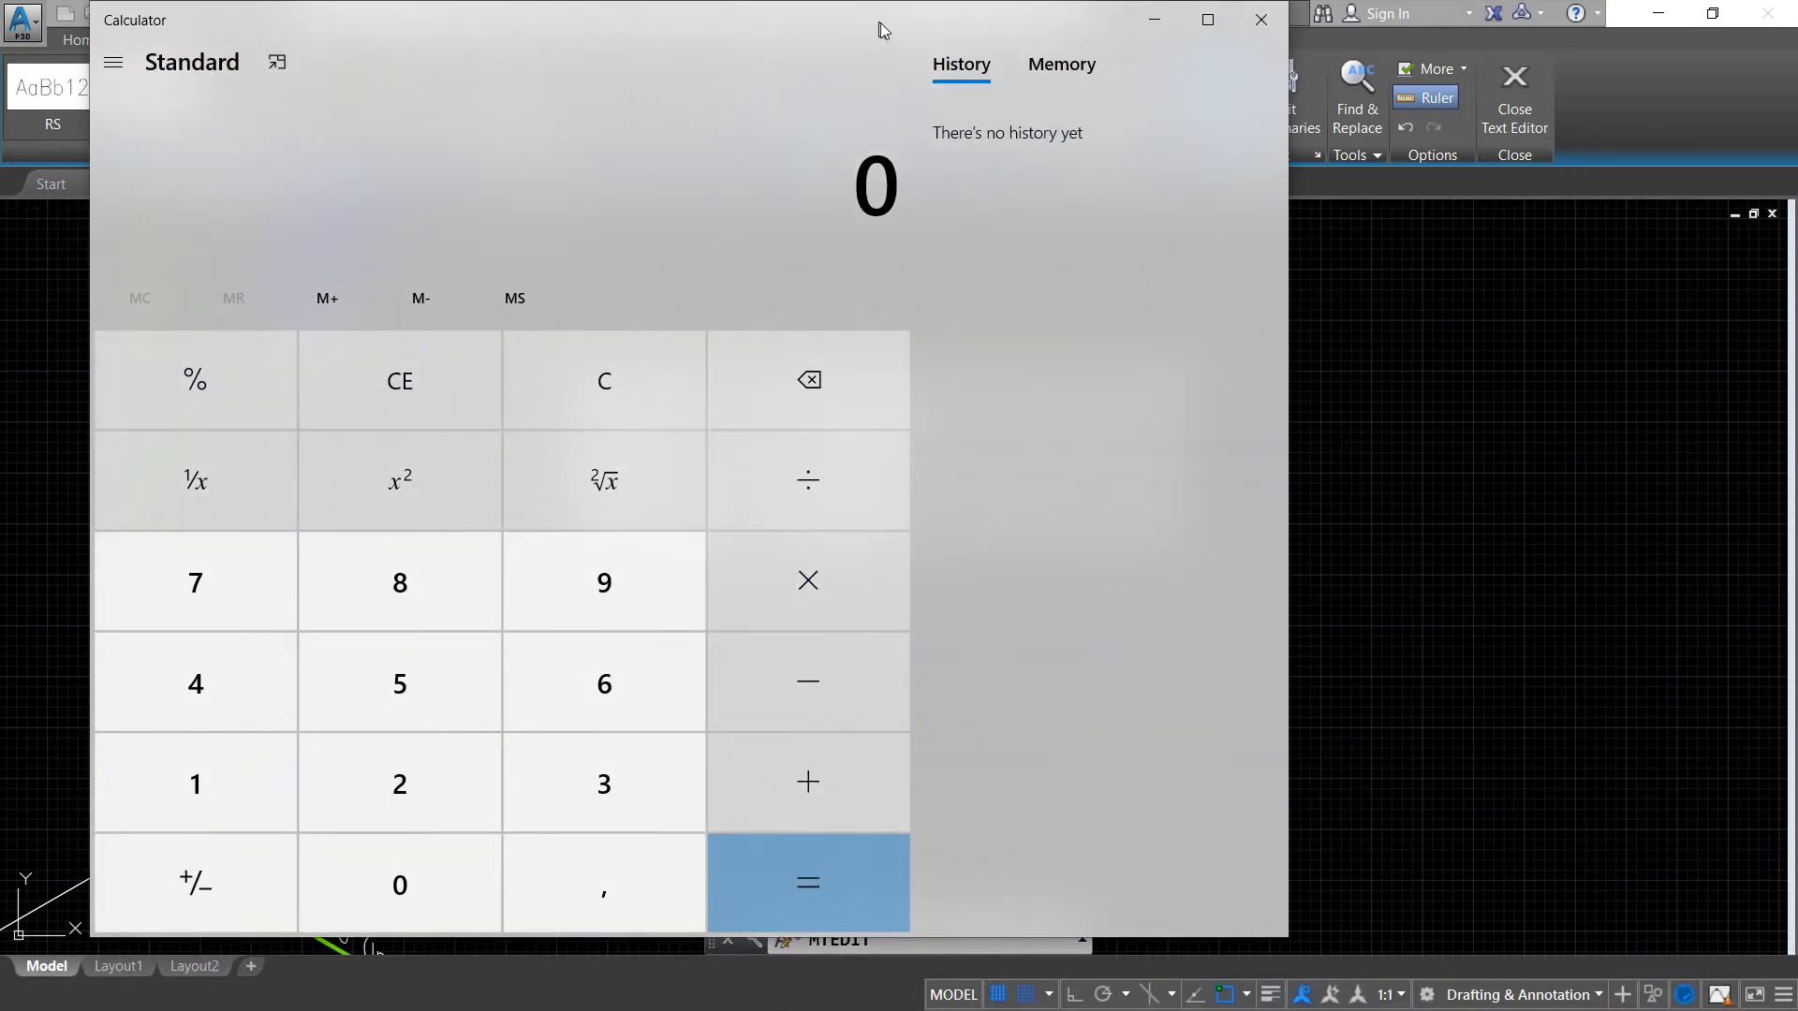
pyautogui.moveTo(880, 23)
pyautogui.mouseDown()
pyautogui.moveTo(1687, 168)
pyautogui.moveTo(1708, 130)
pyautogui.mouseUp()
# Compute 6 × 13 = 78 in Calculator, then minimize it
pyautogui.click(1495, 769)
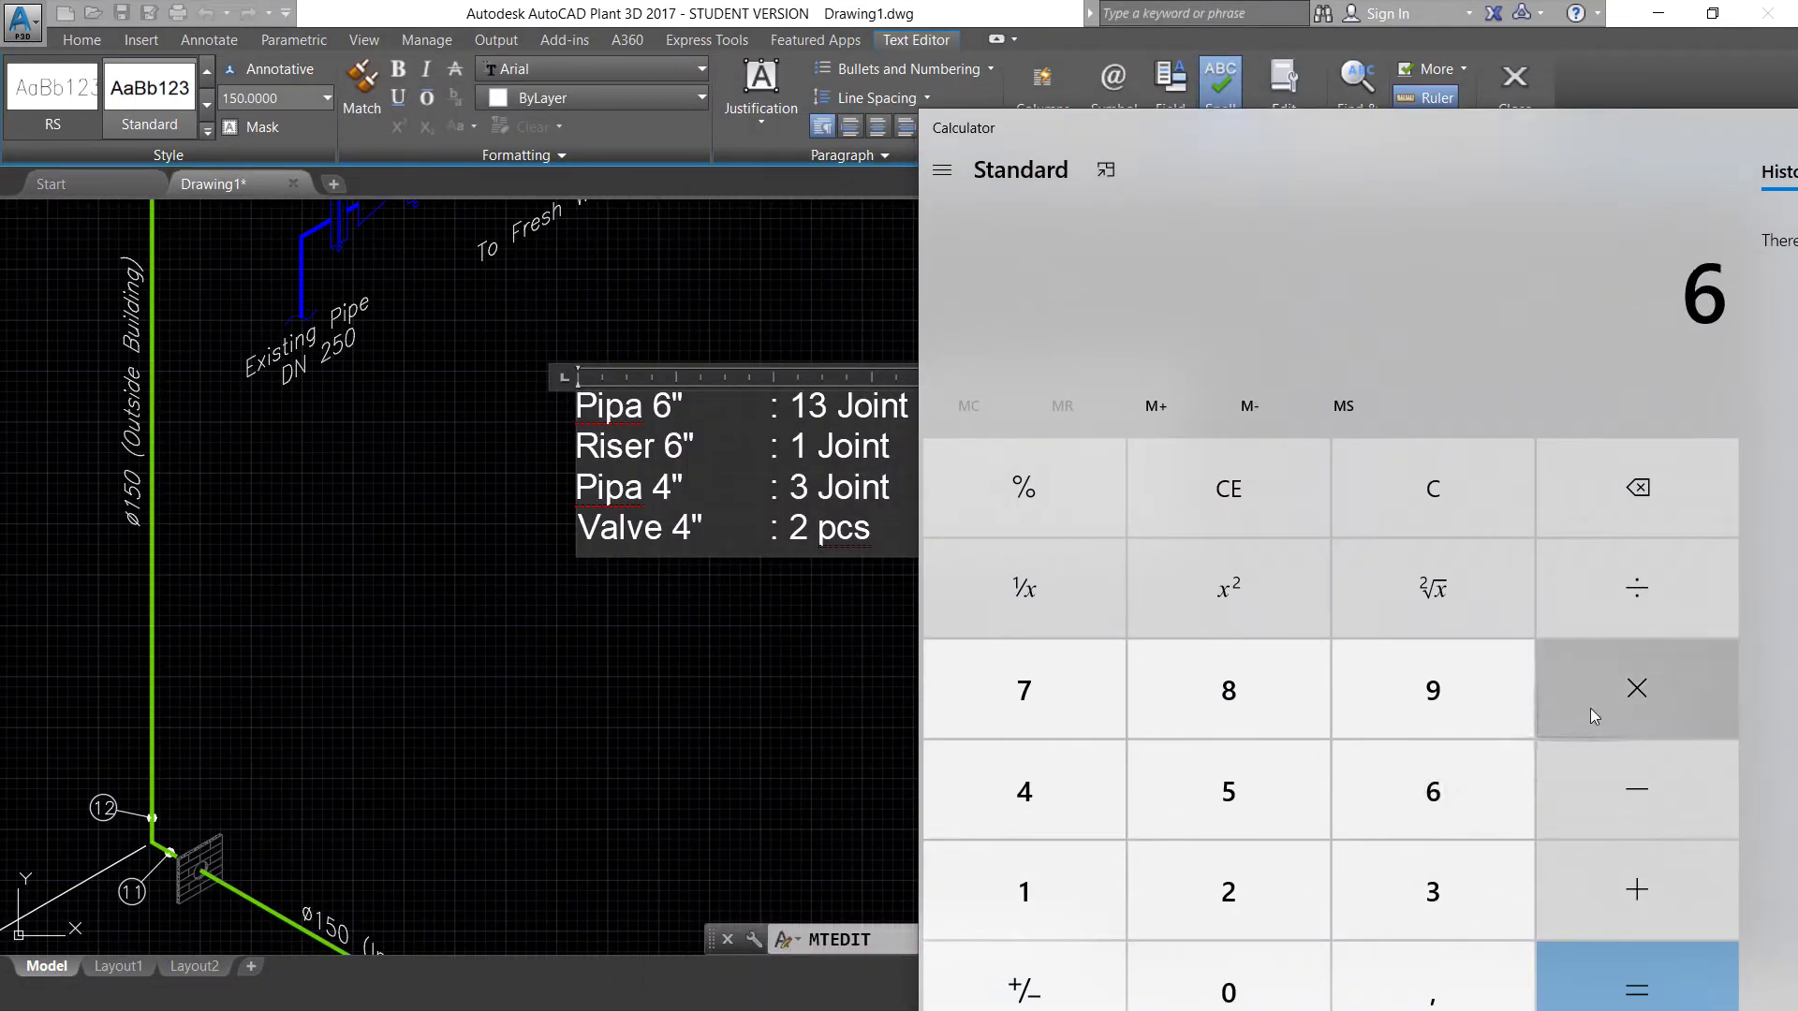
pyautogui.click(1591, 704)
pyautogui.click(1029, 889)
pyautogui.click(1437, 889)
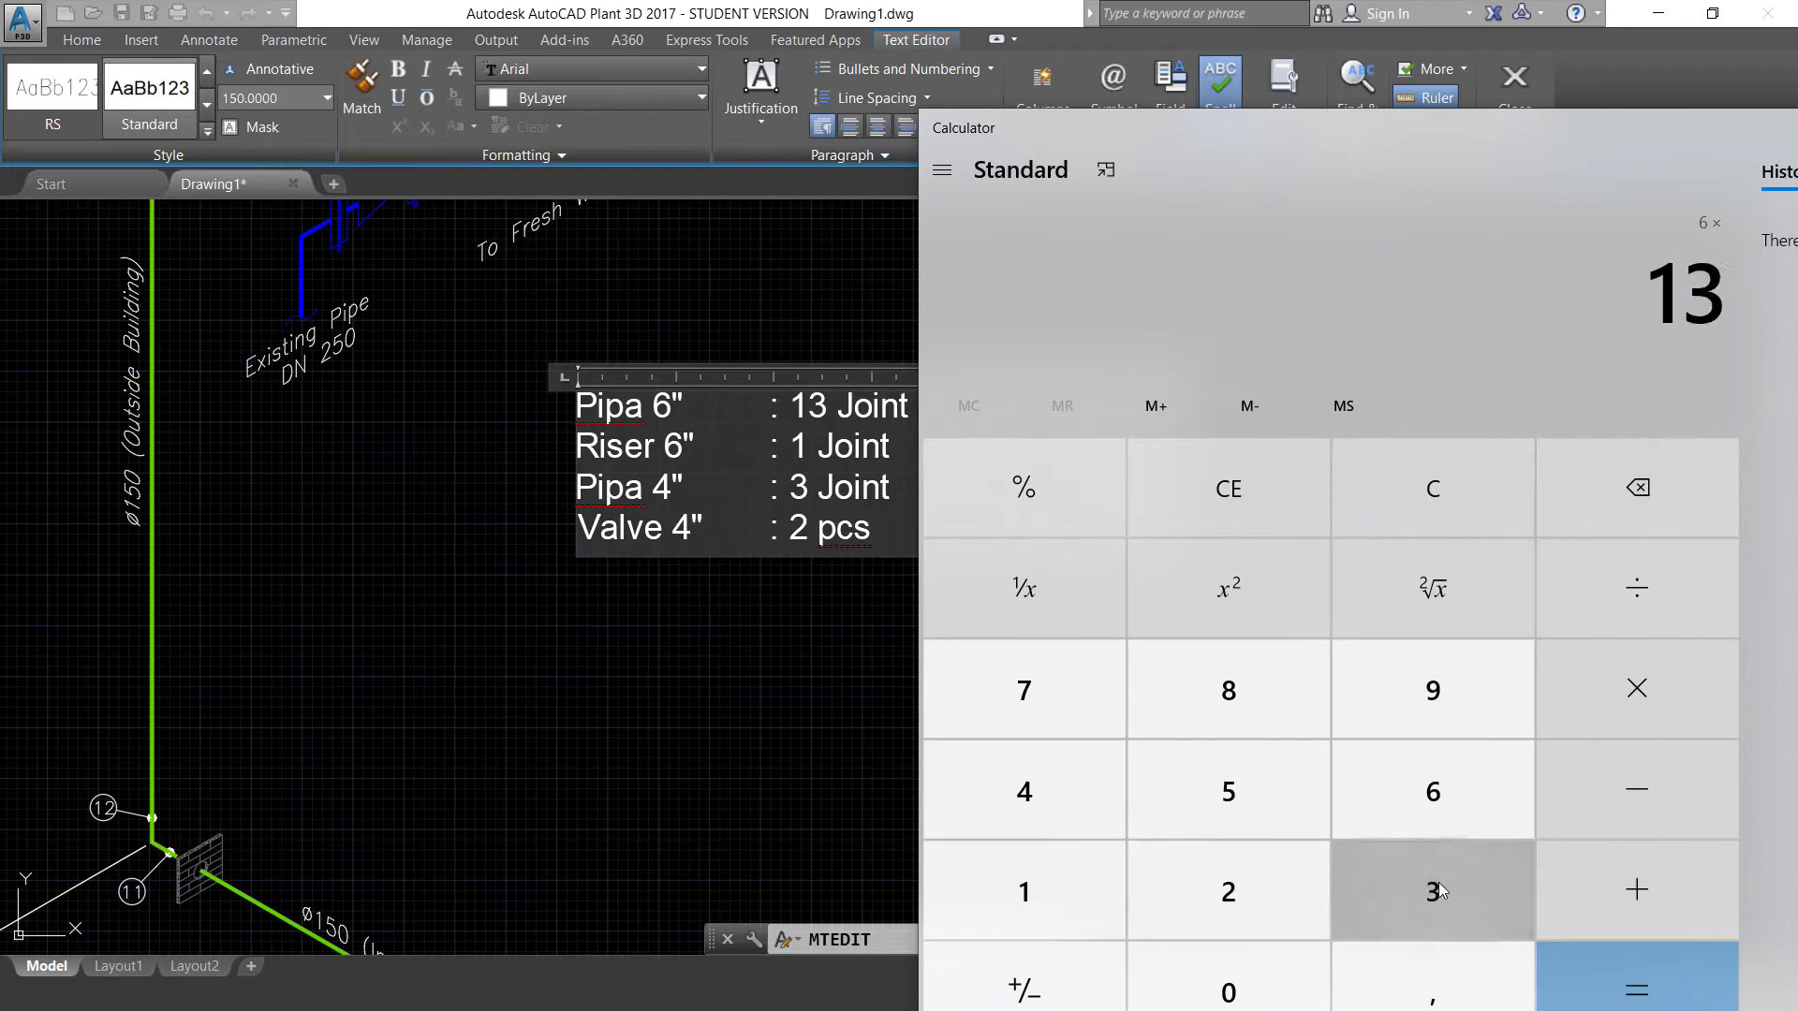
pyautogui.click(1572, 979)
pyautogui.moveTo(1510, 148); pyautogui.dragTo(1080, 207)
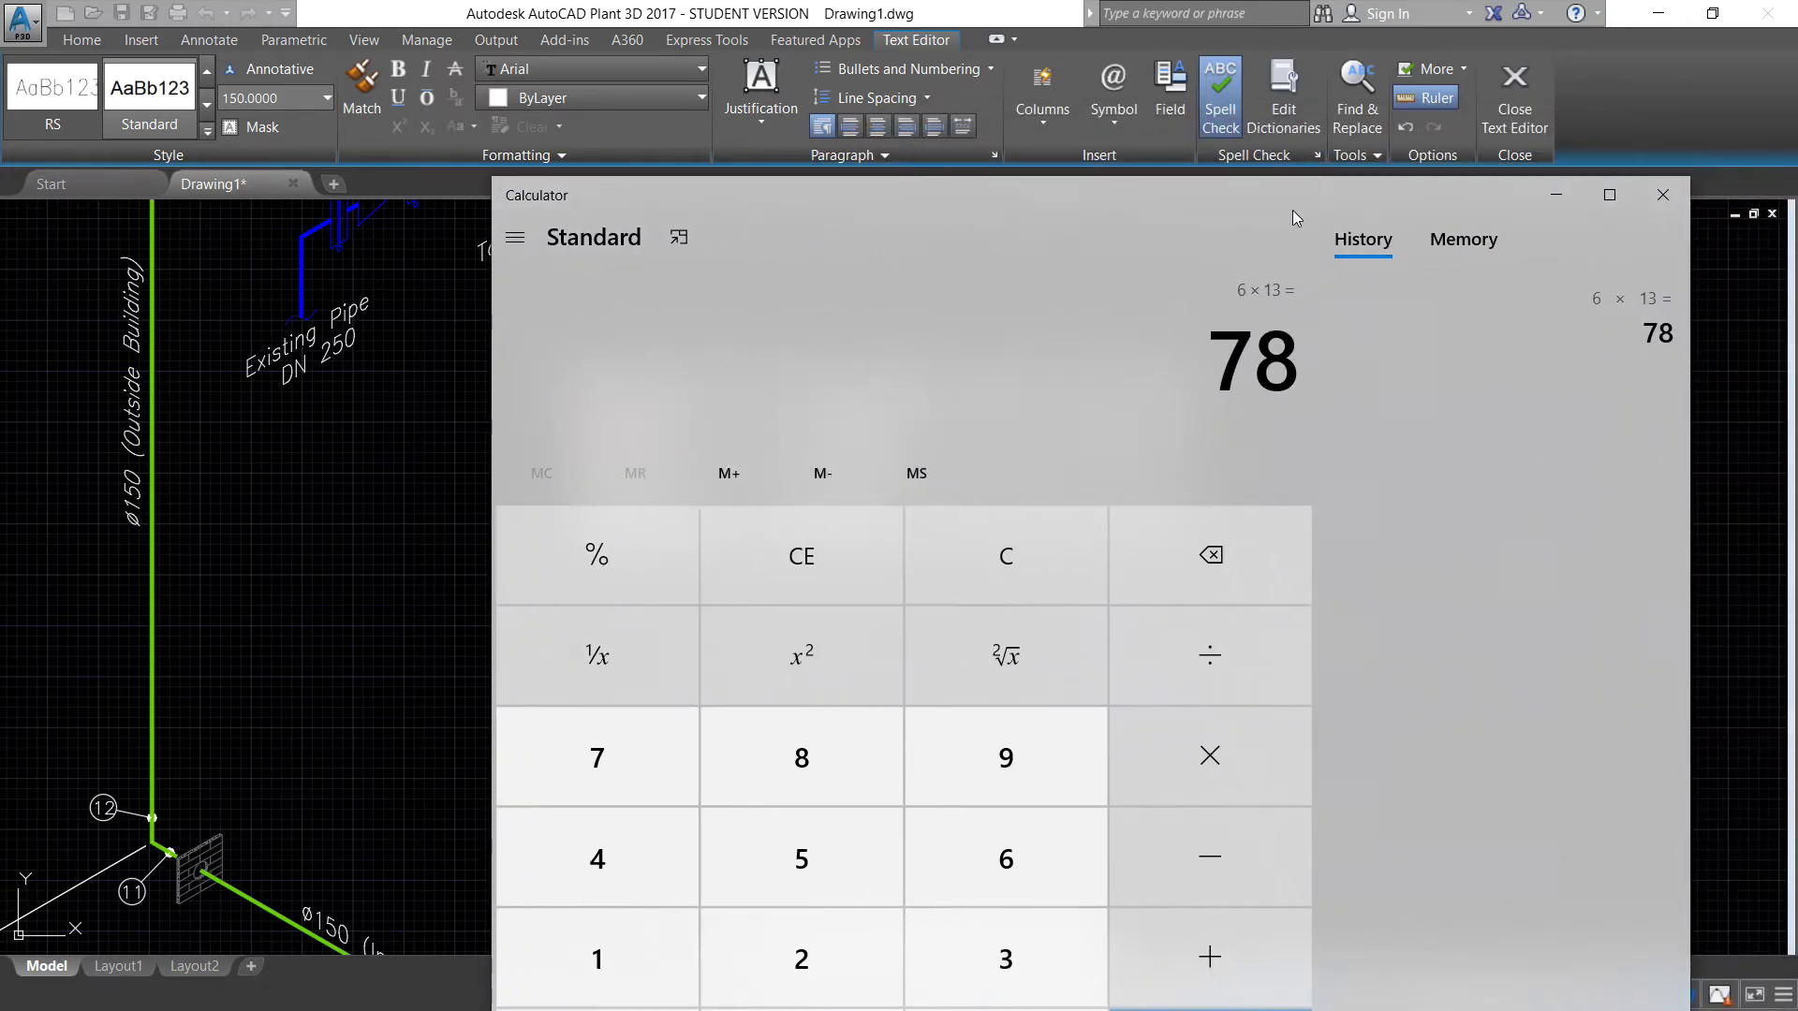
pyautogui.click(1549, 190)
# Finish the first note line with 38 Dia Inch
pyautogui.write('3 Joint = 3')
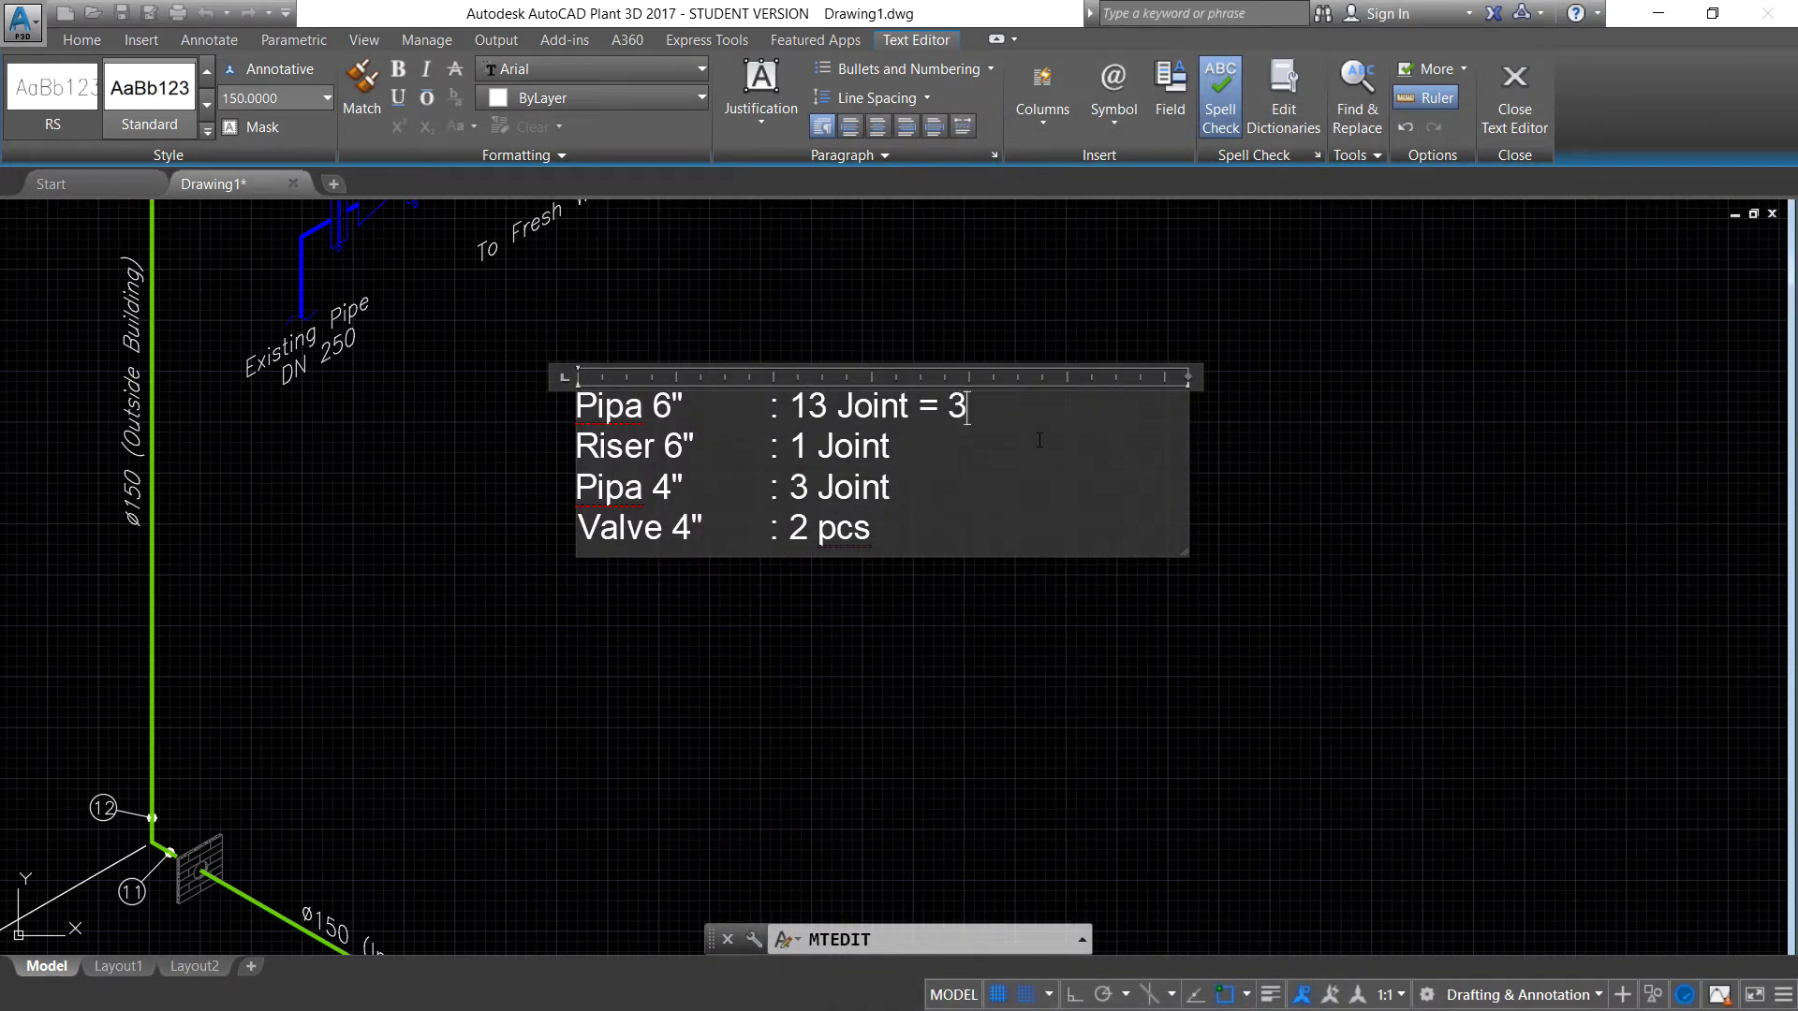
pyautogui.write('8')
pyautogui.press('capslock')
pyautogui.write(' D')
pyautogui.press('capslock')
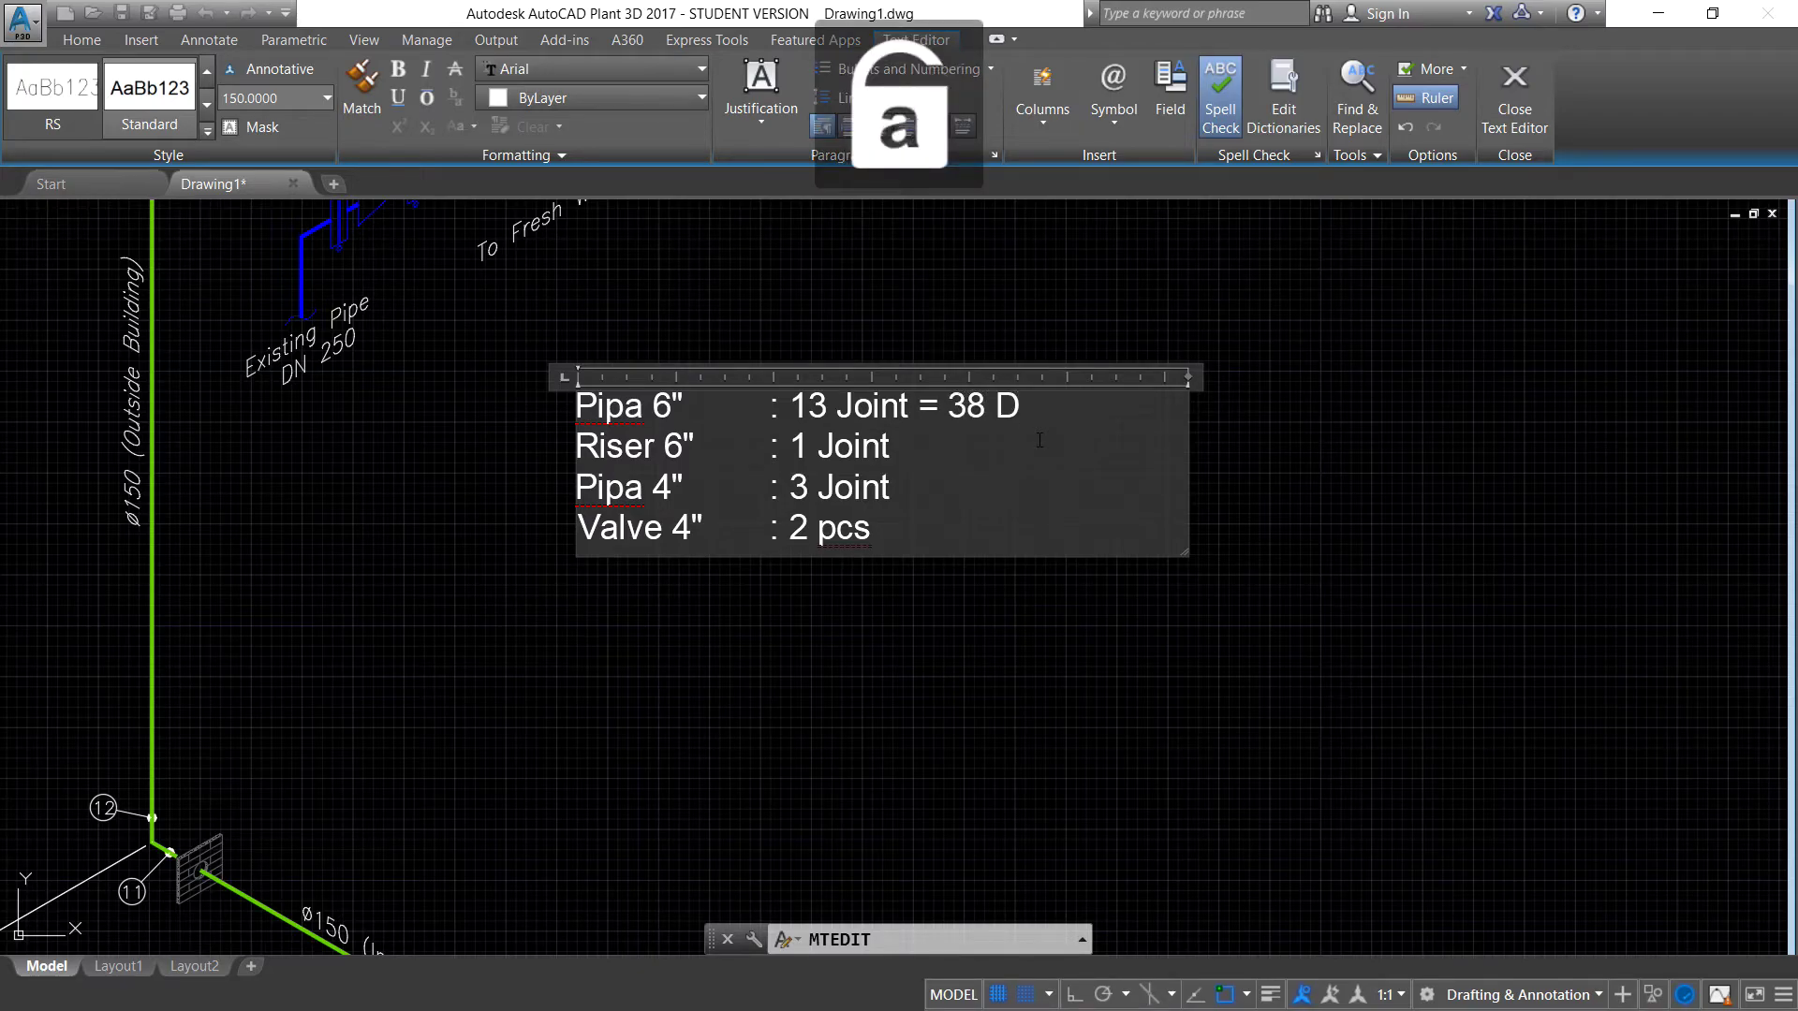
pyautogui.write('ia Inch')
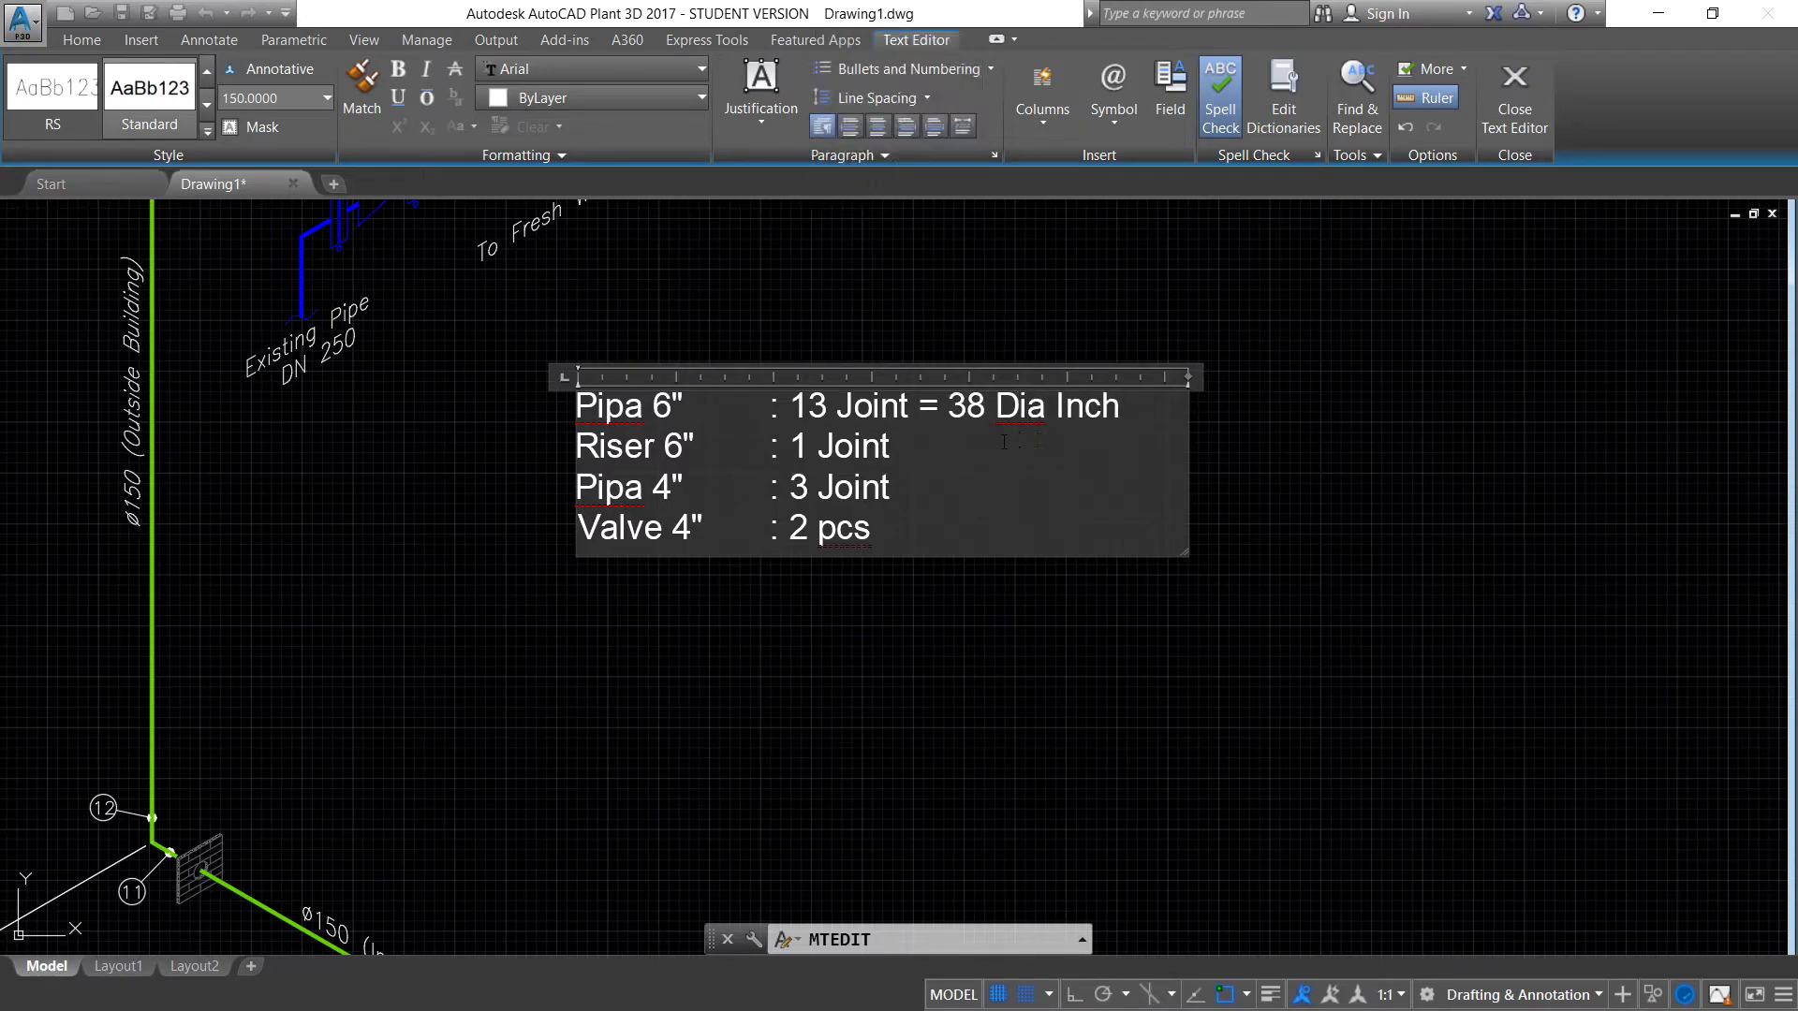
# Tab-align the first subtotal and put an equals sign after the Riser 6" line
pyautogui.click(936, 449)
pyautogui.press('Tab')
pyautogui.press('BackSpace')
pyautogui.write('=')
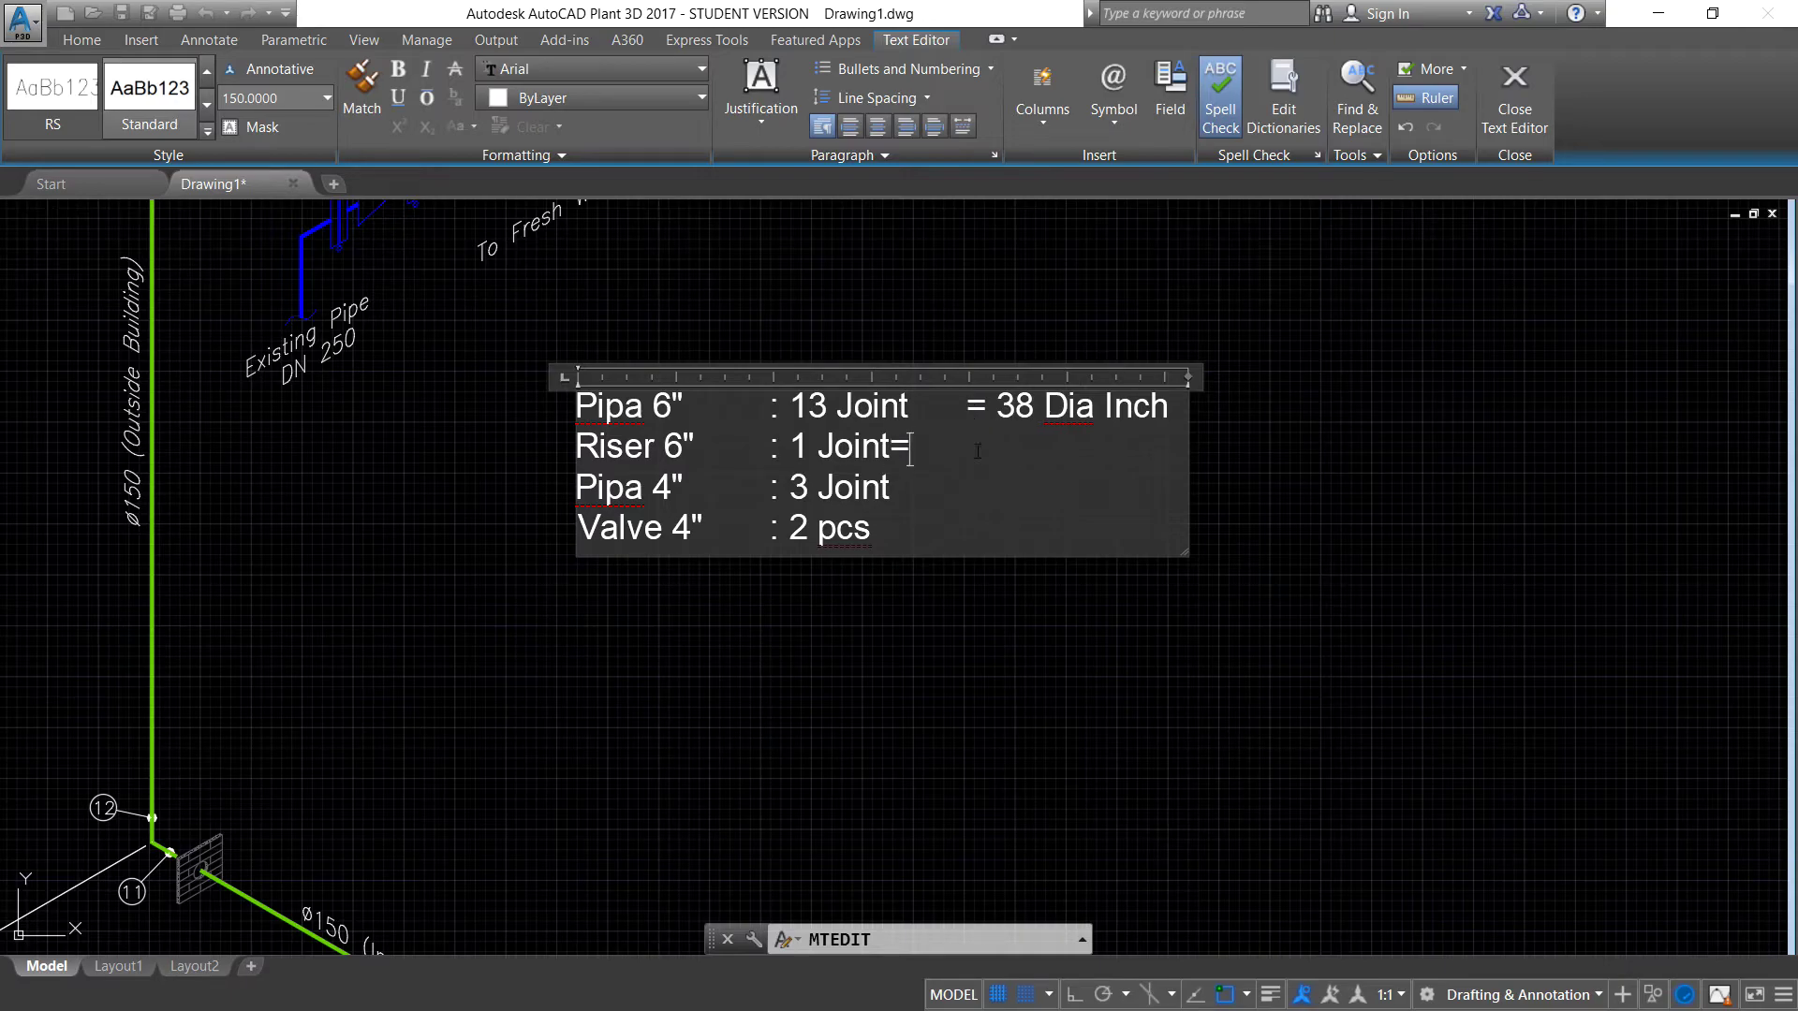
pyautogui.press('BackSpace')
pyautogui.write('=')
# Restore Calculator, clear it, and compute 6 × 1,5 = 9 for the riser
pyautogui.press('super')
pyautogui.click(1013, 989)
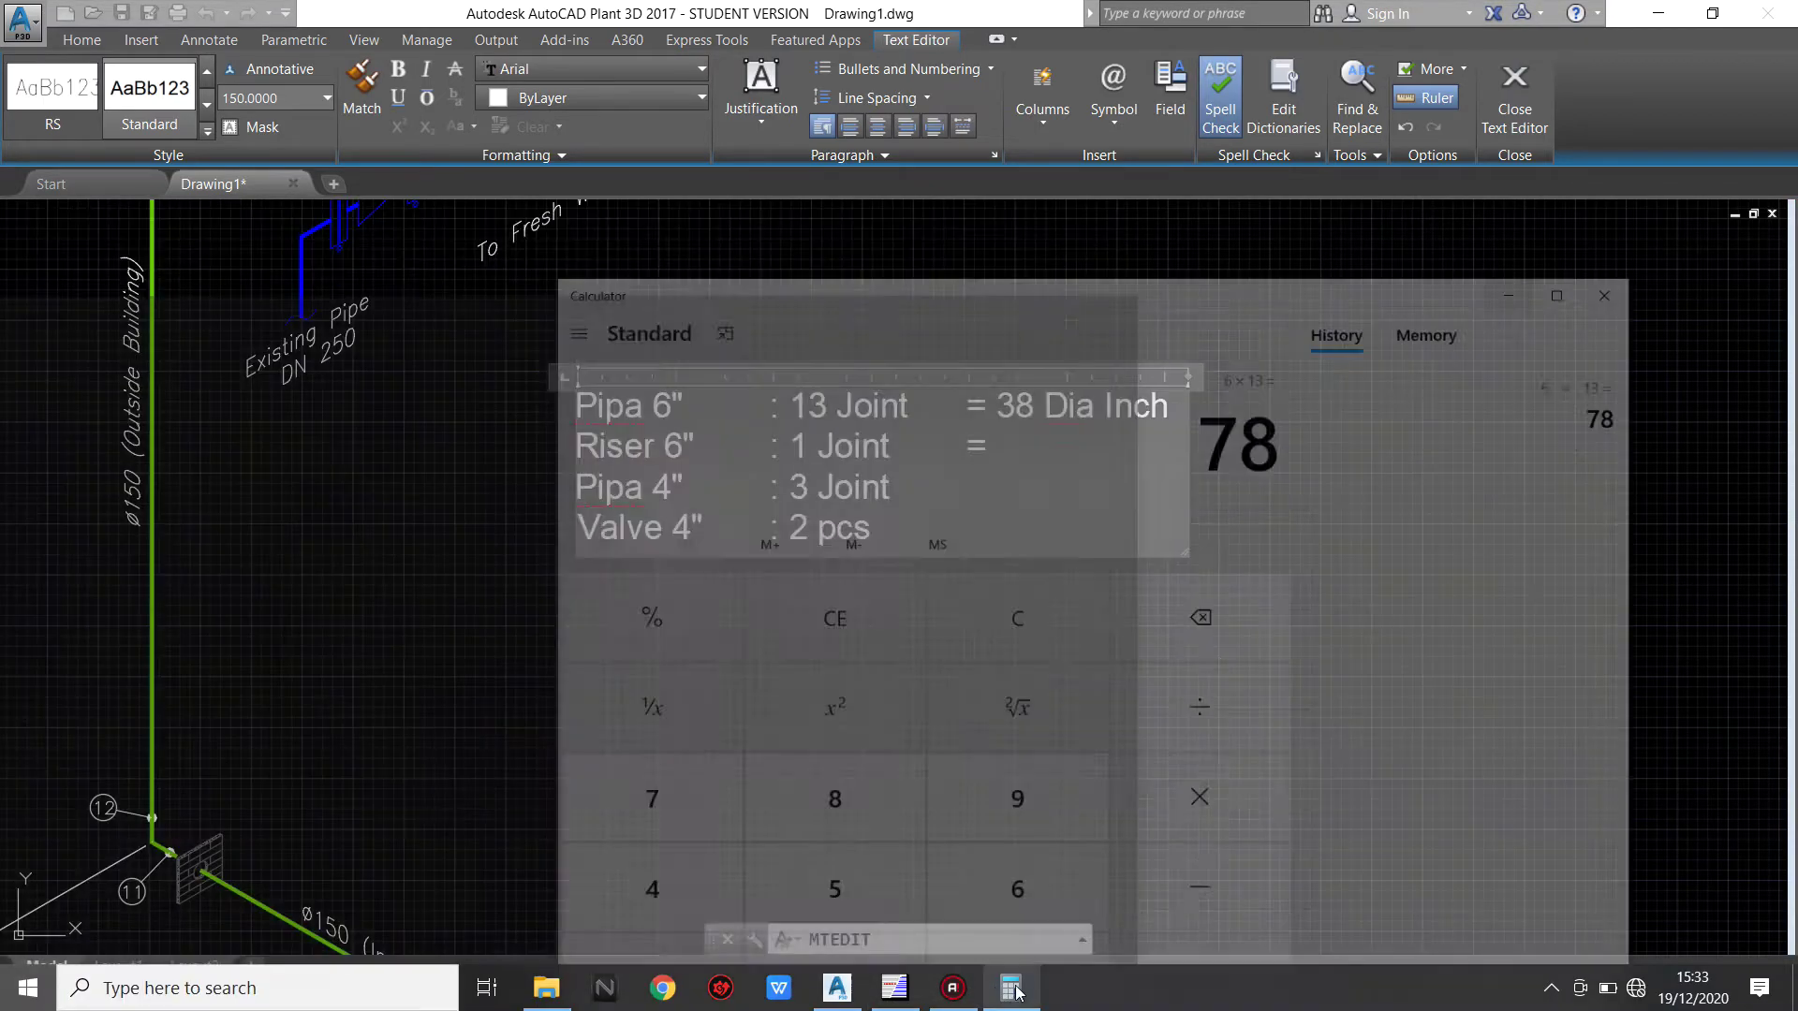
pyautogui.click(1000, 558)
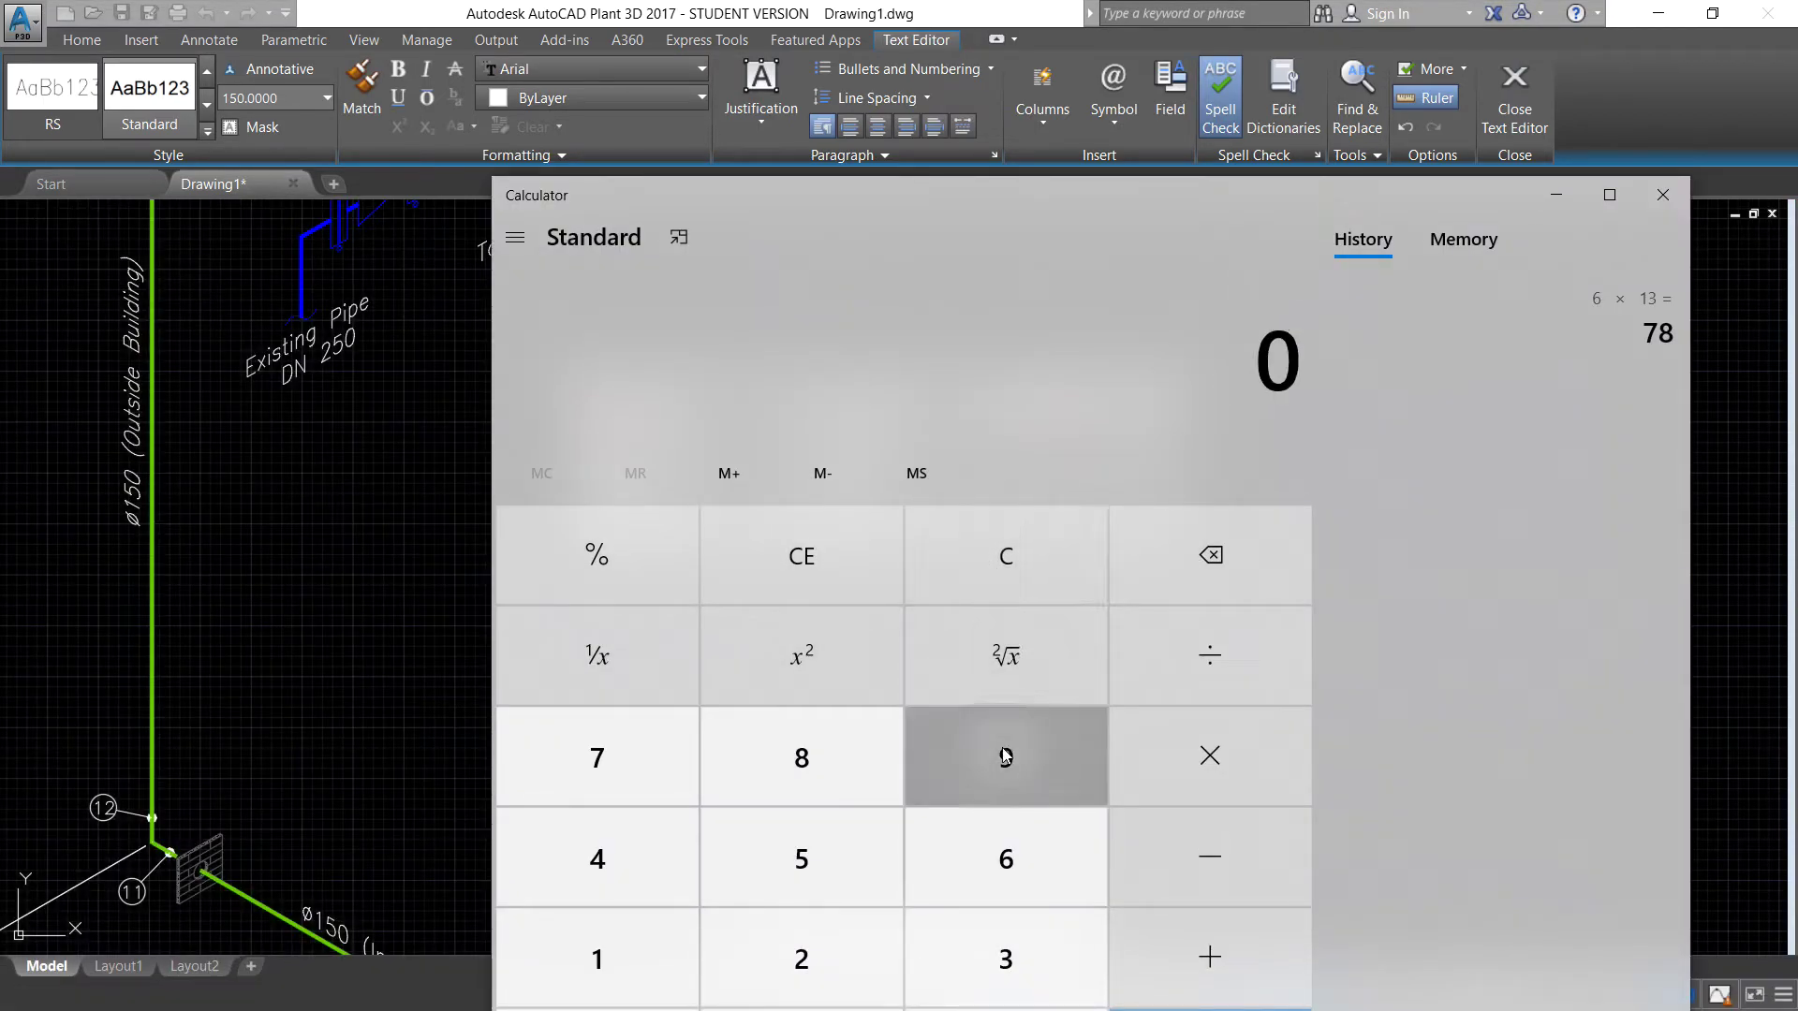
pyautogui.click(1005, 757)
pyautogui.click(1004, 556)
pyautogui.click(1004, 824)
pyautogui.click(1292, 754)
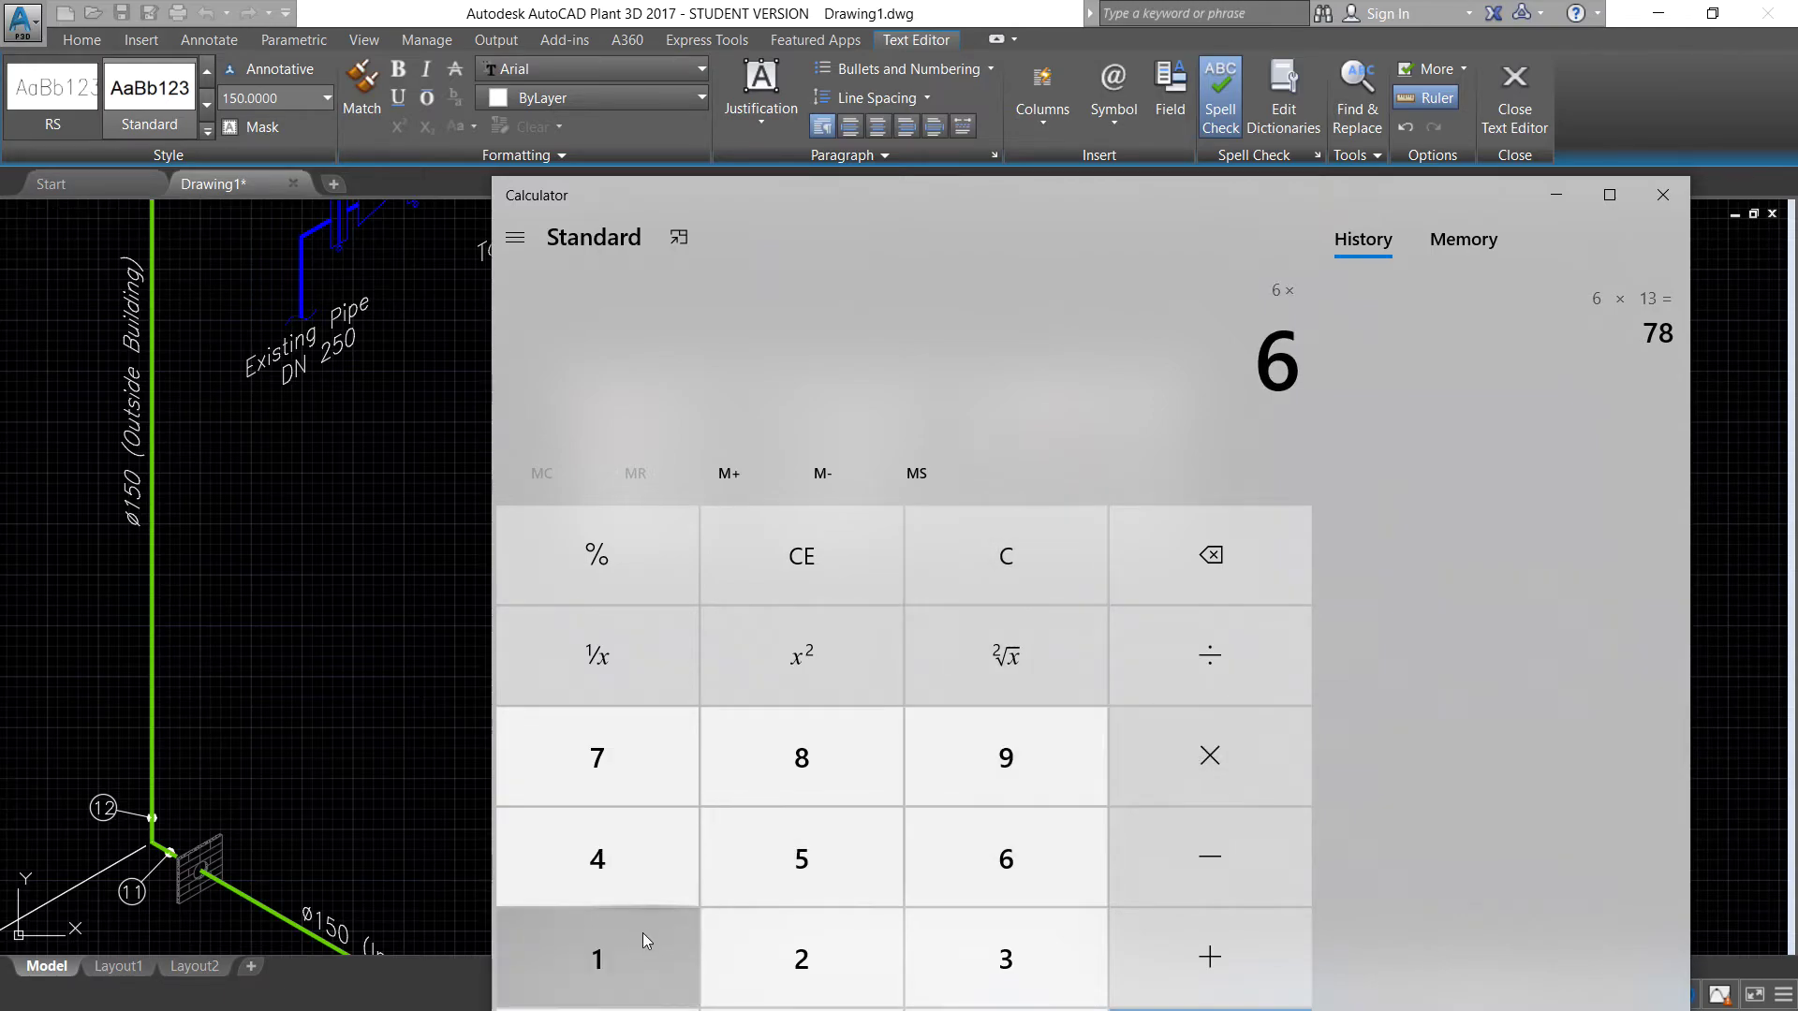
pyautogui.click(644, 940)
pyautogui.moveTo(1283, 194); pyautogui.dragTo(1215, 37)
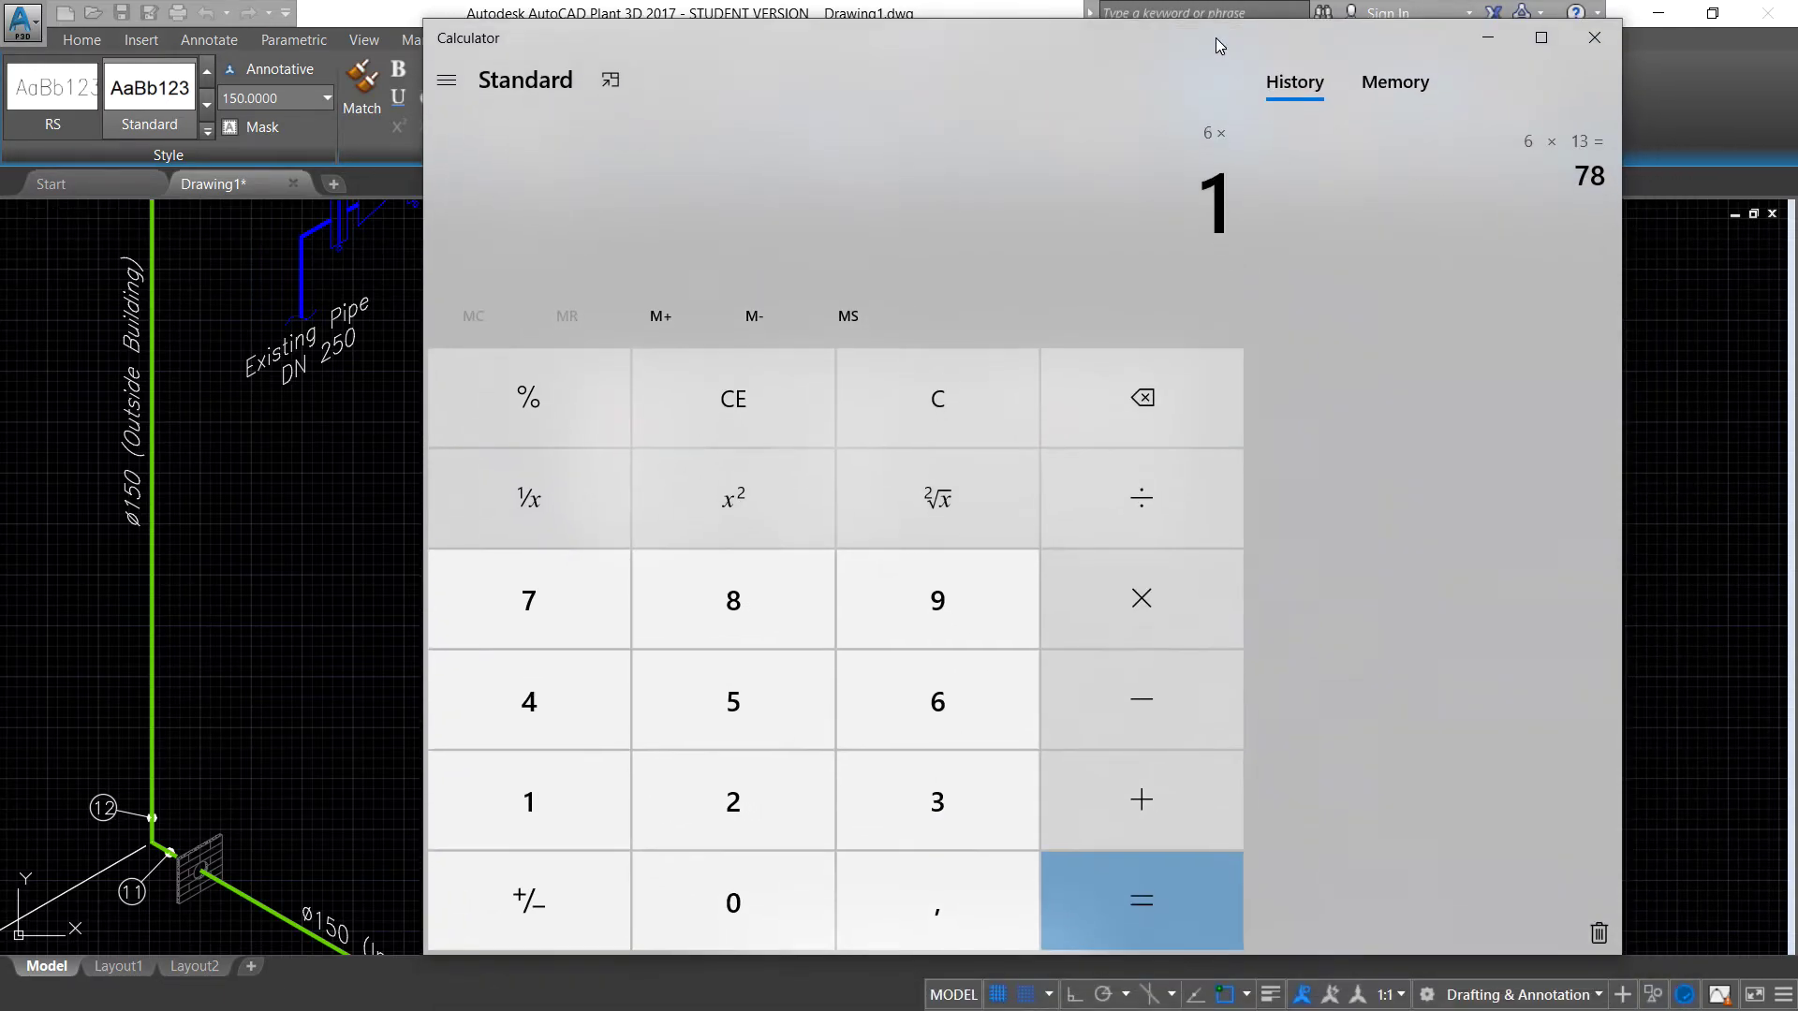
pyautogui.click(889, 889)
pyautogui.click(762, 710)
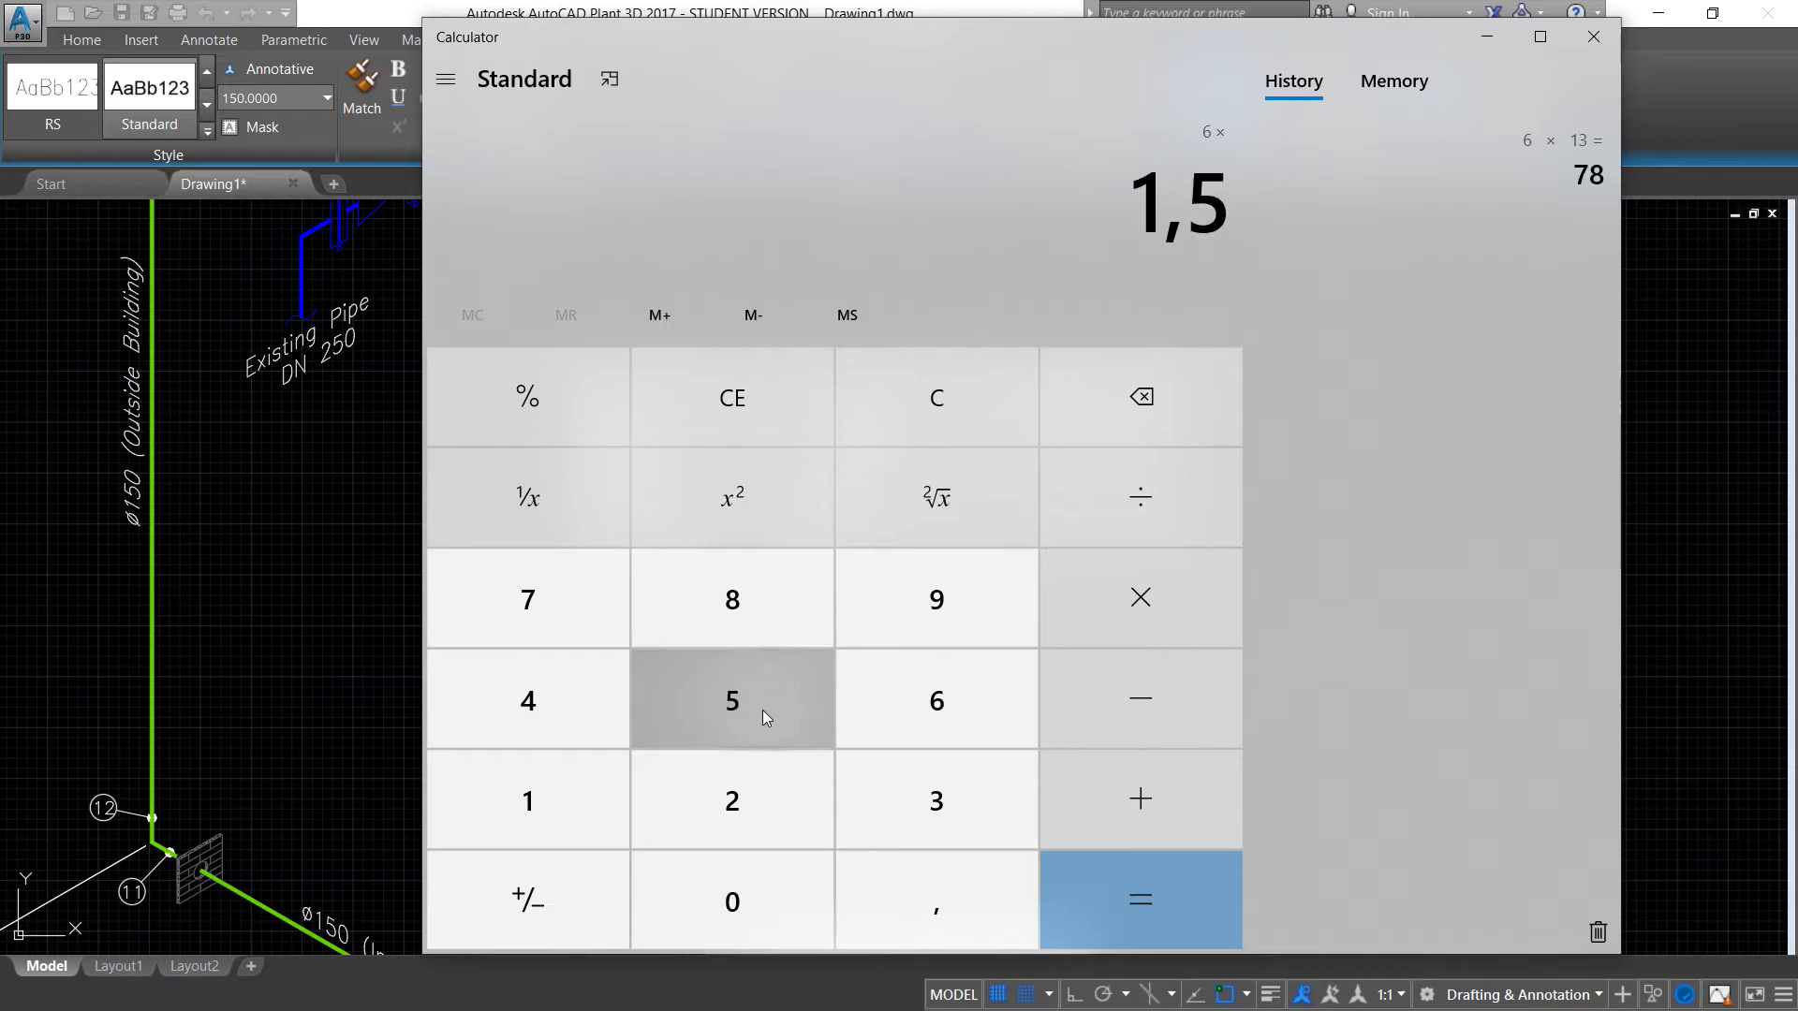
pyautogui.click(1117, 891)
# Complete the Riser 6" line with 9 Dia Inch
pyautogui.click(1485, 37)
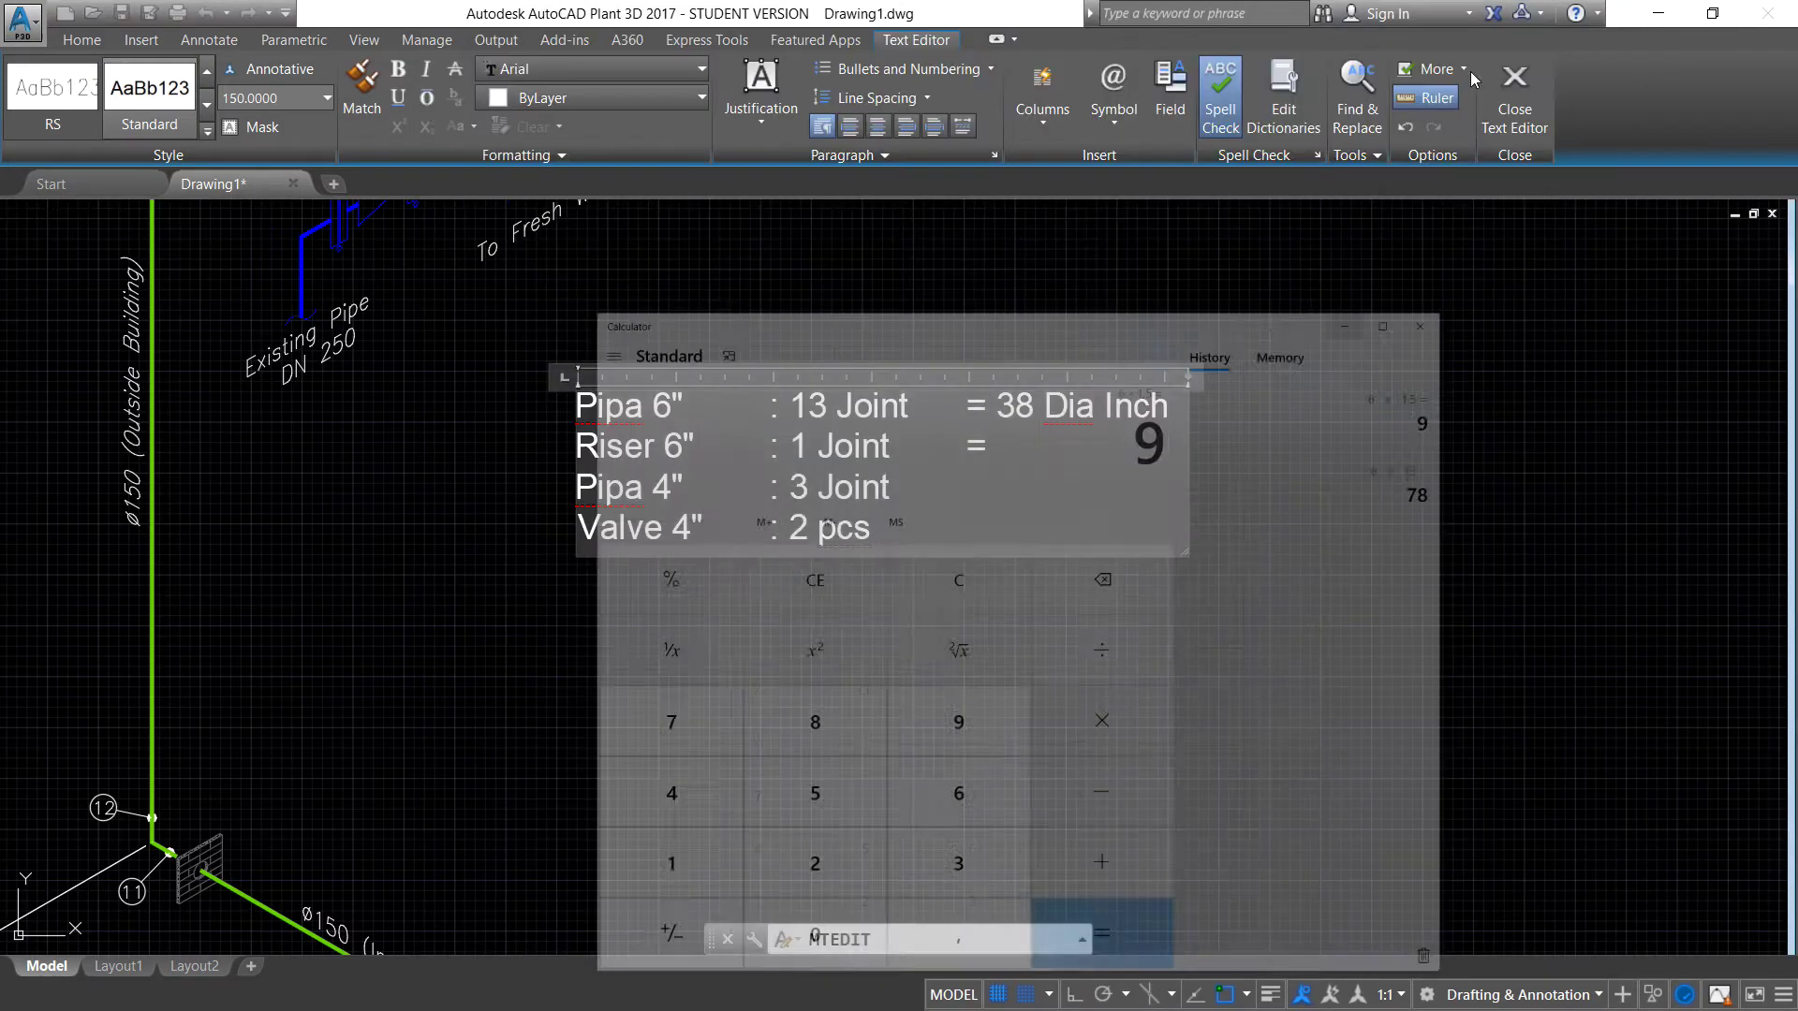
pyautogui.write('9 ')
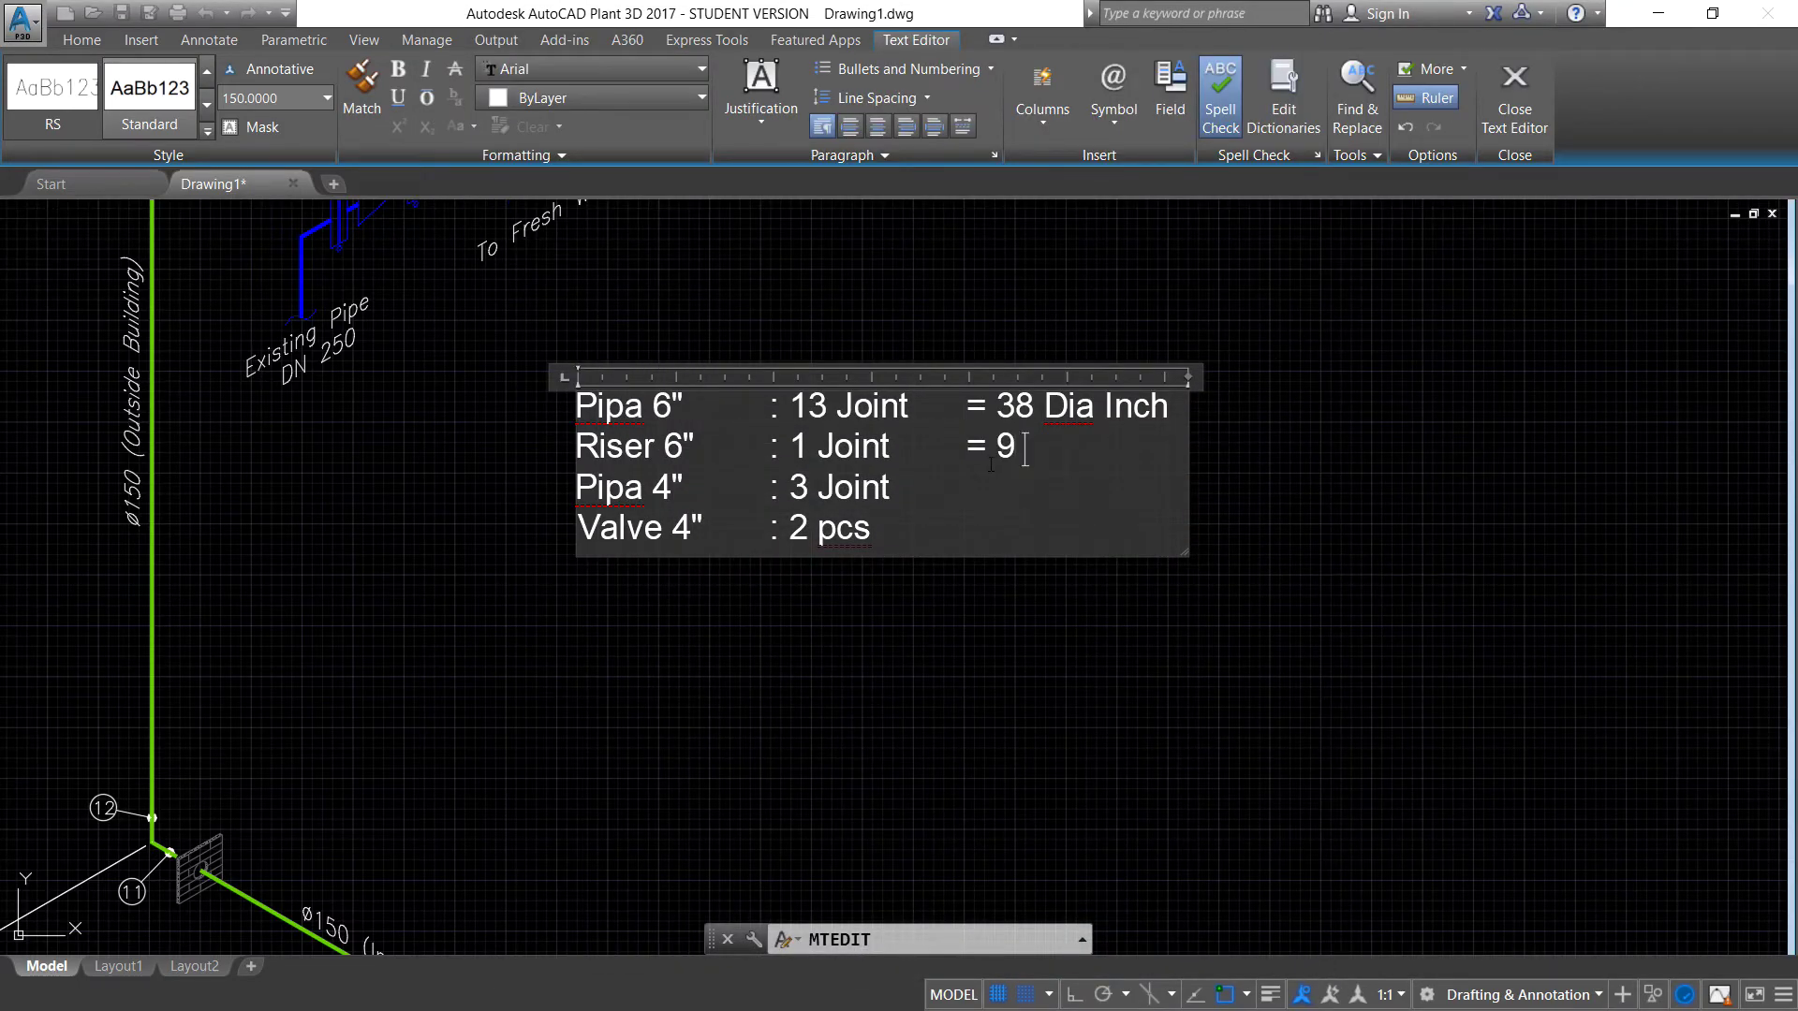
pyautogui.write('Dia')
pyautogui.press('capslock')
pyautogui.write('Inch')
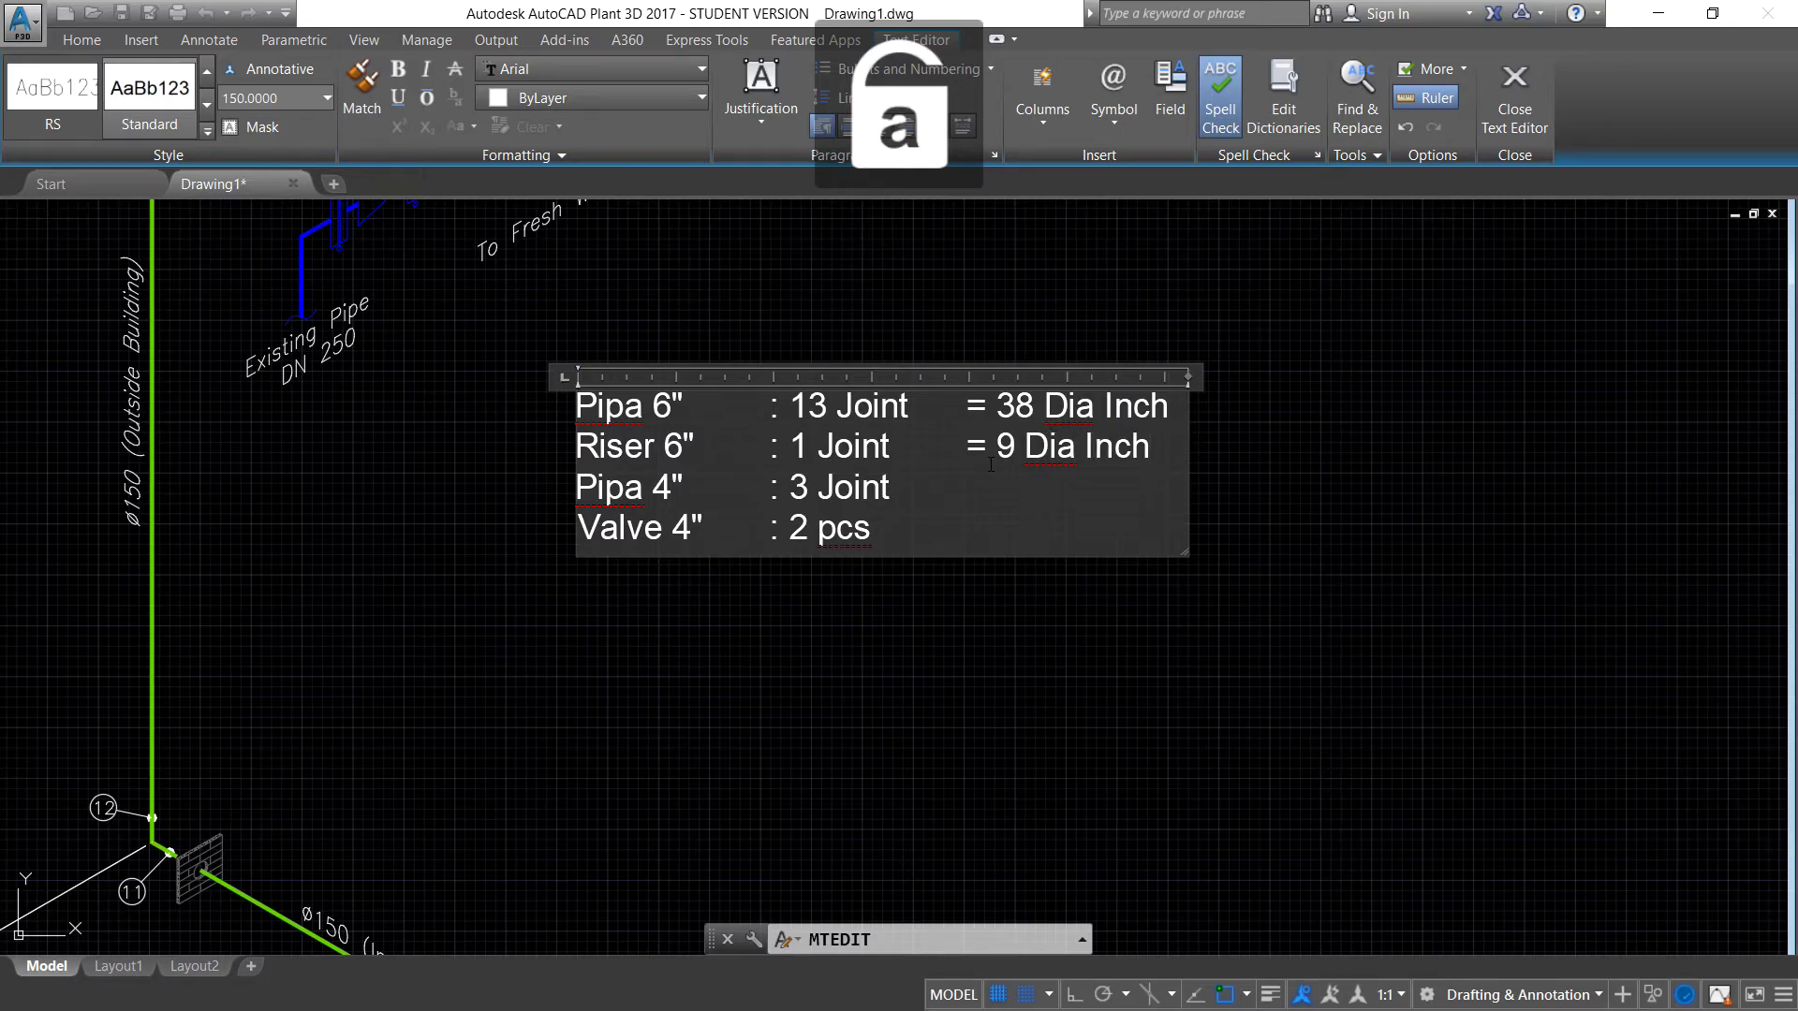
# Add = 12 Dia Inch and = 8 Dia inch to the Pipa 4" and Valve 4" lines, widen, and commit
pyautogui.click(956, 484)
pyautogui.press('Tab')
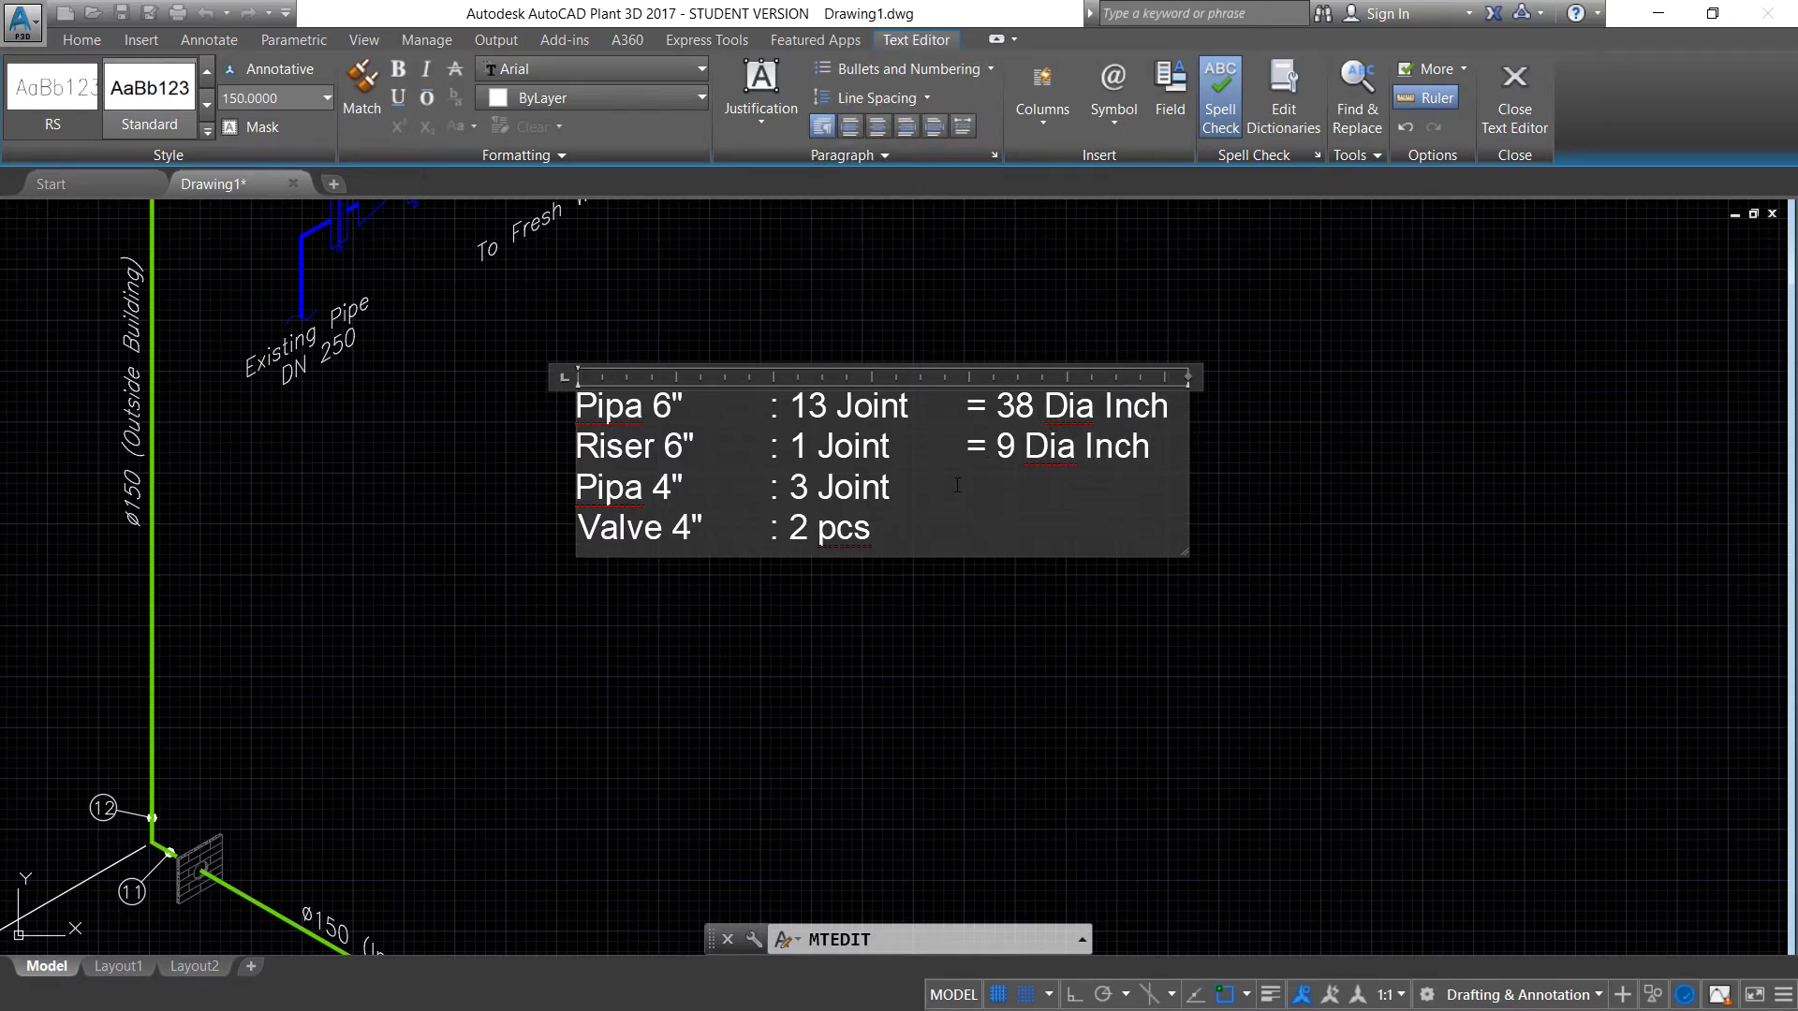
pyautogui.write(' = ')
pyautogui.write('12 Dia I')
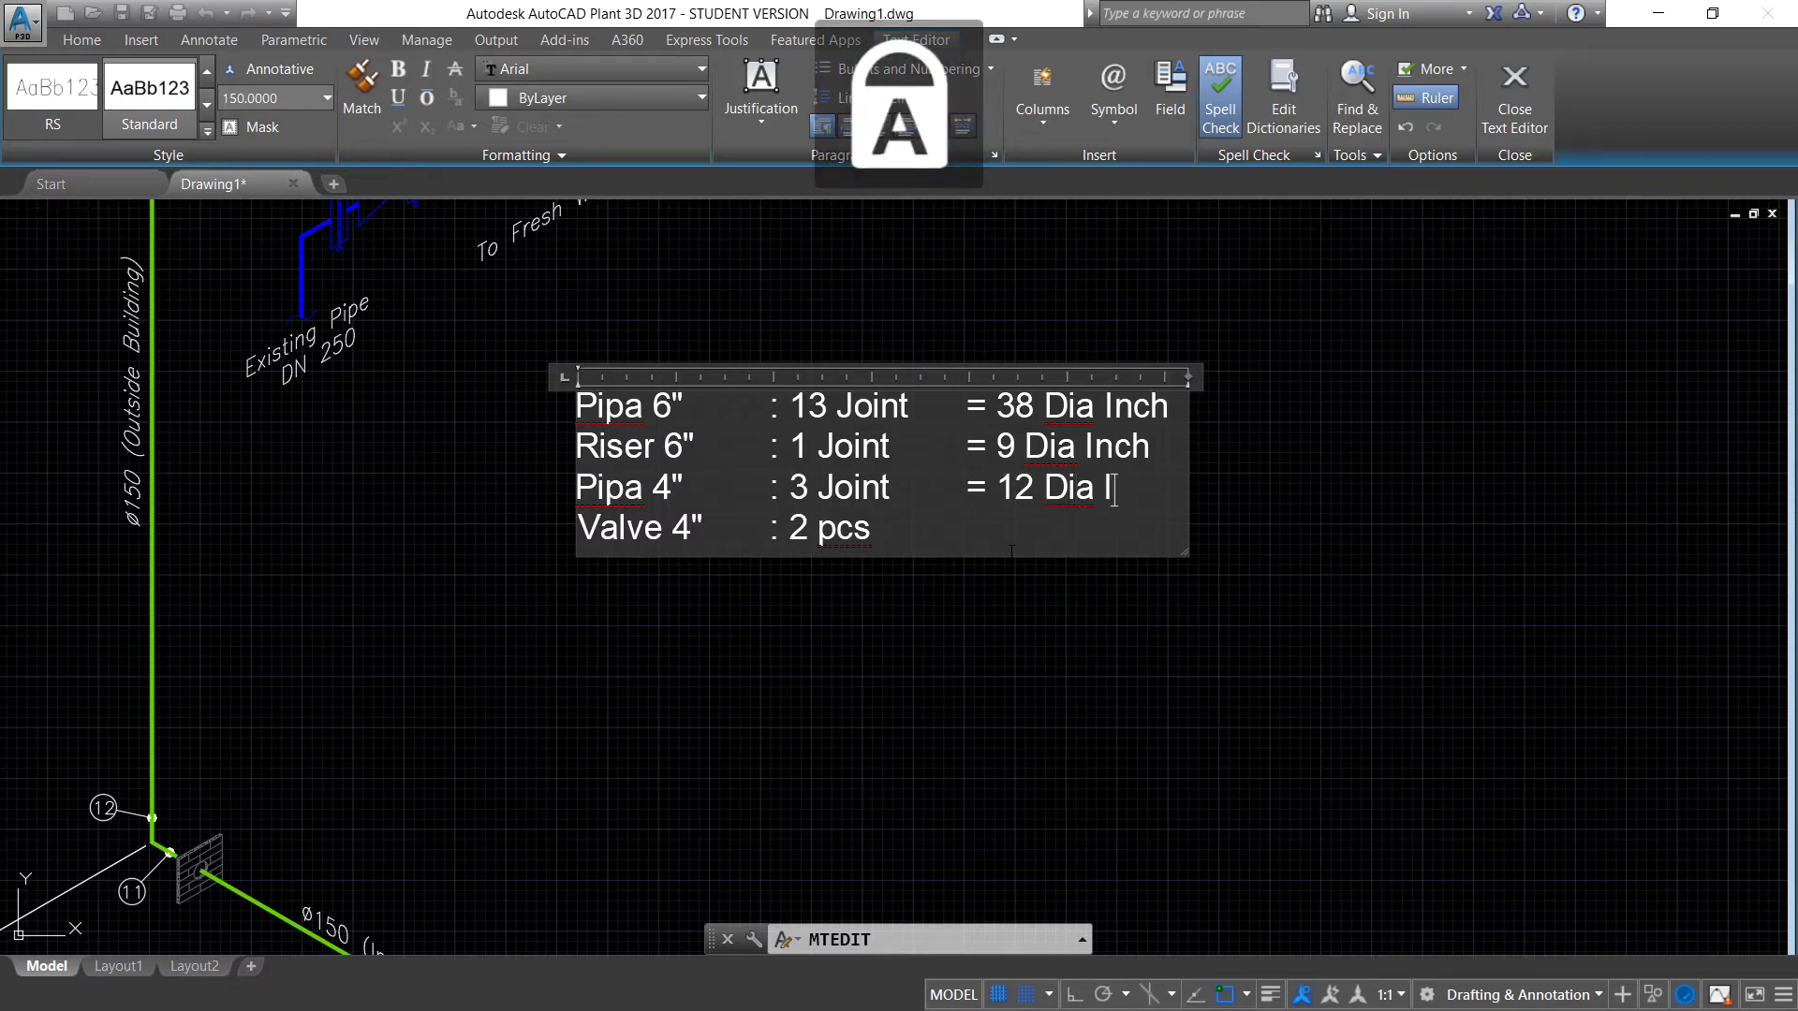
pyautogui.write('nch')
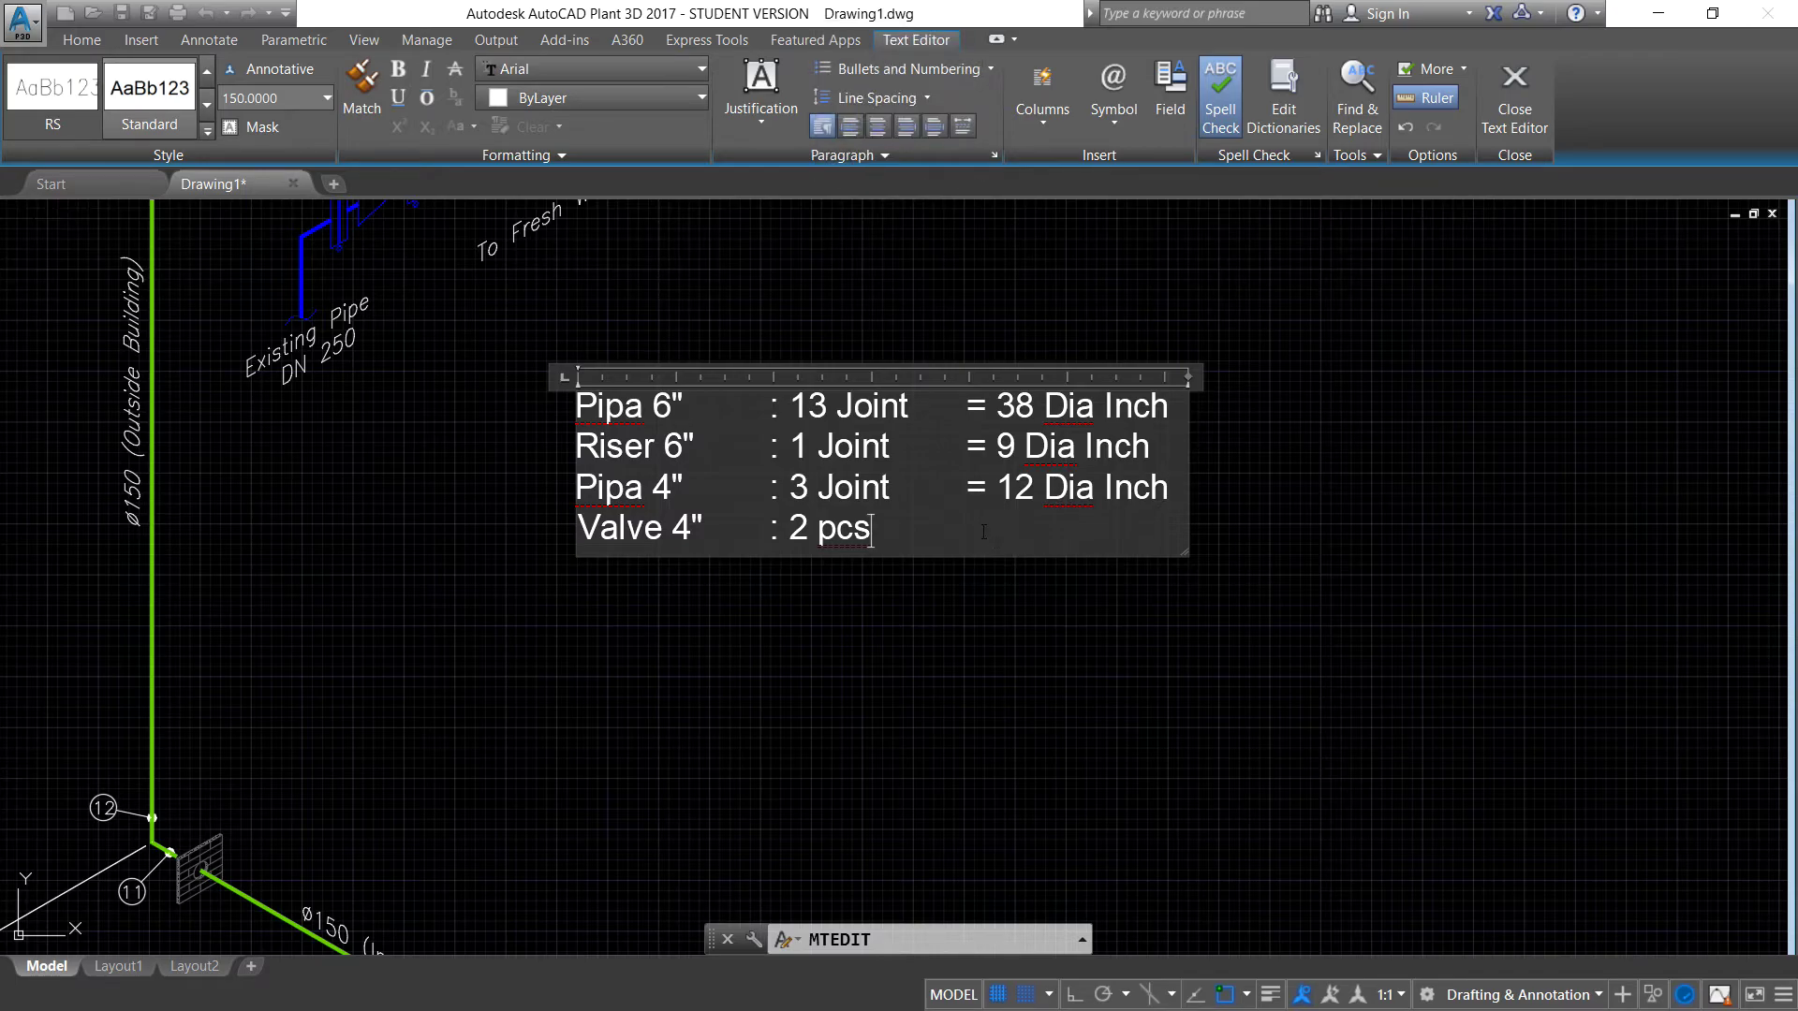
pyautogui.press('Tab')
pyautogui.write('= ')
pyautogui.write('8 ')
pyautogui.write('Dia')
pyautogui.press('Return')
pyautogui.write('inch')
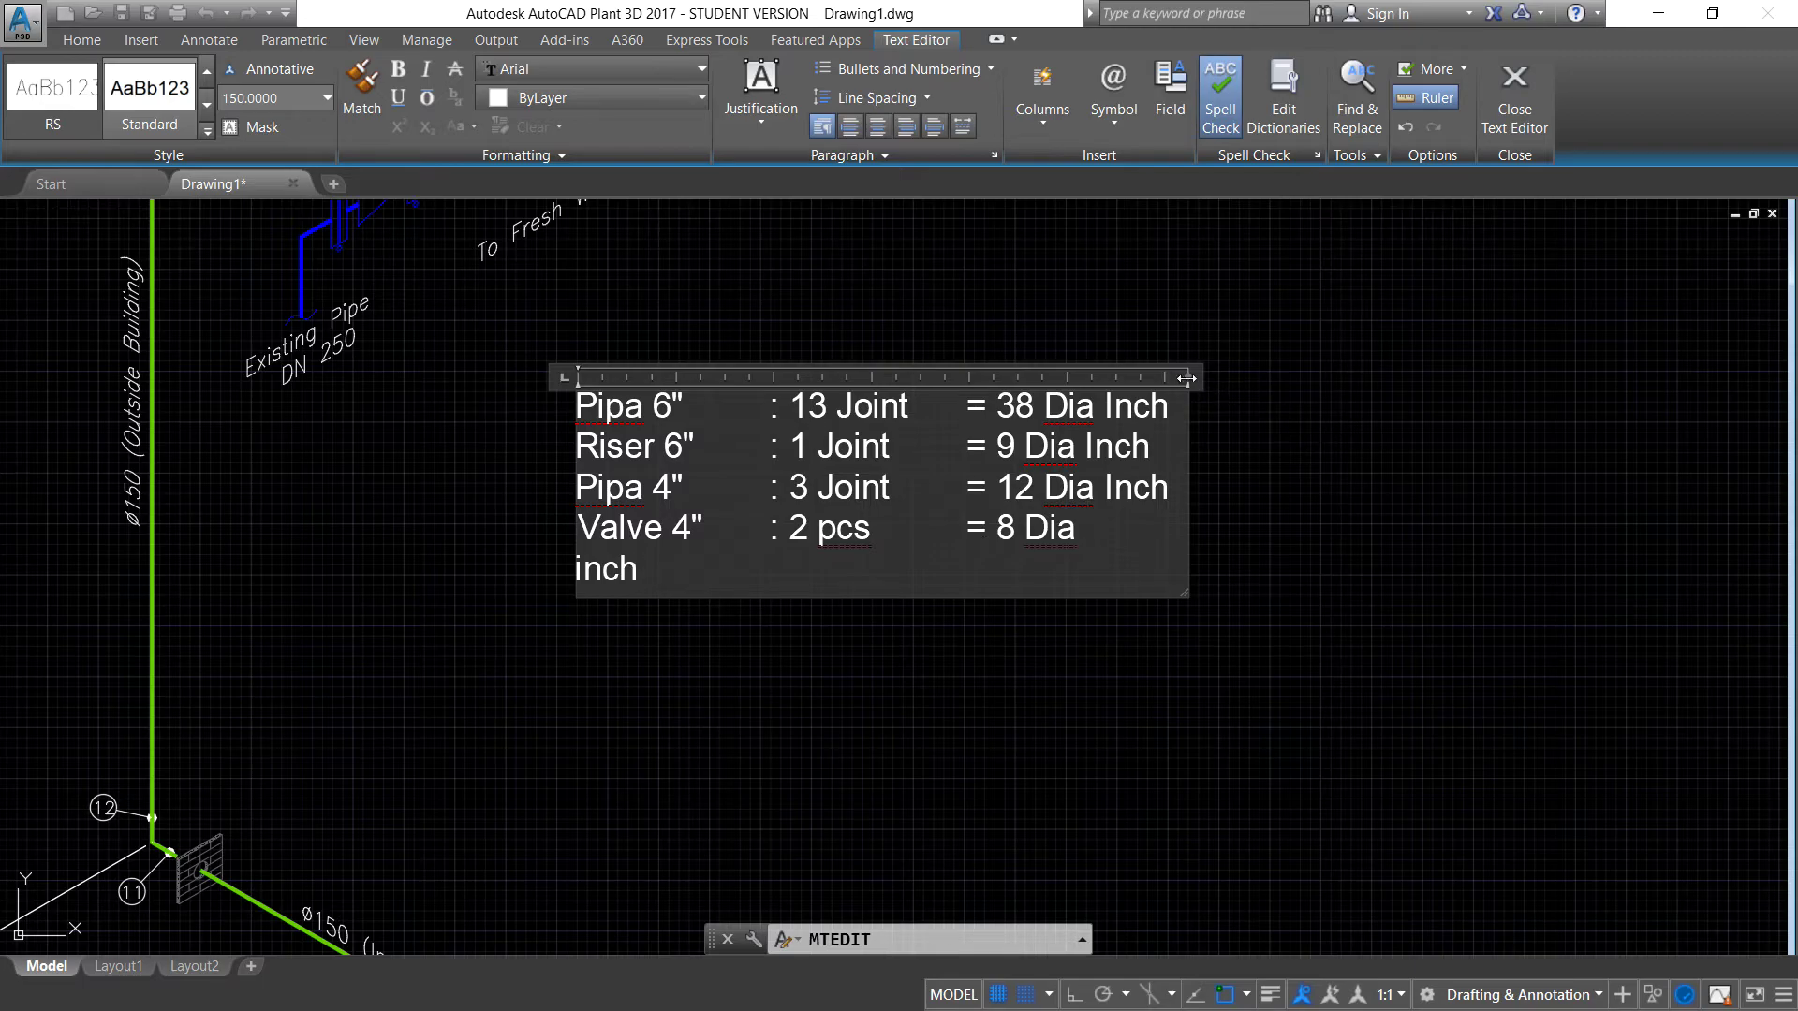
pyautogui.moveTo(1186, 378); pyautogui.dragTo(1300, 378)
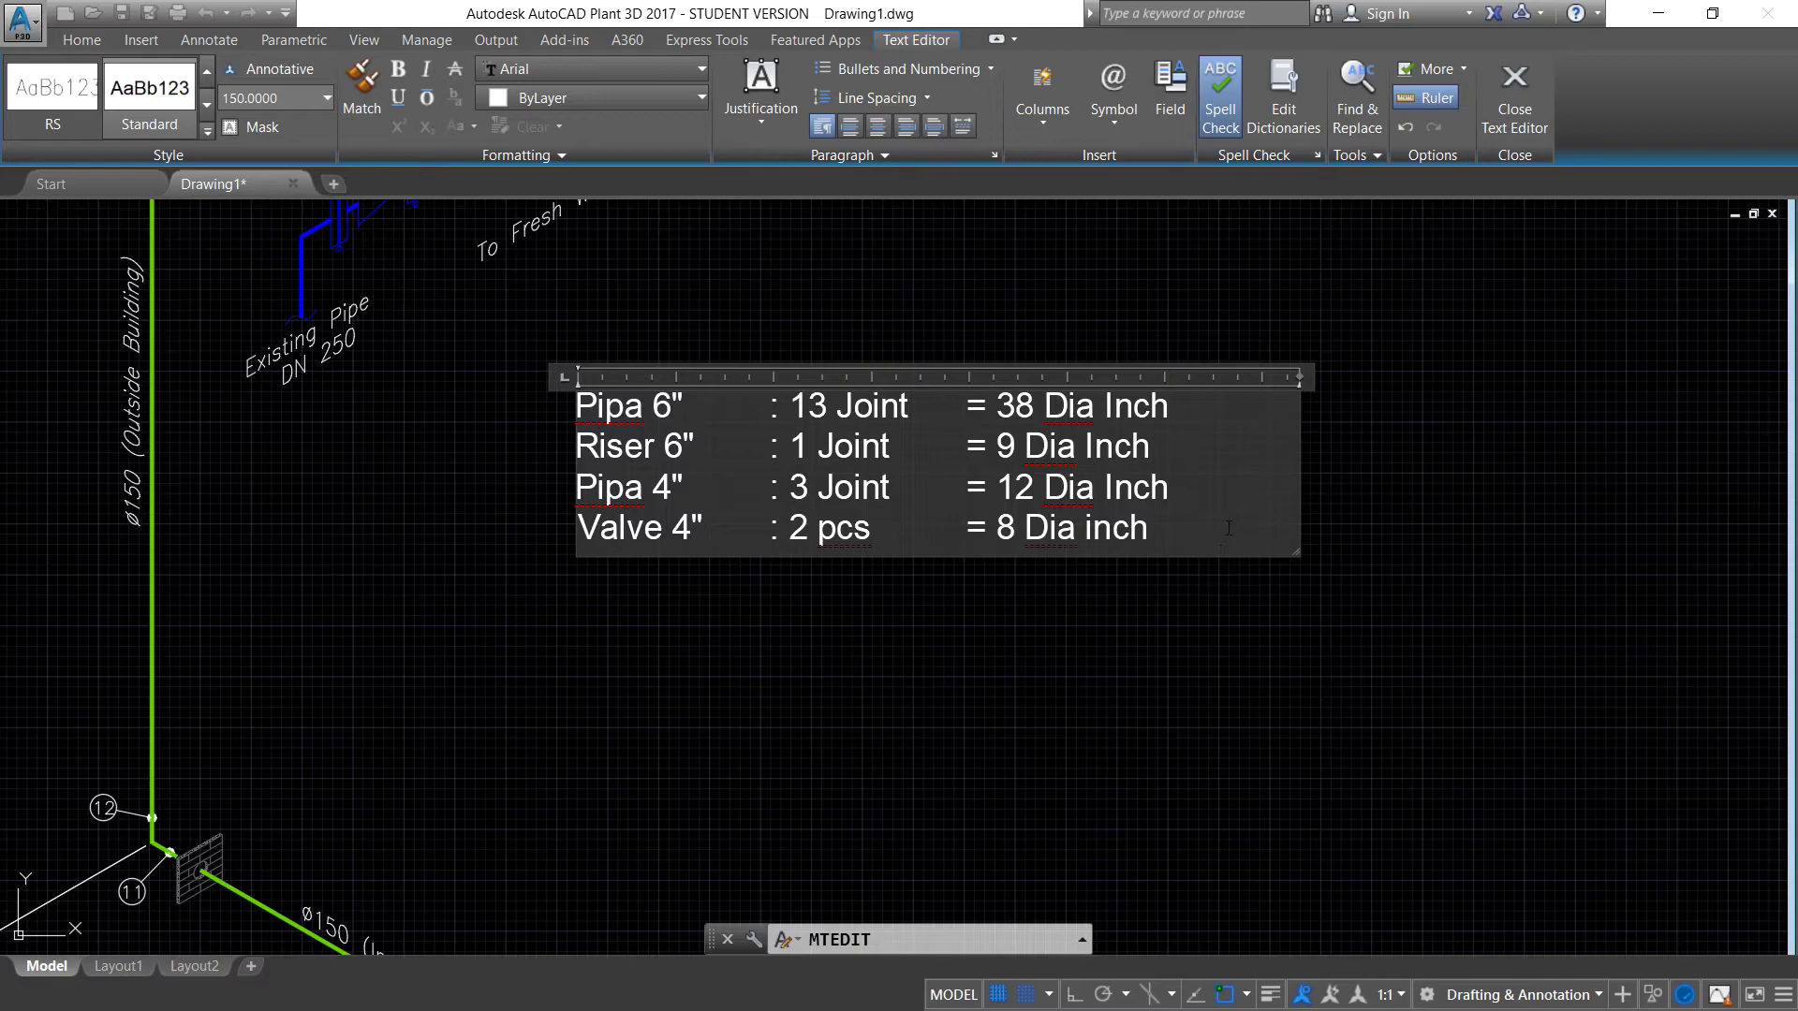
pyautogui.click(1307, 661)
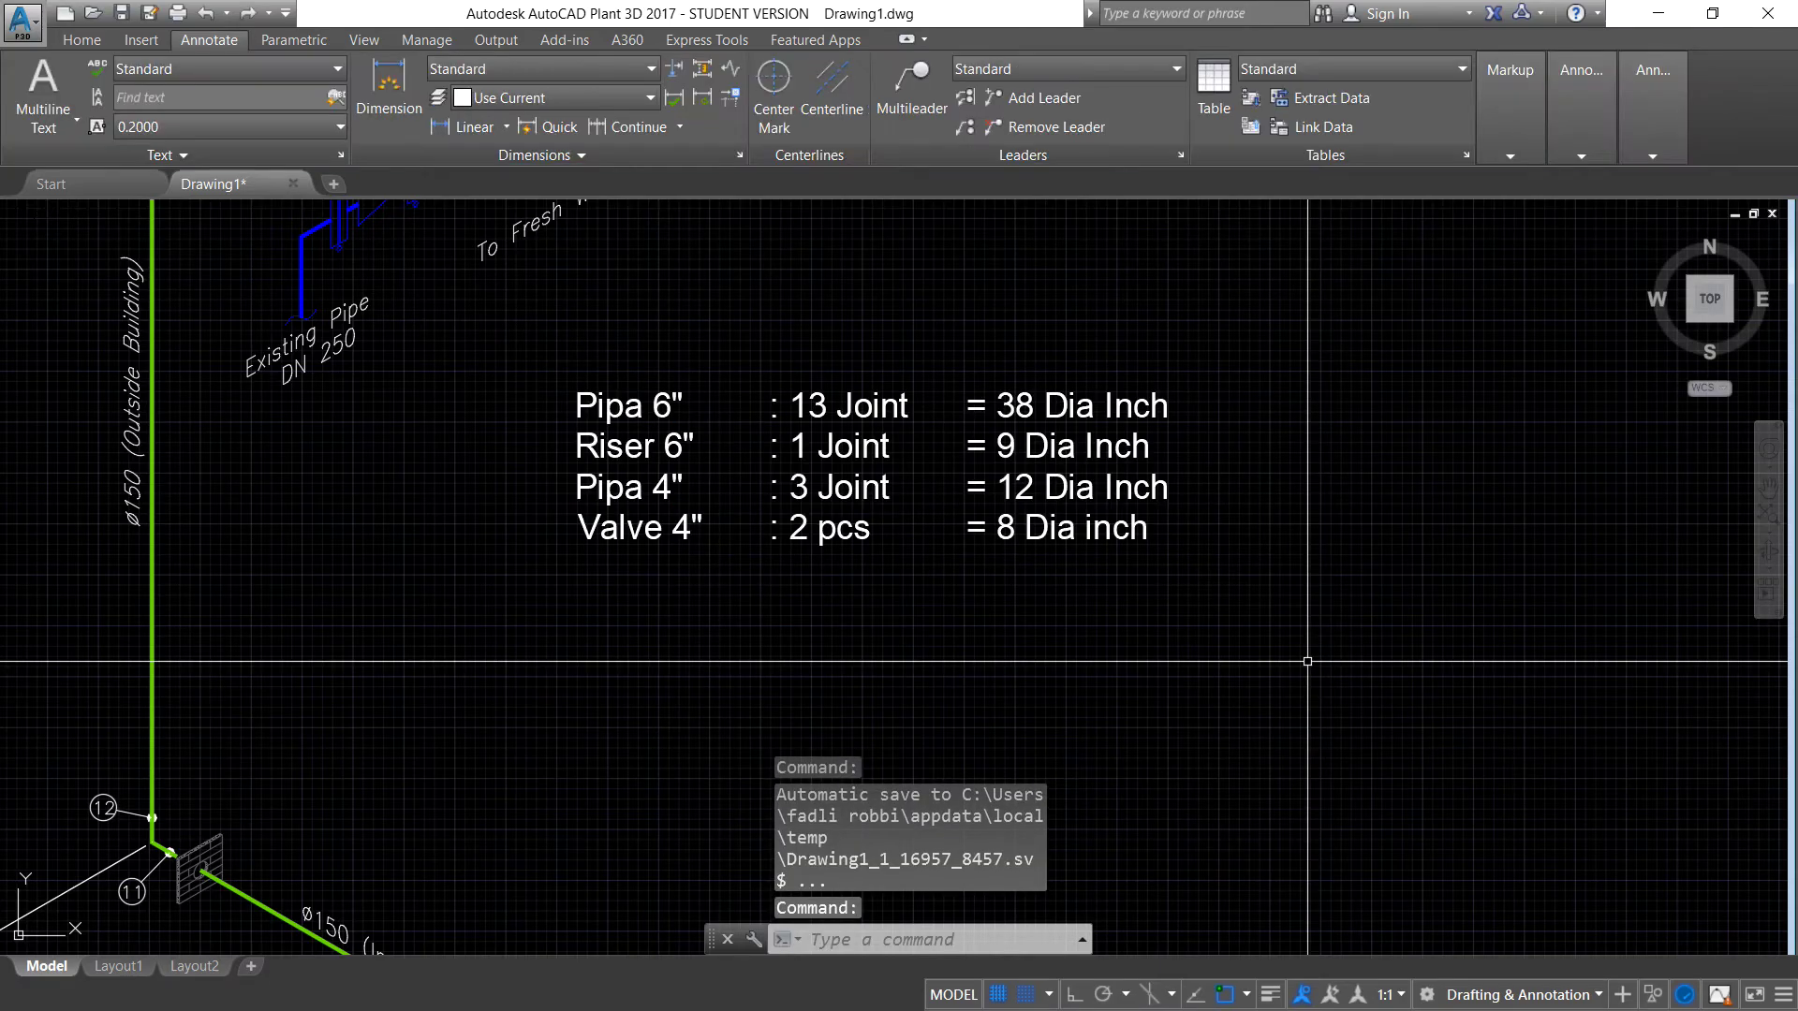
# Reopen the quantity note for editing and close it without changes
pyautogui.click(1113, 510)
pyautogui.doubleClick(1113, 509)
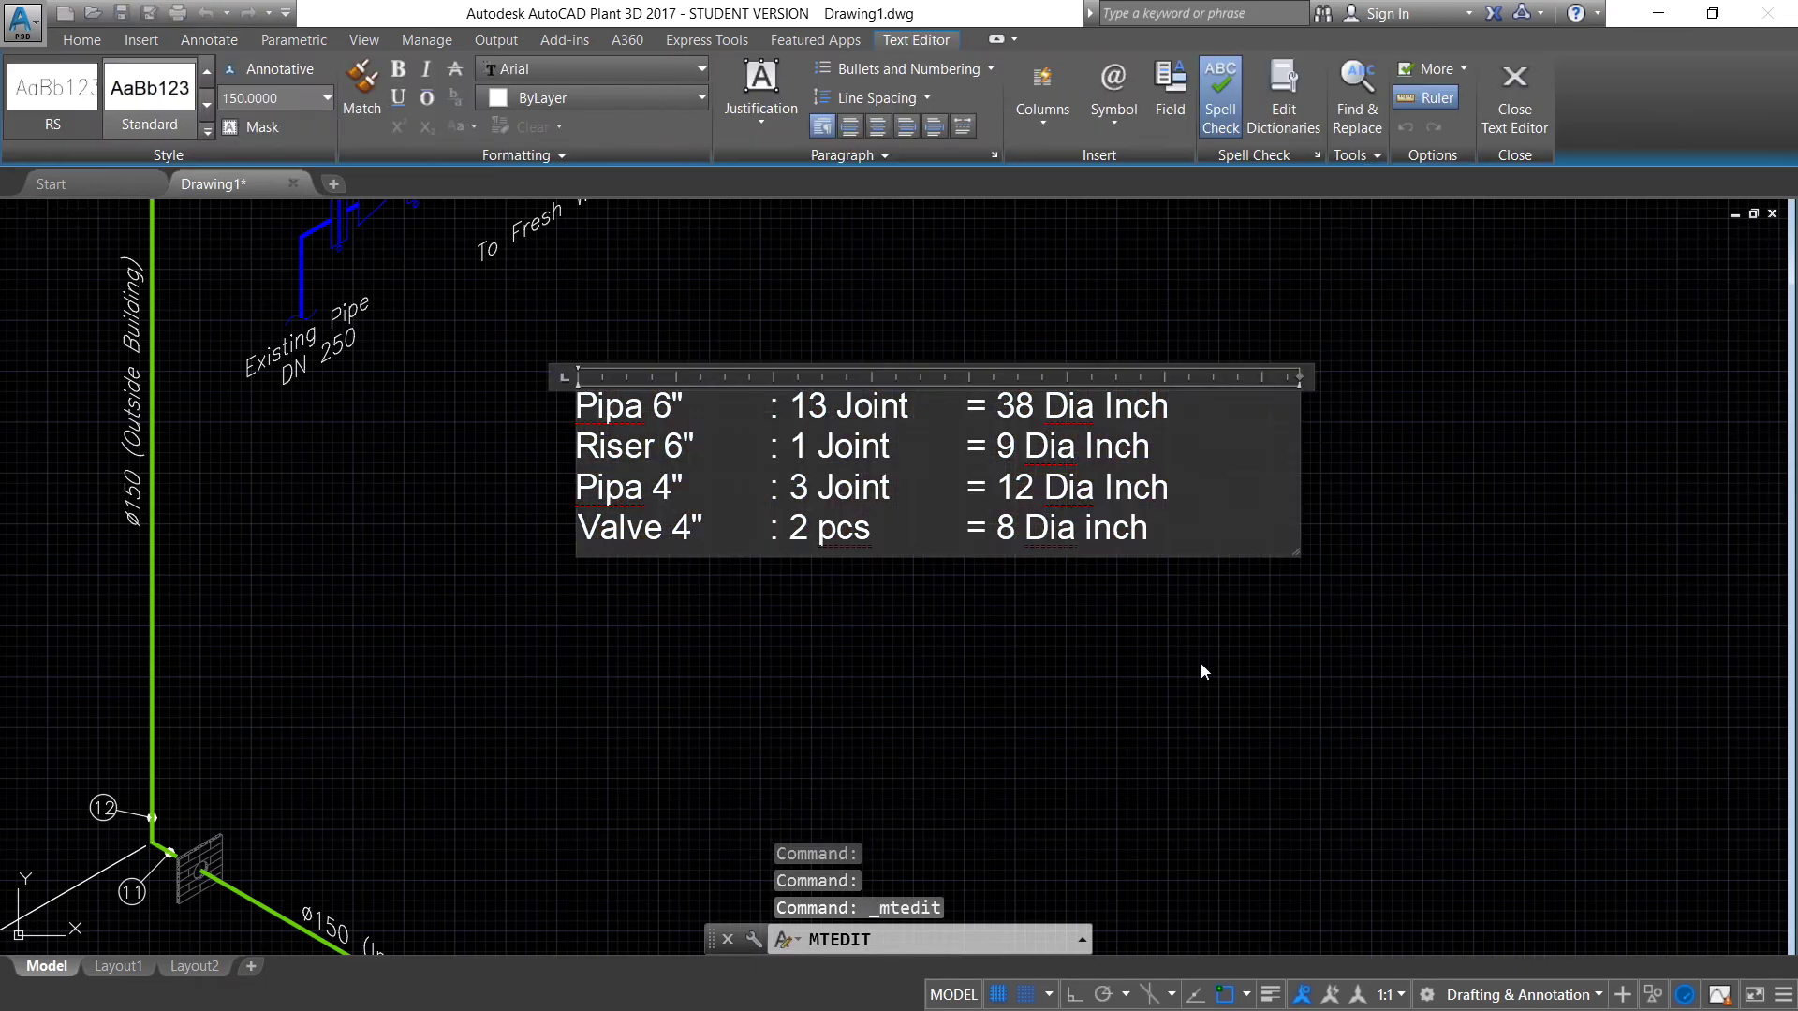
pyautogui.click(1023, 655)
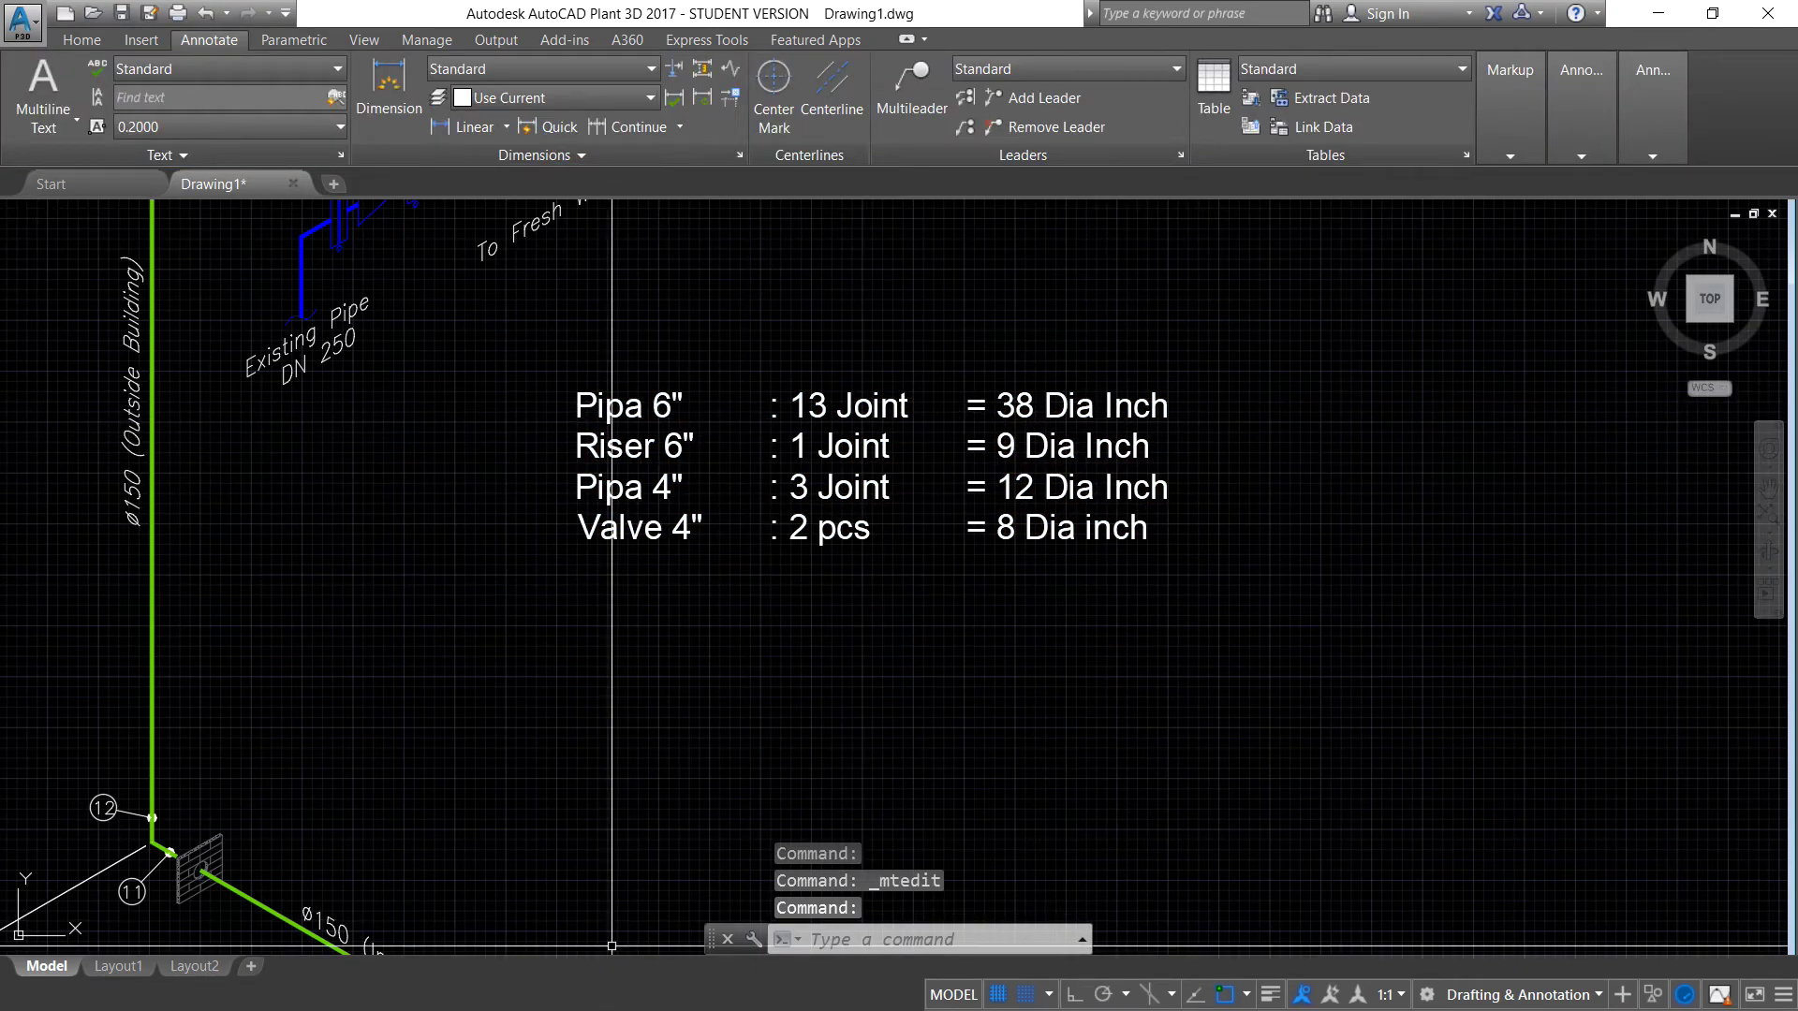
# Restore Calculator, drag it aside, and minimize it to reveal the drawing
pyautogui.press('super')
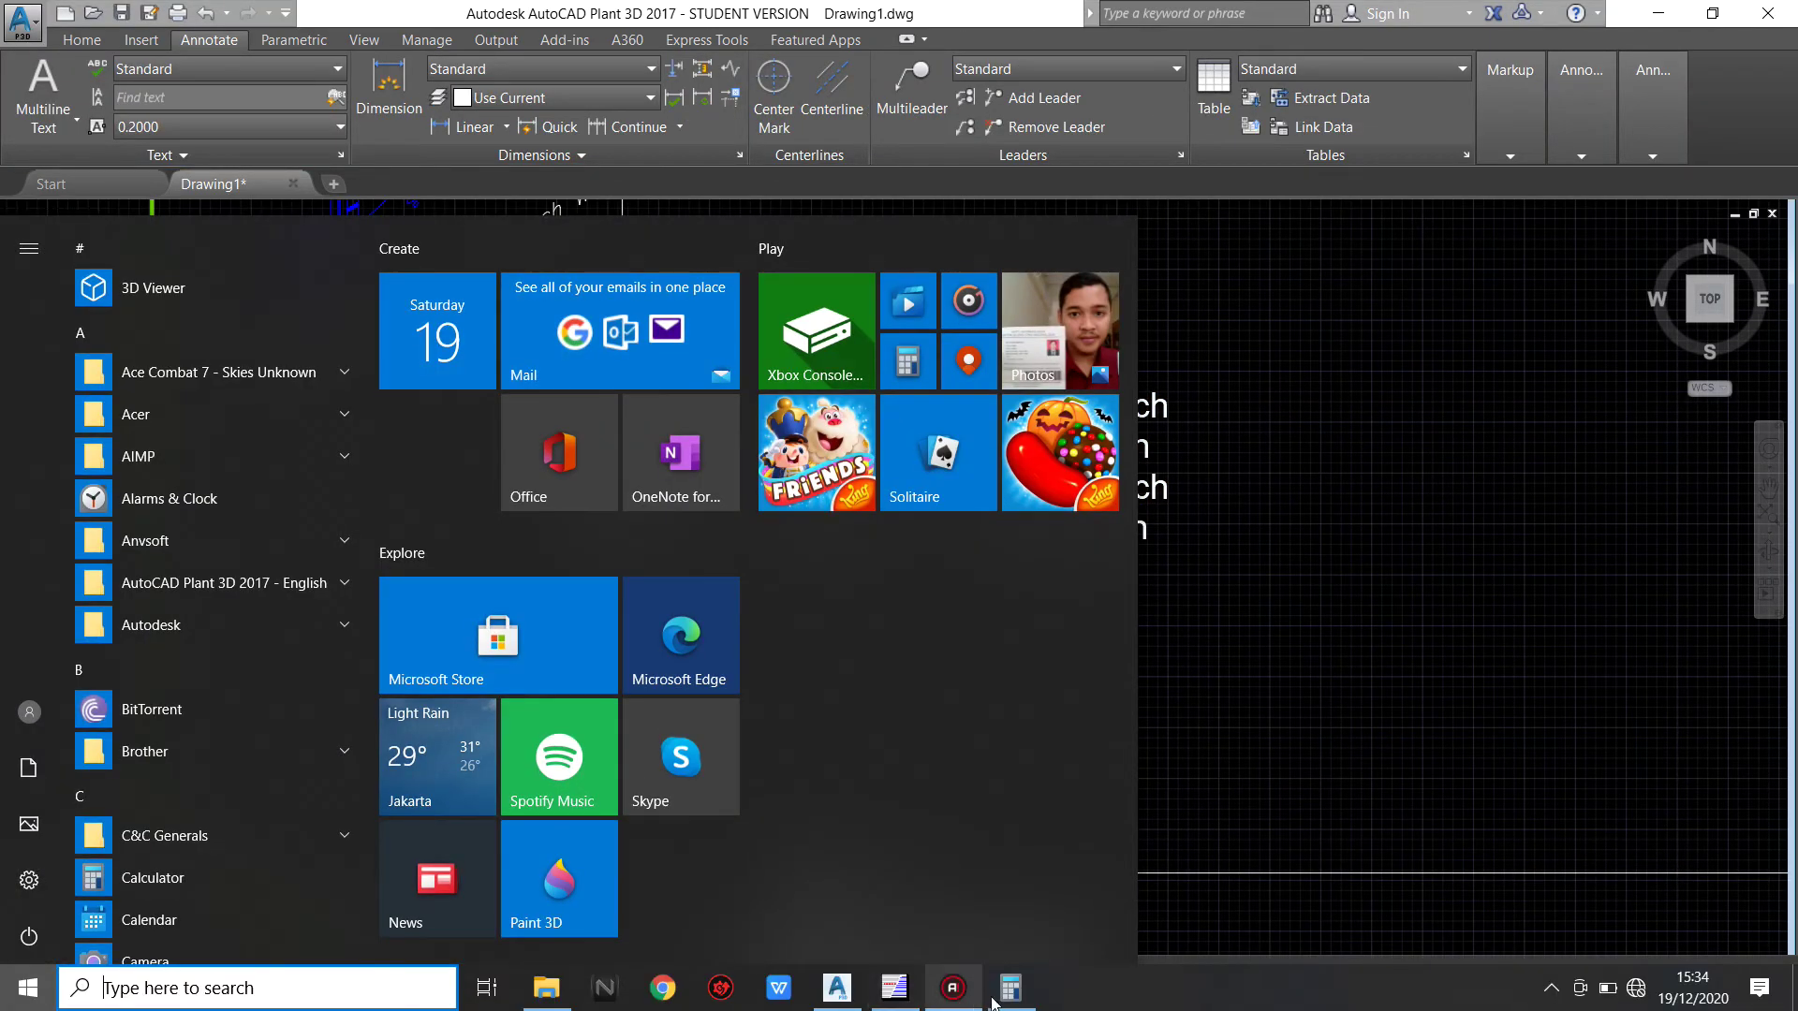
pyautogui.click(1010, 988)
pyautogui.moveTo(1086, 28)
pyautogui.mouseDown()
pyautogui.moveTo(1244, 195)
pyautogui.moveTo(1395, 524)
pyautogui.mouseUp()
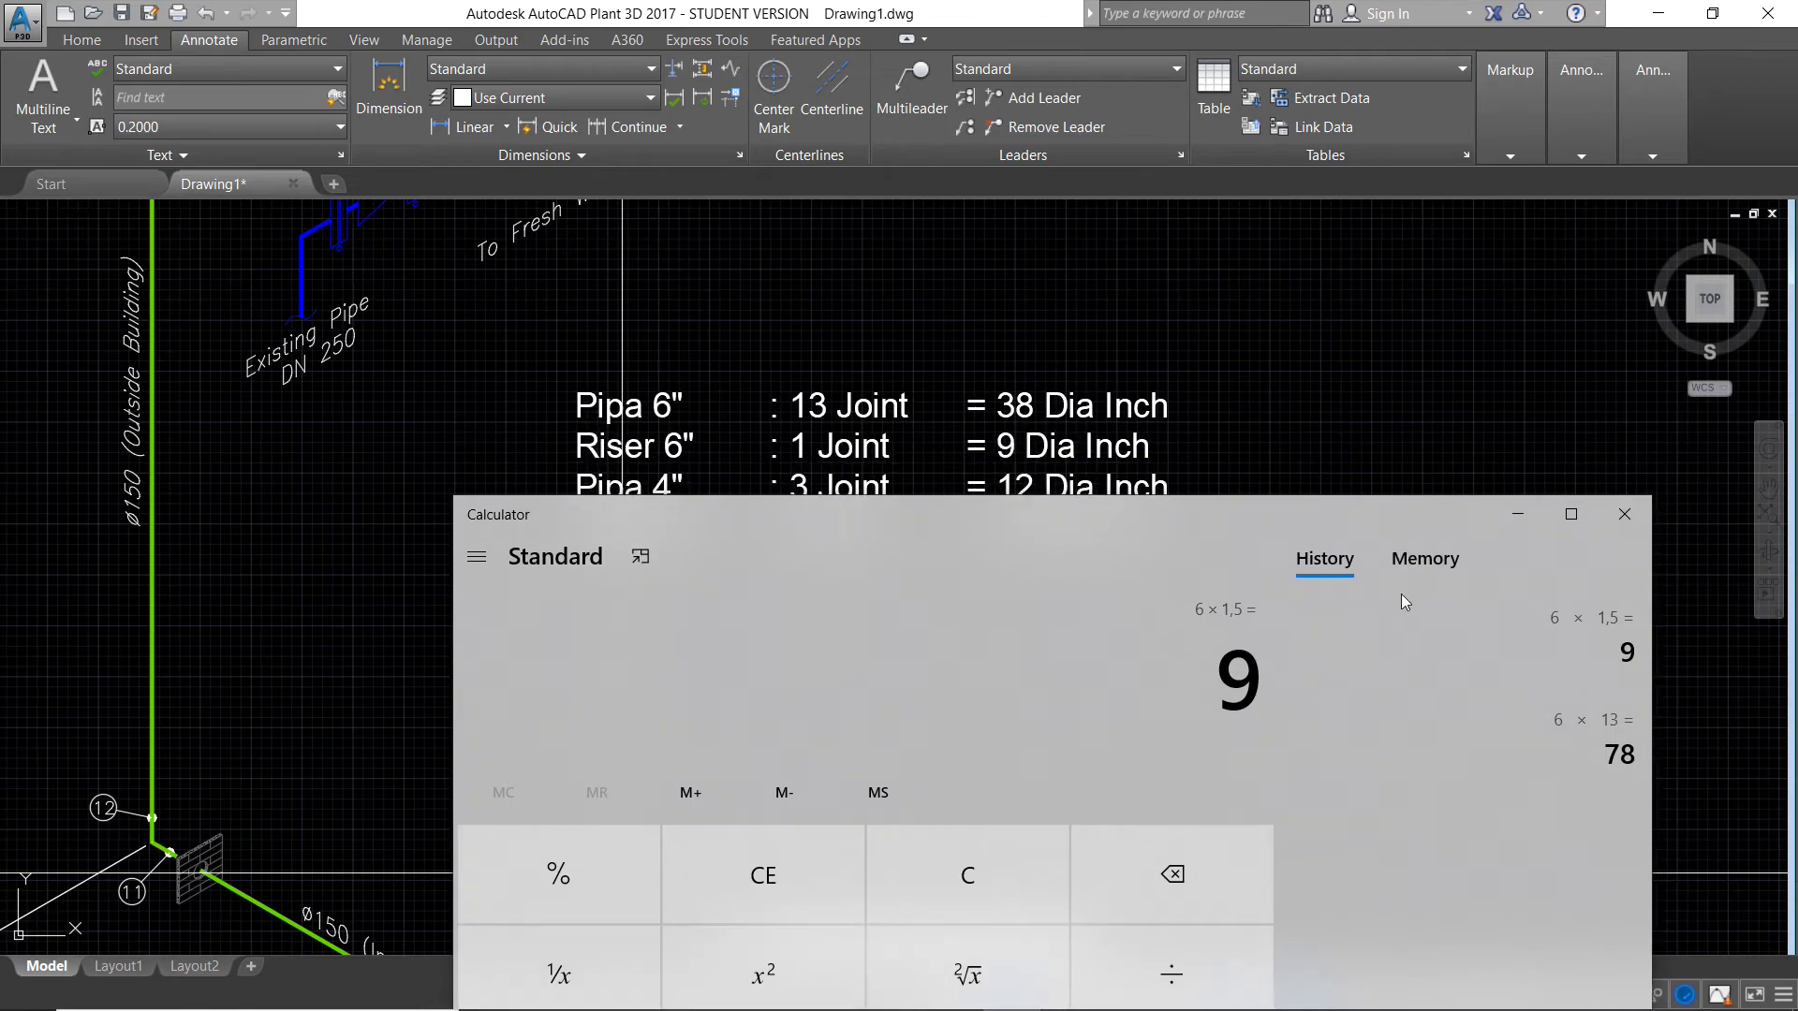
pyautogui.moveTo(1405, 525); pyautogui.dragTo(965, 459)
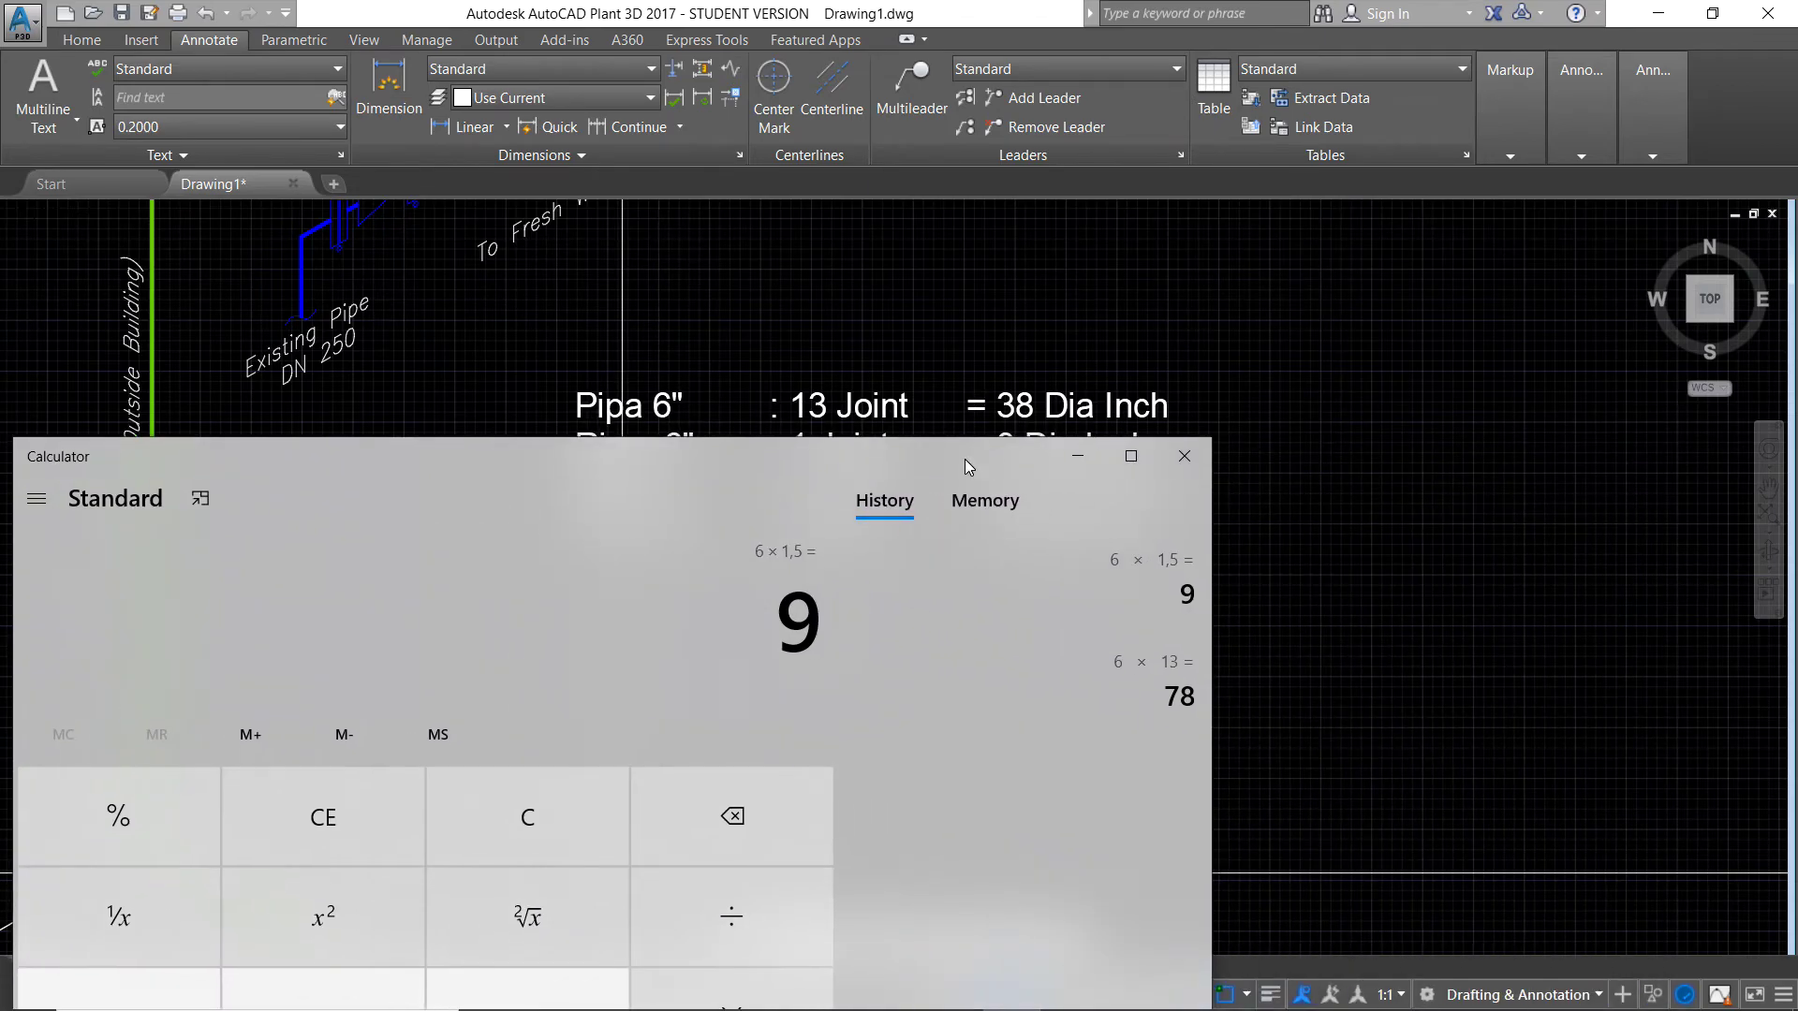
pyautogui.click(1068, 456)
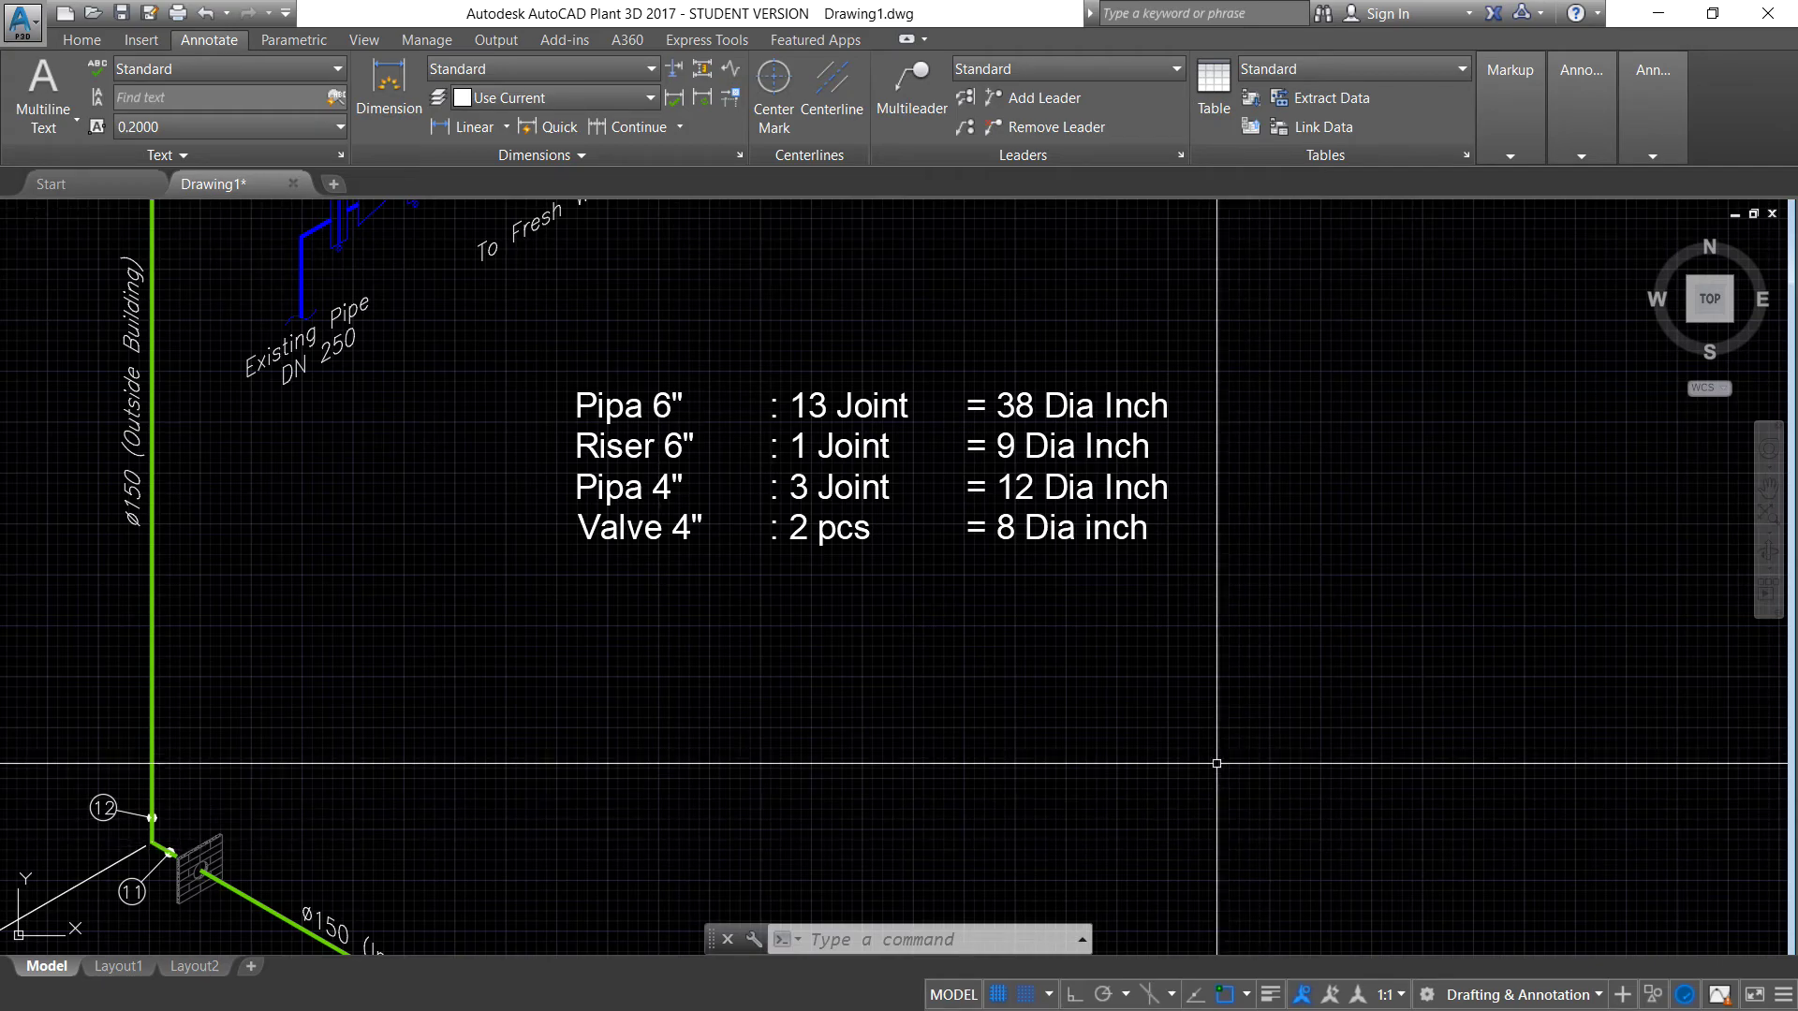
# Copy the quantity note with CO to a spot just below the original
pyautogui.click(1096, 598)
pyautogui.click(792, 528)
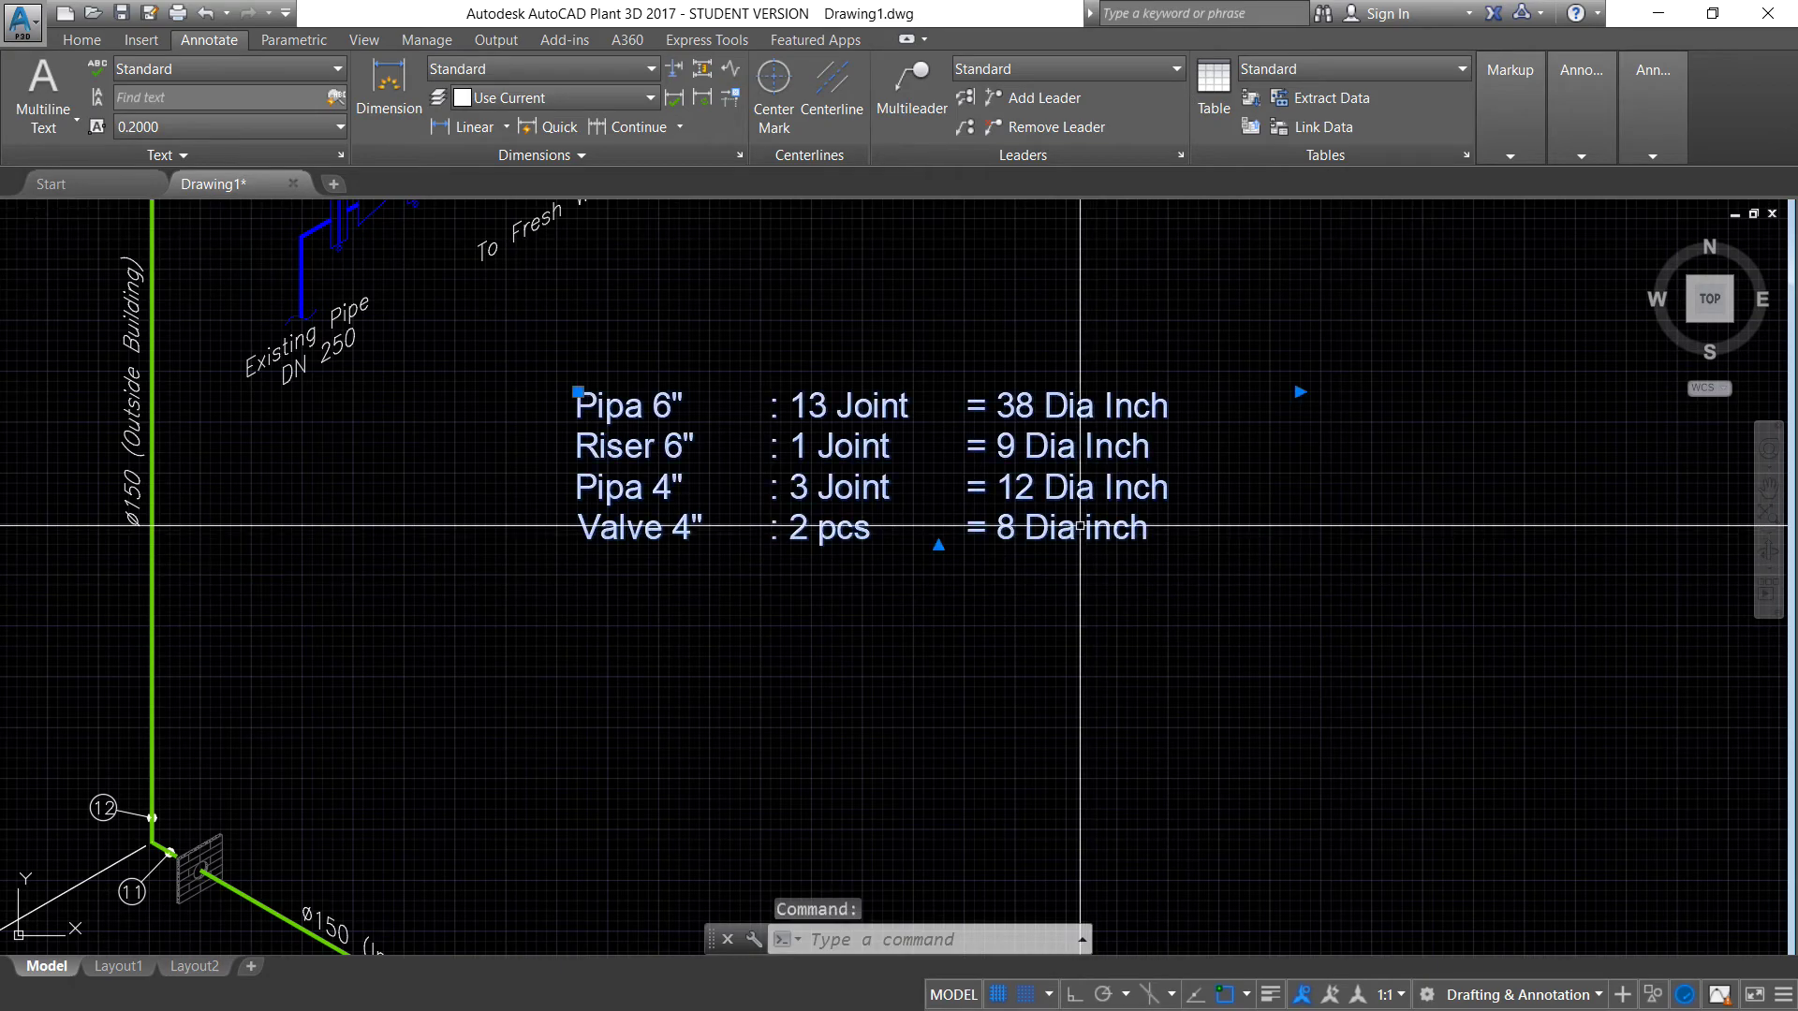
pyautogui.write('co')
pyautogui.press('Return')
pyautogui.click(789, 454)
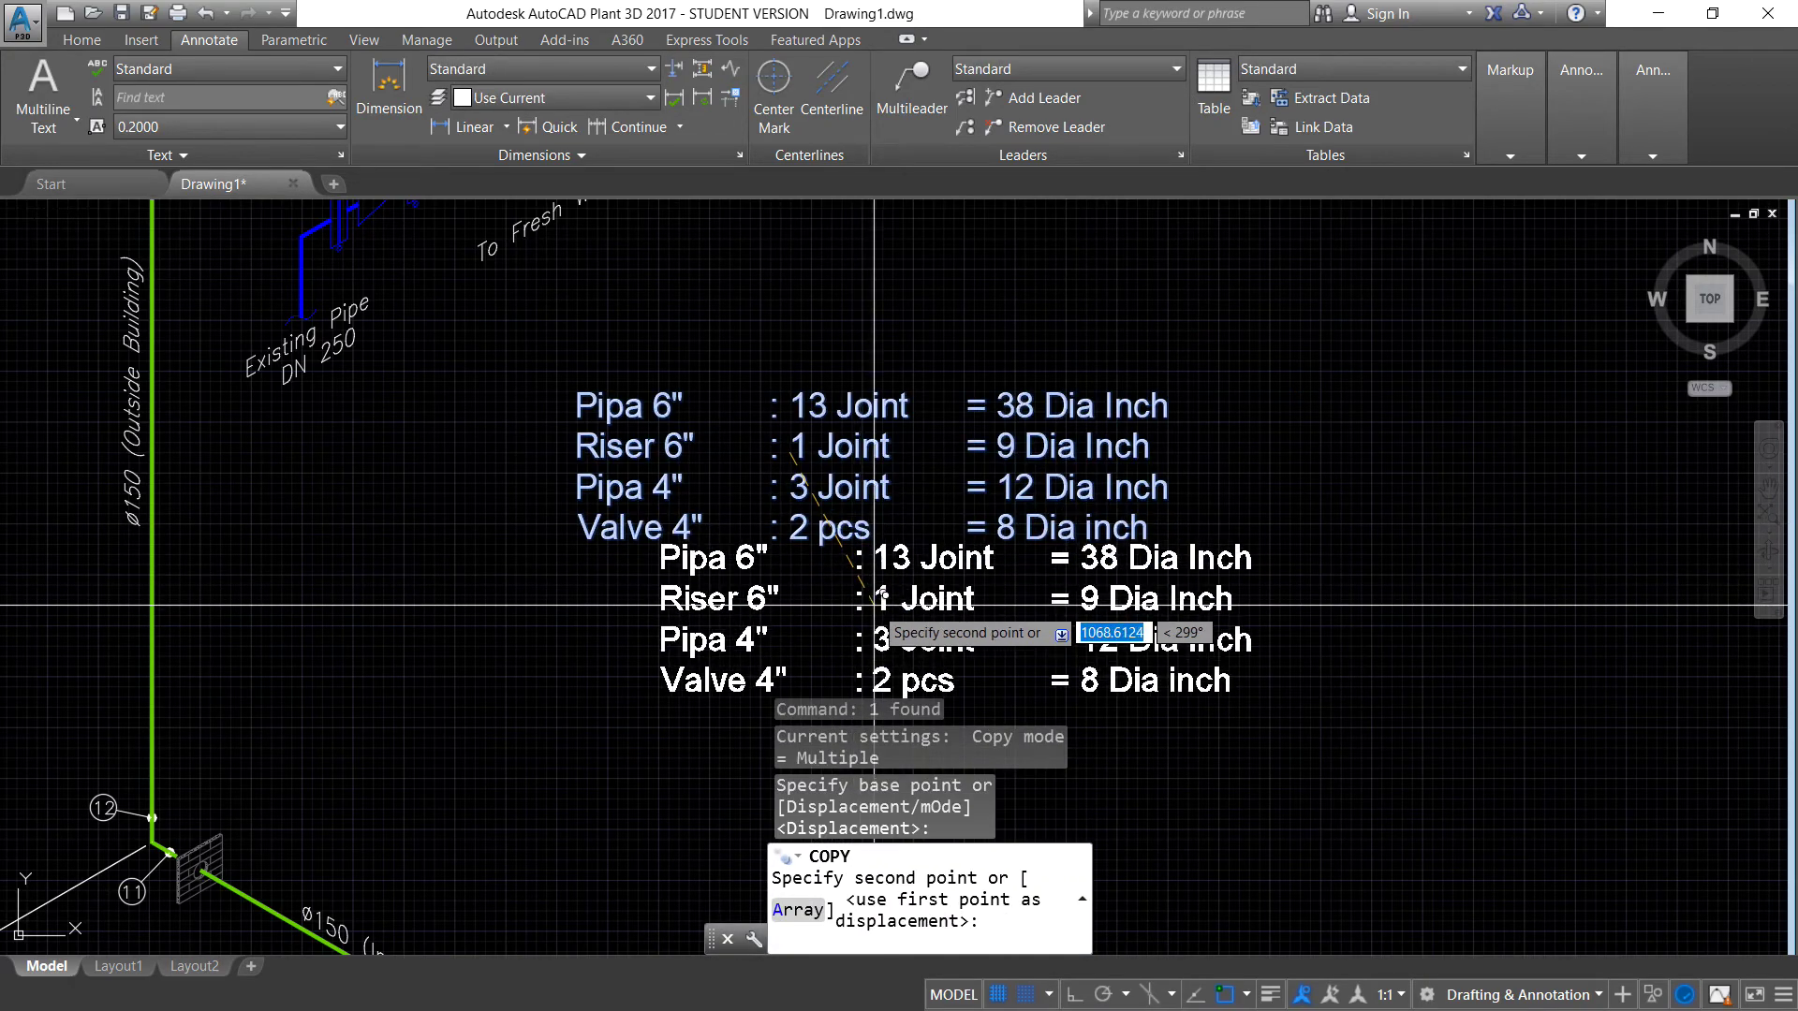
pyautogui.click(850, 629)
pyautogui.press('Escape')
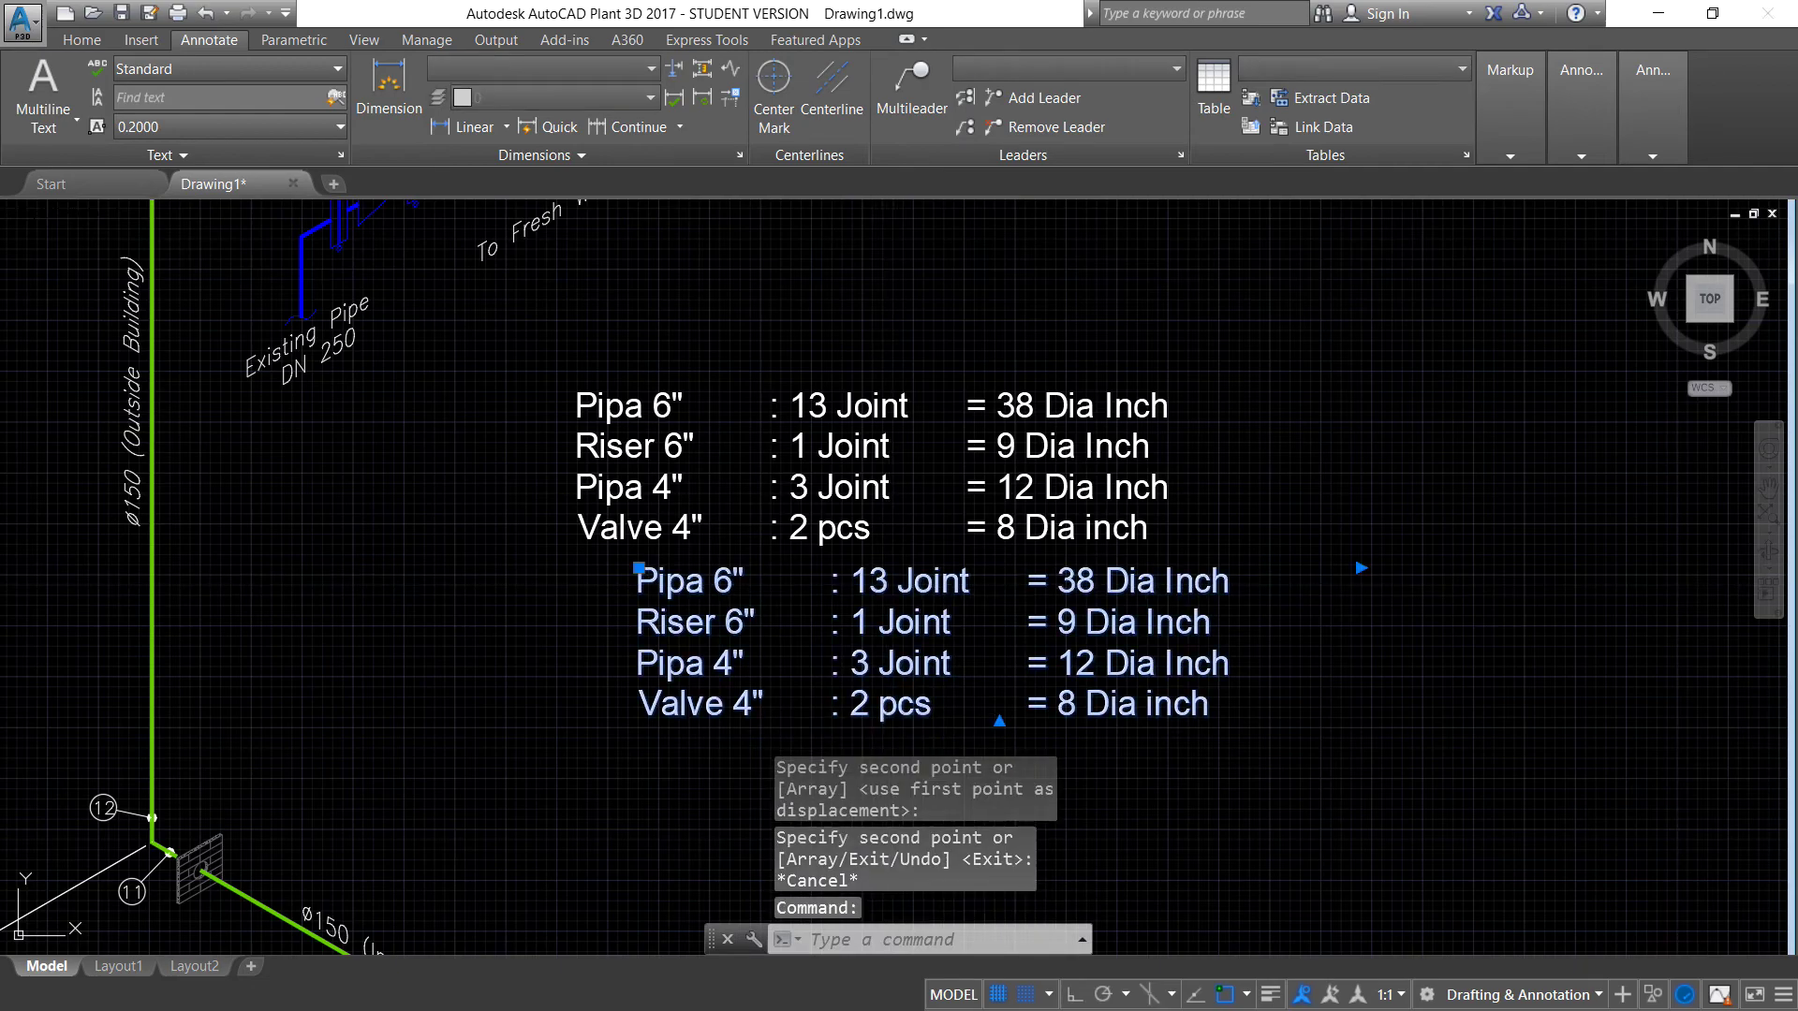
# Retype the copied note to read 'Total = 67 Dia inch'
pyautogui.doubleClick(888, 588)
pyautogui.write('t')
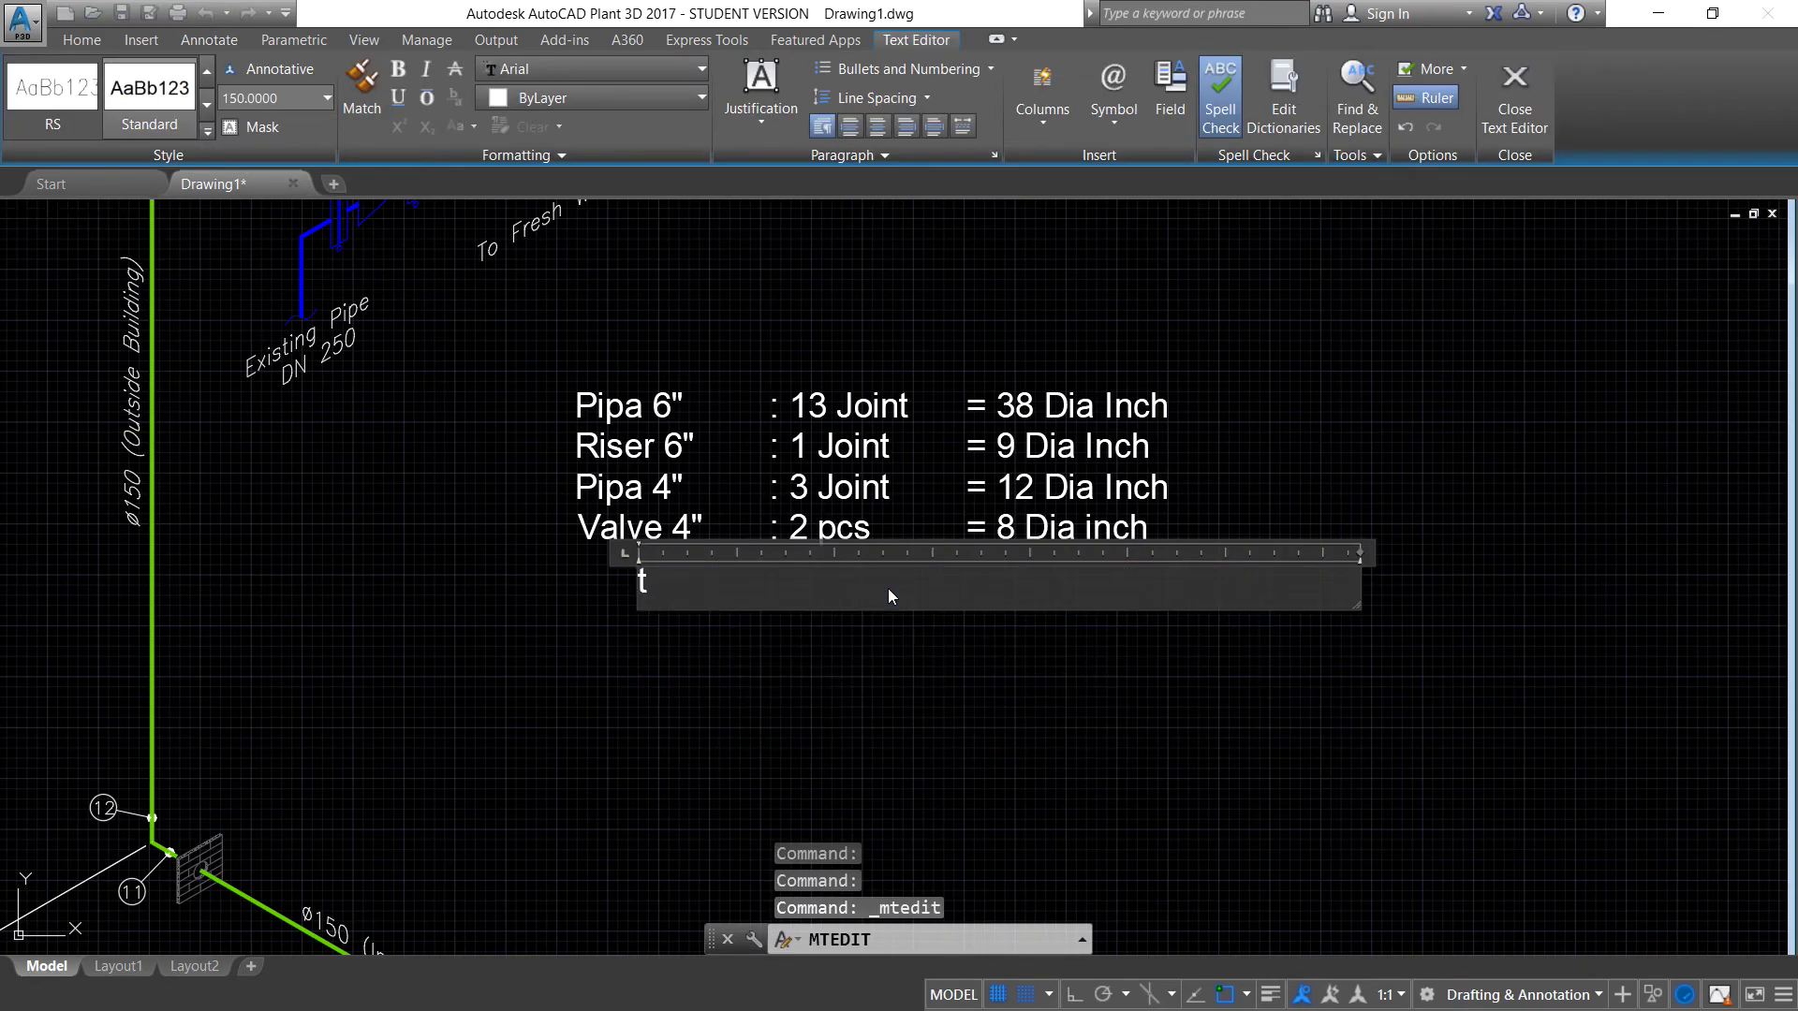
pyautogui.press('capslock')
pyautogui.press('BackSpace')
pyautogui.write('Tota')
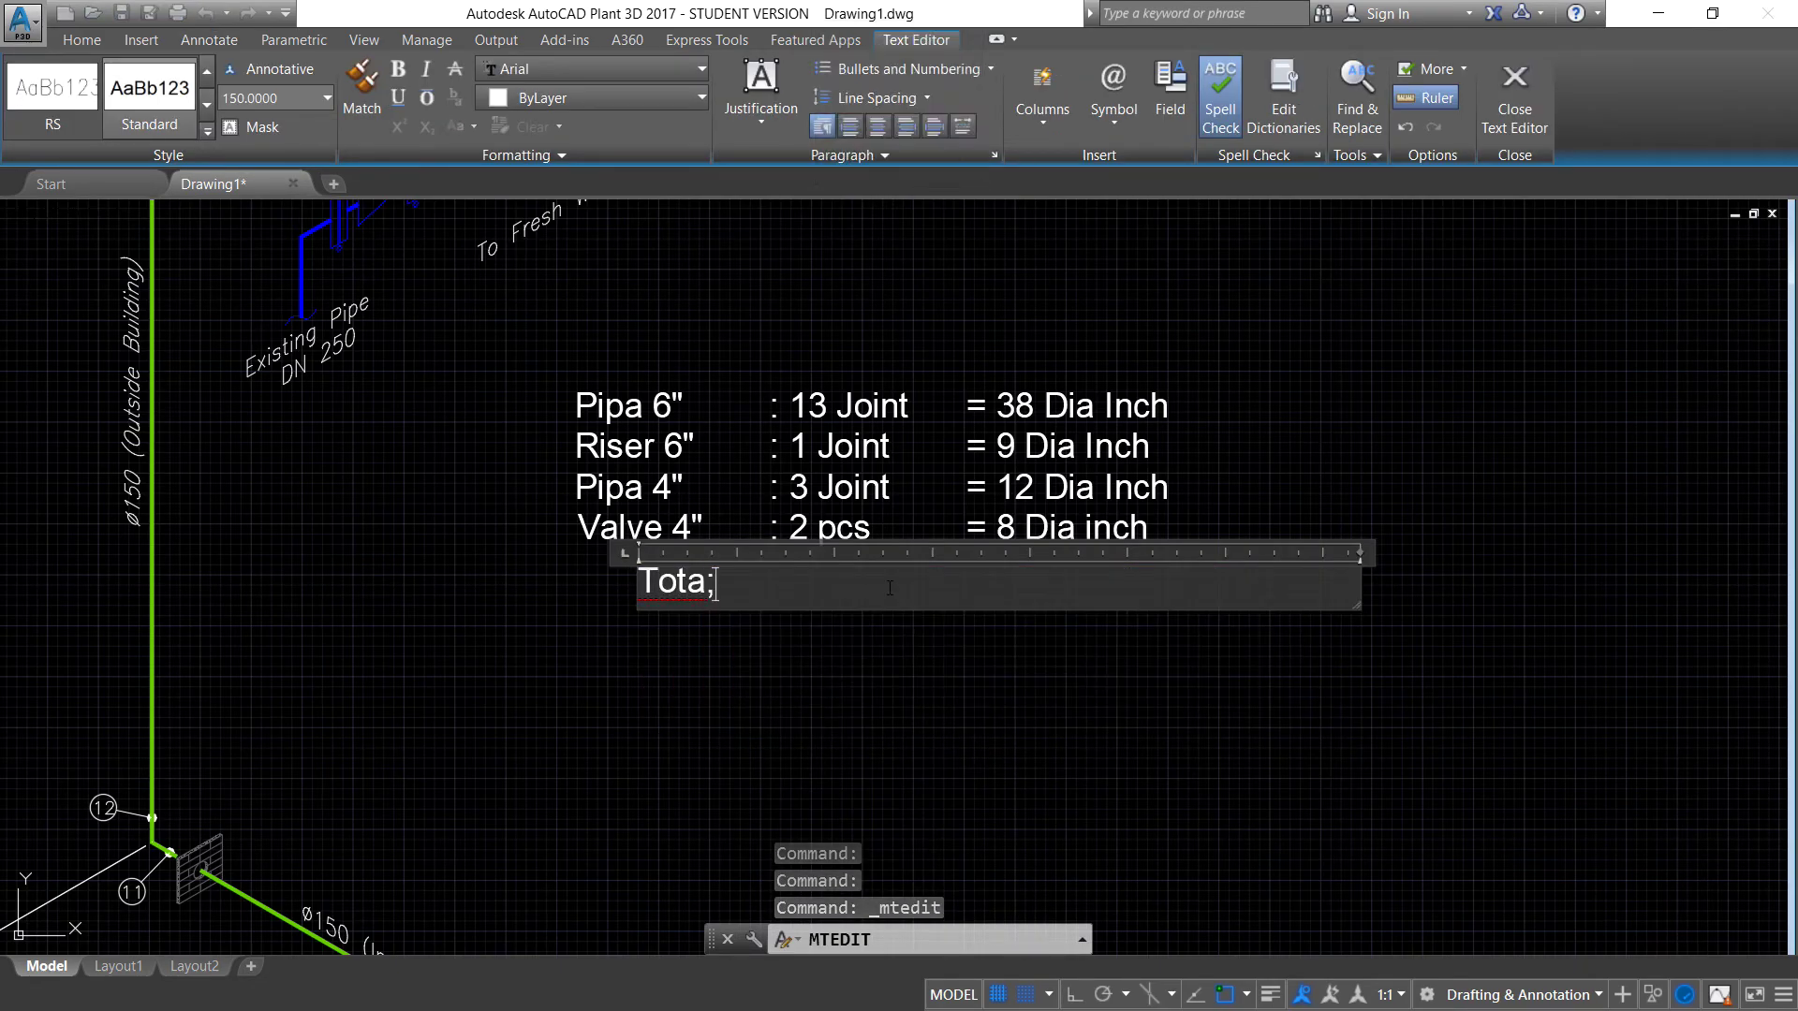
pyautogui.write('l ;')
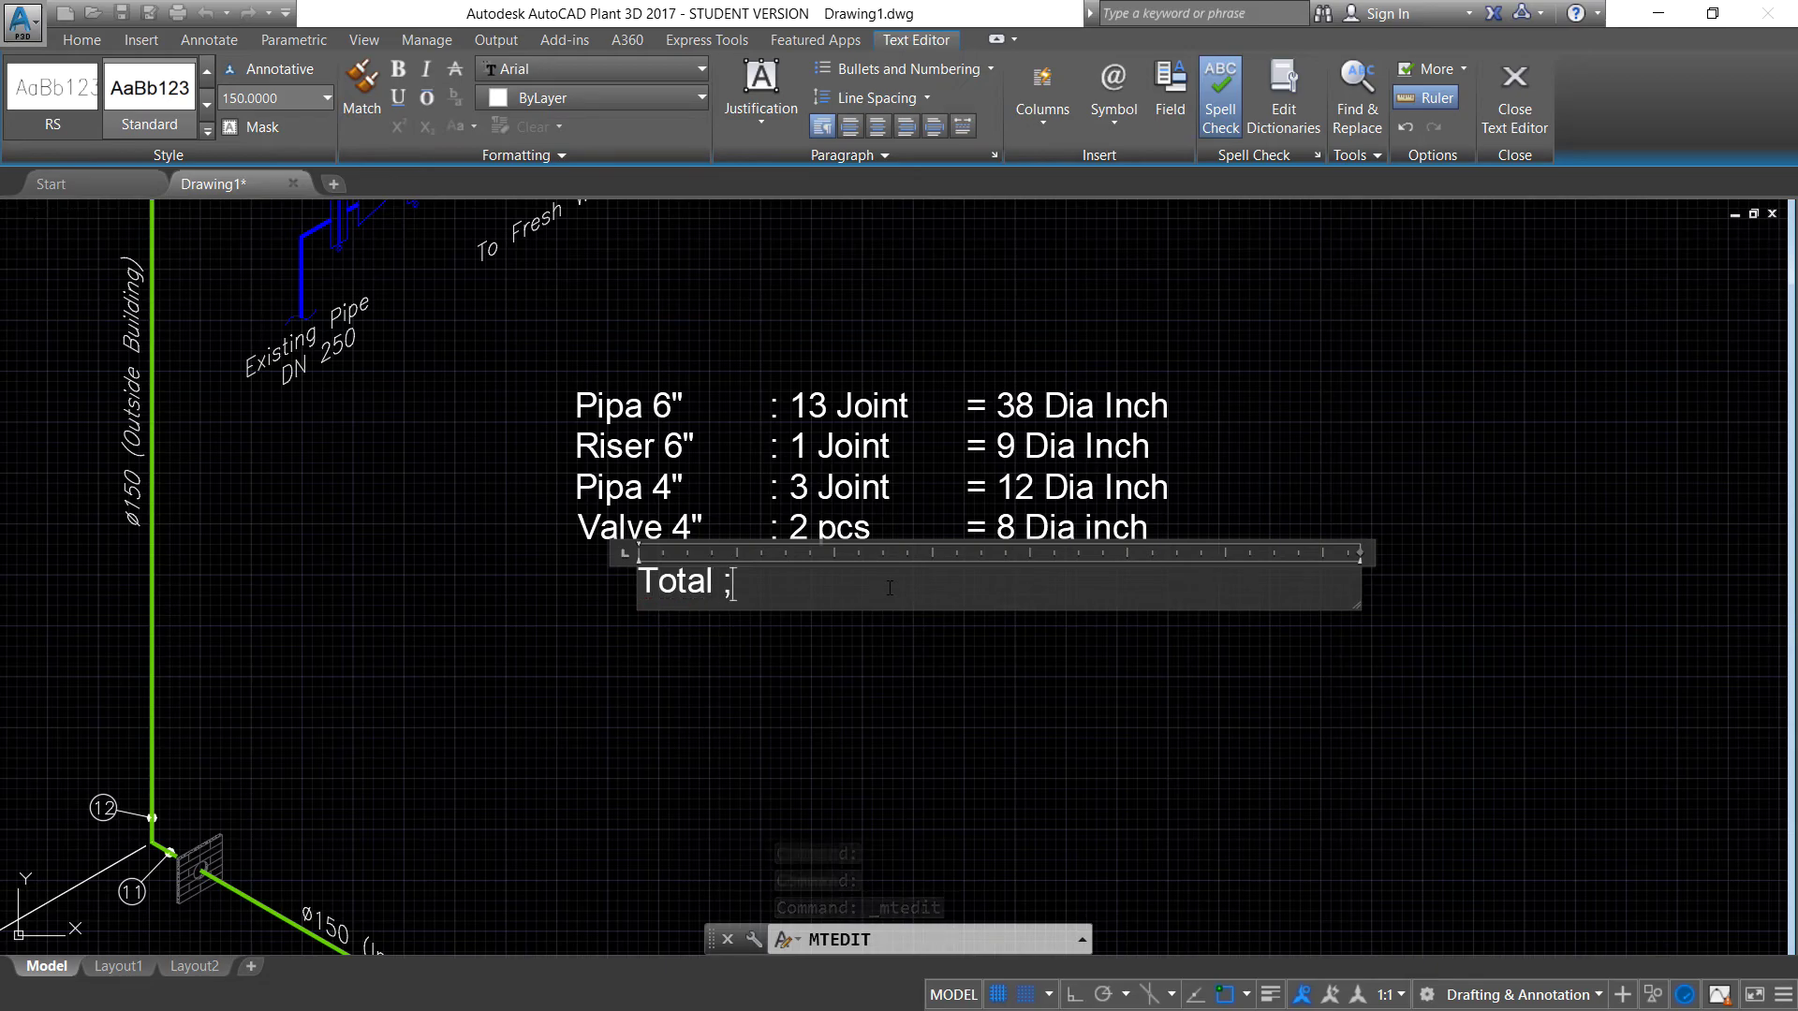
pyautogui.write(' 67')
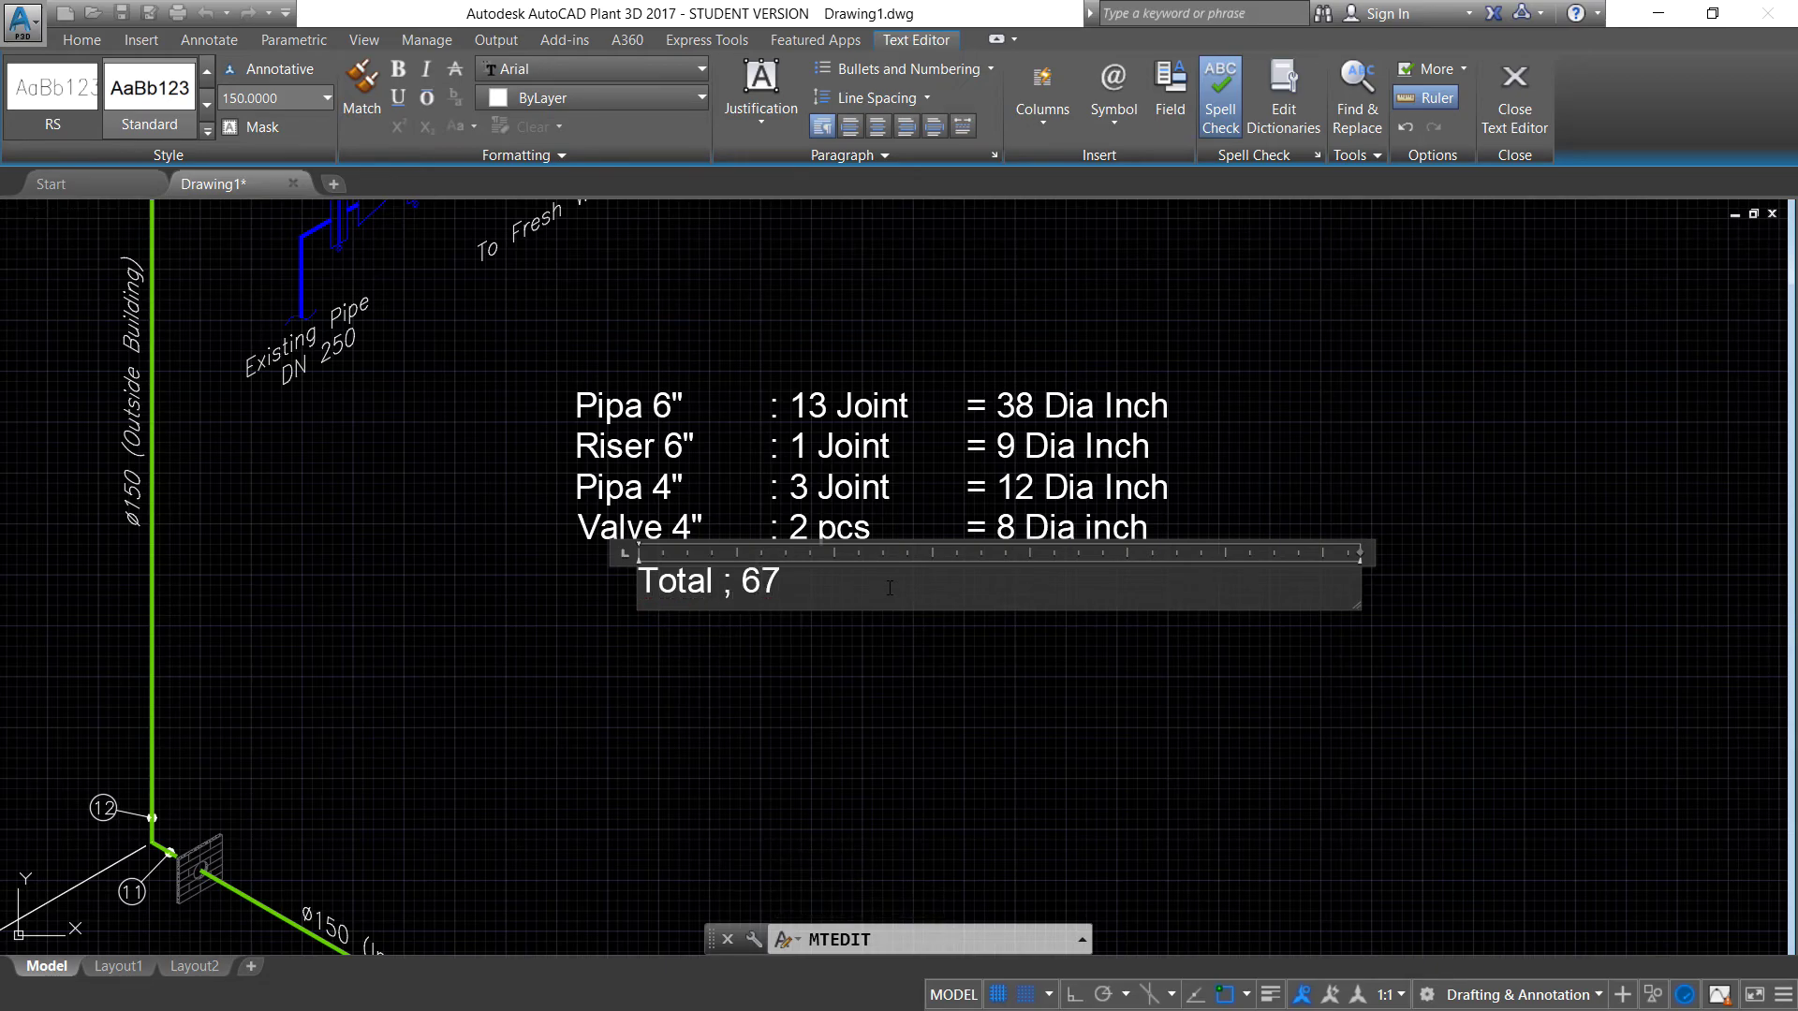
pyautogui.press('BackSpace')
pyautogui.press('BackSpace')
pyautogui.press('BackSpace')
pyautogui.write('_')
pyautogui.press('BackSpace')
pyautogui.press('BackSpace')
pyautogui.write('_')
pyautogui.press('BackSpace')
pyautogui.write('= ')
pyautogui.write('67 Dia')
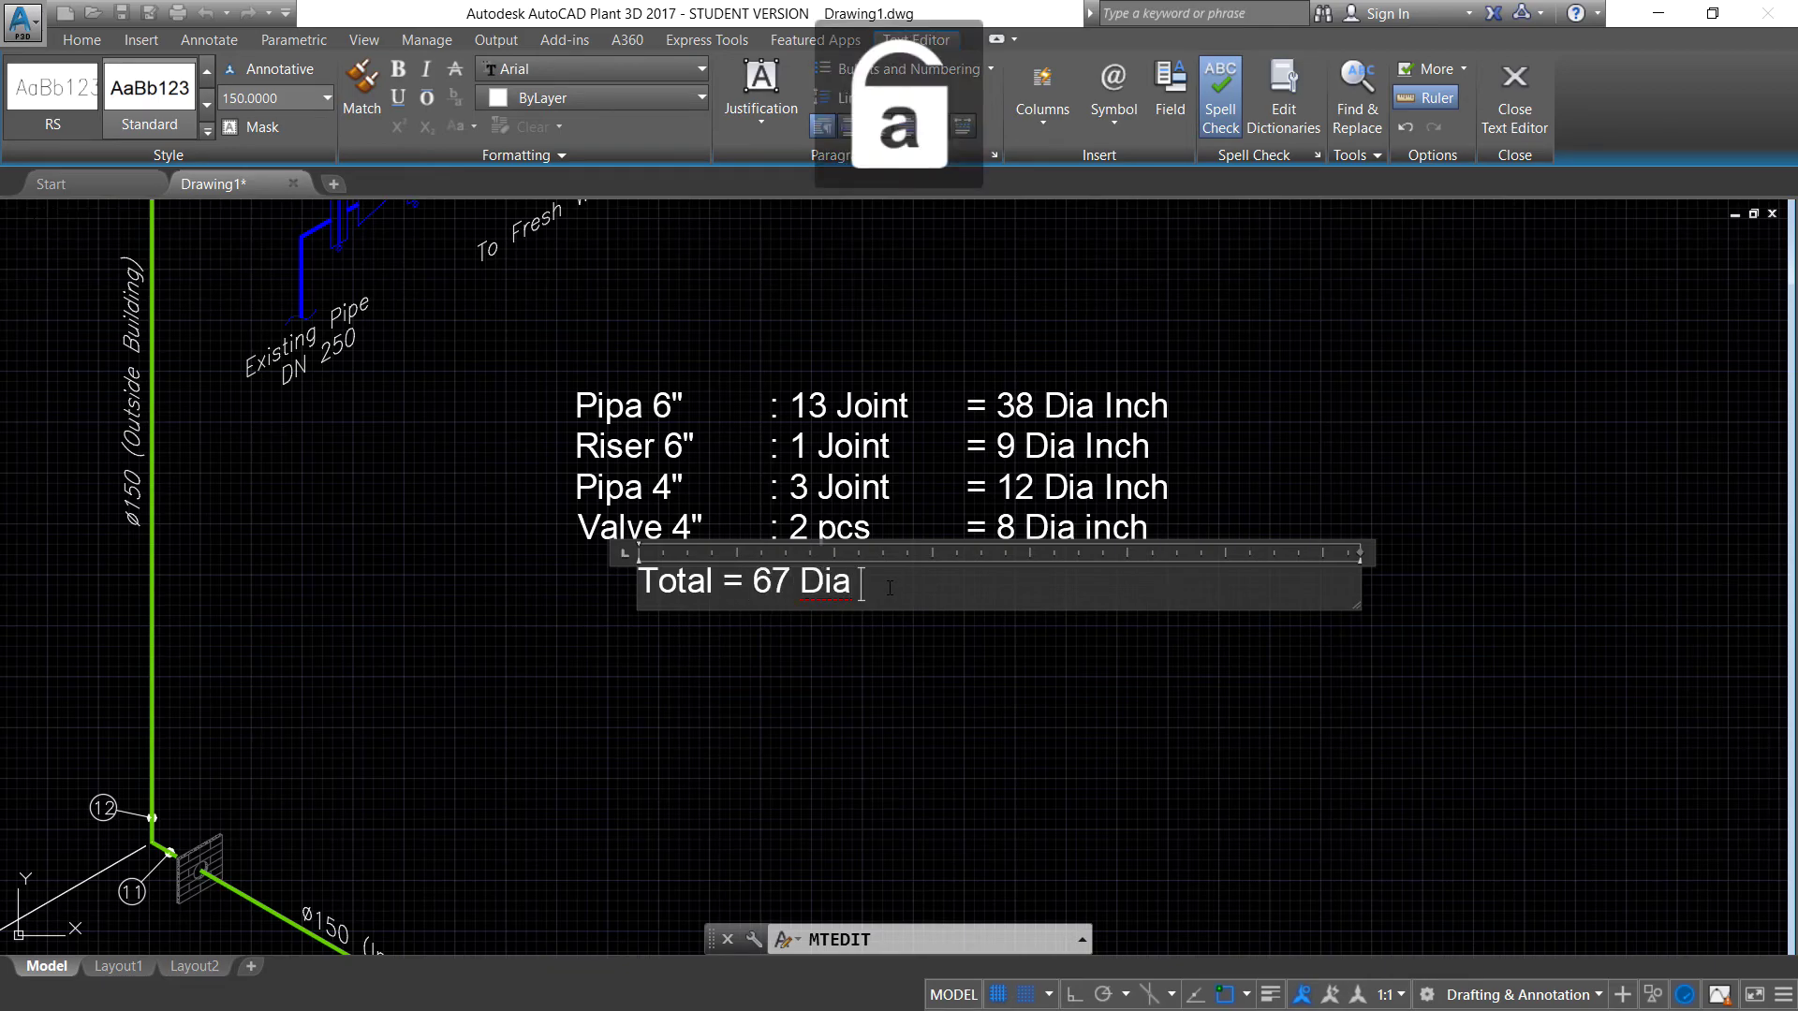
pyautogui.write(' inch')
# Move the 'Total = 67 Dia inch' line right, aligned under the dia-inch subtotals
pyautogui.press('Escape')
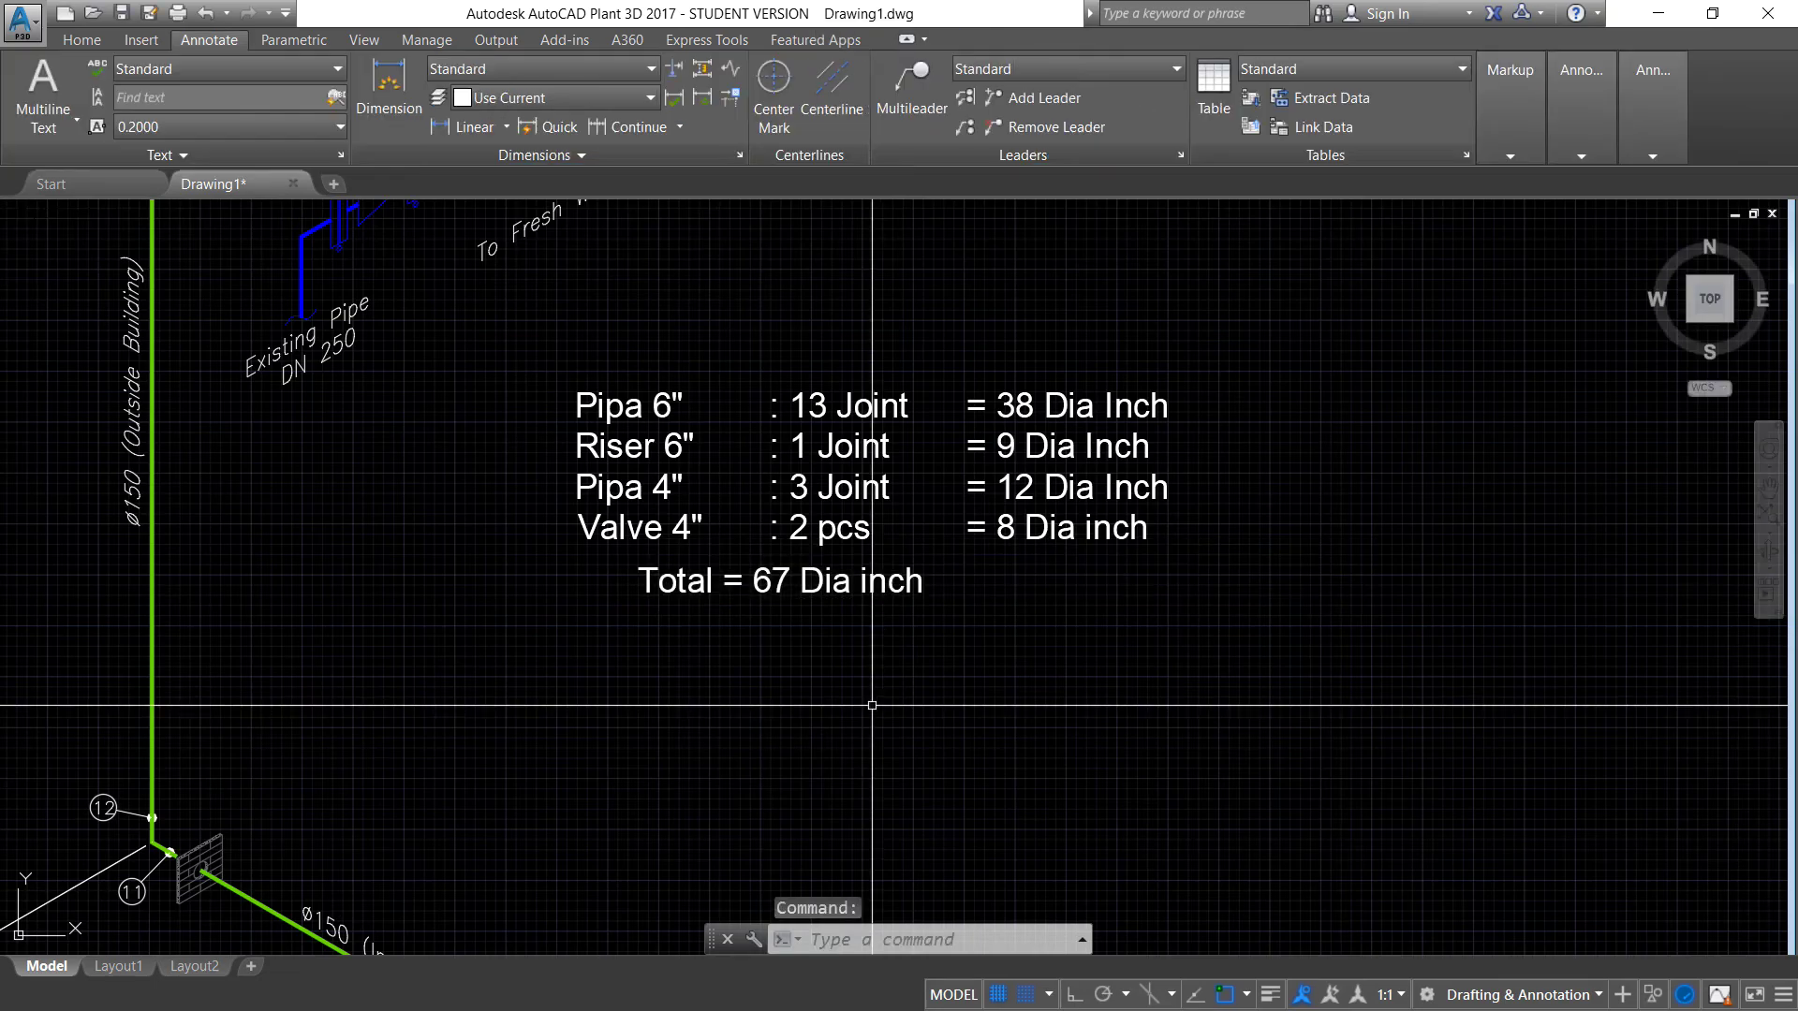
pyautogui.click(863, 598)
pyautogui.write('m')
pyautogui.press('Return')
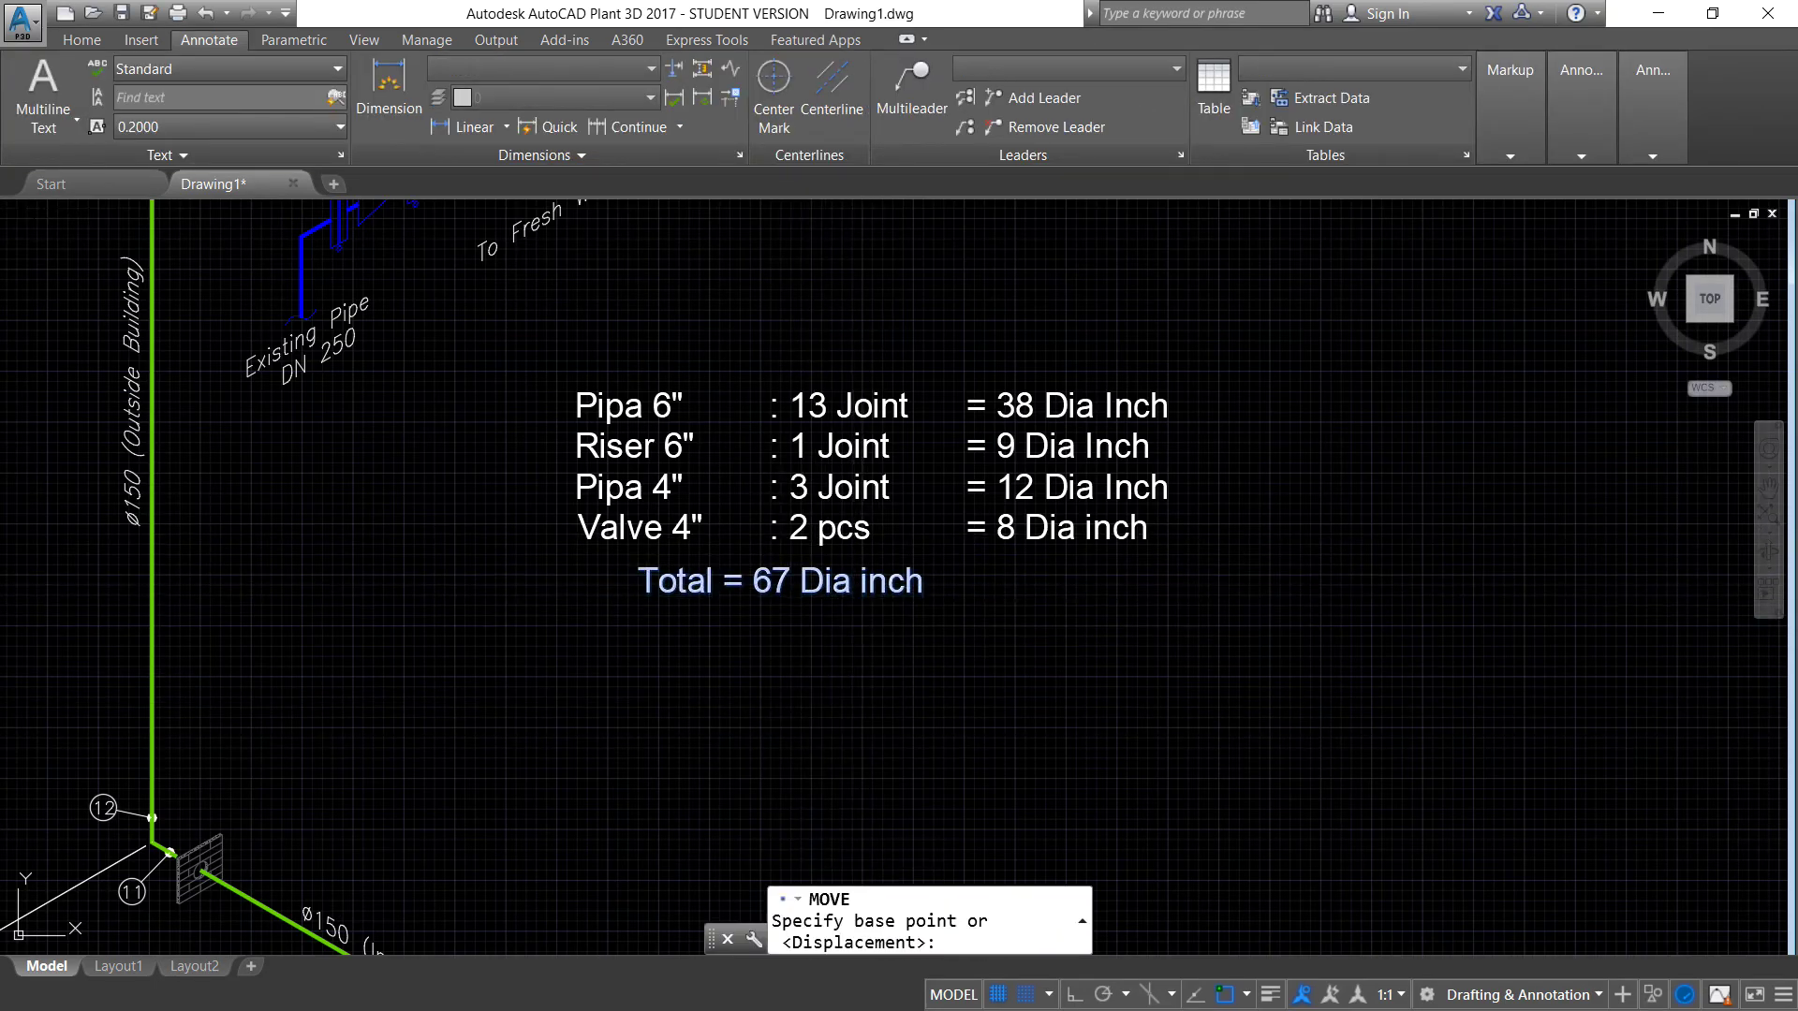
pyautogui.click(849, 595)
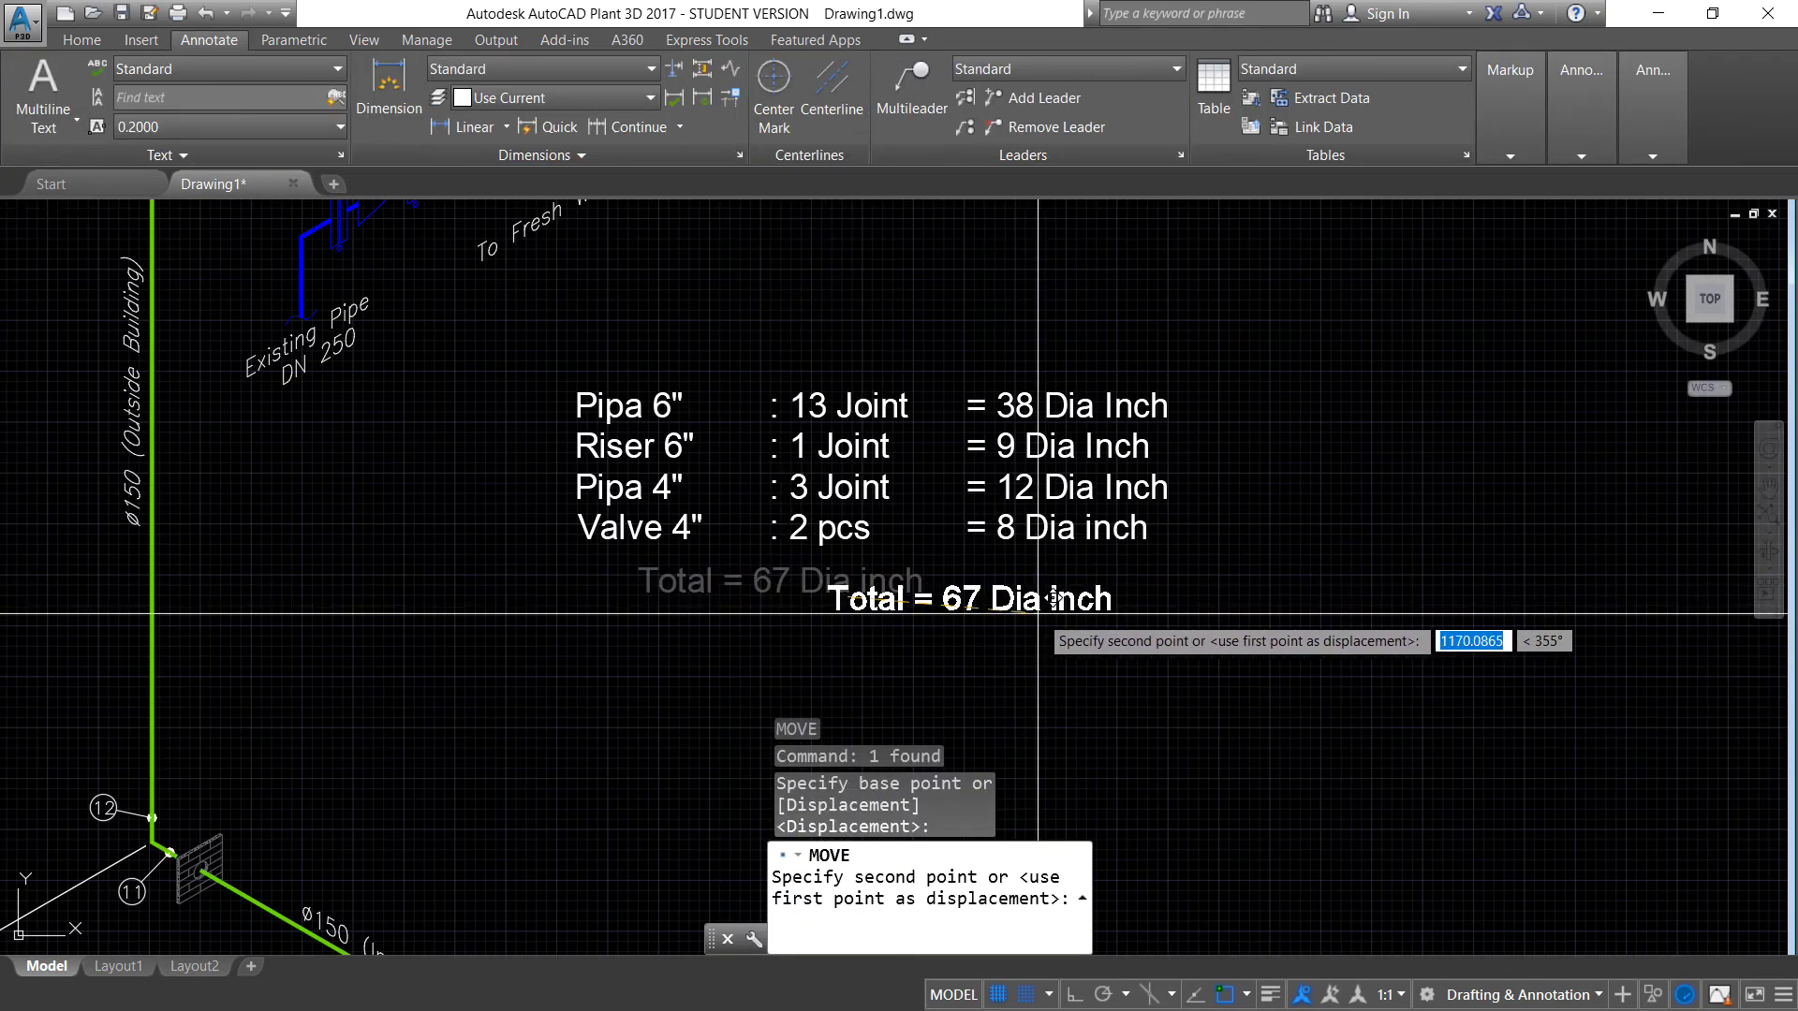
pyautogui.click(1108, 577)
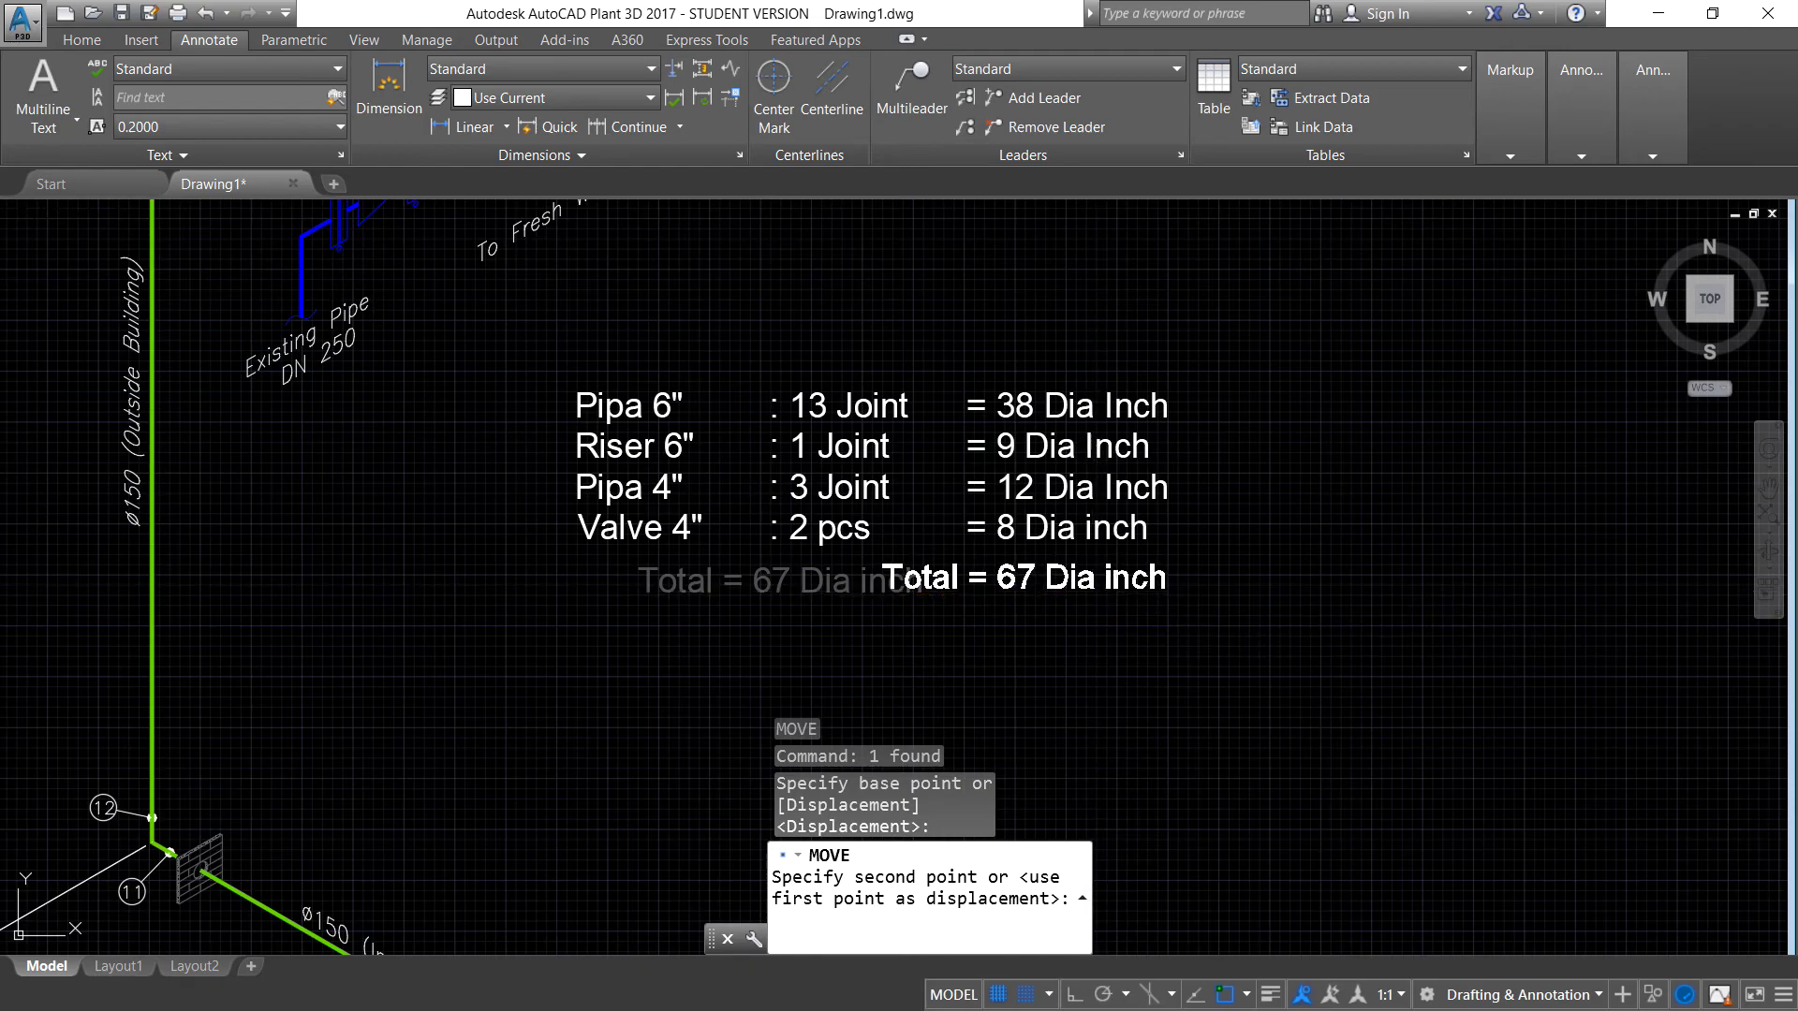
pyautogui.scroll(-5, 1086, 571)
pyautogui.scroll(3, 1050, 565)
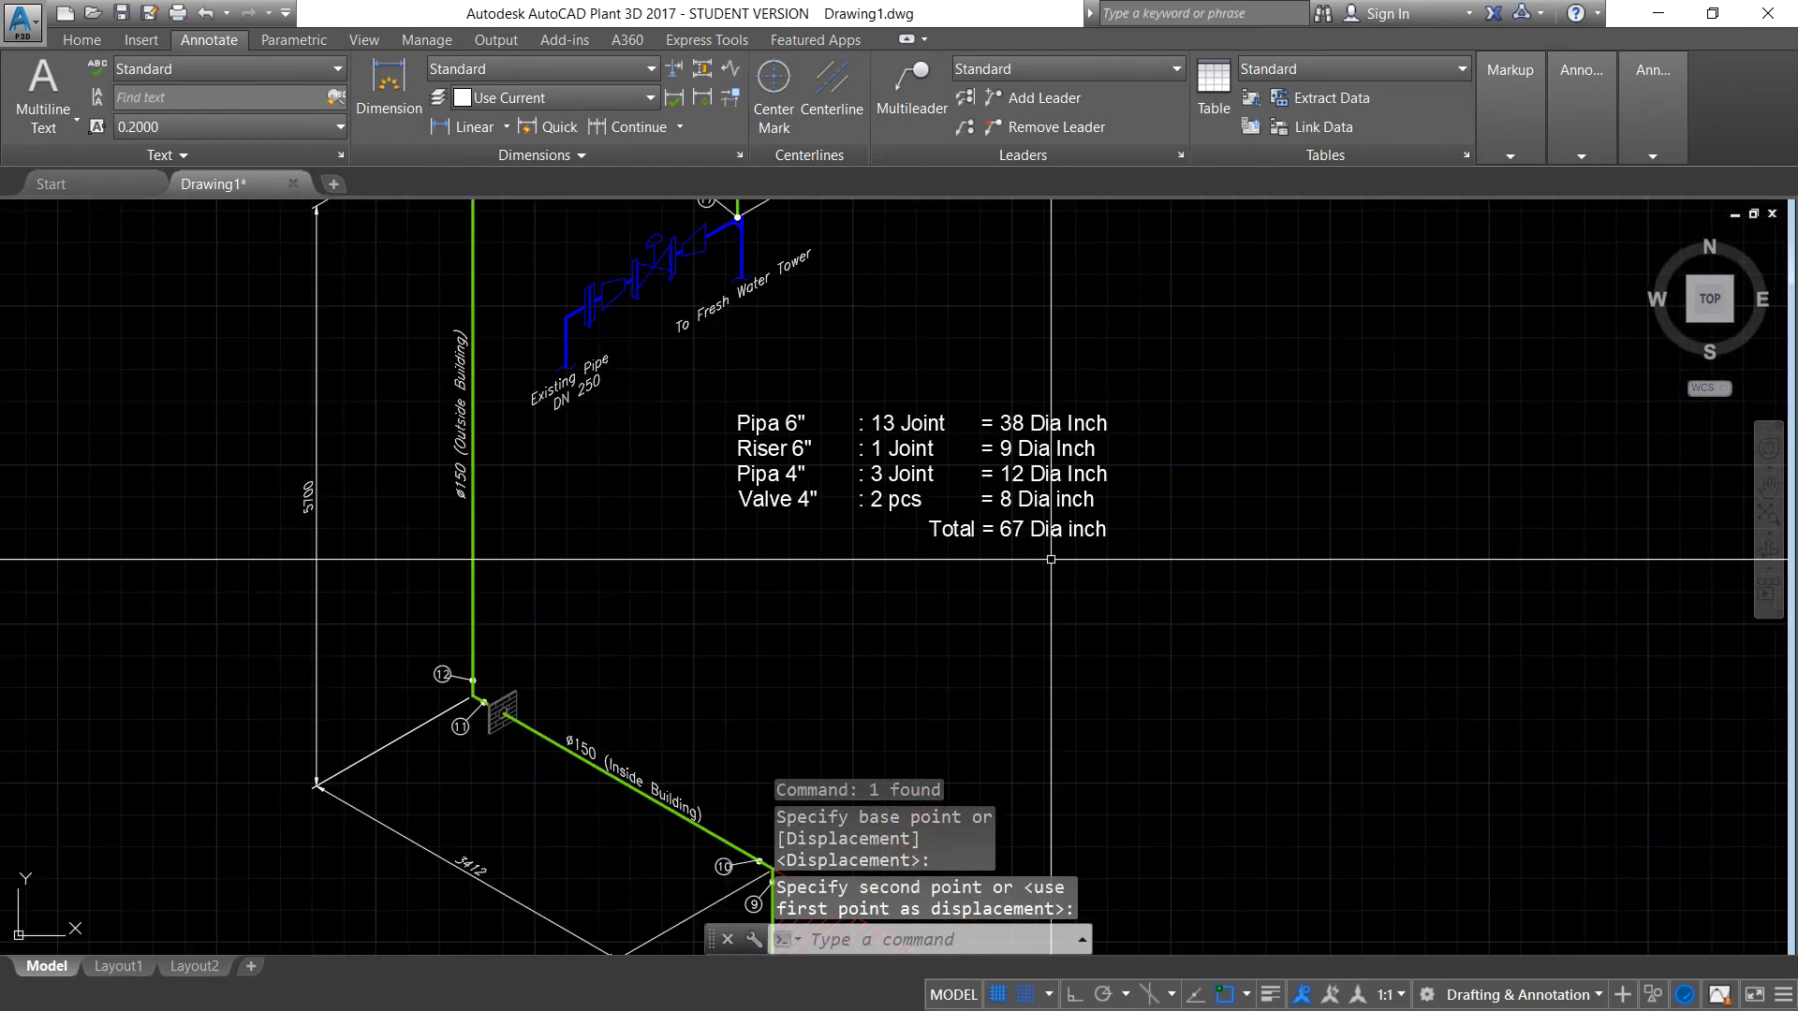
pyautogui.scroll(4, 918, 588)
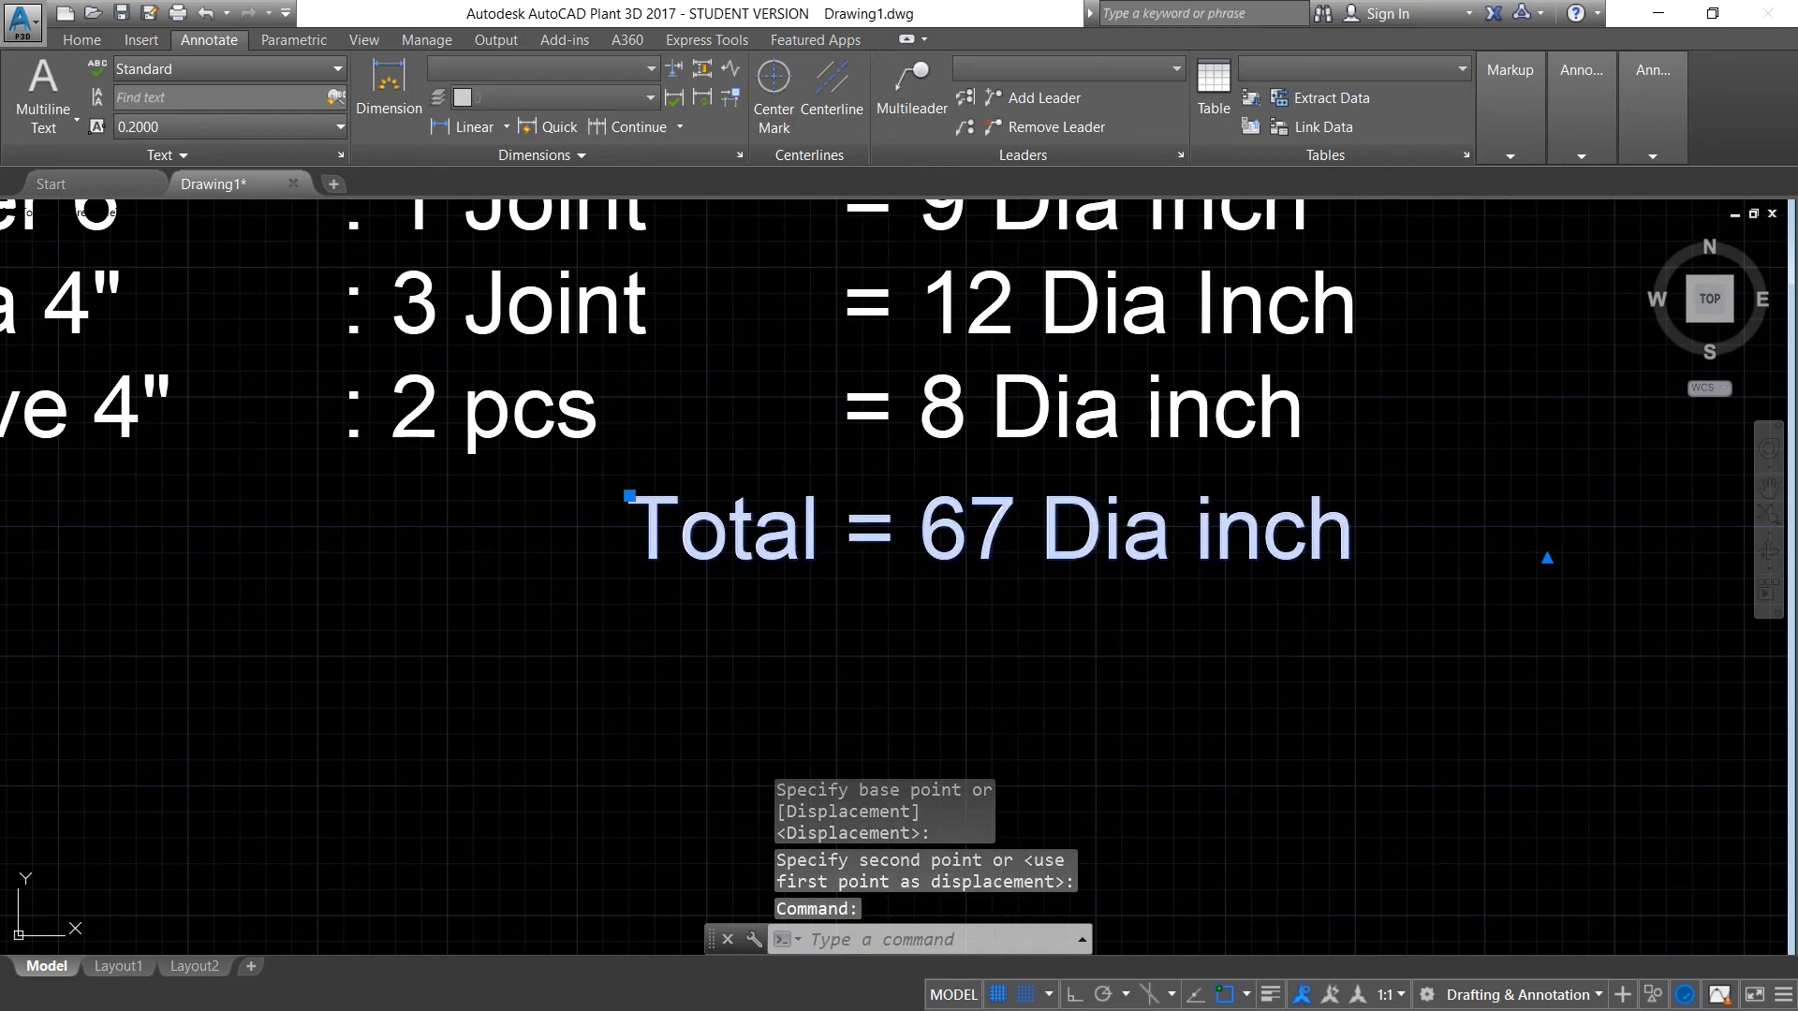
pyautogui.doubleClick(983, 524)
pyautogui.press('Escape')
pyautogui.scroll(-4, 1152, 700)
pyautogui.scroll(-3, 1153, 701)
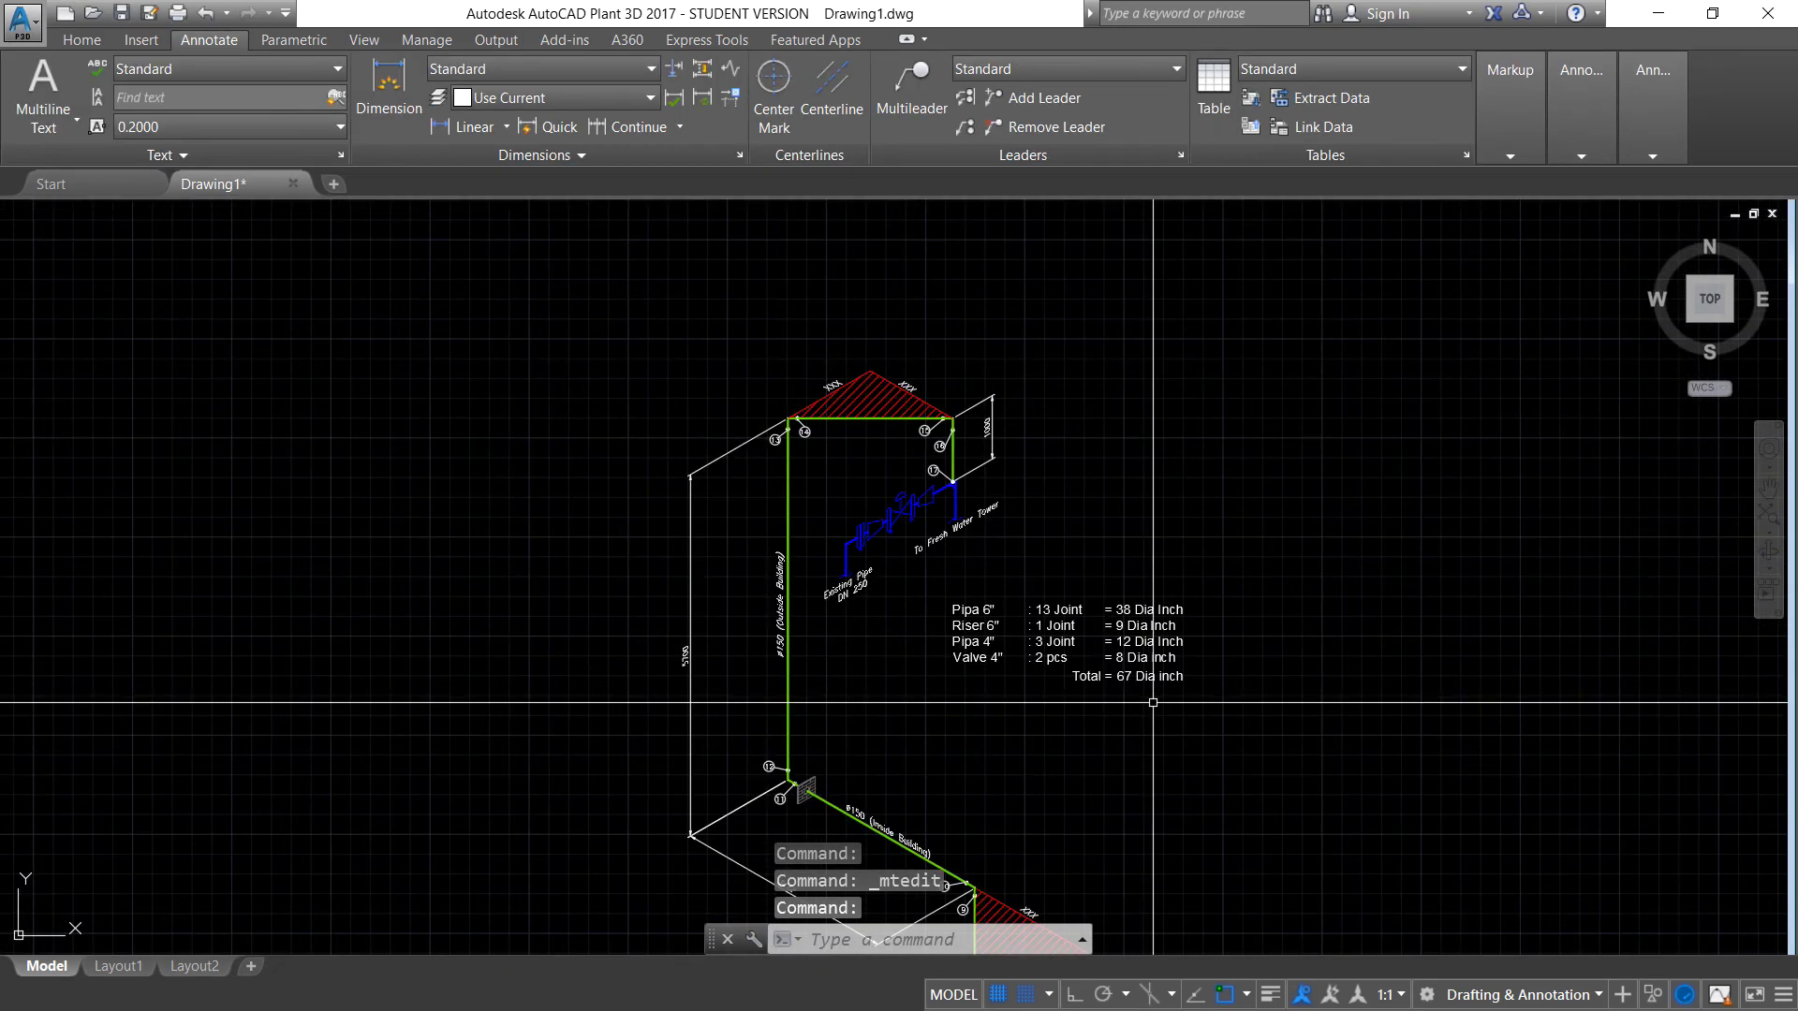
pyautogui.scroll(-2, 951, 541)
pyautogui.scroll(3, 951, 540)
pyautogui.scroll(4, 951, 541)
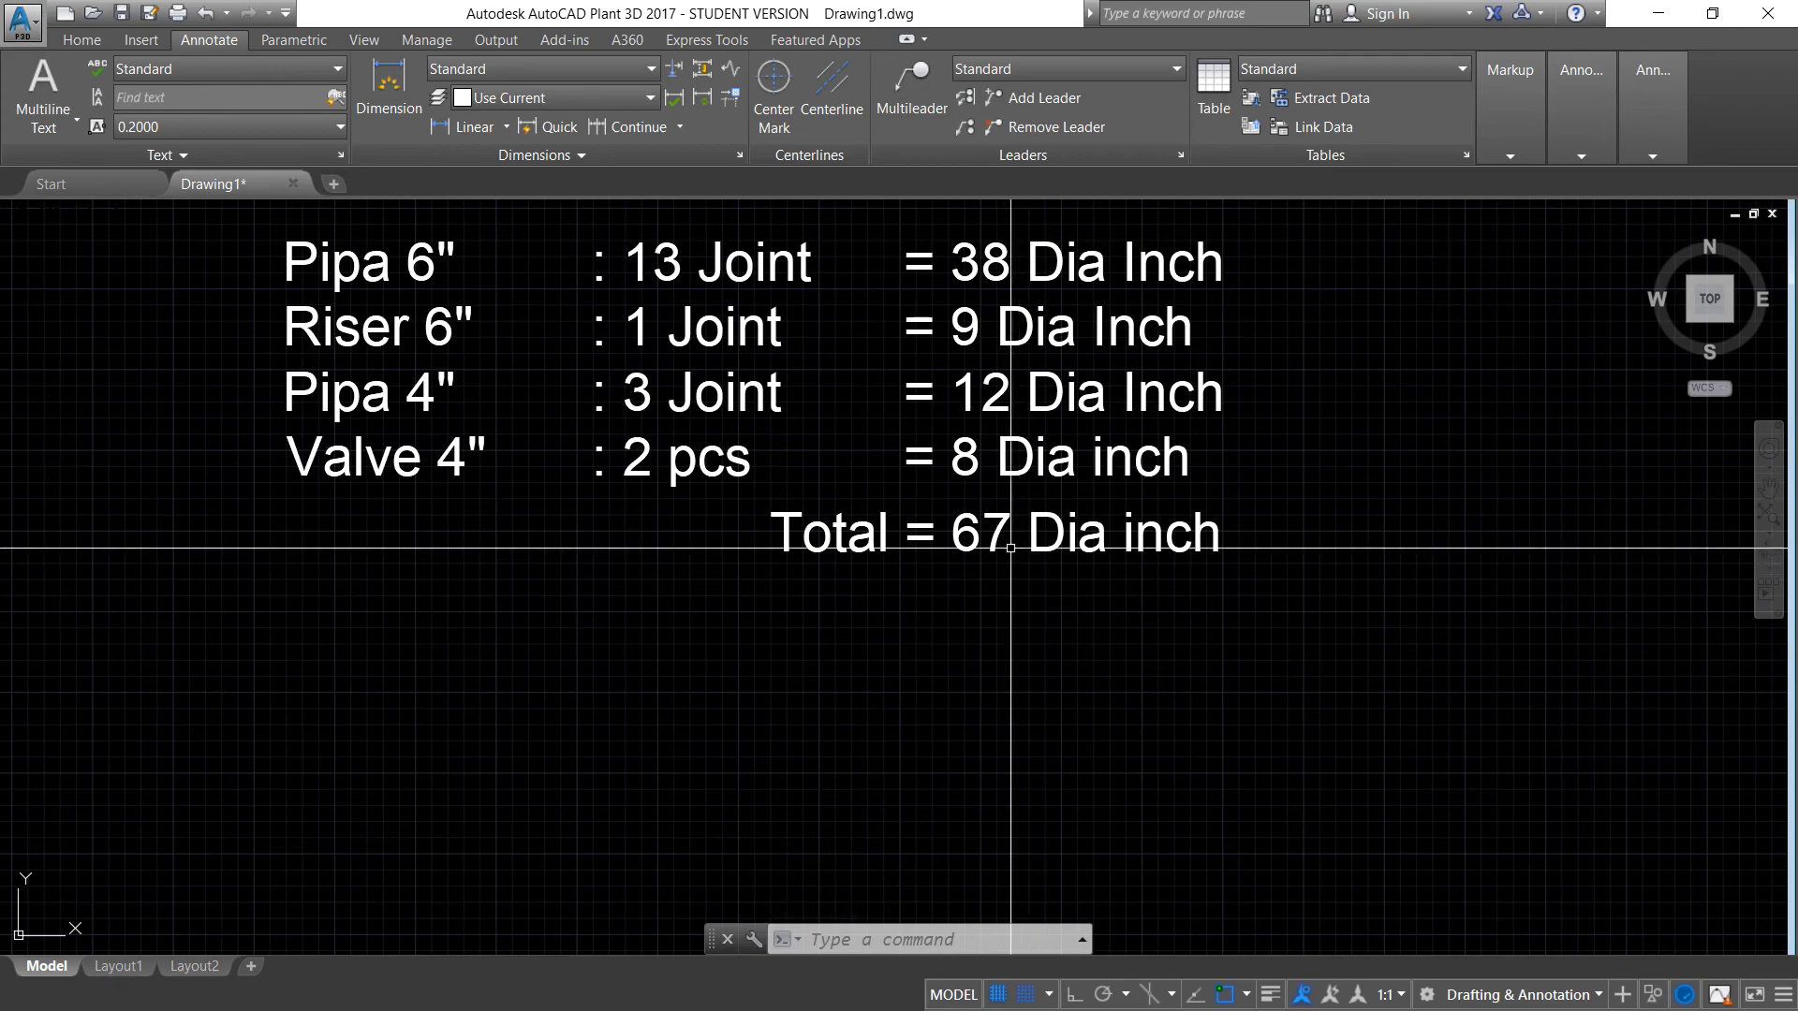
pyautogui.scroll(-2, 1004, 530)
pyautogui.scroll(-3, 1004, 530)
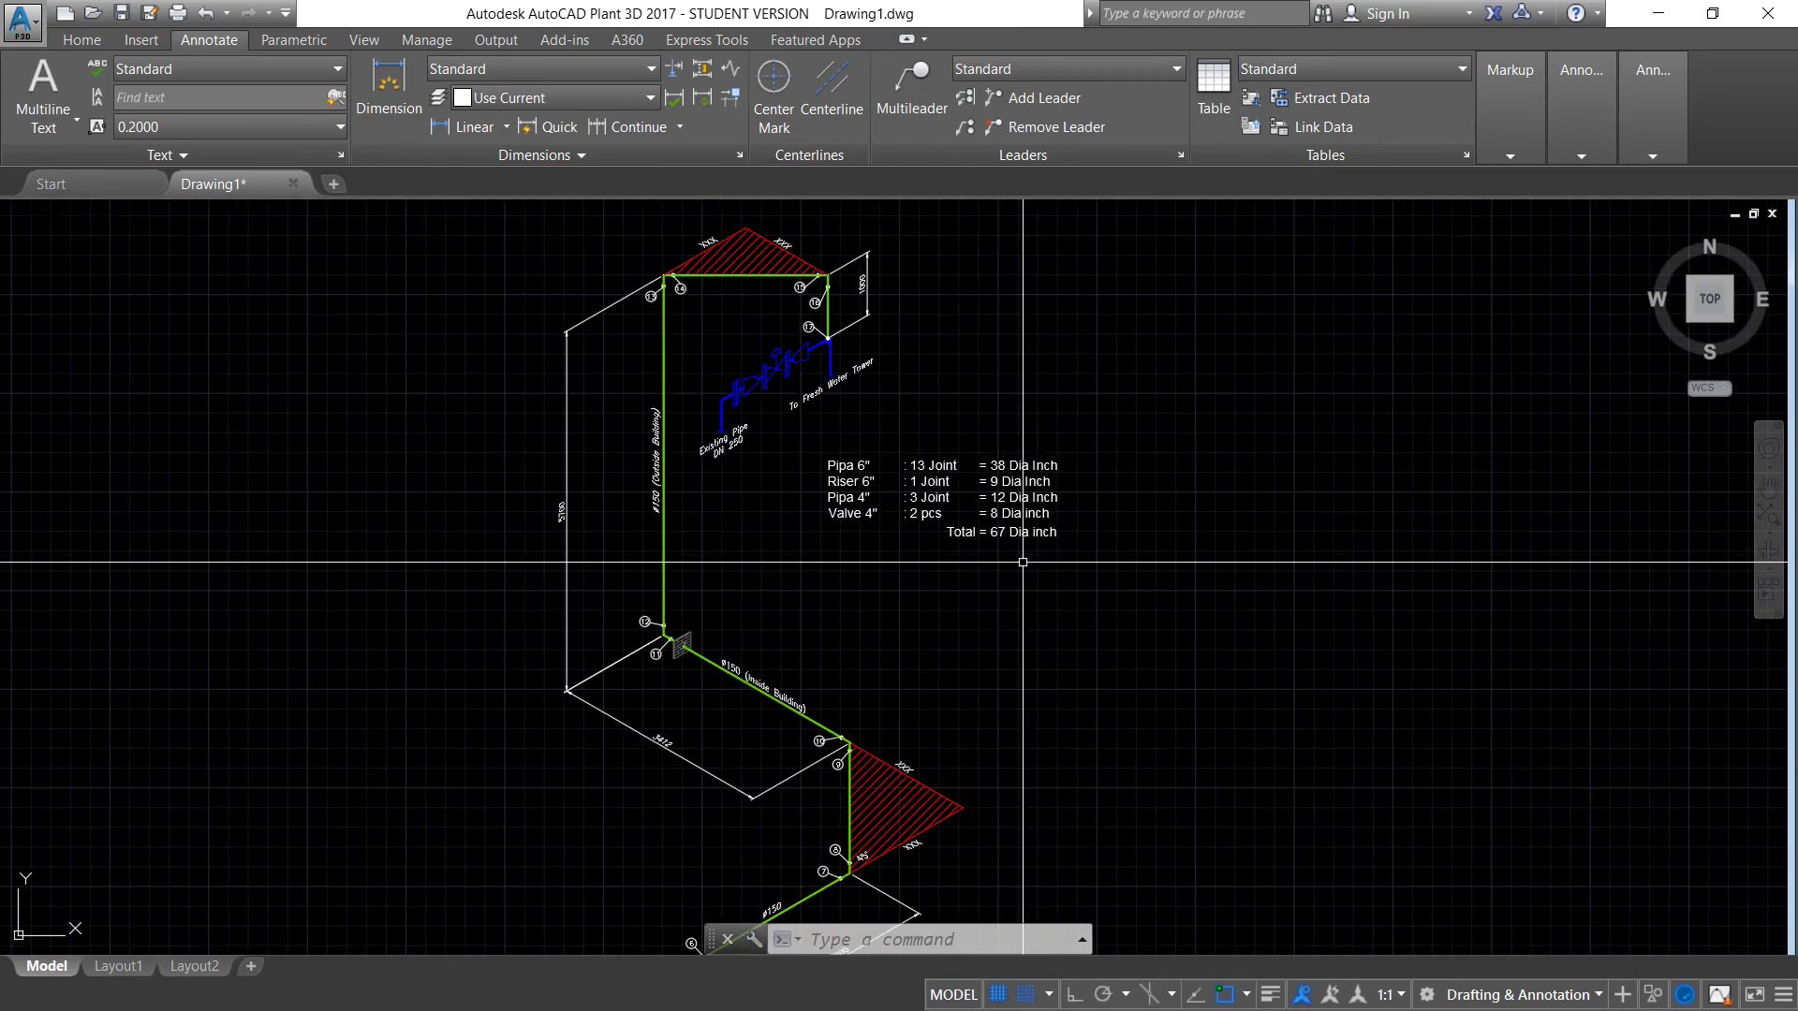
pyautogui.scroll(-2, 1023, 562)
pyautogui.scroll(-2, 1016, 603)
pyautogui.scroll(2, 814, 510)
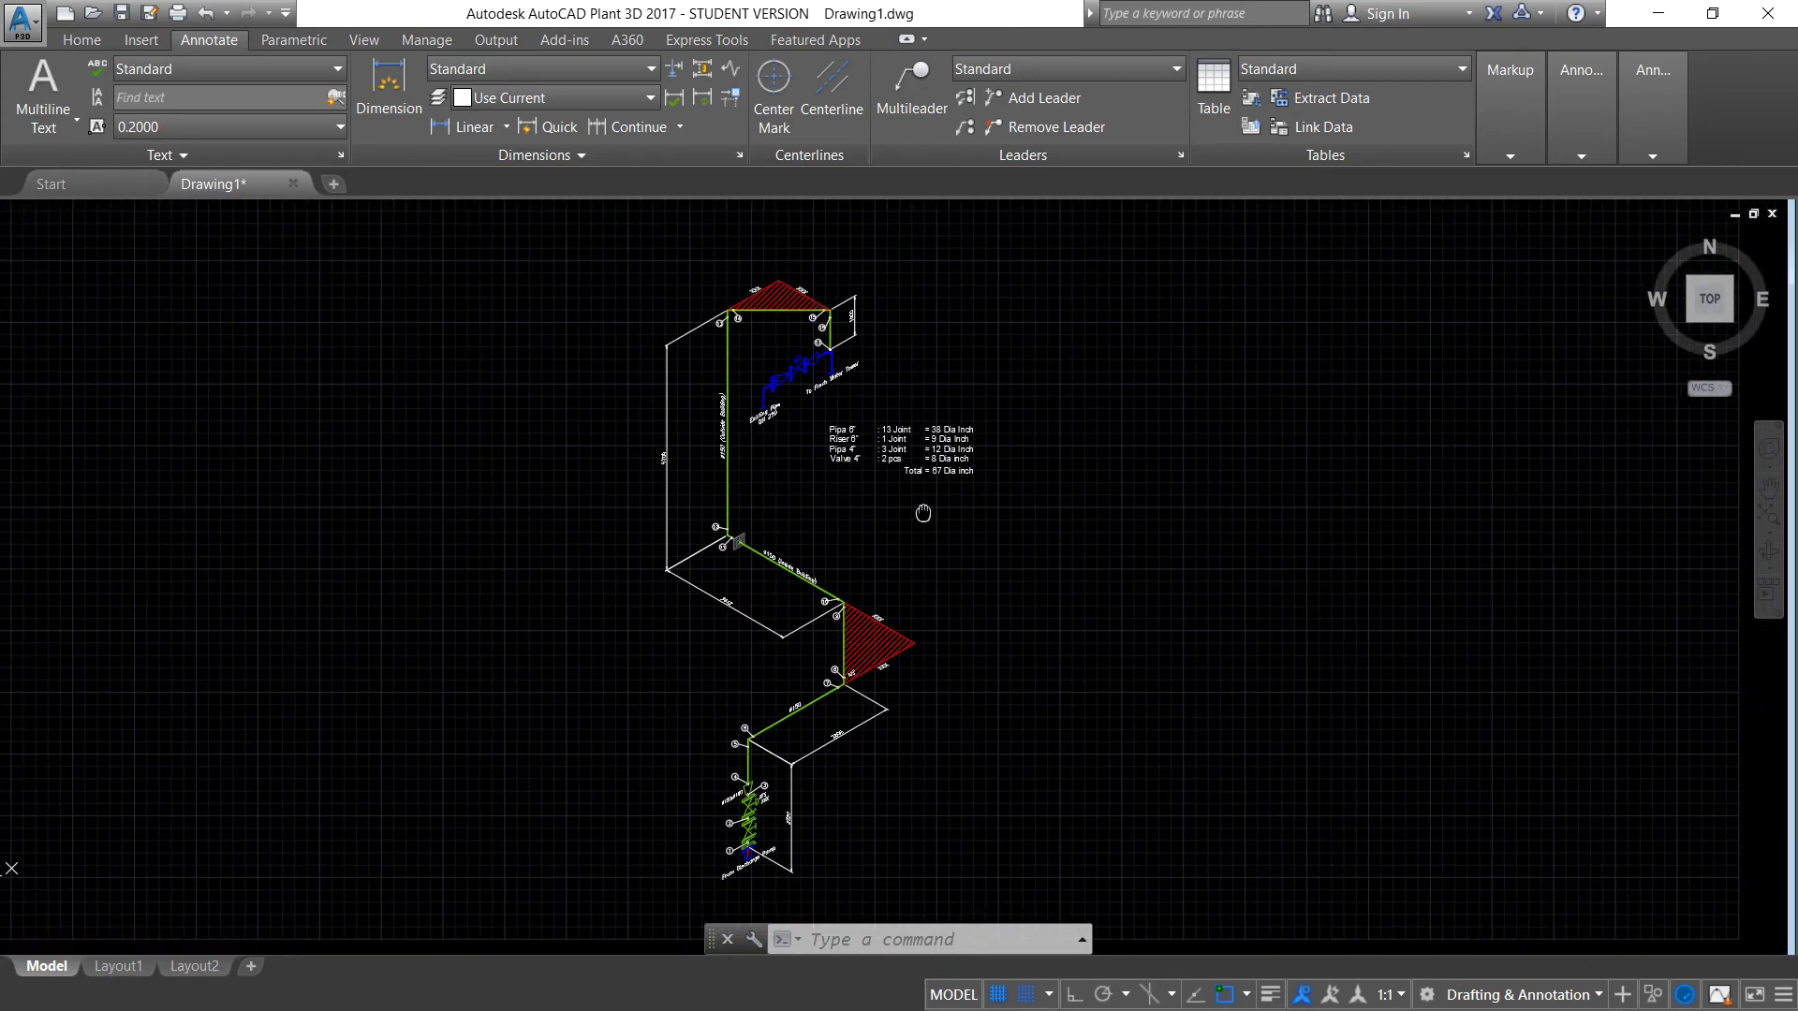
pyautogui.scroll(2, 824, 402)
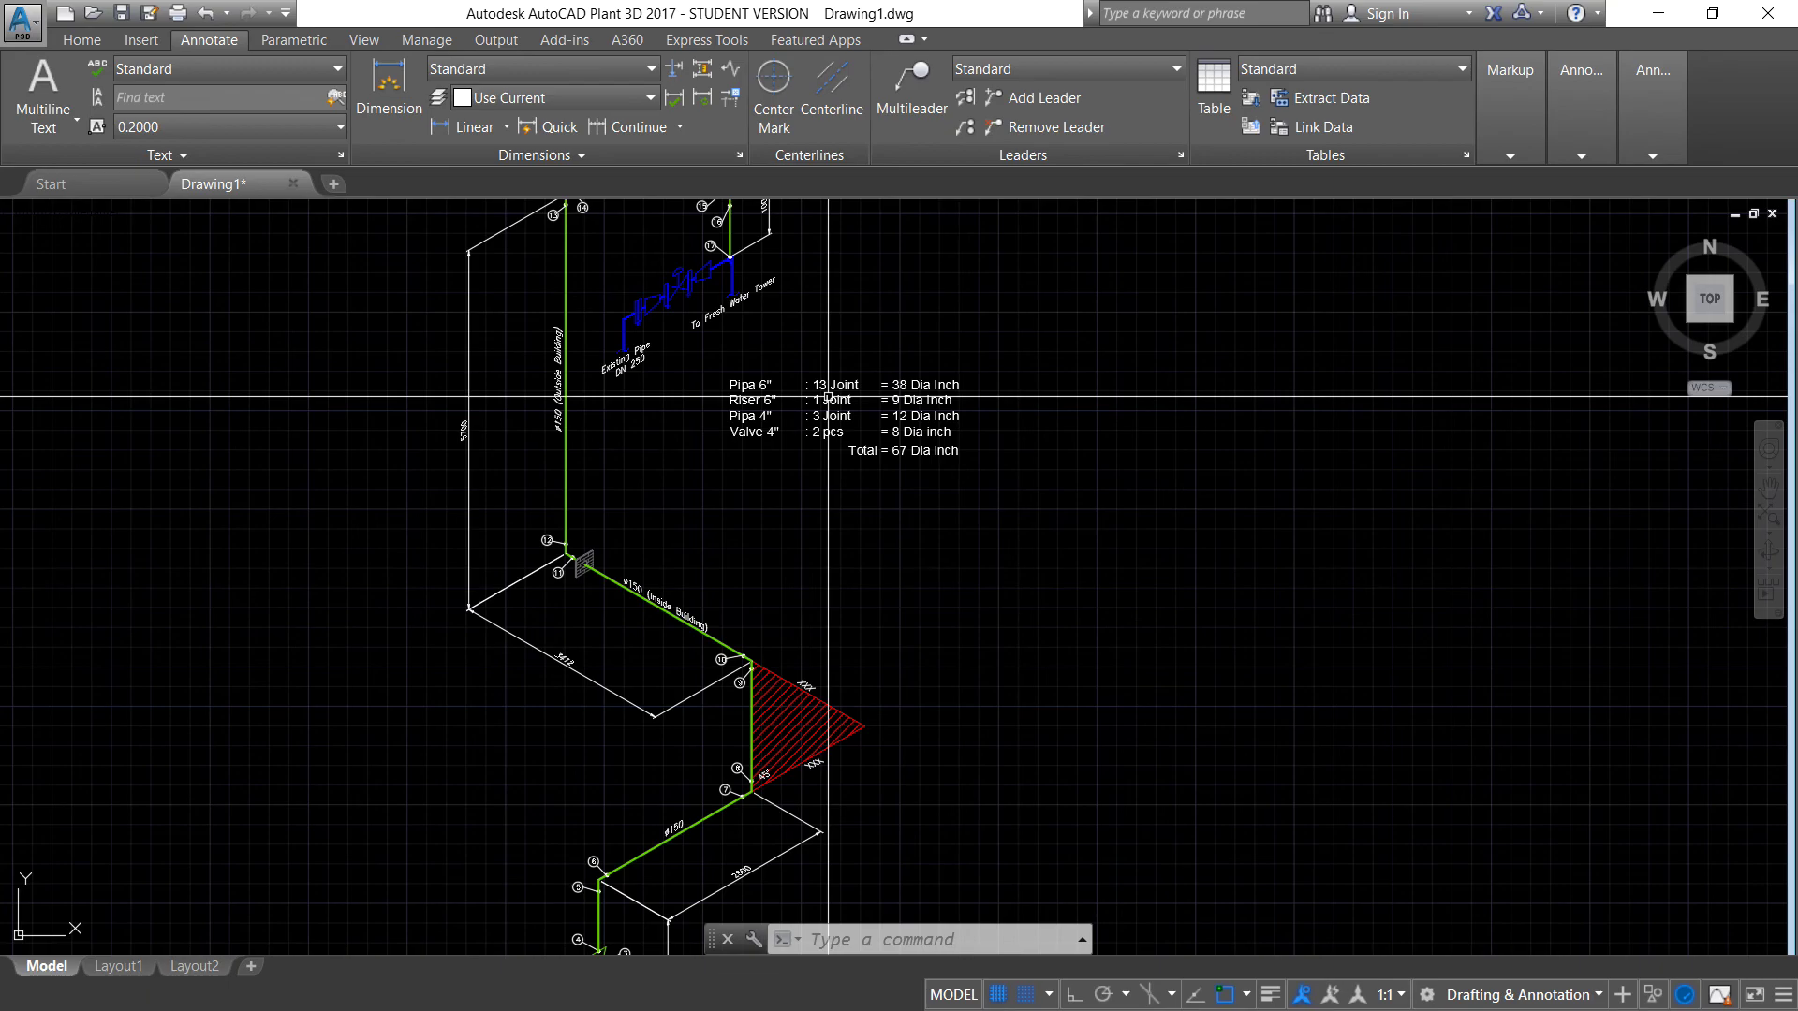
pyautogui.scroll(-2, 828, 397)
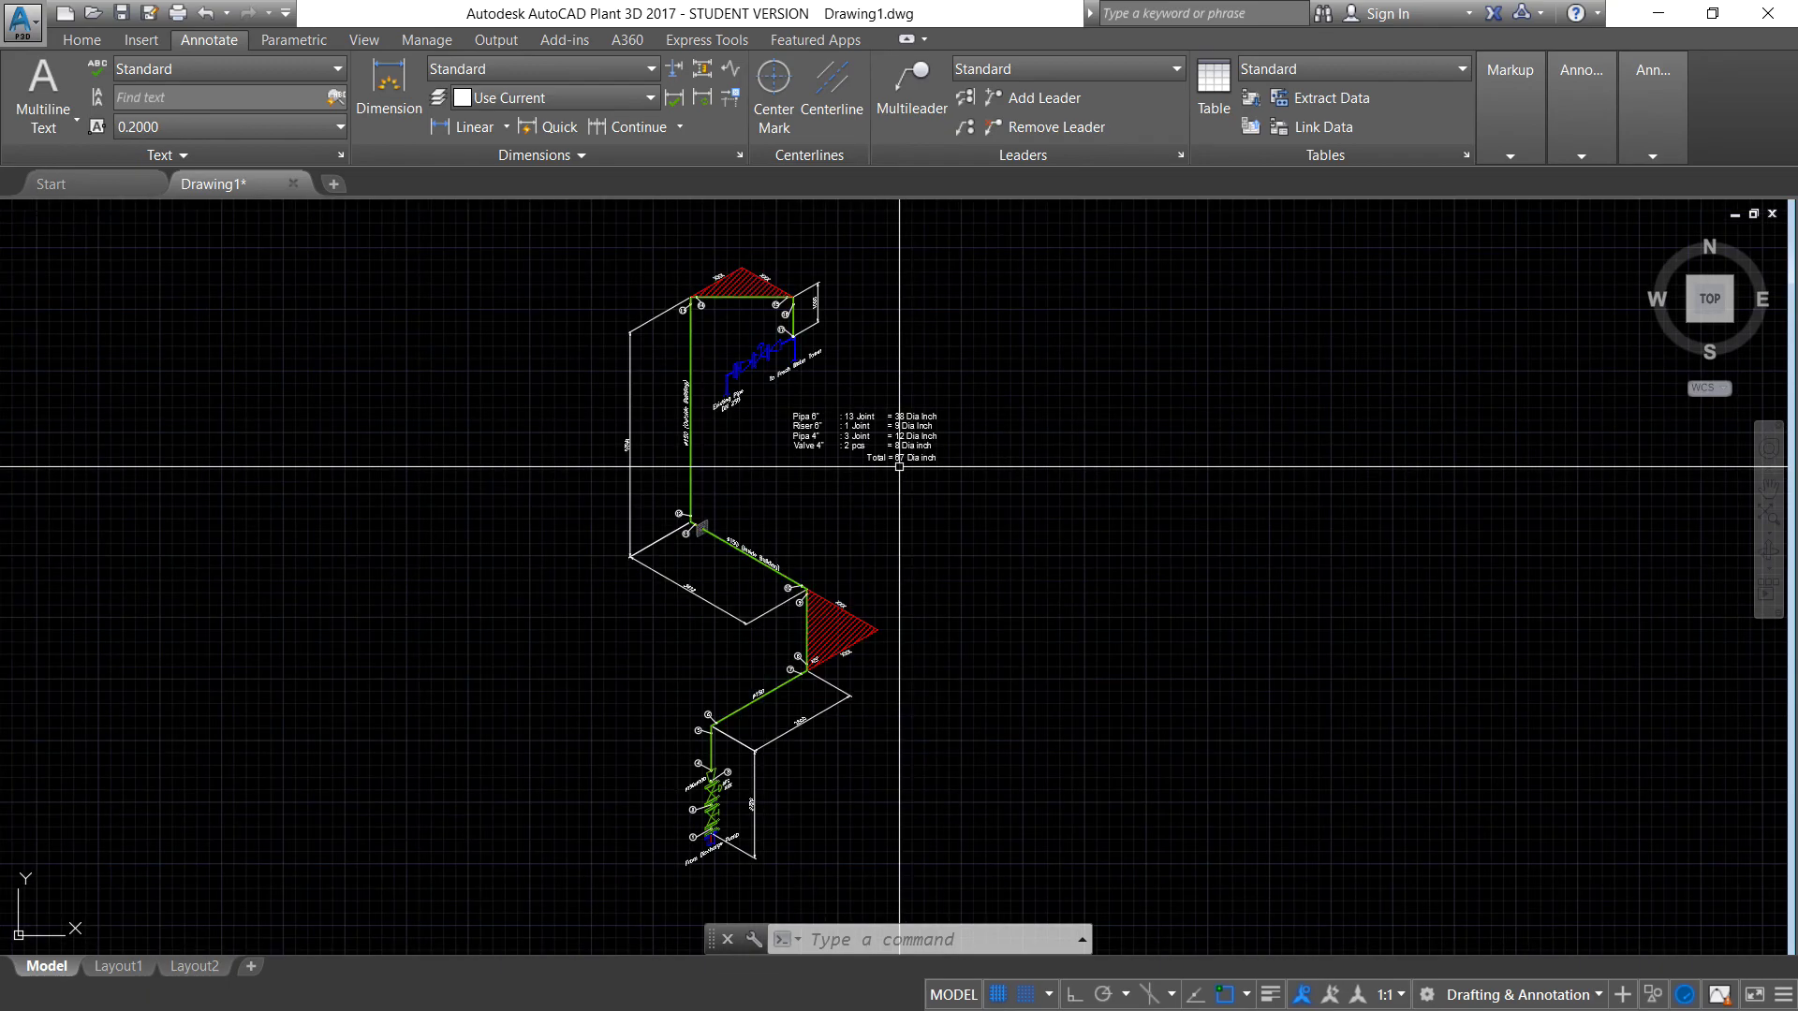
pyautogui.scroll(4, 862, 440)
pyautogui.scroll(-4, 876, 452)
pyautogui.scroll(1, 876, 452)
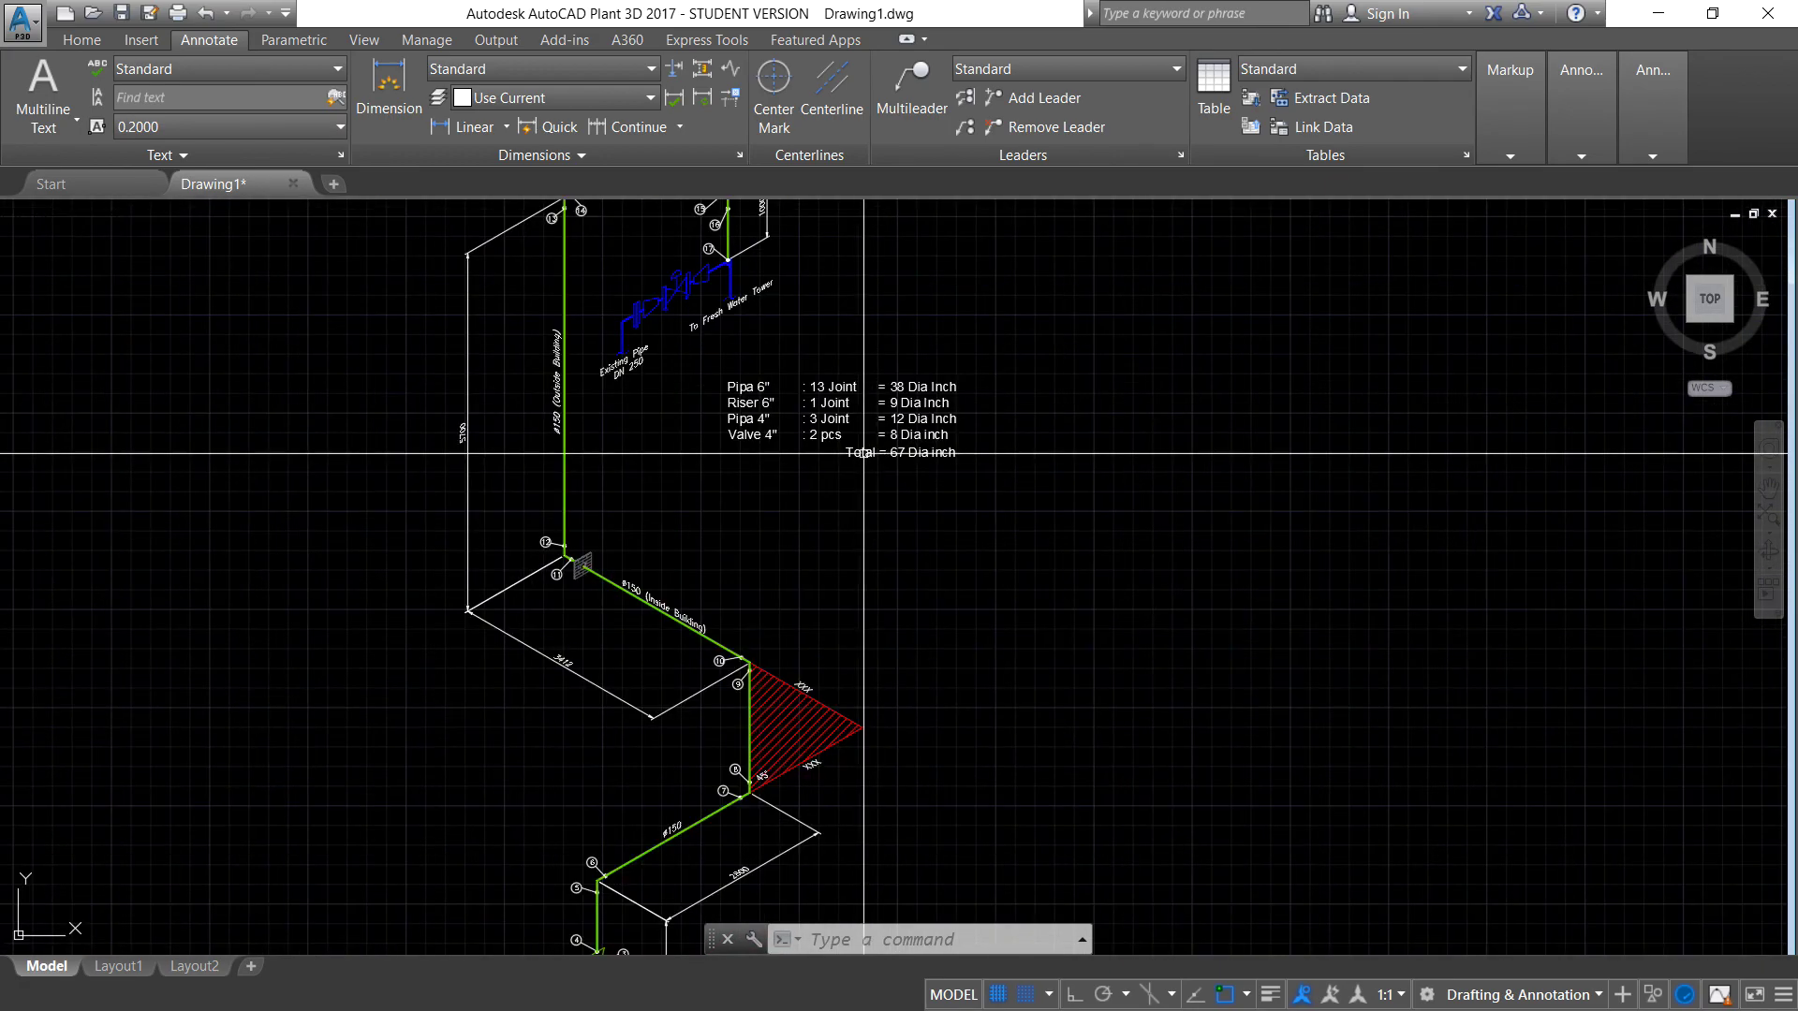
pyautogui.scroll(-2, 852, 510)
pyautogui.scroll(-1, 852, 525)
pyautogui.scroll(2, 815, 523)
pyautogui.scroll(1, 796, 510)
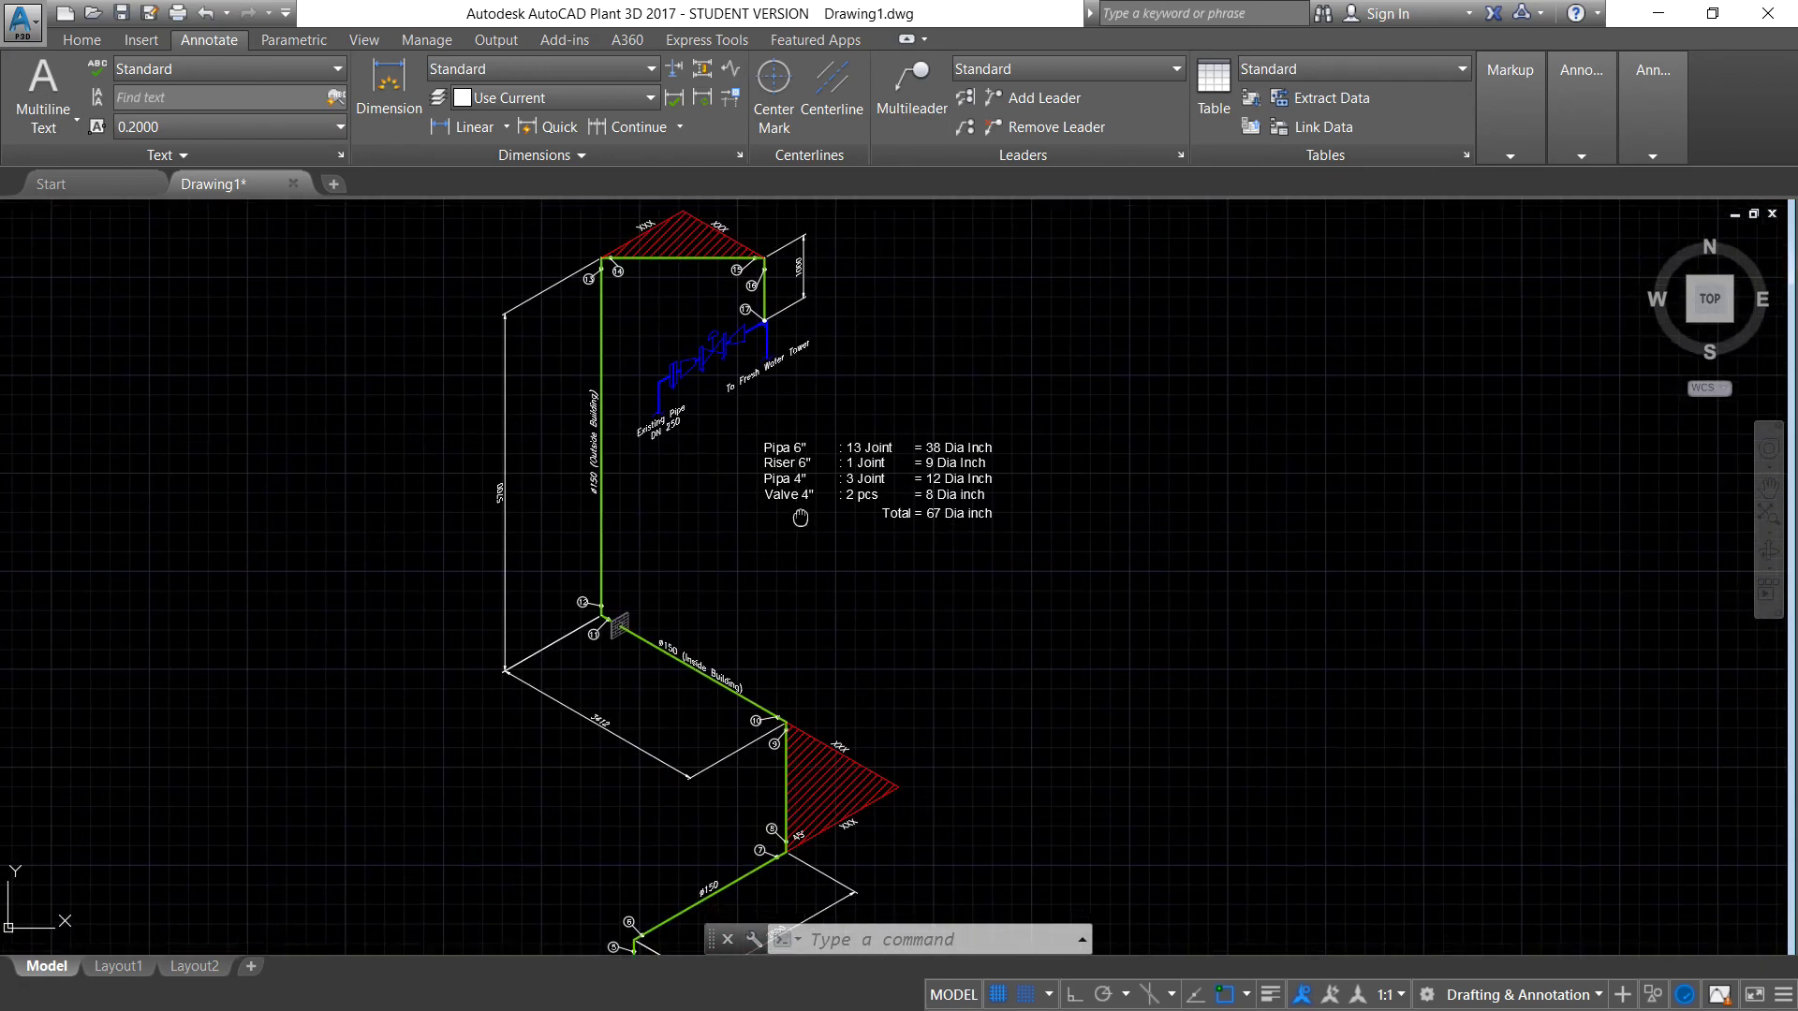
pyautogui.scroll(-1, 791, 491)
pyautogui.scroll(2, 784, 501)
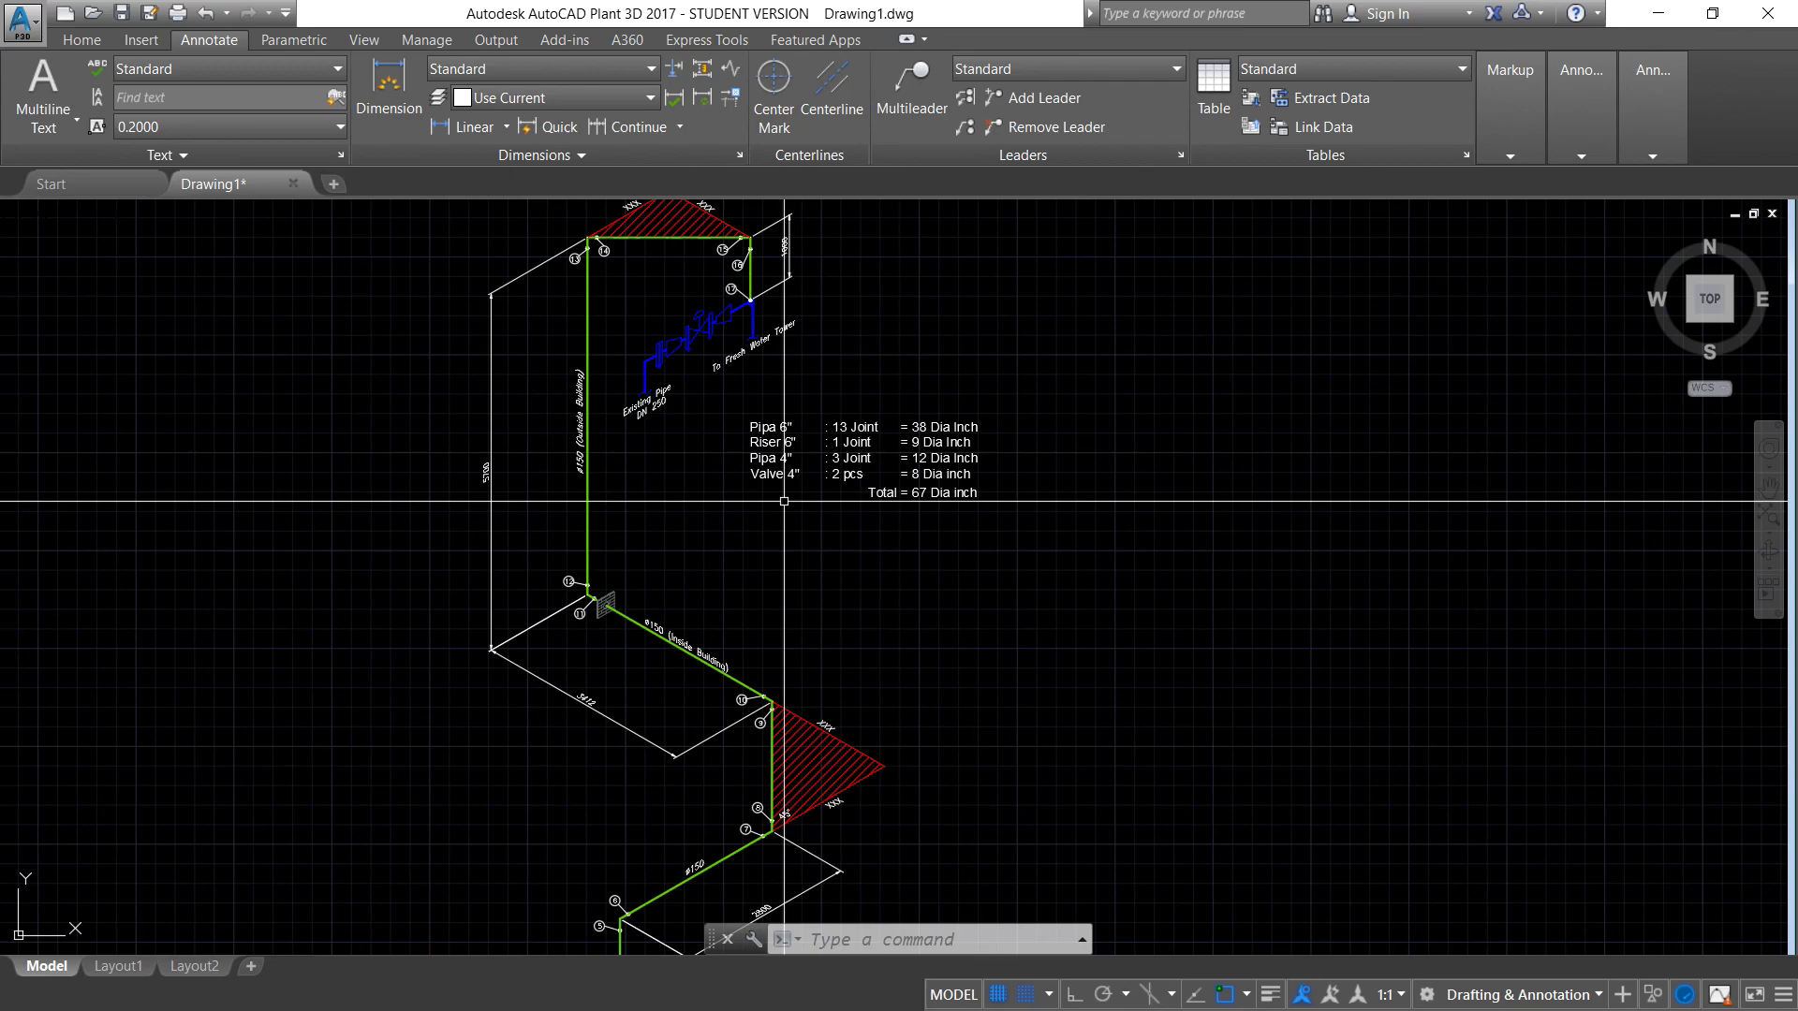